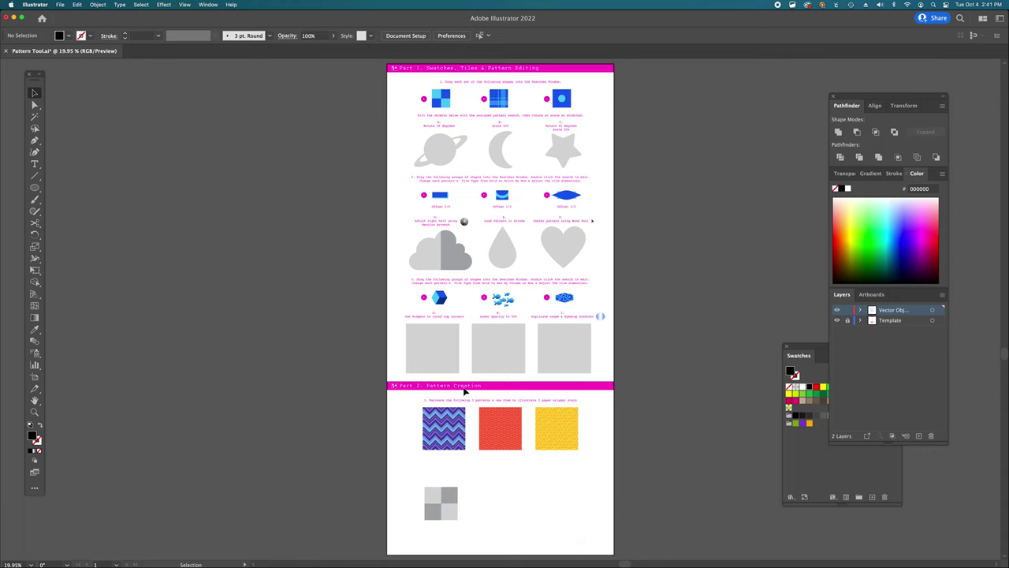
Step: Close the Swatches panel, then reopen it and place it beside the artboard
left_click(799, 355)
left_click_drag(807, 351, 676, 235)
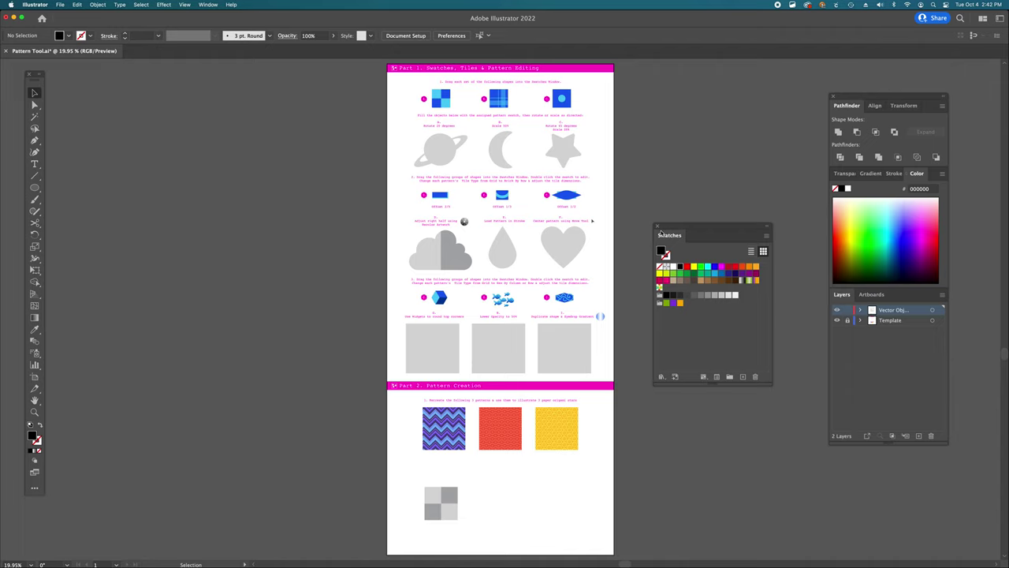
left_click(658, 227)
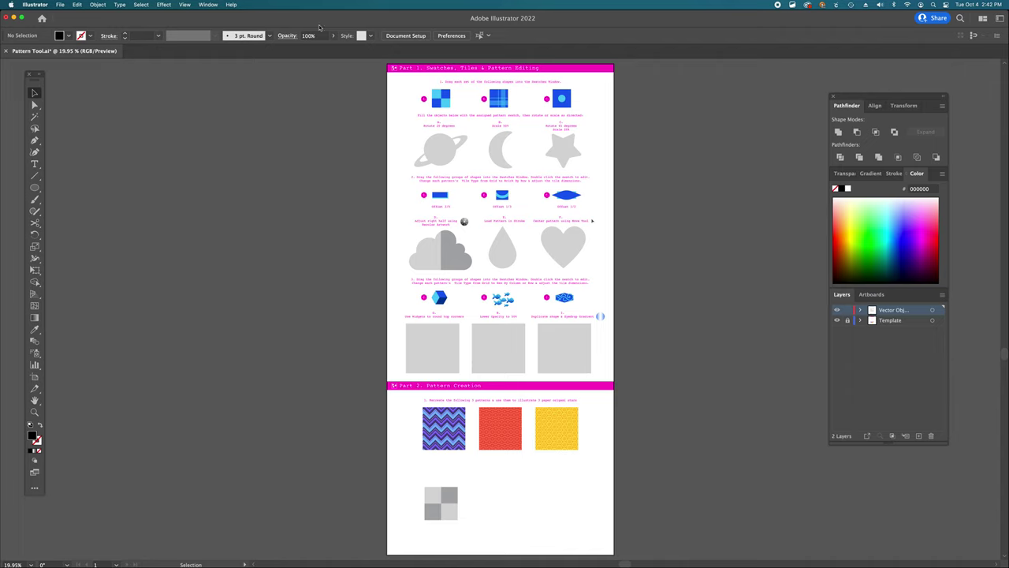
left_click(208, 5)
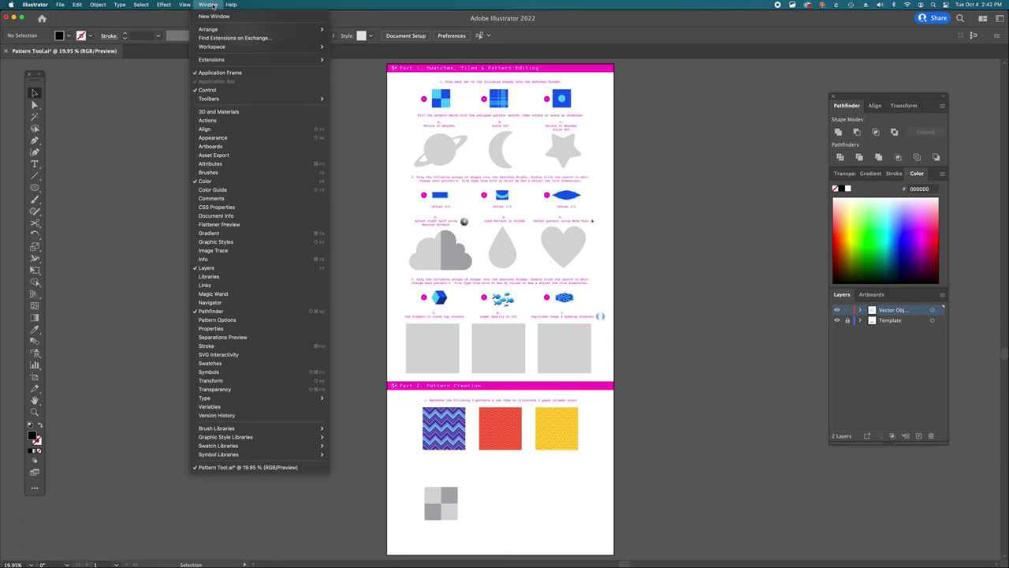
left_click(218, 365)
left_click_drag(710, 234, 709, 251)
Step: Try several bright colour swatches as the default fill, ending on cyan
left_click(686, 287)
left_click(694, 288)
left_click(700, 288)
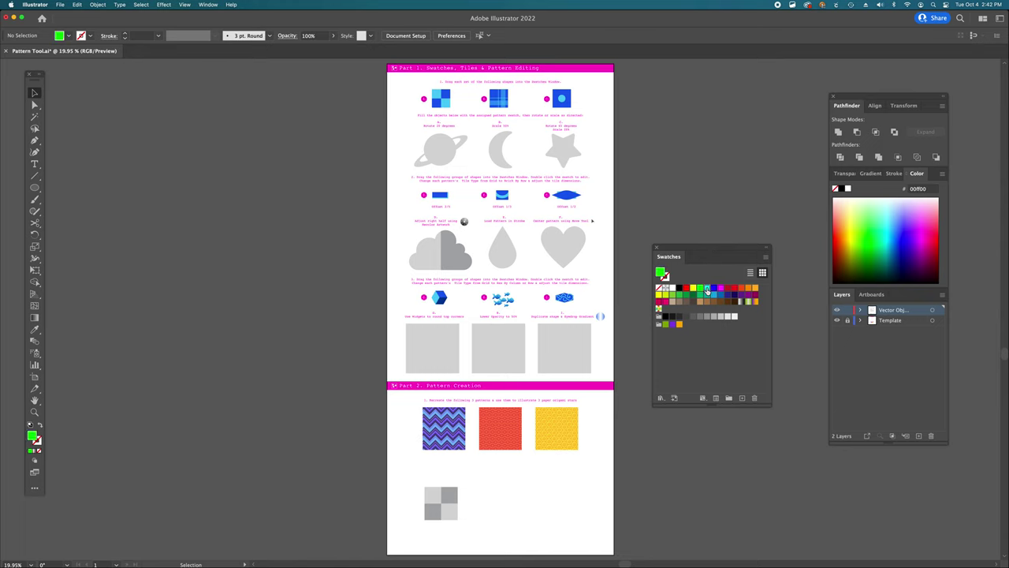
left_click(708, 289)
left_click(705, 333)
Step: Attach the Swatches panel to the Pathfinder panel group and move the joined panels clear of the Part 1 exercises
key("super")
left_click(514, 169, "super")
left_click(493, 241, "super")
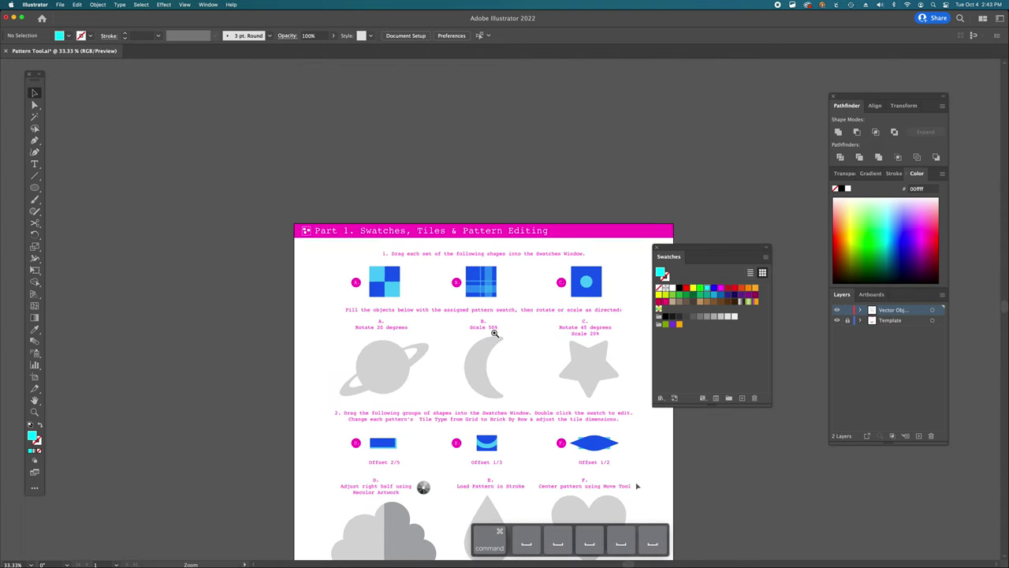
left_click(493, 322, "super")
scroll(493, 335, "down", 2)
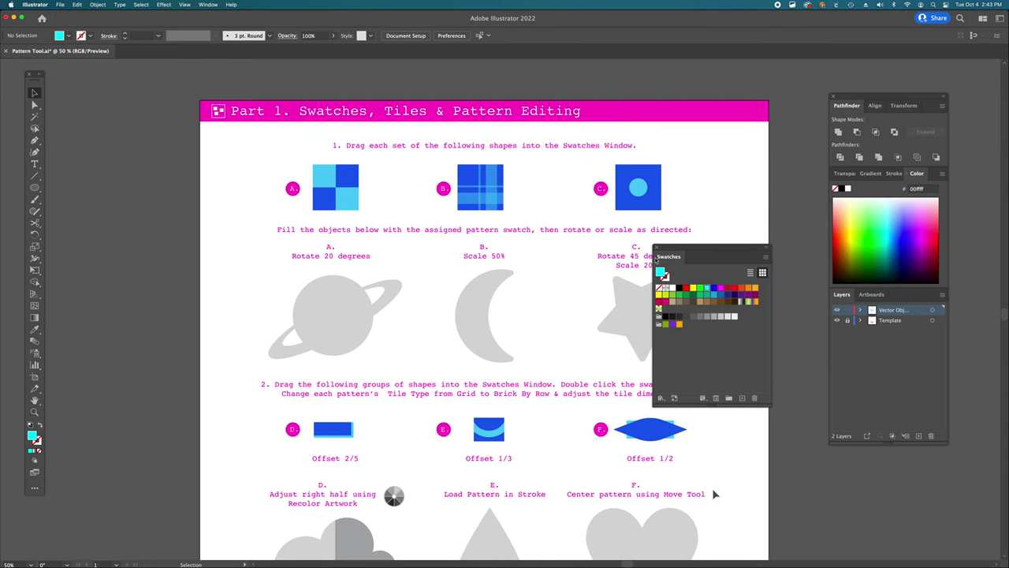
left_click_drag(687, 249, 744, 99)
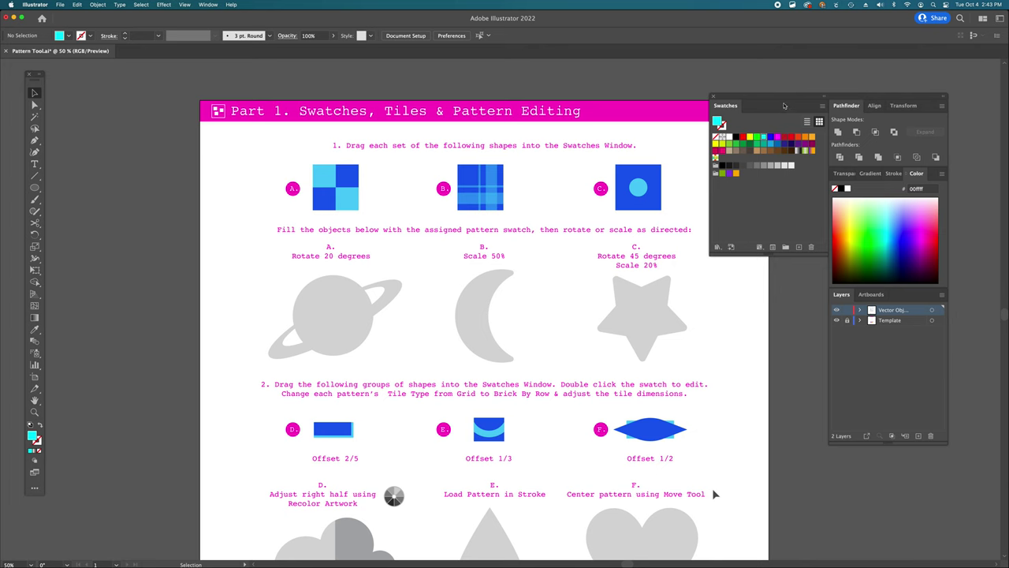
left_click_drag(785, 98, 821, 113)
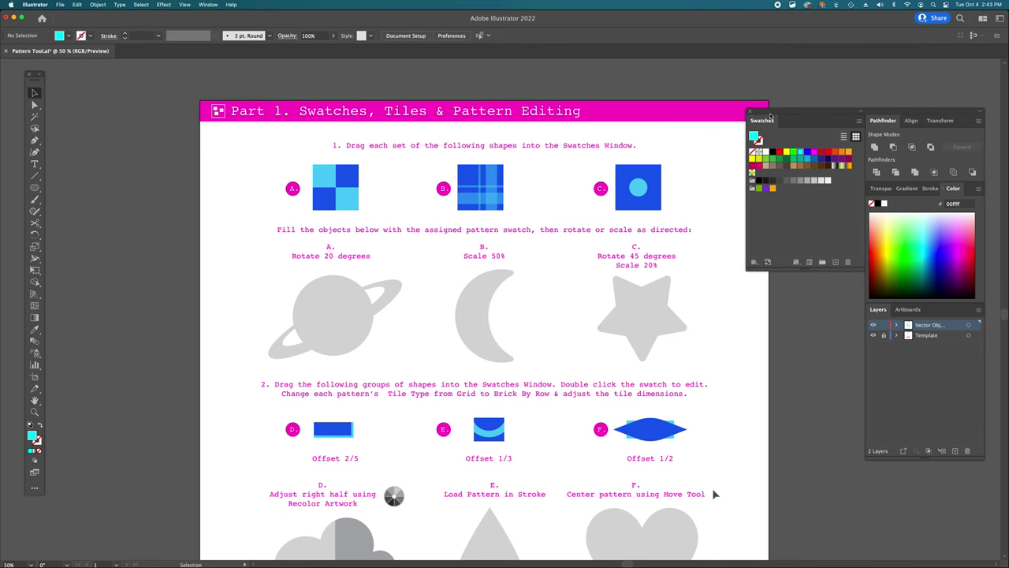
scroll(520, 109, "down", 2)
scroll(521, 109, "right", 3)
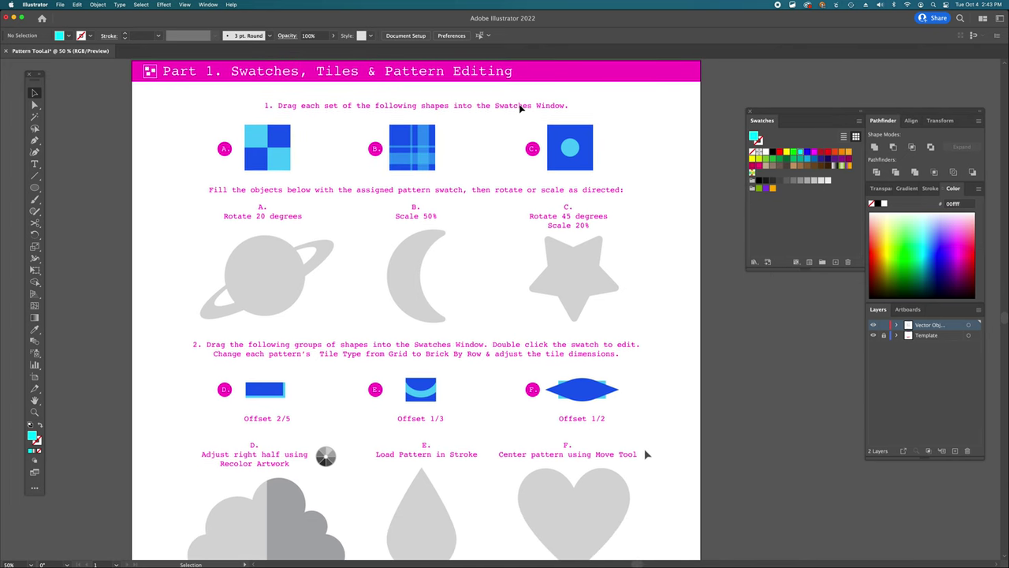
scroll(251, 149, "up", 1)
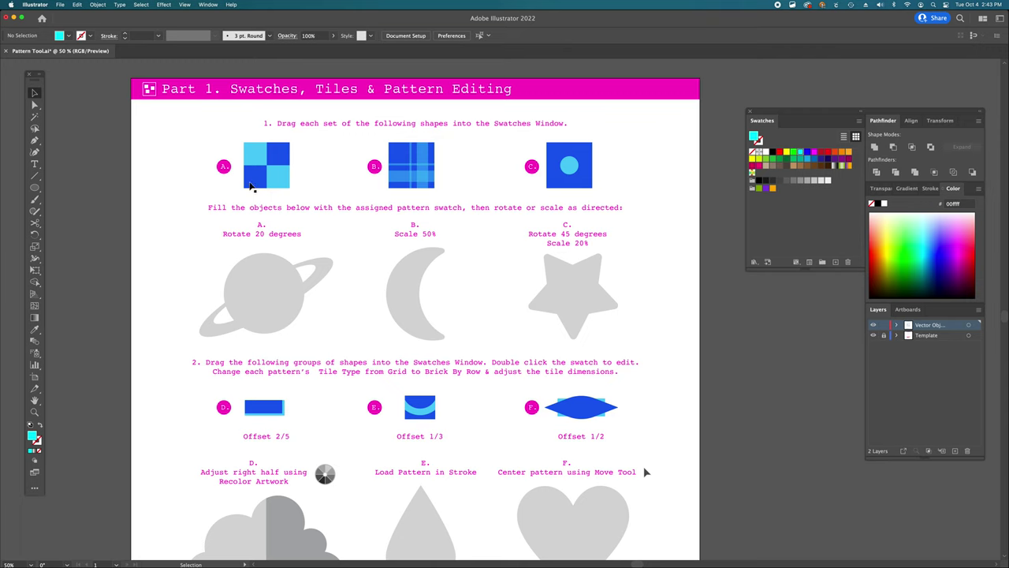
Step: Save the checkerboard, plaid and circle-in-square groups A, B and C as three new pattern swatches
left_click(268, 181)
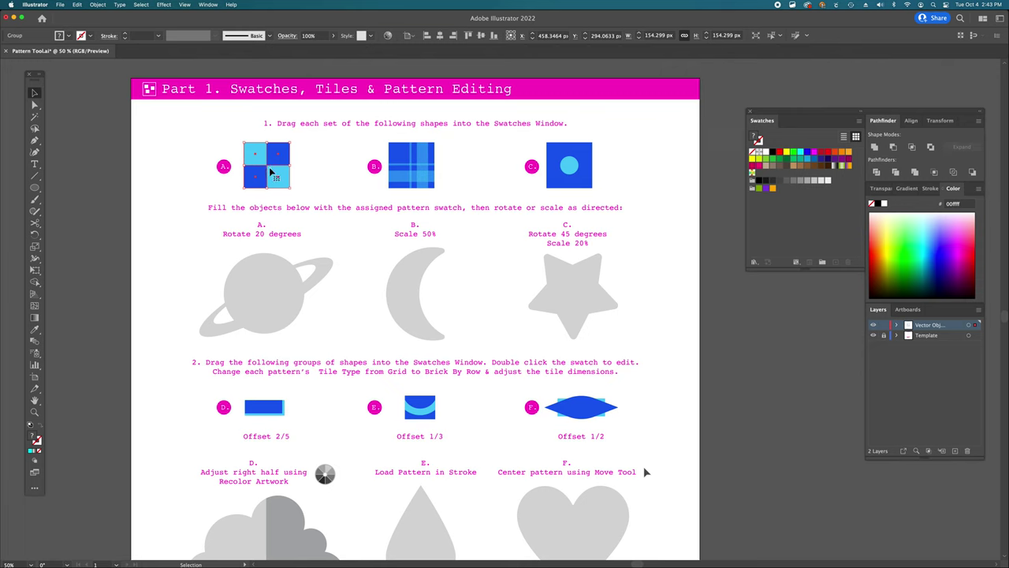
left_click_drag(264, 170, 759, 173)
left_click(398, 157)
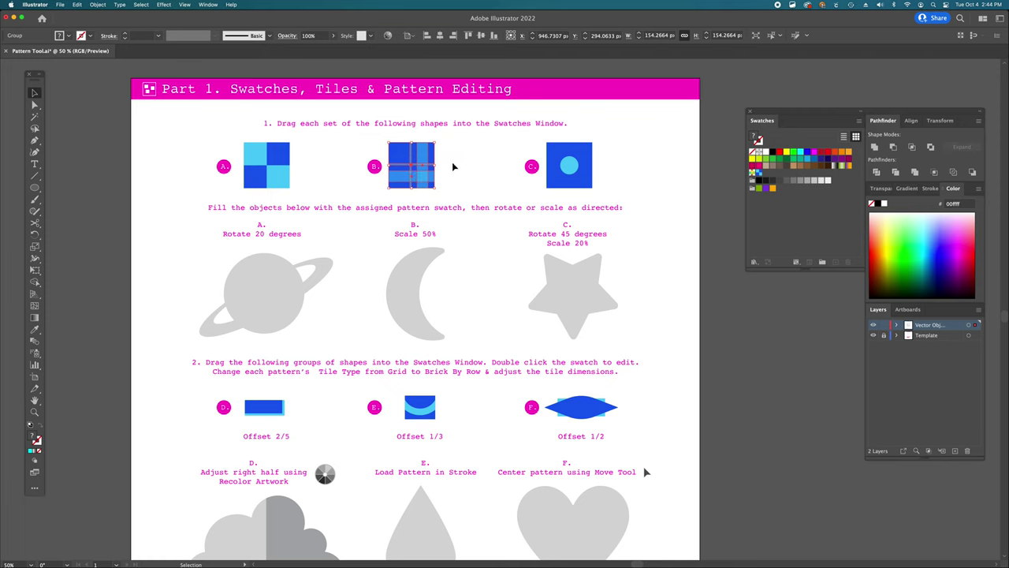
left_click(453, 167)
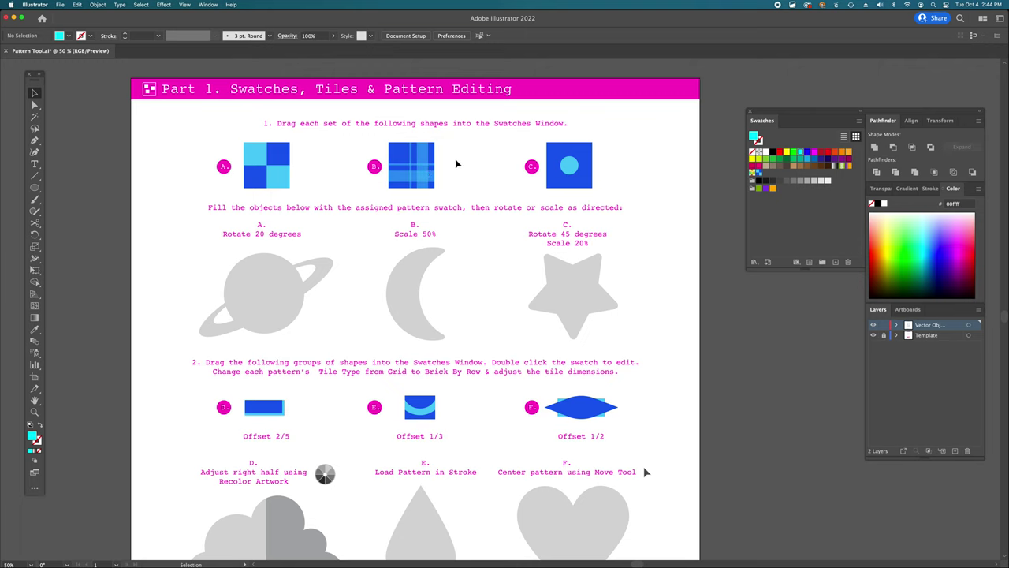
left_click(406, 172)
left_click_drag(406, 172, 768, 176)
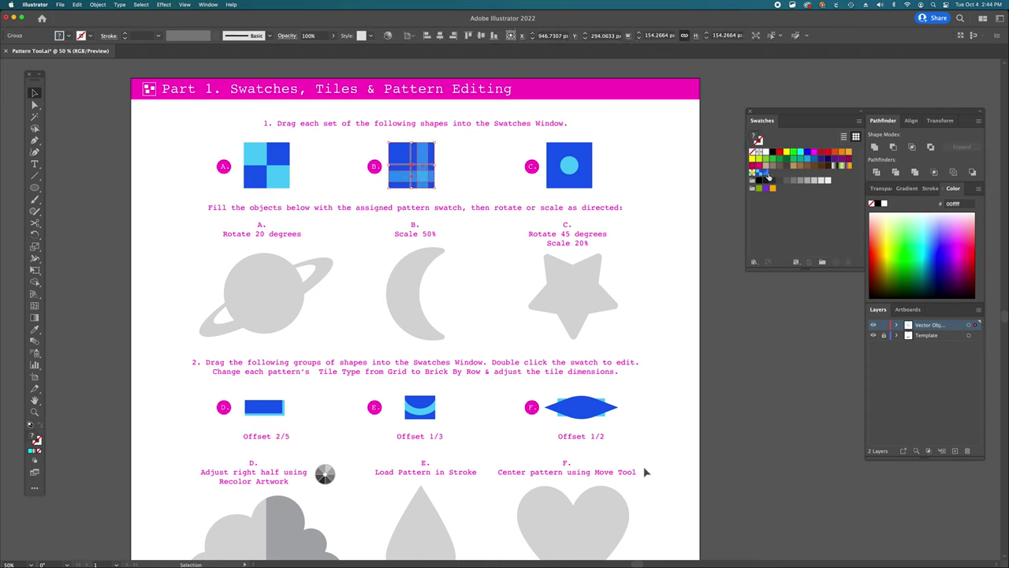
left_click(581, 161)
left_click_drag(574, 172, 768, 175)
Step: Fill the grey planet shape with the checkerboard pattern swatch
scroll(325, 162, "down", 1)
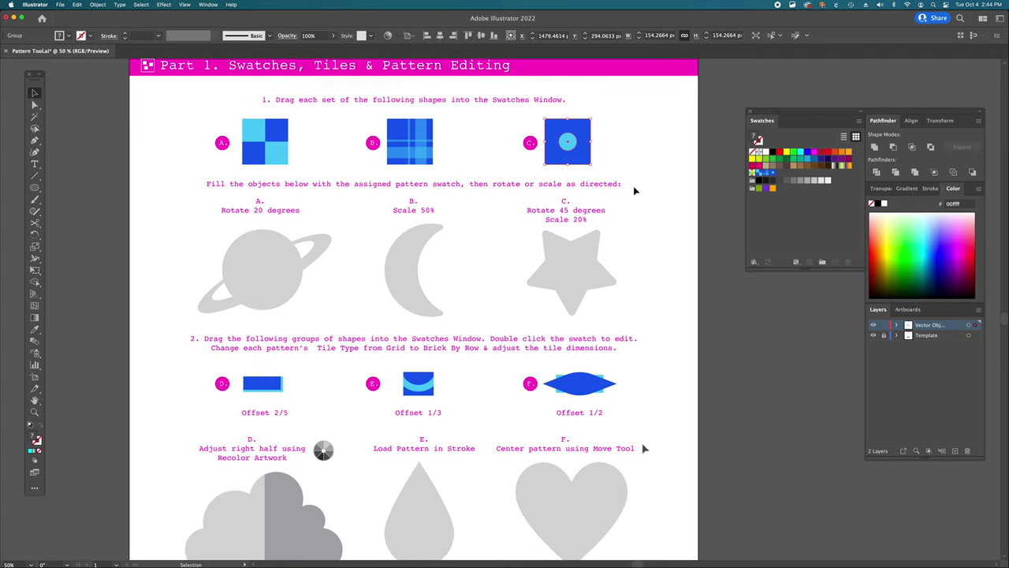
scroll(277, 261, "left", 2)
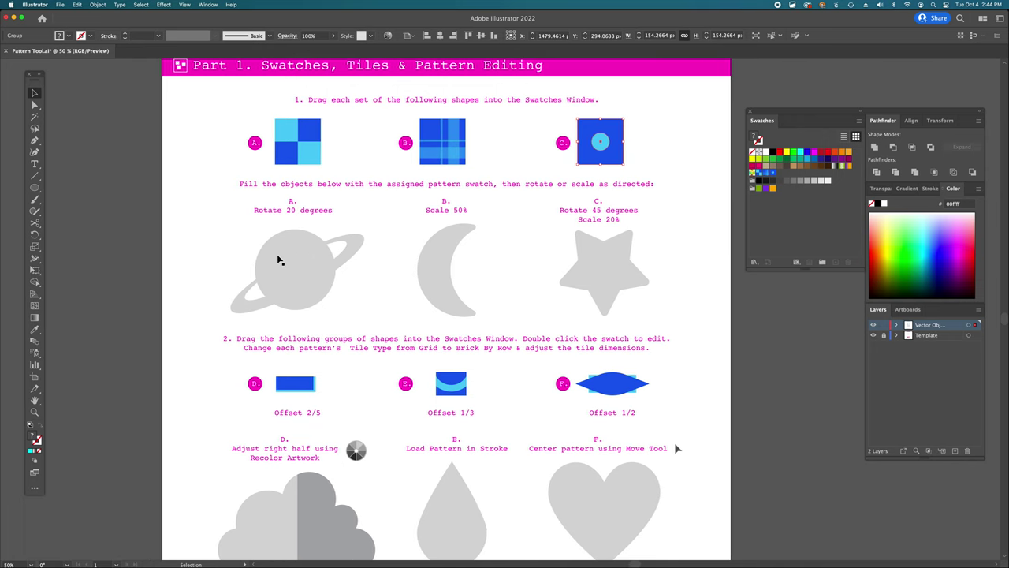
scroll(278, 260, "left", 1)
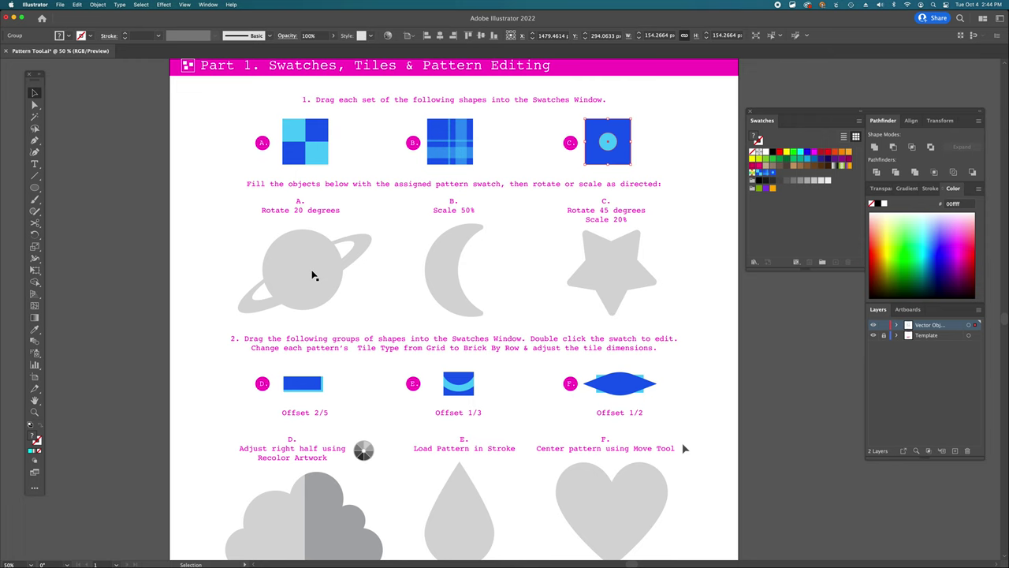
left_click(312, 272)
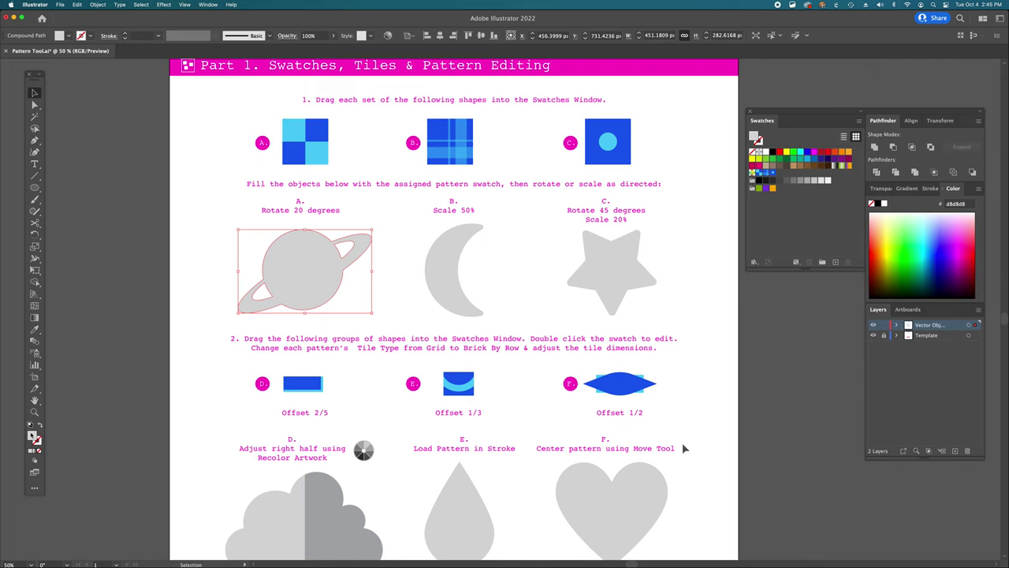
left_click(759, 176)
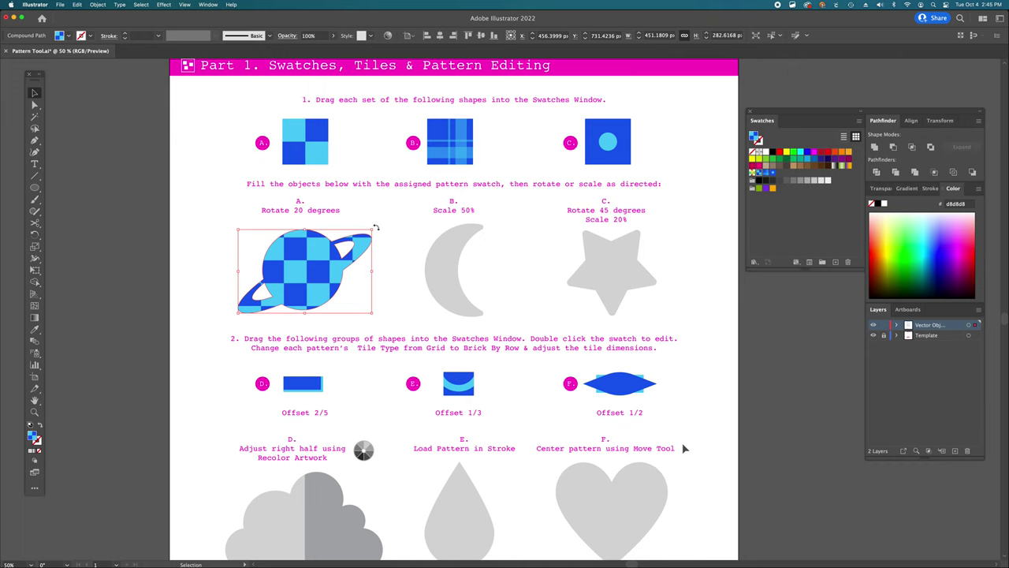
Step: Rotate only the planet's checkerboard pattern by 20 degrees, with Transform Objects off and Transform Patterns on
key("r")
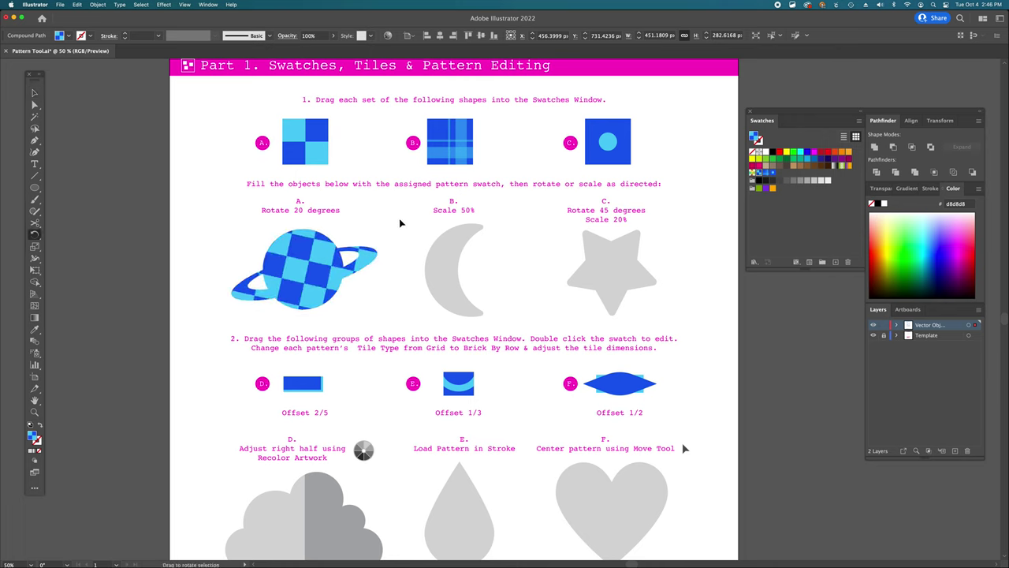
key("z")
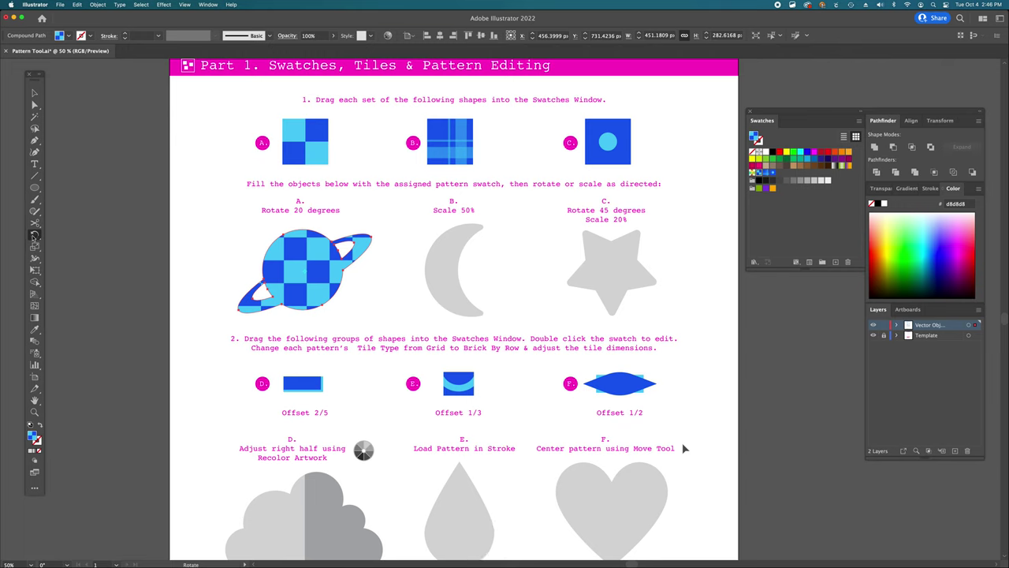
double_click(35, 235)
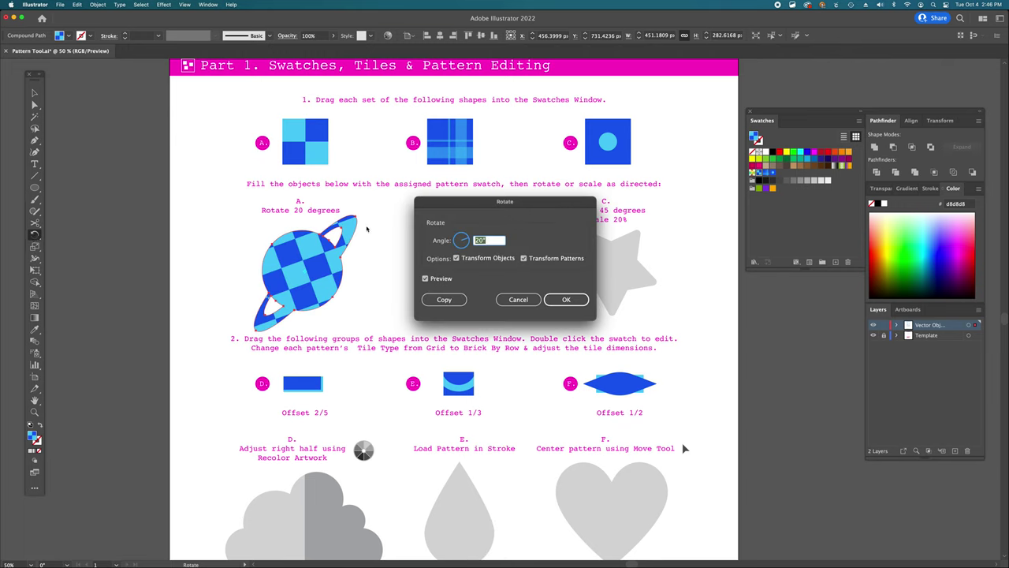
left_click_drag(432, 205, 452, 196)
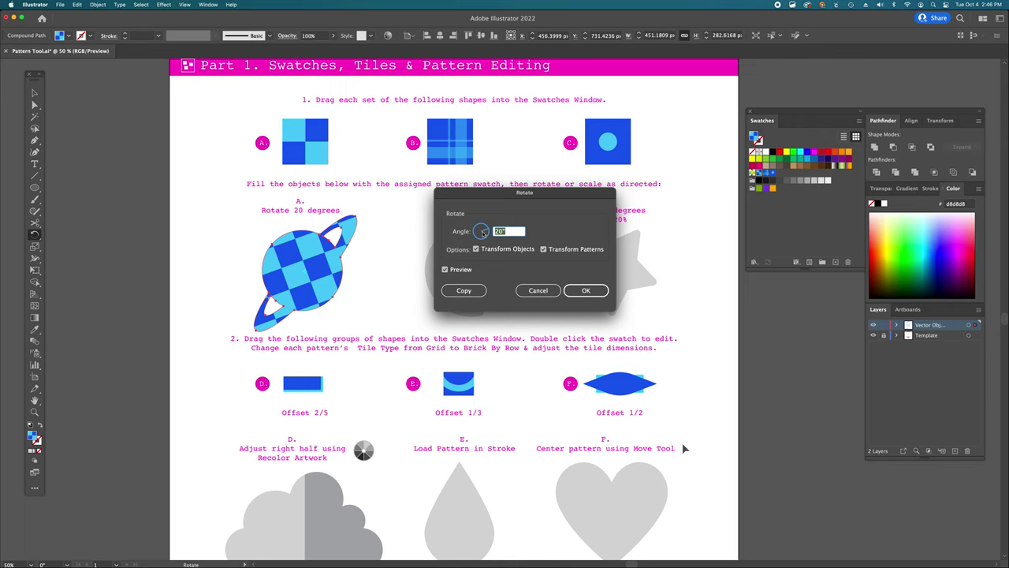
type("20")
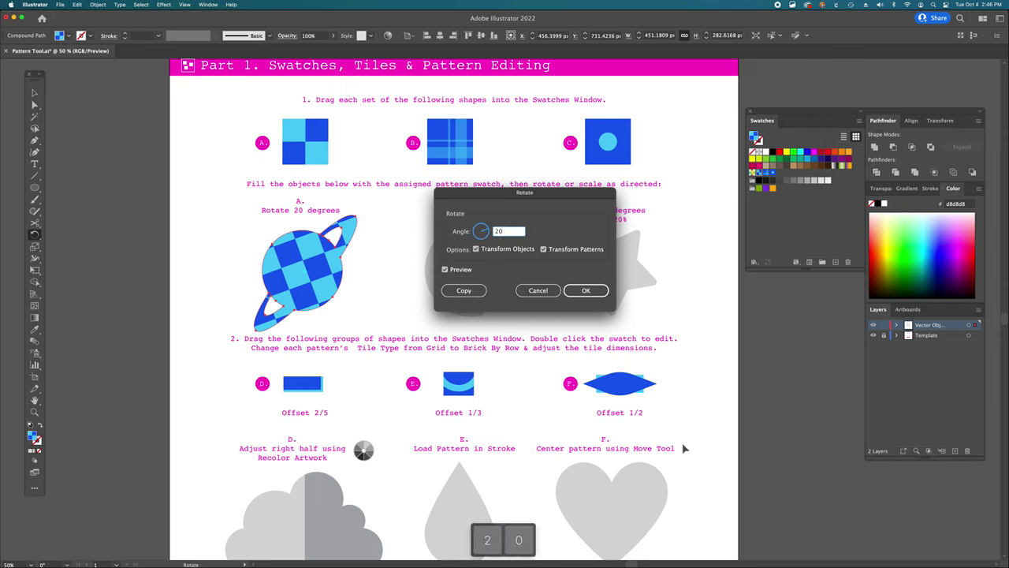
left_click(477, 249)
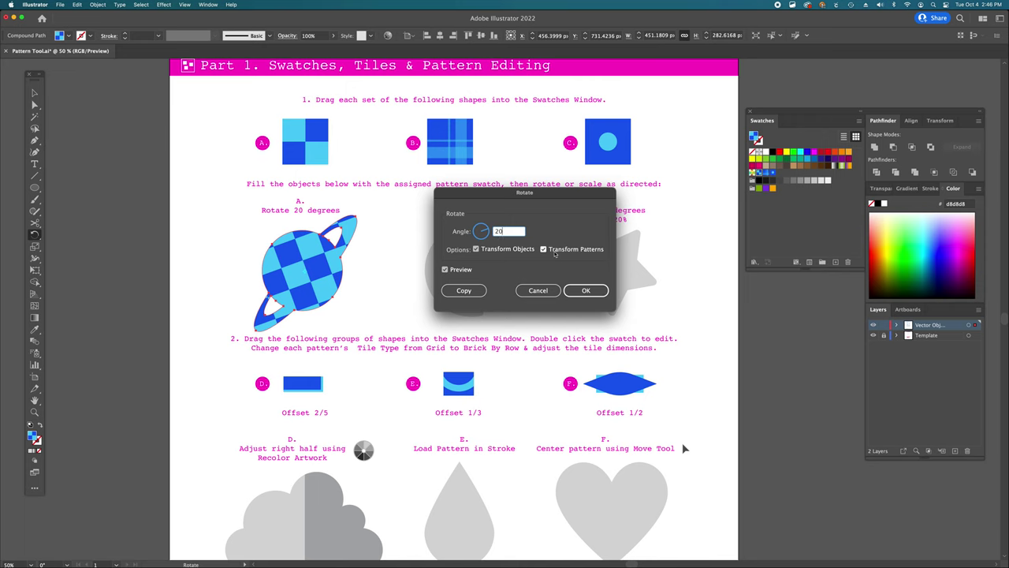
left_click(477, 249)
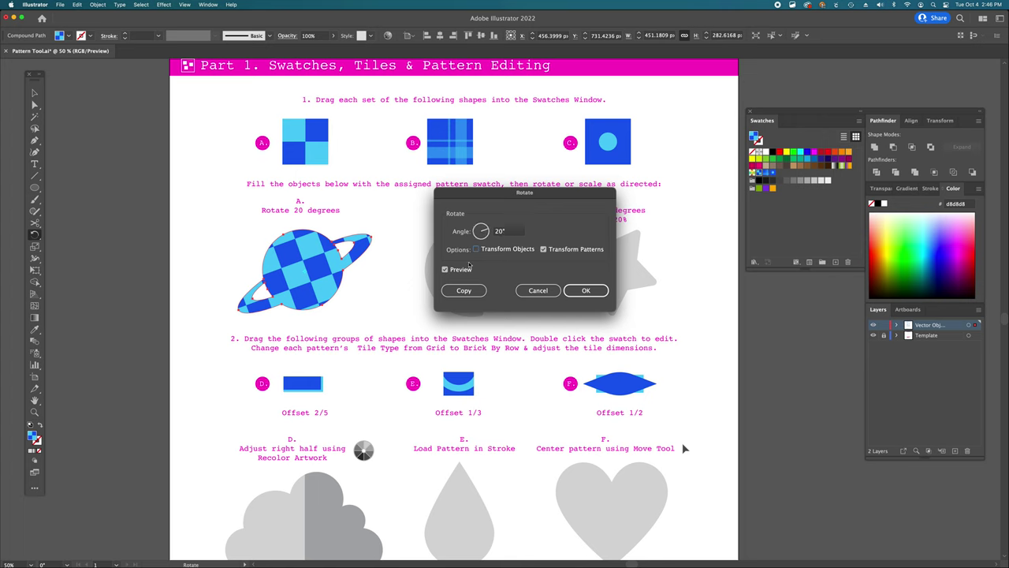
left_click(445, 270)
left_click(445, 269)
left_click(445, 270)
left_click(445, 269)
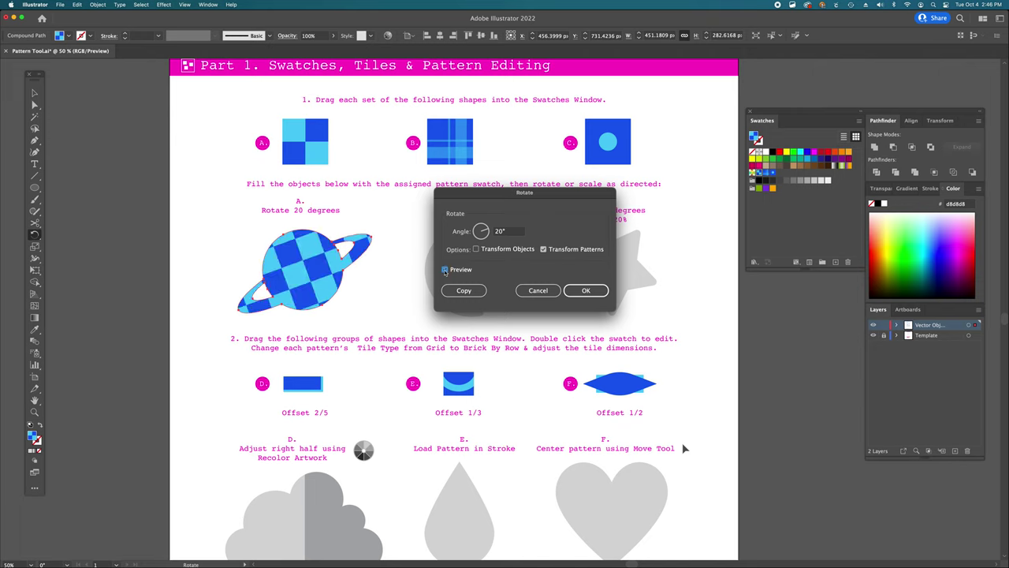
left_click(603, 290)
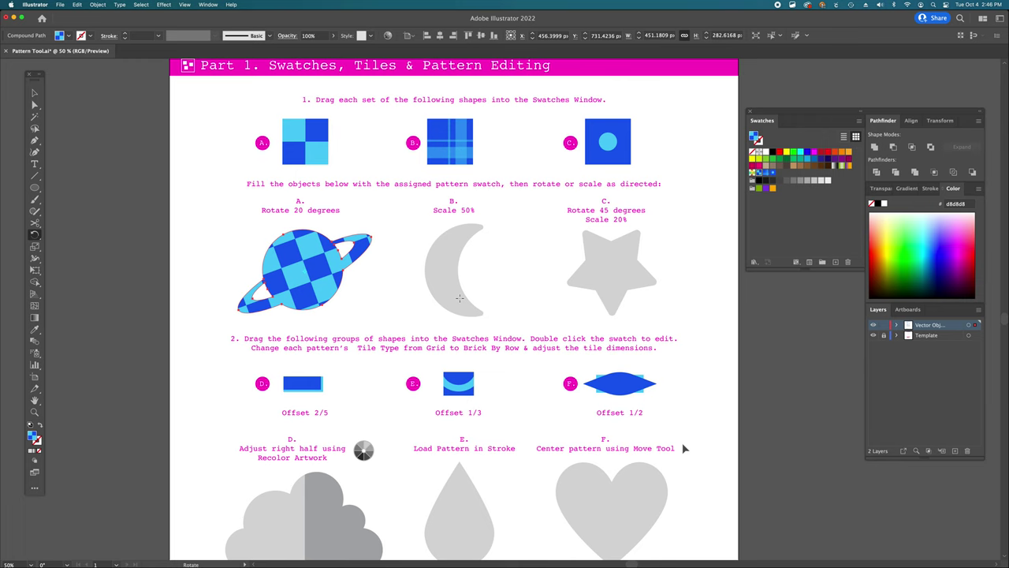
Step: Fill the grey crescent moon with the plaid pattern swatch
key("v")
left_click(460, 298)
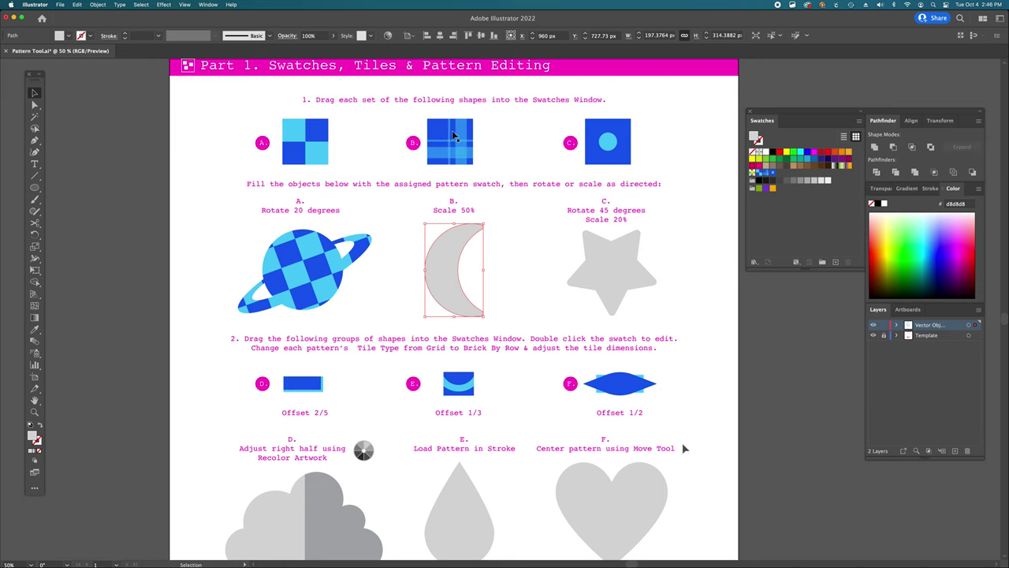
left_click(764, 174)
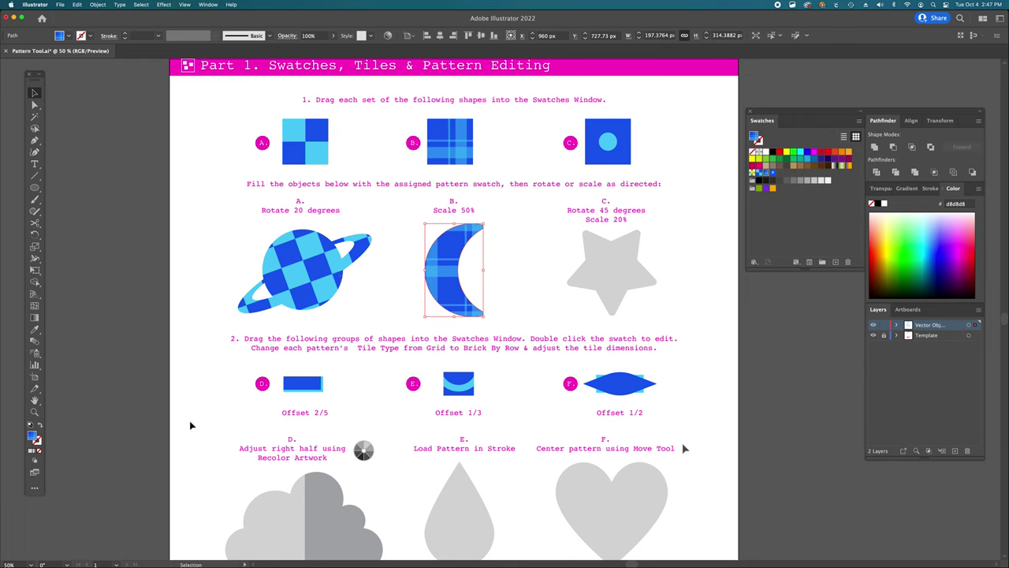
key("x")
key("x")
Step: Start the Scale command on the plaid crescent moon and set a uniform scale of 50%
double_click(36, 247)
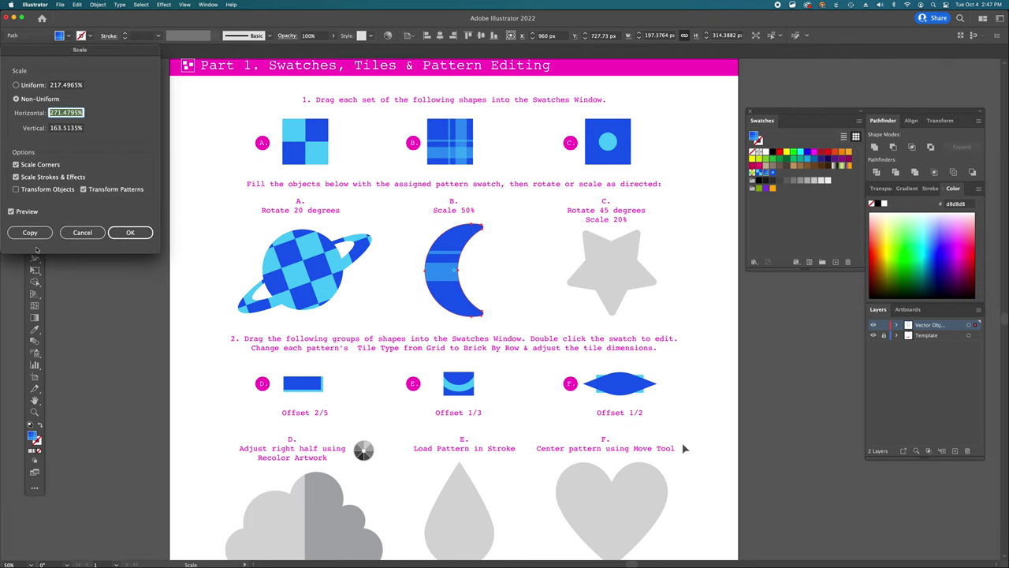
left_click_drag(106, 52, 654, 179)
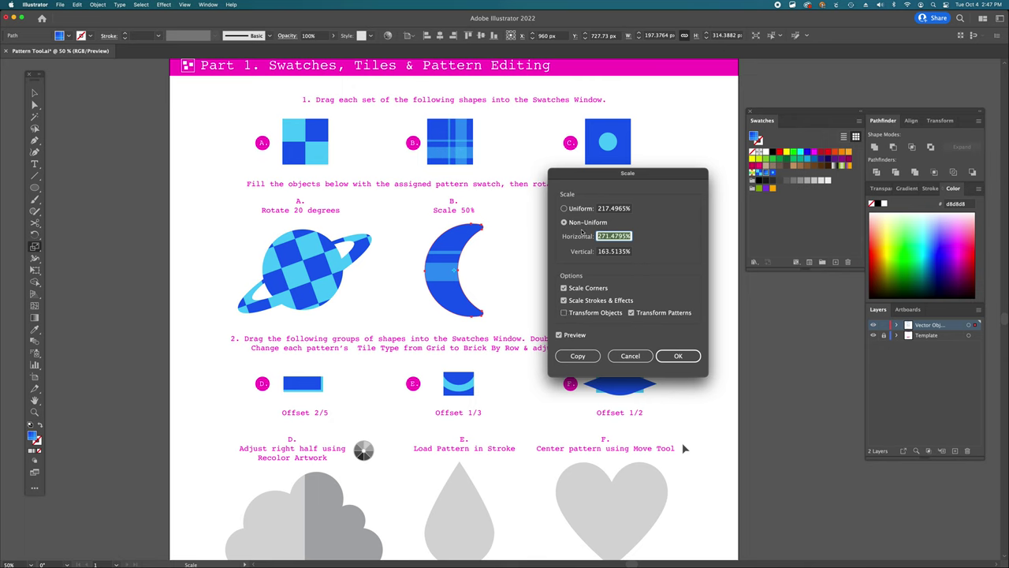
left_click(564, 209)
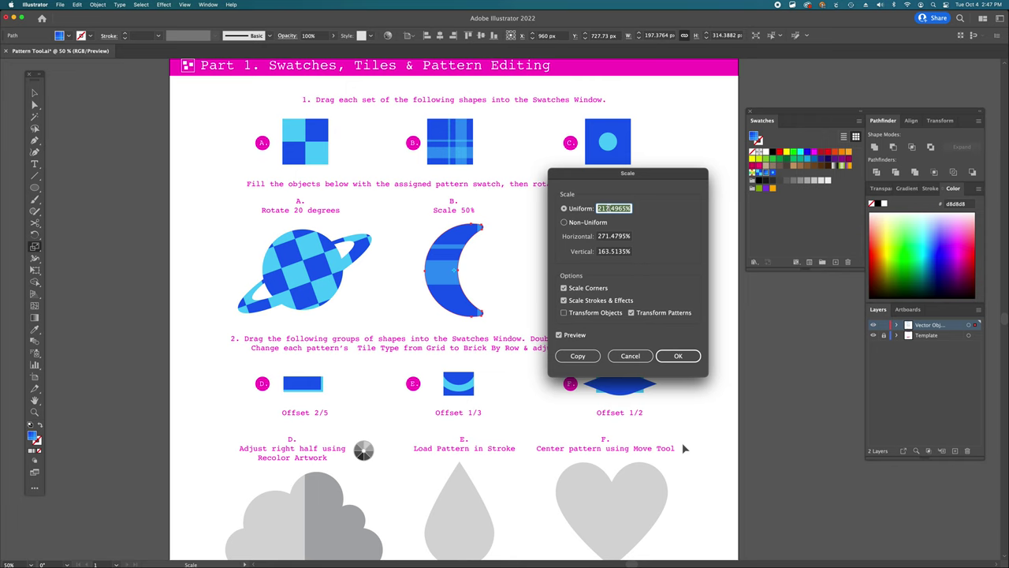
type("50")
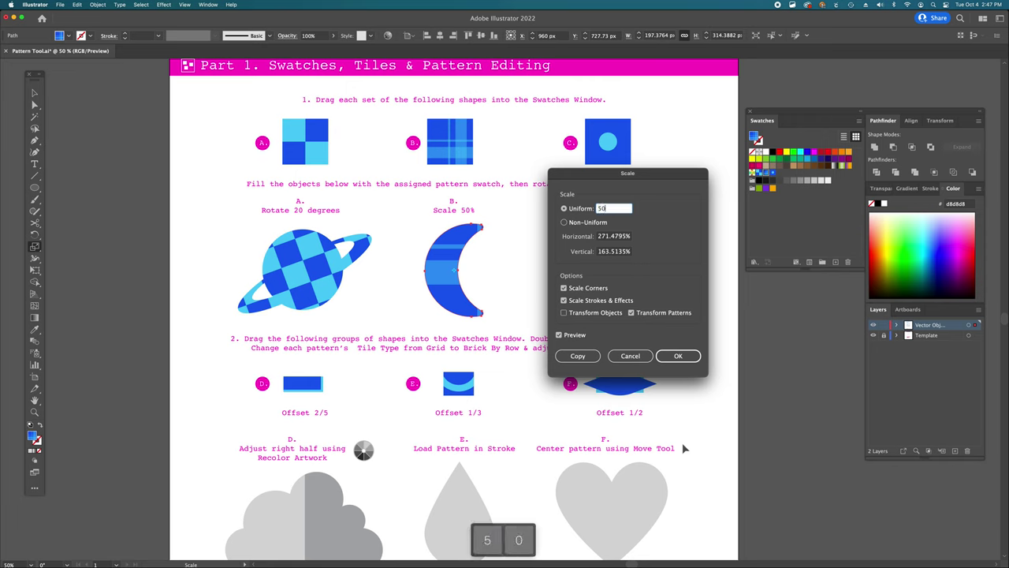
Step: Compare the Transform Objects and Transform Patterns options on the moon, ending with only Transform Patterns enabled
left_click(564, 312)
left_click(564, 312)
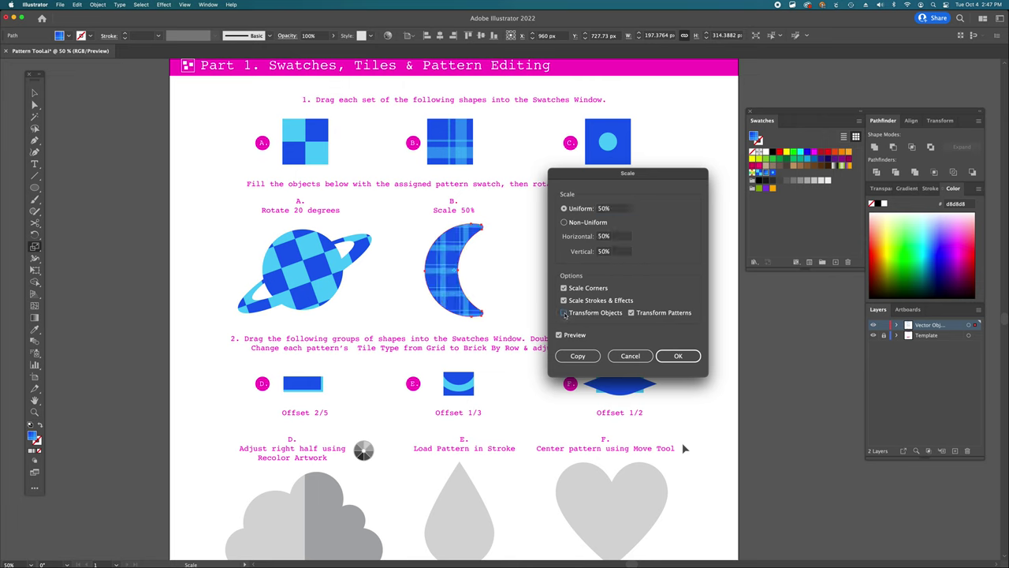
left_click(564, 312)
left_click(564, 312)
left_click(564, 312)
left_click(564, 313)
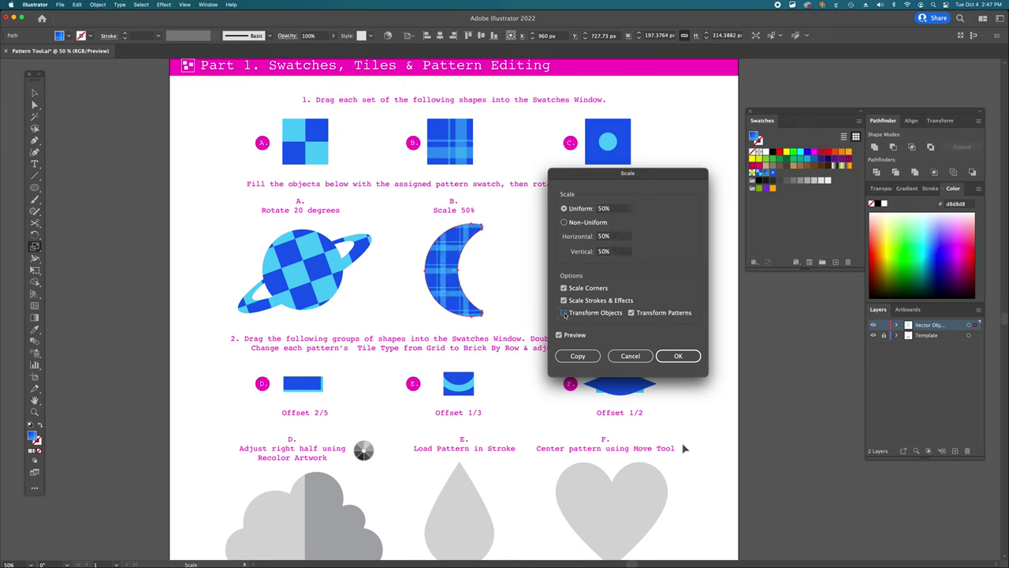
left_click(631, 313)
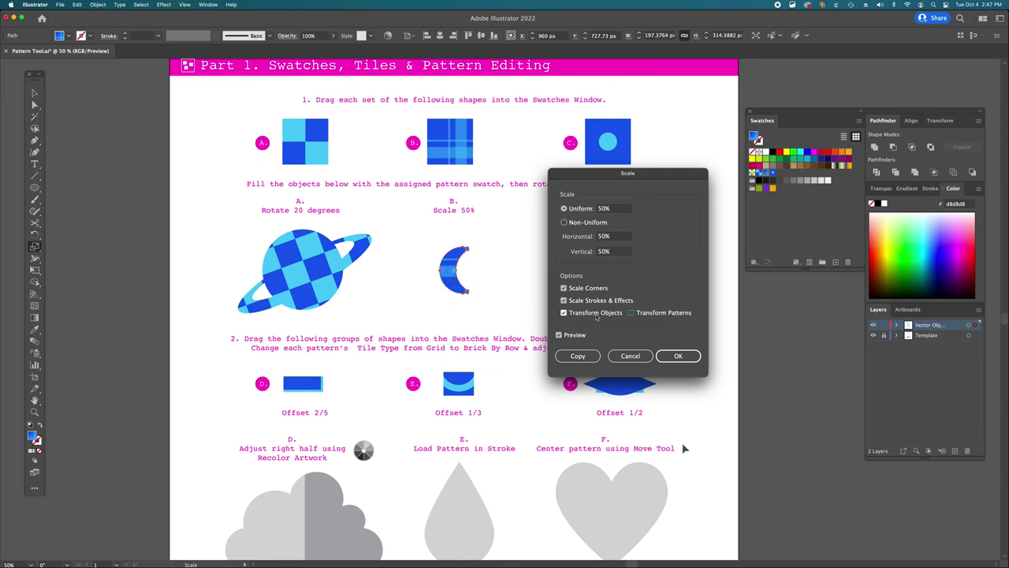
left_click(565, 313)
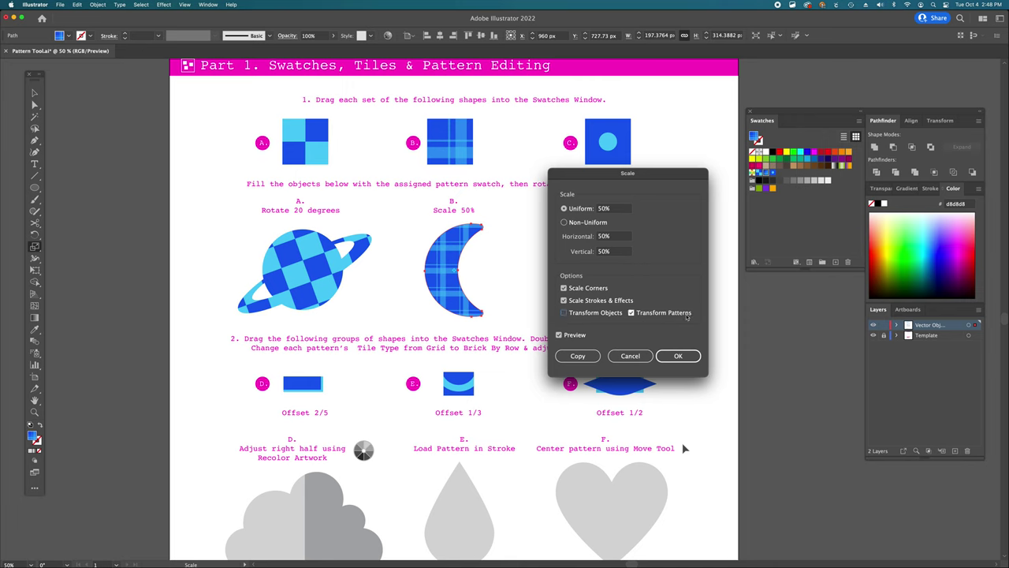
Step: Compare the moon with the preview off and on, apply the 50% pattern-only scaling, and deselect the moon
left_click(560, 336)
left_click(560, 336)
left_click(559, 336)
left_click(559, 336)
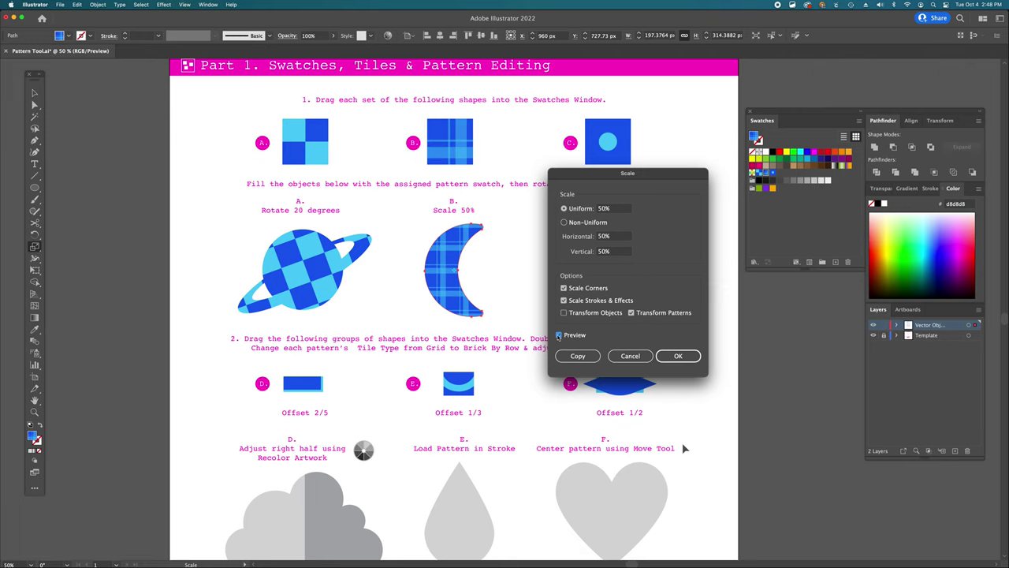
left_click(677, 356)
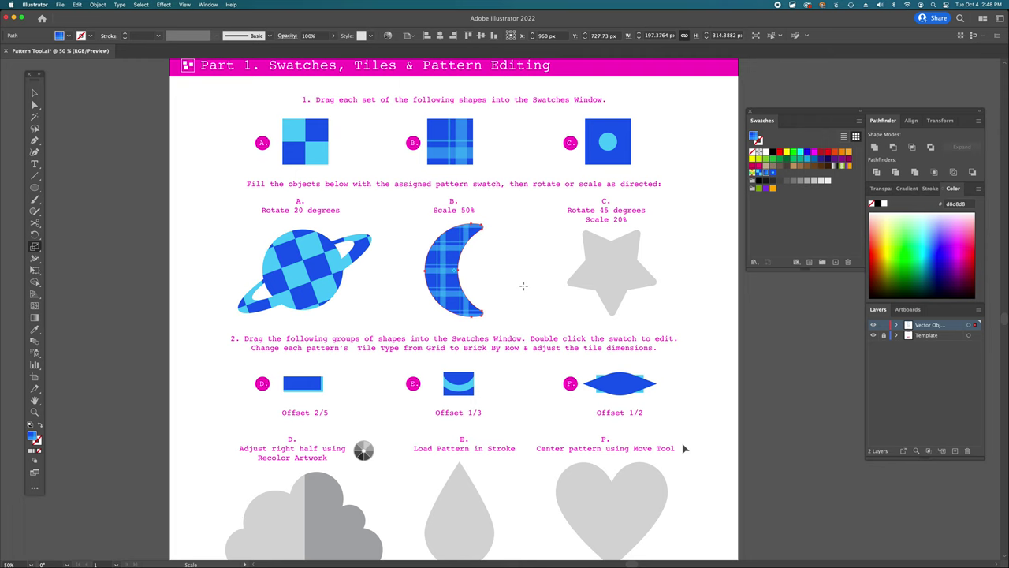
key("a")
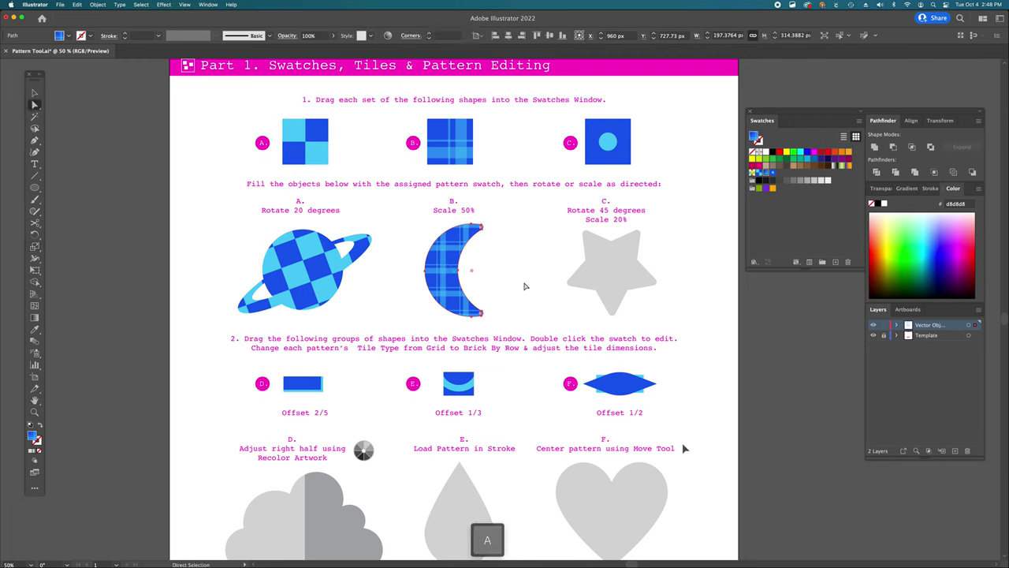
left_click(525, 286)
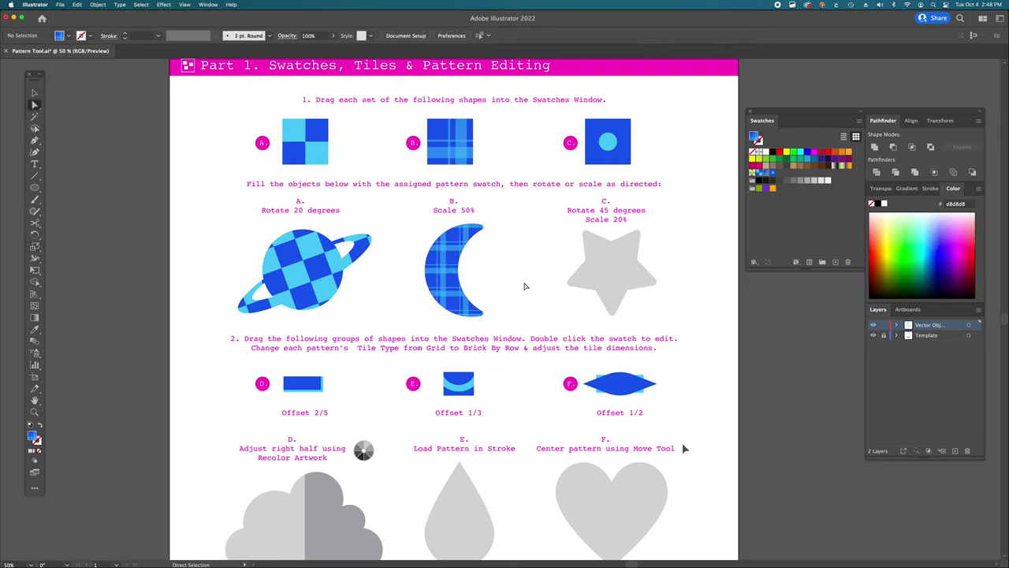
Step: Fill the grey star with the circle-in-square pattern swatch
left_click(619, 271)
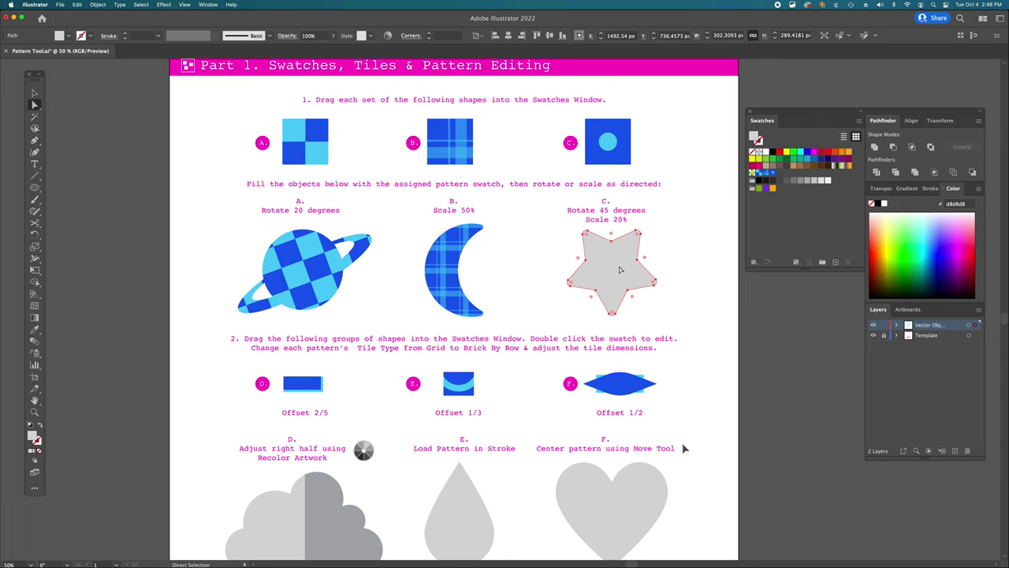
left_click_drag(609, 140, 773, 175)
left_click(772, 174)
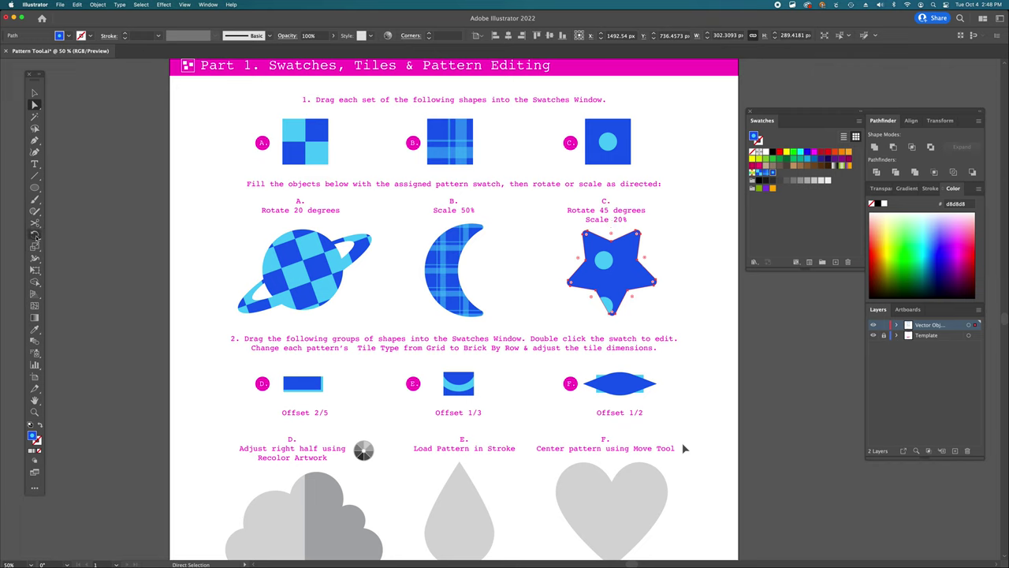
Step: Rotate only the star's circle pattern by 45 degrees, with Transform Objects off and Transform Patterns on
double_click(35, 235)
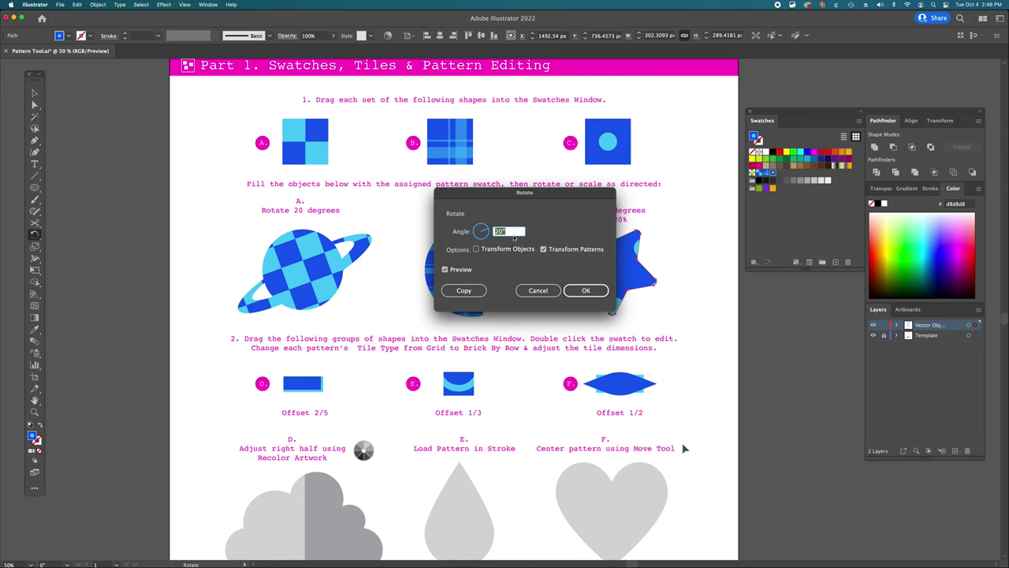
type("45")
left_click(597, 294)
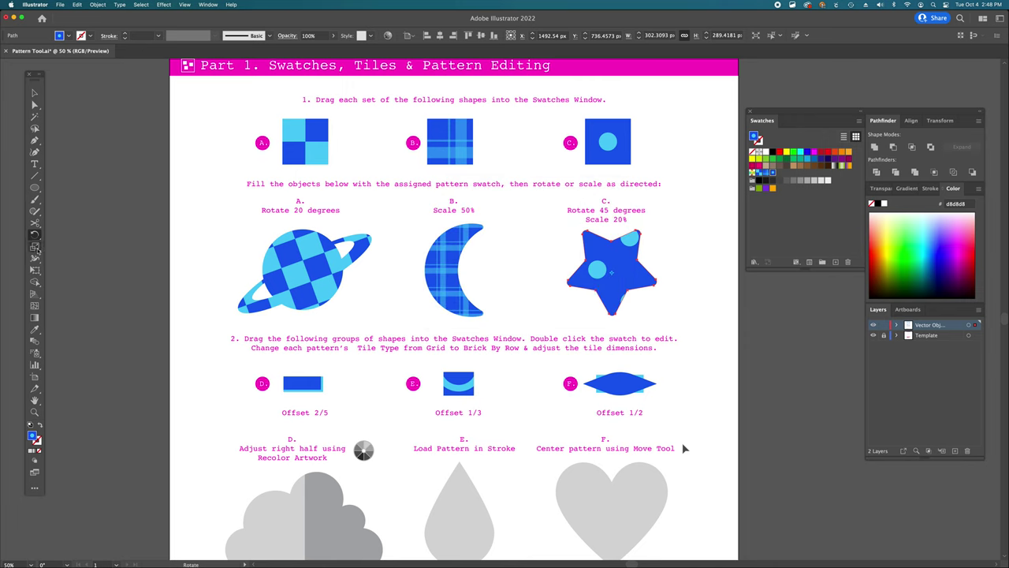
Step: Scale only the star's circle pattern uniformly to 20%, with Transform Objects off and Transform Patterns on
double_click(34, 248)
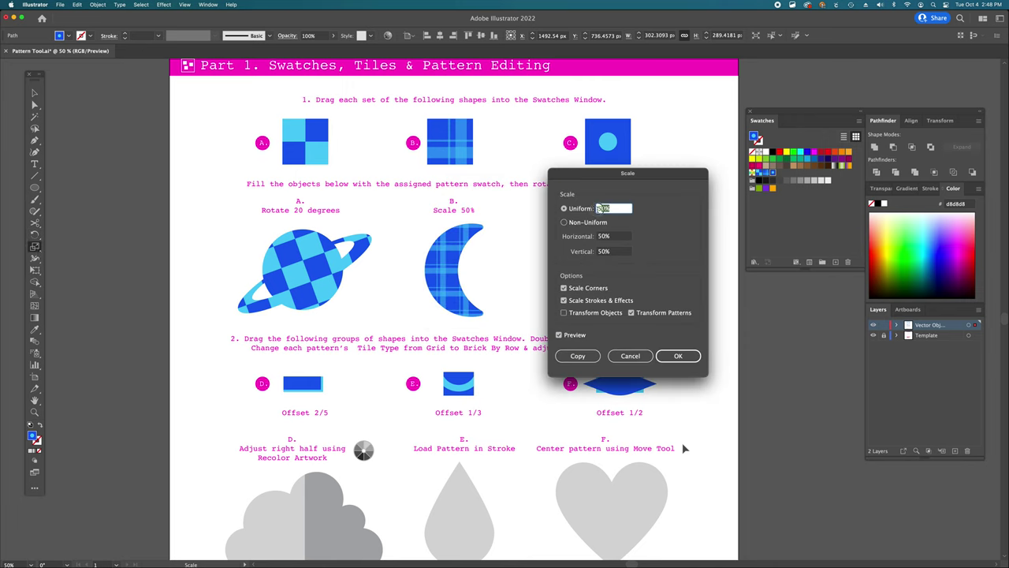
mouse_move(590, 171)
left_mouse_down()
mouse_move(578, 313)
mouse_move(592, 169)
left_mouse_up()
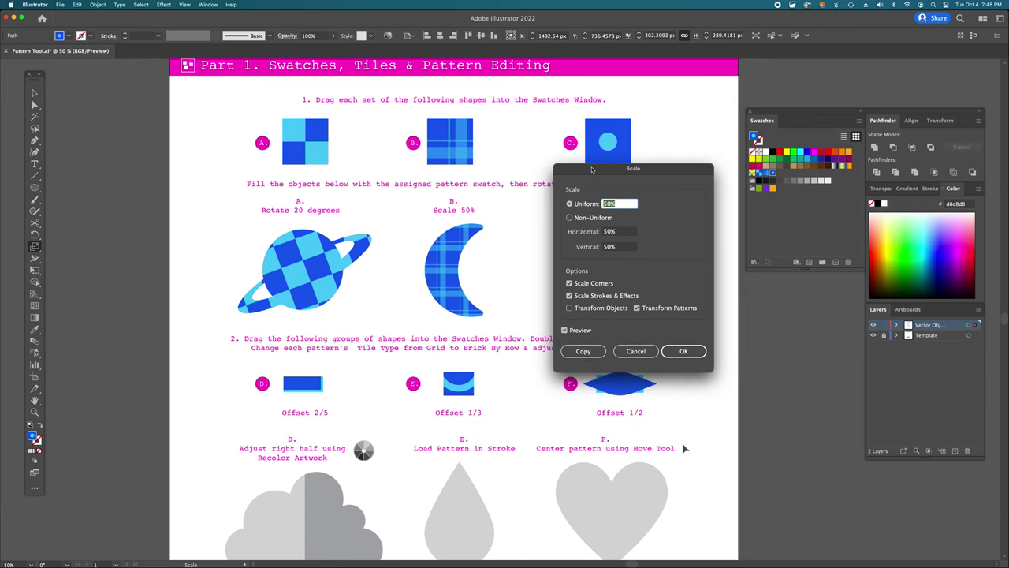
type("20")
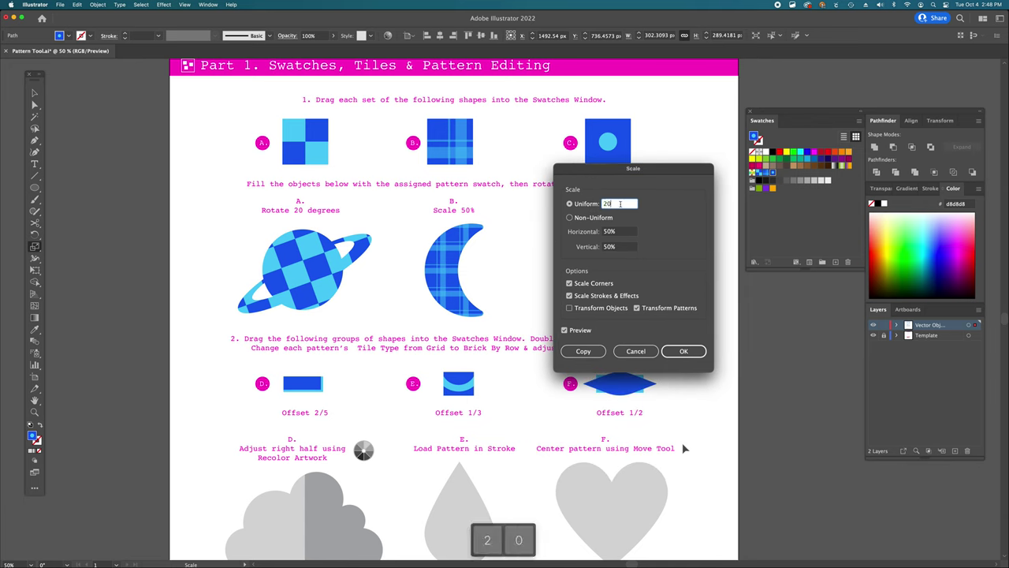
double_click(606, 203)
left_click(615, 203)
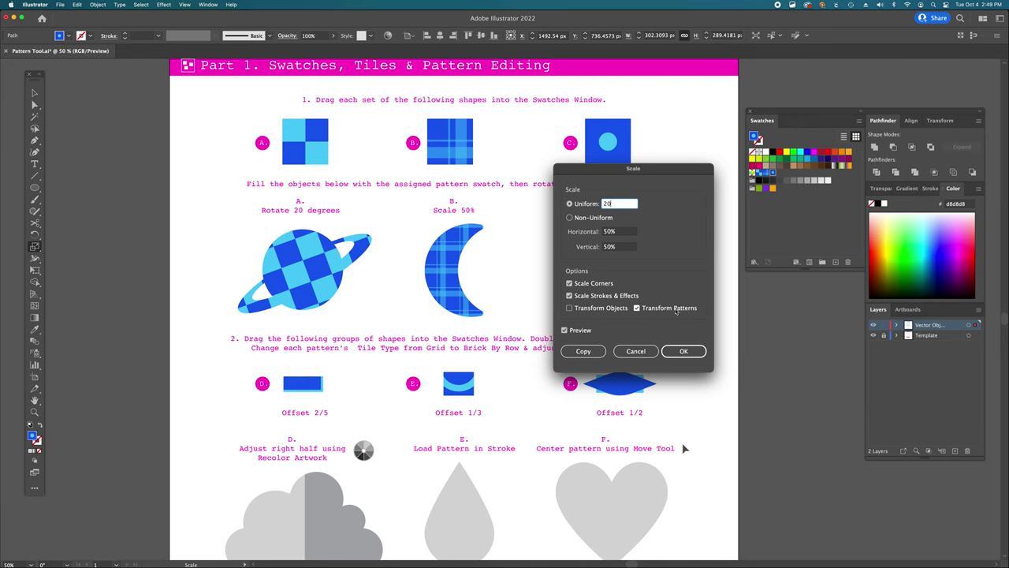
left_click(682, 355)
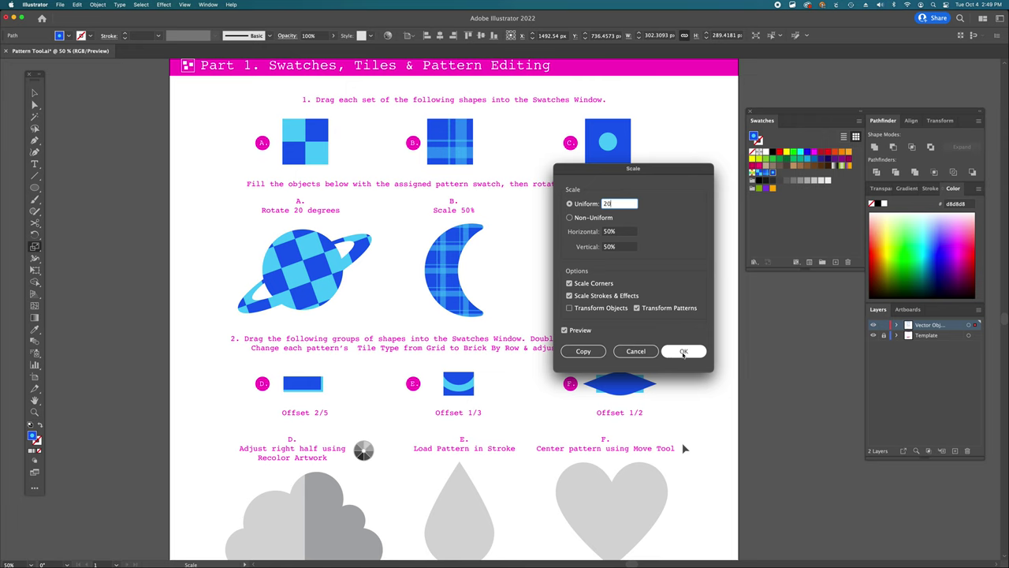
left_click(684, 351)
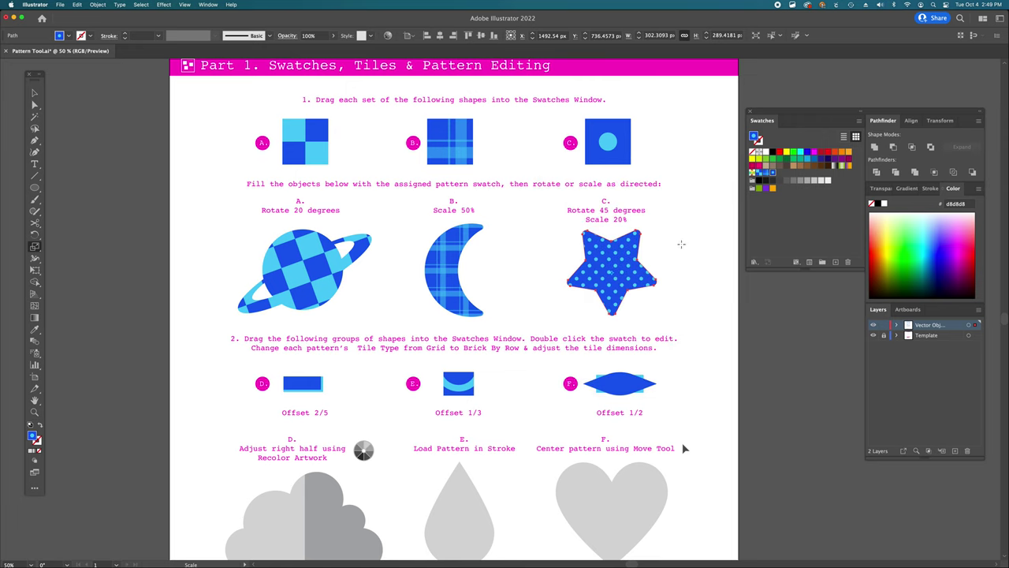
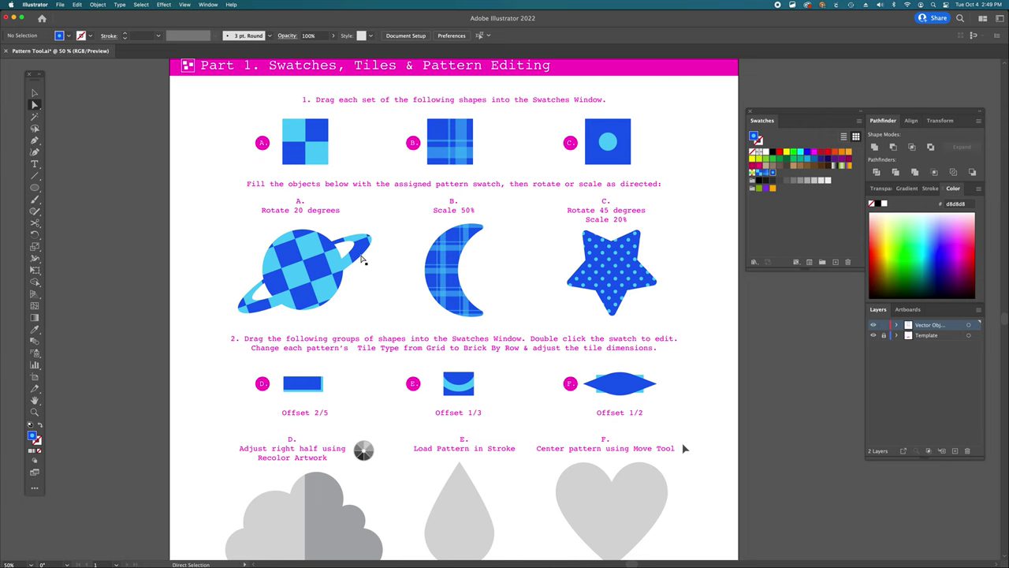
Step: Save shape groups D, E and F from the worksheet's second exercise as three new pattern swatches
scroll(361, 260, "down", 3)
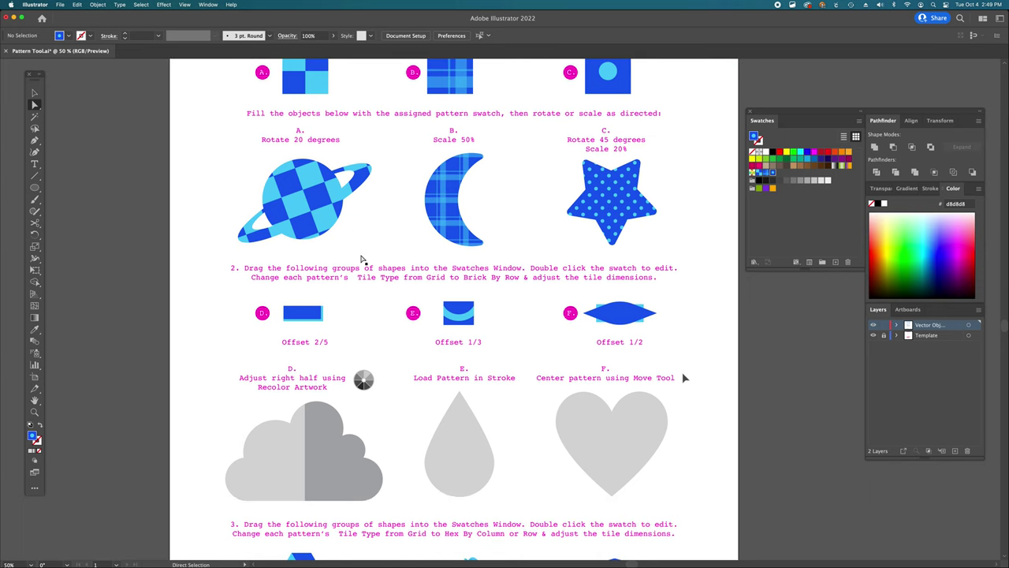
scroll(362, 259, "down", 1)
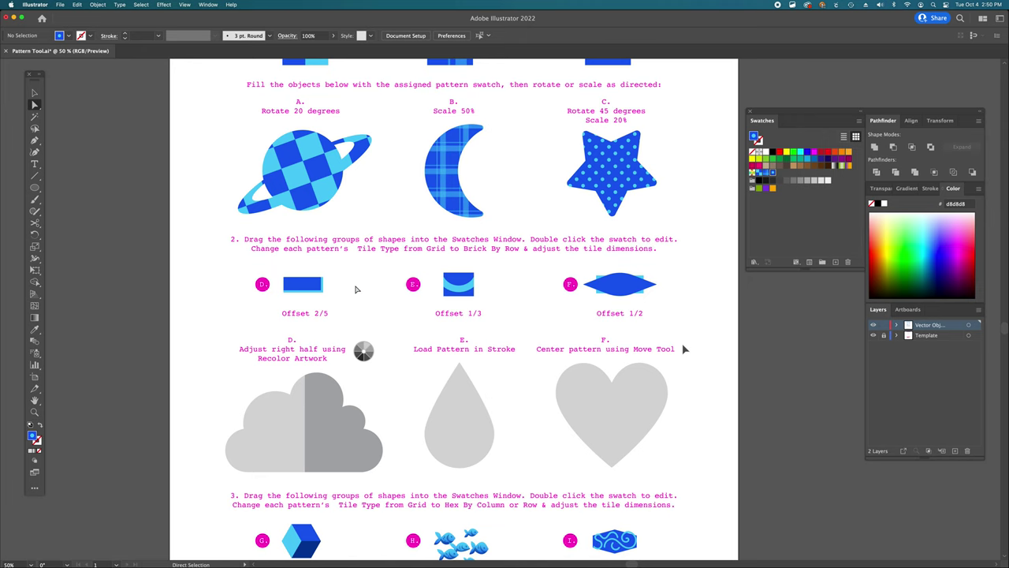
key("v")
scroll(337, 280, "down", 2)
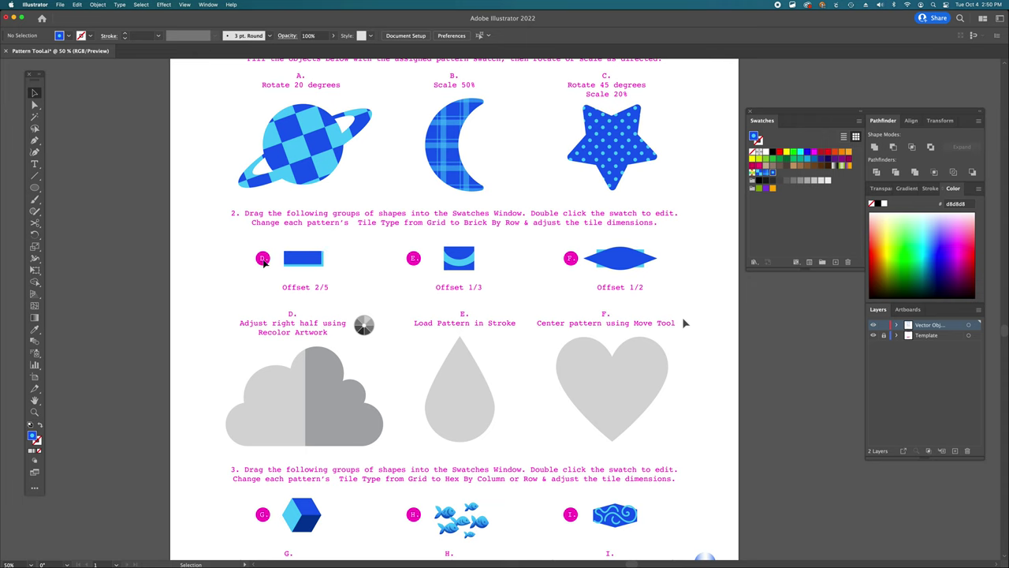
left_click(315, 267)
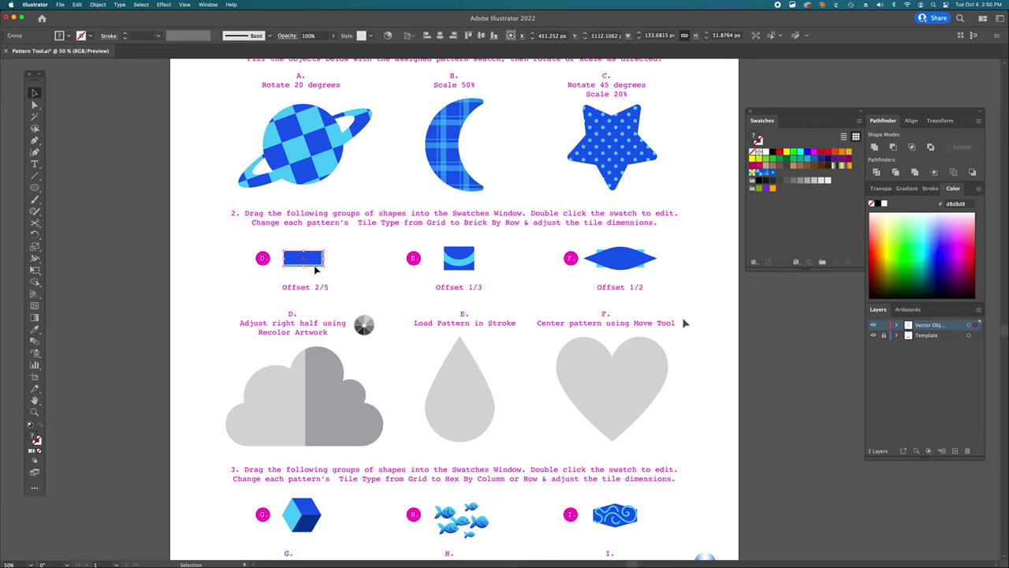
left_click_drag(302, 264, 786, 178)
left_click(491, 267)
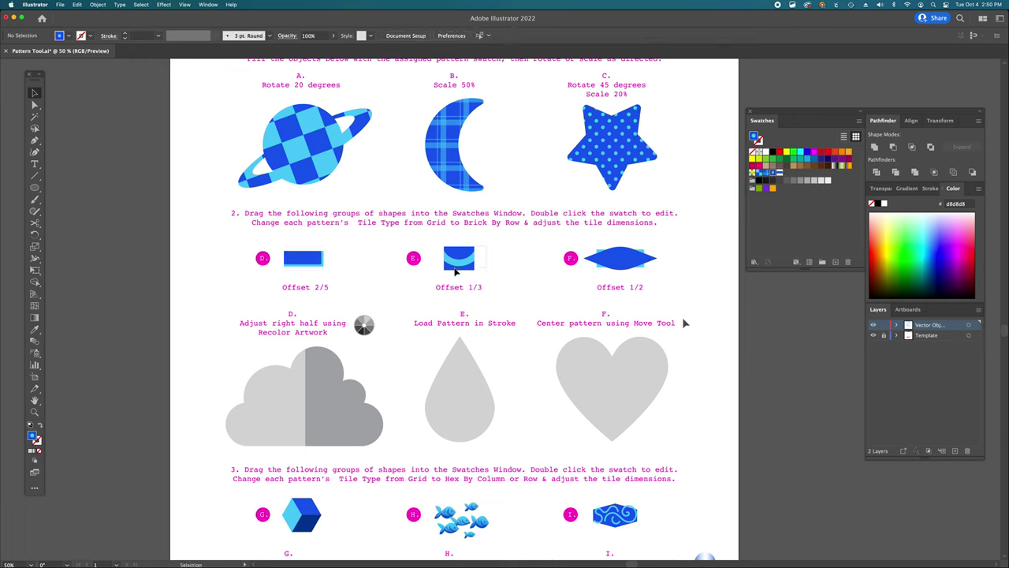
left_click(455, 270)
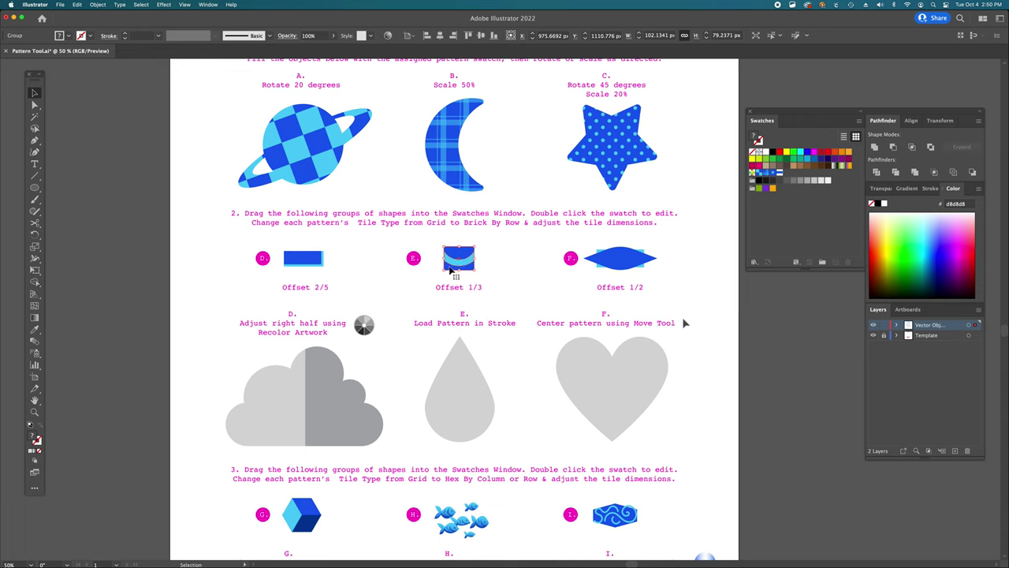
left_click_drag(451, 270, 798, 183)
left_click(615, 270)
left_click_drag(614, 270, 800, 176)
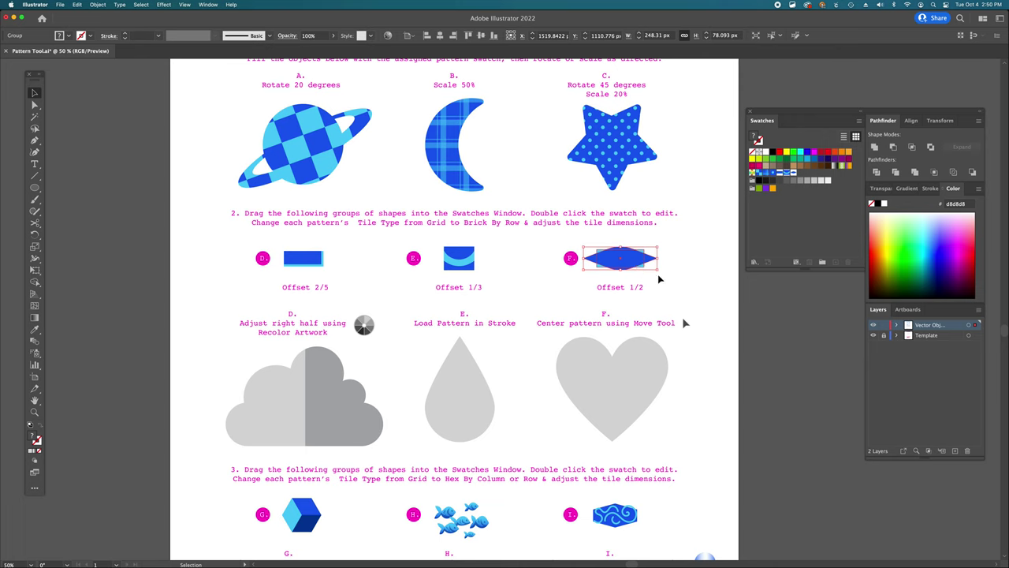
left_click(687, 293)
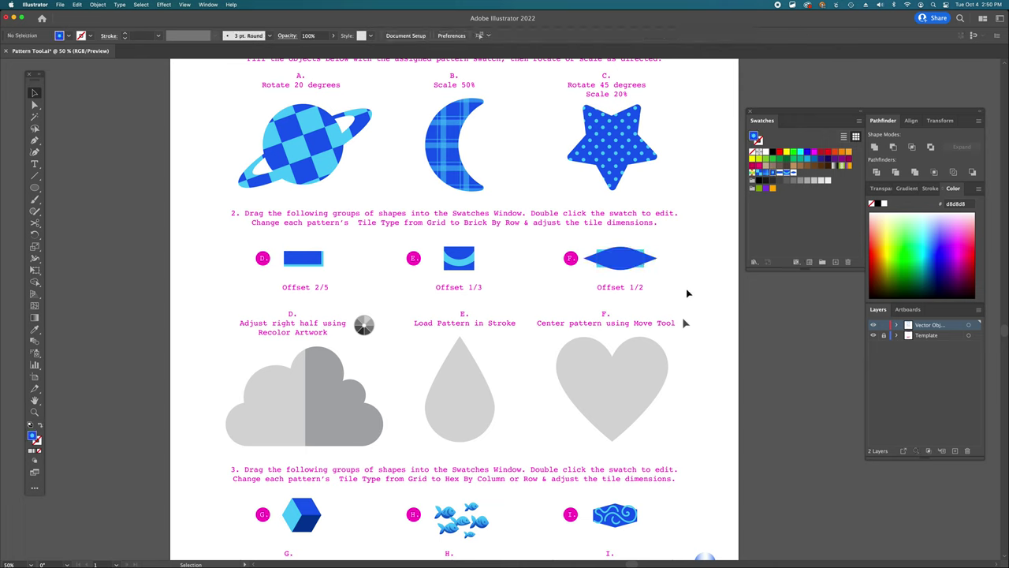
left_click(635, 260)
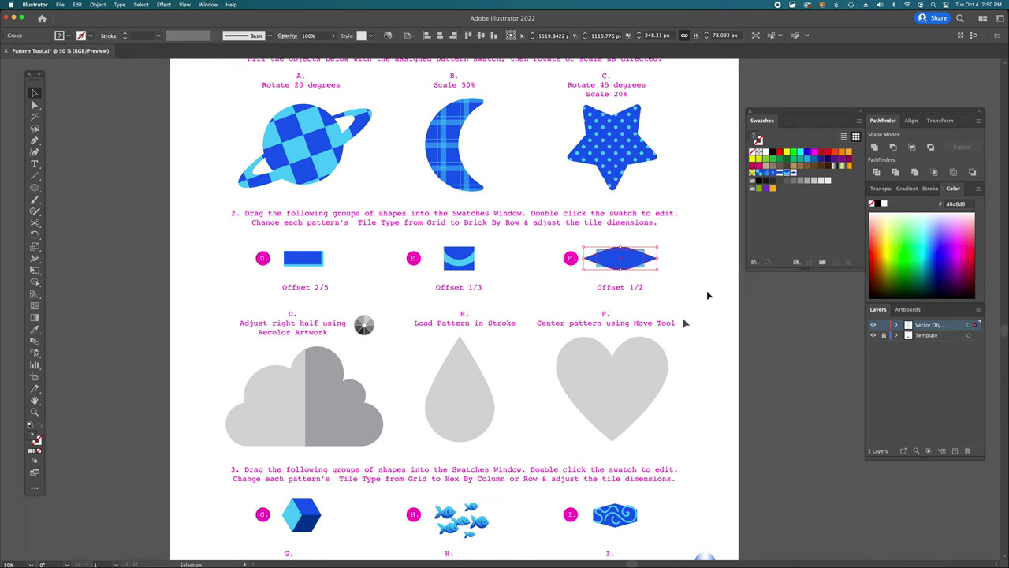
left_click(705, 296)
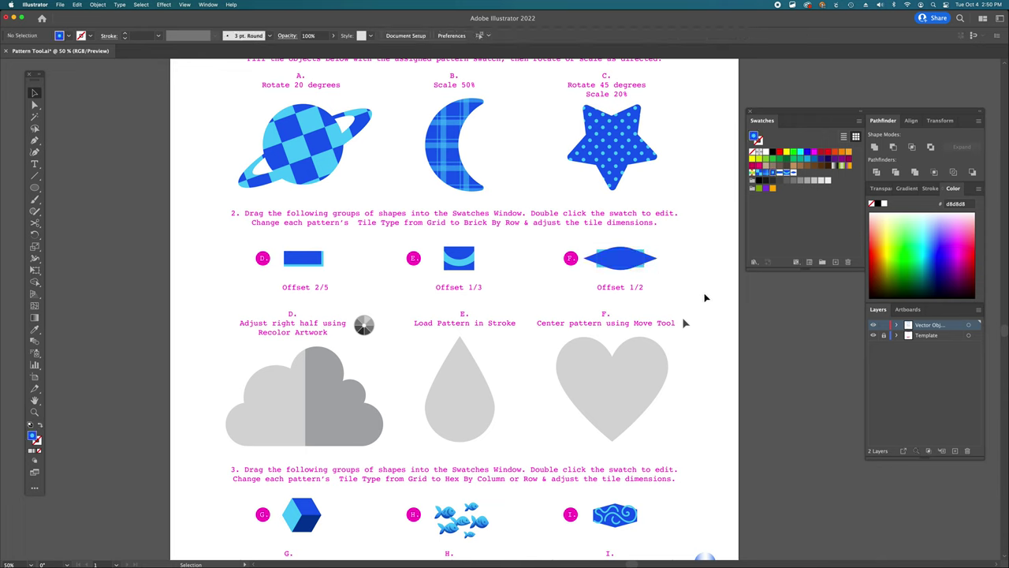
Step: Open the rectangle pattern swatch D for editing and place its Pattern Options beside the artwork
double_click(779, 172)
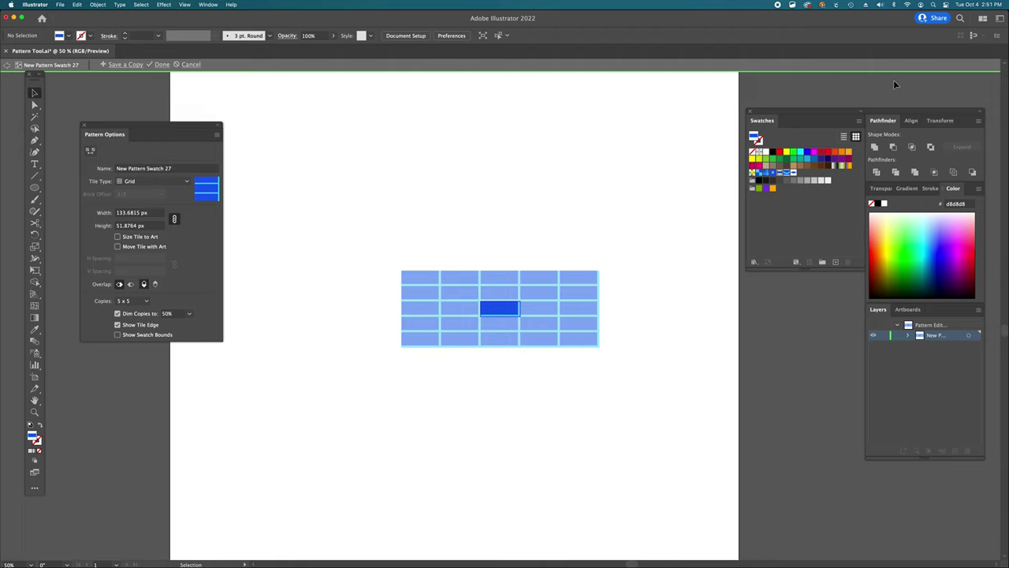
left_click_drag(100, 127, 251, 184)
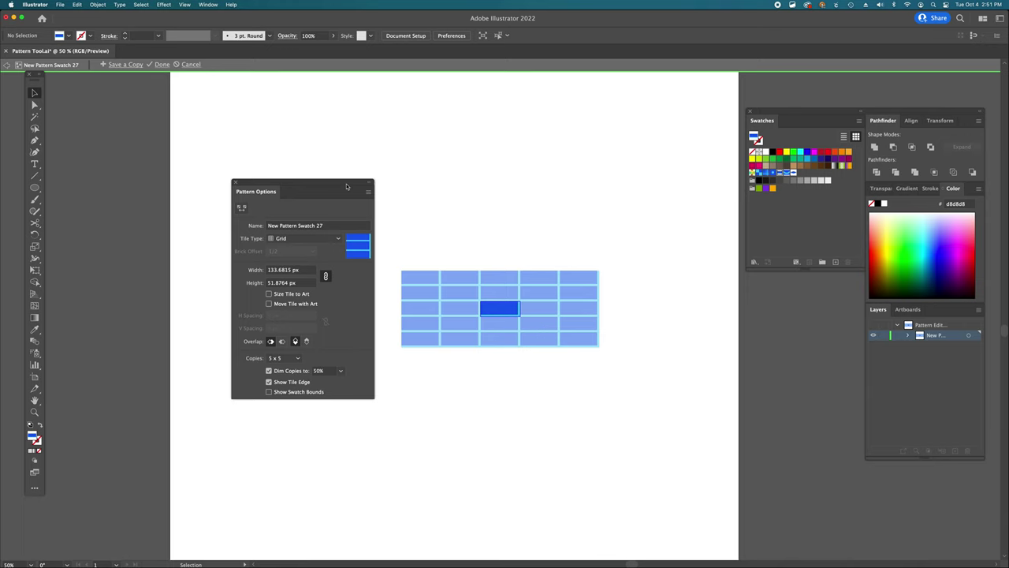
left_click_drag(348, 184, 299, 169)
scroll(504, 319, "up", 3)
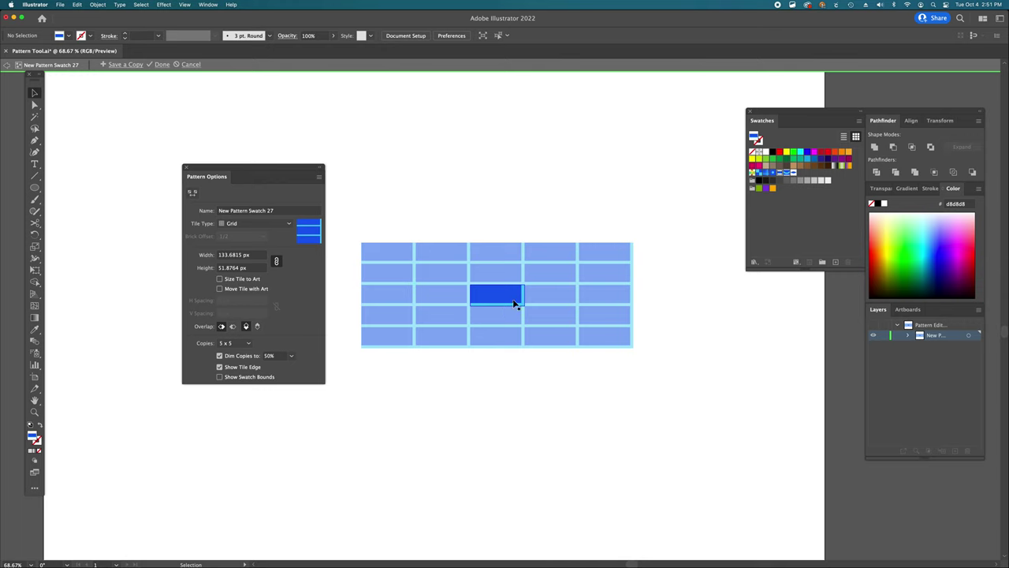
Step: Select the dark blue rectangle in the pattern's centre tile
left_click(516, 303)
left_click(536, 298)
left_click(523, 304)
left_click(525, 361)
key("super+equal")
key("super+equal")
left_click(505, 311)
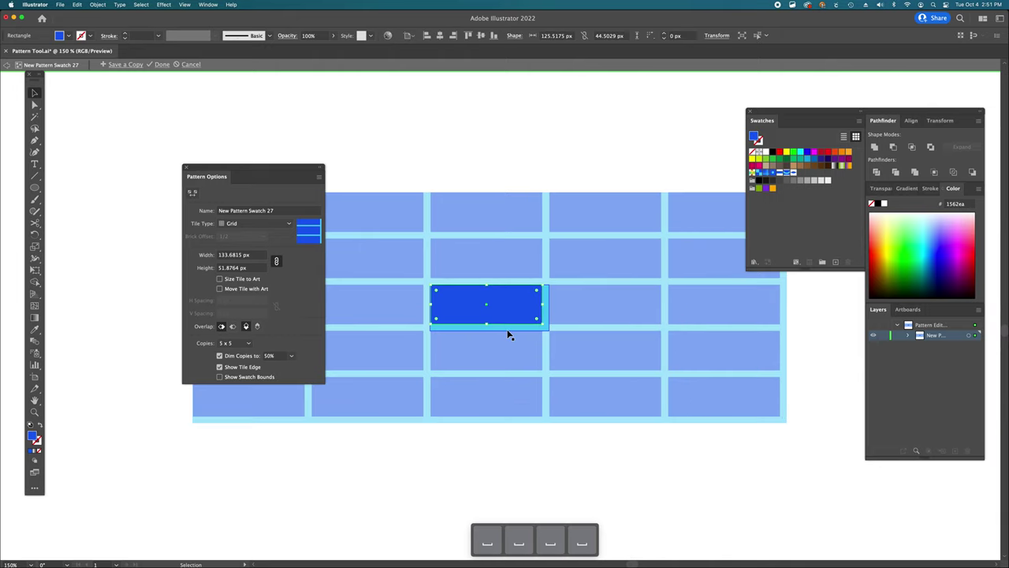
left_click(509, 332)
left_click(508, 319)
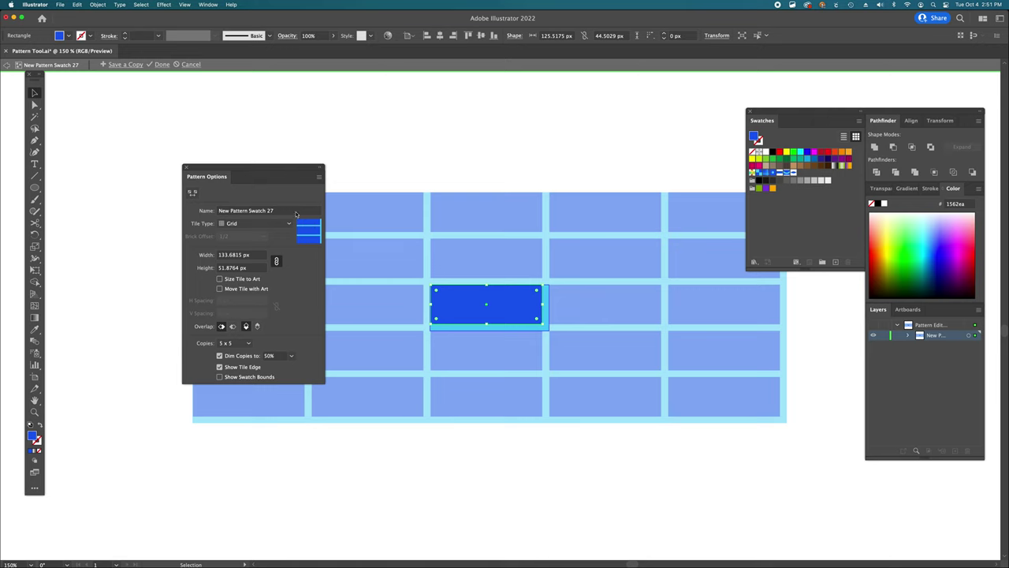
Step: Name the pattern D and set its tile type to Brick by Row
left_click_drag(272, 211, 215, 210)
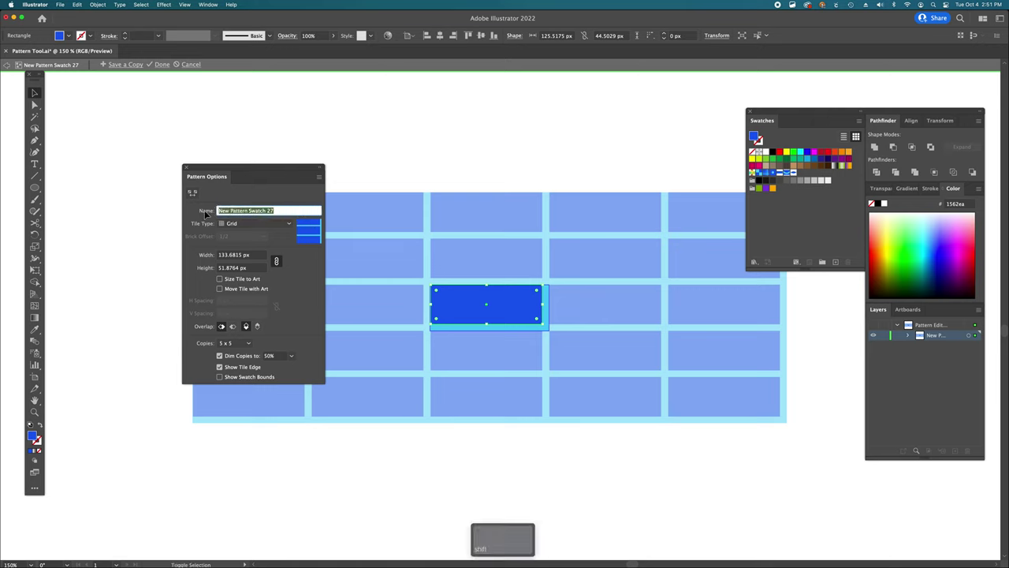
type("D")
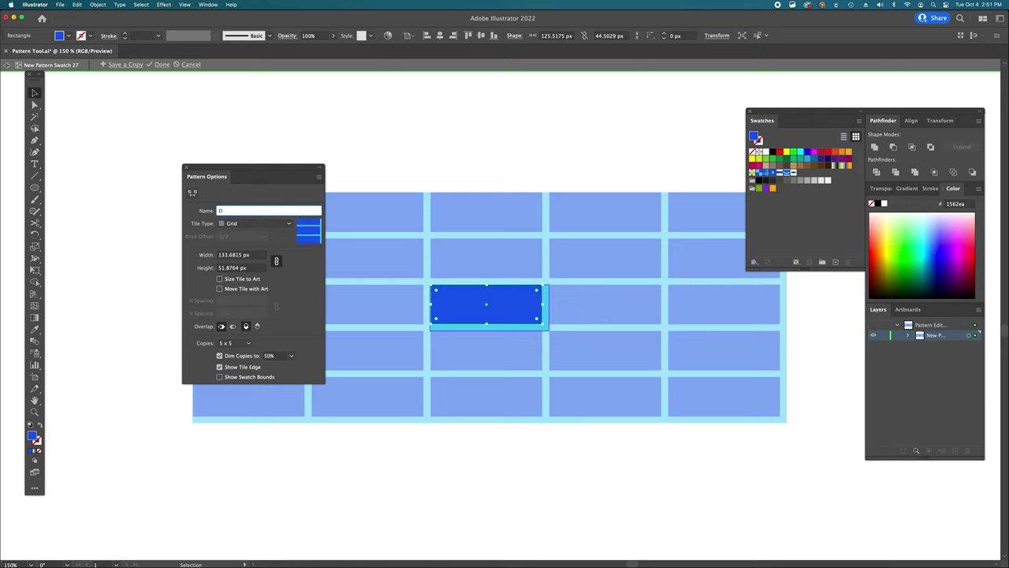
left_click(248, 226)
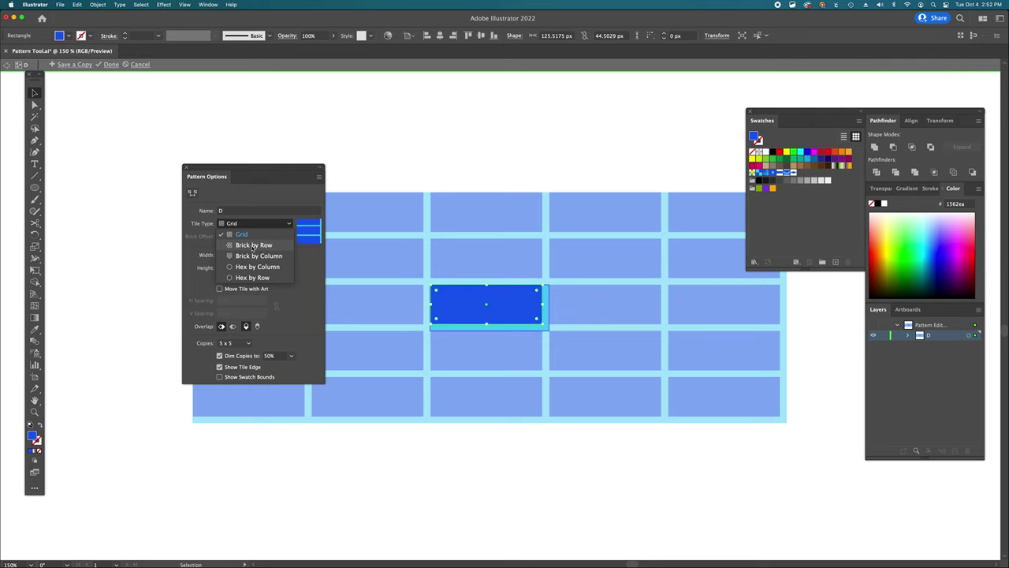
left_click(253, 245)
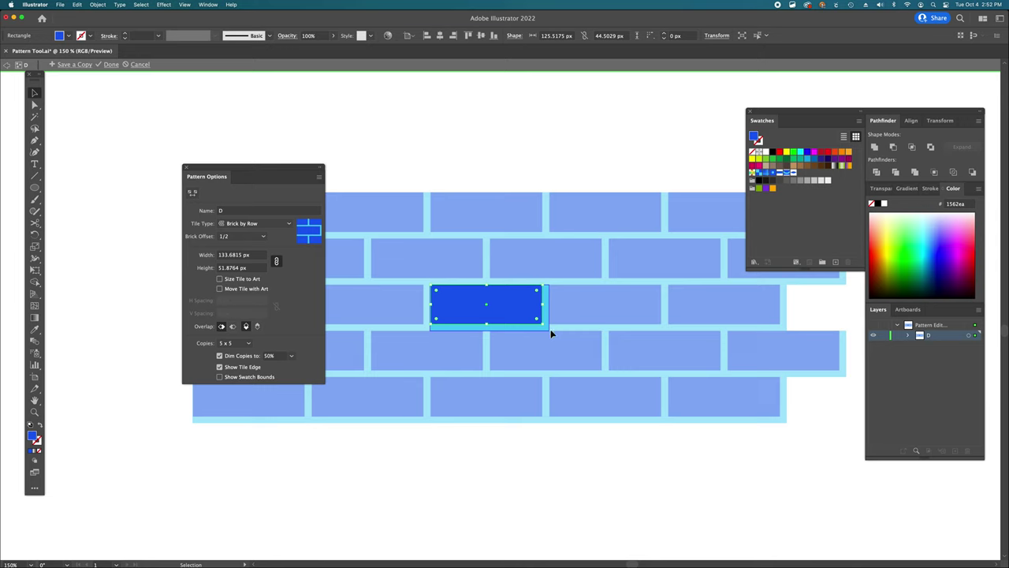
Step: Compare pattern D with the Grid tile type and return it to Brick by Row
left_click(289, 223)
left_click(237, 214)
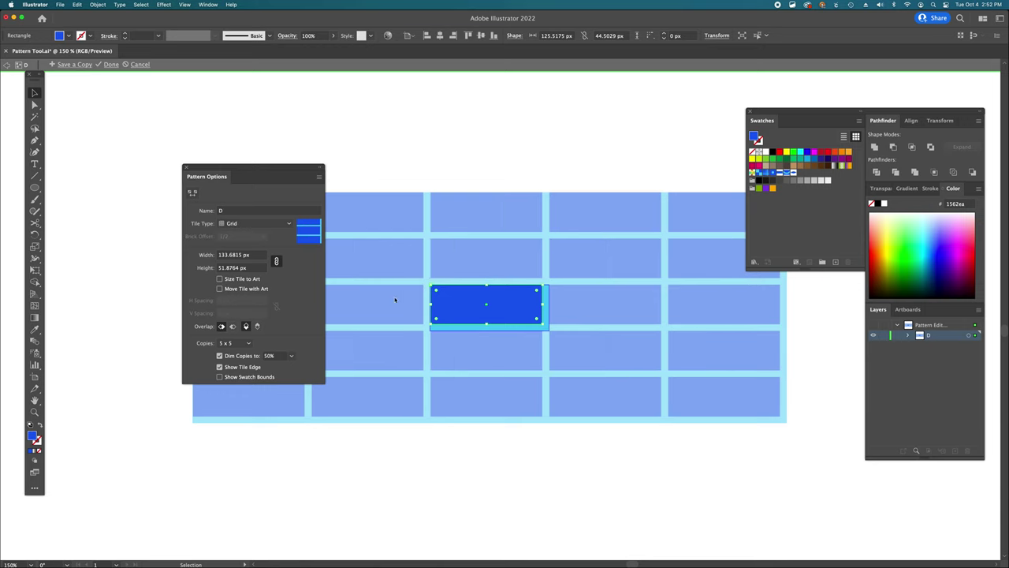
left_click(287, 224)
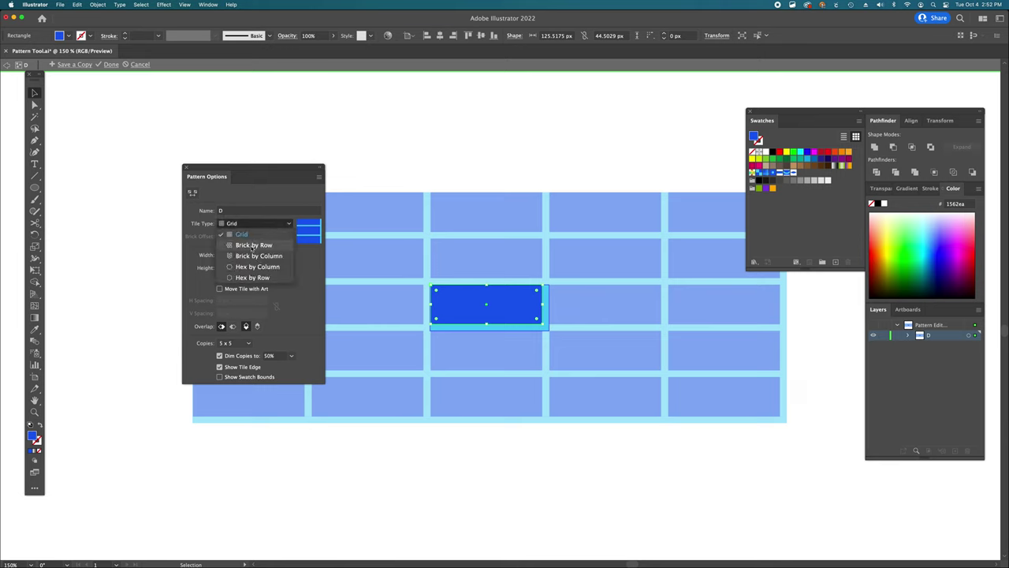
left_click(253, 245)
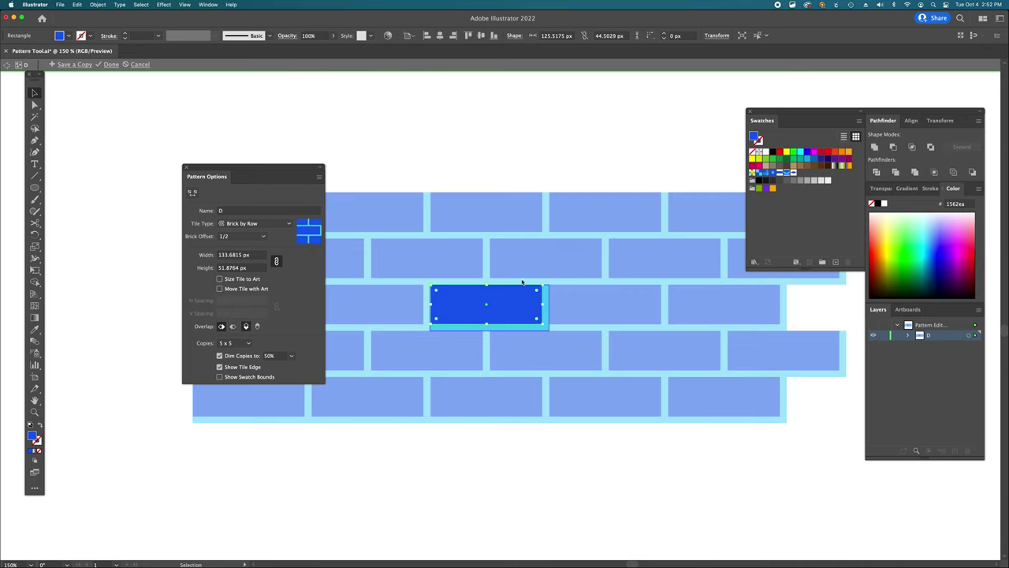
Step: Set pattern D's brick offset to 2/5
left_click(264, 237)
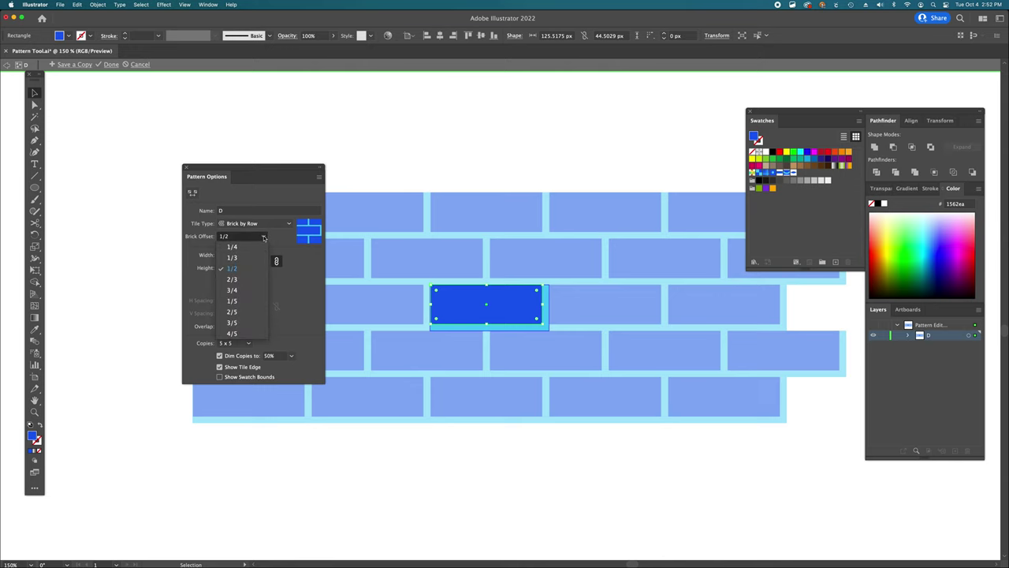
left_click(233, 312)
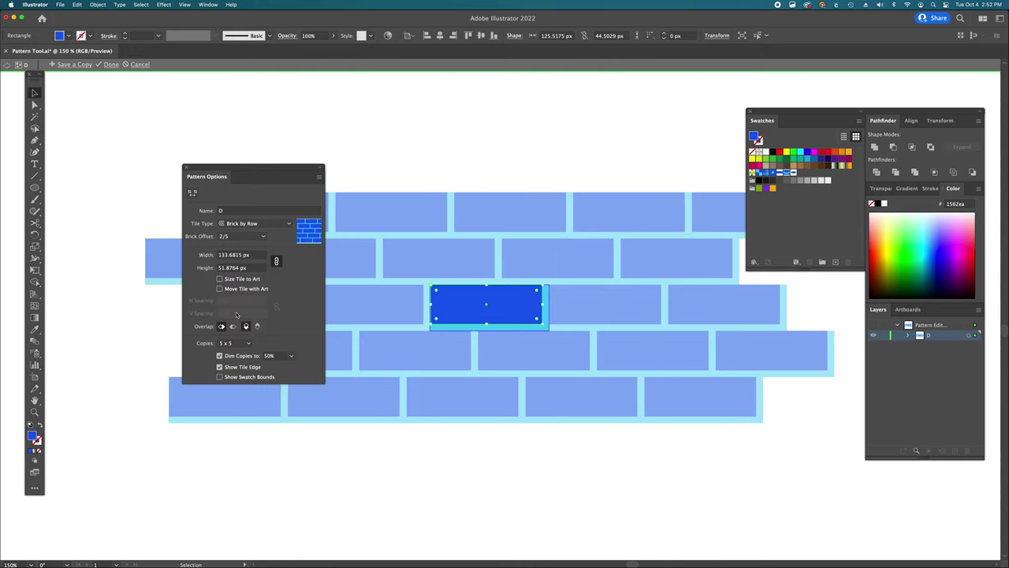
left_click(262, 238)
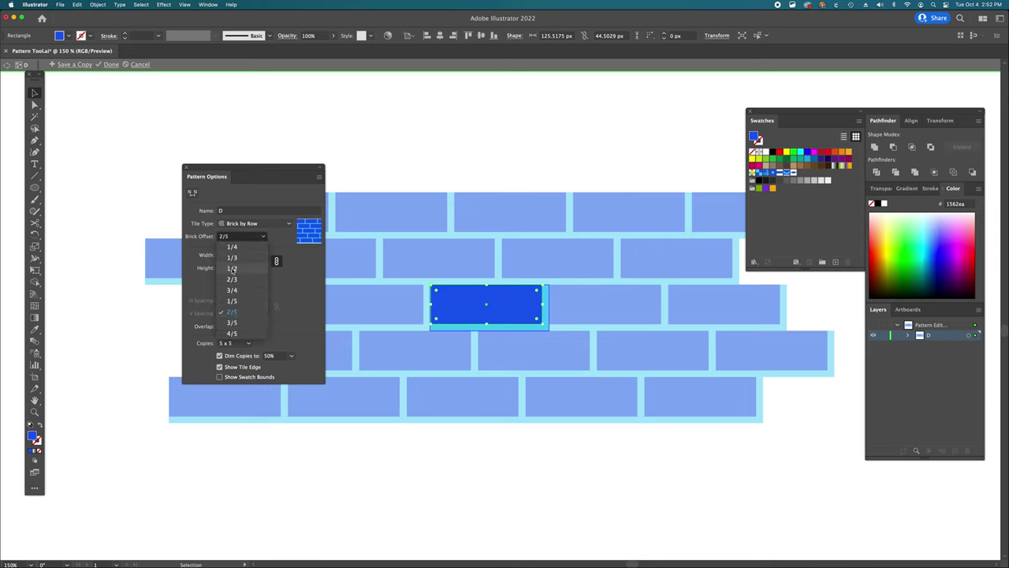
left_click(231, 312)
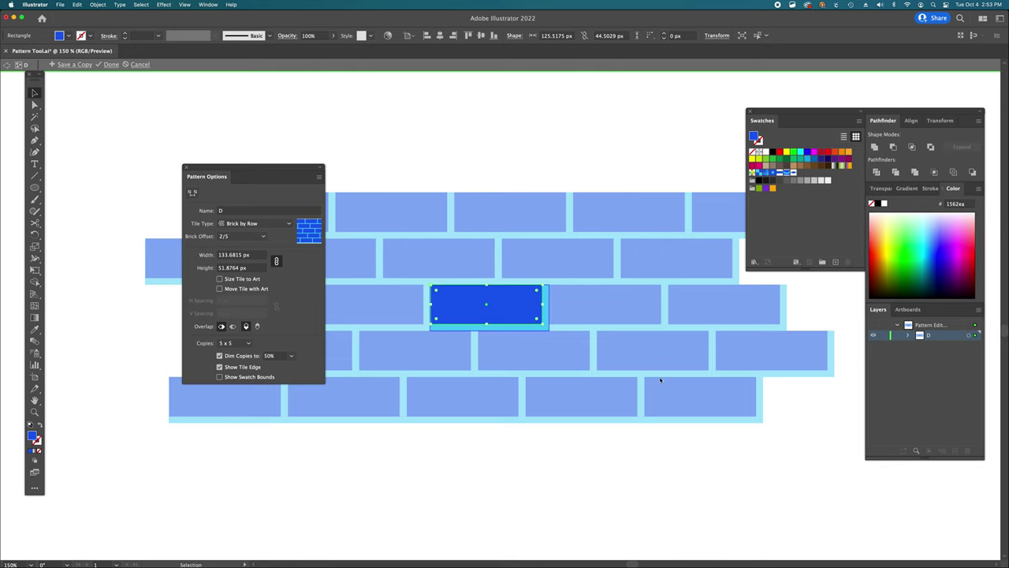
Step: Preview pattern D with 9 x 9 and 1 x 1 copies, and return to 5 x 5 copies
left_click(249, 344)
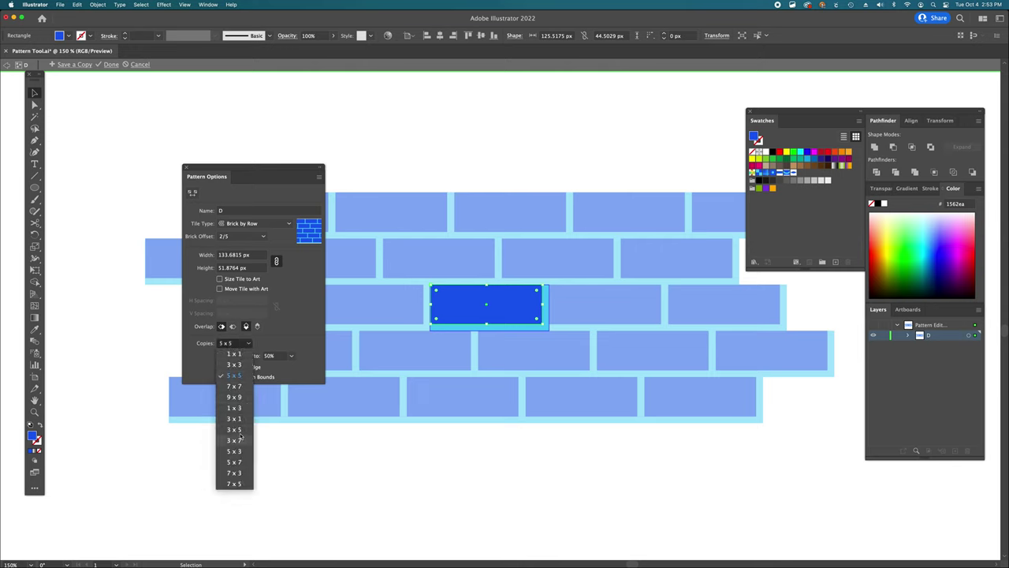
left_click(238, 398)
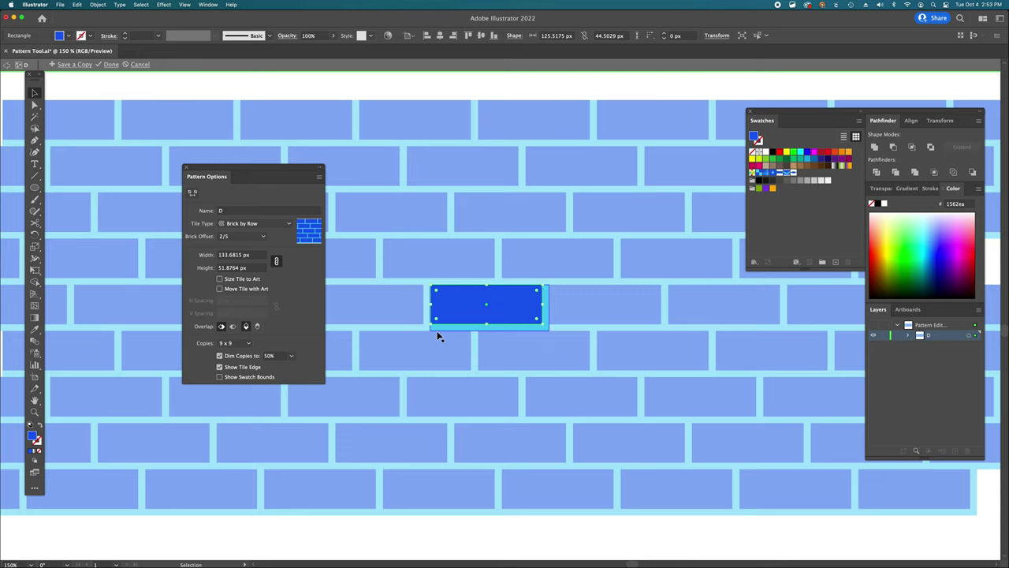
left_click(248, 343)
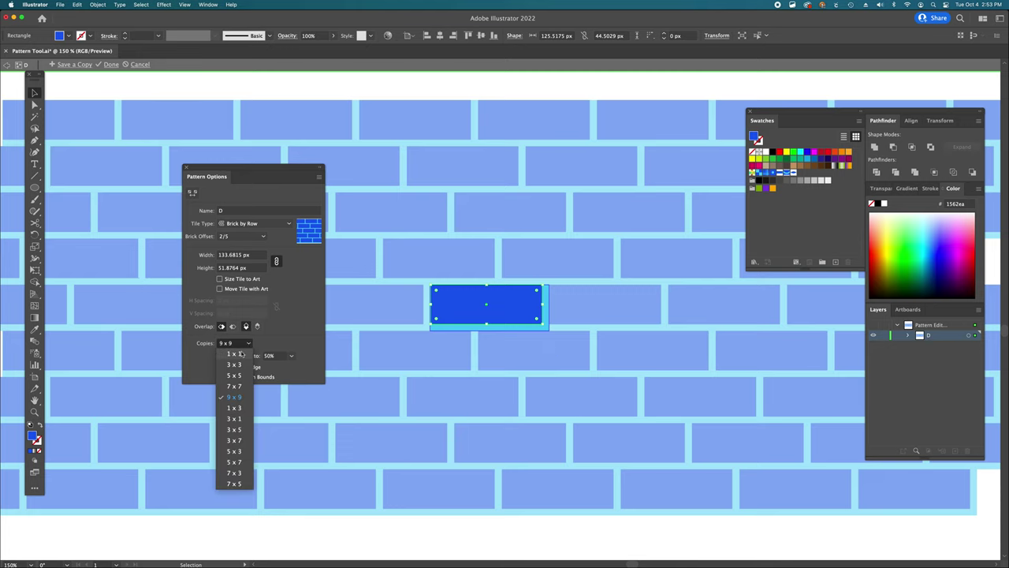
left_click(235, 352)
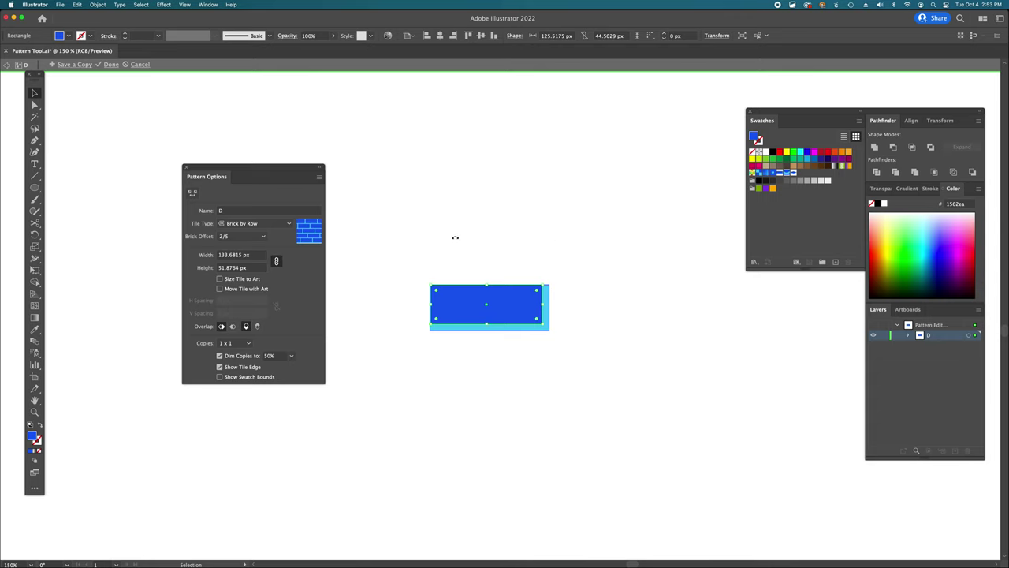
left_click(249, 344)
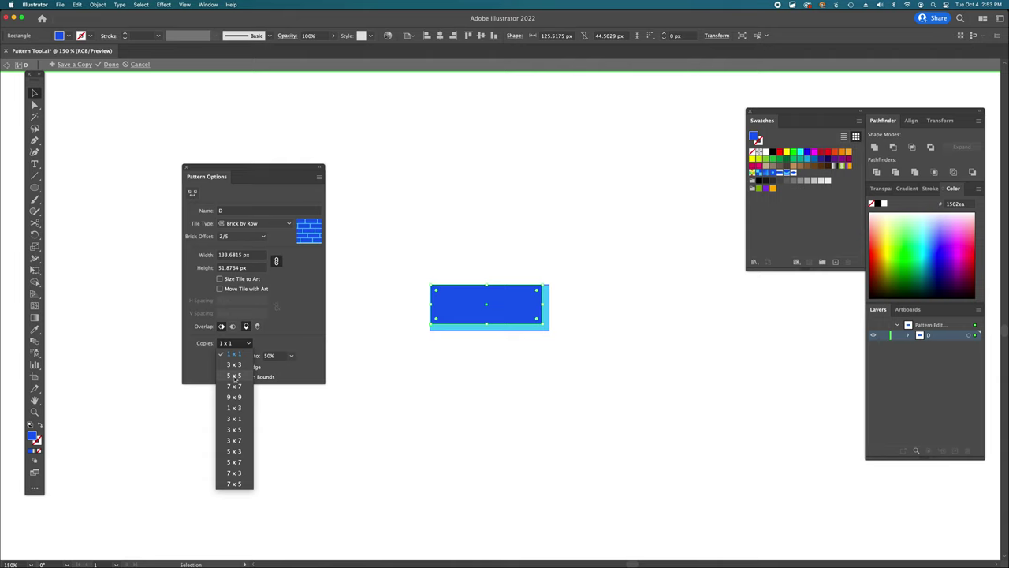
left_click(234, 376)
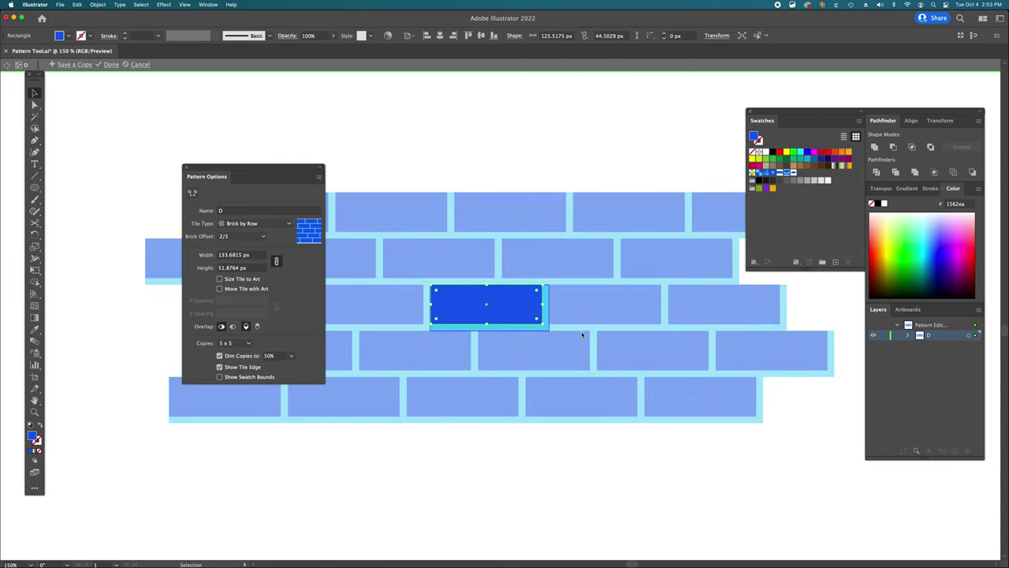
Step: Try dimming the pattern's copies to 30%, 0% and 100%, and return the dimming to 50%
left_click(291, 357)
left_click(304, 392)
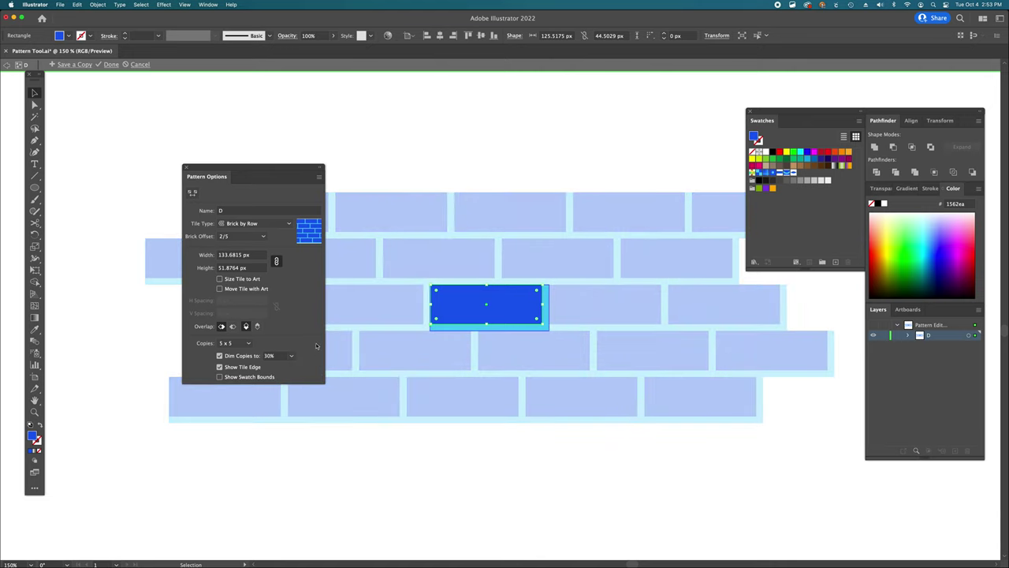
left_click(291, 355)
left_click(301, 368)
left_click(291, 355)
left_click(303, 476)
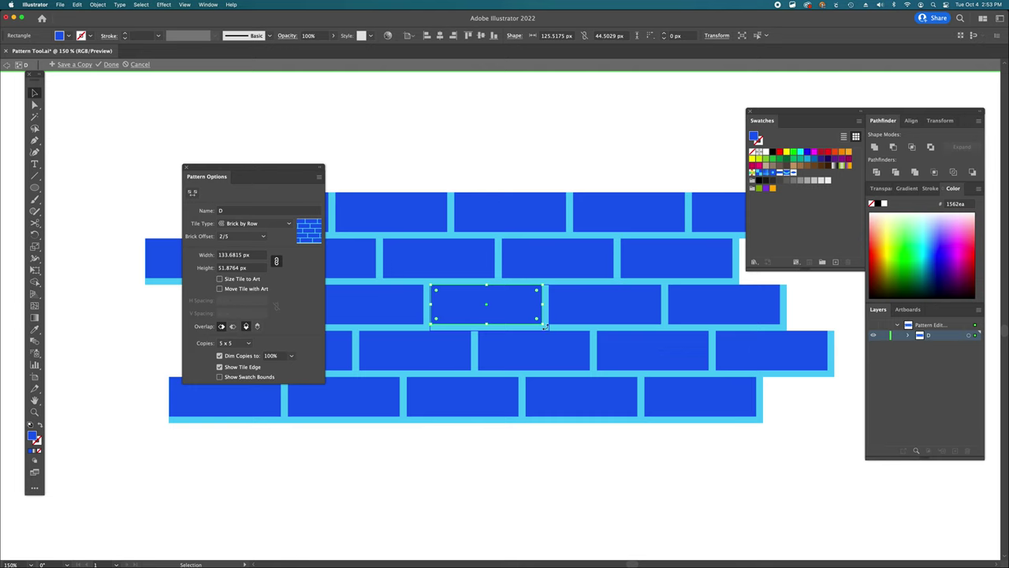
left_click(291, 355)
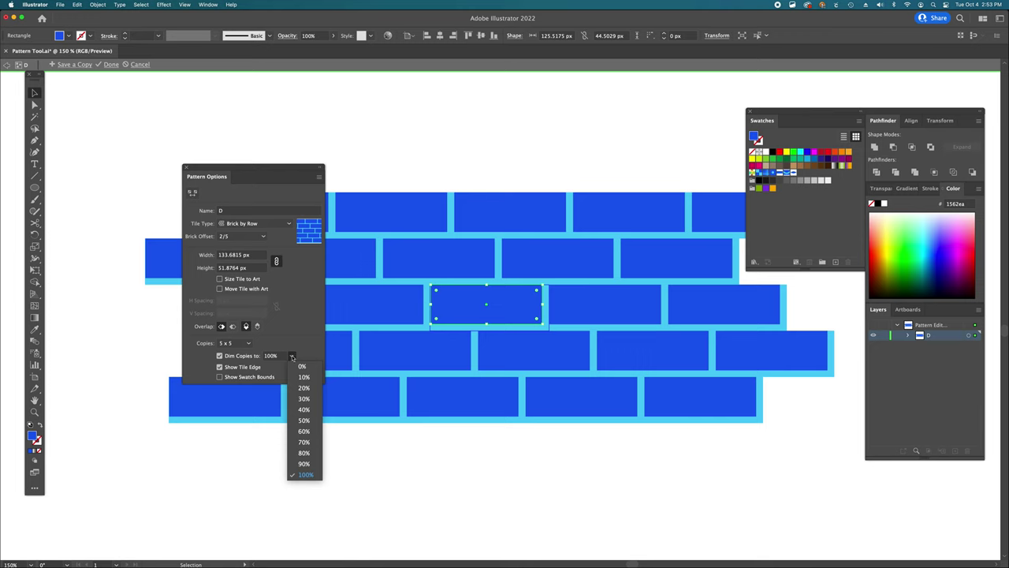
left_click(306, 421)
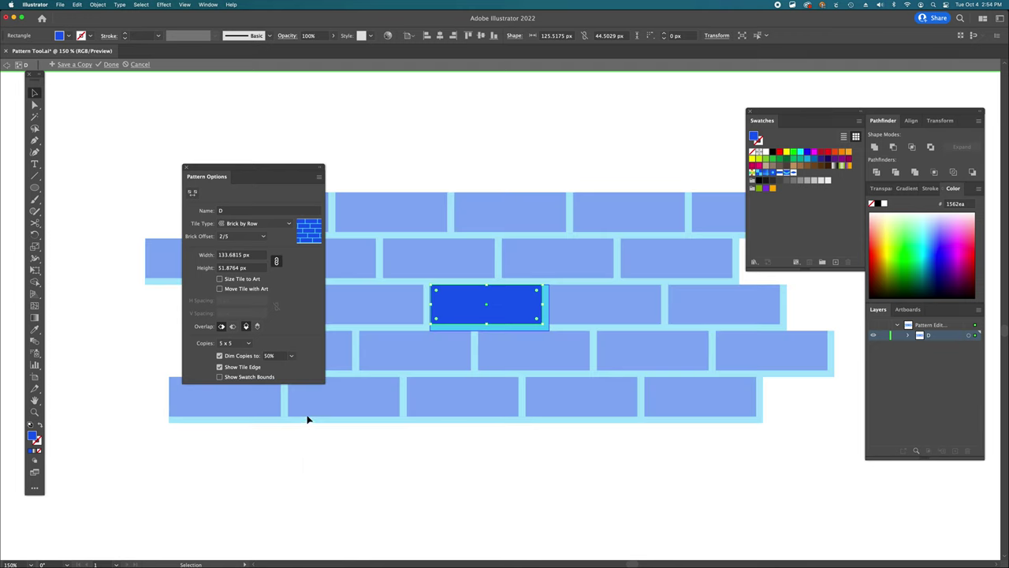
Step: Toggle the display of pattern D's tile edge off and on, leaving Show Tile Edge enabled
left_click(219, 367)
left_click(219, 367)
left_click(219, 366)
left_click(220, 367)
left_click(219, 367)
left_click(219, 367)
Step: Enlarge pattern D's tile with width and height linked, up to a height of 57.4328 px, spreading the bricks apart
left_click(243, 257)
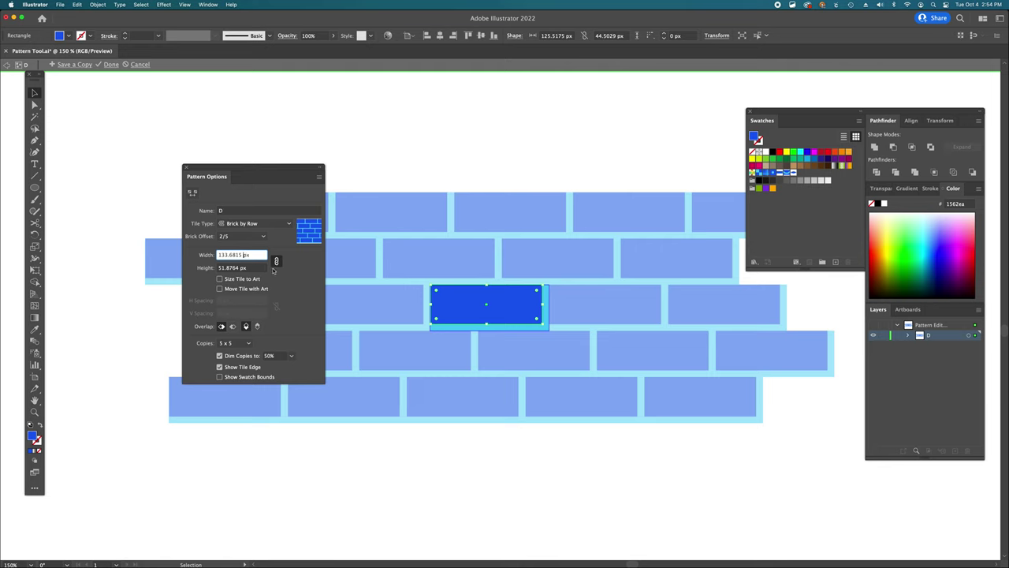
left_click(225, 268)
left_click(223, 255)
key("Up")
key("Up")
key("Up")
key("Up")
key("Up")
key("Up")
key("Up")
key("Up")
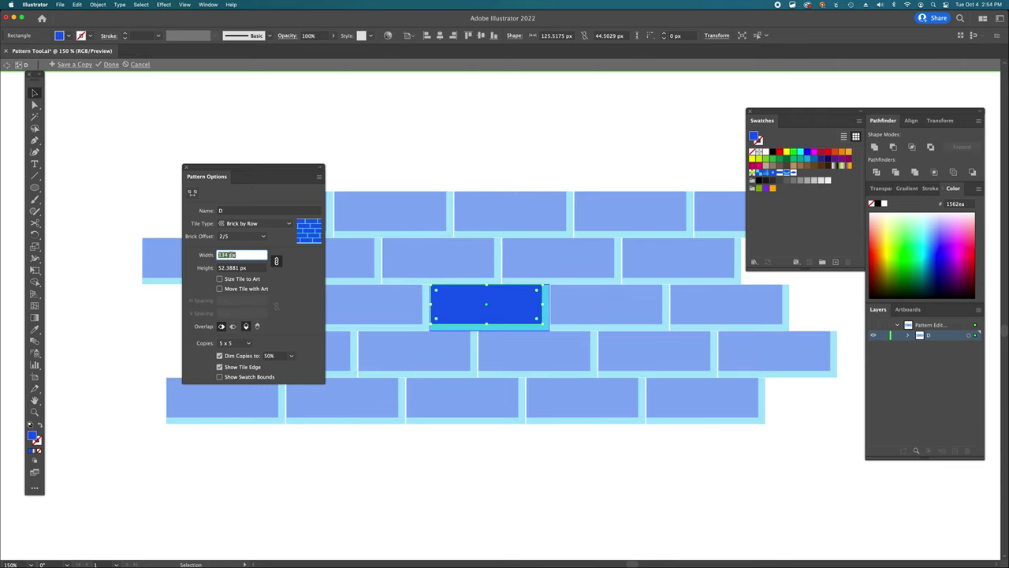
key("Up")
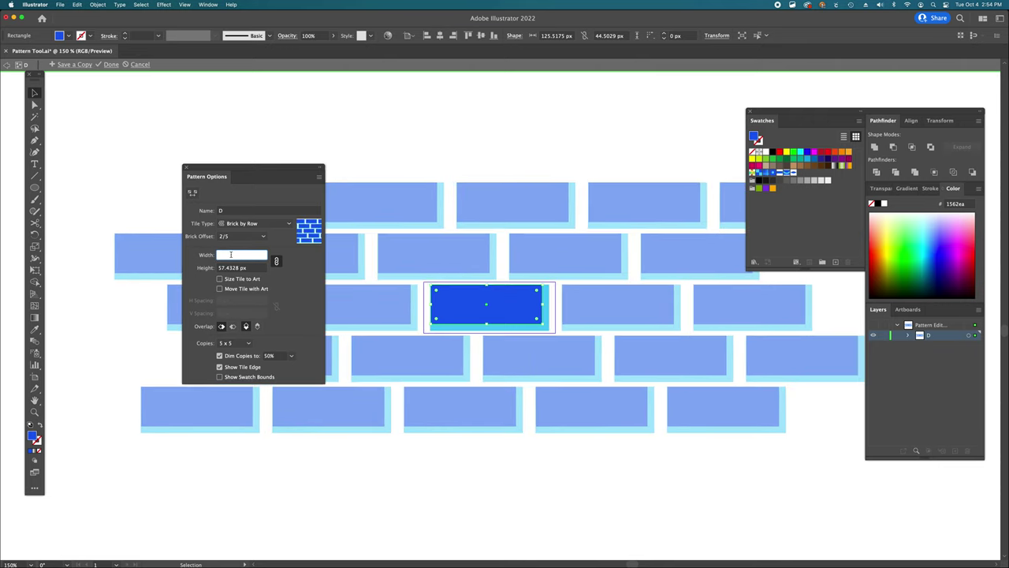
Step: Shrink pattern D's tile proportionally to a width of 133 px, closing the gaps between the bricks
key("Down")
key("Down")
key("Down")
key("Down")
key("Down")
key("Down")
key("Down")
key("Down")
key("Down")
key("Down")
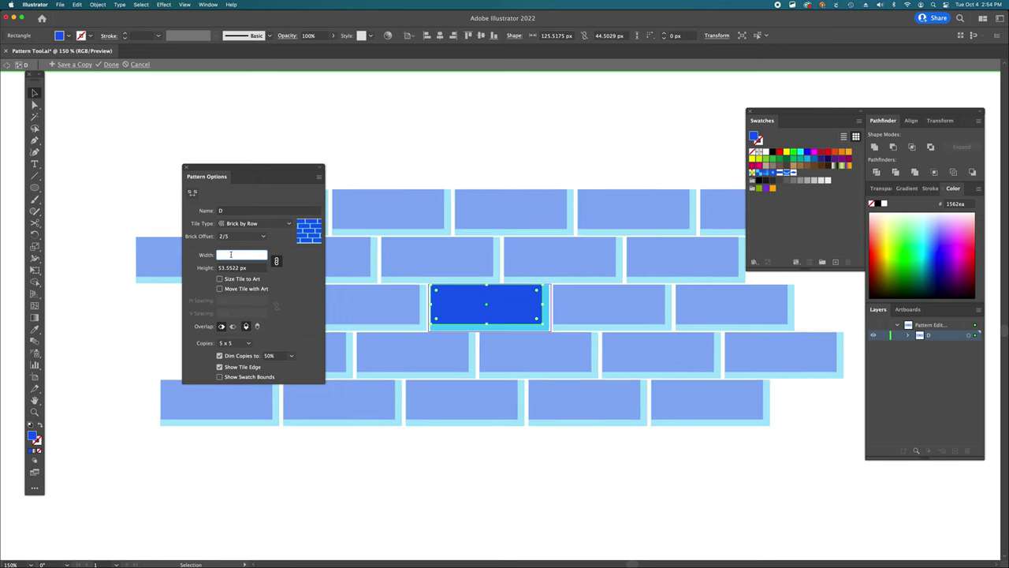
key("Down")
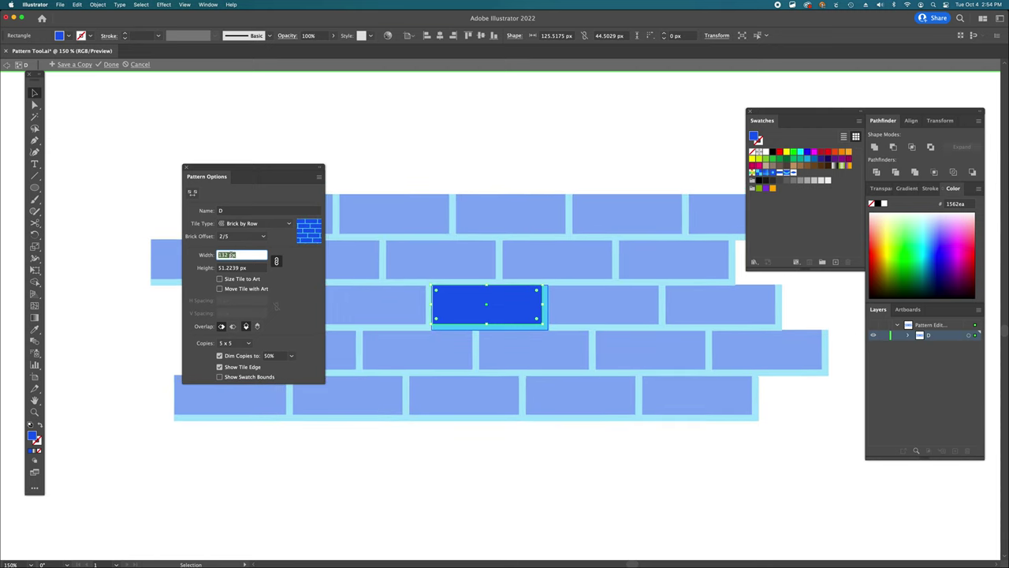
key("Up")
key("Up")
key("Up")
key("Down")
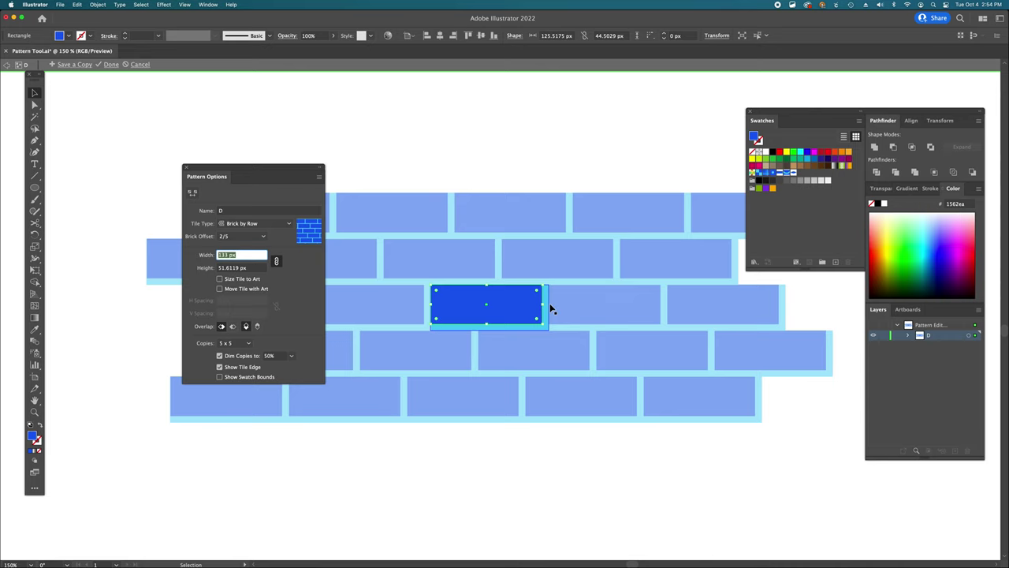
Step: Widen pattern D's tile proportionally to 141 px, opening white gaps between the bricks
key("Down")
key("Up")
key("Up")
key("Up")
key("Up")
key("Up")
key("Up")
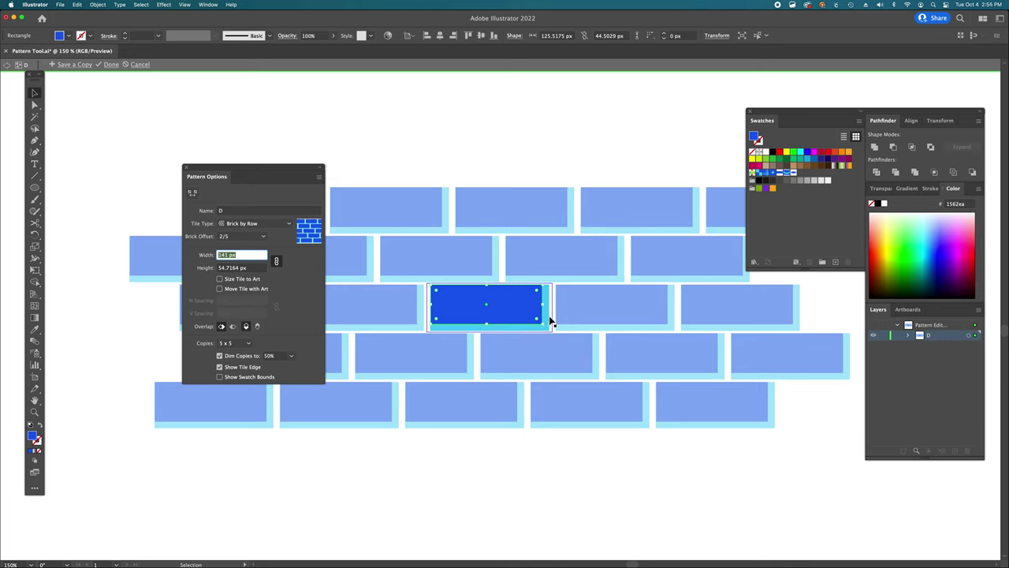
Step: Reduce pattern D's tile proportionally to a width of 133 px so the white gaps between the bricks close
key("Down")
key("Down")
key("Down")
key("Down")
key("Down")
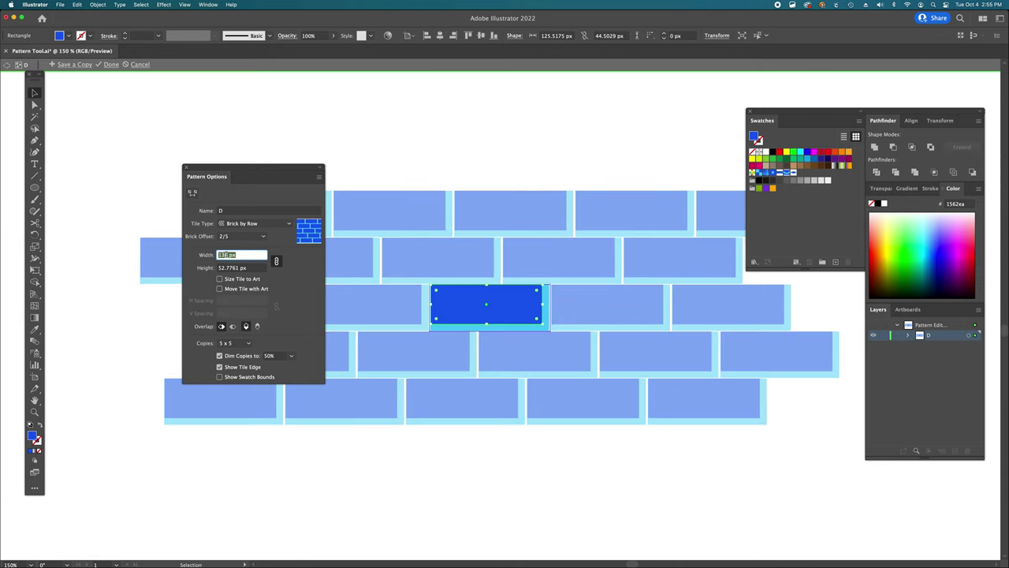
key("Down")
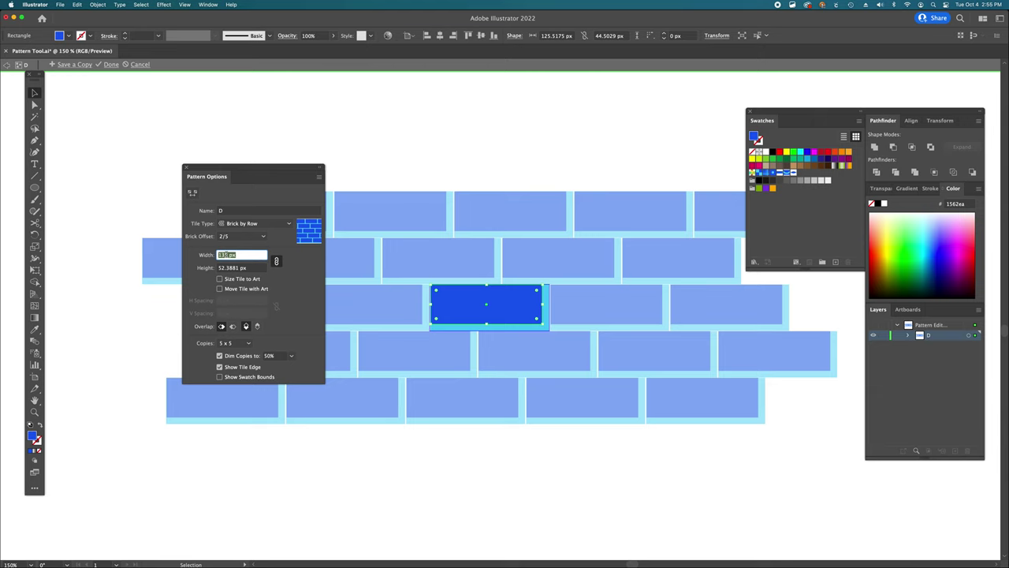
key("Down")
key("Down")
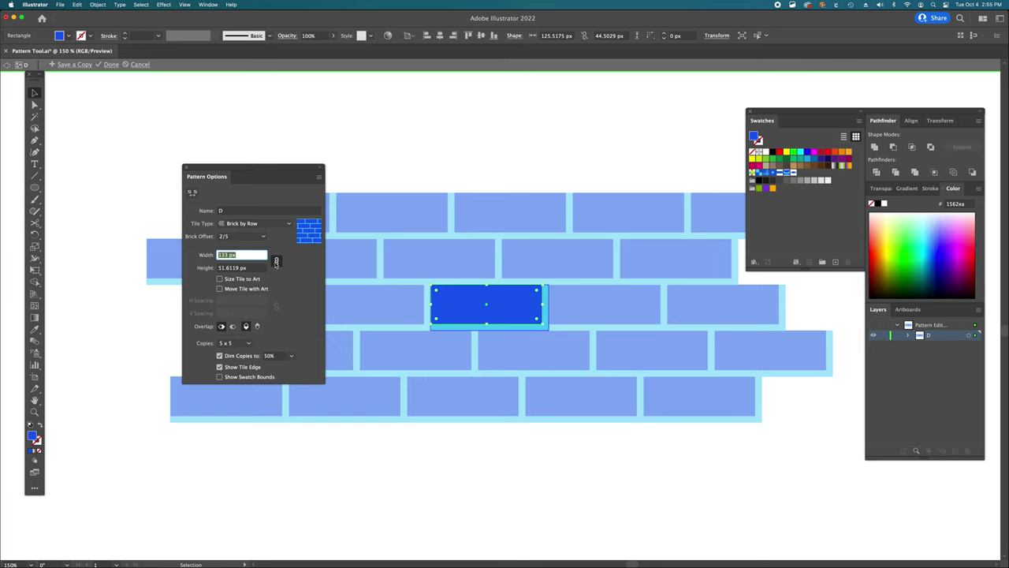
Step: Unlink the tile's width from its height, set pattern D's tile height to 51 px and finish editing the pattern
left_click(276, 261)
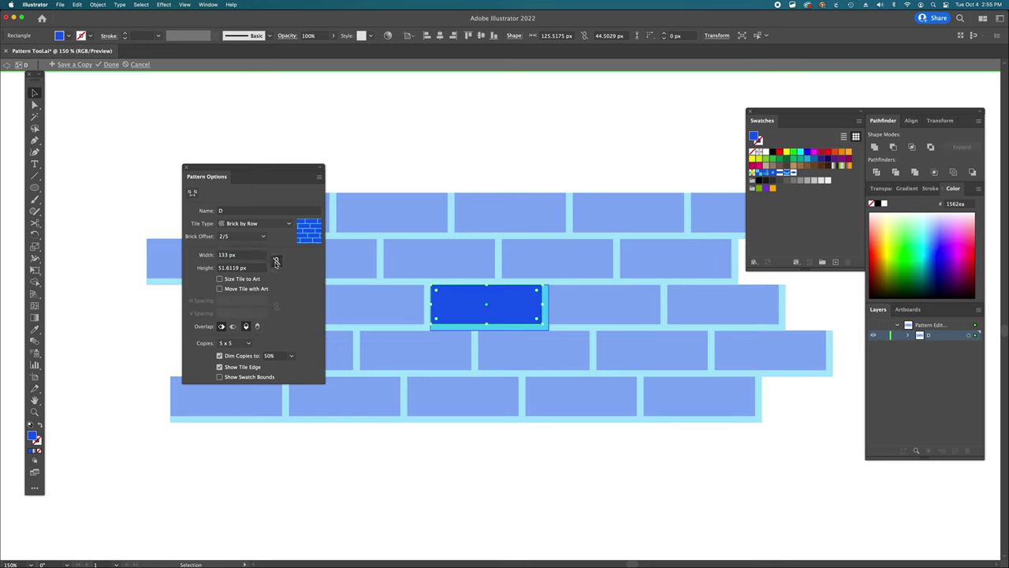
left_click(226, 268)
type("60")
key("Return")
key("Down")
key("Down")
key("Down")
key("Down")
key("Down")
key("Down")
key("Down")
key("Down")
key("Down")
key("Down")
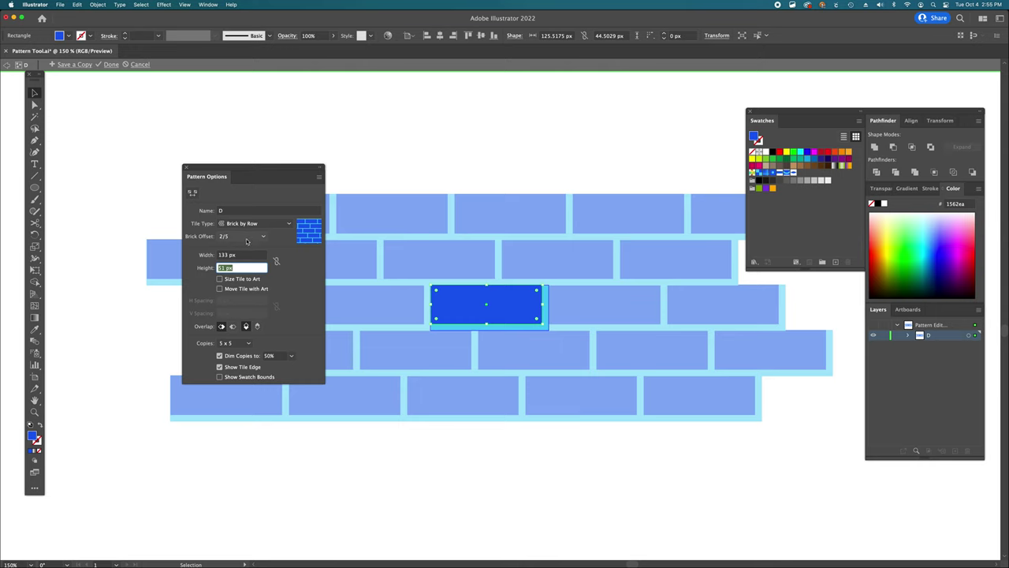
left_click_drag(281, 168, 222, 140)
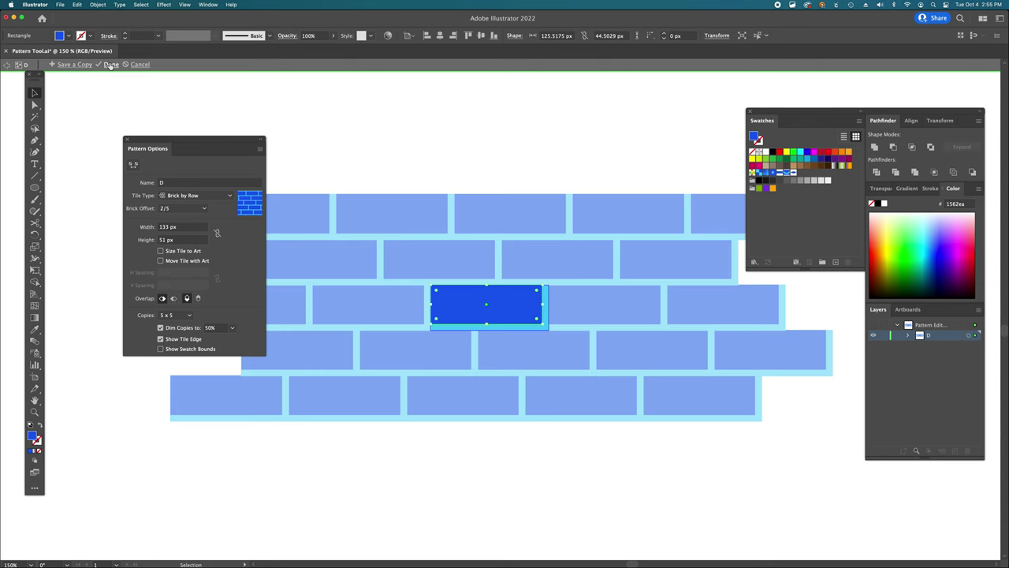
left_click(111, 64)
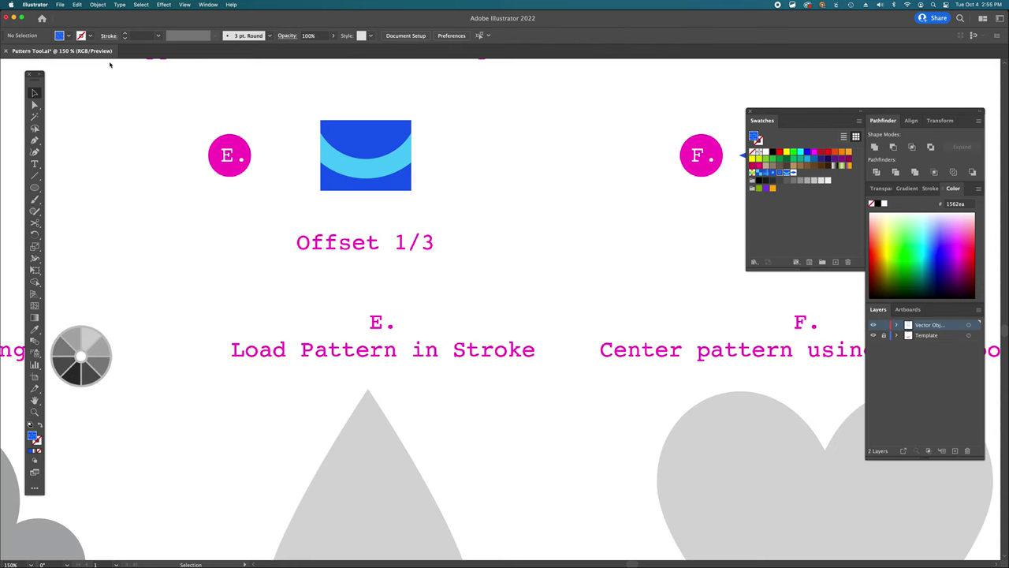
Step: Open the wave pattern swatch for editing, set its tile type to Brick by Row and name it E
scroll(601, 175, "left", 1)
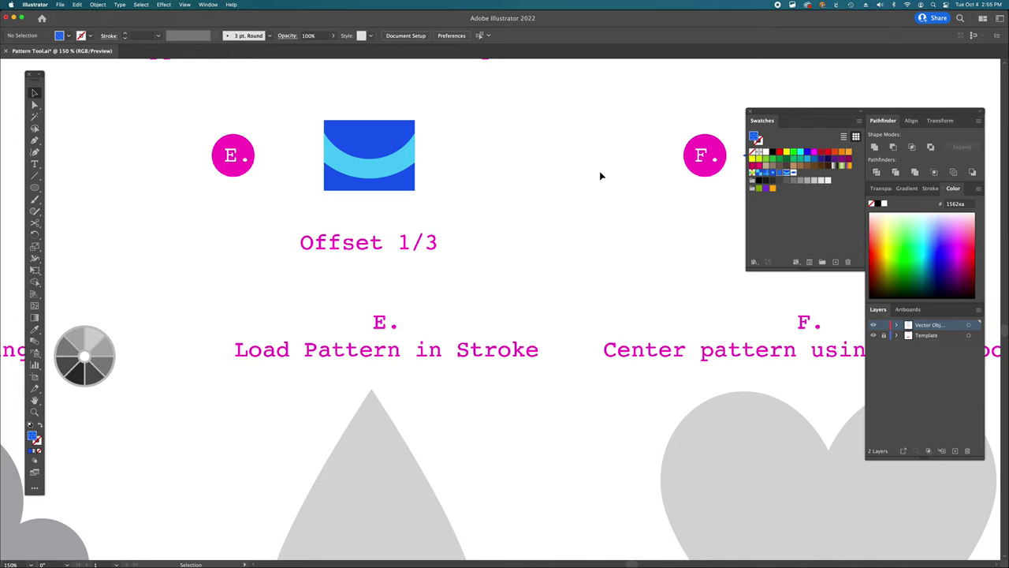
scroll(600, 176, "left", 10)
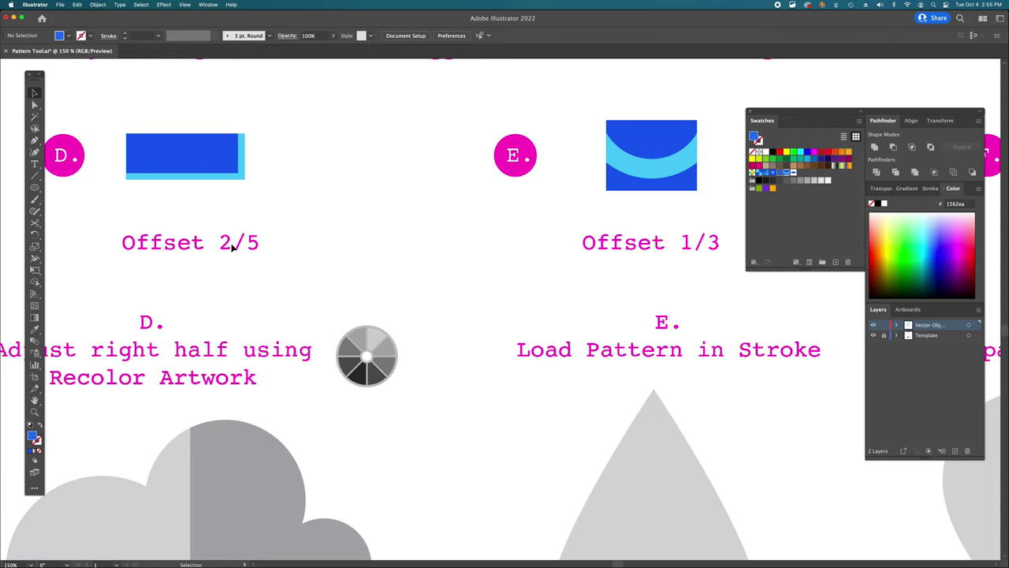
scroll(464, 245, "right", 2)
scroll(463, 245, "right", 7)
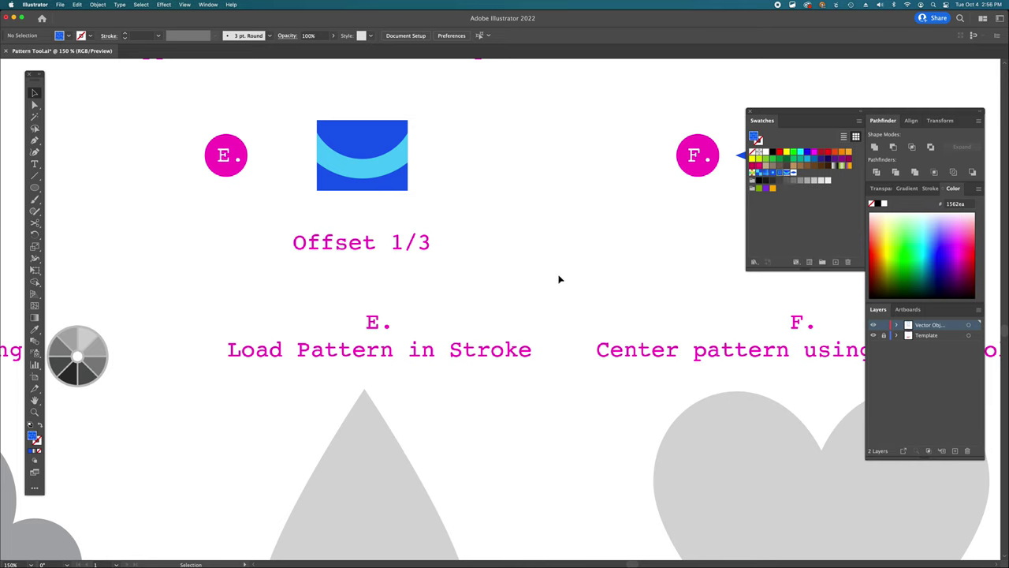
double_click(787, 174)
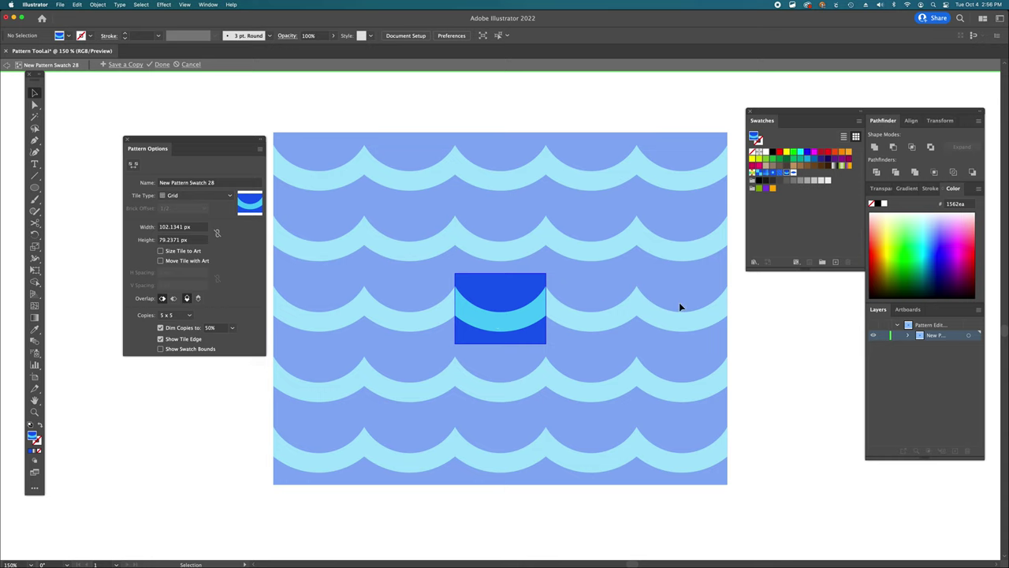
left_click(211, 200)
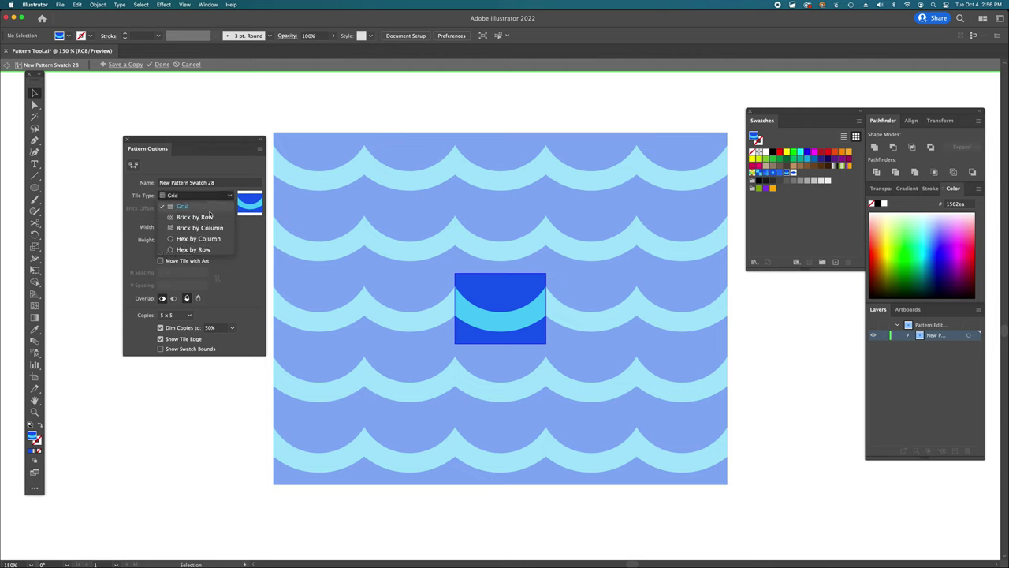
left_click(209, 218)
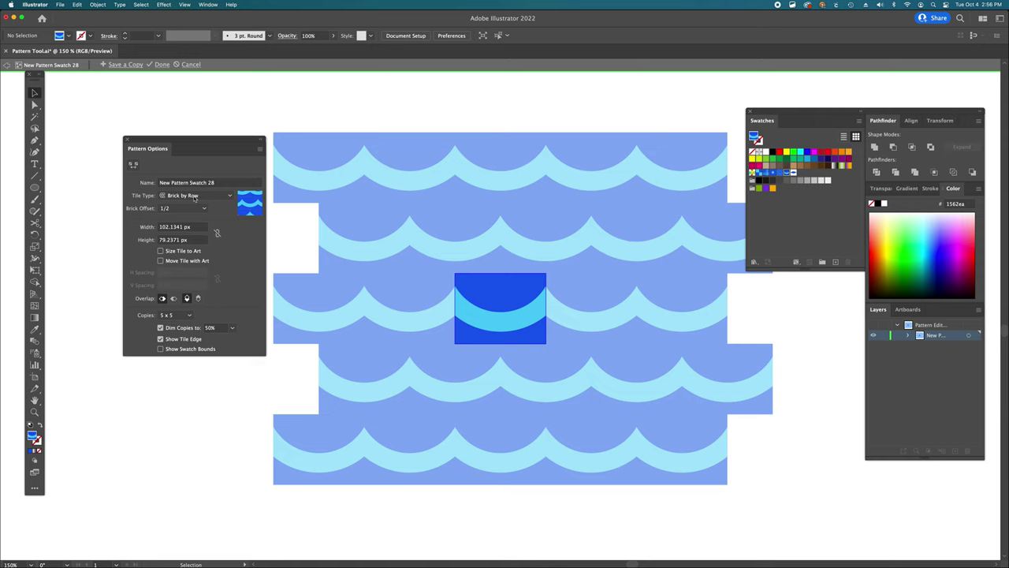
left_click(229, 183)
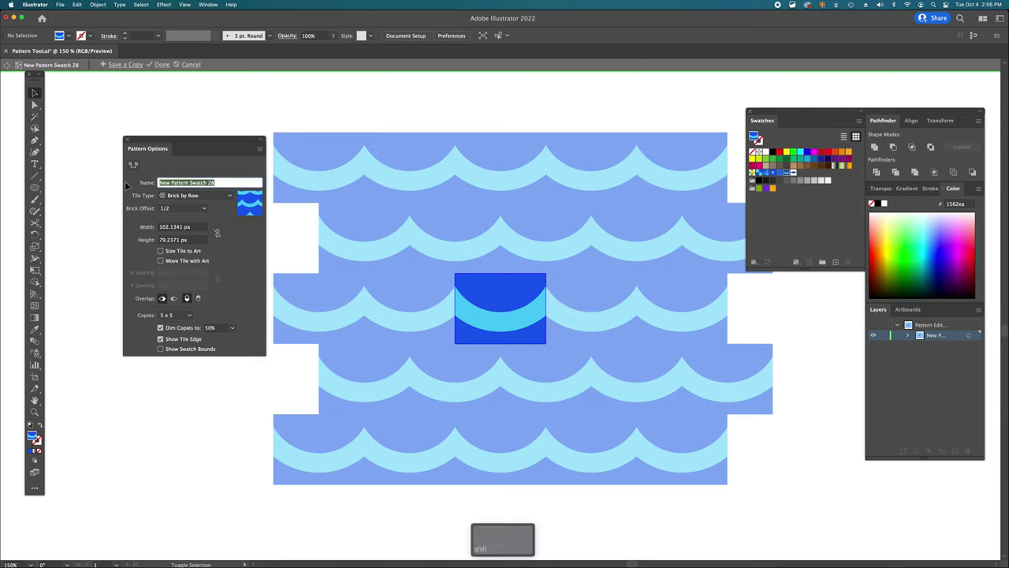
type("E")
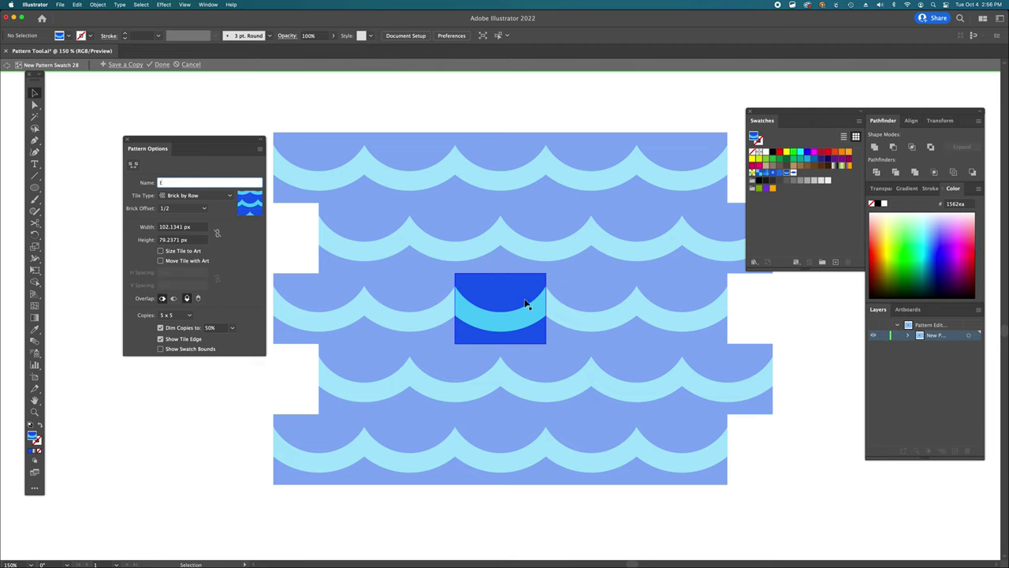
Step: Adjust pattern E's tile height to 68 px so the wave rows overlap, and finish editing the pattern
left_click(168, 239)
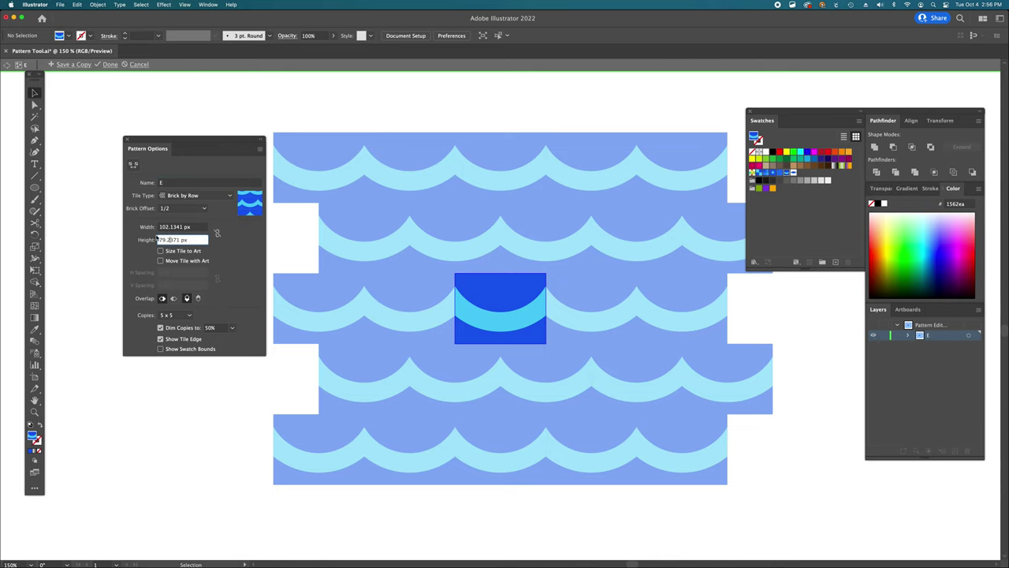
key("Down")
key("Down")
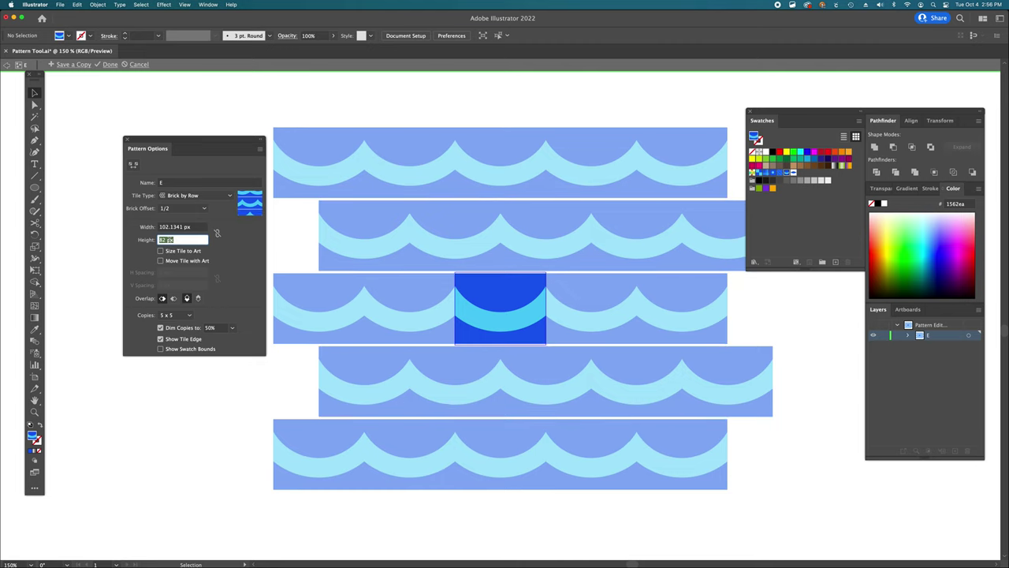
key("Down")
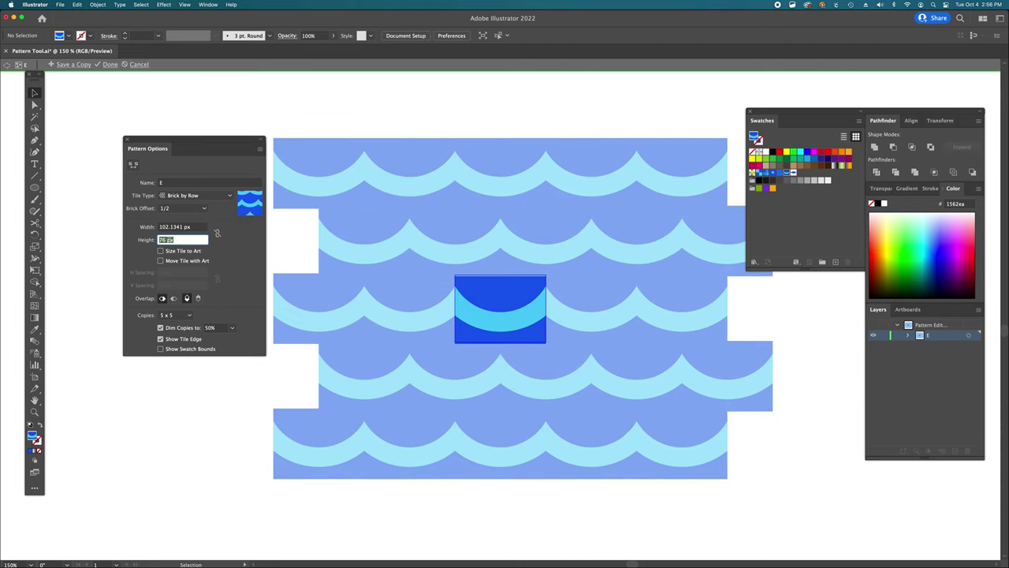
key("Down")
key("Down")
key("Down")
key("Down")
key("Down")
key("Down")
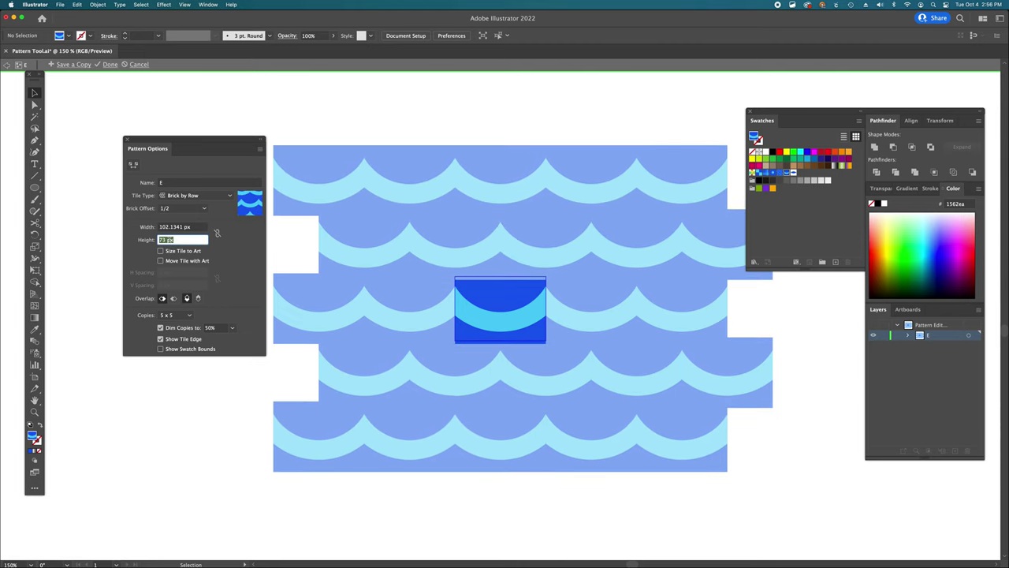
key("Down")
key("Down")
key("Down")
key("Down")
key("Down")
key("Down")
key("Down")
key("Down")
key("Down")
key("Down")
key("Down")
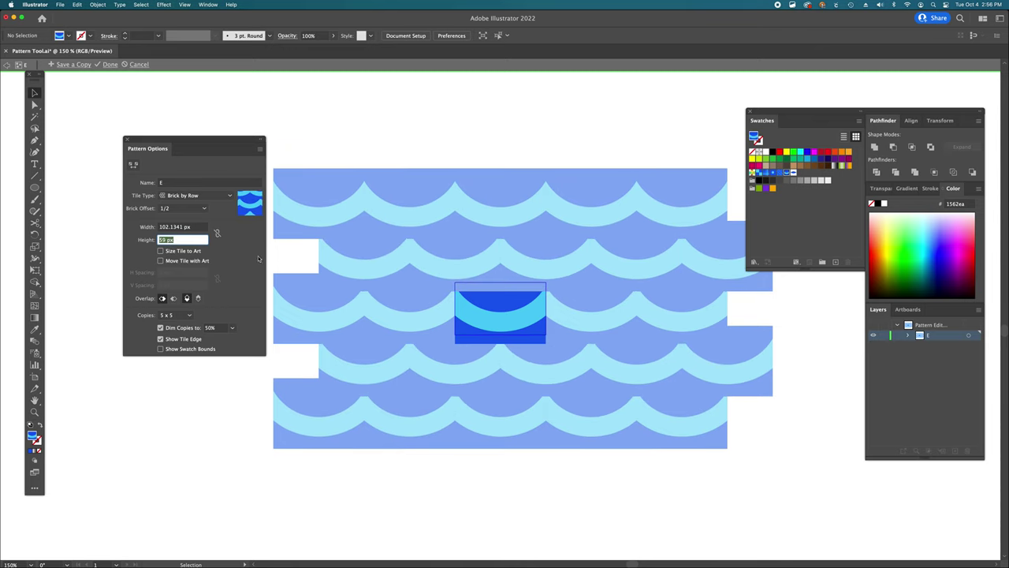
key("Up")
key("Up")
key("Up")
key("Up")
key("Up")
key("Up")
key("Up")
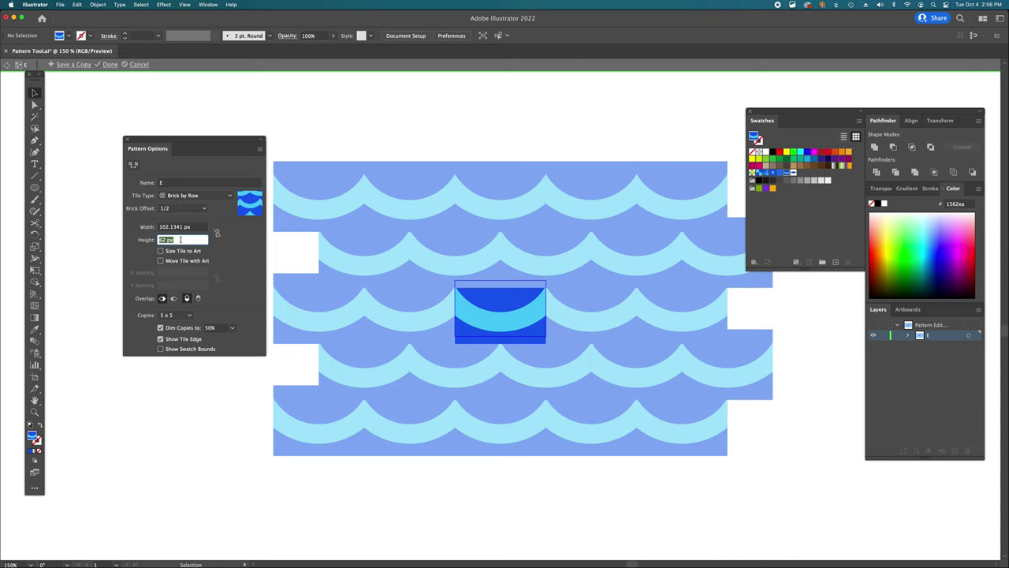
key("Up")
key("Up")
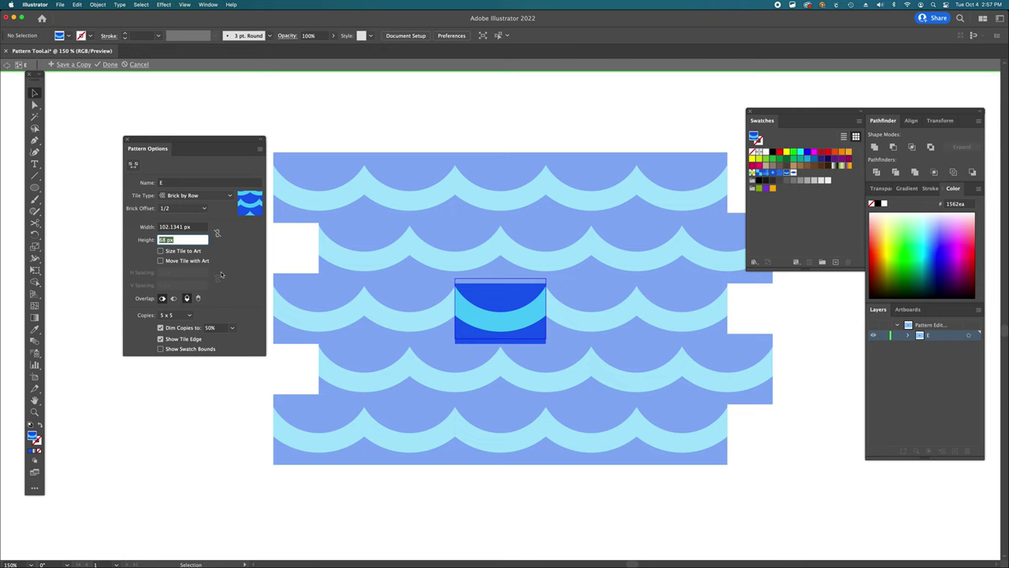
left_click(109, 65)
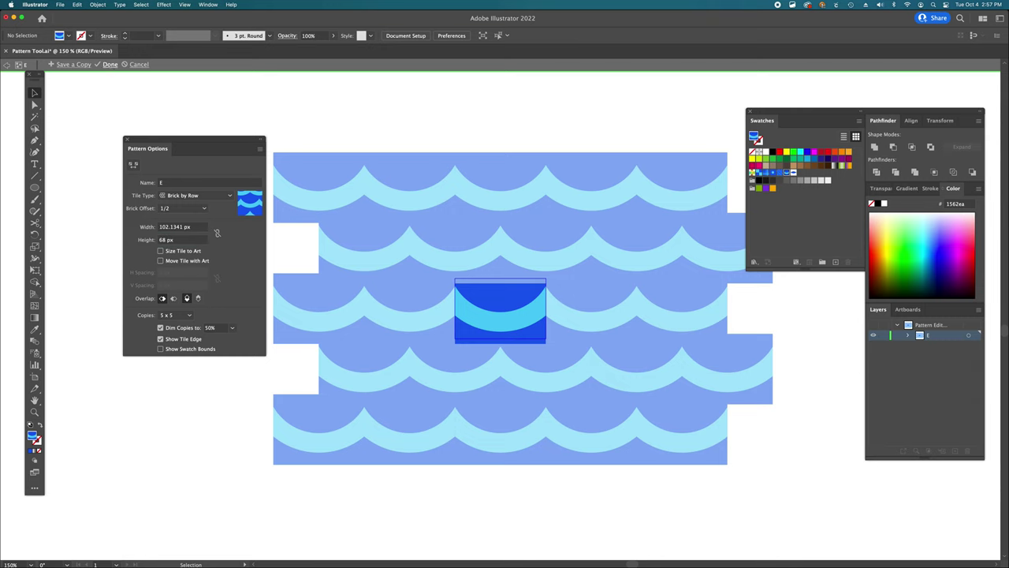
Step: Open the pointed-oval pattern swatch for editing, name it F and use Brick by Row tiling with a 1/2 offset
scroll(575, 263, "right", 5)
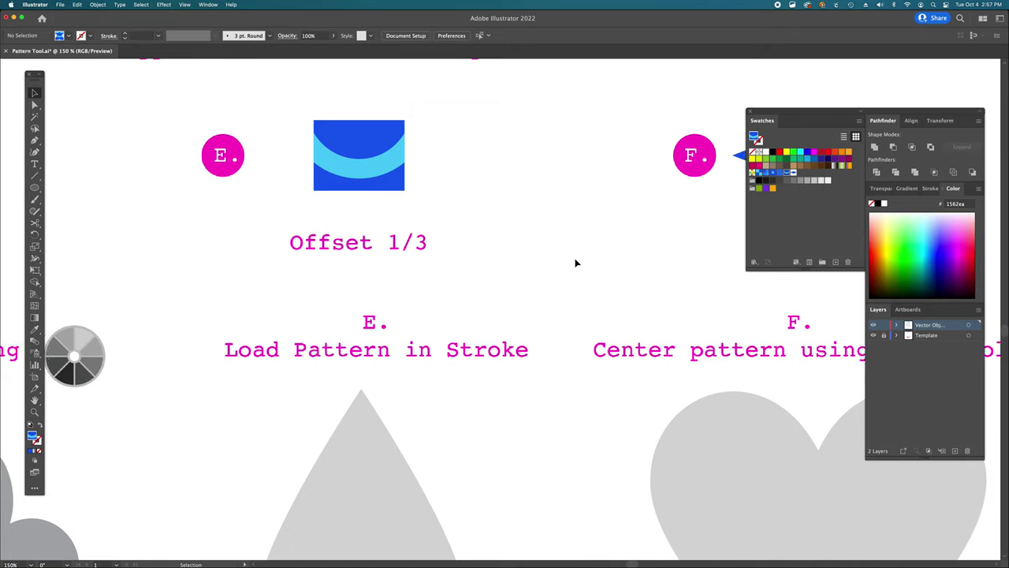
scroll(576, 263, "right", 5)
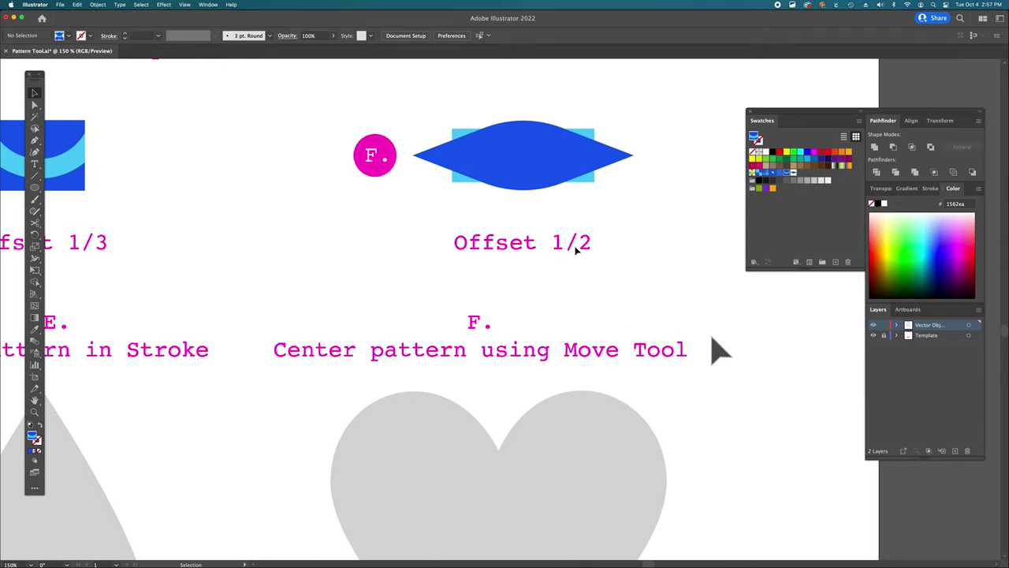
double_click(793, 173)
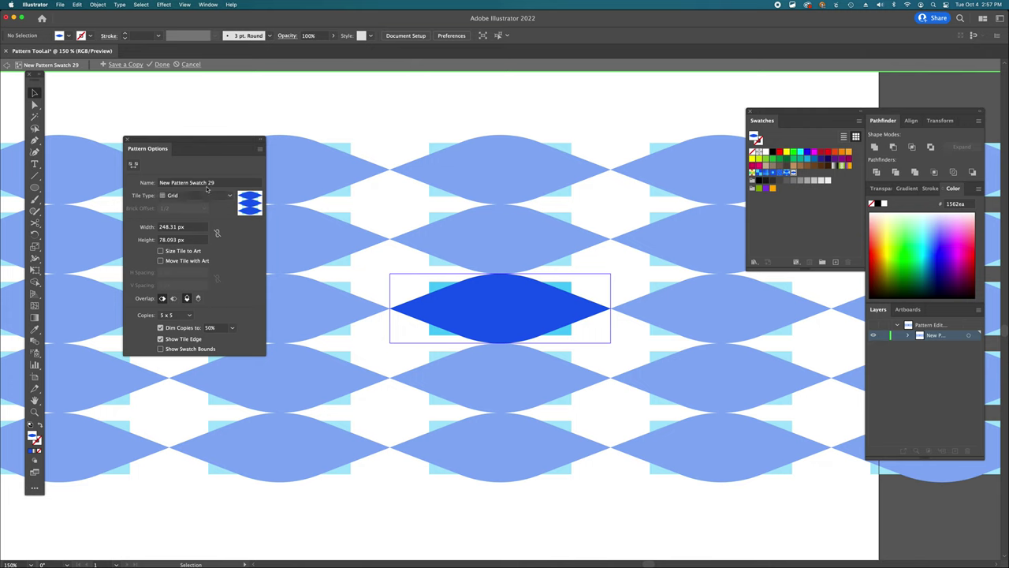
left_click_drag(210, 183, 137, 182)
type("F")
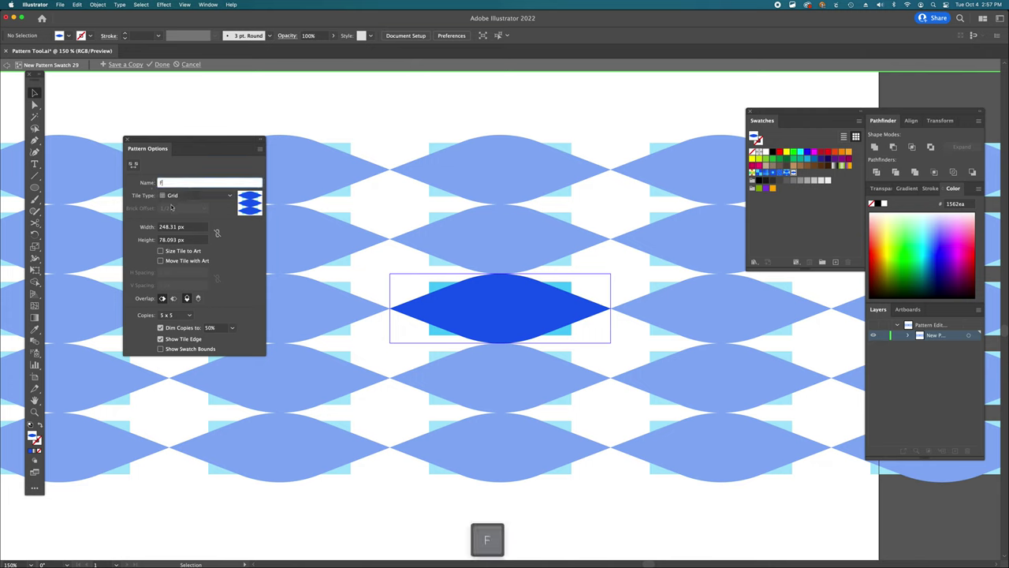
left_click(205, 197)
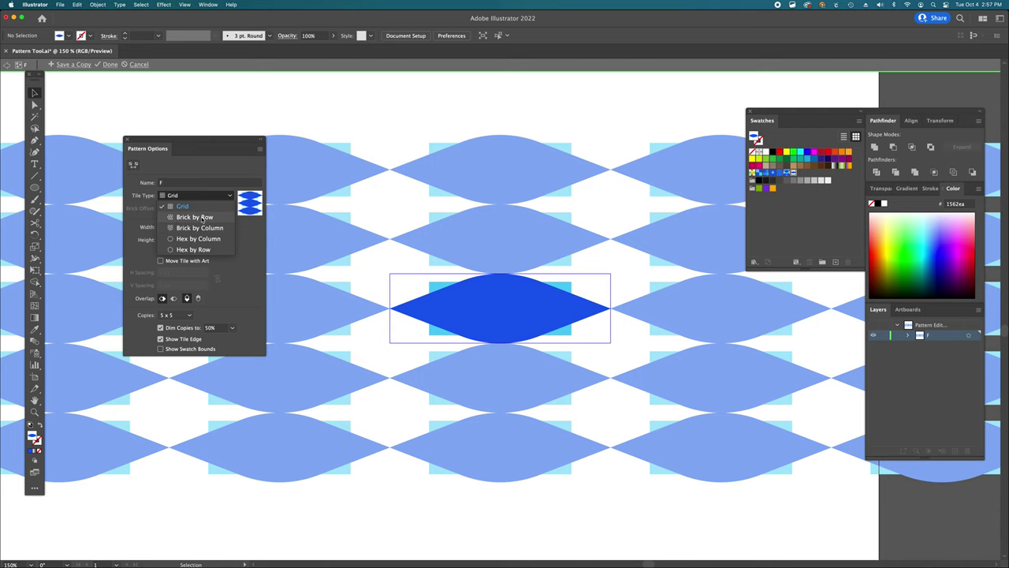
left_click(203, 218)
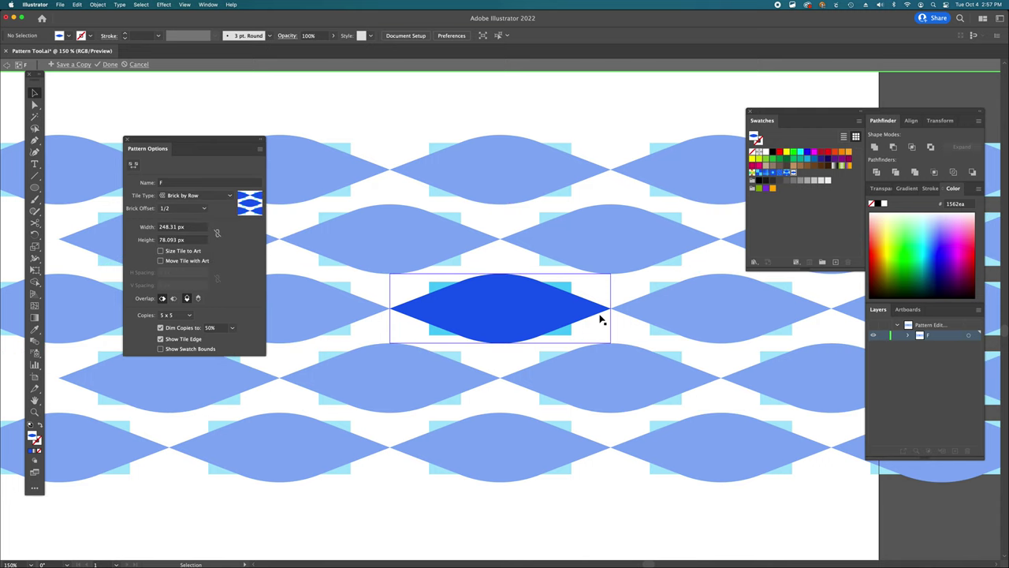
left_click_drag(601, 320, 596, 320)
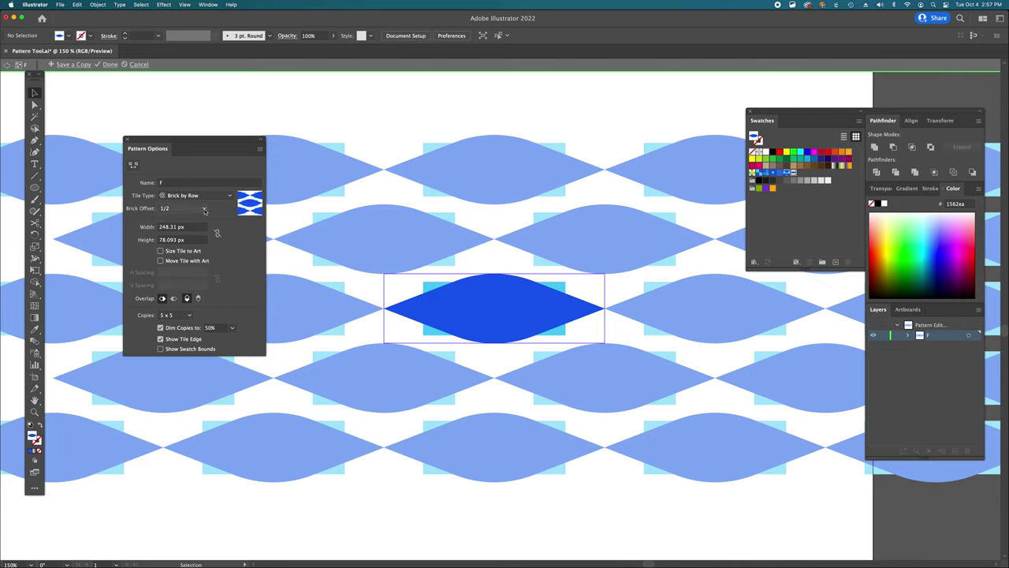
left_click(204, 208)
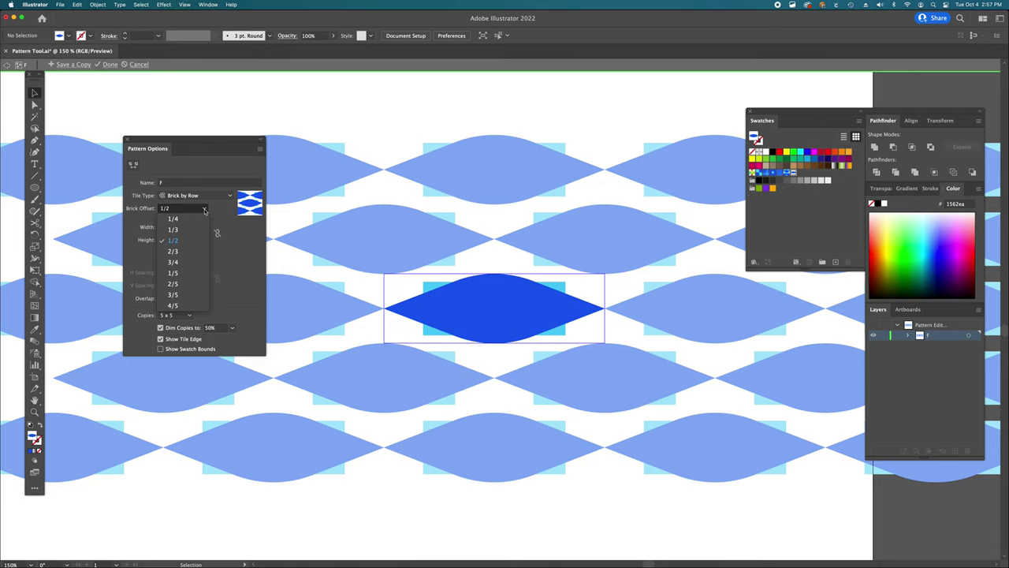
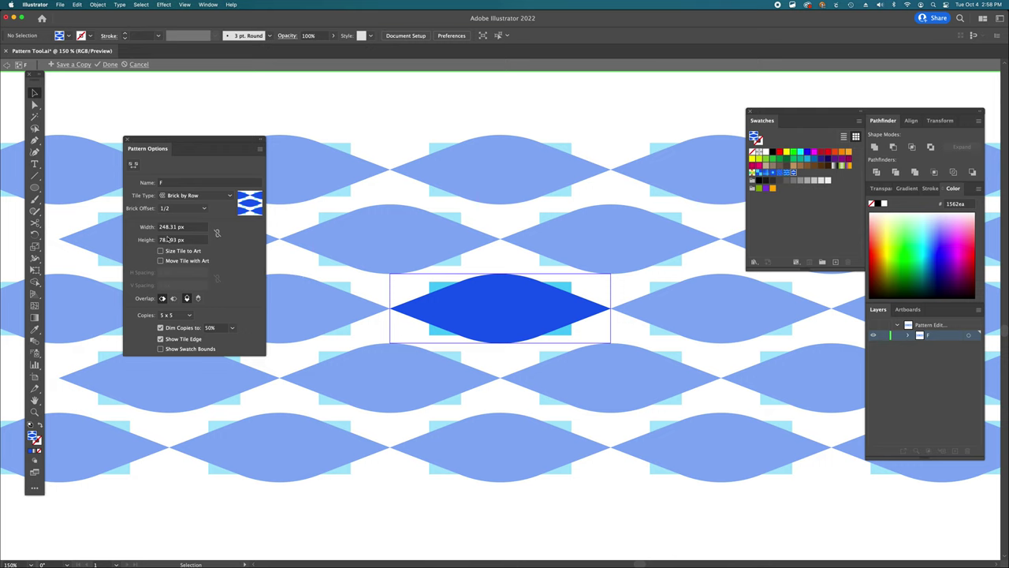
Step: Set pattern F's tile to 269 px wide and 67 px high, spacing the shapes apart sideways and nesting the rows closer
left_click(167, 227)
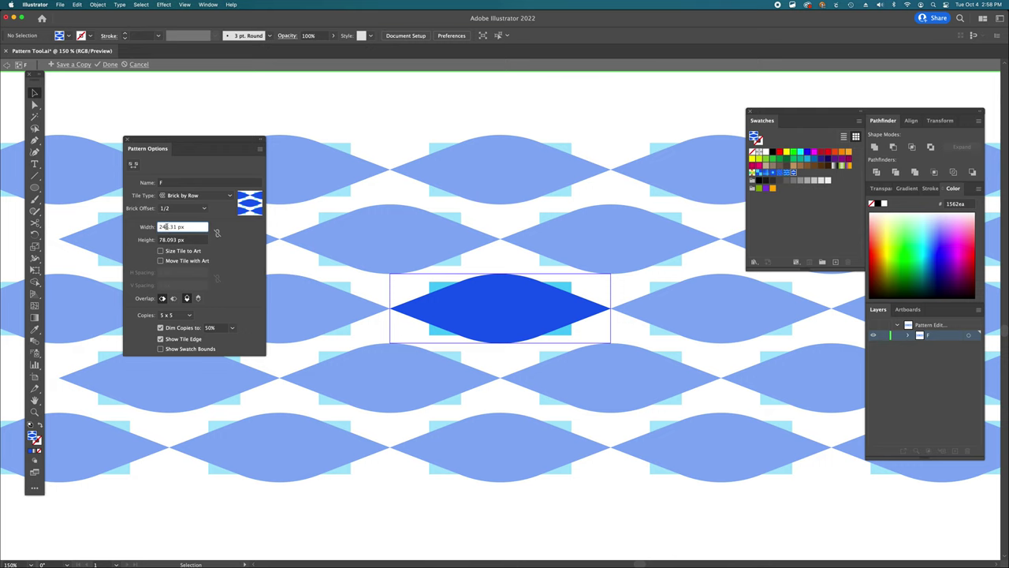
key("super+a")
type("260")
key("Return")
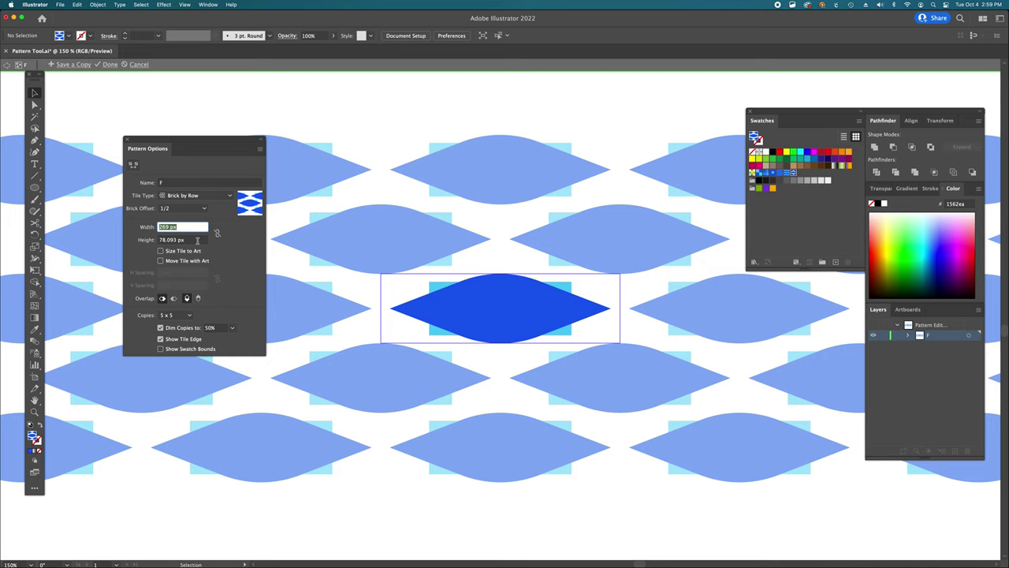
left_click(197, 240)
double_click(171, 239)
type("67")
key("Return")
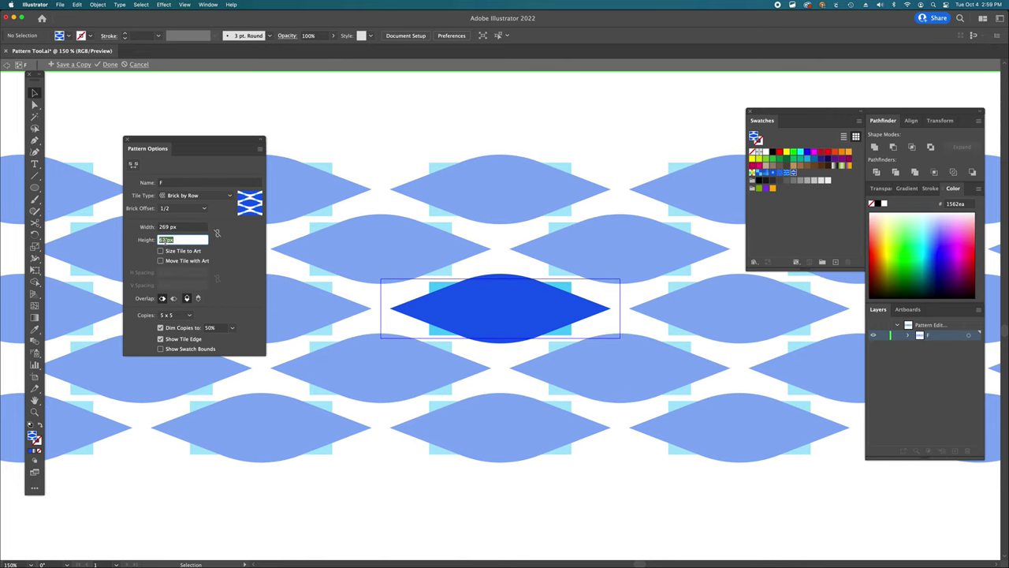
Step: Reduce pattern F's tile height to 60 px so the oval rows nest closer together
key("Down")
key("Down")
key("Down")
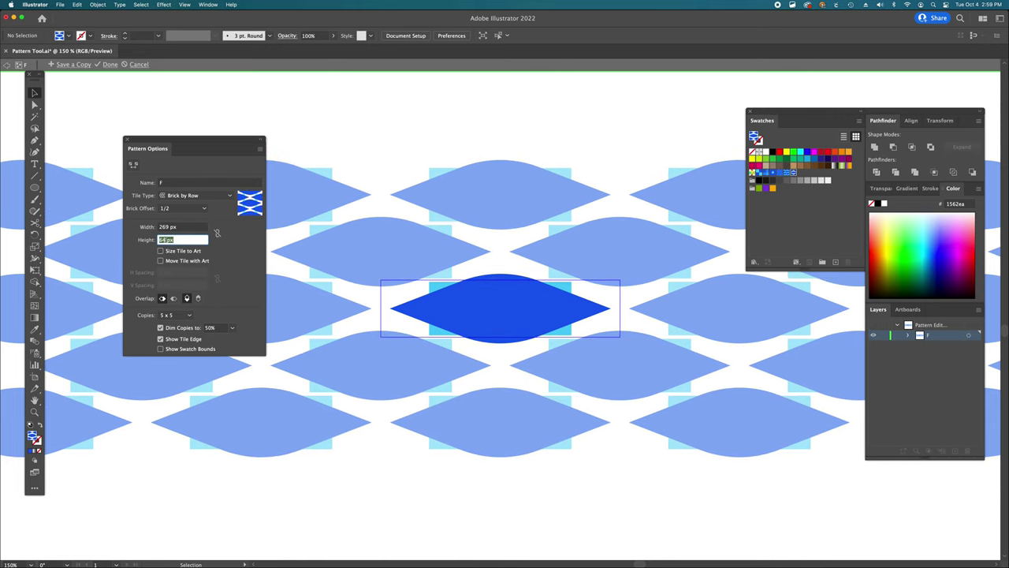
key("Down")
key("Down")
key("Down")
key("Down")
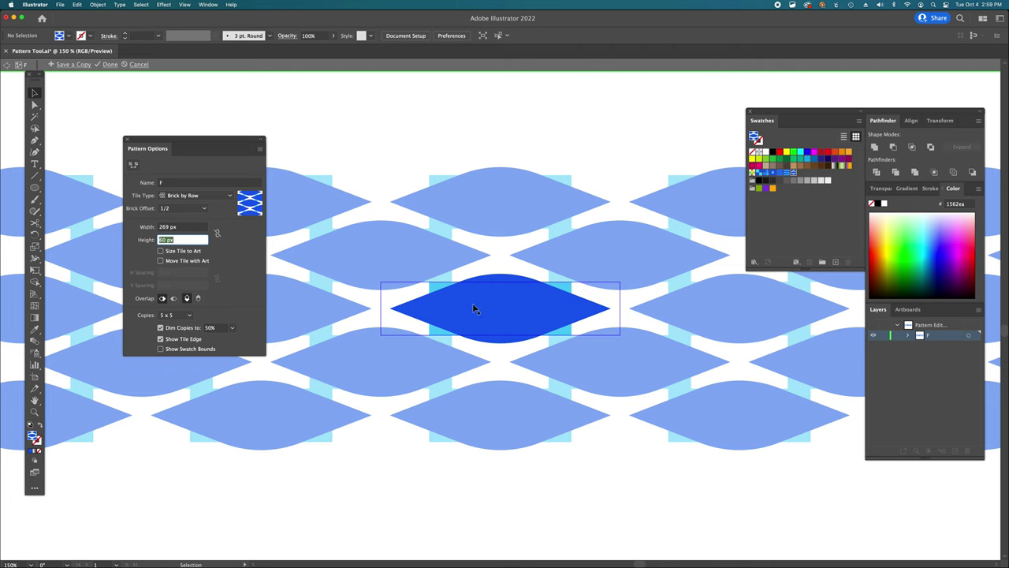
Step: Stretch the light-blue rectangle behind the oval across the full tile, to about 270 px wide and 61 px high
left_click(503, 285)
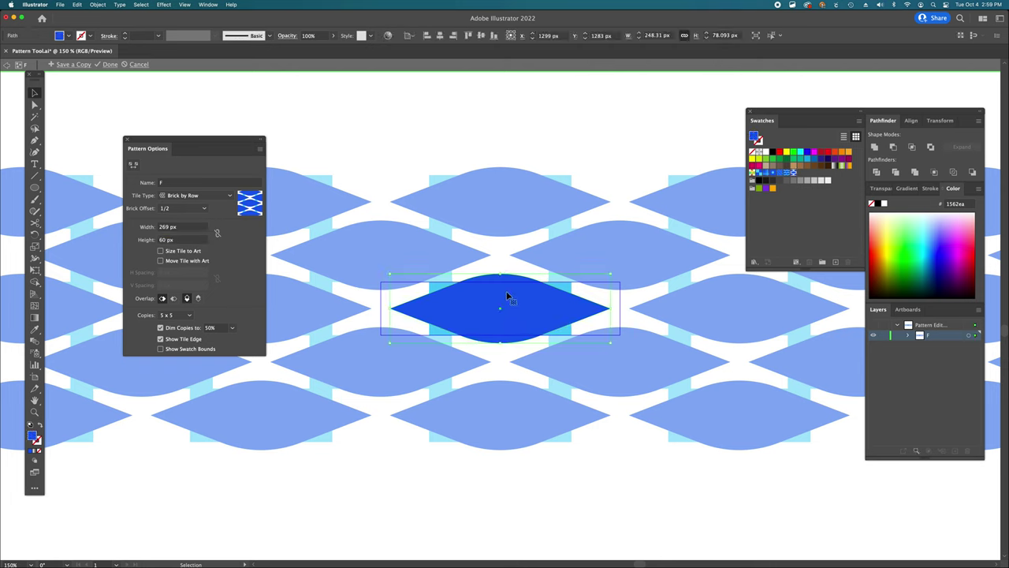
left_click(431, 287)
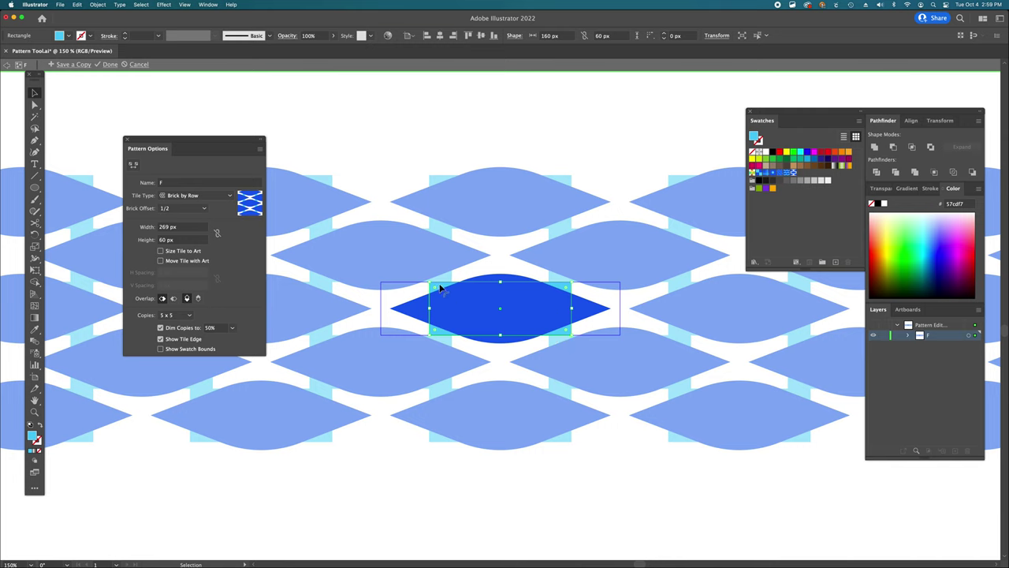
left_click_drag(439, 288, 390, 288)
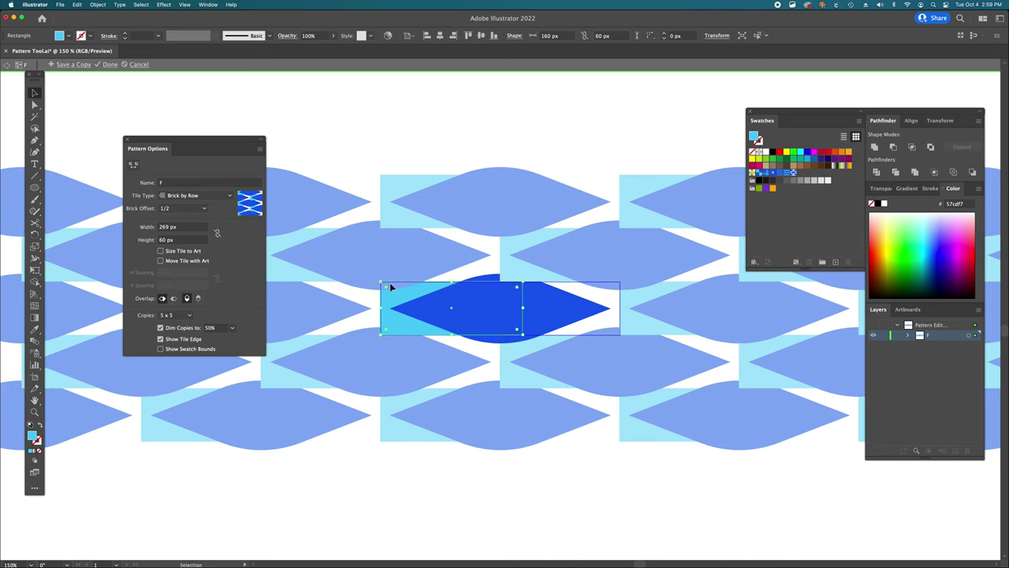
left_click_drag(524, 309, 622, 304)
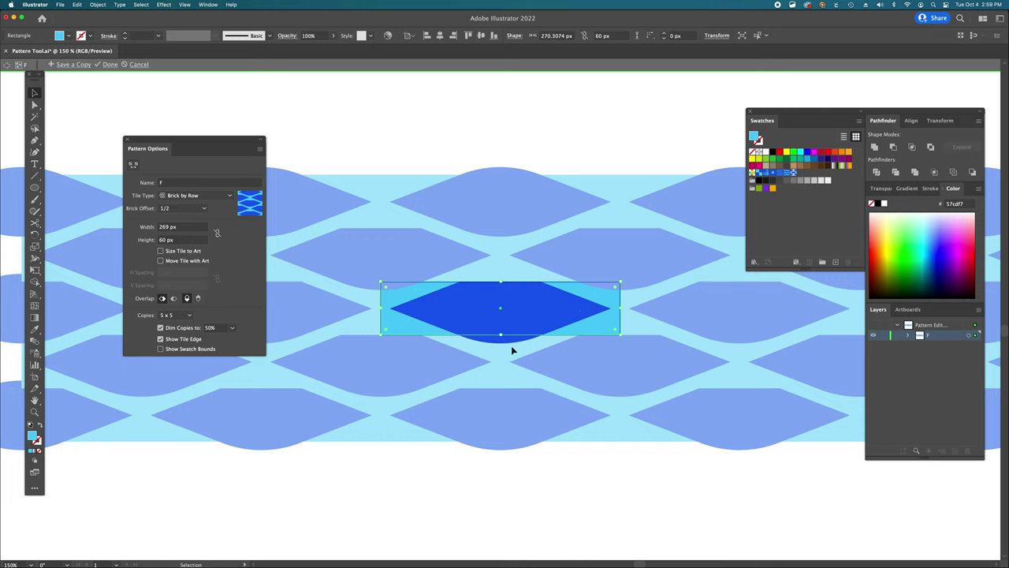
left_click_drag(502, 335, 502, 336)
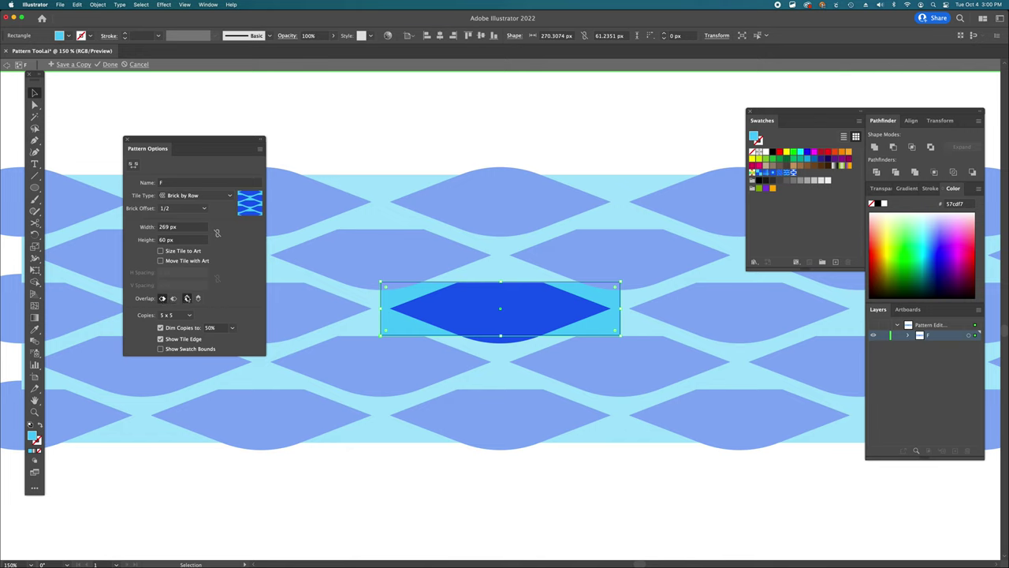
Step: Shift the light-blue rectangle up and left so the full ovals show in the repeat, adjust the overlap order, and finish editing pattern F
left_click(187, 299)
mouse_move(397, 322)
left_mouse_down()
mouse_move(382, 323)
mouse_move(384, 313)
left_mouse_up()
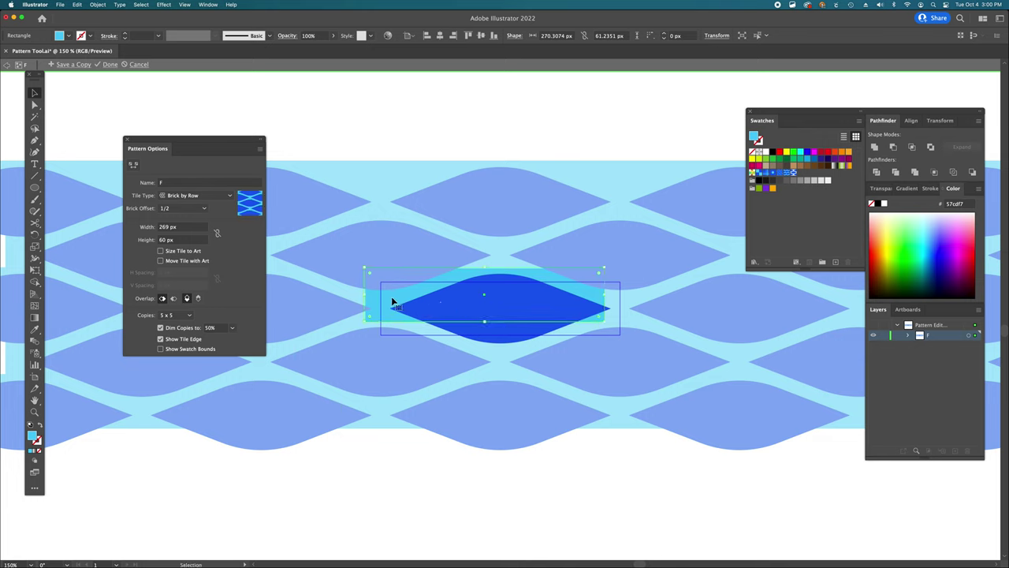
left_click_drag(392, 299, 391, 301)
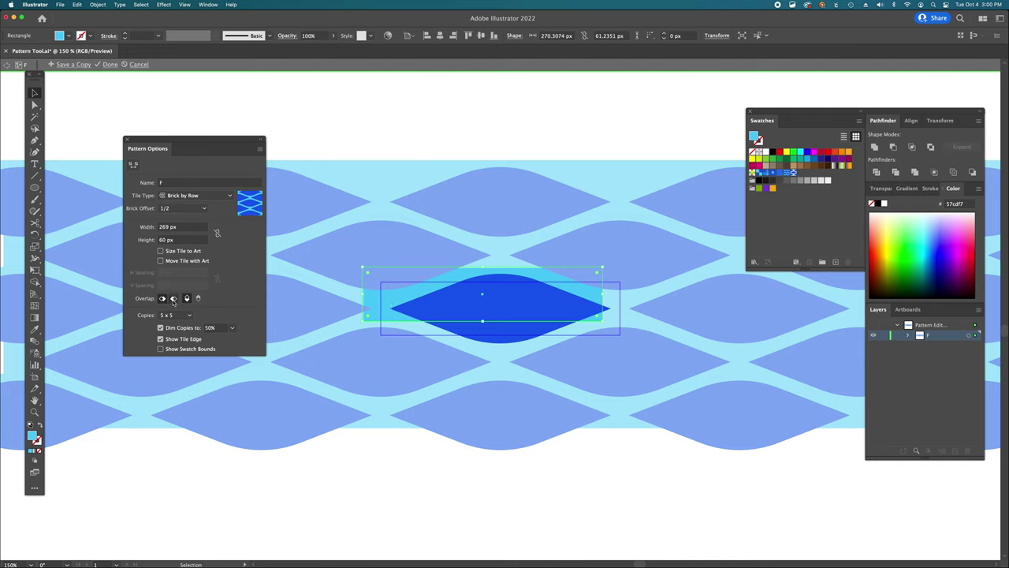
left_click(199, 299)
left_click(110, 64)
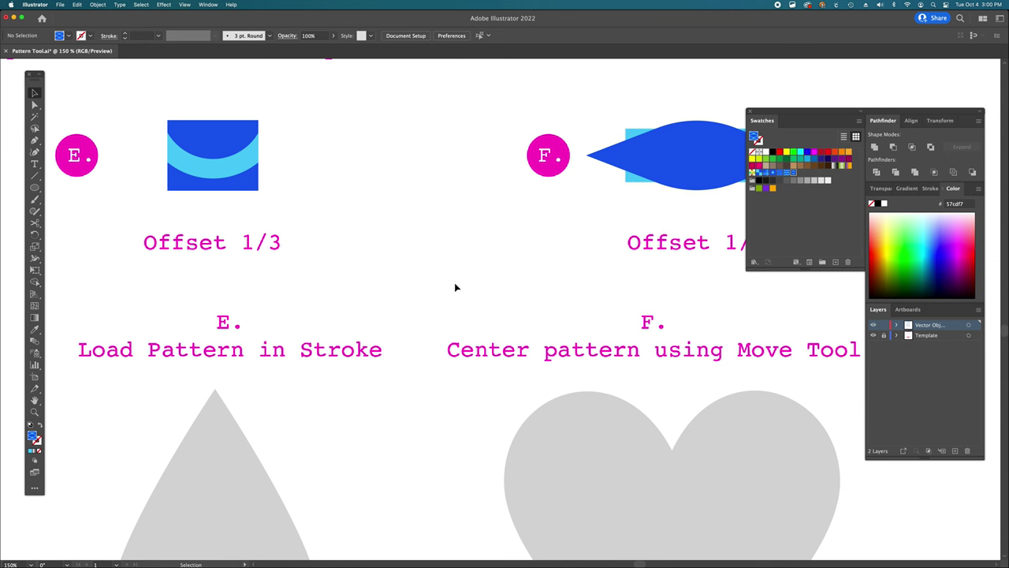
Step: Fill both halves of the cloud with brick pattern D
left_click(443, 311, "alt+super")
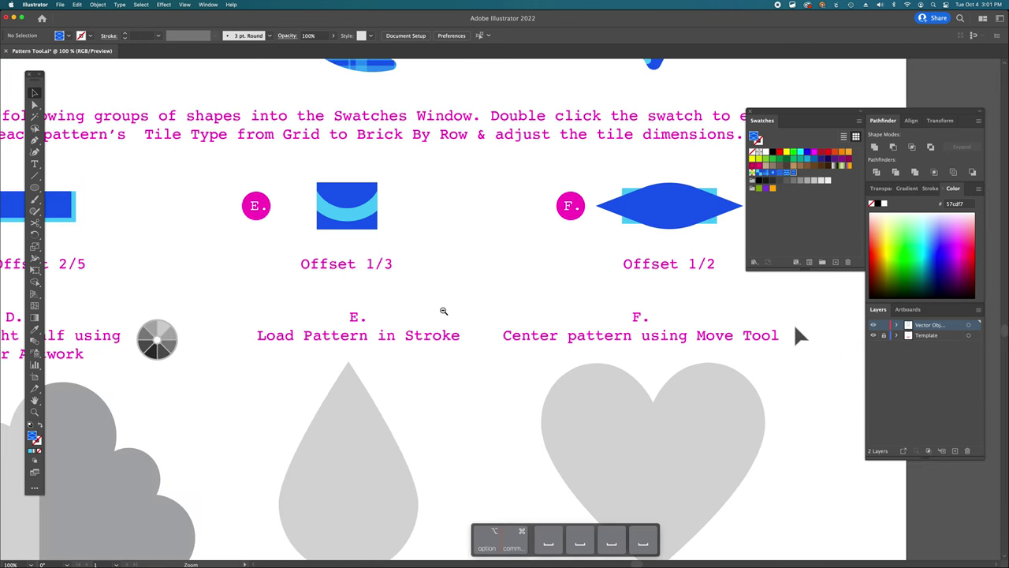
left_click(443, 312, "alt+super")
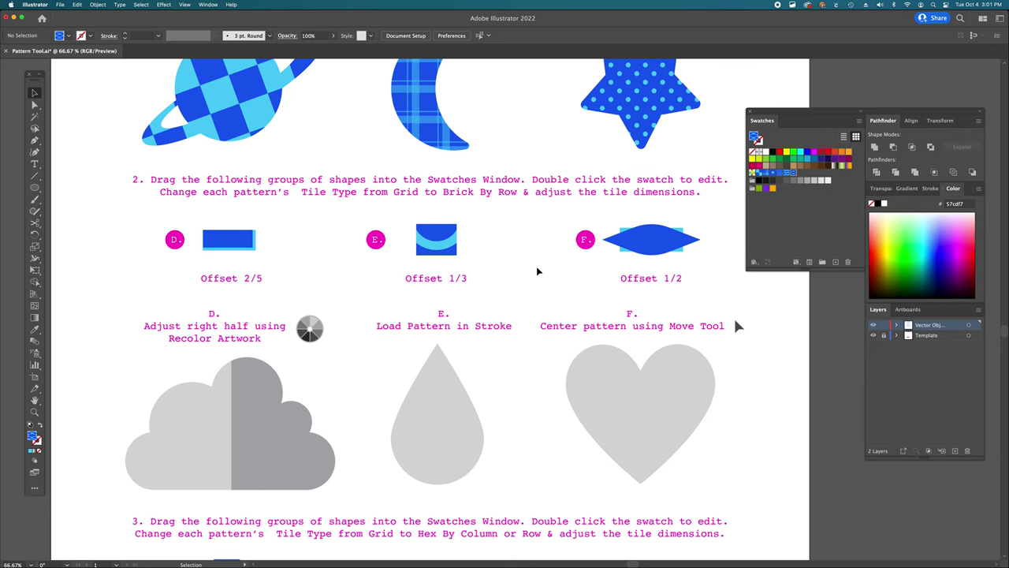
scroll(537, 272, "down", 2)
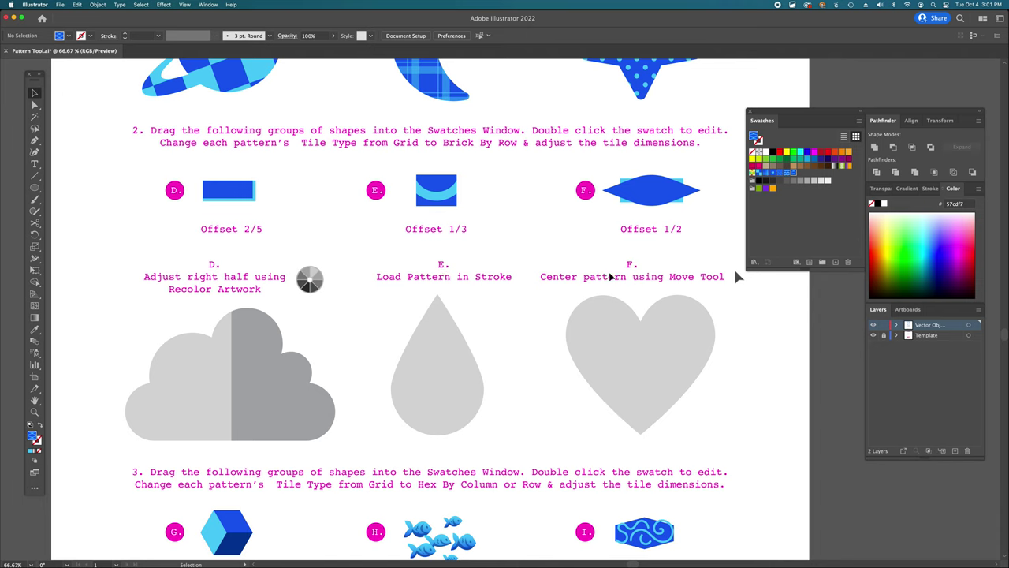
left_click(204, 369)
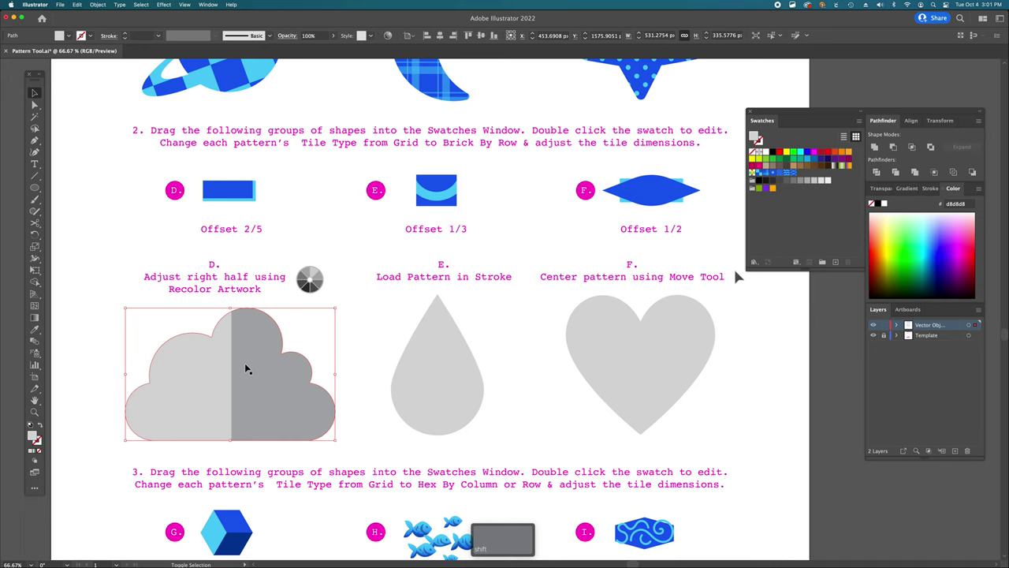
left_click(247, 369, "shift")
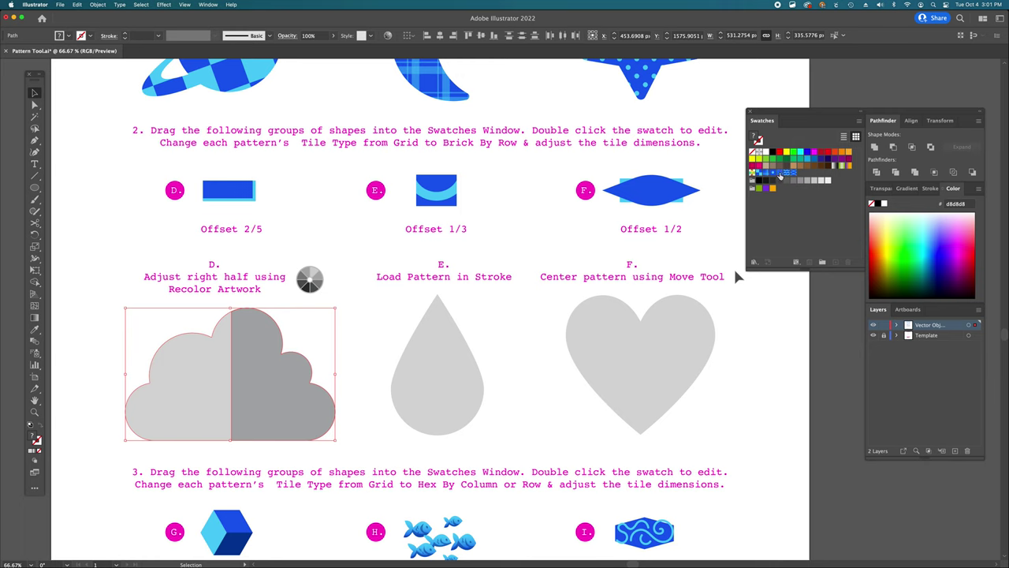
left_click(779, 174)
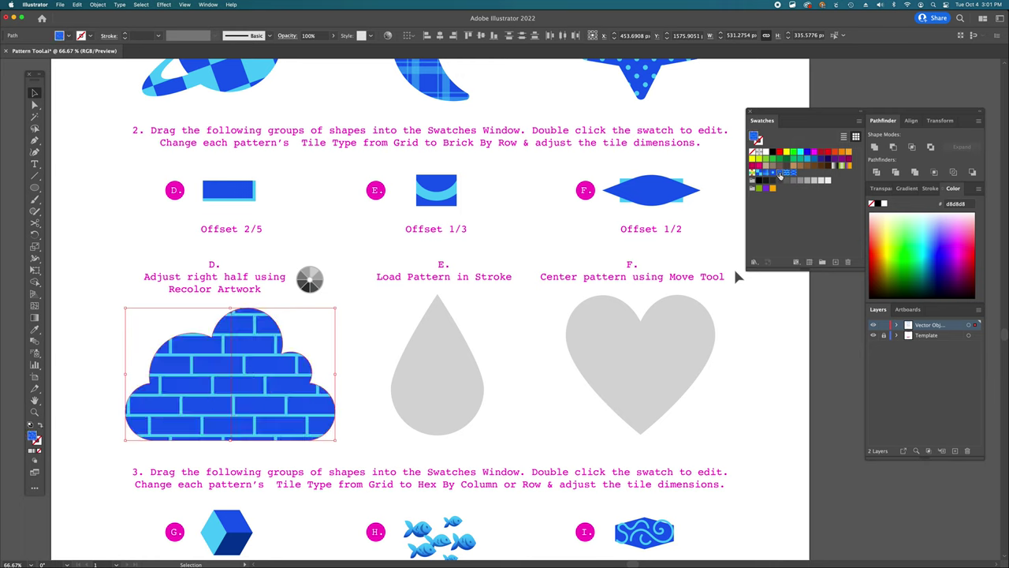
left_click(124, 338)
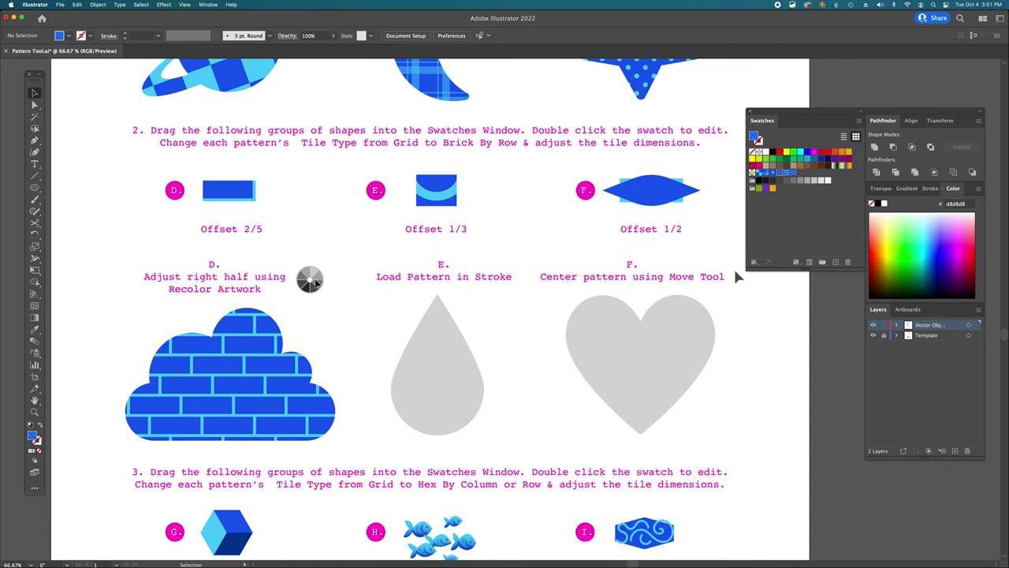
Step: Use Recolor Artwork on the cloud's right half to shift its linked colors to green, with the mortar at H 78, S 61, B 88
left_click(253, 364)
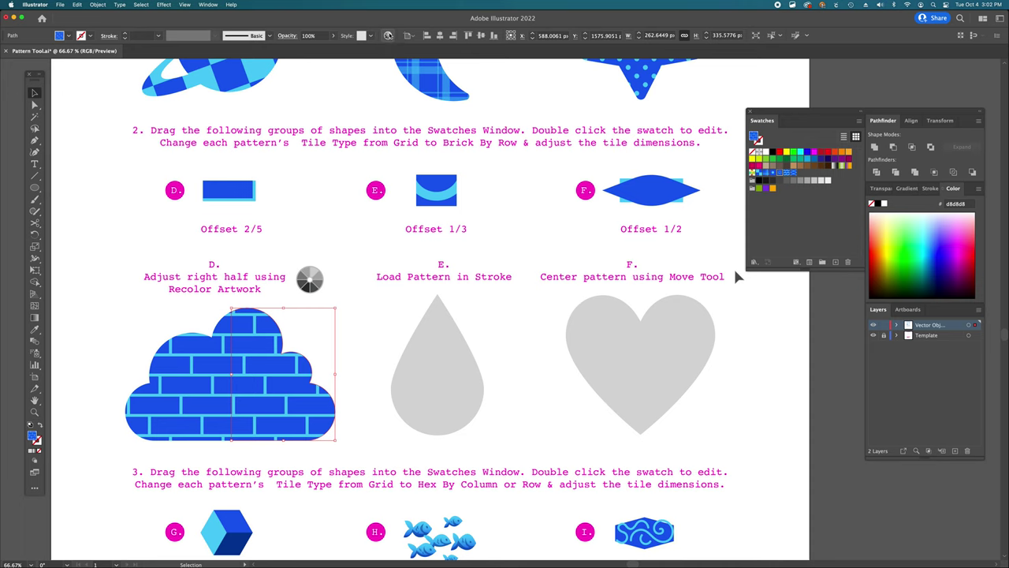
left_click(208, 5)
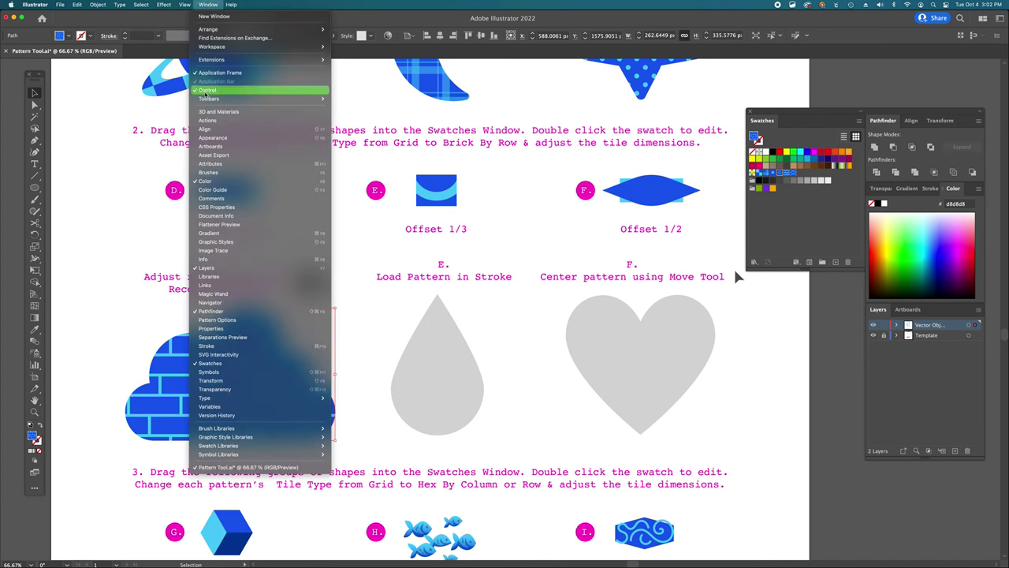
left_click(371, 19)
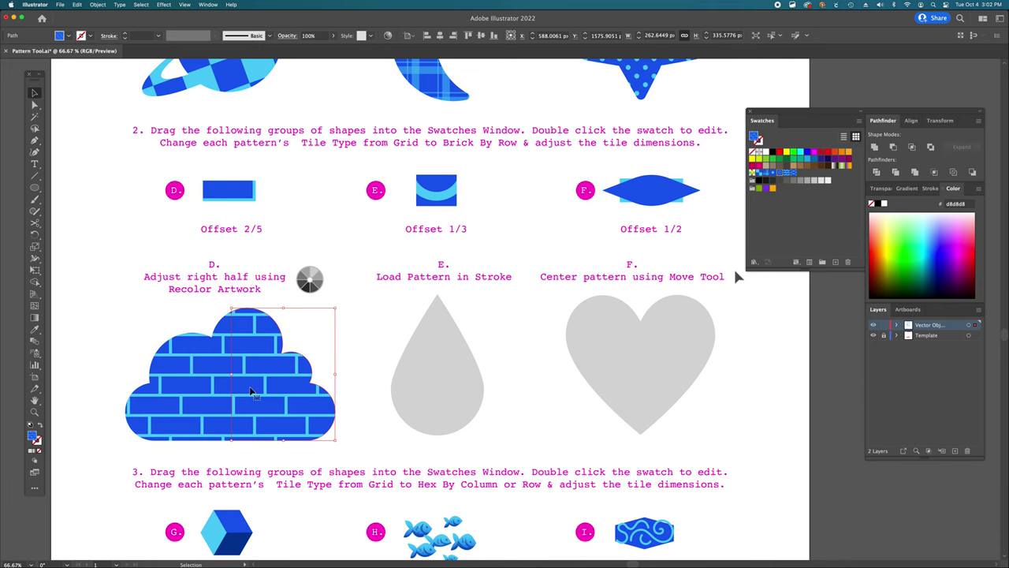
left_click(388, 37)
left_click_drag(377, 115, 519, 140)
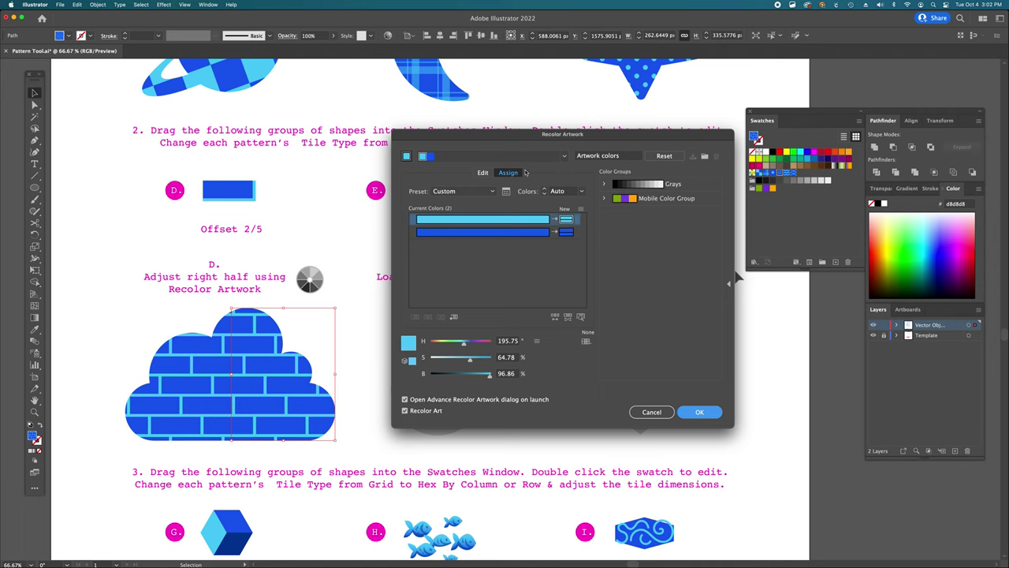
left_click(484, 173)
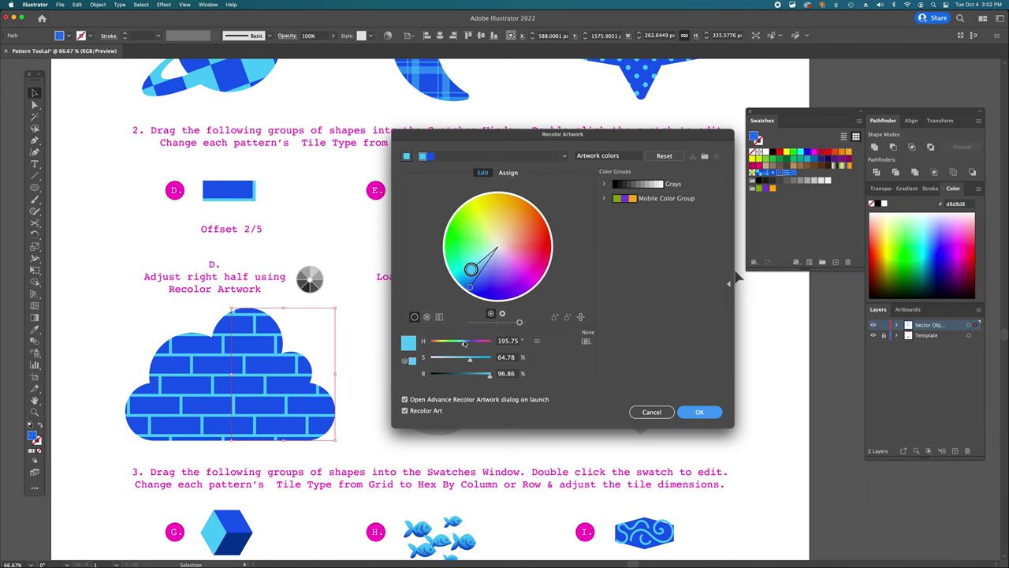
mouse_move(466, 344)
left_mouse_down()
mouse_move(443, 344)
mouse_move(485, 378)
mouse_move(469, 361)
left_mouse_up()
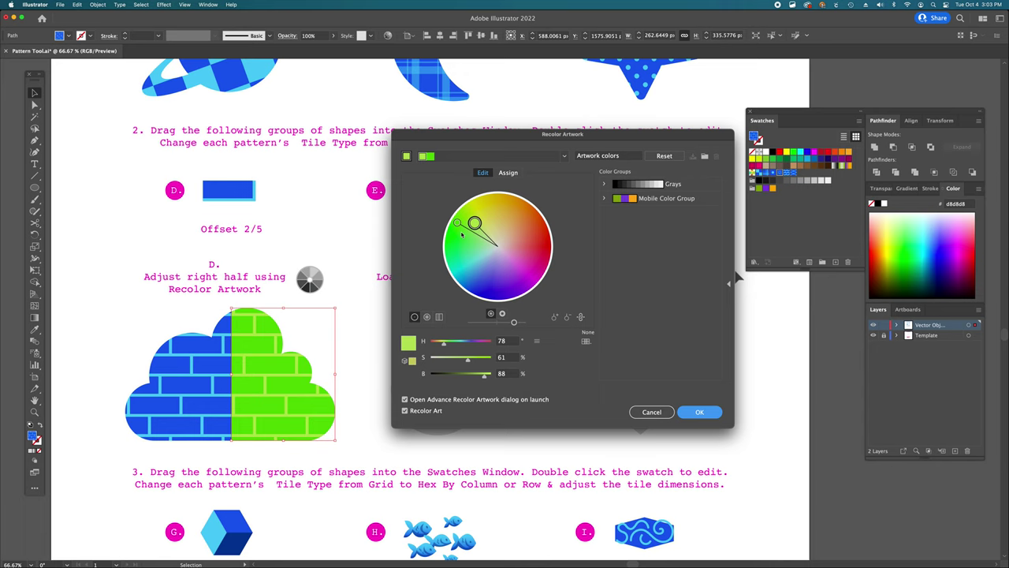
Step: Unlink the harmony colors and make only the brick mortar yellower, at H 66, S 61, B 91
left_click(581, 316)
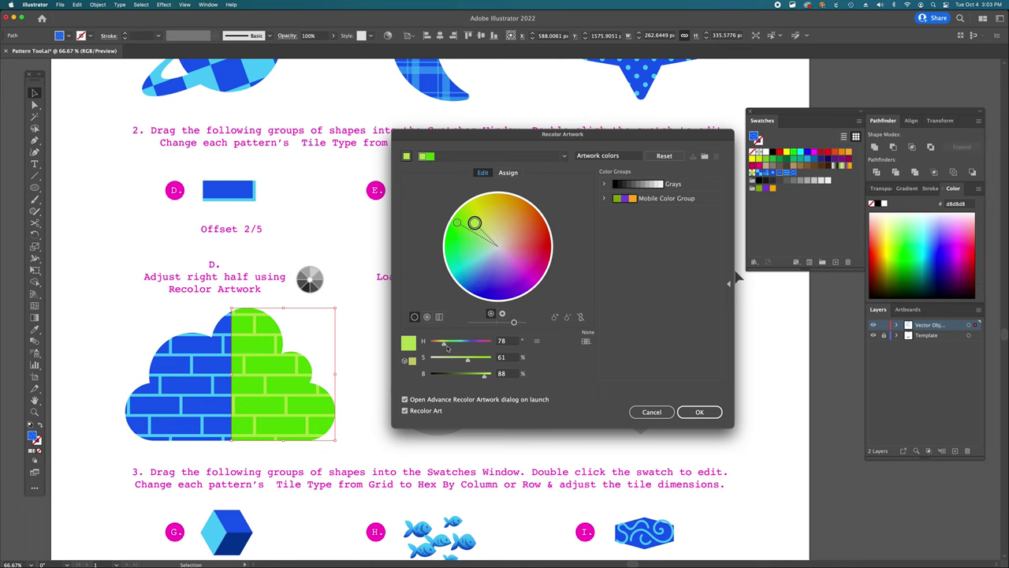
left_click_drag(444, 344, 441, 345)
left_click_drag(484, 376, 487, 377)
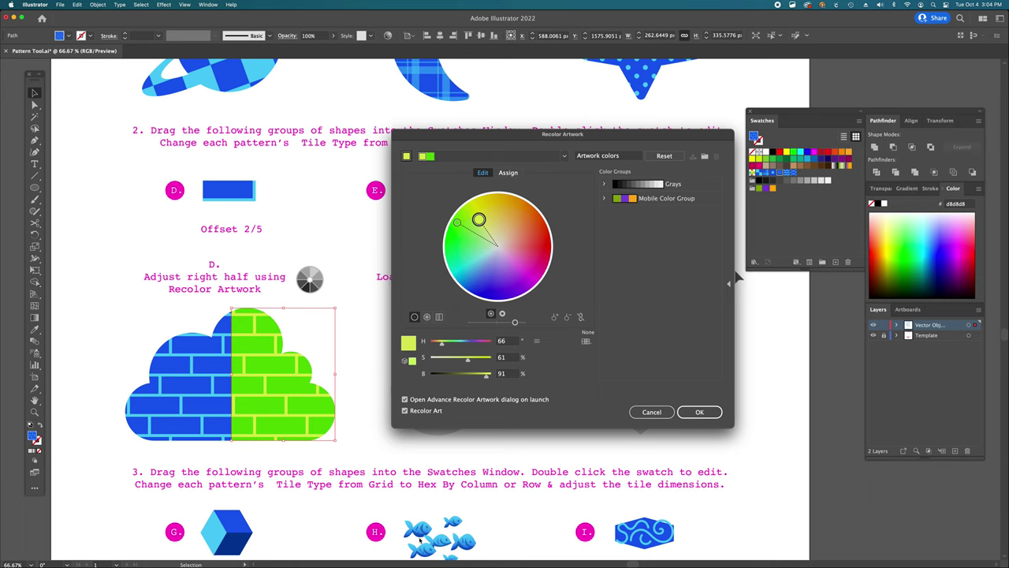
Step: Compare the original and recolored bricks with the recolor preview, apply the new colors, and check the fills of both cloud halves
left_click(405, 411)
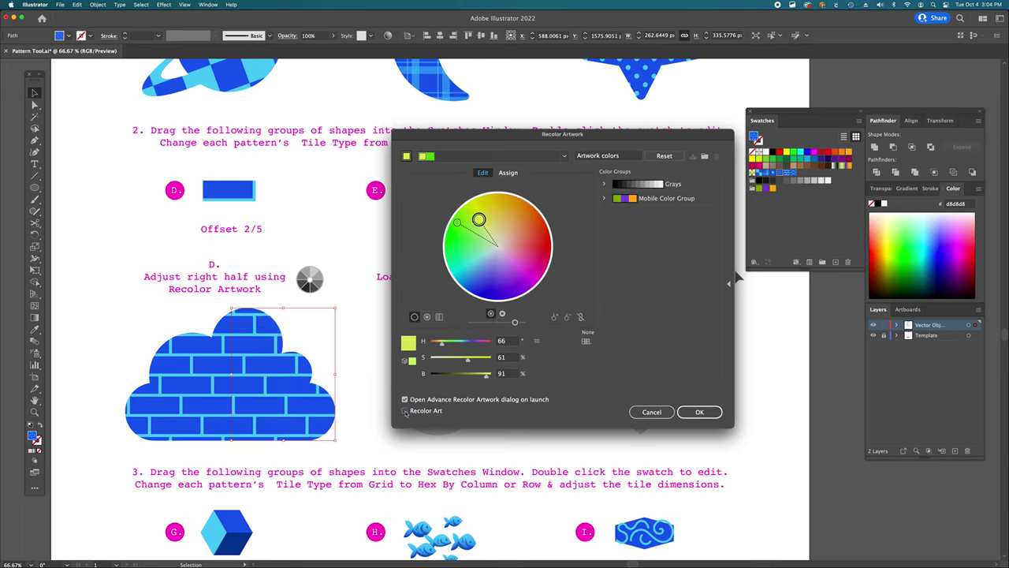
left_click(406, 411)
left_click(406, 411)
left_click(405, 411)
left_click(406, 411)
left_click(405, 411)
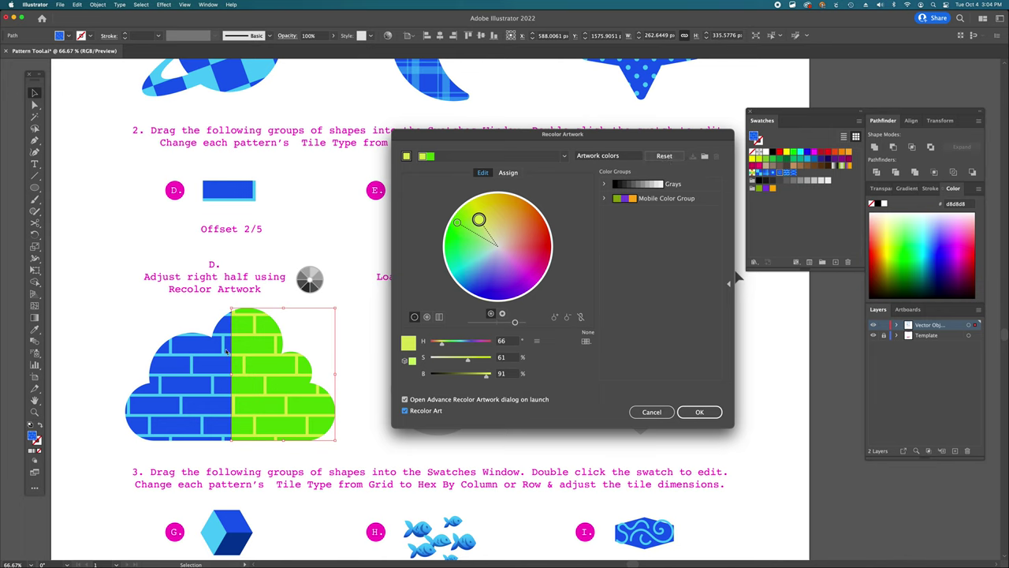
left_click(701, 414)
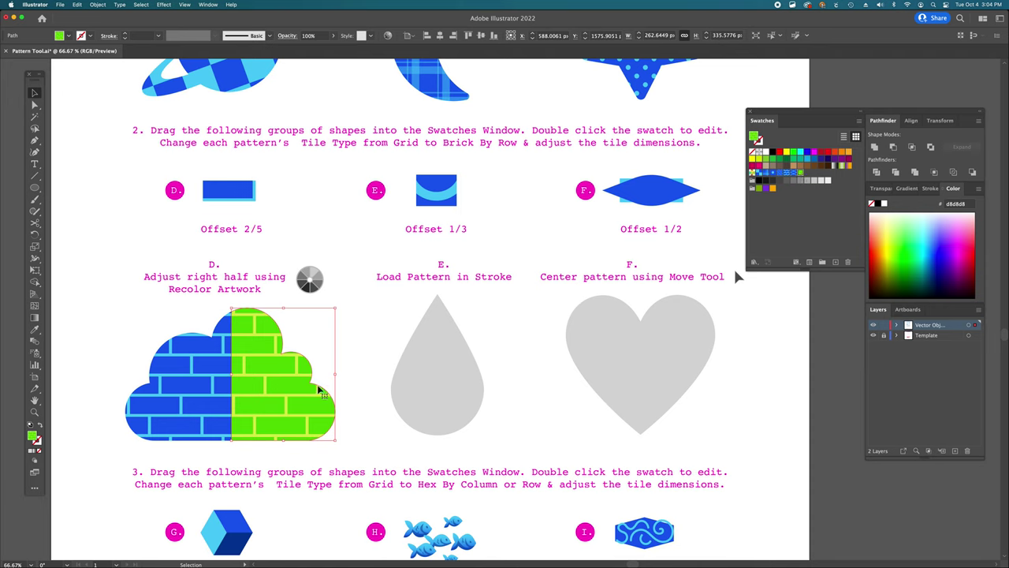
left_click(192, 384)
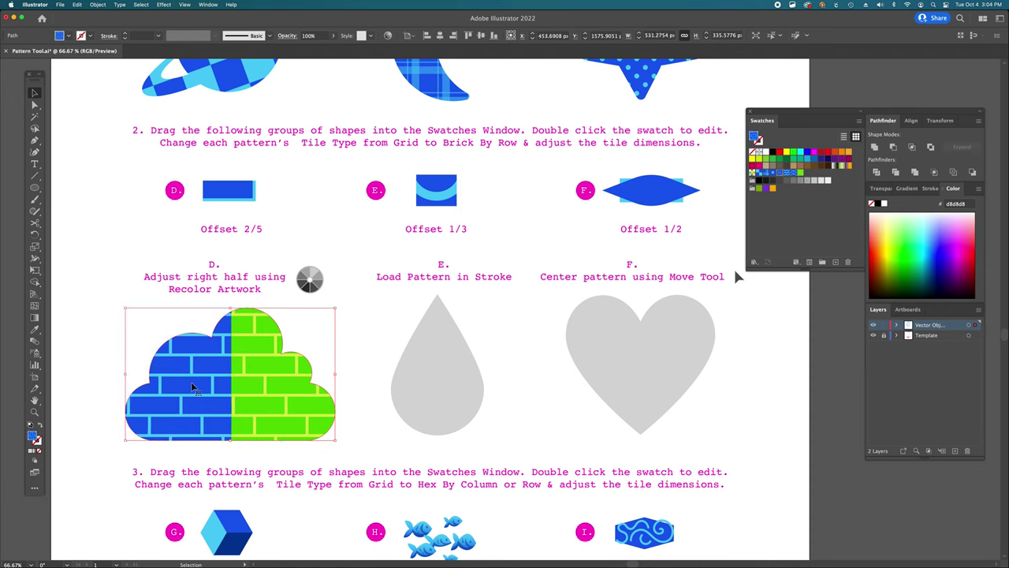
left_click(286, 404)
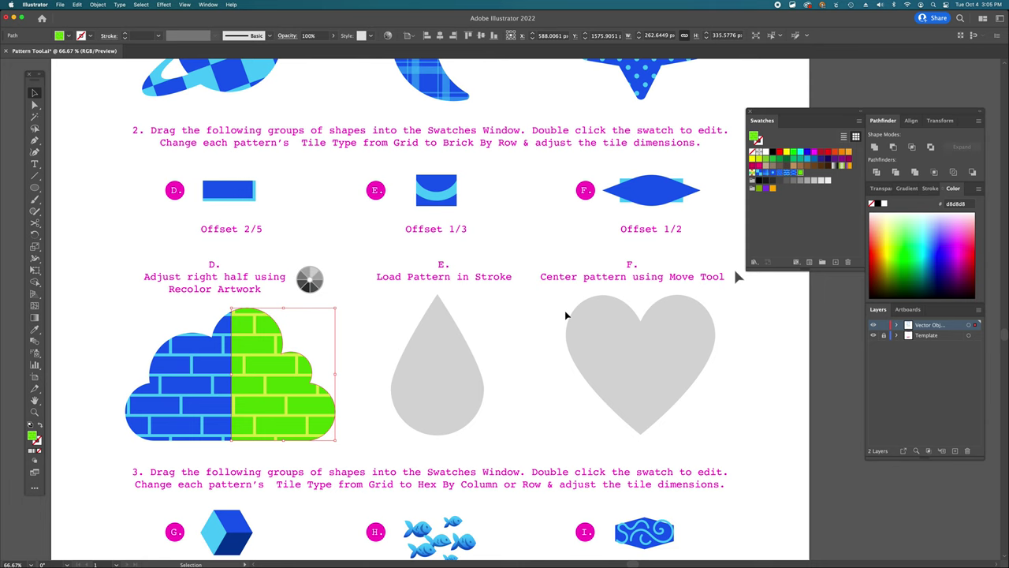
Step: Fill the droplet with wave pattern E and compare its anchor points with those of the original wave shapes using Direct Selection
left_click(454, 373)
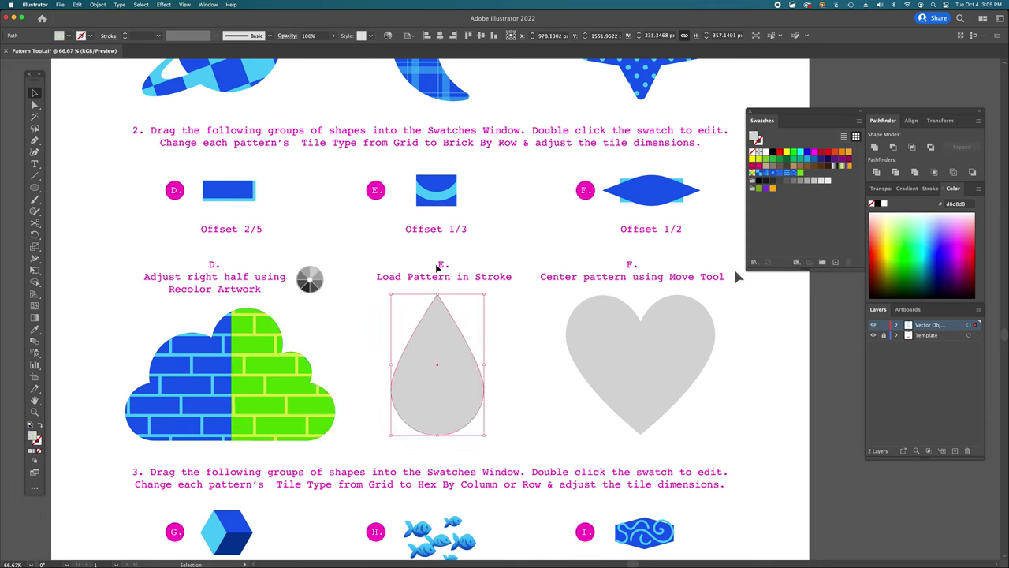
left_click(786, 175)
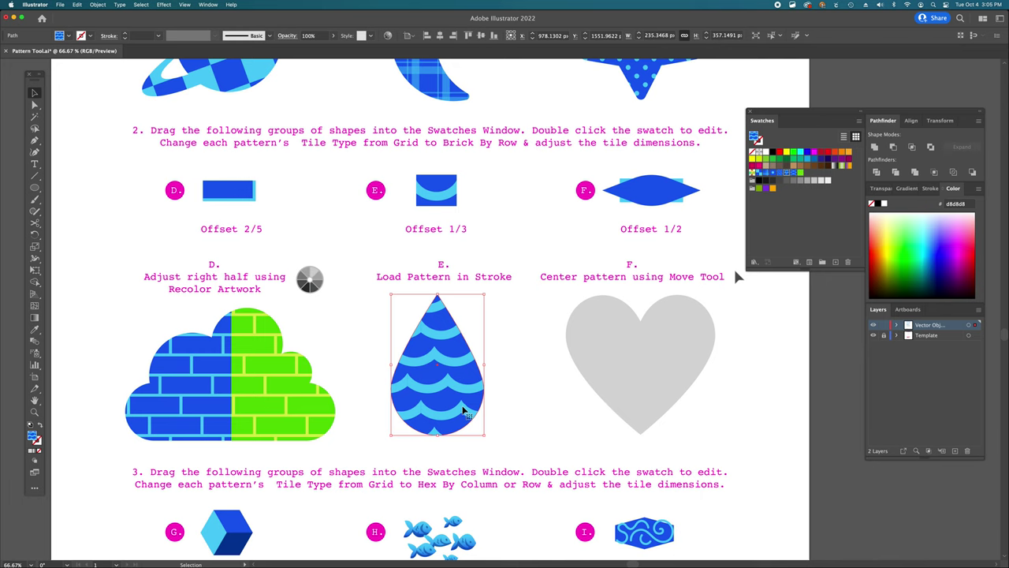
key("a")
left_click(459, 197)
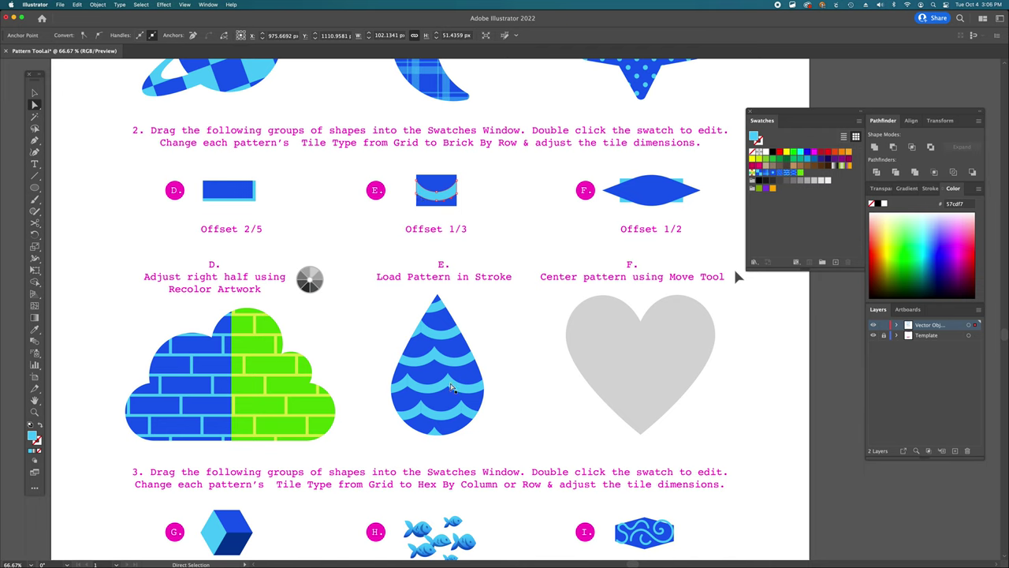
left_click(507, 243)
left_click(440, 403)
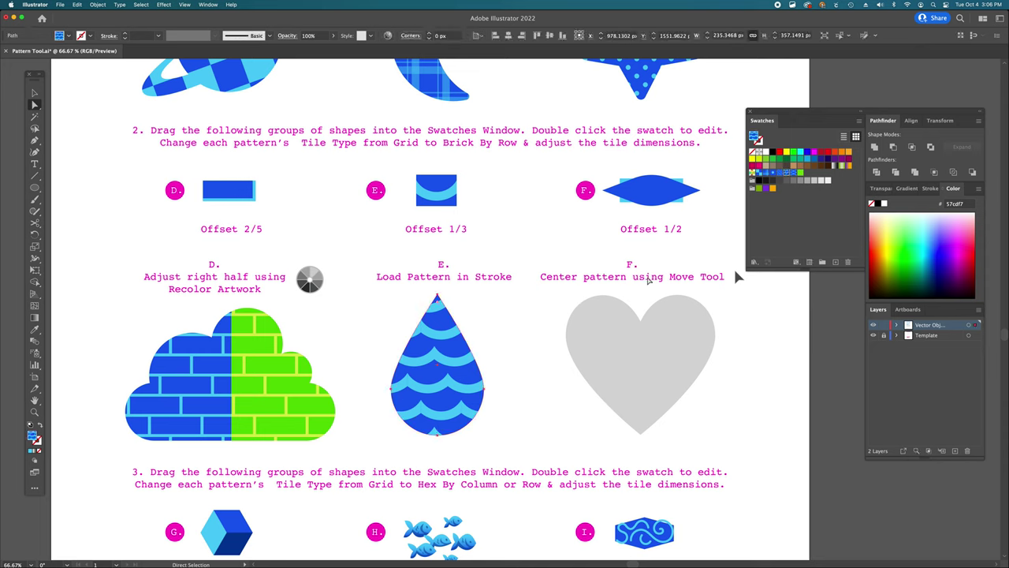
Step: Open pattern E for editing and bend the light-blue wave's right edge outward with the Anchor Point tool
left_click(787, 173)
double_click(787, 174)
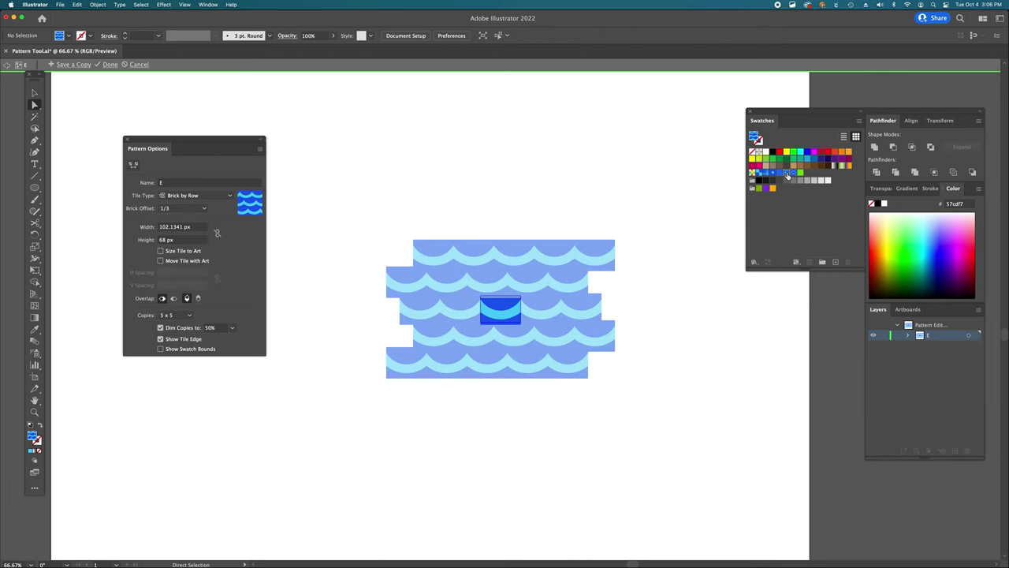
key("super+space")
left_click(505, 319)
left_click(499, 318)
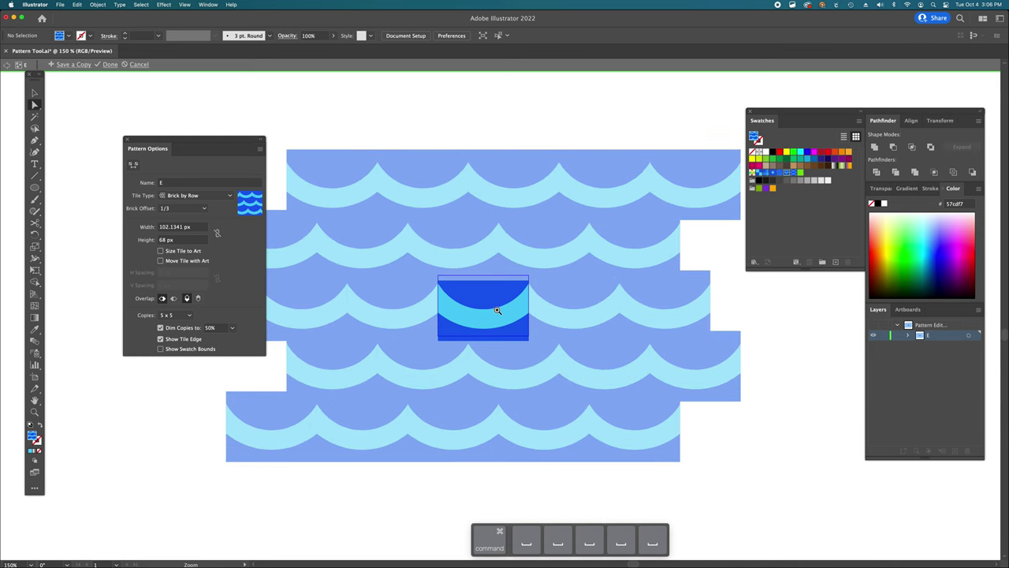
left_click(498, 309)
left_click(508, 314)
left_click(515, 310)
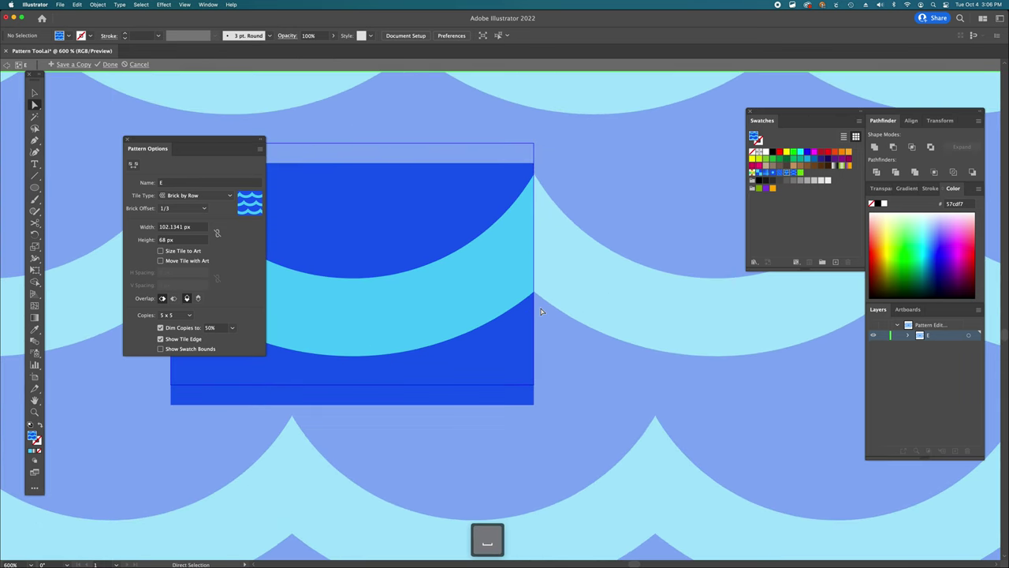
left_click(530, 224)
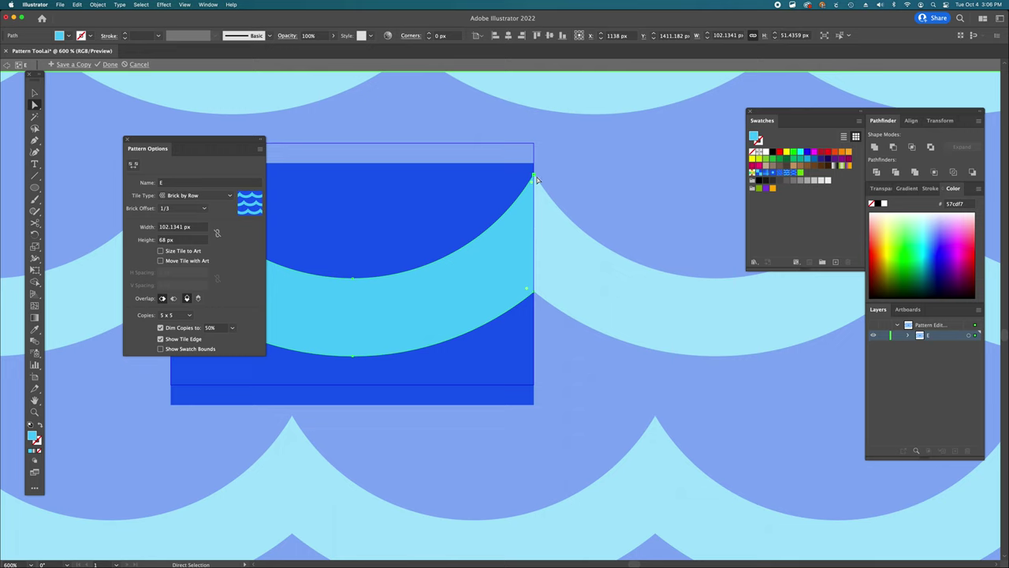
key("shift+c")
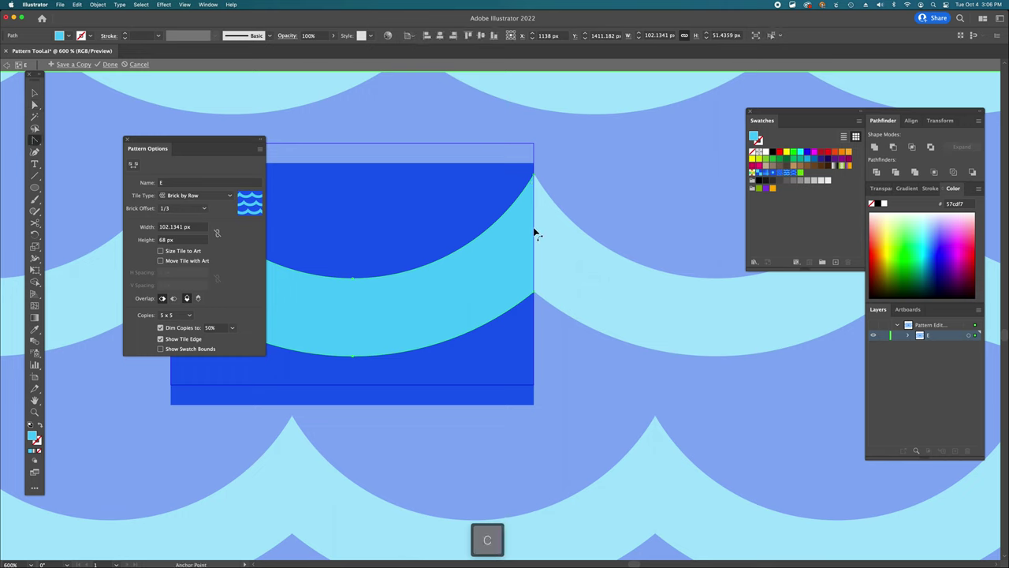
left_click_drag(534, 234, 554, 237)
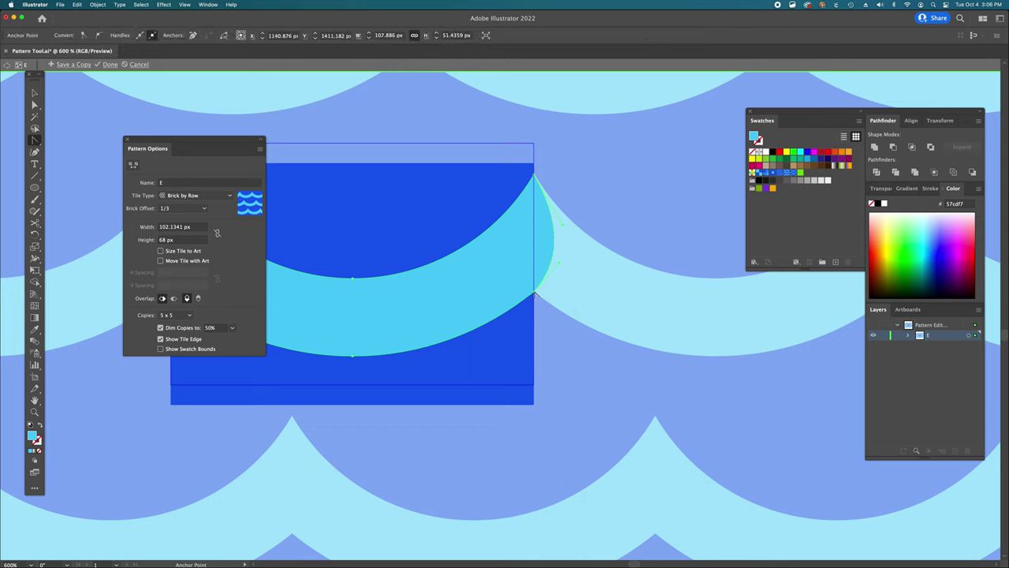
Step: Inspect the anchor points on the left edge of the light-blue wave with Direct Selection
key("a")
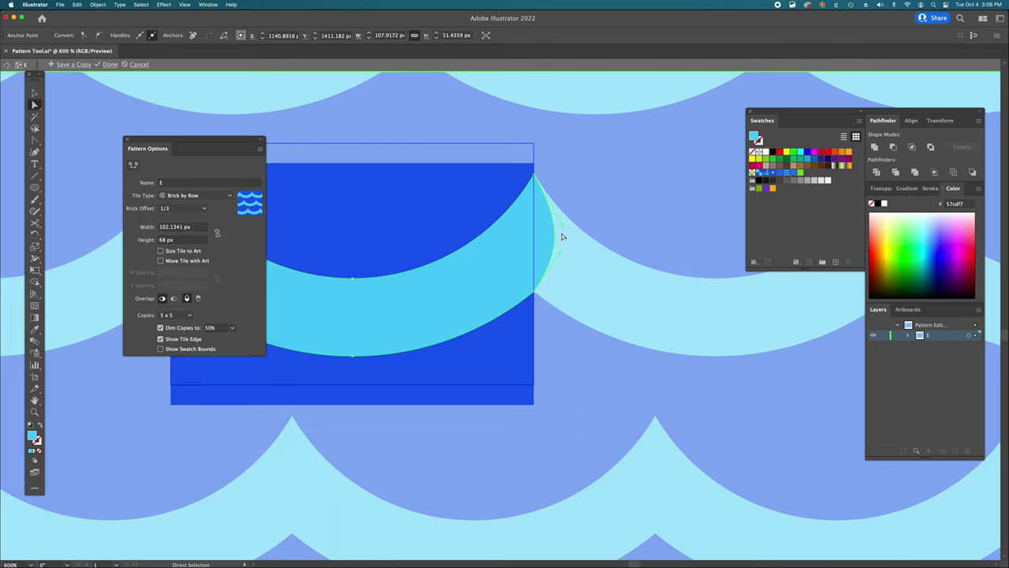
scroll(557, 216, "left", 3)
scroll(557, 216, "left", 3)
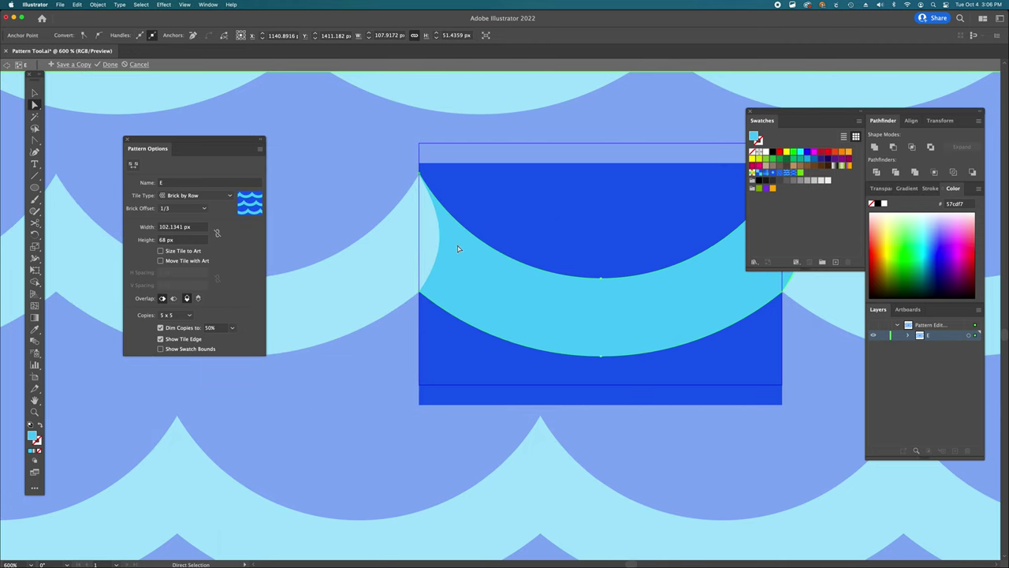
left_click(418, 292)
left_click(428, 189)
scroll(489, 204, "right", 2)
scroll(490, 205, "right", 3)
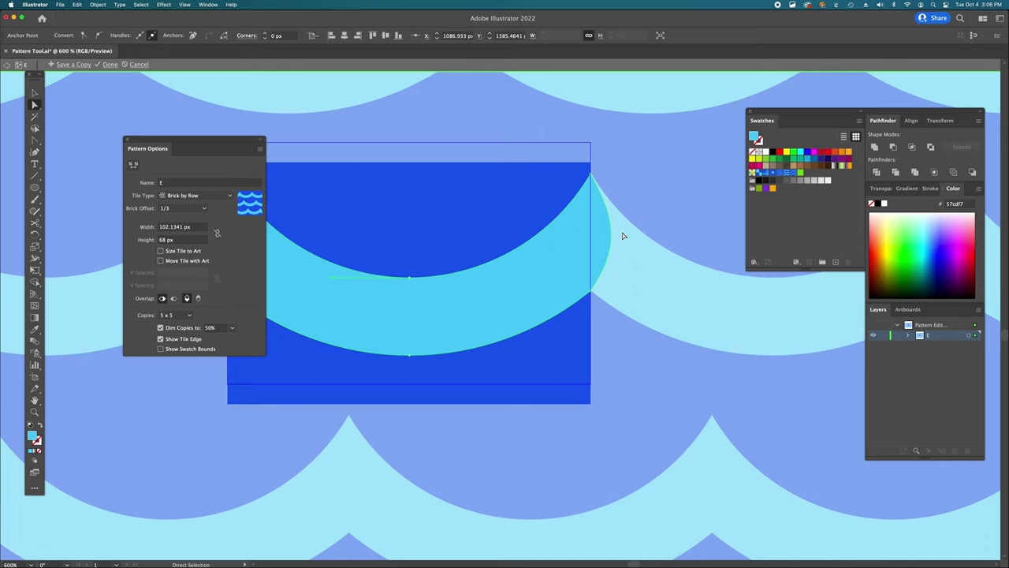
Step: Adjust the direction handles of the wave's right edge with Direct Selection, leaving a slight outward curve
key("a")
left_click(591, 290)
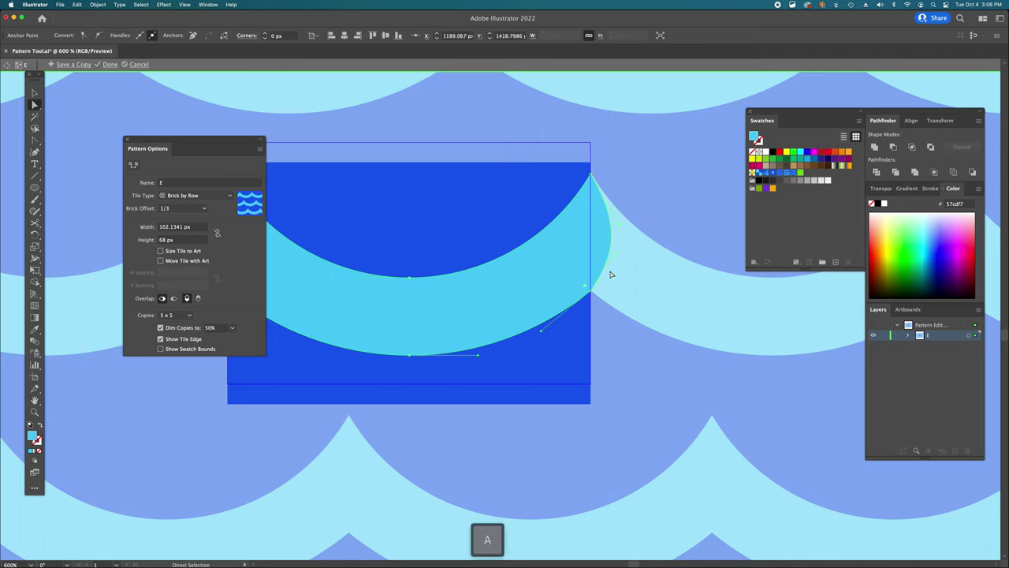
left_click_drag(616, 220, 647, 168)
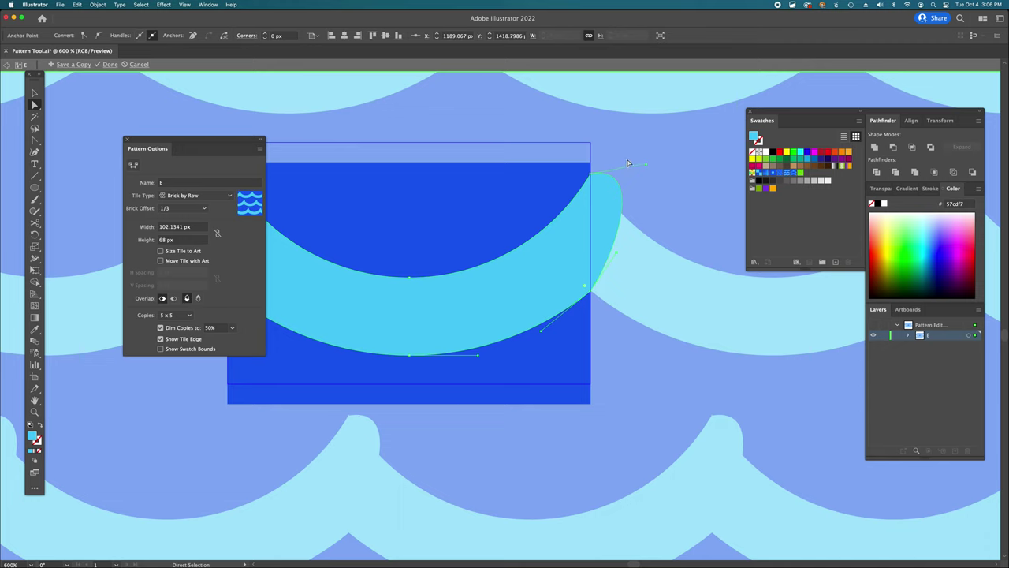
left_click_drag(647, 164, 604, 206)
left_click_drag(620, 254, 616, 246)
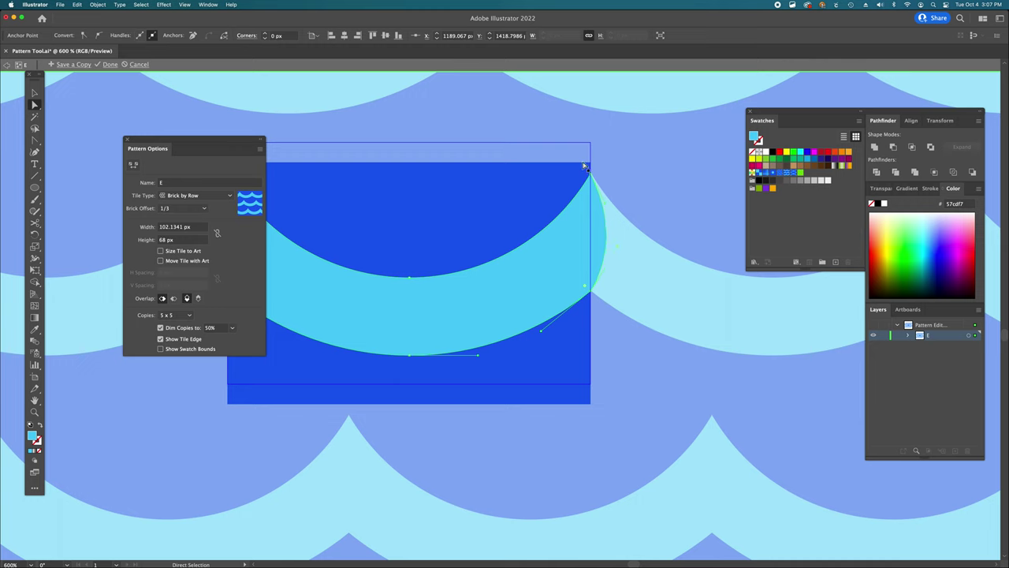
Step: Finish editing pattern E and check the waves in the droplet
left_click(111, 64)
scroll(343, 349, "left", 10)
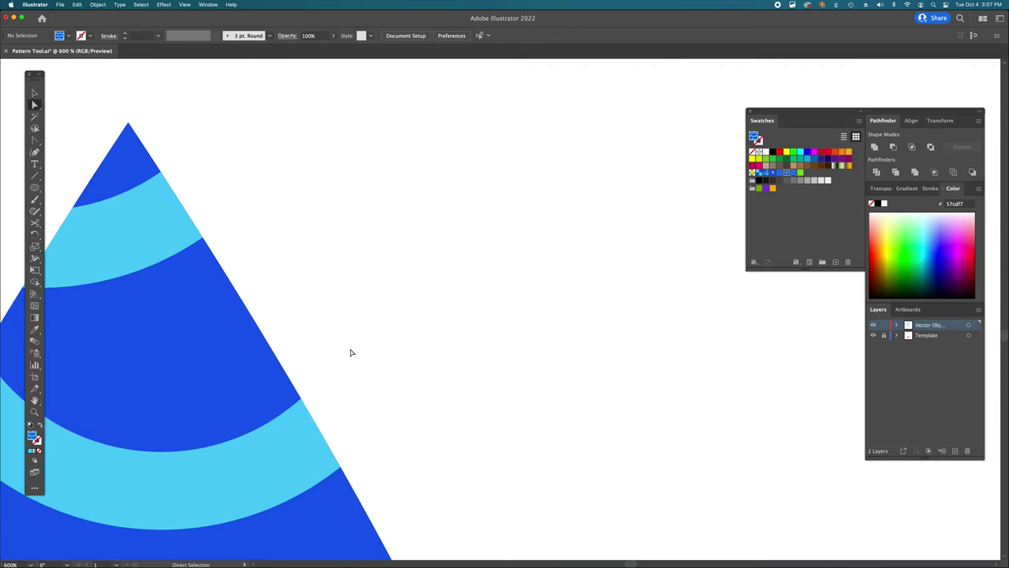
scroll(347, 349, "down", 8)
scroll(350, 349, "down", 3)
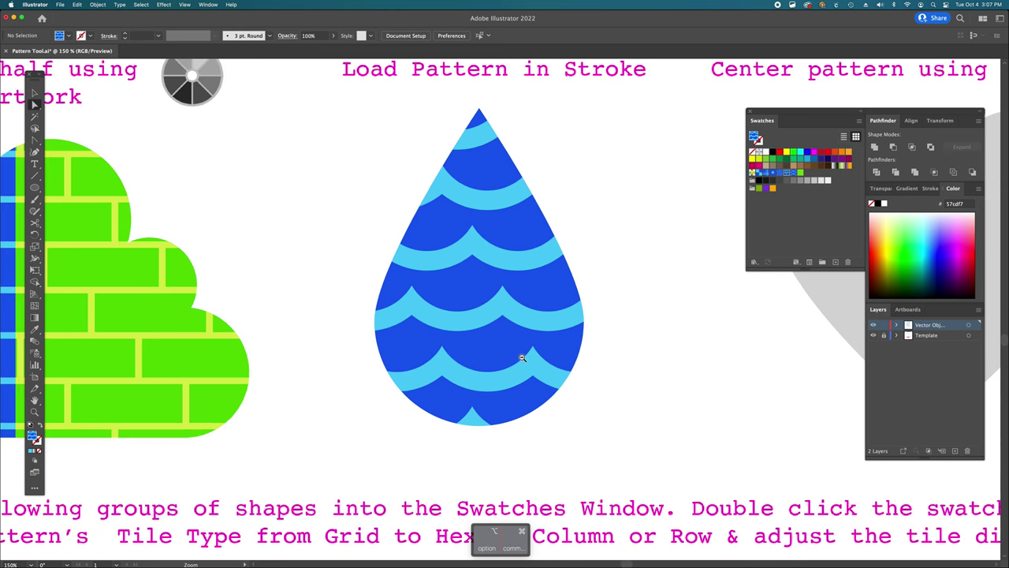
scroll(552, 300, "down", 2)
scroll(571, 324, "up", 2)
scroll(571, 323, "right", 1)
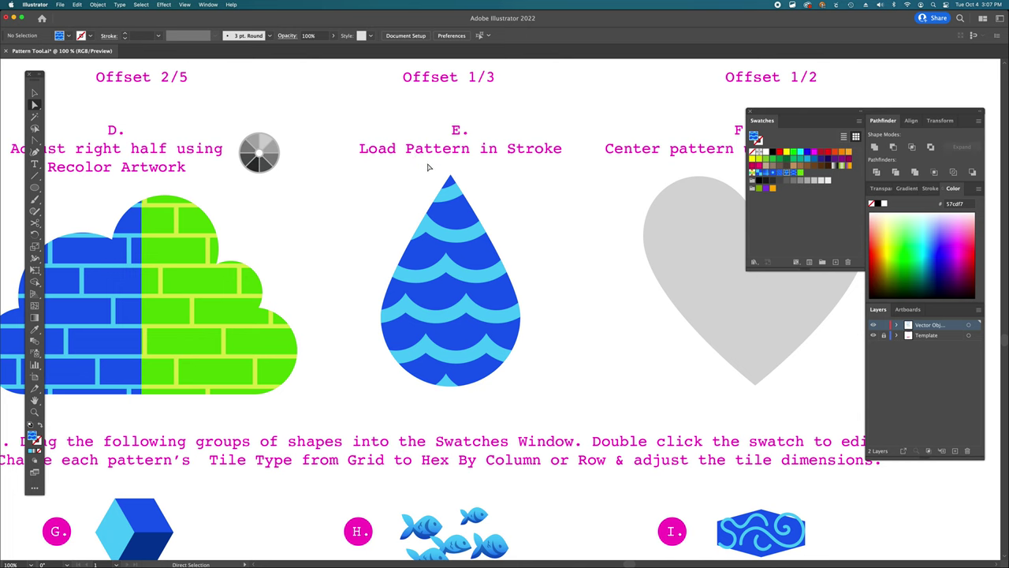
Step: Load the droplet's wave pattern into its stroke and set the stroke weight to 23 pt
left_click(467, 321)
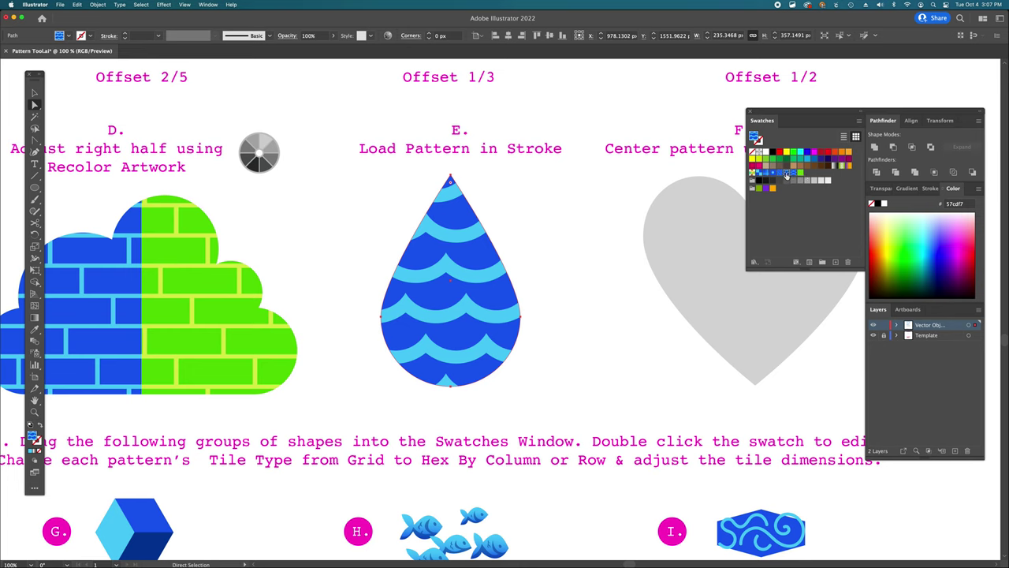
left_click(36, 438)
left_click(32, 435)
left_click(36, 439)
left_click(32, 435)
left_click(35, 440)
left_click(31, 435)
left_click(35, 439)
left_click_drag(32, 434, 37, 443)
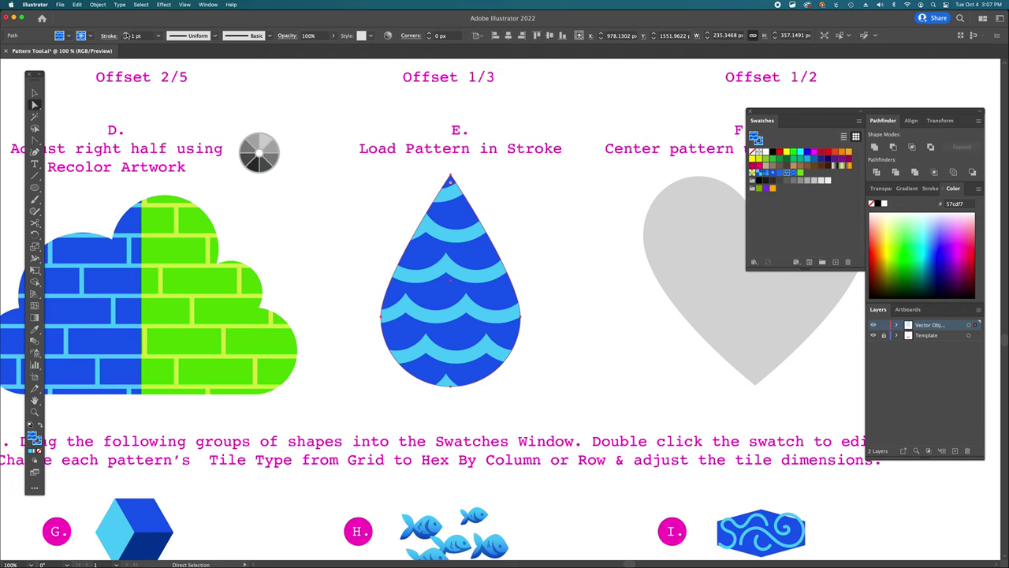
left_click_drag(125, 34, 125, 34)
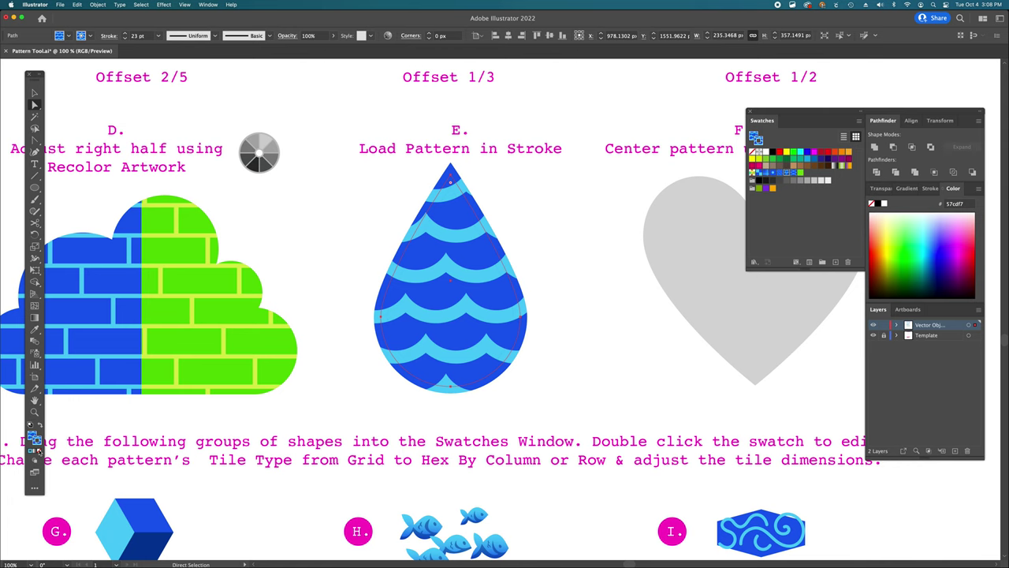
Step: Fill the heart with pattern F and leave its stroke set to none
scroll(480, 339, "right", 3)
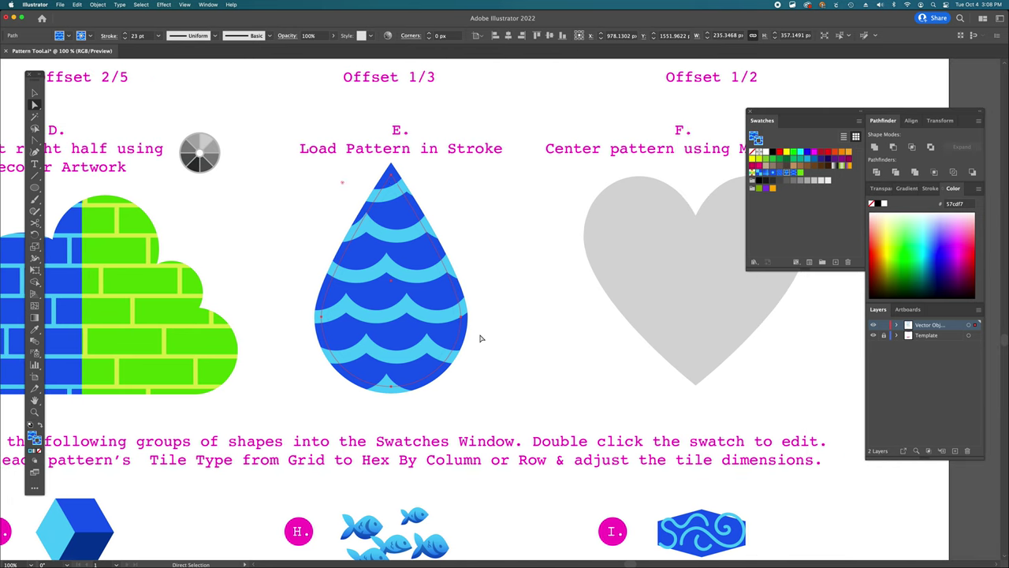
scroll(481, 339, "right", 2)
scroll(480, 339, "right", 2)
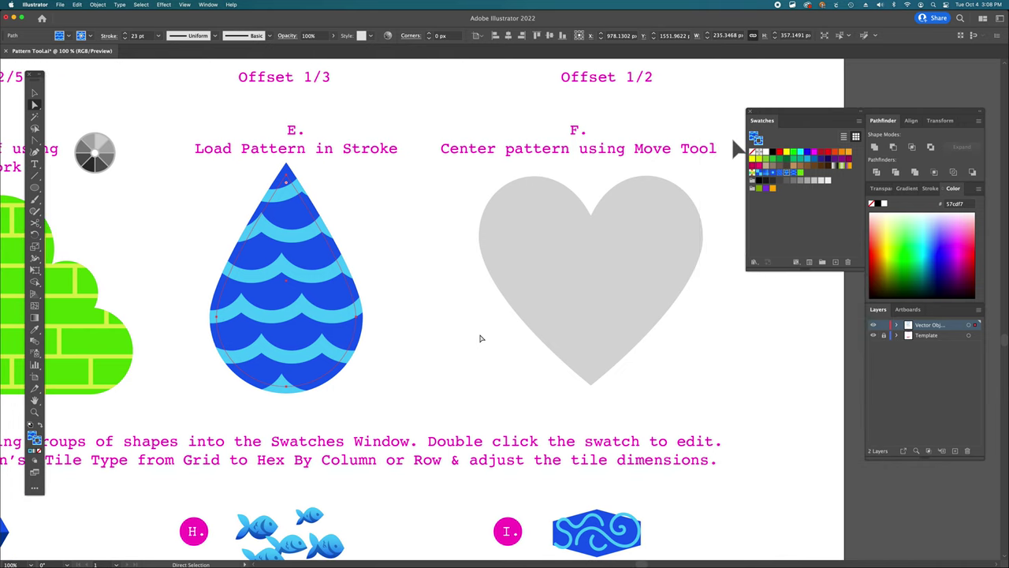
scroll(481, 338, "right", 7)
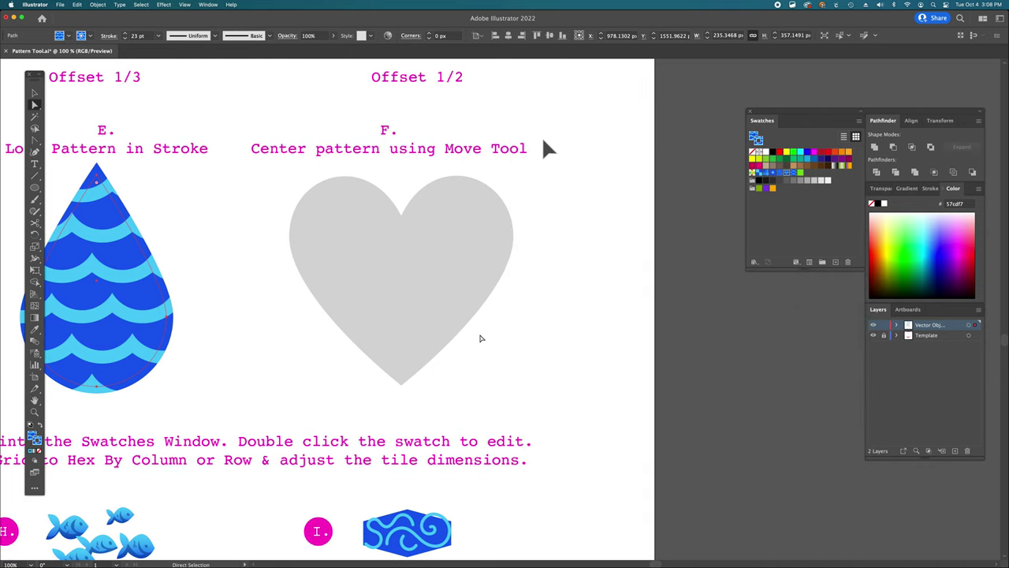
scroll(481, 338, "up", 4)
scroll(481, 338, "up", 2)
left_click(440, 421)
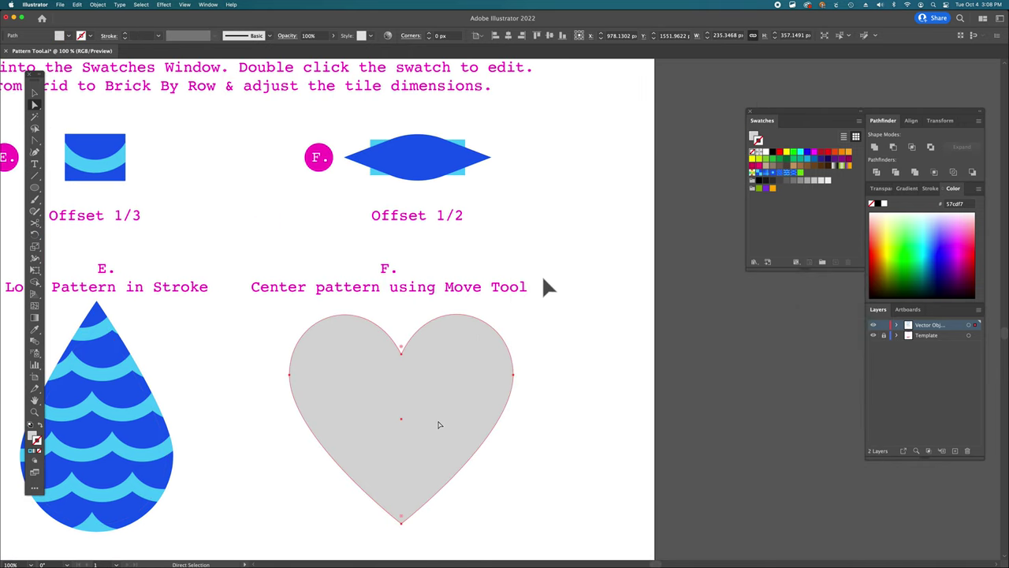
scroll(438, 423, "left", 3)
scroll(439, 424, "down", 2)
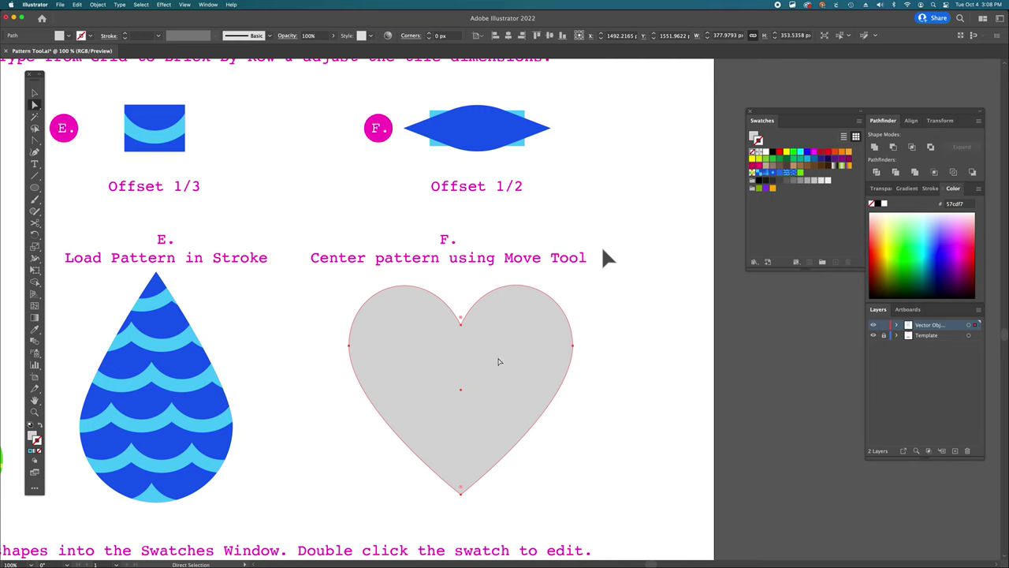
left_click(795, 174)
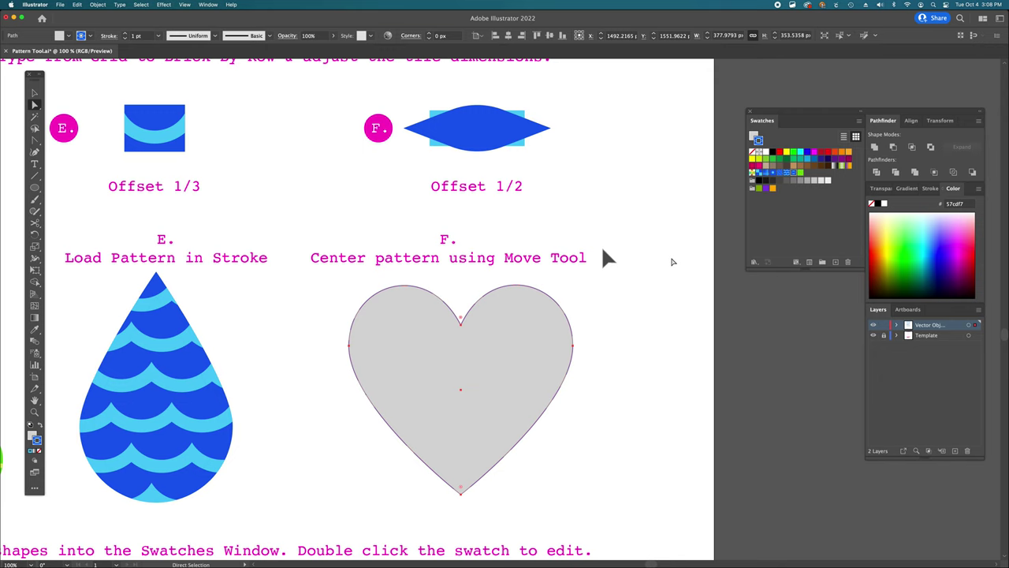
left_click(38, 451)
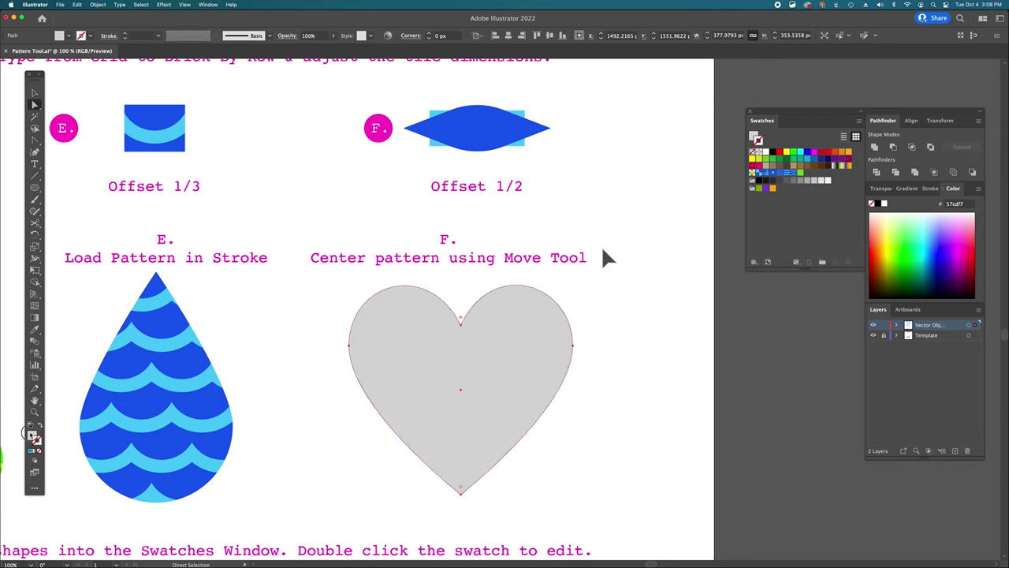
left_click(794, 173)
Step: Try to shift the heart slightly with the Selection tool, and undo the move
scroll(488, 286, "down", 5)
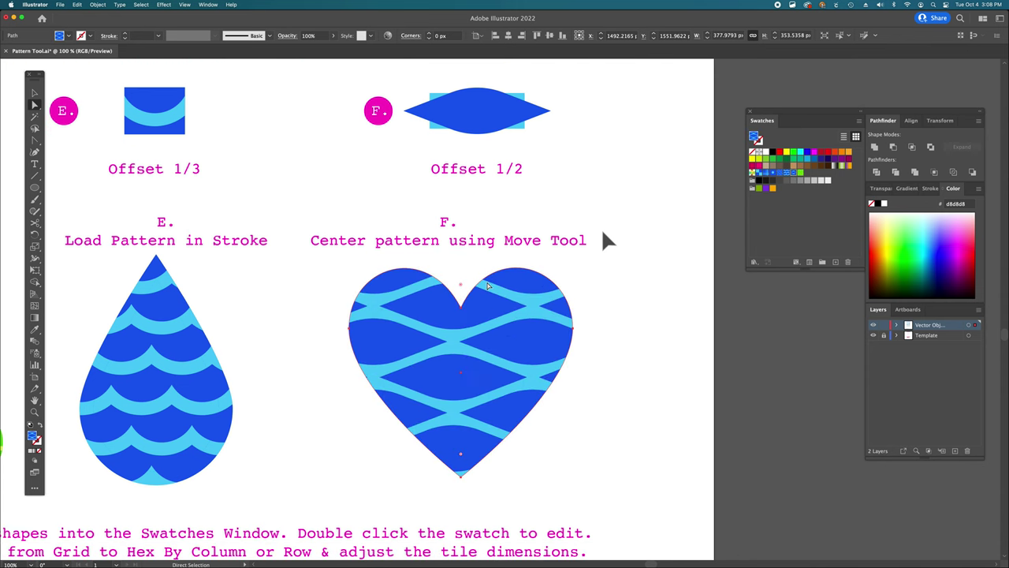
scroll(488, 286, "up", 3)
scroll(488, 286, "up", 2)
scroll(488, 286, "down", 2)
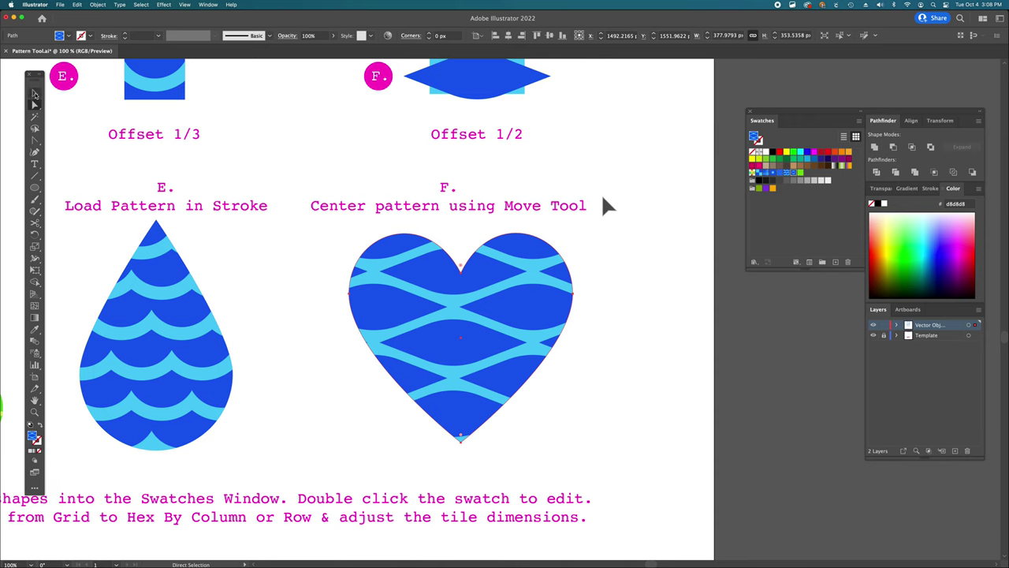
left_click(35, 95)
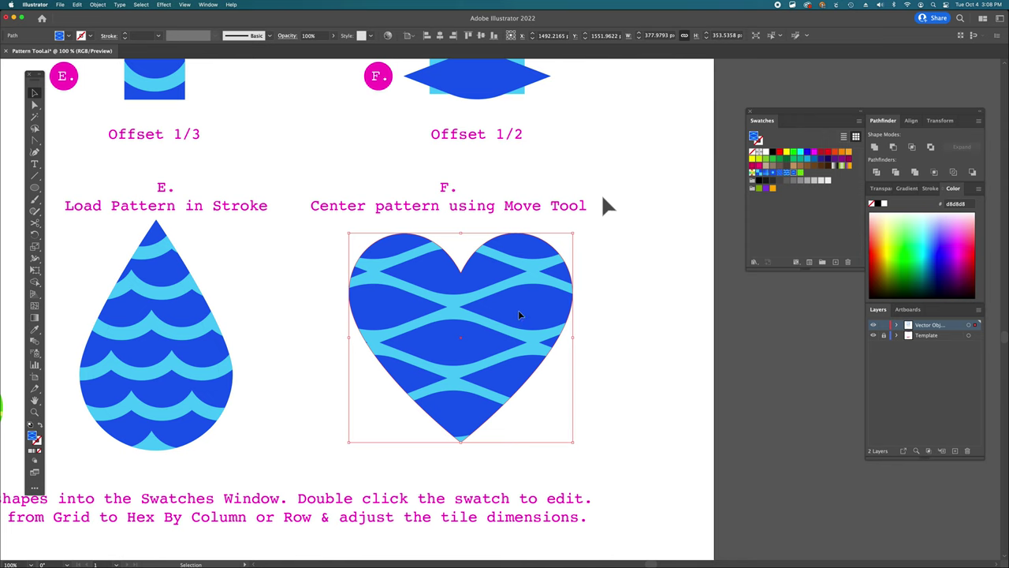
mouse_move(520, 318)
left_mouse_down()
mouse_move(507, 338)
mouse_move(588, 333)
mouse_move(560, 310)
mouse_move(571, 321)
mouse_move(500, 327)
mouse_move(512, 320)
left_mouse_up()
key("super+z")
Step: Open the Move options for the heart and transform only its pattern, not the object
double_click(34, 93)
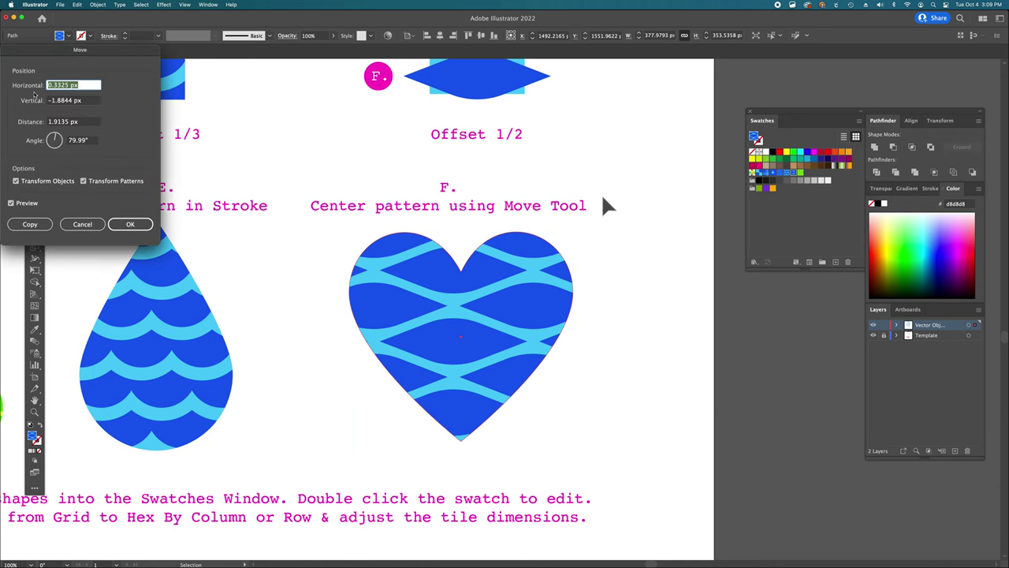
left_click_drag(79, 50, 676, 187)
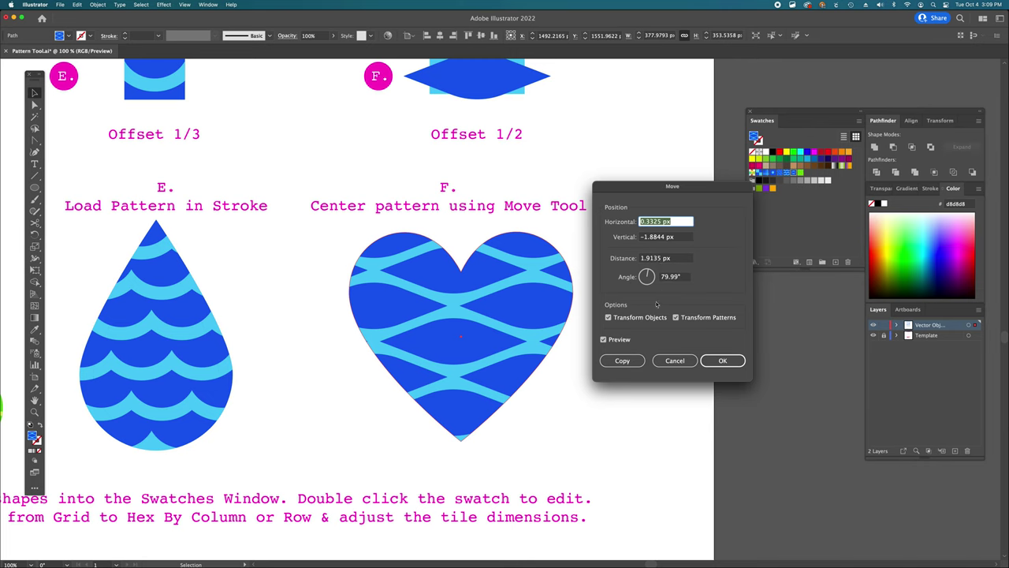
left_click(608, 318)
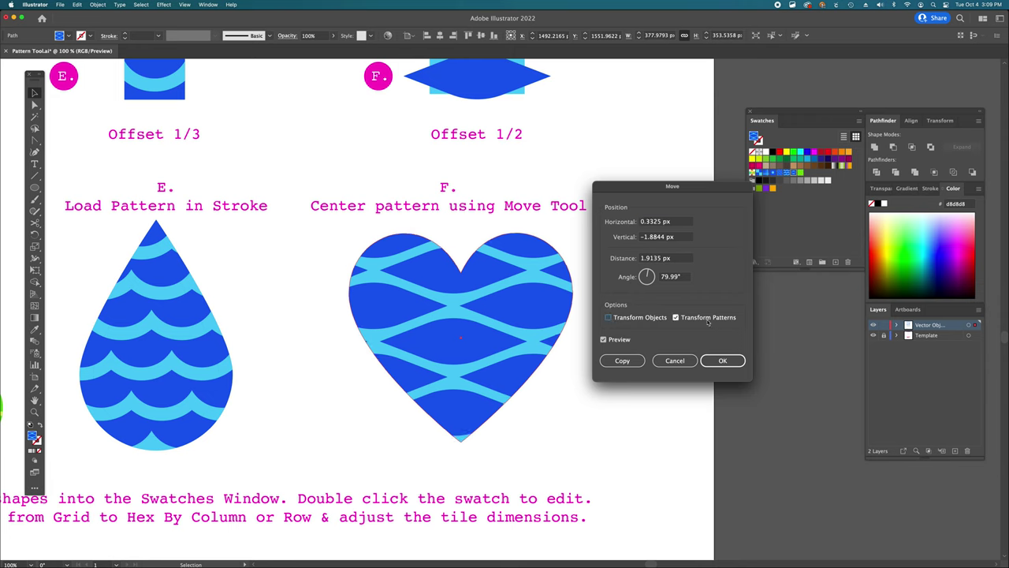
Step: Shift the heart's pattern horizontally by 10 px in the Move options
left_click(657, 222)
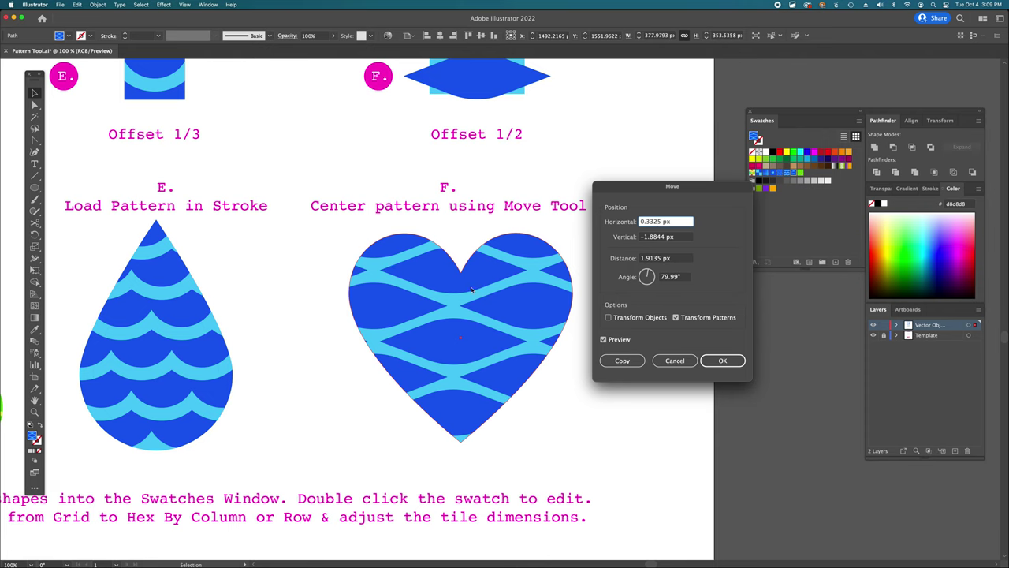
triple_click(650, 222)
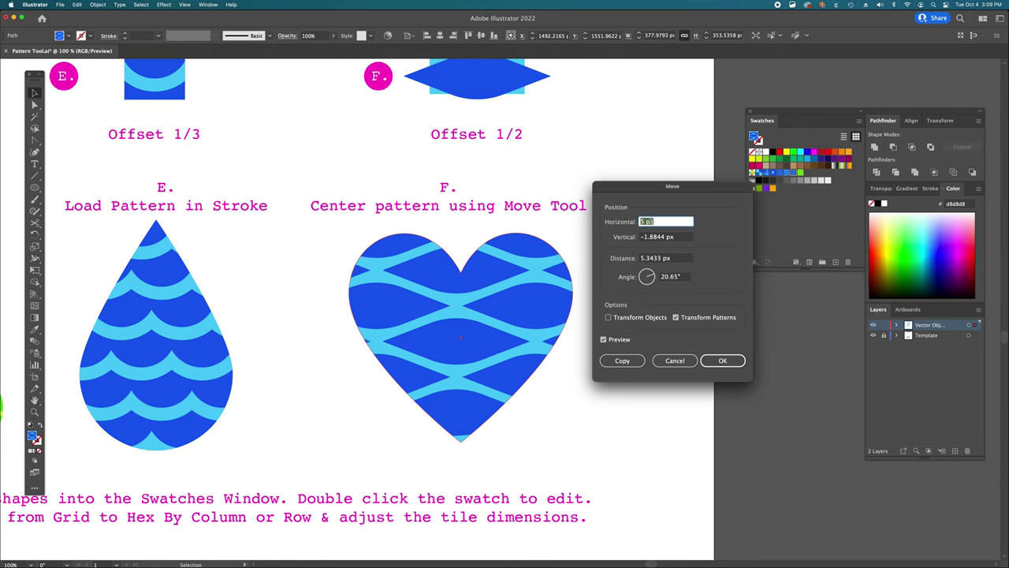
type("10")
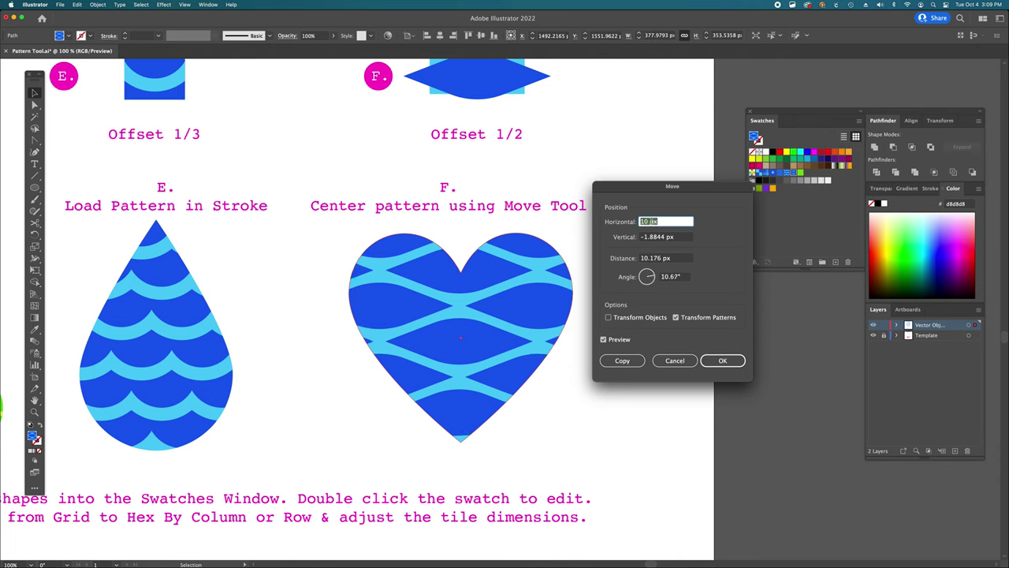
Step: Try a vertical offset of 32 px for the heart's pattern
triple_click(657, 236)
type("13")
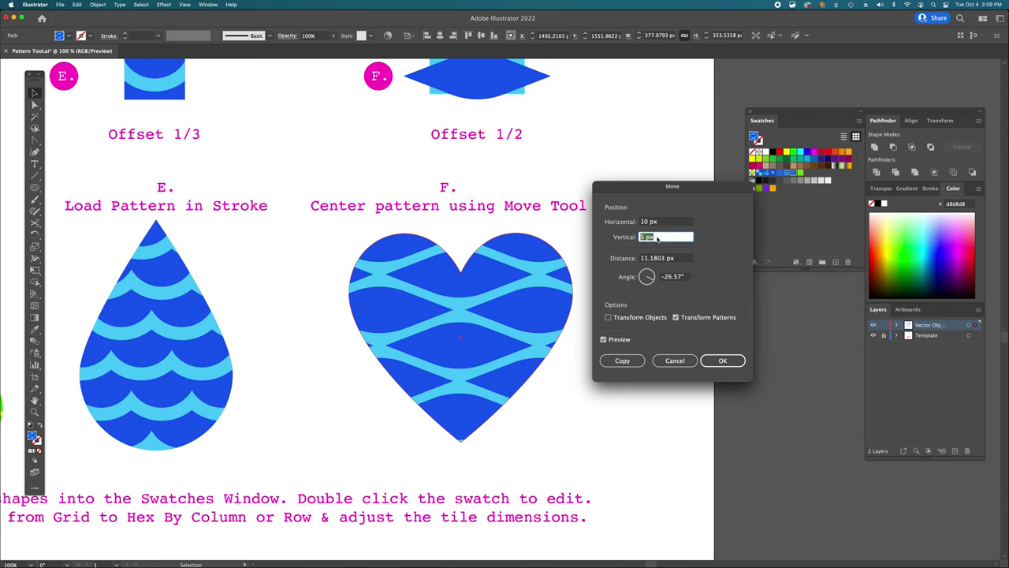
key("Up")
key("Up")
key("Up")
key("Up")
key("Up")
key("Up")
key("Up")
key("Up")
key("Up")
key("Up")
key("Up")
key("Up")
key("Up")
key("Up")
key("Up")
key("Up")
key("Up")
key("Up")
key("Up")
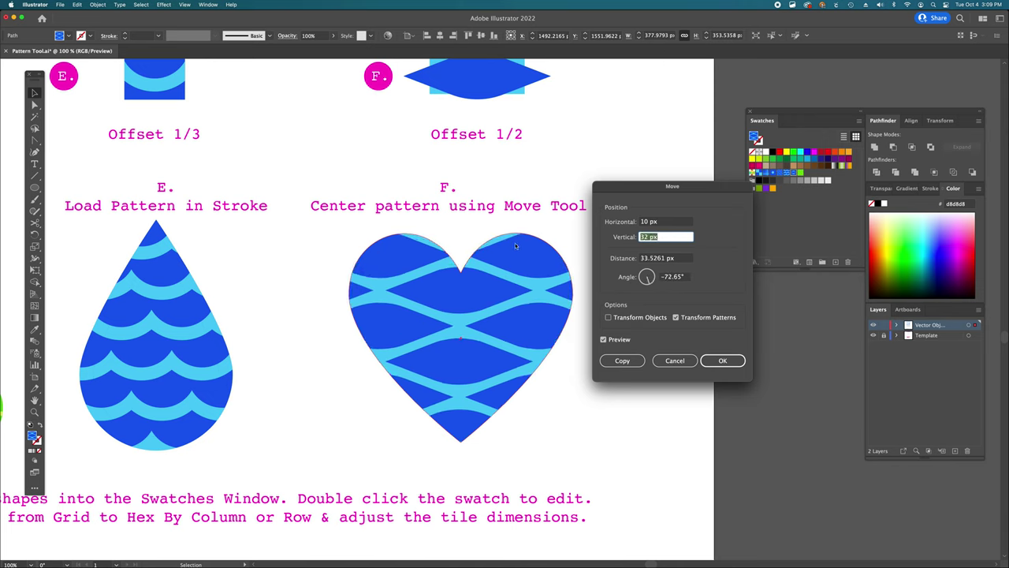
Step: Set the vertical offset of the heart's pattern to 8 px
triple_click(650, 237)
type("21")
key("Down")
key("Down")
key("Down")
key("Down")
key("Down")
key("Down")
key("Down")
key("Down")
key("Down")
key("Down")
key("Down")
key("Down")
key("Down")
key("Down")
key("Down")
key("Down")
key("Down")
key("Down")
key("Down")
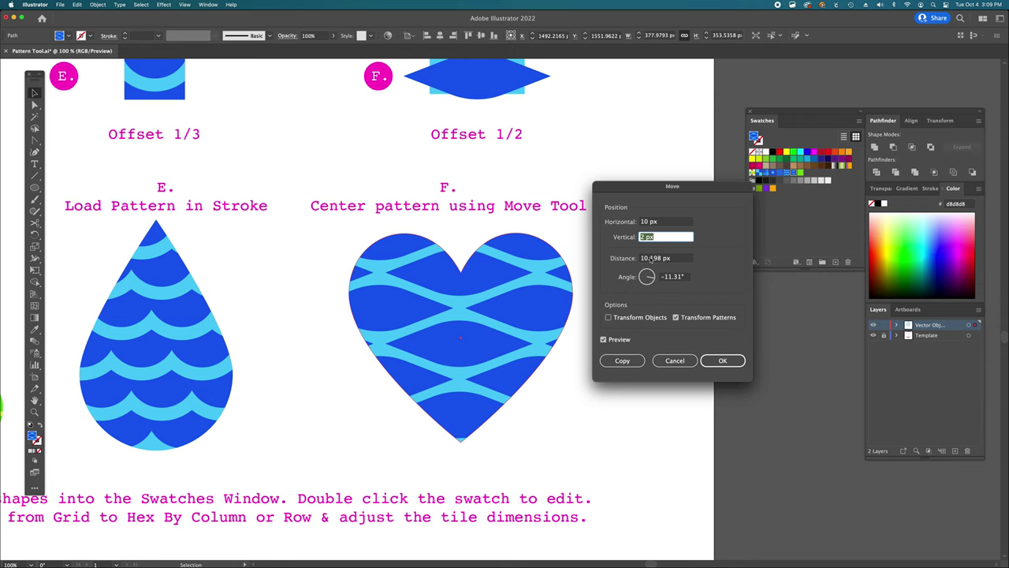
key("Up")
key("Up")
key("Up")
key("Up")
key("Up")
key("Up")
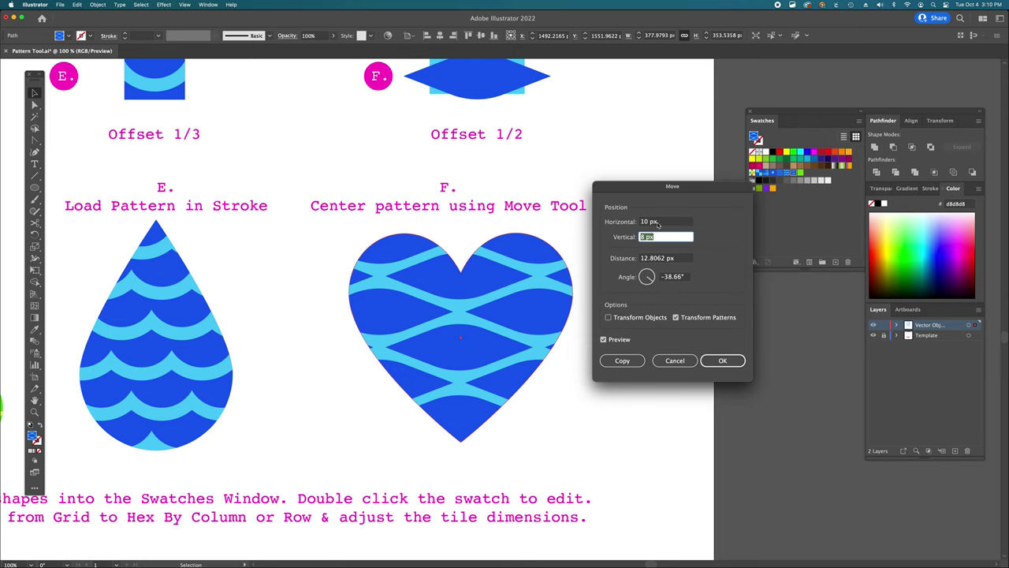
Step: Set the pattern's horizontal offset to 12 px, apply the move and deselect the heart
left_click(657, 221)
key("Up")
key("Up")
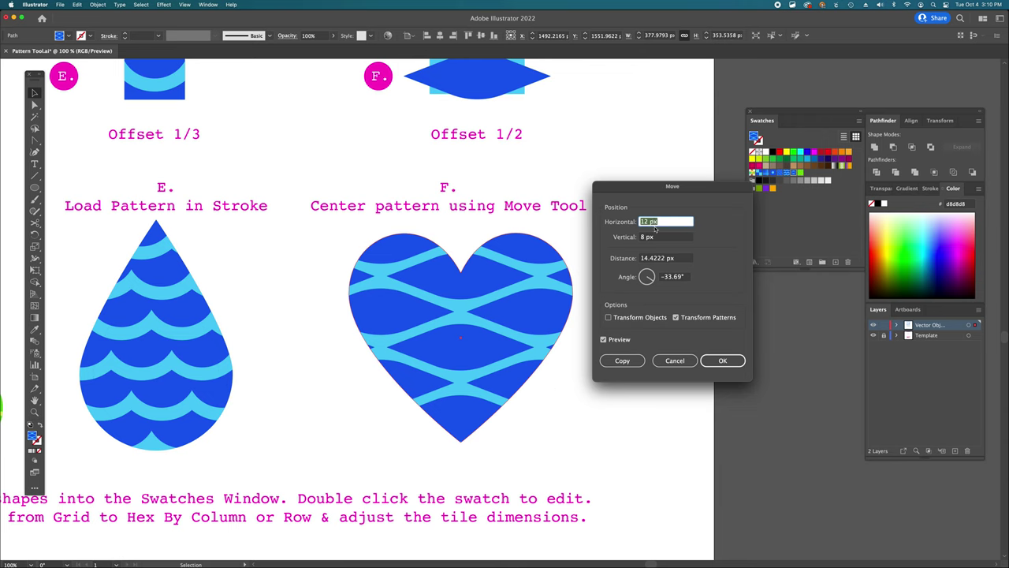
left_click(724, 361)
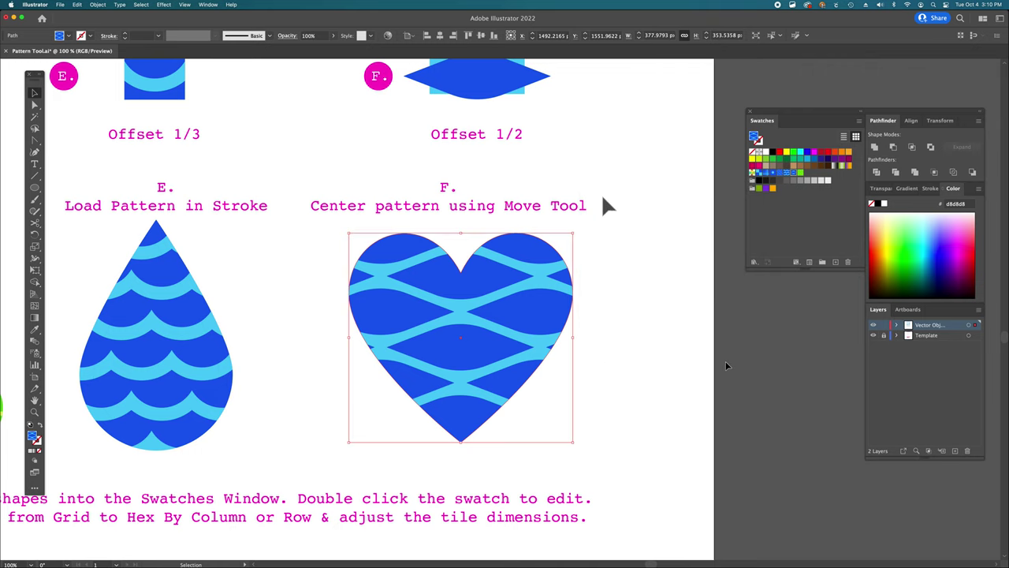
left_click(629, 412)
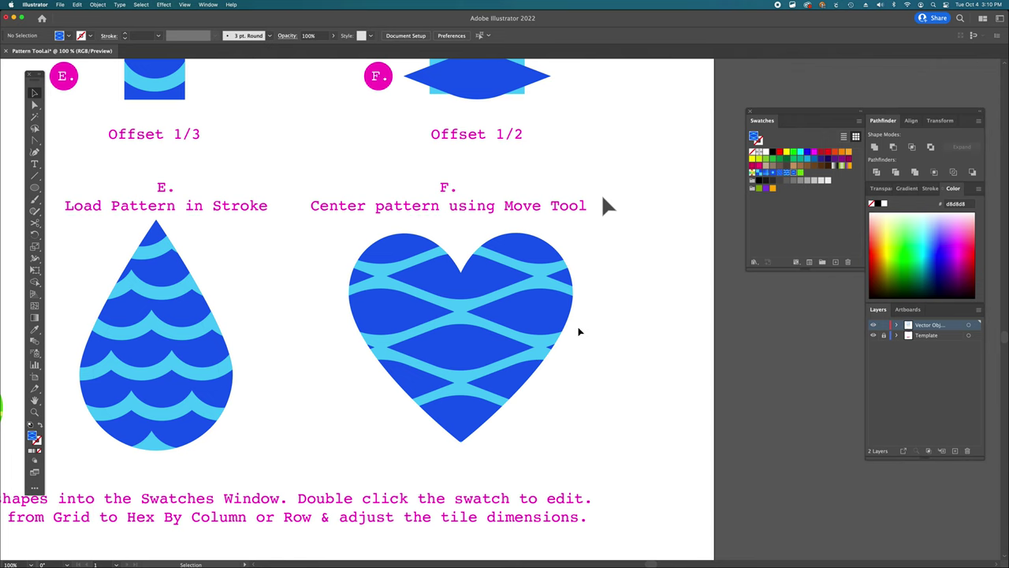
Step: Add the cube G, fish H and swirl hexagon I artwork to the Swatches as separate patterns, and clear the selection
scroll(578, 332, "left", 10)
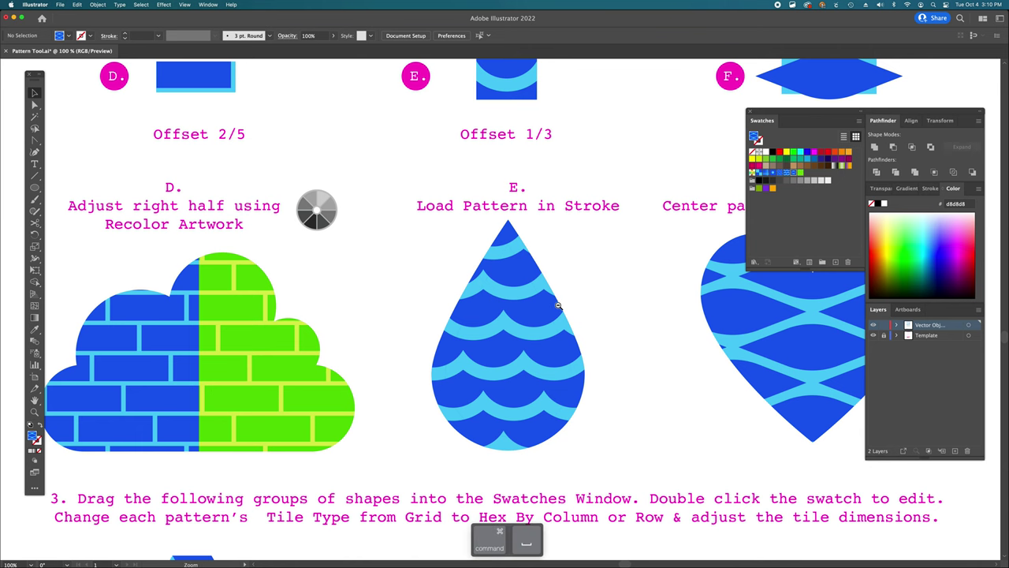
left_click(512, 315, "alt")
scroll(511, 315, "down", 4)
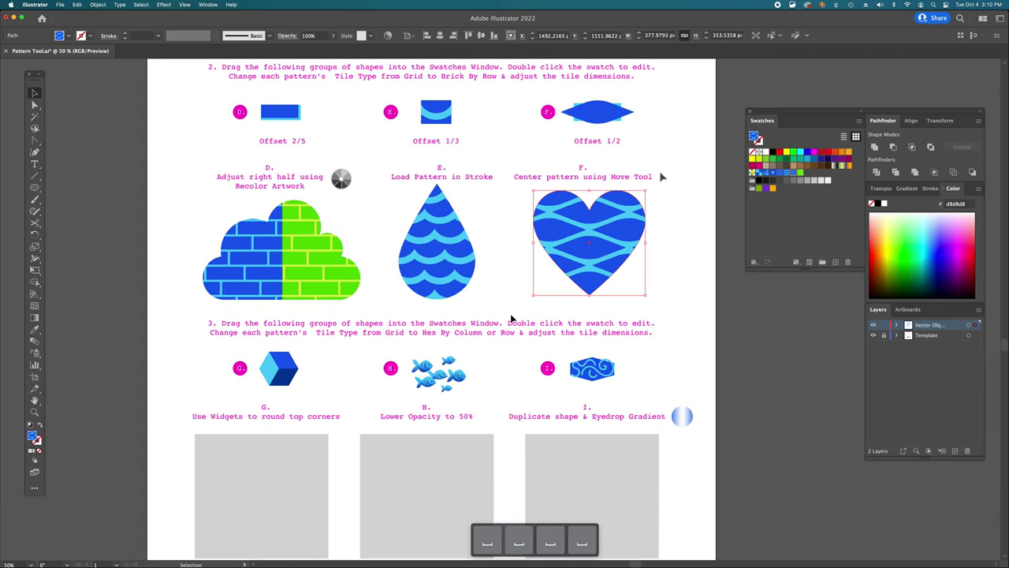
scroll(511, 317, "down", 4)
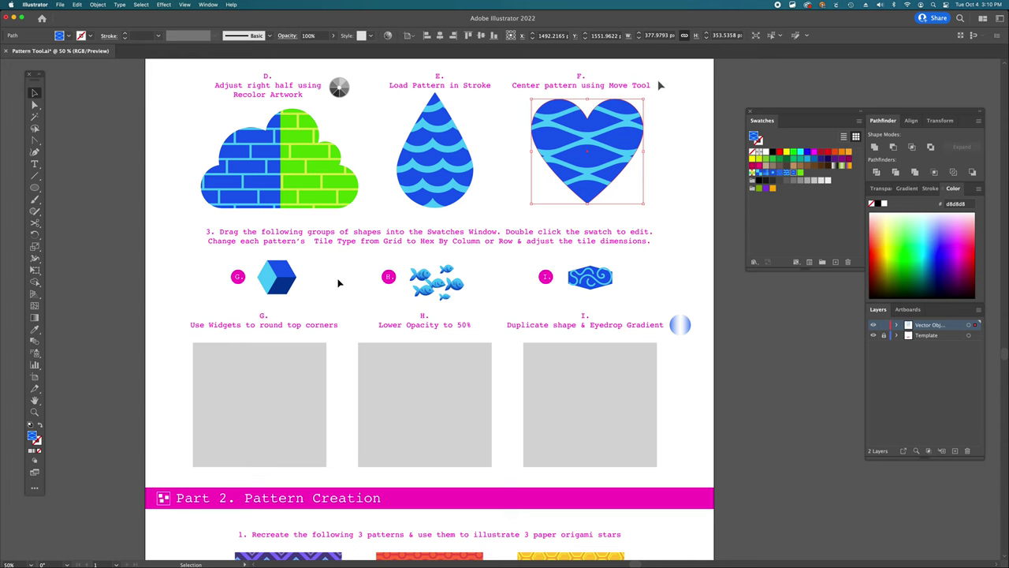
left_click(303, 288)
left_click(274, 276)
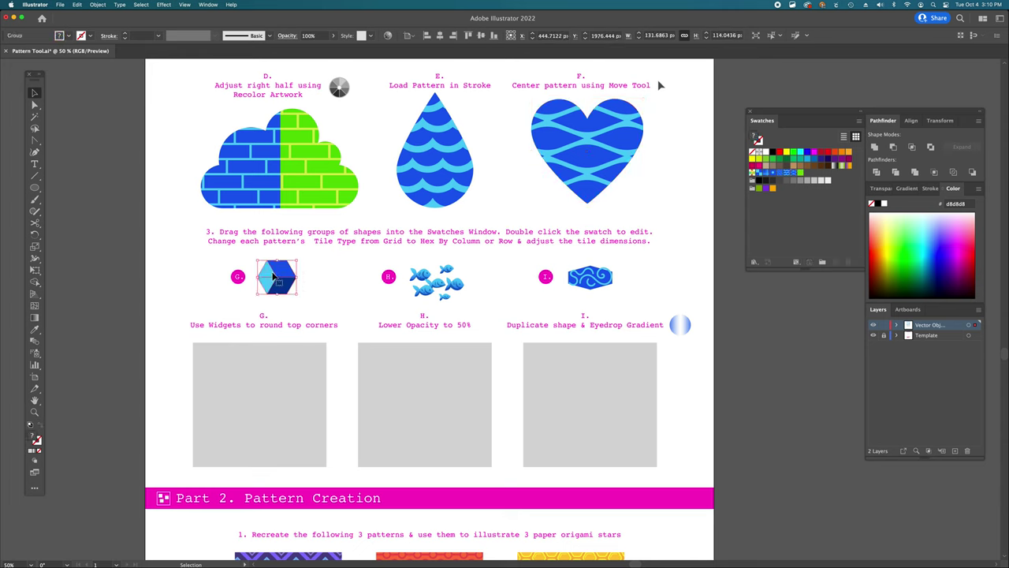
left_click_drag(274, 276, 808, 173)
left_click(436, 296)
left_click_drag(434, 298, 741, 177)
left_click_drag(824, 172, 824, 175)
left_click(580, 290)
left_click_drag(579, 290, 835, 176)
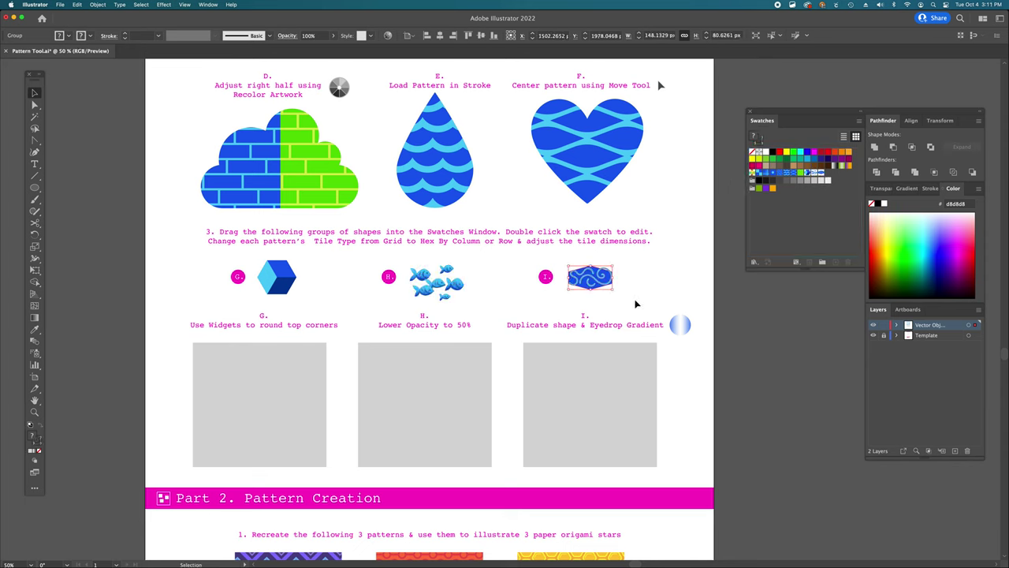
left_click(634, 303)
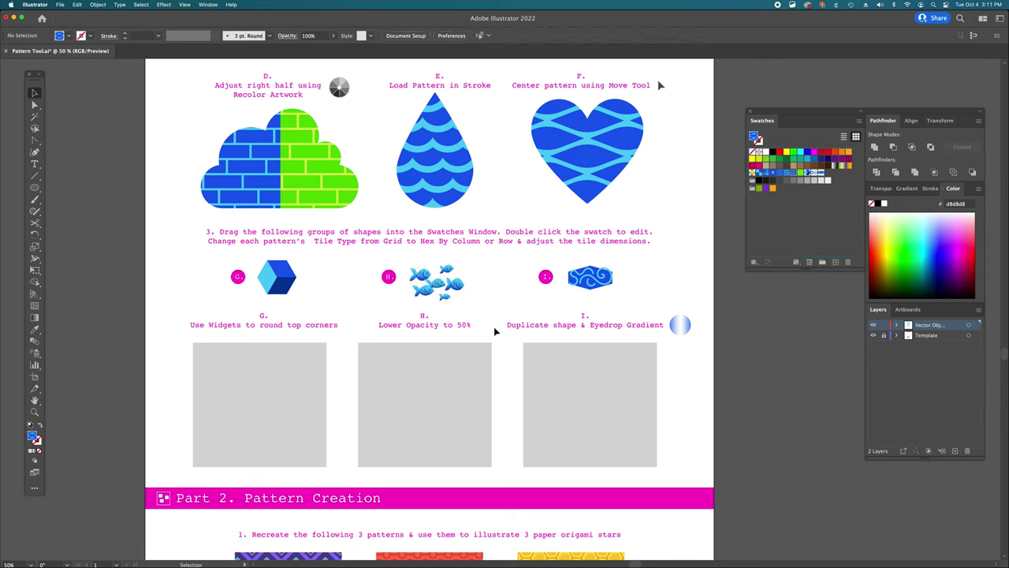
Step: Examine the fills and opacity of the individual fish bodies and details in artwork H using the Group Selection tool
left_click(266, 280)
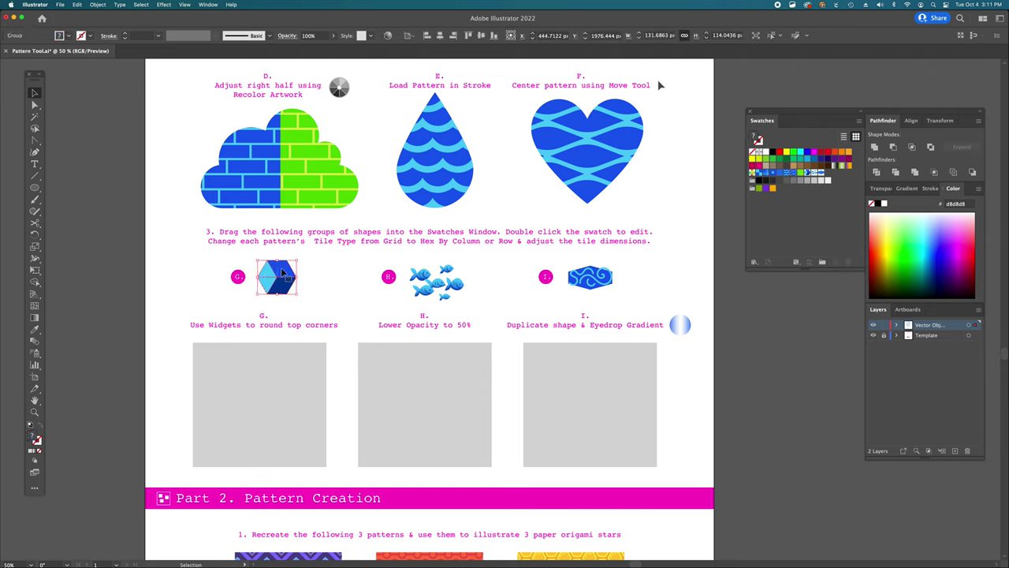
key("super+shift+a")
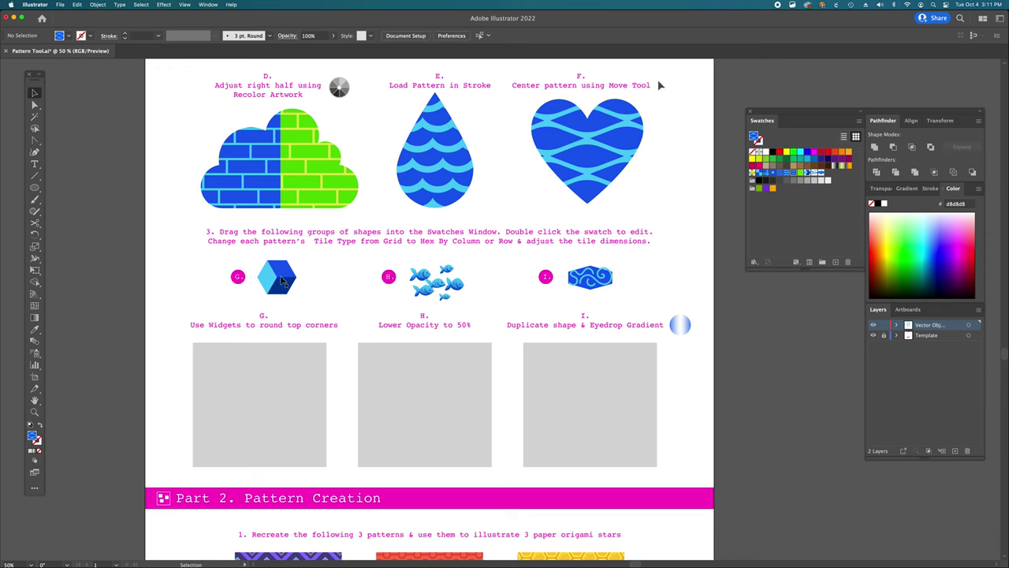
key("super+space")
left_click(452, 301)
left_click(452, 301)
left_click(452, 302)
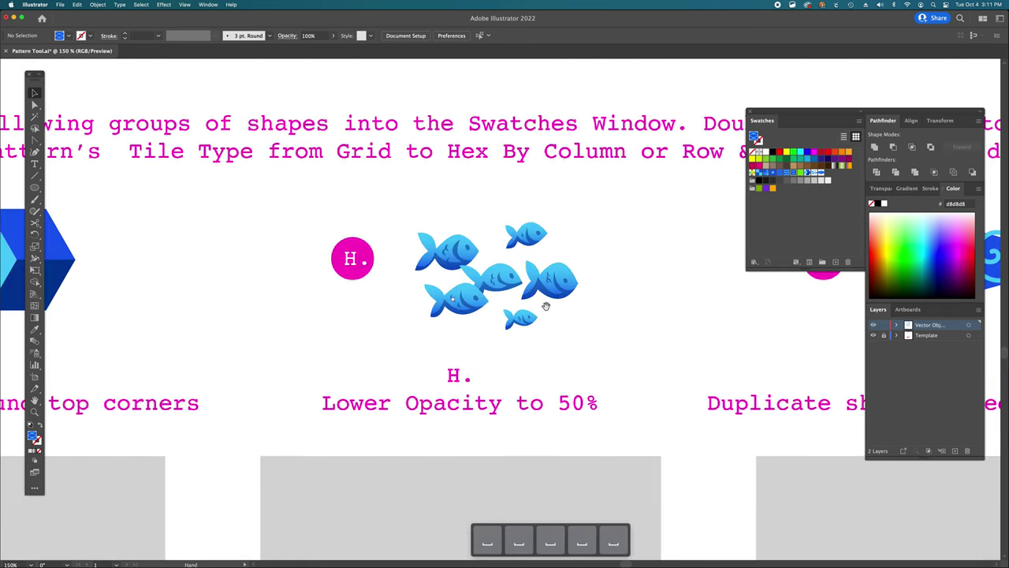
key("a")
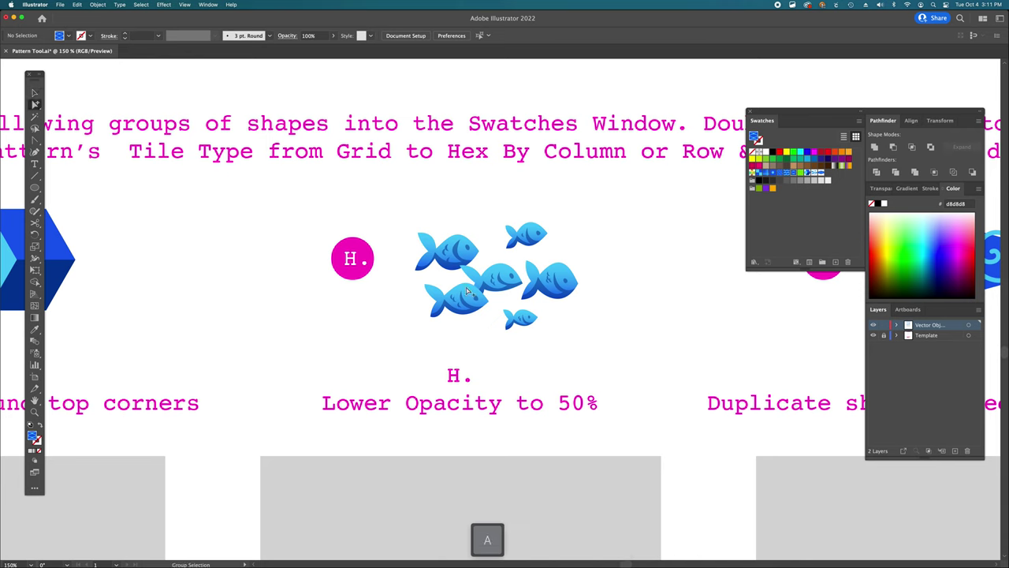
left_click(467, 292)
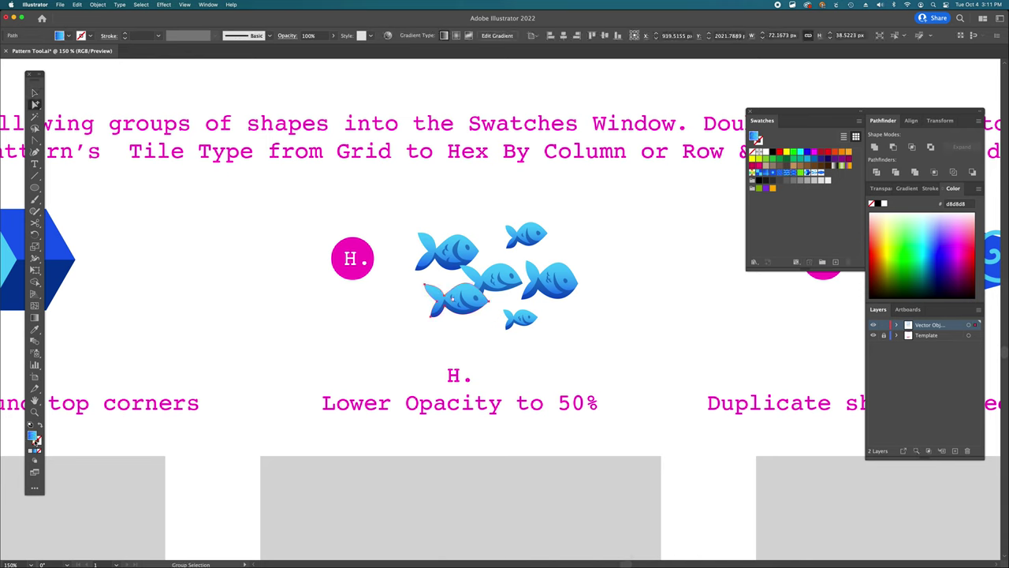
left_click(526, 234)
left_click(463, 258)
left_click(447, 255)
left_click(445, 254)
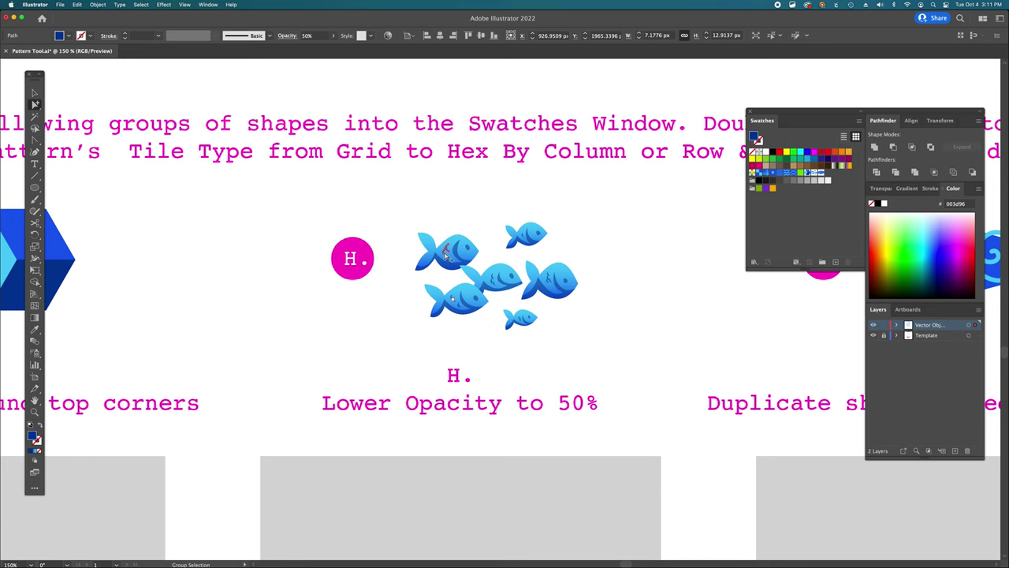
left_click(459, 241)
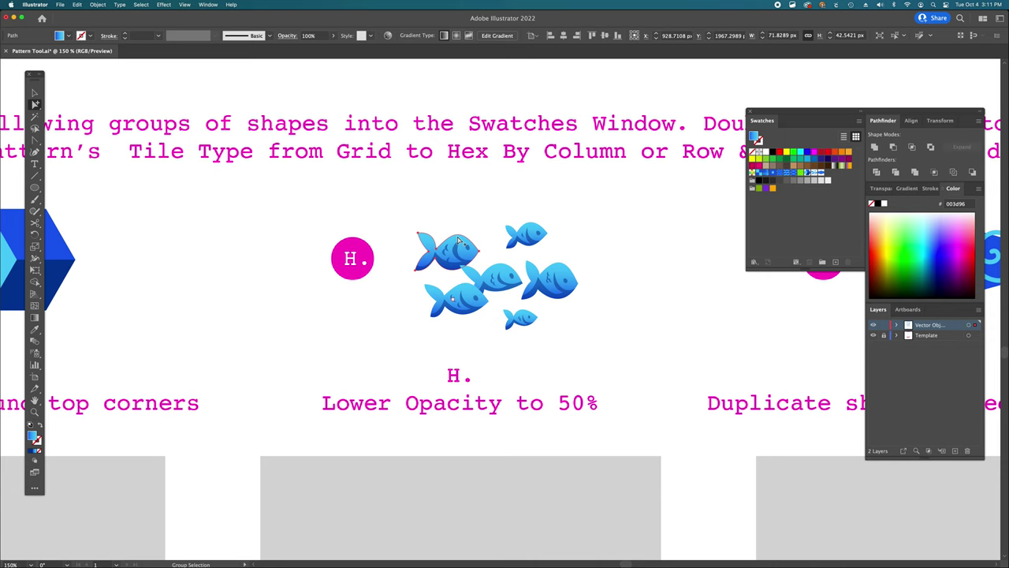
Step: Examine the individual swirl strokes over the hexagon in artwork I, and clear the selection near cube G
scroll(458, 241, "right", 10)
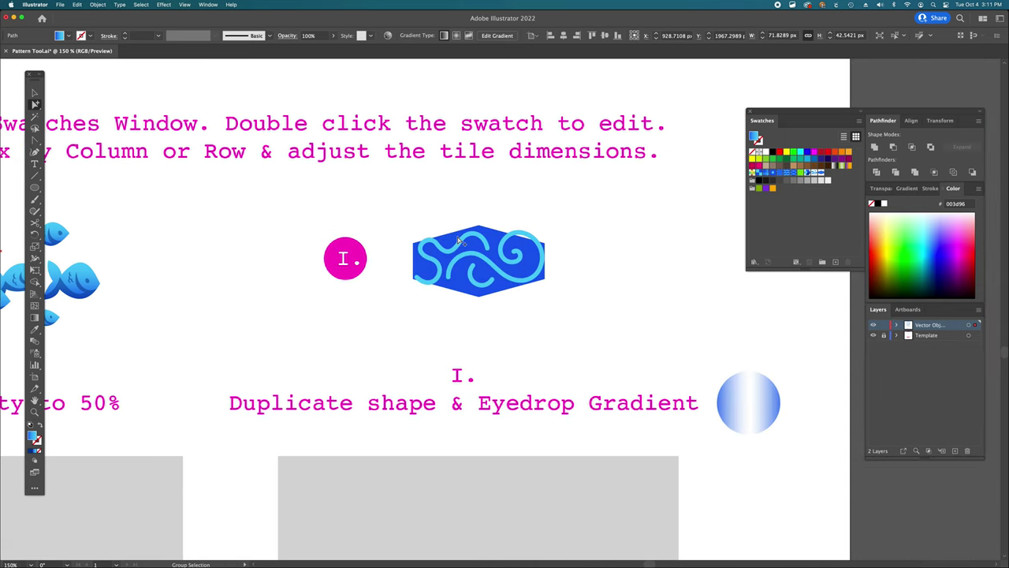
left_click(461, 263)
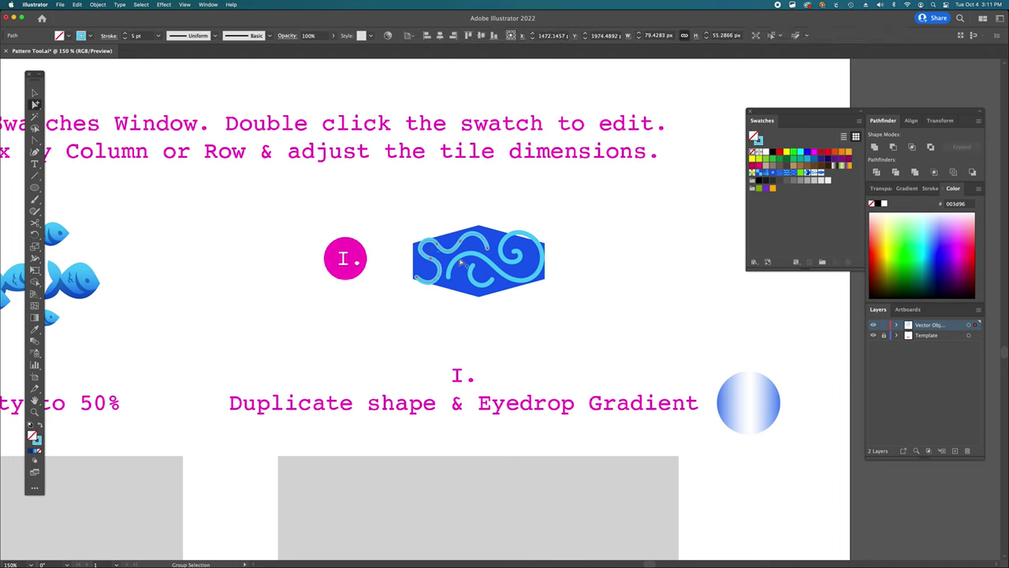
left_click(477, 288)
left_click(480, 240)
left_click(439, 245)
scroll(351, 256, "left", 5)
scroll(353, 256, "left", 13)
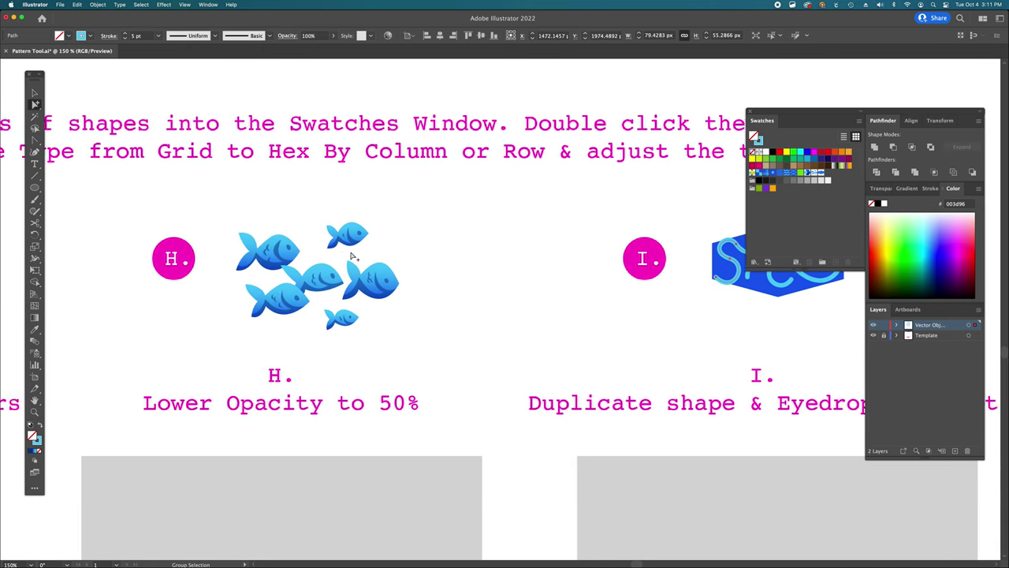
scroll(351, 256, "left", 7)
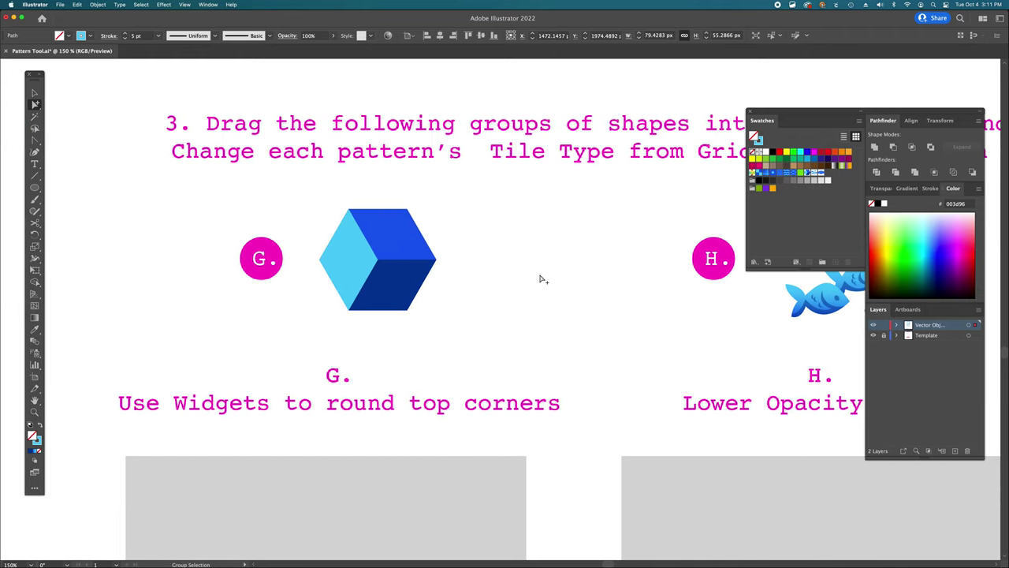
left_click(549, 328)
Step: Open the cube pattern swatch for editing, name it g and set its tile type to Hex by Column
scroll(586, 293, "right", 6)
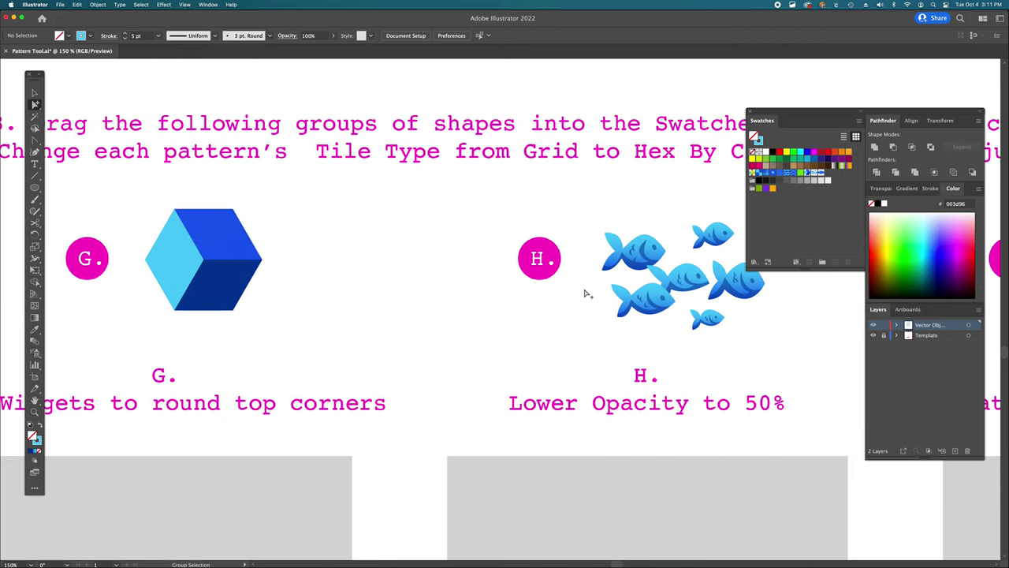
key("super+minus")
key("super+minus")
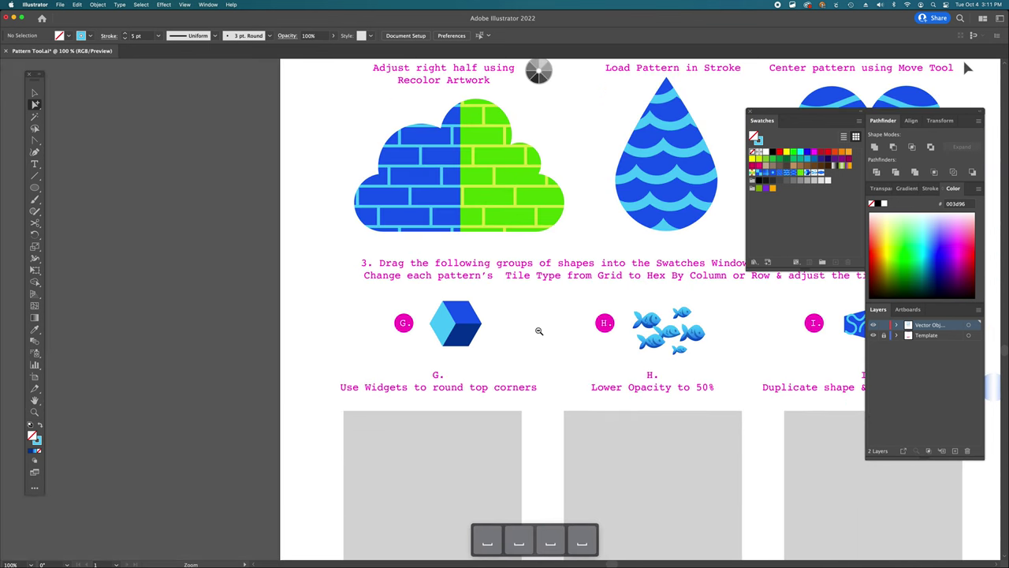
double_click(807, 173)
left_click(150, 184)
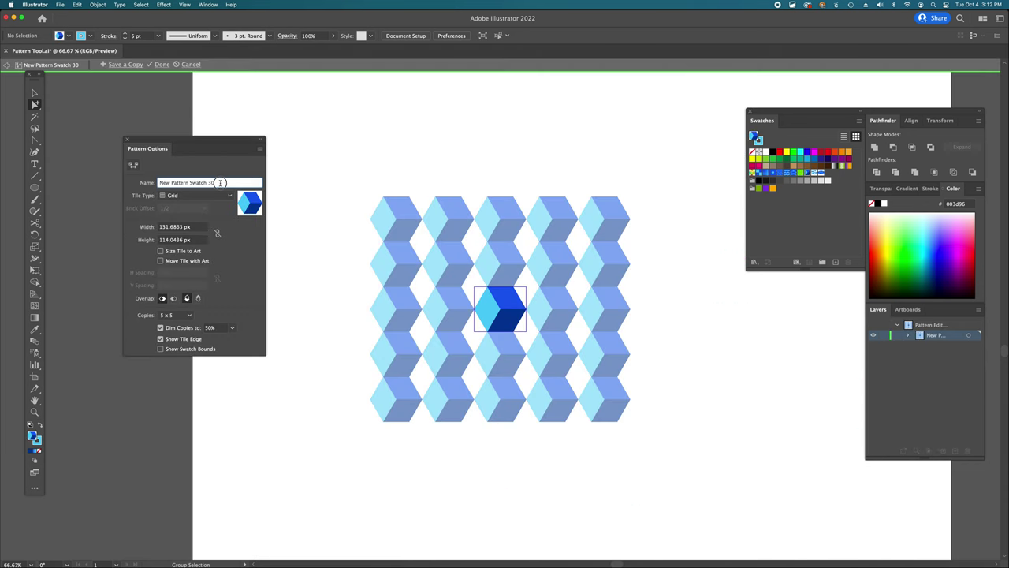
type("g")
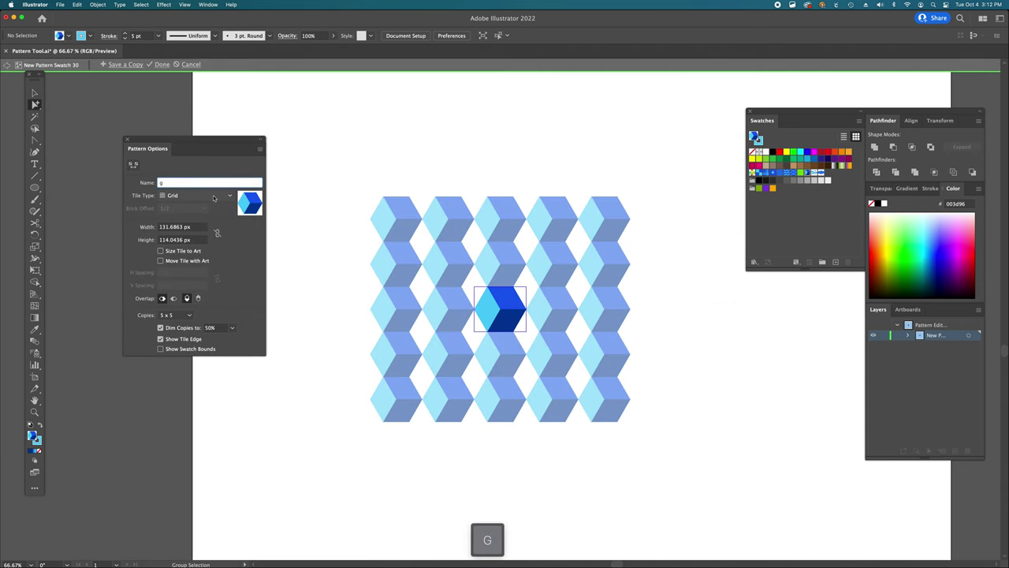
left_click(213, 198)
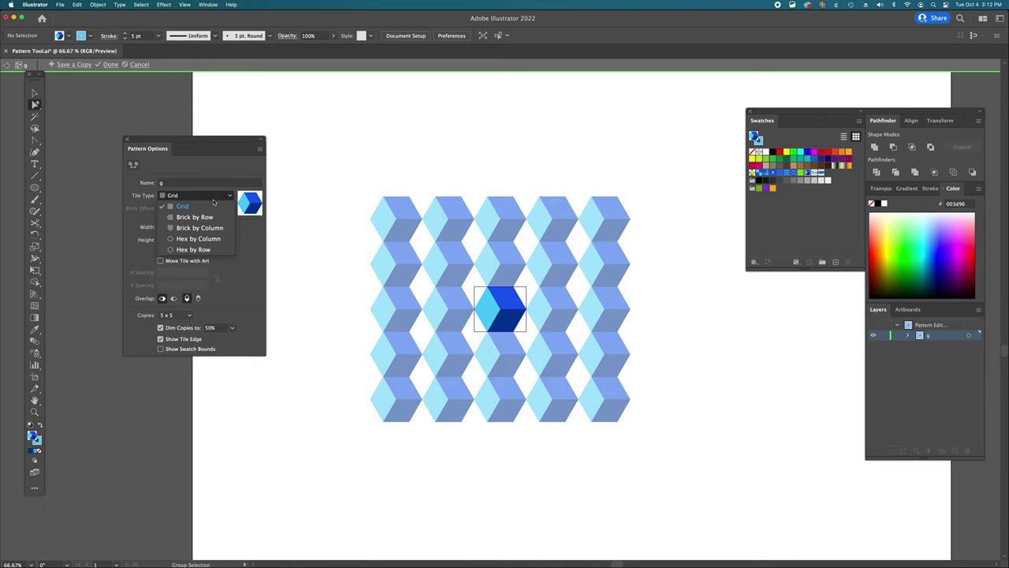
left_click(212, 239)
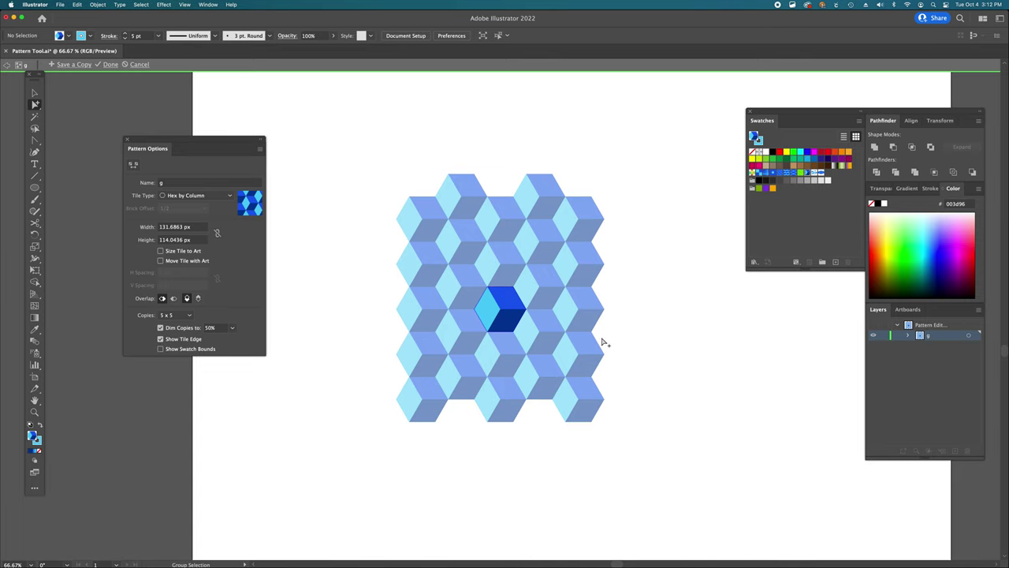
Step: Inspect the hexagonal cube tiling up close and rename the pattern with a capital G
left_click(485, 296, "super")
left_click(521, 331, "super")
left_click(502, 319, "super")
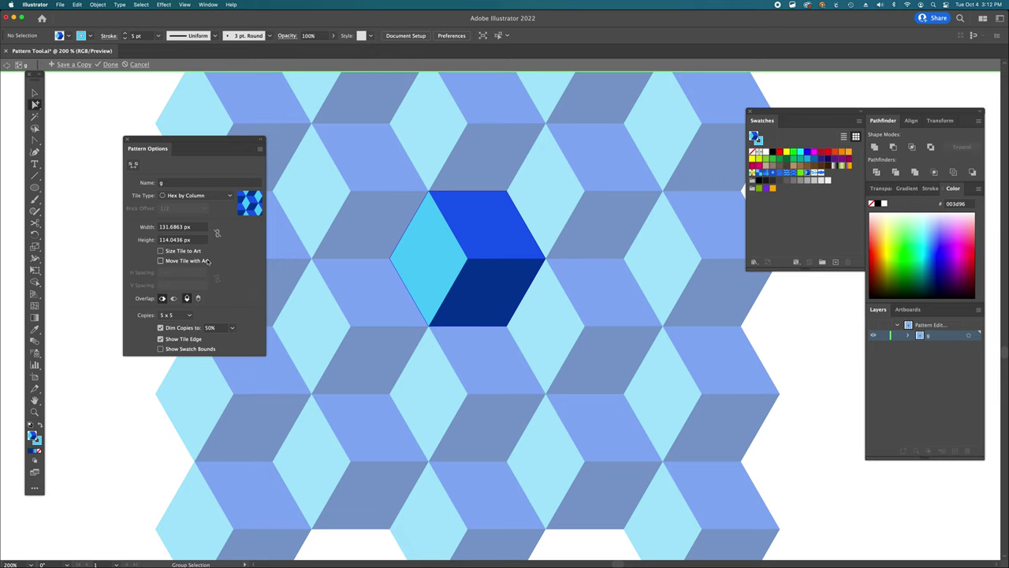
left_click(166, 184)
type("G")
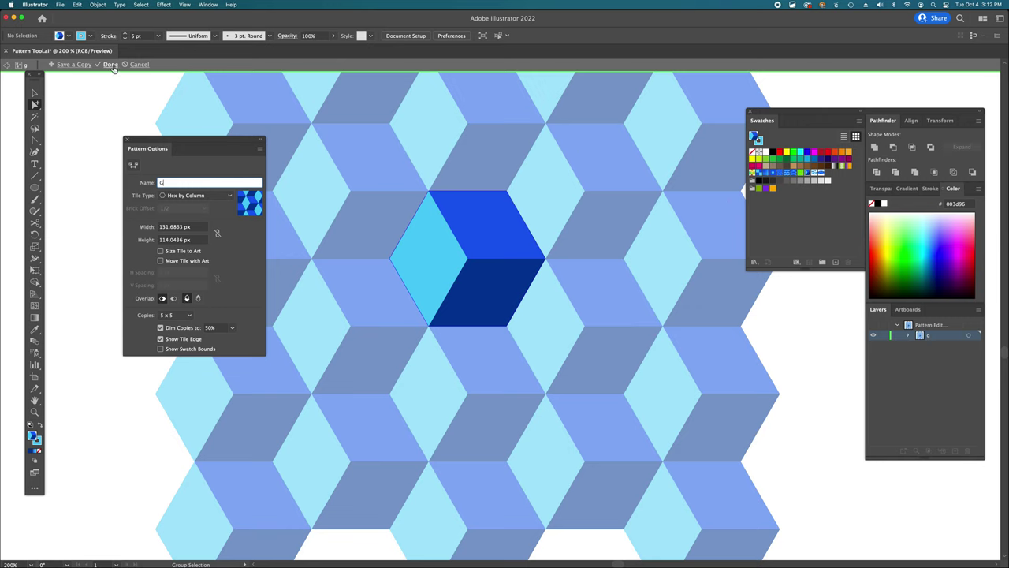
Step: Confirm the name G and leave pattern editing to return to the worksheet
key("Return")
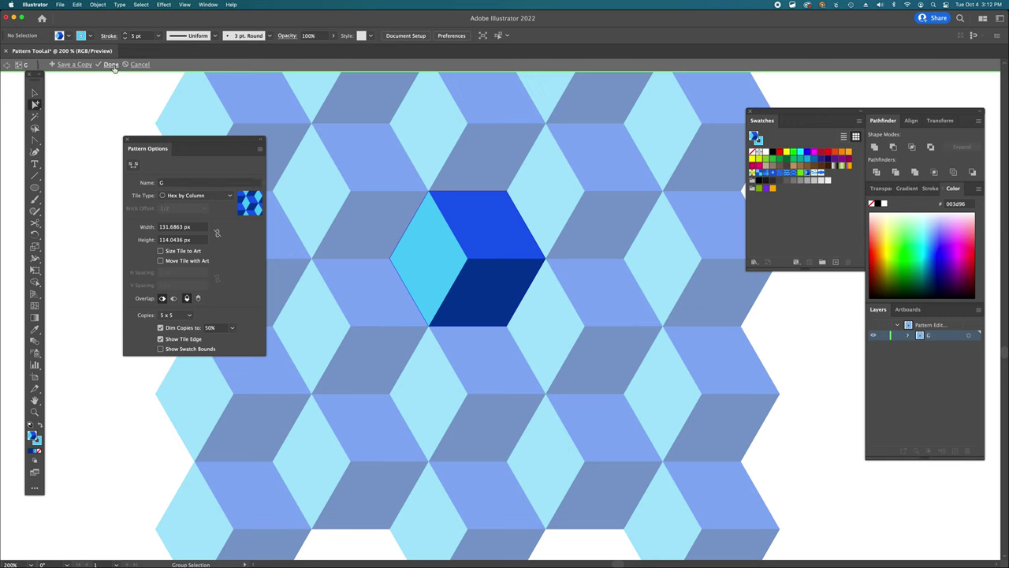
key("Escape")
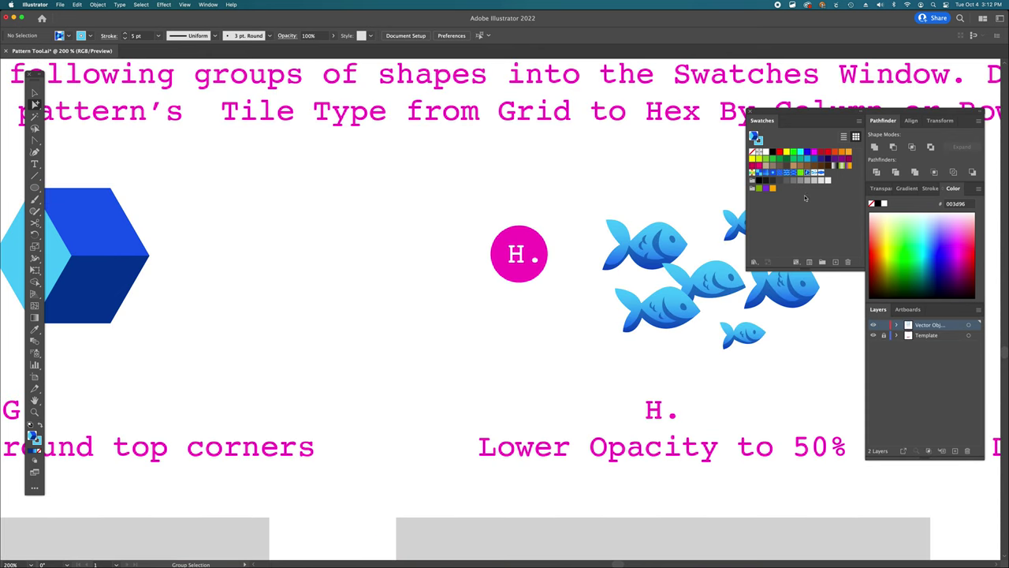
Step: Open the fish pattern swatch for editing, name it H and set its tile type to Hex by Column
left_click(814, 173)
scroll(692, 239, "right", 10)
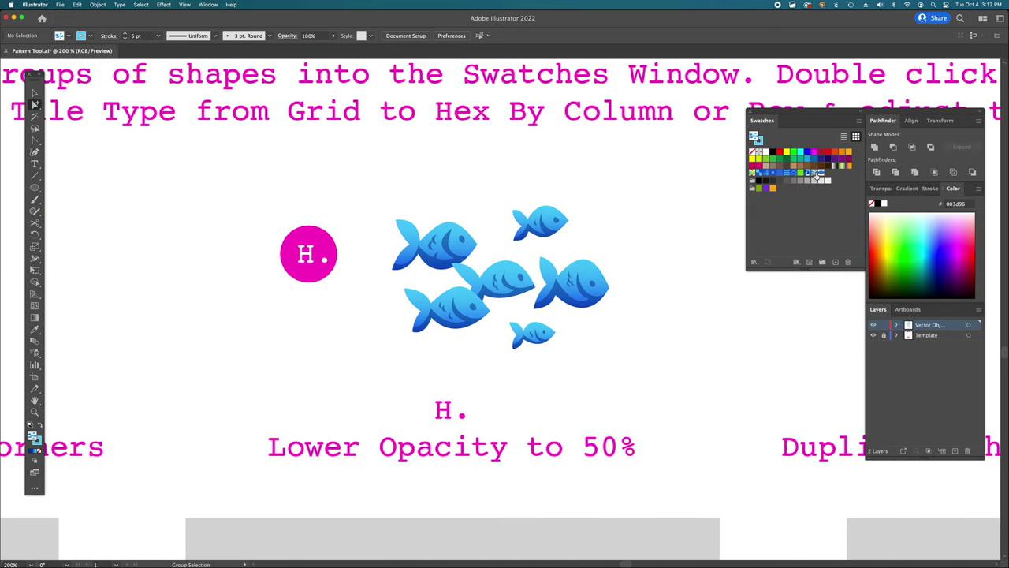
double_click(817, 175)
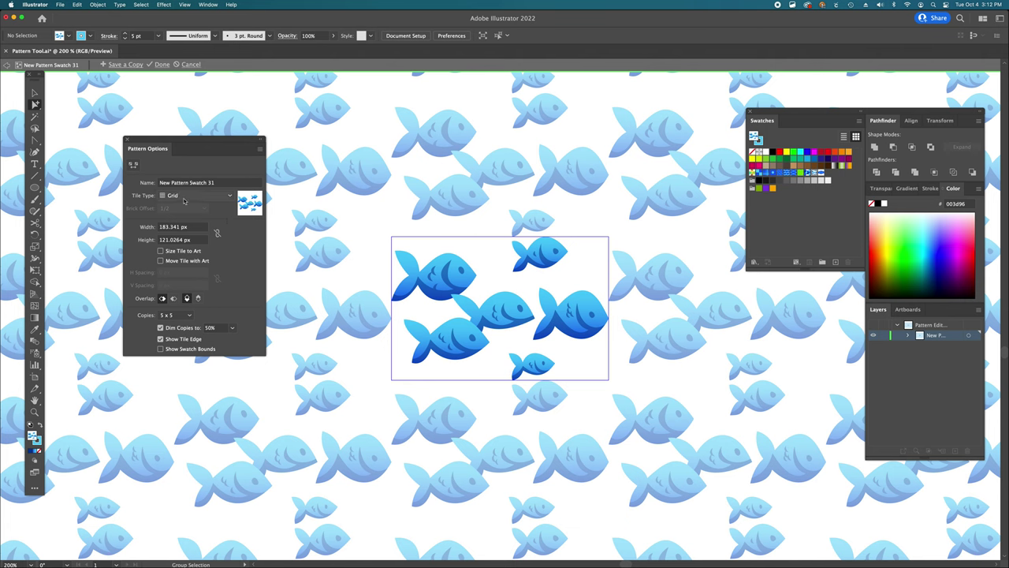
left_click(156, 182)
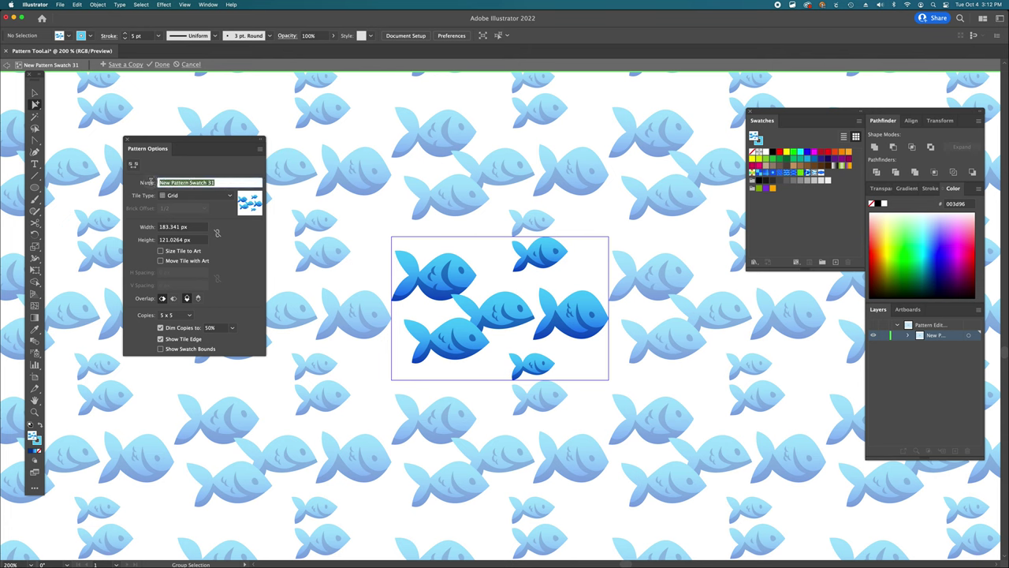
type("H")
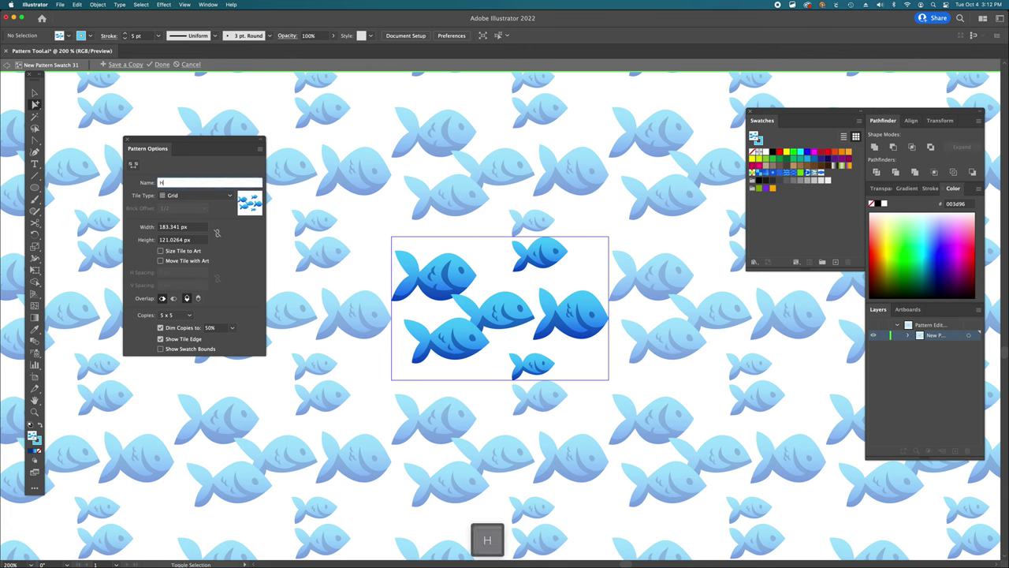
left_click(223, 197)
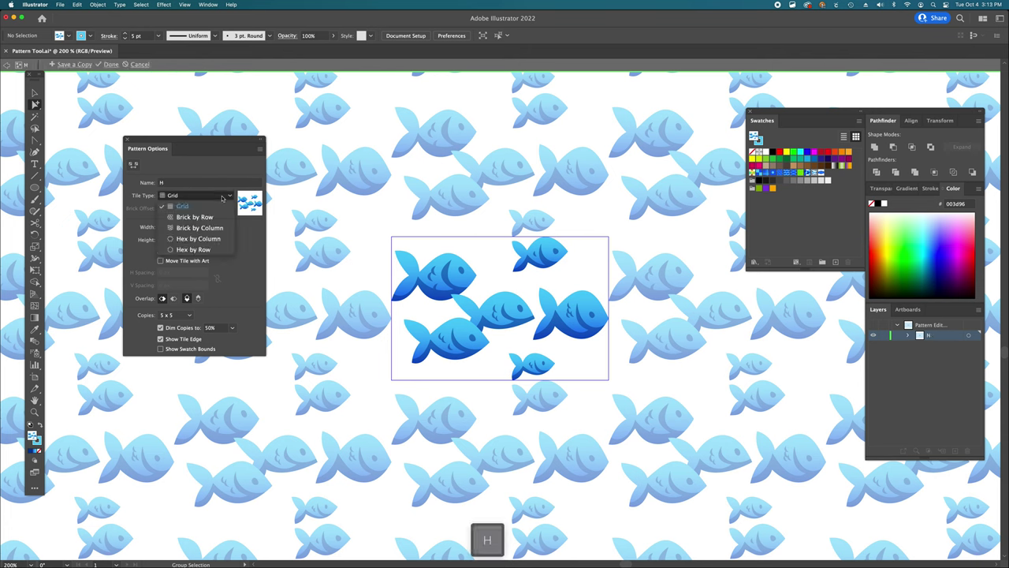
left_click(217, 238)
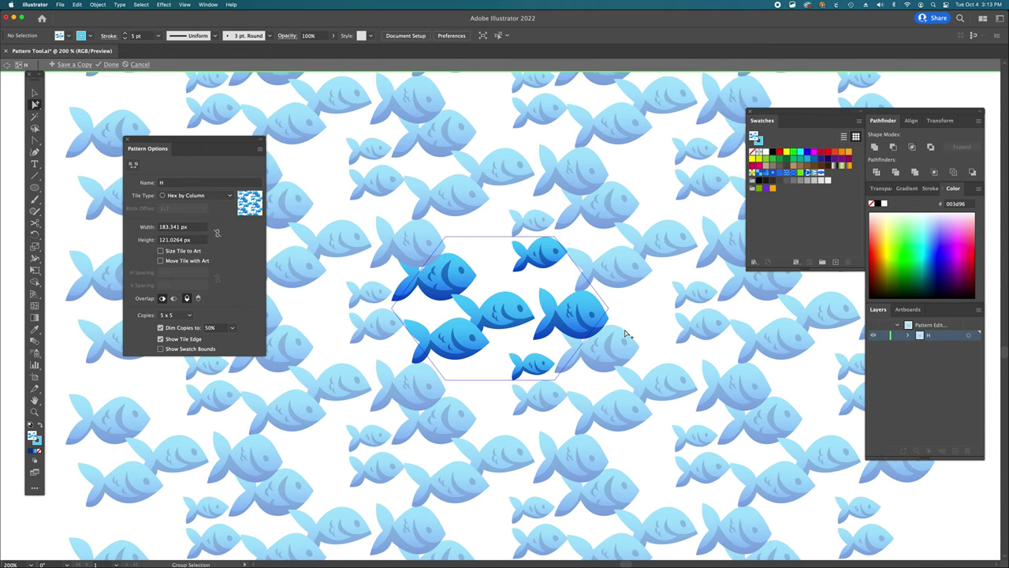
Step: Set the width of the fish pattern's hexagonal tile to 199 px
scroll(573, 314, "down", 2)
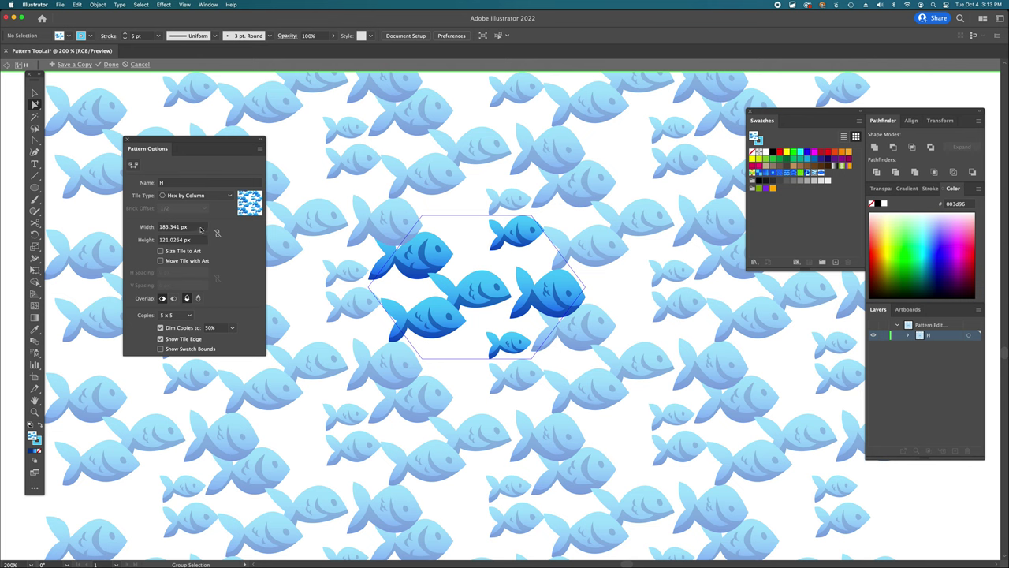
left_click(198, 228)
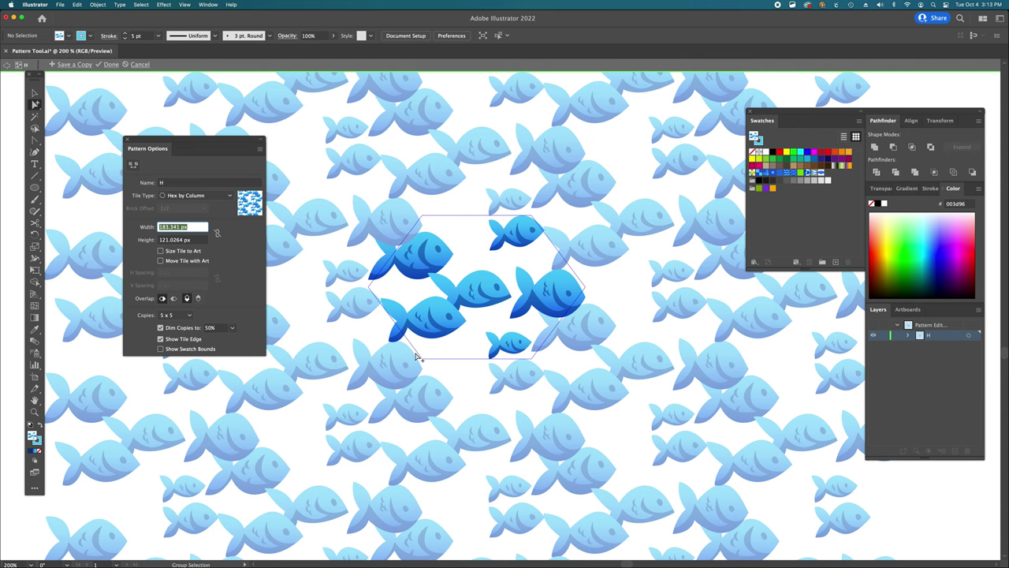
type("189")
key("Return")
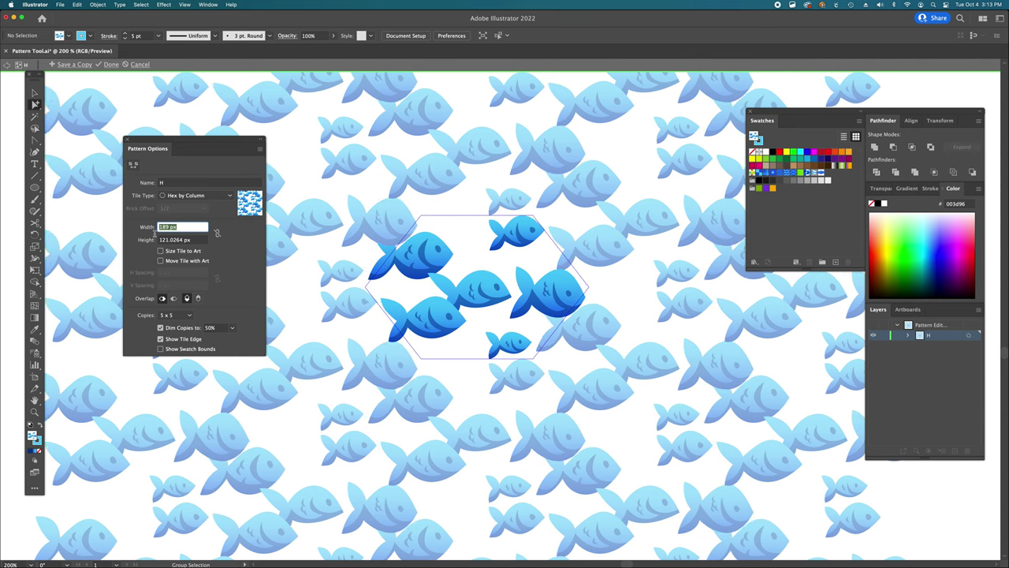
type("199")
key("Return")
Step: Set the height of the fish pattern's hexagonal tile to 174 px
left_click(168, 239)
type("127")
key("Return")
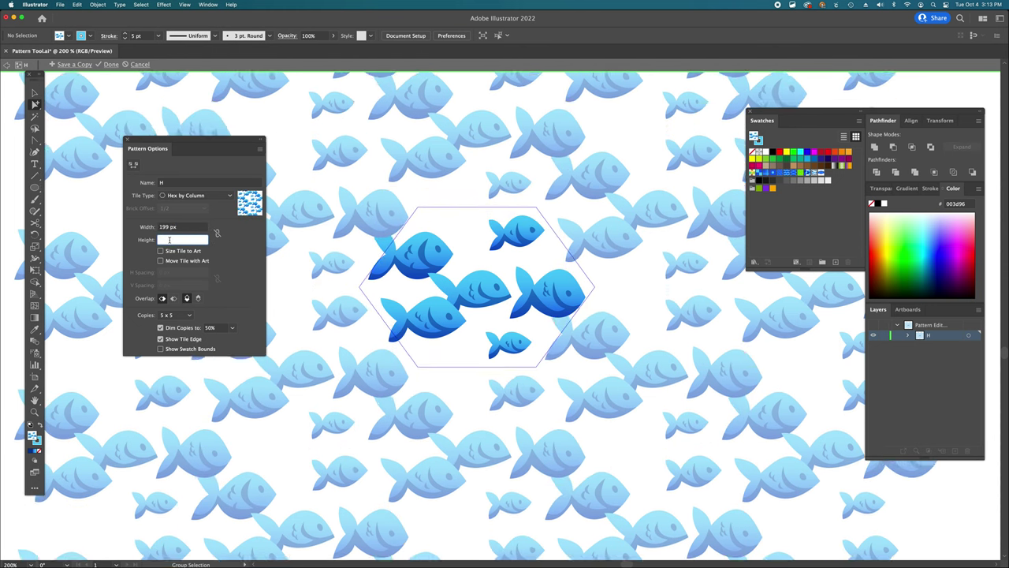
type("170")
key("Return")
key("Up")
key("Up")
key("Up")
key("Up")
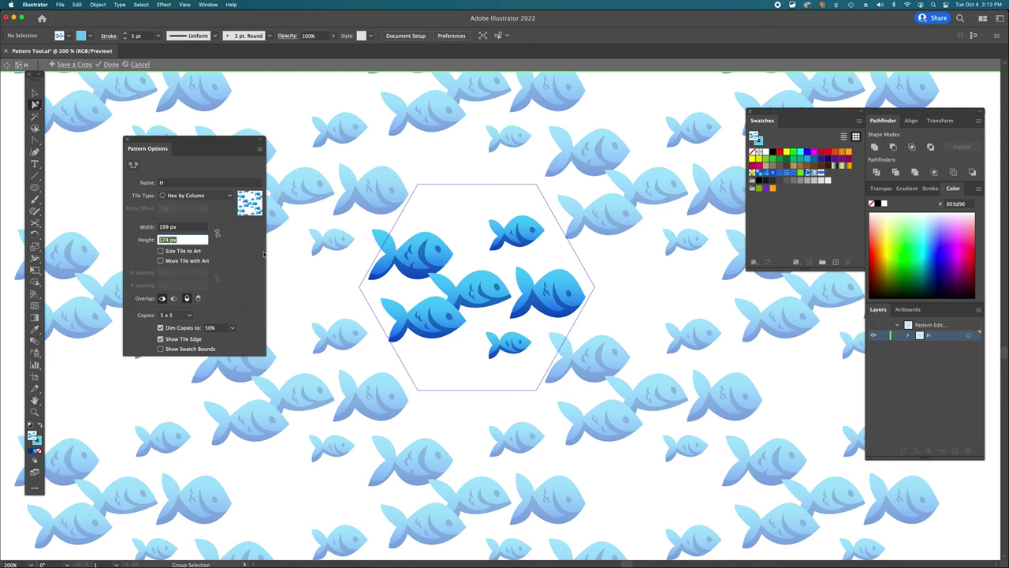
Step: Copy the smallest fish in the tile using the Group Selection tool and place the copy on the hexagon's upper edge
scroll(582, 256, "up", 10)
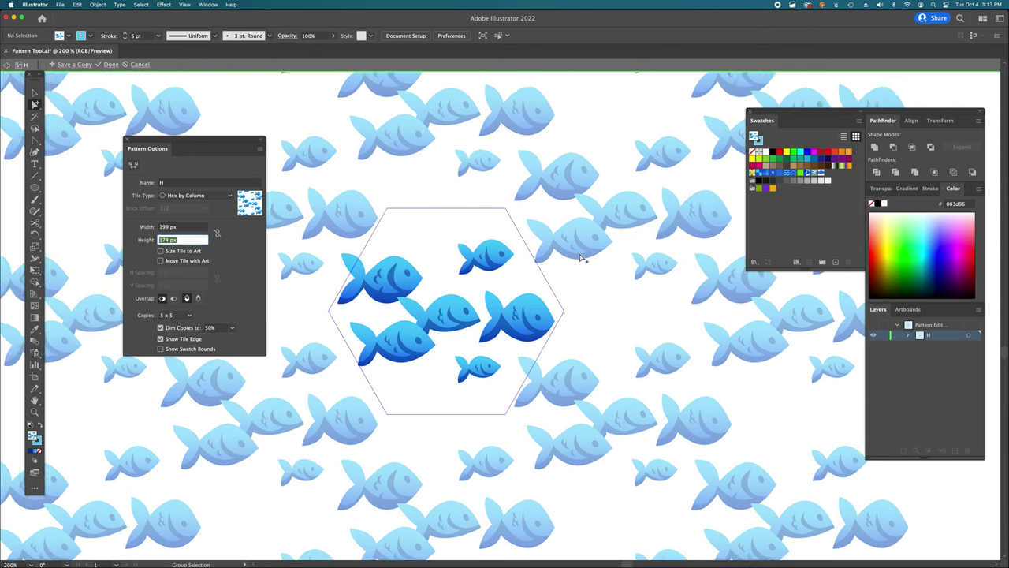
left_click(482, 383, "alt+super")
left_click(492, 374, "alt+super")
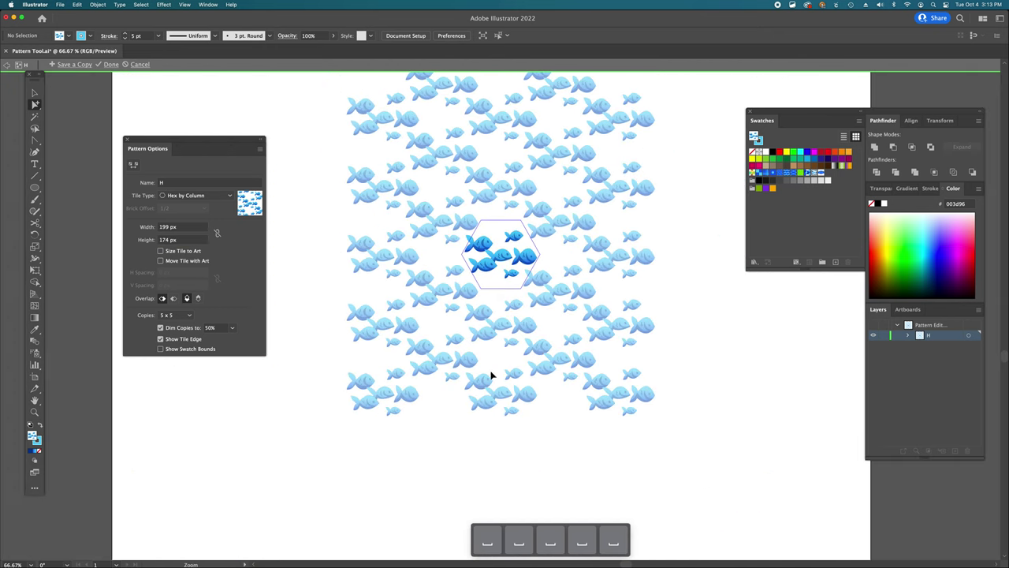
left_click(535, 331, "alt+super")
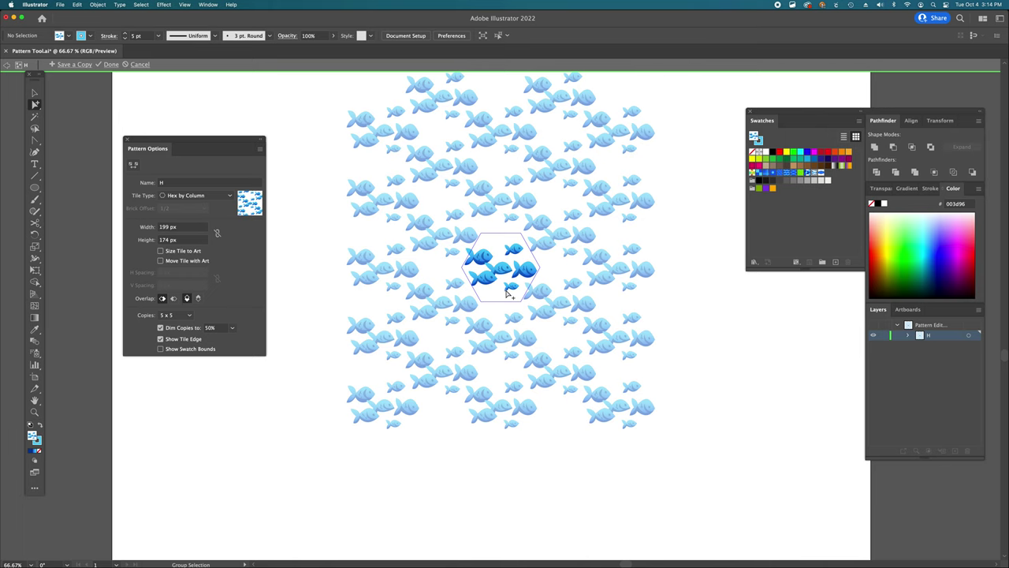
key("a")
left_click(35, 104)
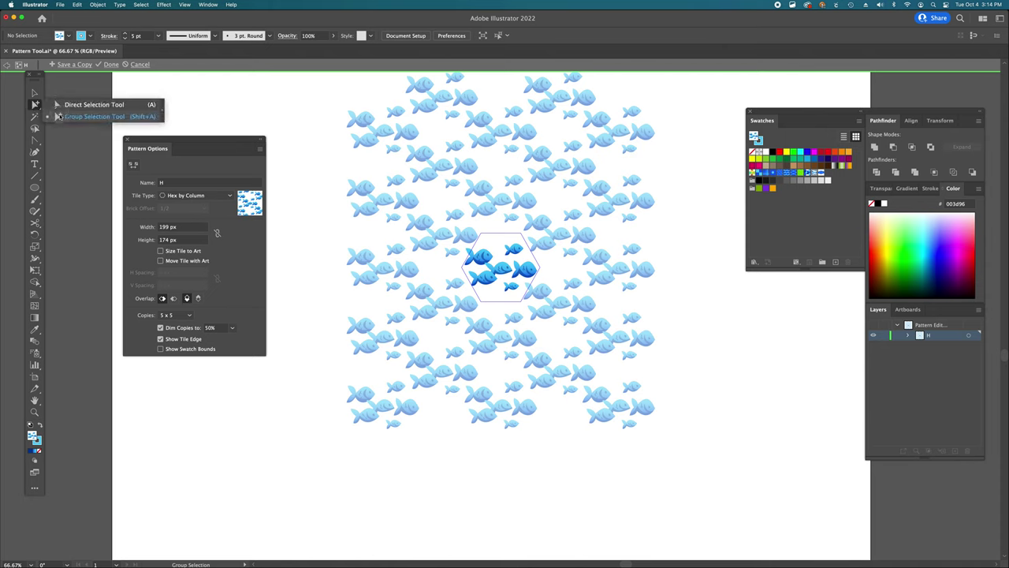
left_click(149, 117)
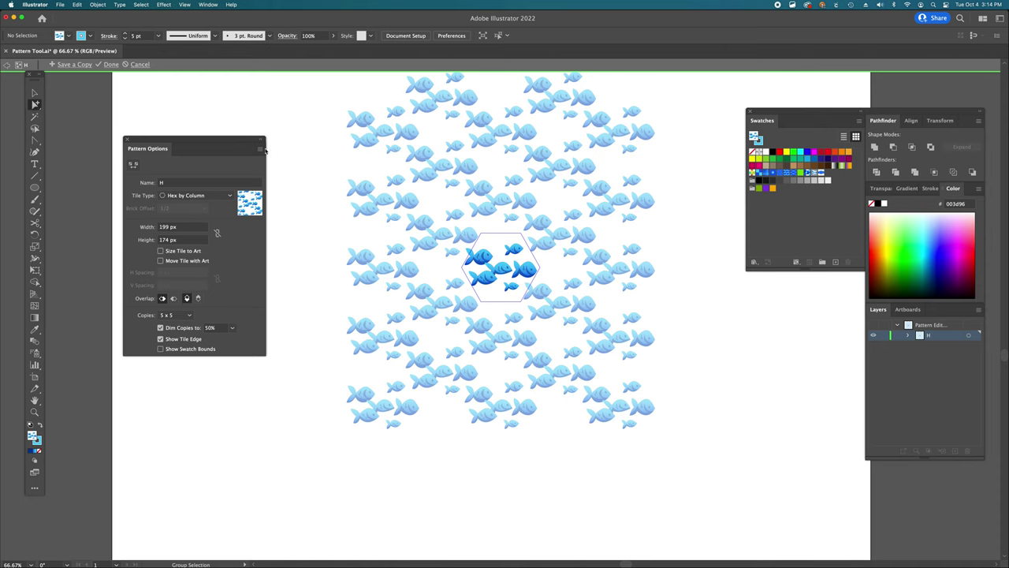
left_click(513, 292)
left_click(513, 292)
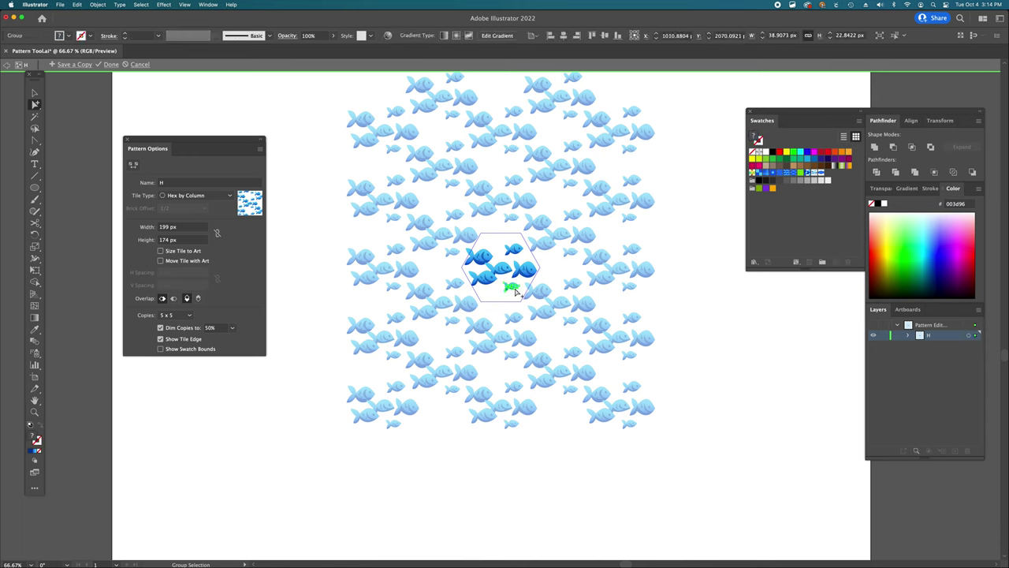
key("super+c")
key("super+f")
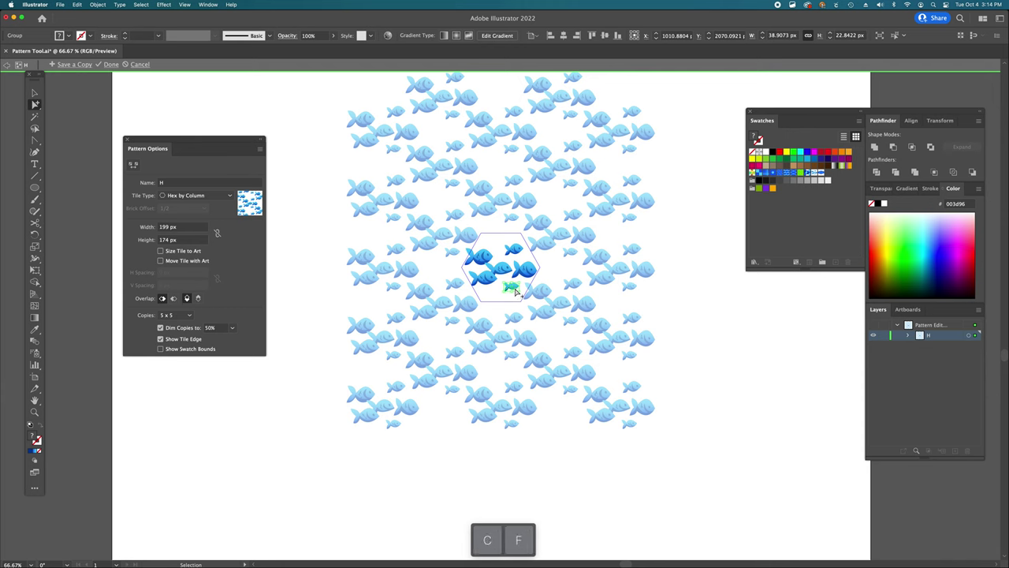
left_click_drag(514, 290, 498, 238)
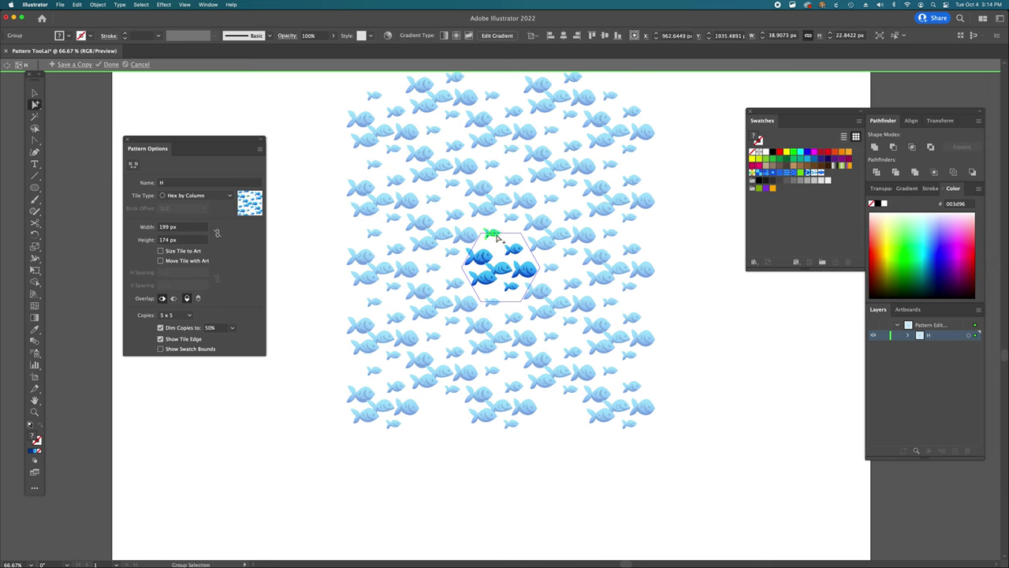
Step: Duplicate the upper small fish, scale the copy down to about 28 by 16 px and place it near the hexagon's lower-right edge
key("alt")
key("z")
left_click(500, 291)
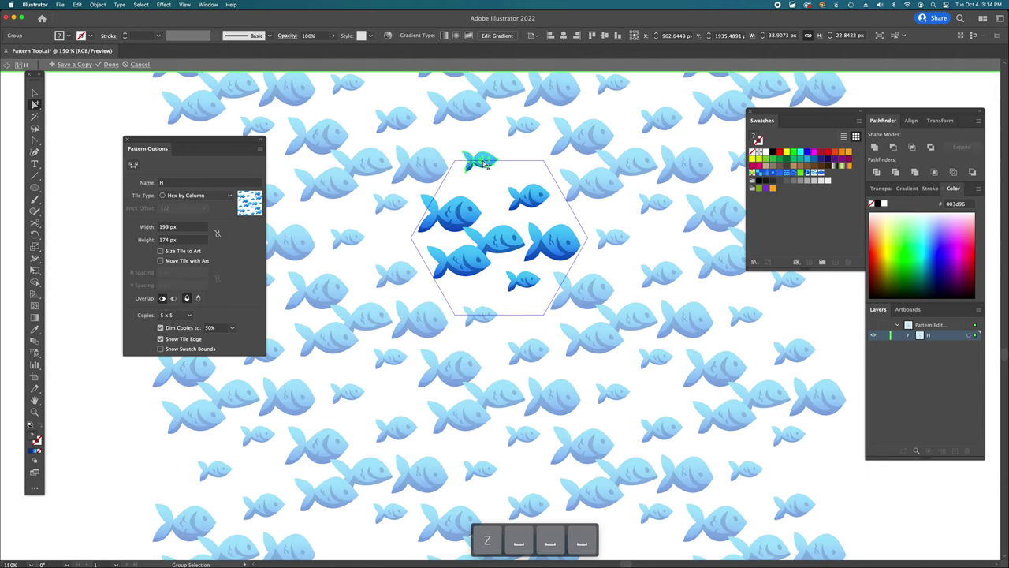
left_click_drag(484, 162, 490, 289)
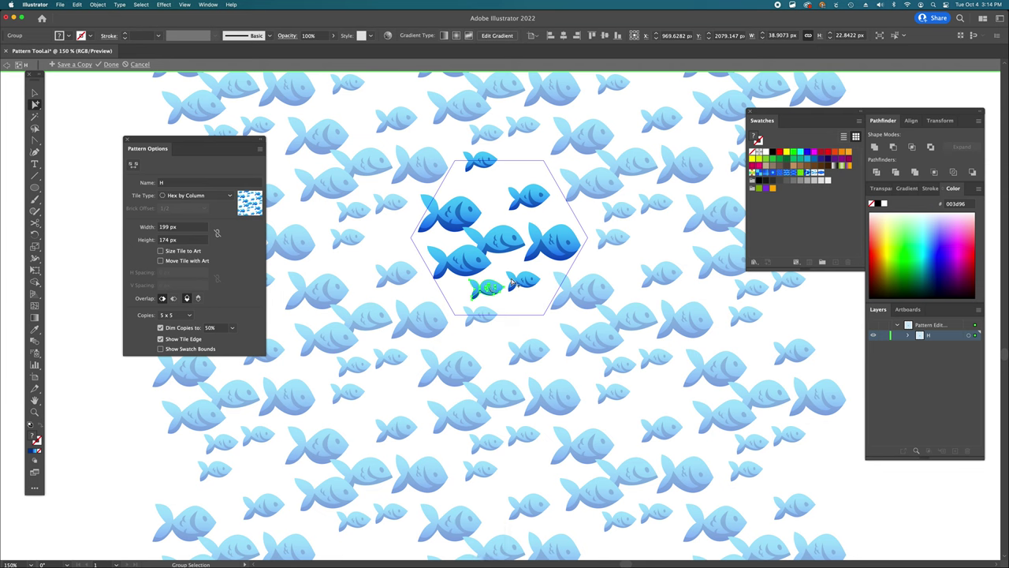
key("v")
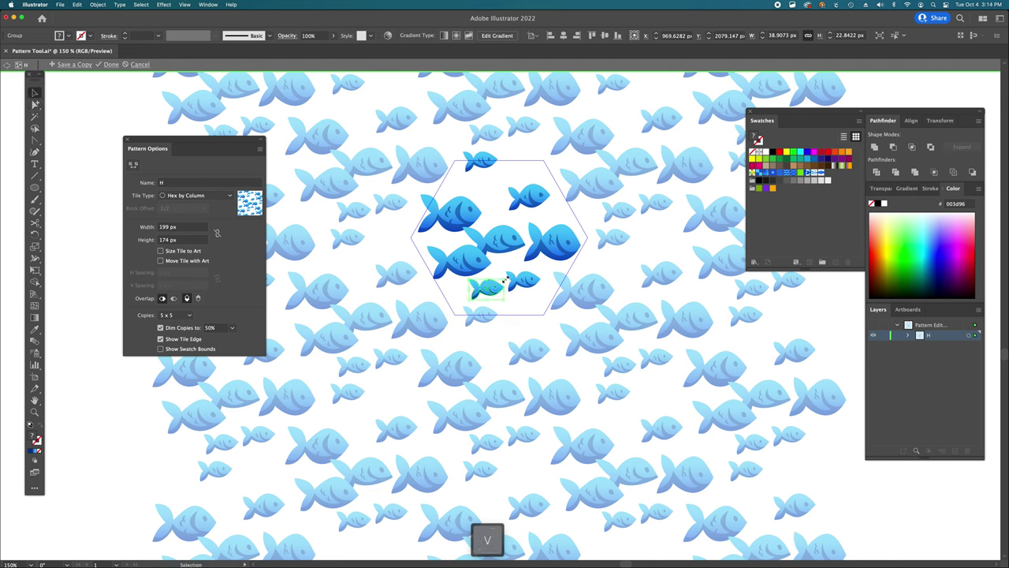
left_click_drag(505, 280, 552, 297)
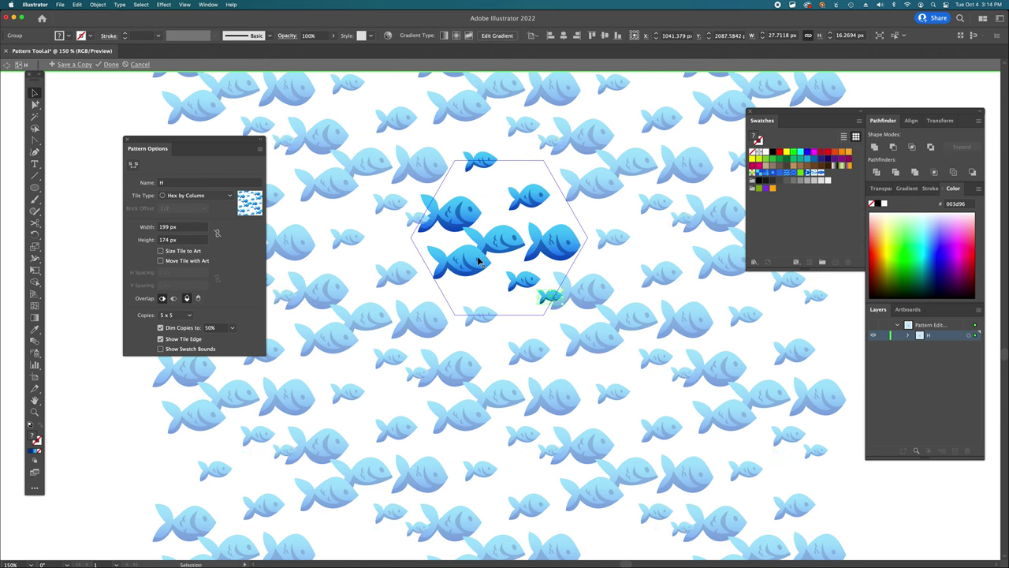
Step: Duplicate the tiny fish and place the copy across on the hexagon's lower-left edge
scroll(578, 280, "up", 5)
scroll(577, 279, "left", 3)
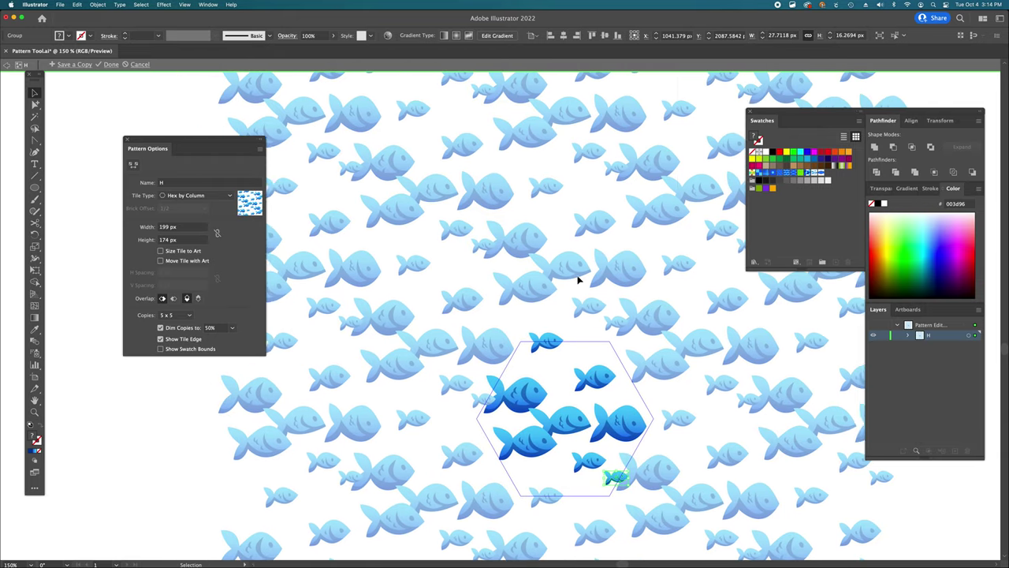
scroll(577, 280, "down", 4)
scroll(577, 280, "right", 1)
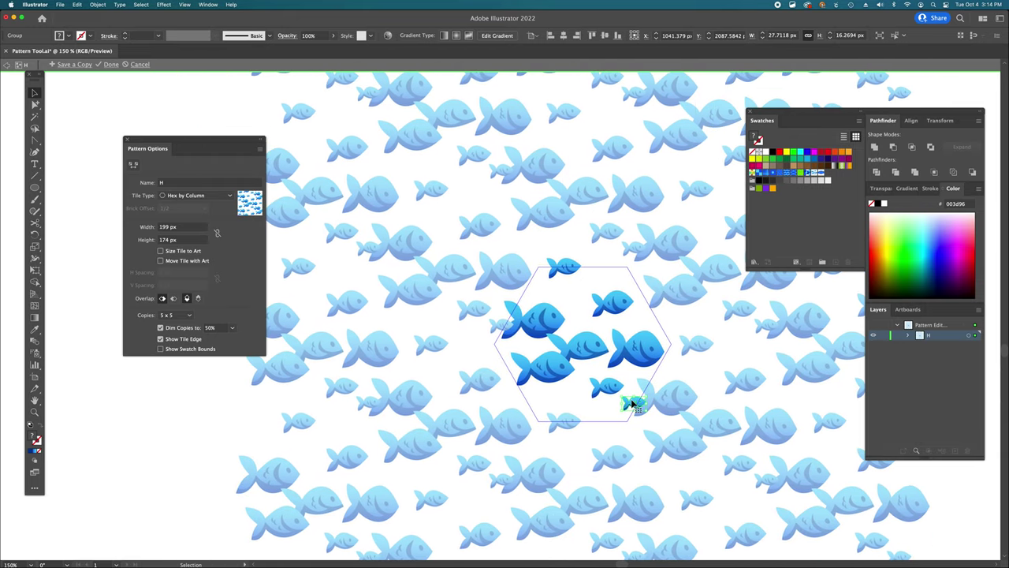
left_click_drag(633, 403, 523, 405)
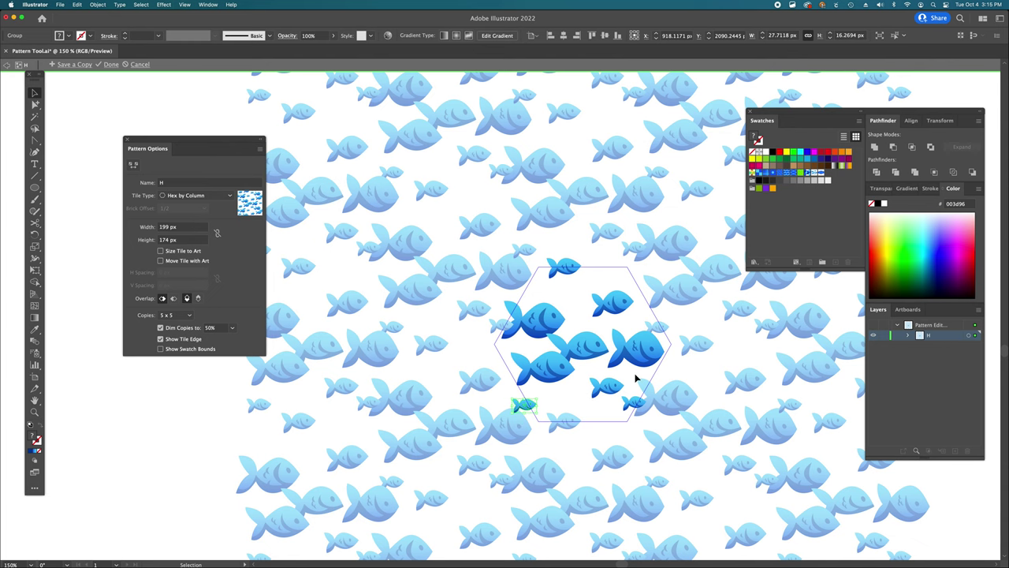
Step: Examine the repeated fish tiling around the hexagon for gaps and even spacing
scroll(602, 388, "up", 3)
scroll(602, 387, "right", 3)
scroll(603, 384, "up", 5)
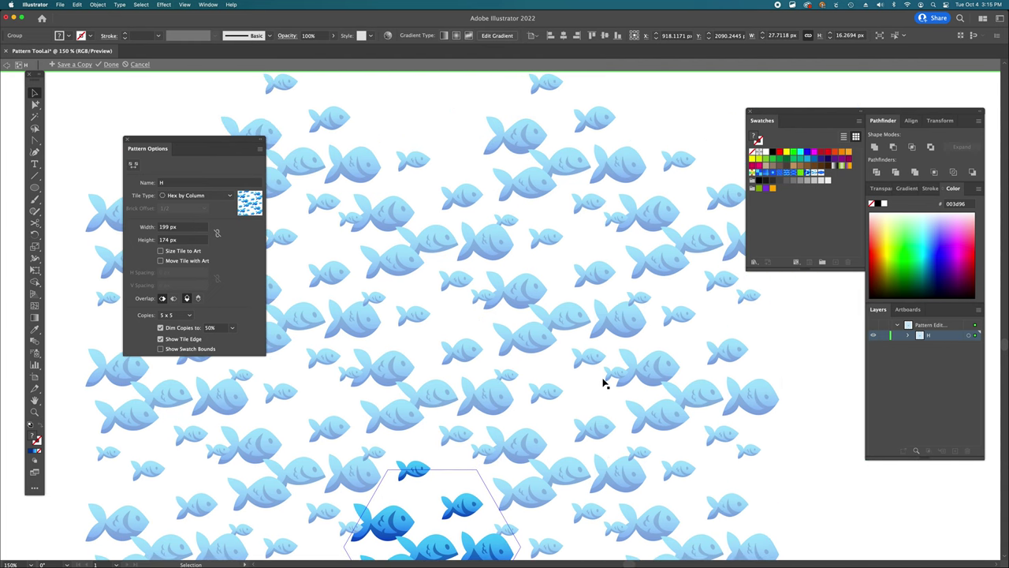
scroll(603, 384, "left", 2)
scroll(603, 384, "down", 8)
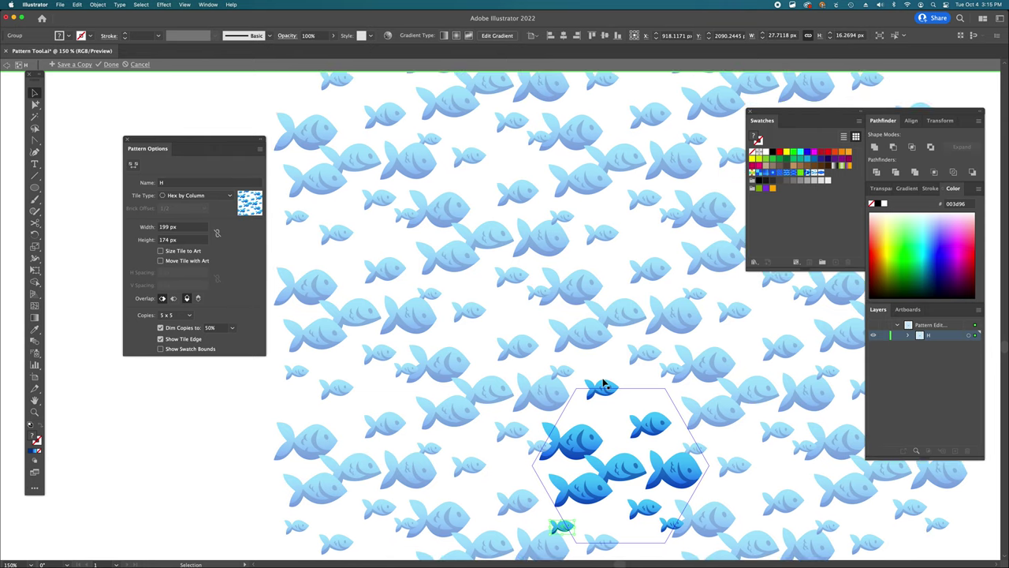
scroll(603, 384, "right", 2)
scroll(603, 384, "down", 1)
scroll(603, 384, "right", 3)
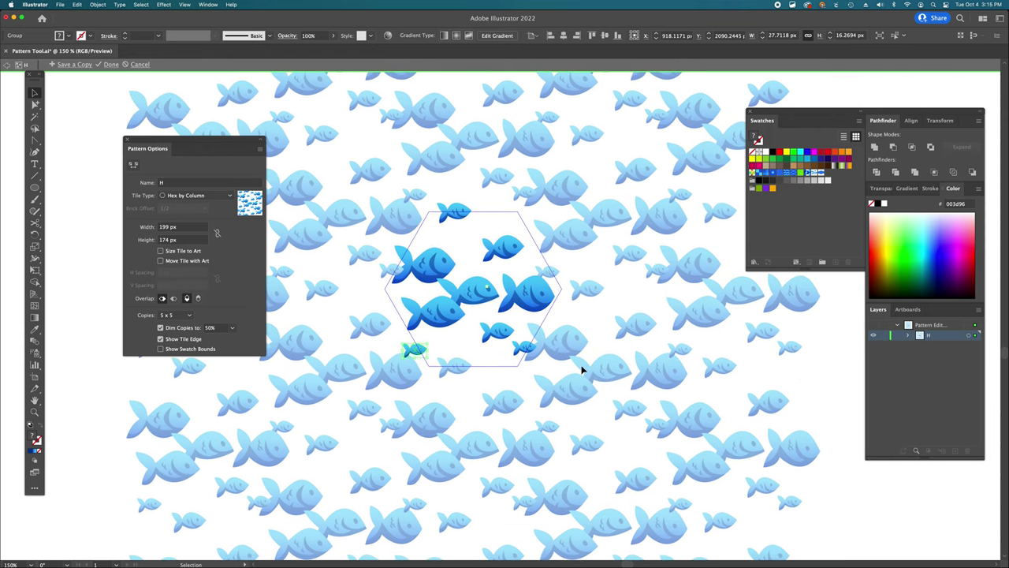
Step: Clear the fish selection and finish editing pattern H
left_click(481, 361)
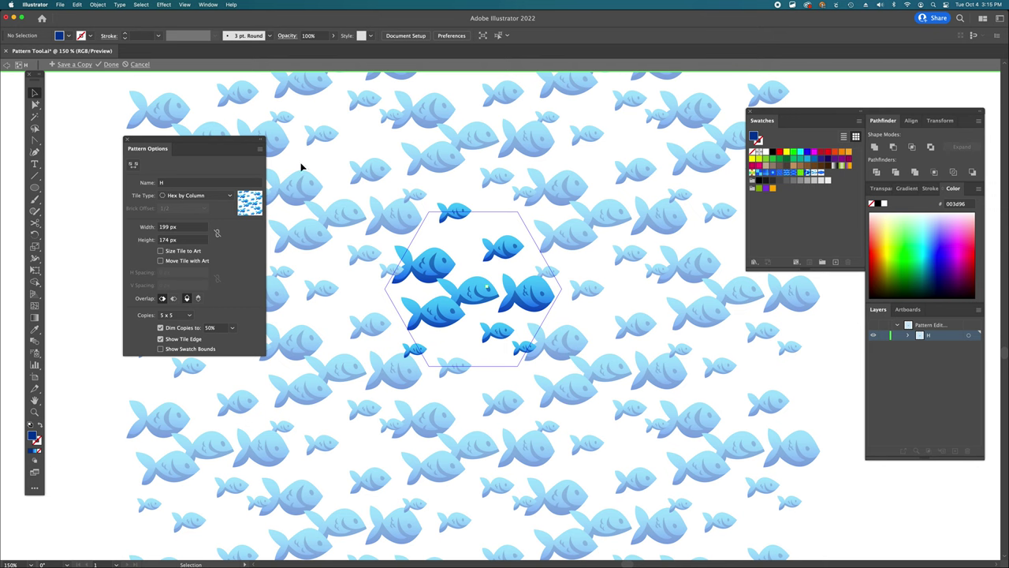
left_click(111, 65)
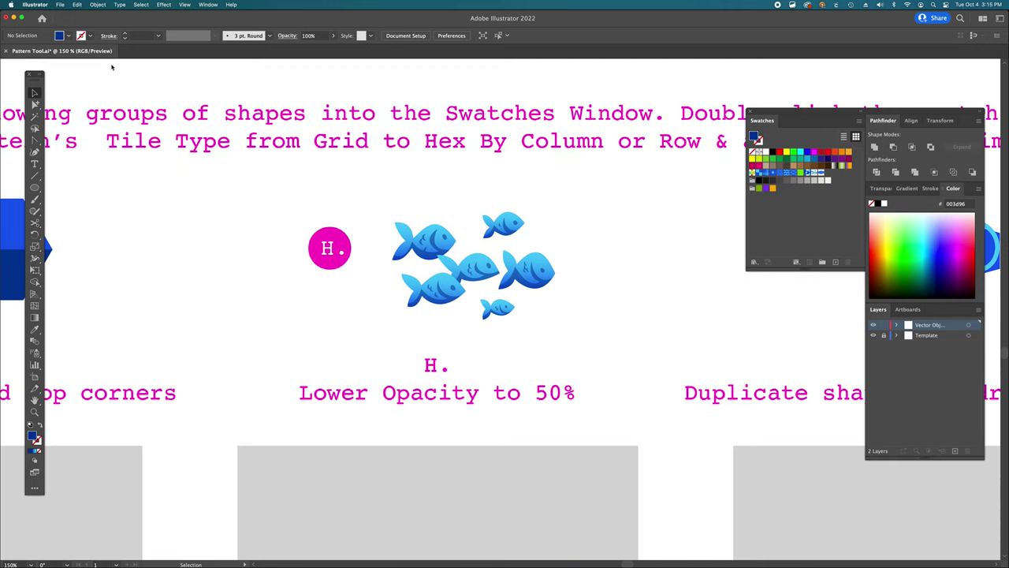
Step: Open the swirl pattern swatch for editing and set its tile type to Hex by Row
scroll(594, 341, "right", 10)
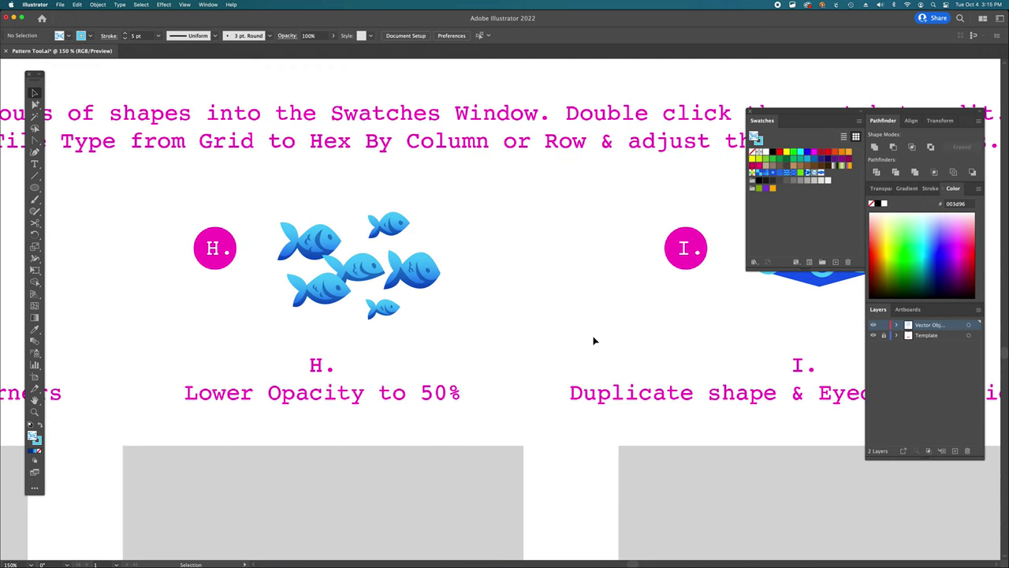
scroll(595, 341, "right", 2)
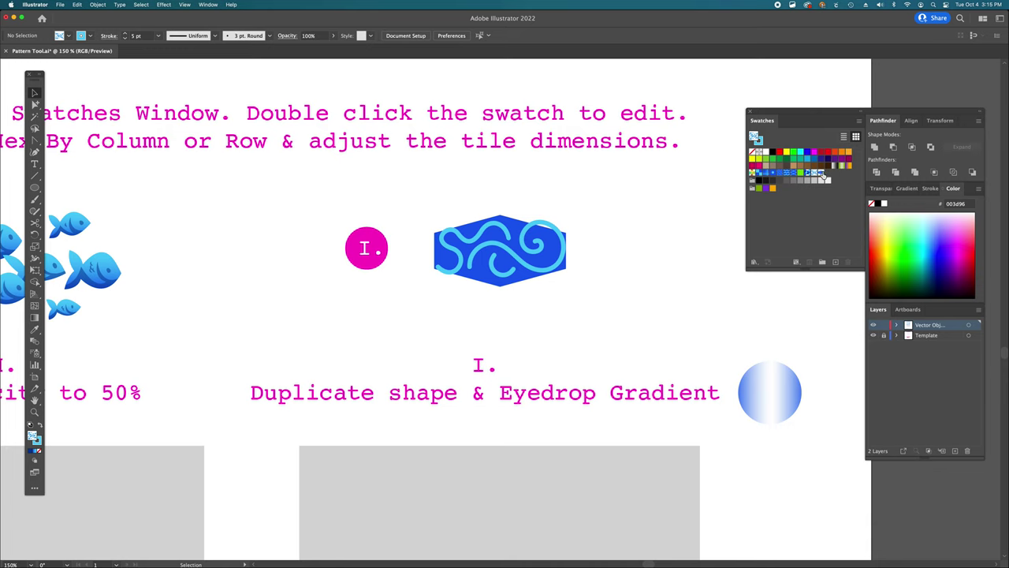
double_click(823, 176)
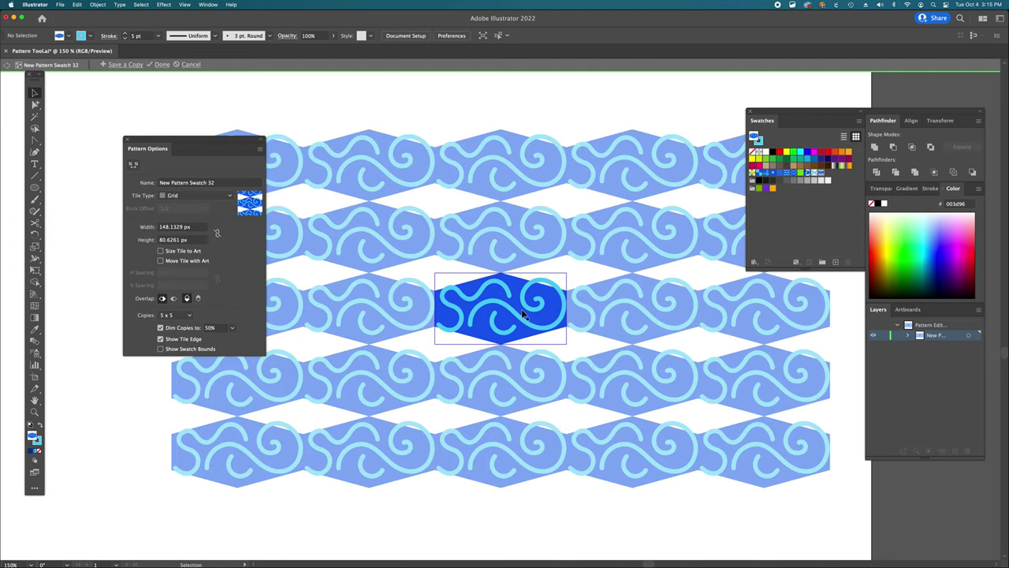
left_click(195, 198)
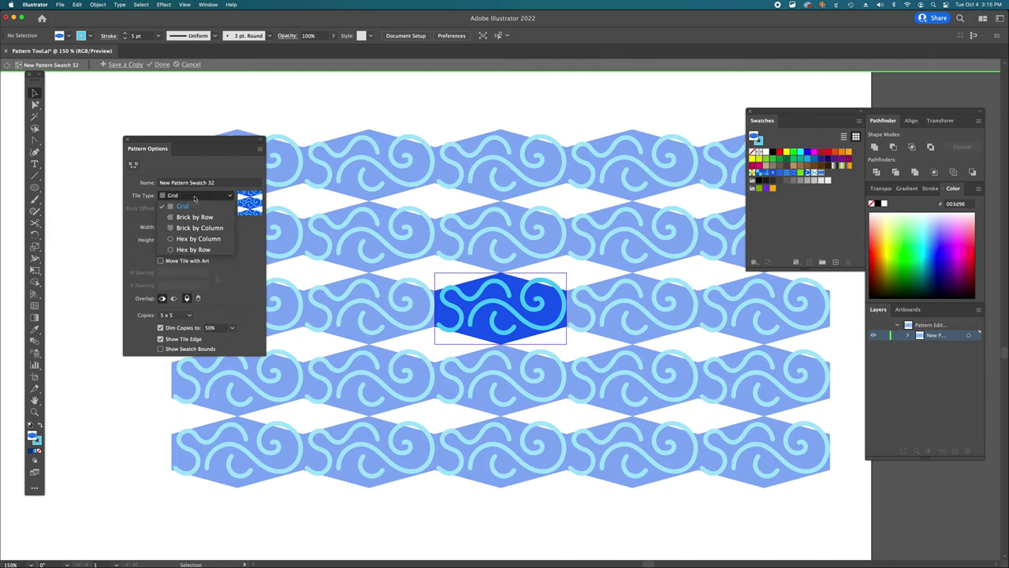
left_click(190, 250)
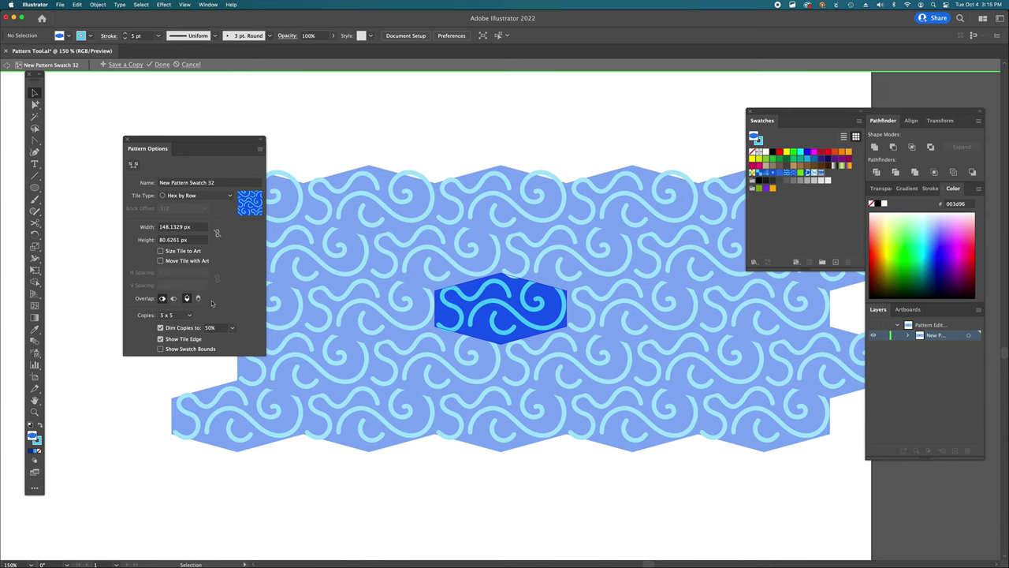
Step: Shift the blue background hexagon slightly up and to the left of the swirl pattern's tile edge
left_click_drag(524, 337, 507, 323)
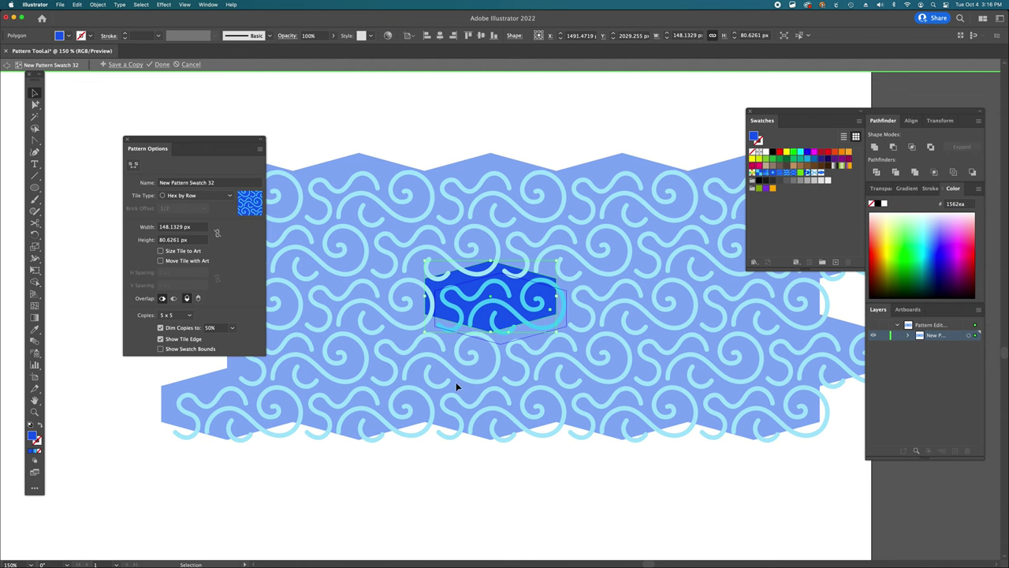
left_click(457, 477)
key("super+equal")
key("super+equal")
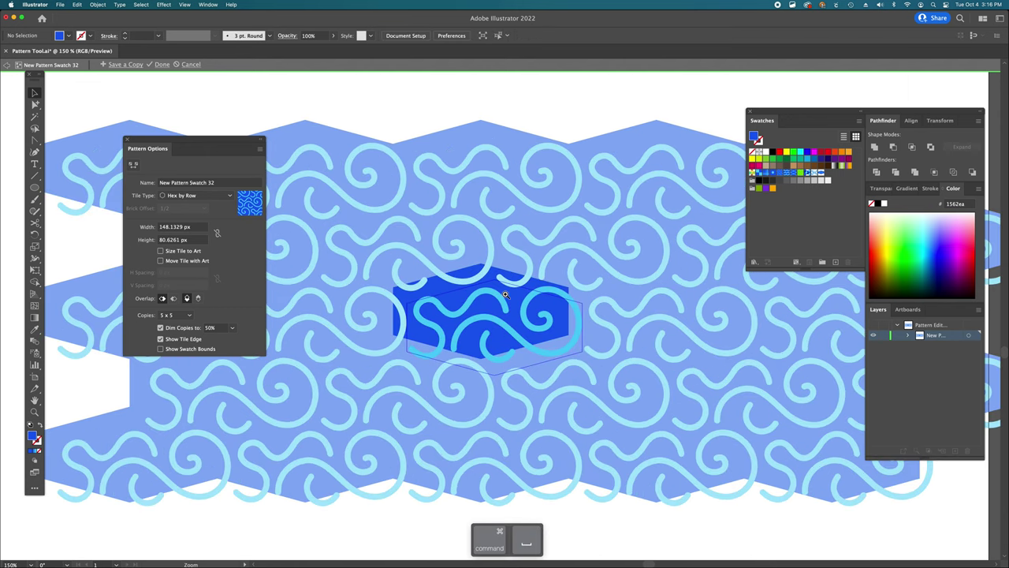
left_click(507, 299)
scroll(508, 299, "down", 1)
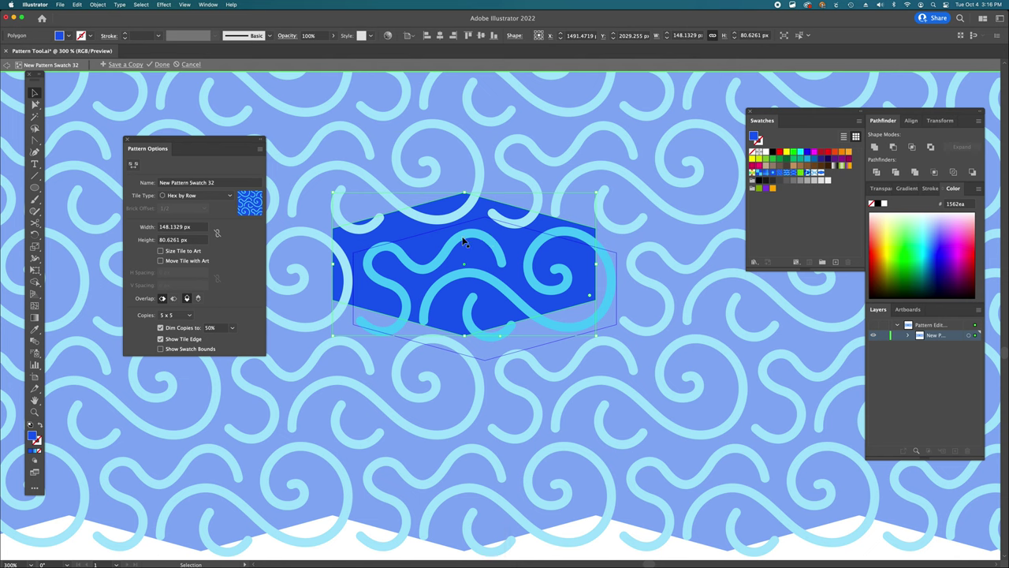
Step: Set the swirl pattern's tile width to 145 px
left_click(181, 227)
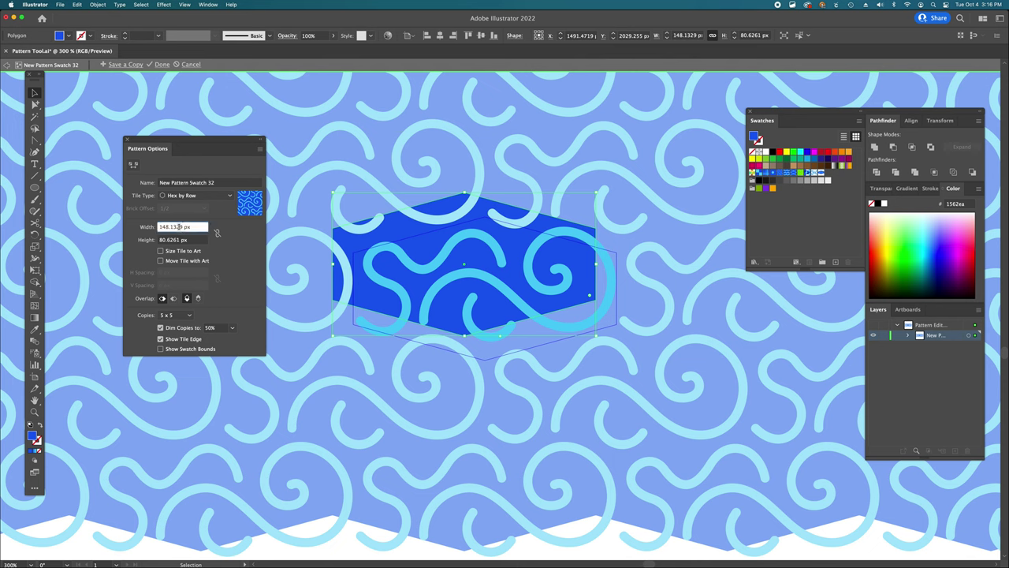
left_click(167, 240)
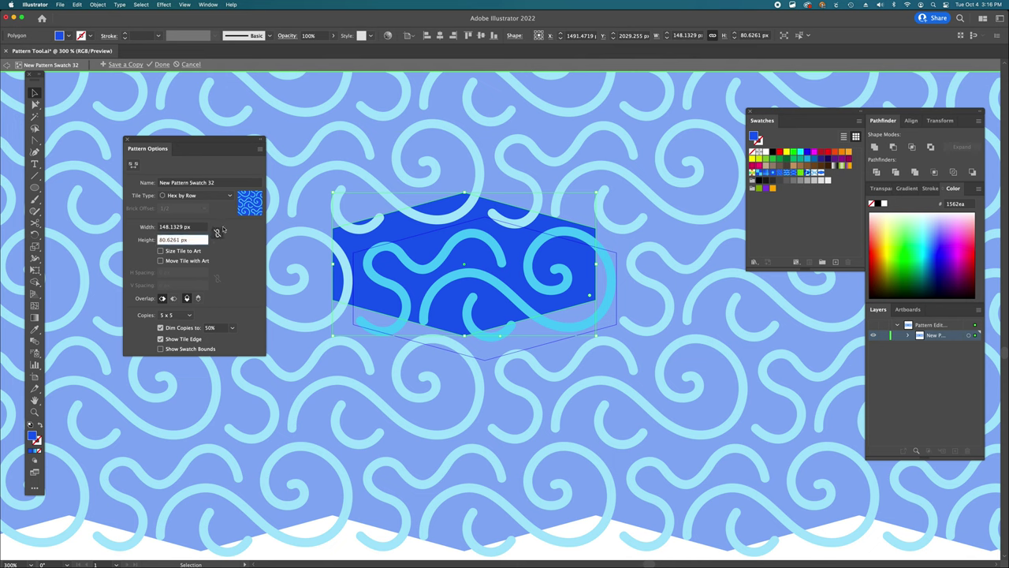
left_click(168, 226)
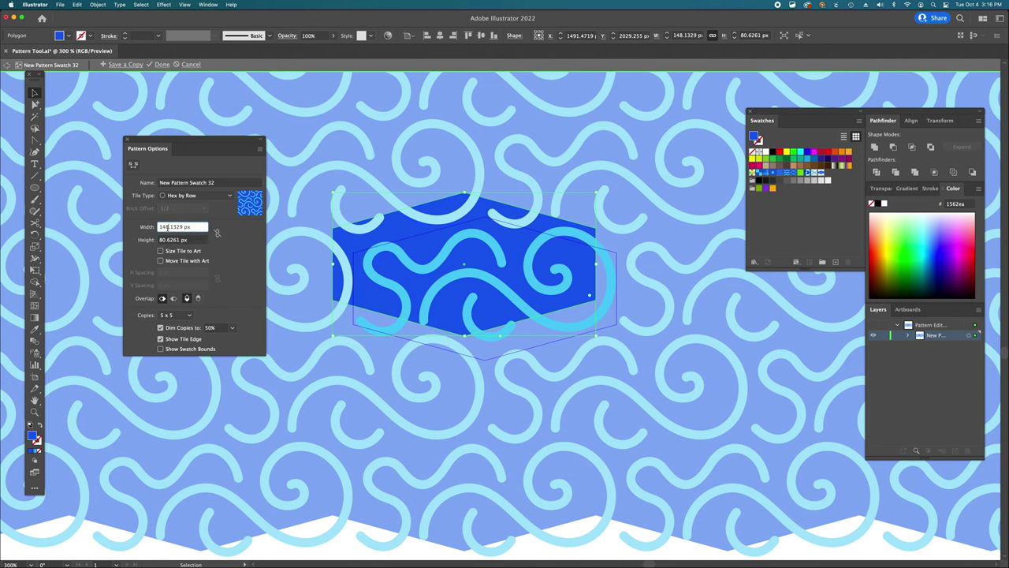
double_click(167, 226)
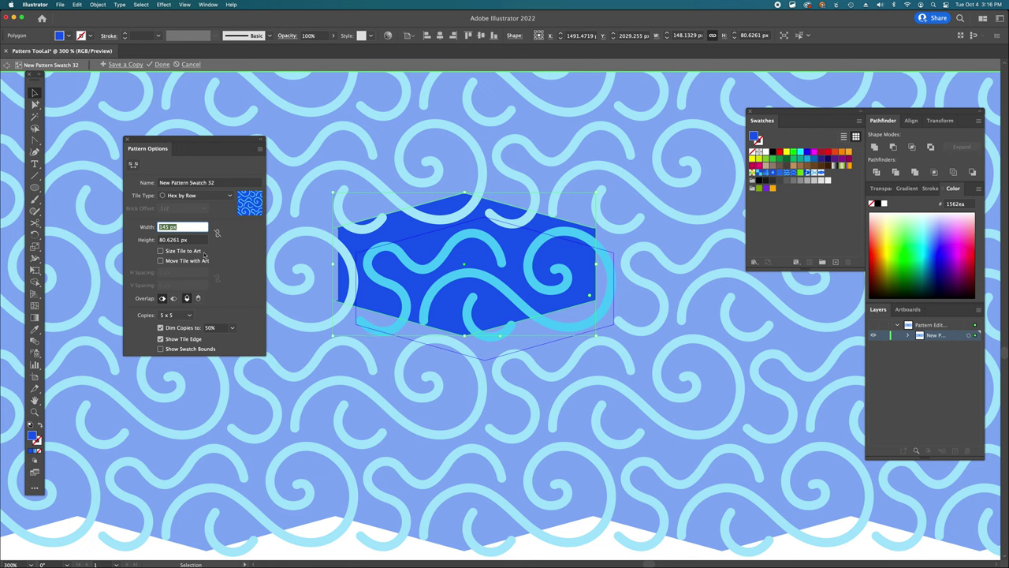
Step: Check the repeated swirl tiling across the pattern preview and finish editing pattern I
scroll(660, 253, "right", 3)
scroll(660, 253, "up", 3)
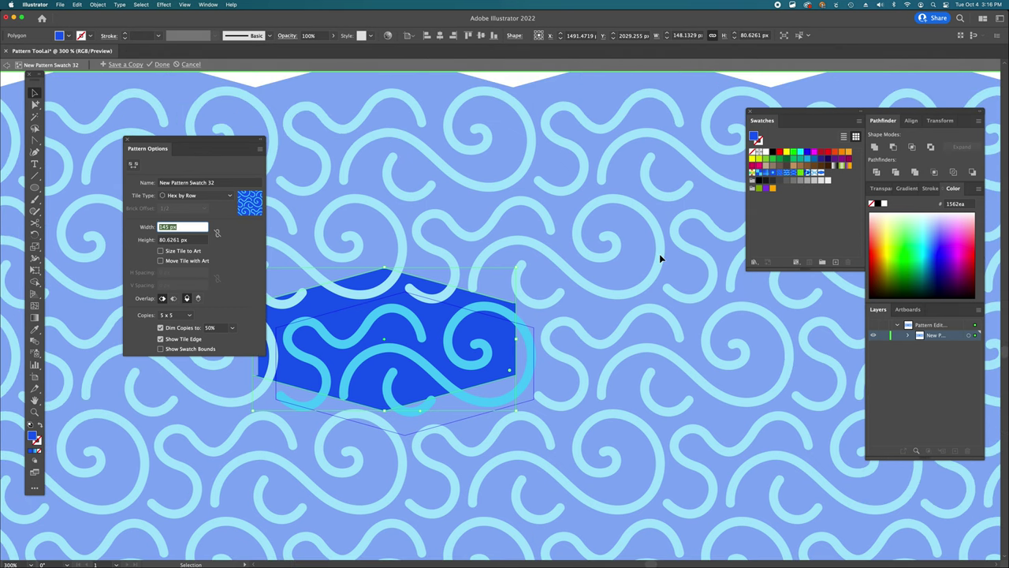
scroll(659, 254, "right", 5)
scroll(659, 253, "left", 3)
scroll(659, 253, "left", 15)
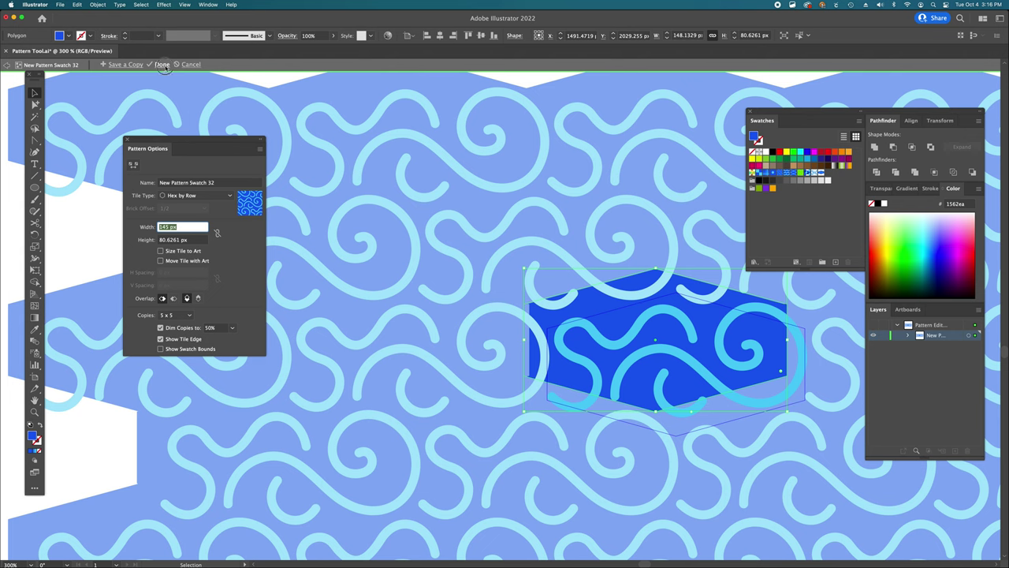
left_click(162, 64)
Step: Fill the grey rectangle below heading G with the cube pattern swatch
left_click(401, 345, "alt+super")
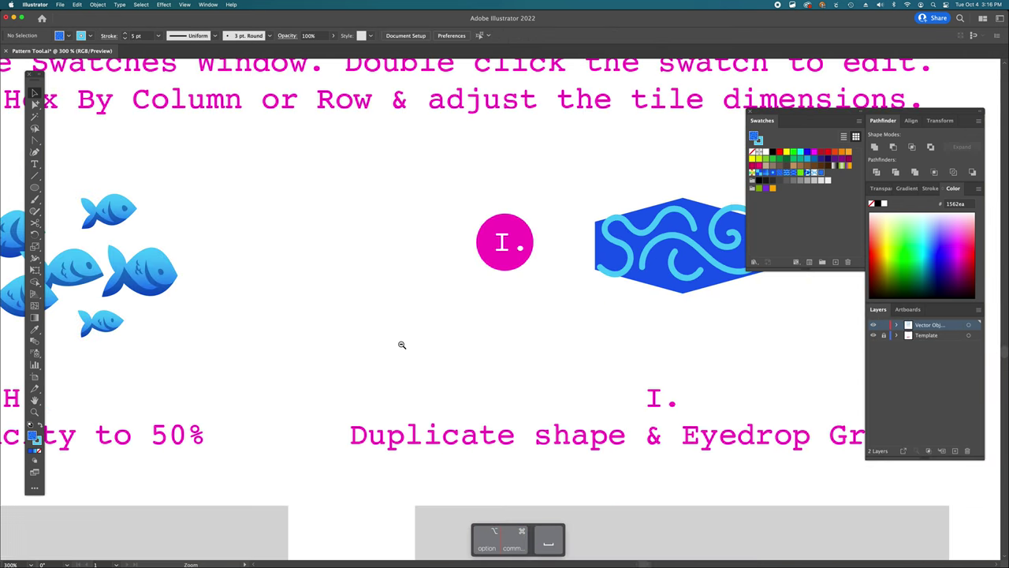
left_click(402, 344, "alt+super")
scroll(459, 312, "down", 3)
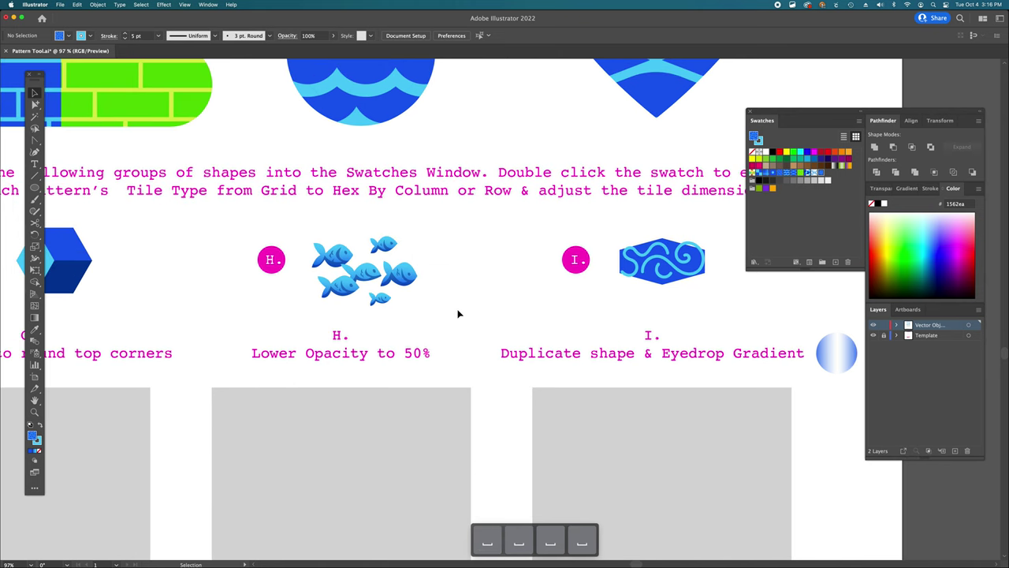
scroll(488, 327, "left", 5)
scroll(363, 372, "down", 1)
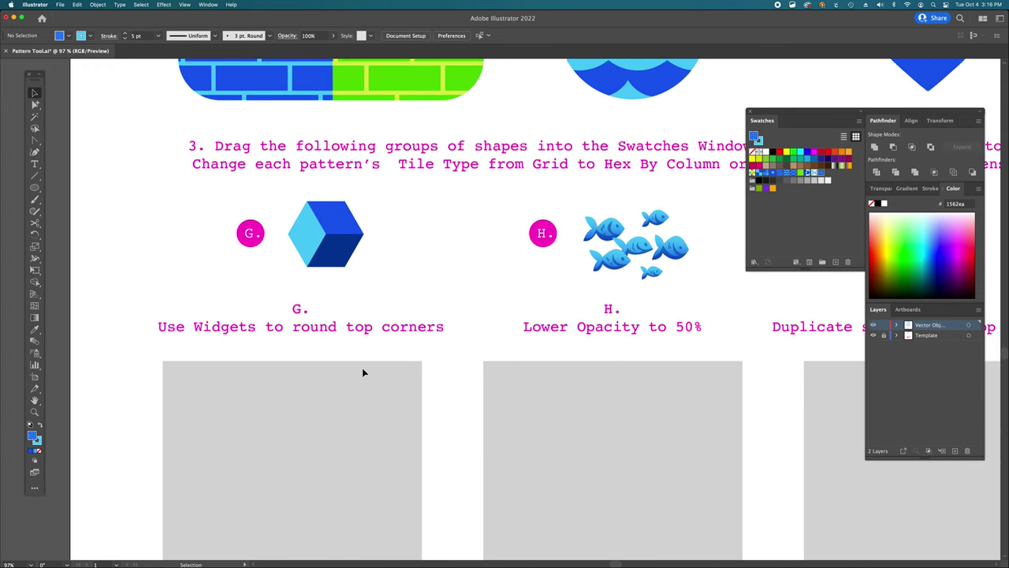
scroll(363, 372, "down", 5)
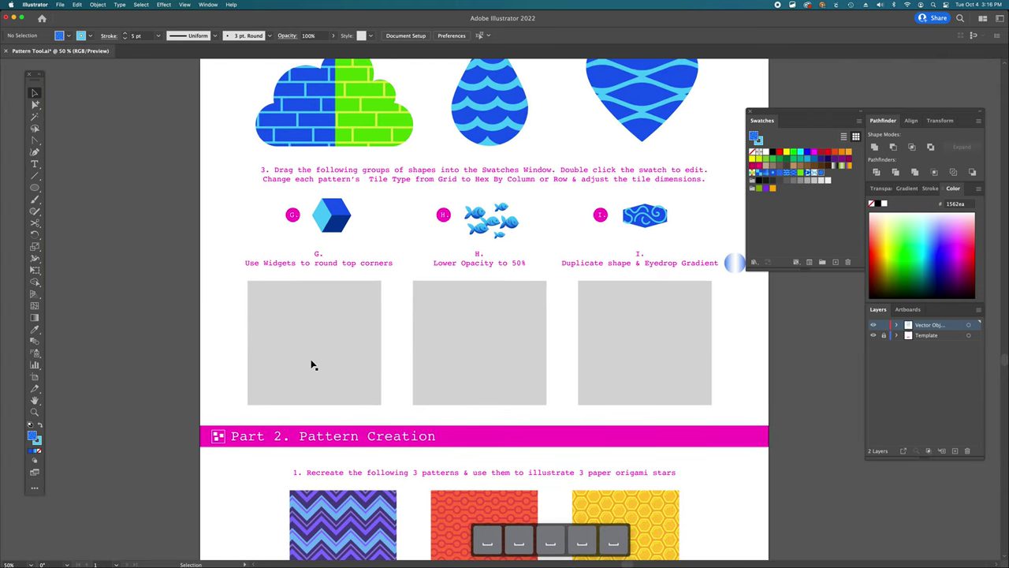
left_click(312, 364)
left_click(442, 351)
left_click(597, 350)
scroll(597, 350, "right", 2)
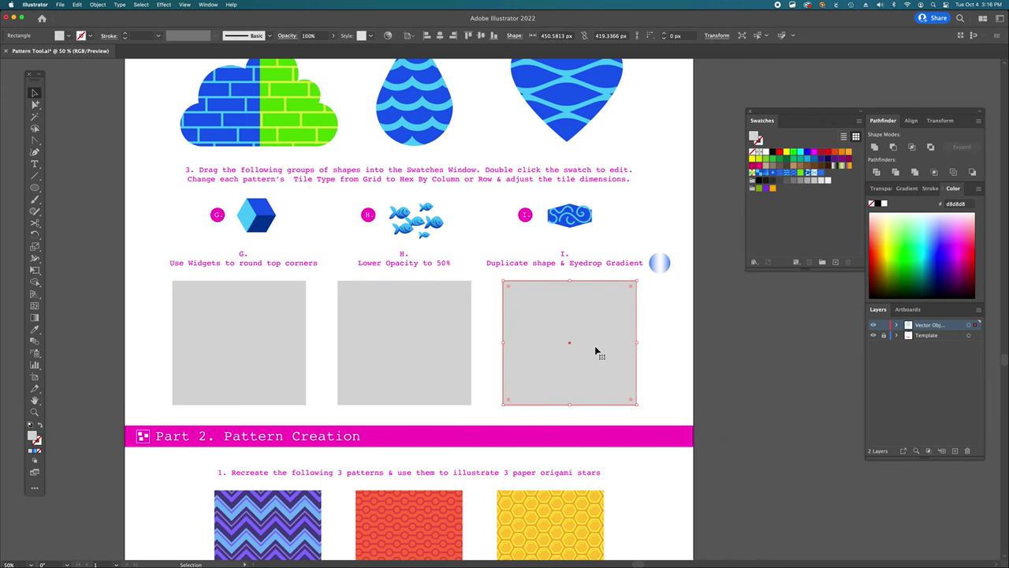
left_click(276, 356)
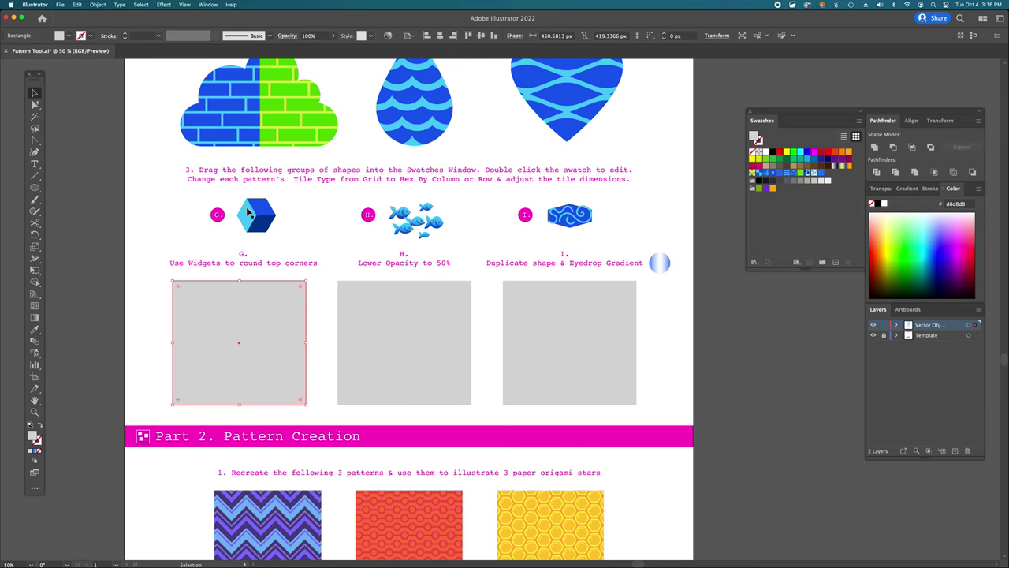
left_click(808, 175)
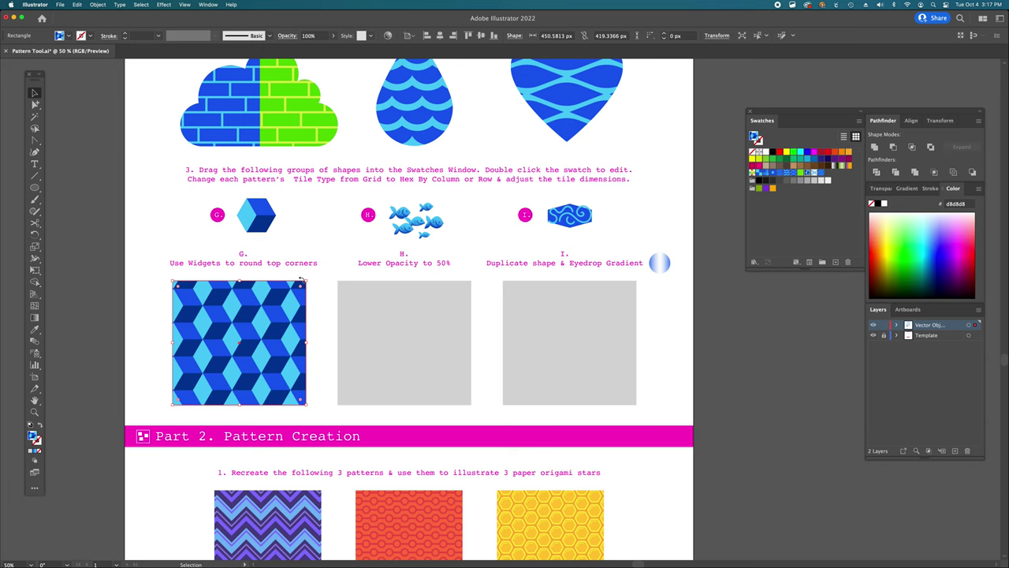
Step: Round the two top corners of the cube-patterned rectangle to a radius of about 225 px, forming an arch, and deselect it
key("a")
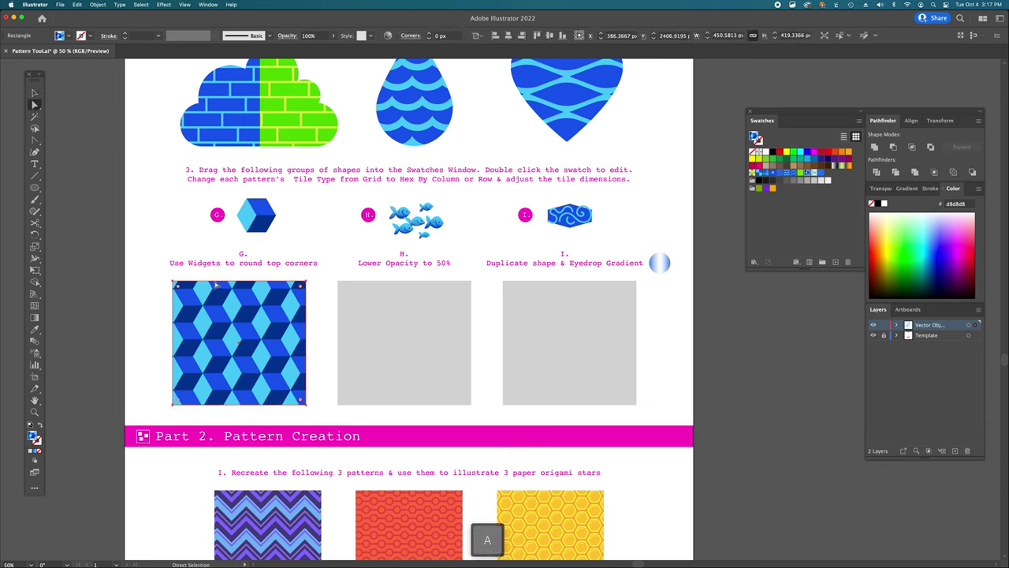
left_click(173, 282)
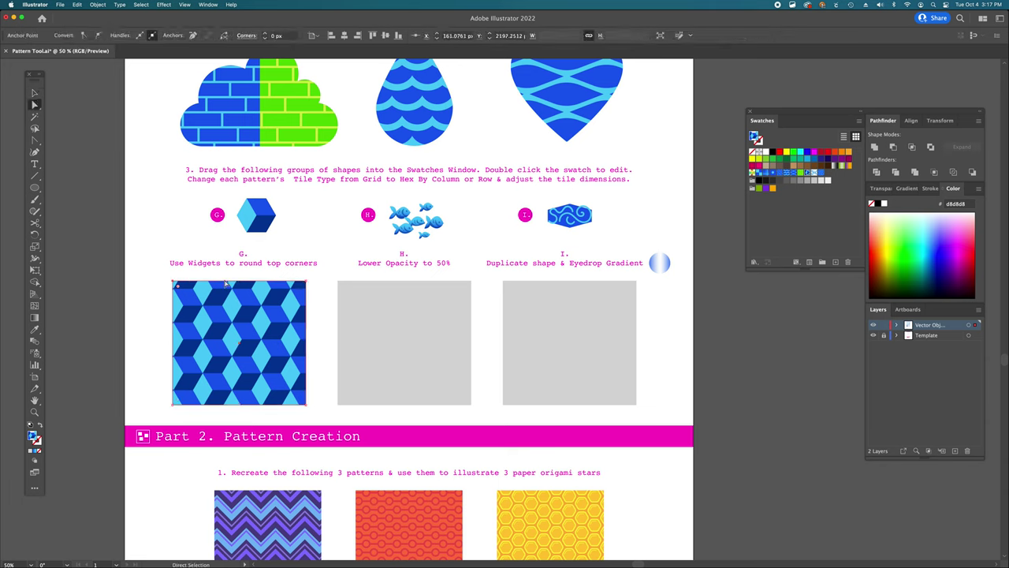
left_click(306, 282, "shift")
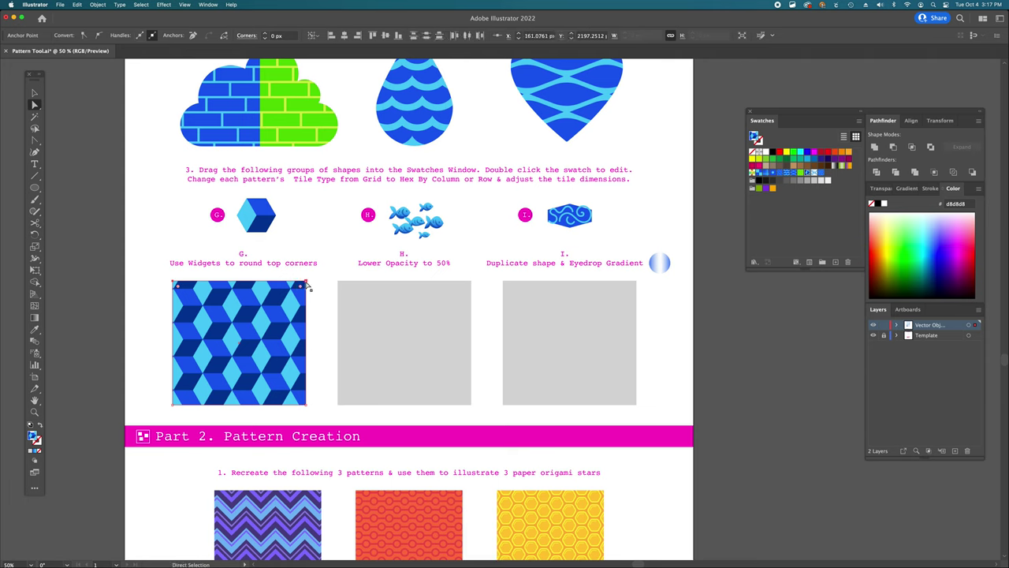
left_click_drag(300, 290, 237, 375)
left_click(165, 397)
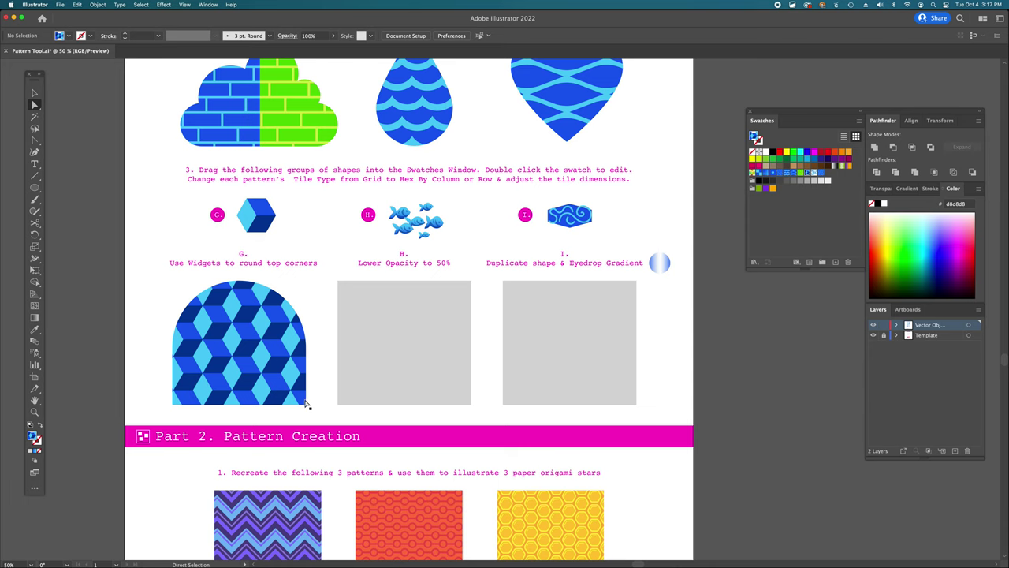
Step: Fill the grey rectangle below heading H with the fish pattern swatch and lower its opacity to 50%
left_click(435, 349)
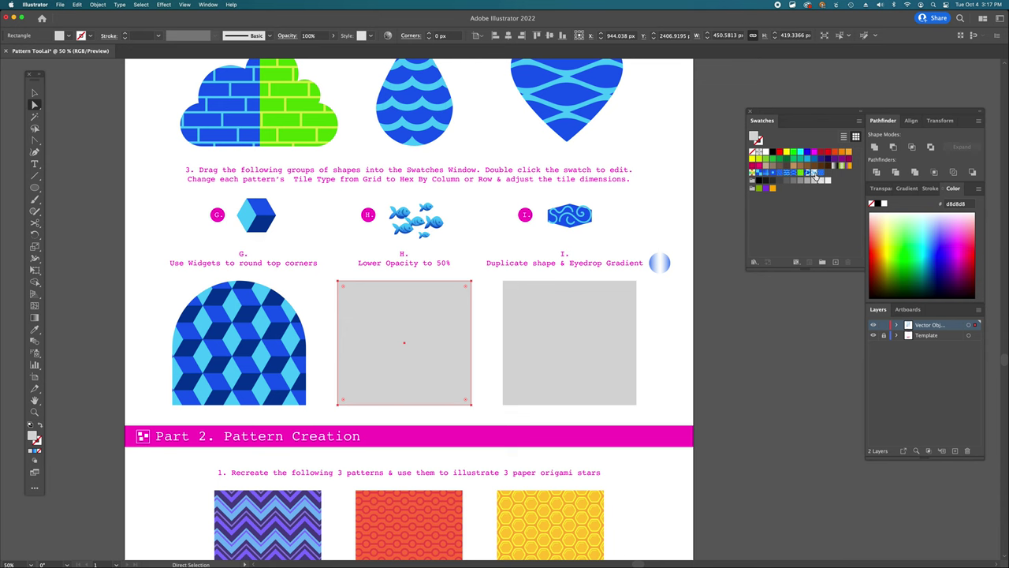
left_click(813, 173)
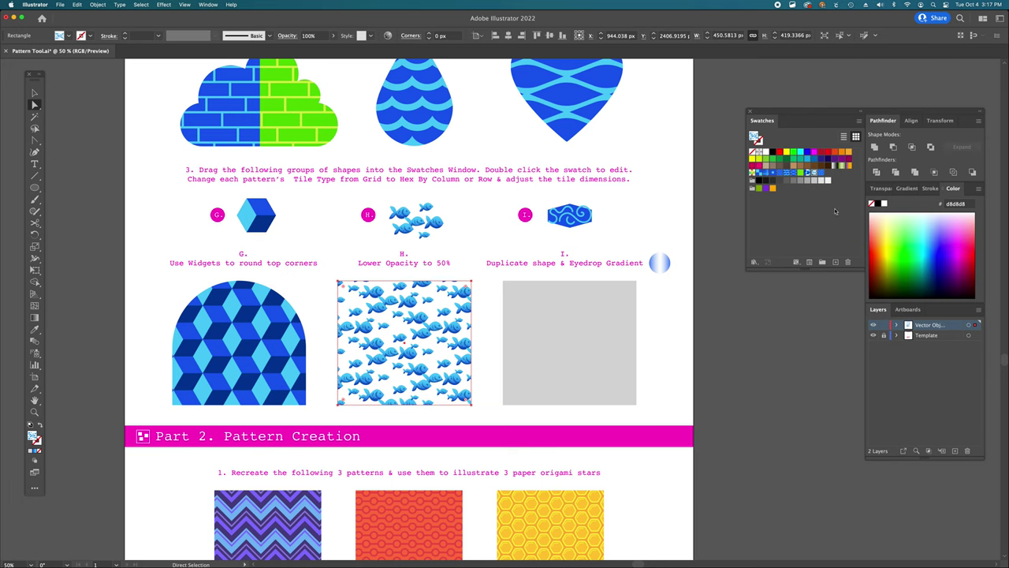
left_click(888, 190)
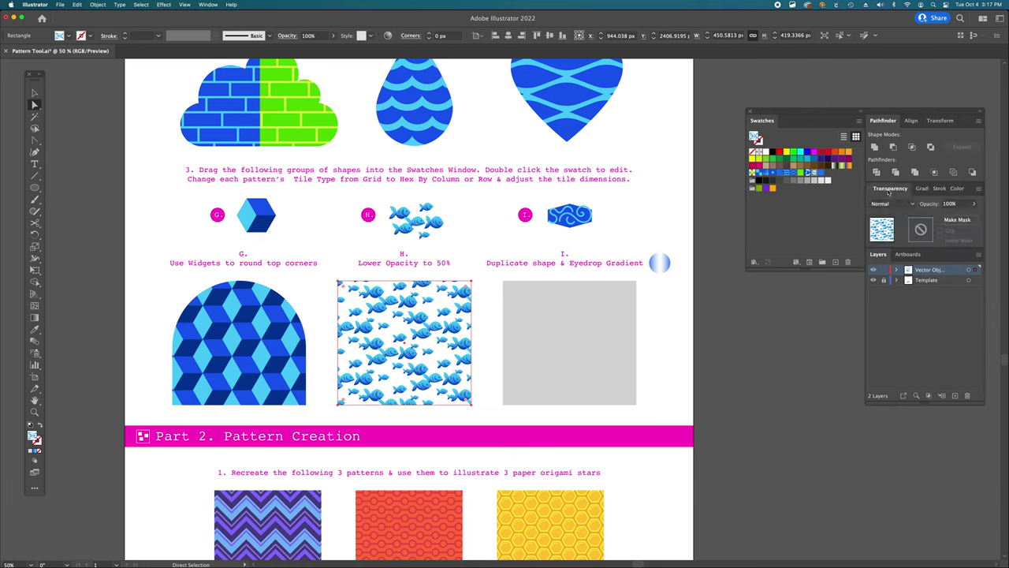
left_click(209, 5)
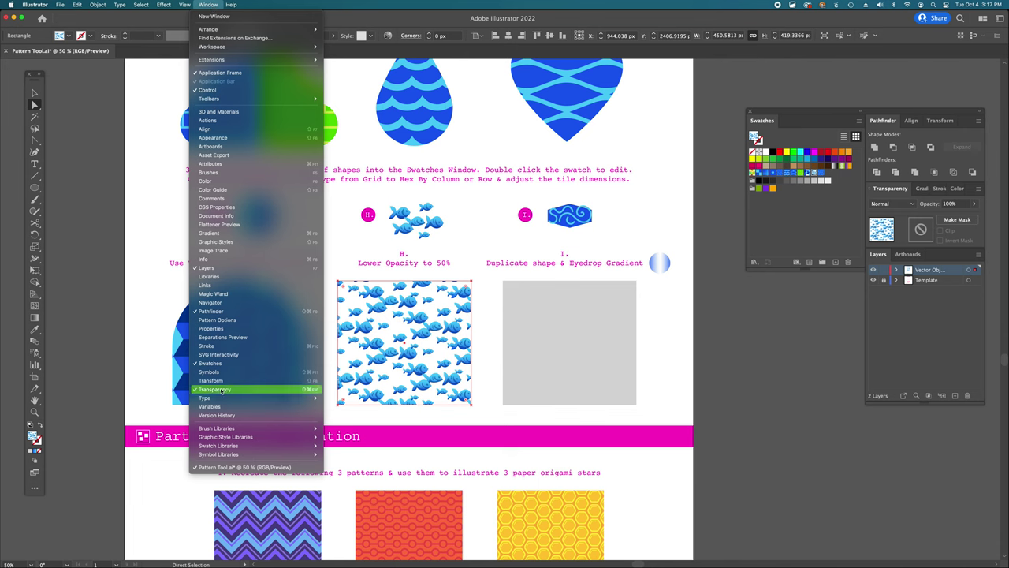
left_click(949, 204)
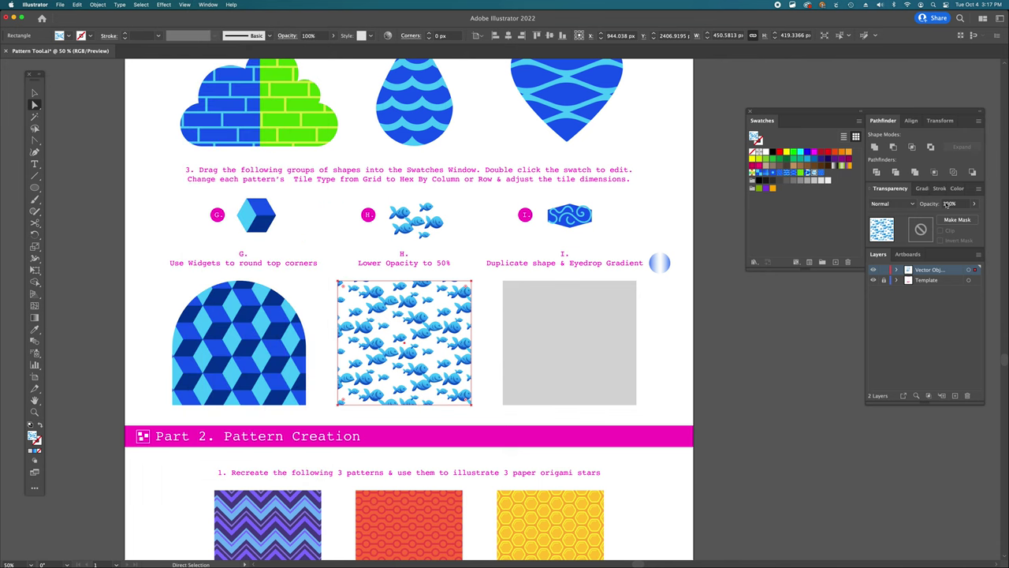
left_click(974, 203)
left_click(954, 205)
type("50")
key("Return")
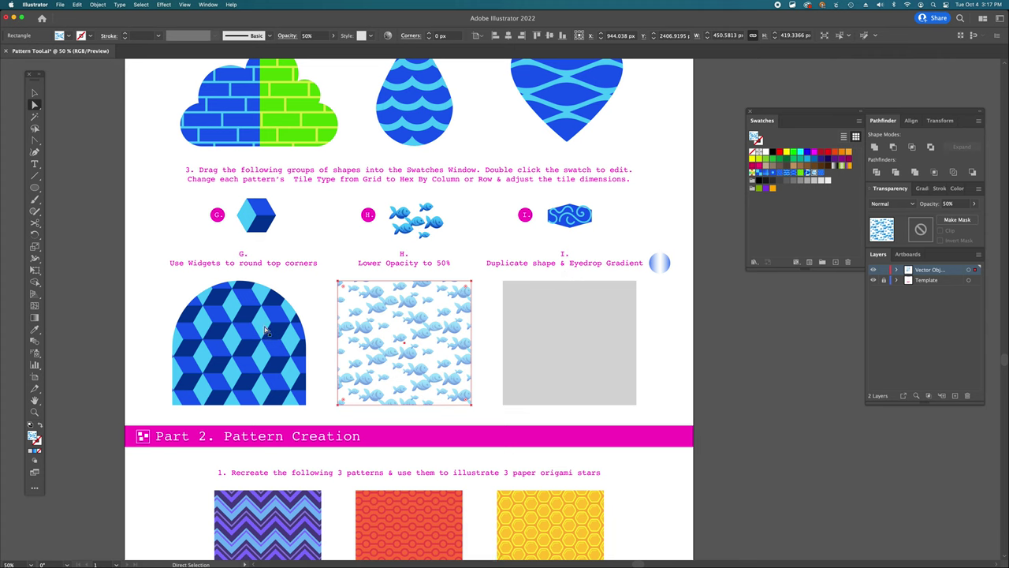
Step: Look through the blending modes available for the fish-patterned rectangle and keep Normal
left_click(296, 316)
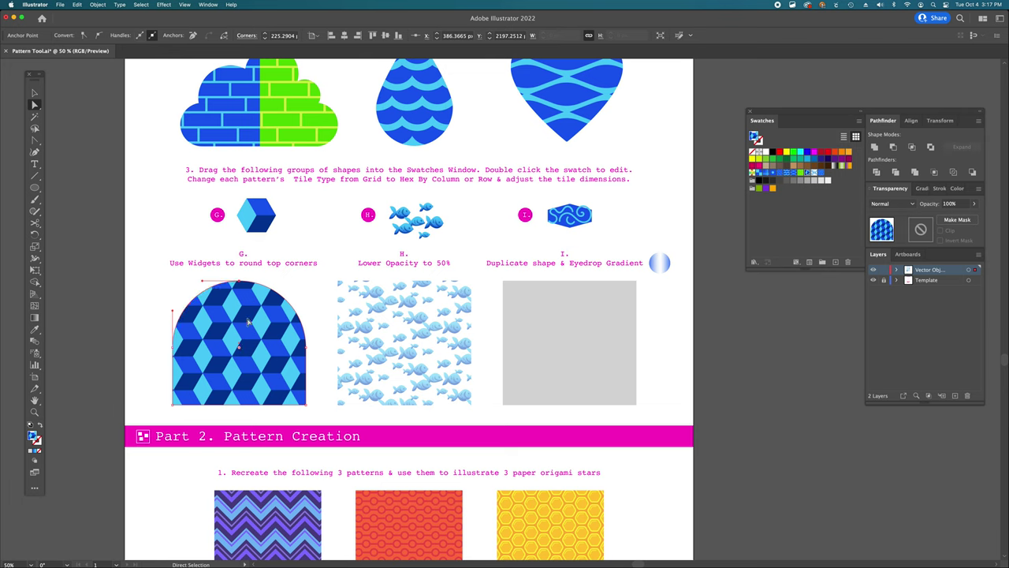
left_click(436, 346)
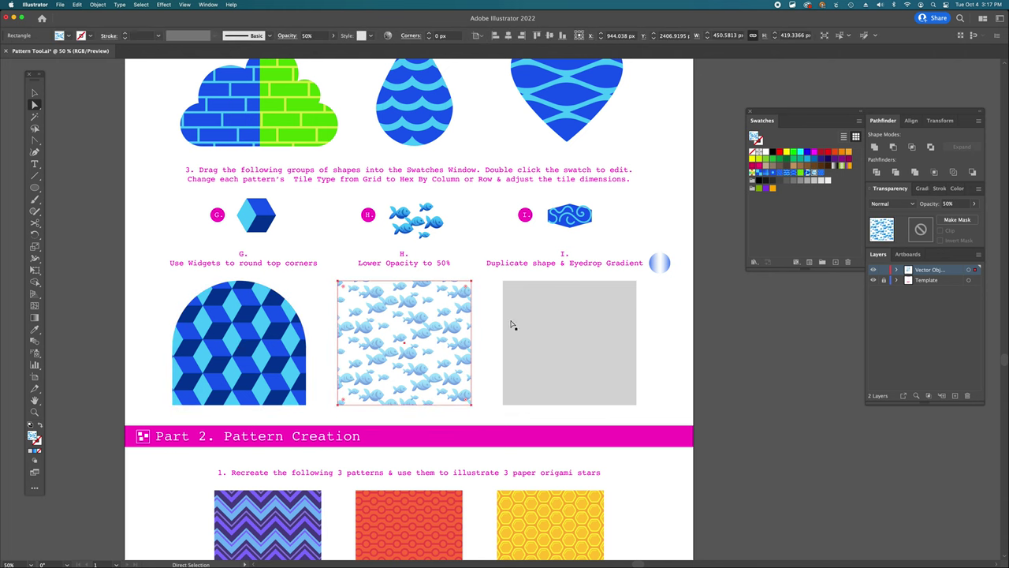
left_click(900, 206)
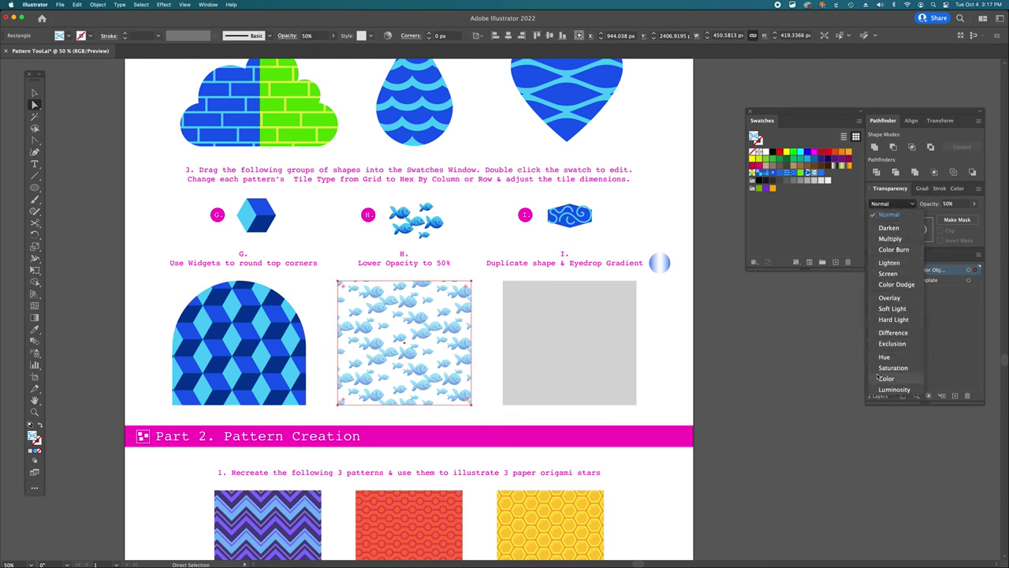
left_click(887, 214)
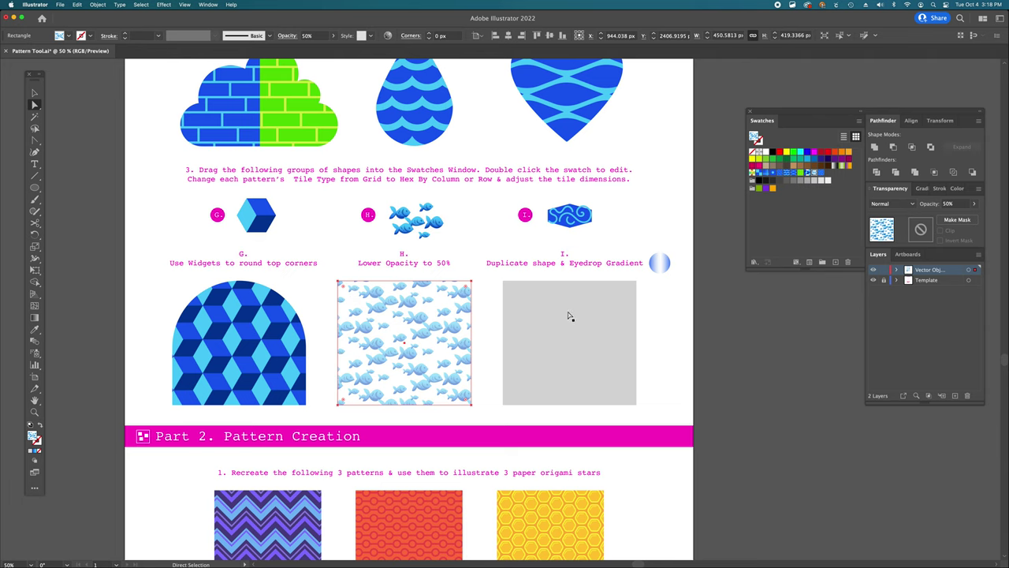
Step: Fill the grey rectangle below heading I with the swirl pattern swatch and overlay an in-place duplicate carrying the gradient sampled from the circle
left_click(566, 351)
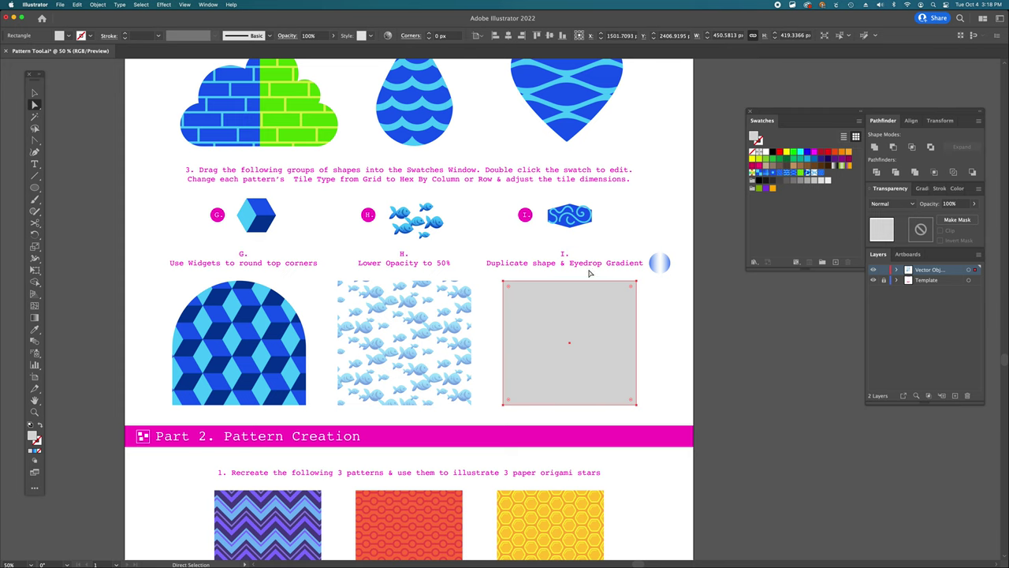
left_click(822, 175)
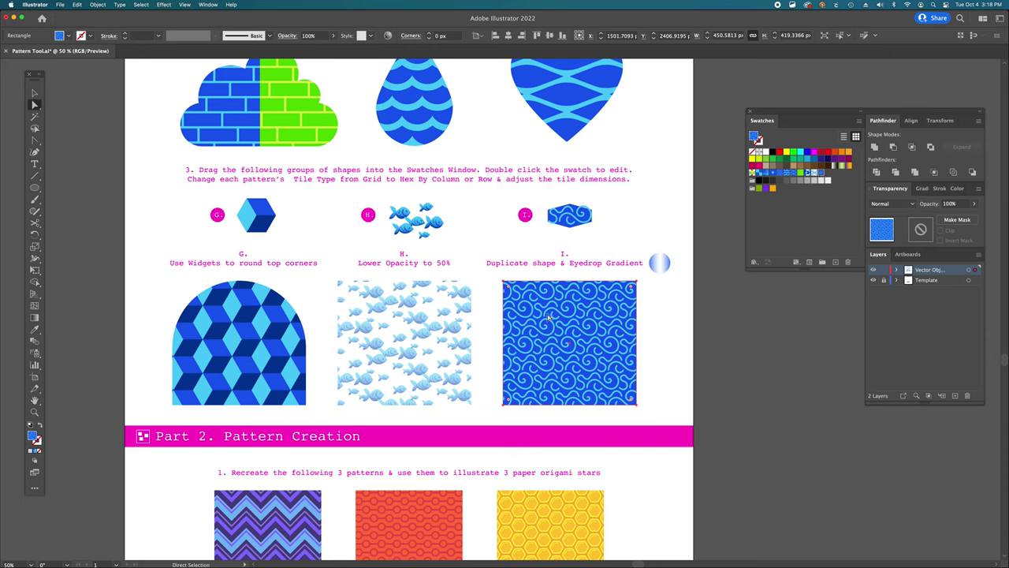
key("super+c")
key("super+f")
key("i")
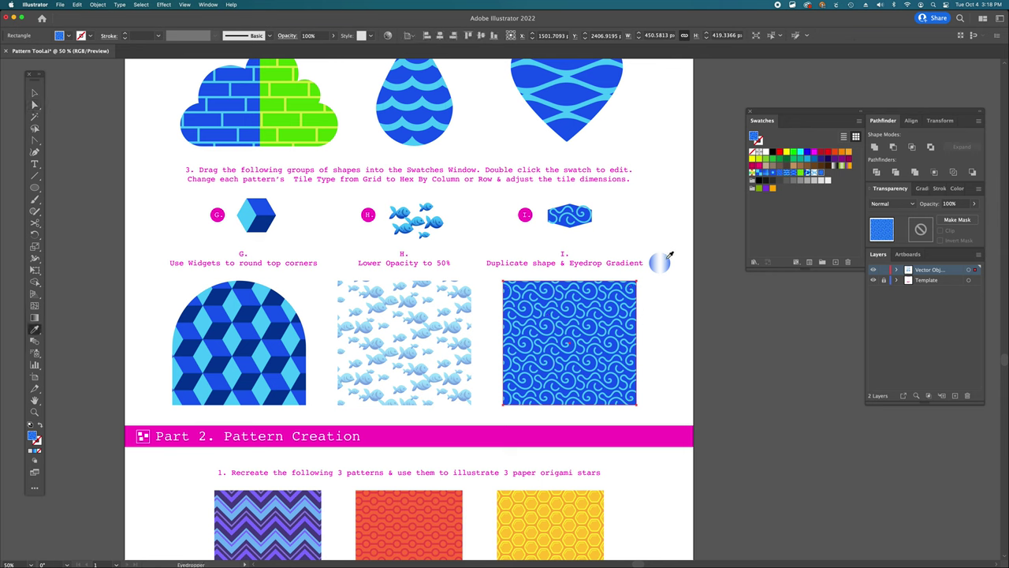
left_click(663, 263)
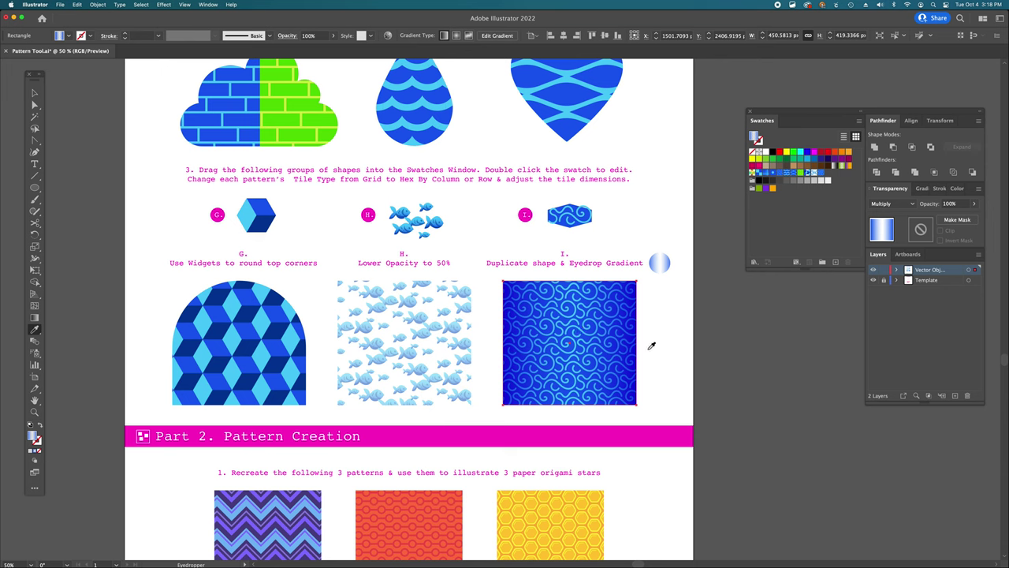
Step: Move the gradient overlay off the swirl-patterned rectangle to expose the pattern beneath, and undo the move
key("a")
left_click_drag(560, 355, 608, 372)
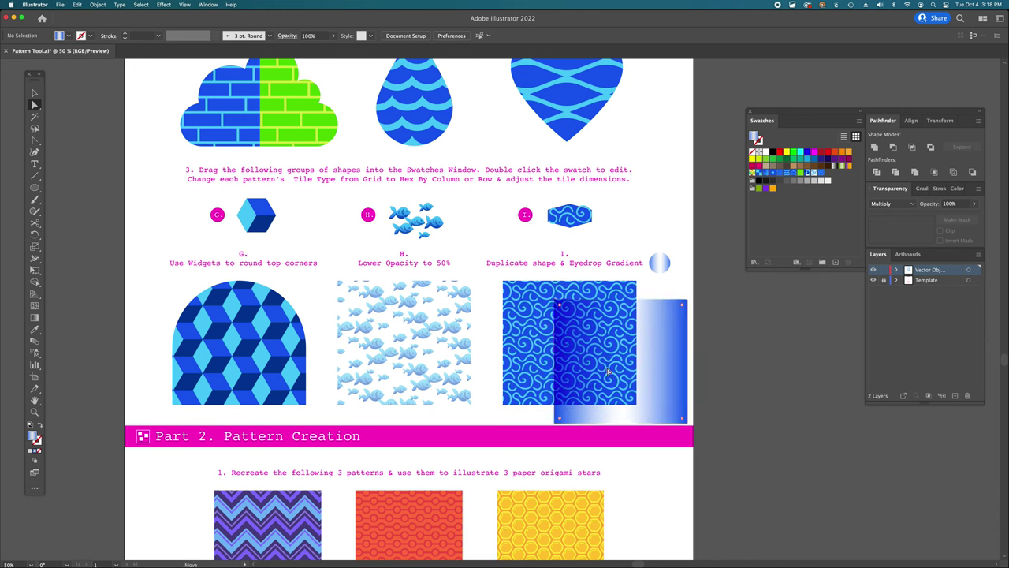
key("super+z")
Step: Try the circle's gradient as an overlay on a duplicate of the fish-patterned rectangle, and delete that duplicate
left_click(454, 333)
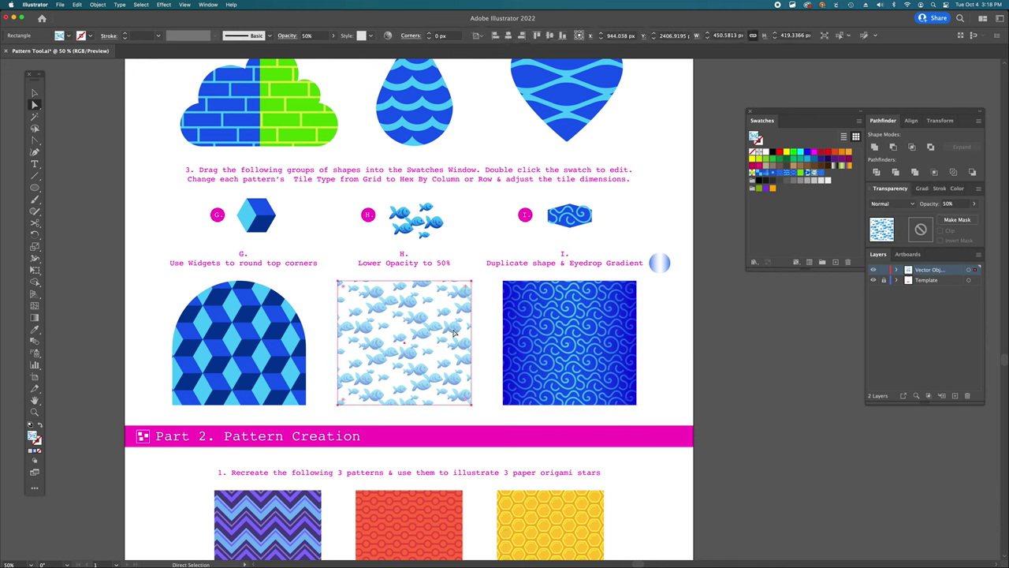
key("i")
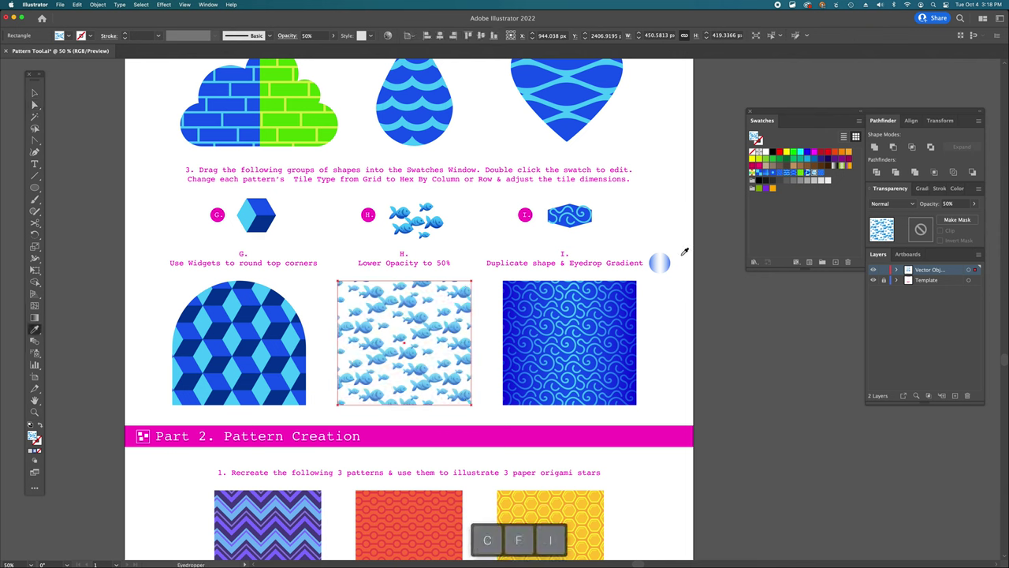
left_click(664, 262)
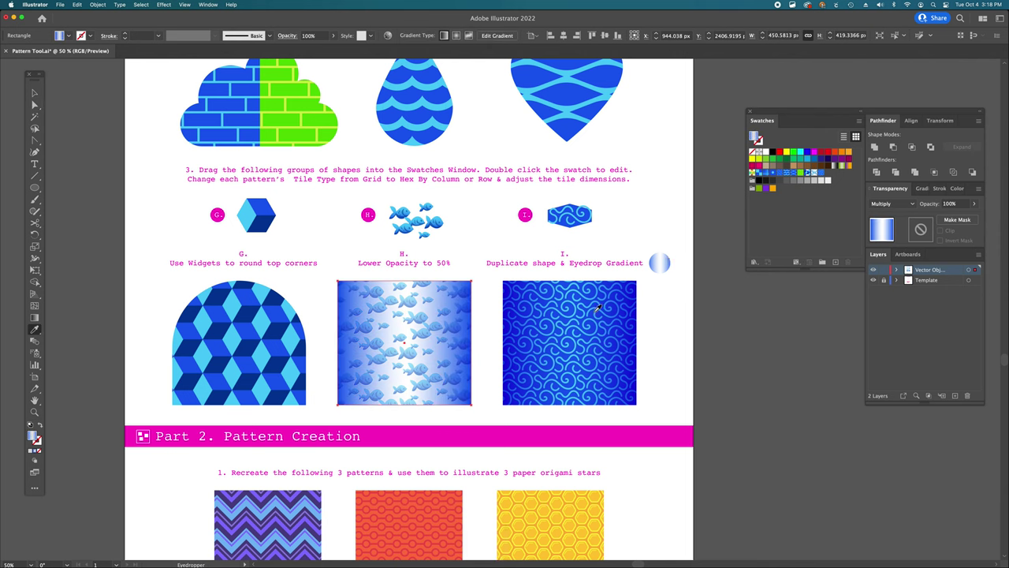
key("a")
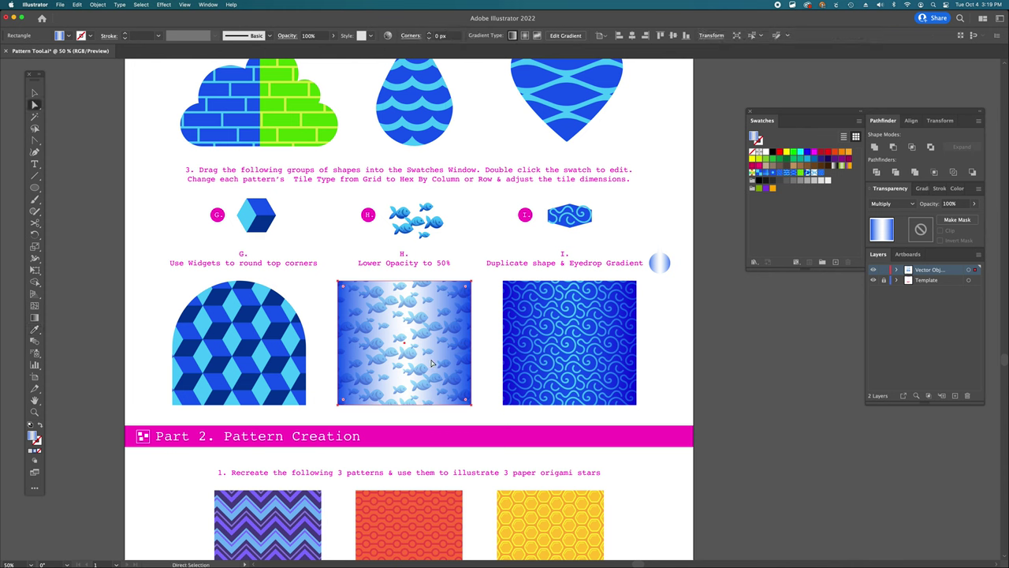
key("Delete")
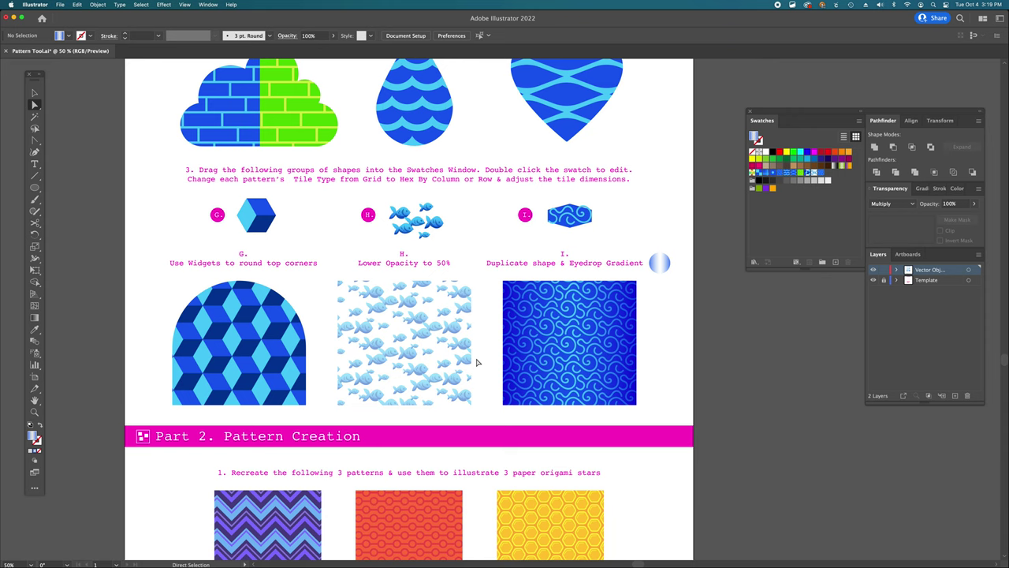
Step: Lower the fish-patterned rectangle's upper-left corner point straight down to about Y 2297 px, making the top edge slope
key("super+plus")
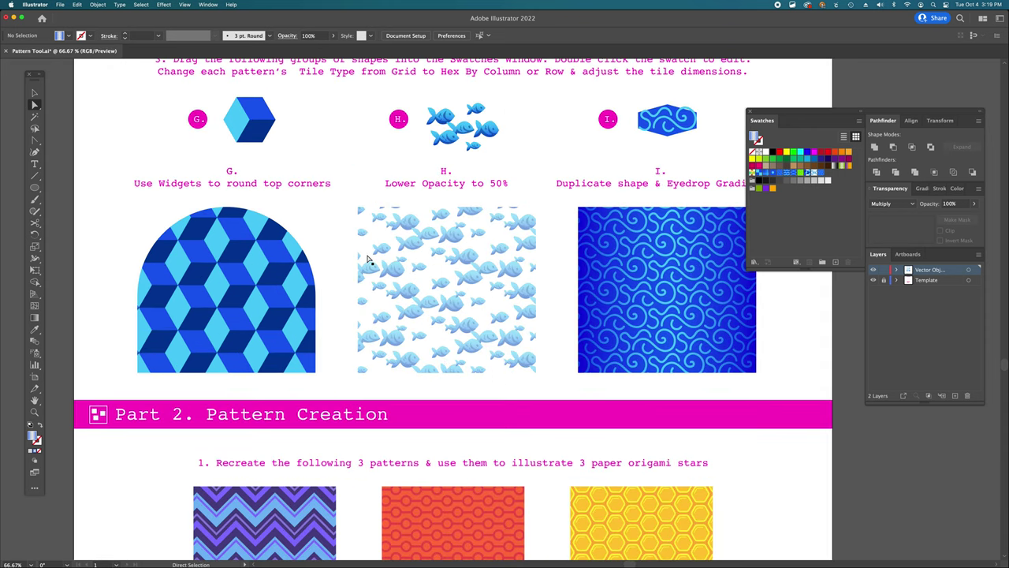
key("a")
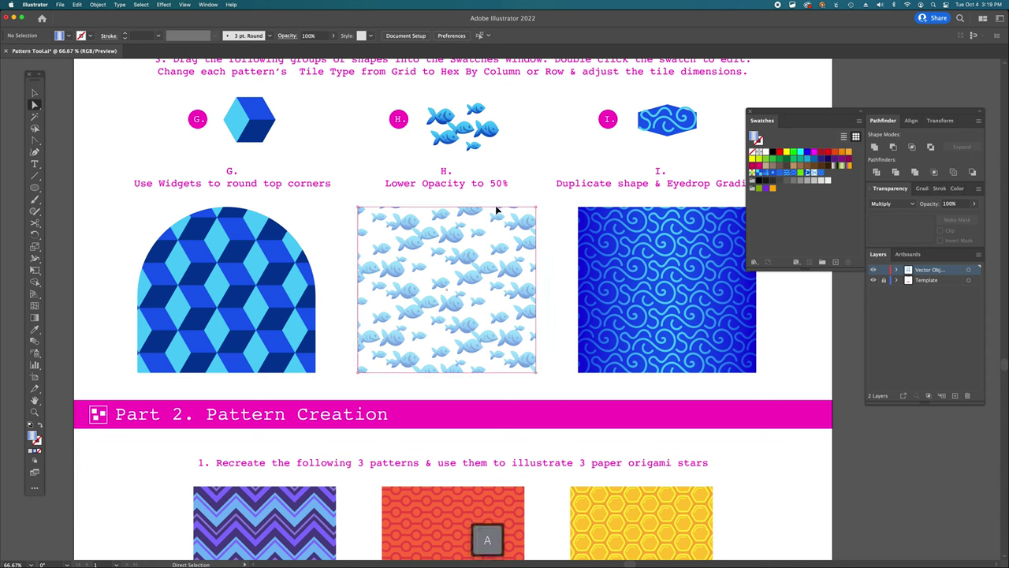
left_click(498, 211)
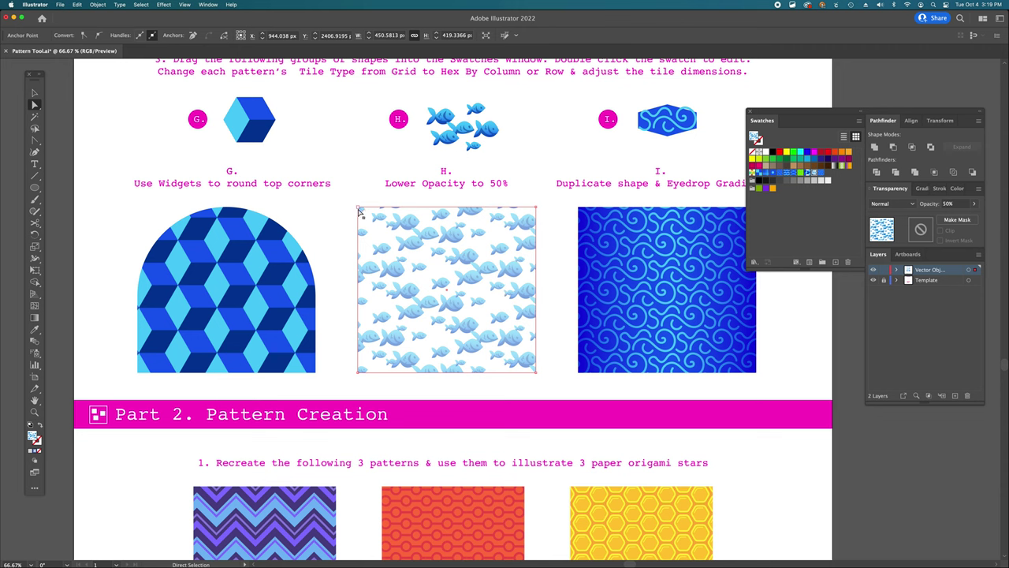
left_click_drag(358, 209, 358, 248)
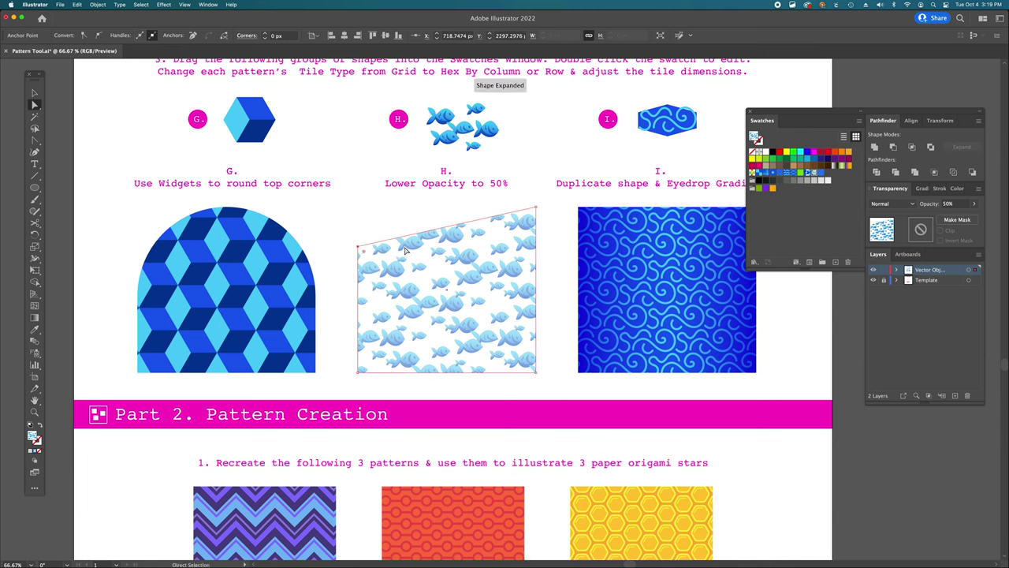
Step: Add anchor points along the left part of the fish shape's sloping top edge and reposition them to form a shallow notch
key("=")
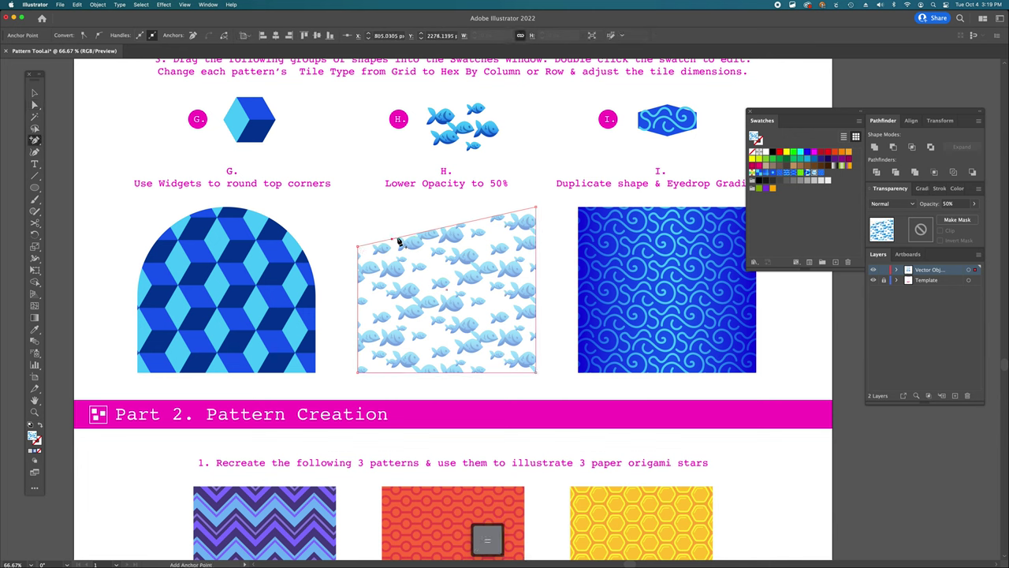
key("=")
key("a")
left_click(396, 247)
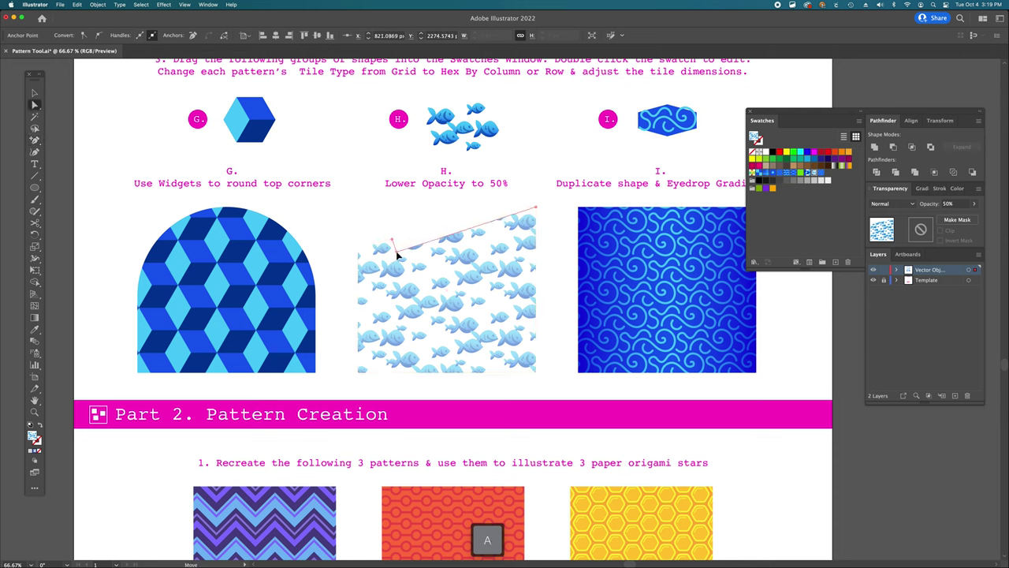
left_click(410, 252)
key("a")
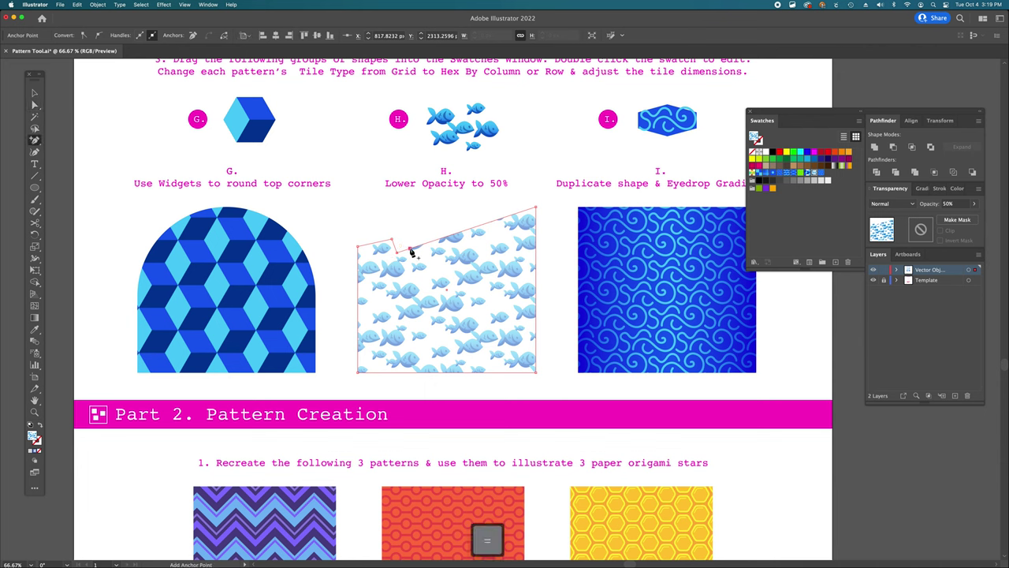
left_click(422, 251)
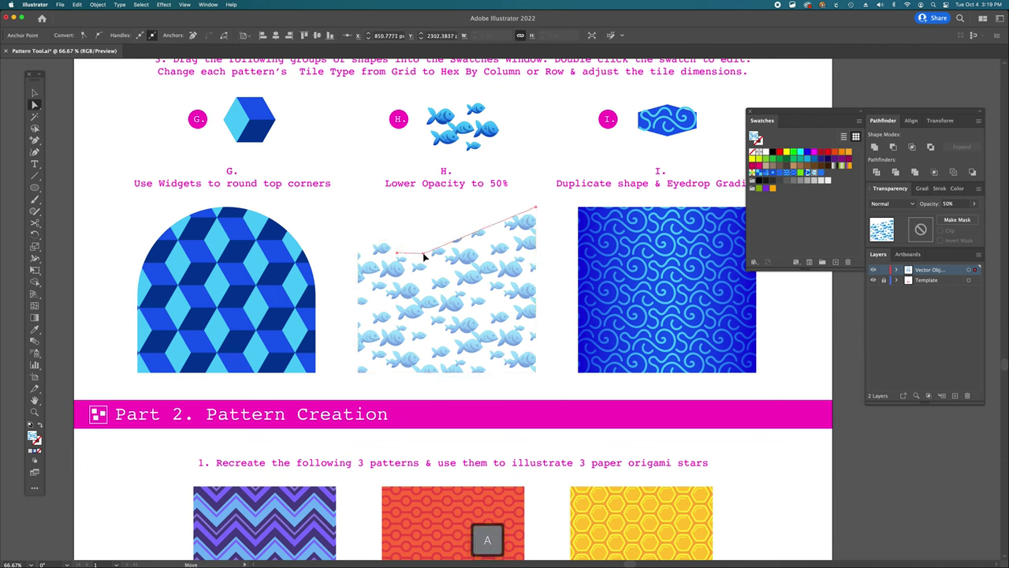
key("=")
left_click(430, 253)
key("a")
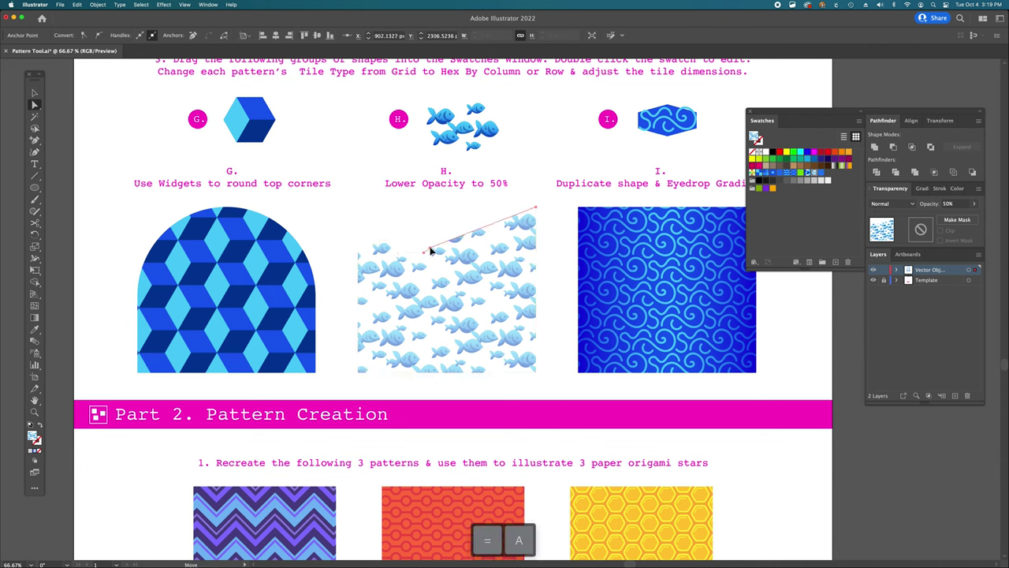
left_click(430, 247)
Step: Add three more anchor points just right of the notch and lower them into a nearly level stretch at about Y 2294 px
key("=")
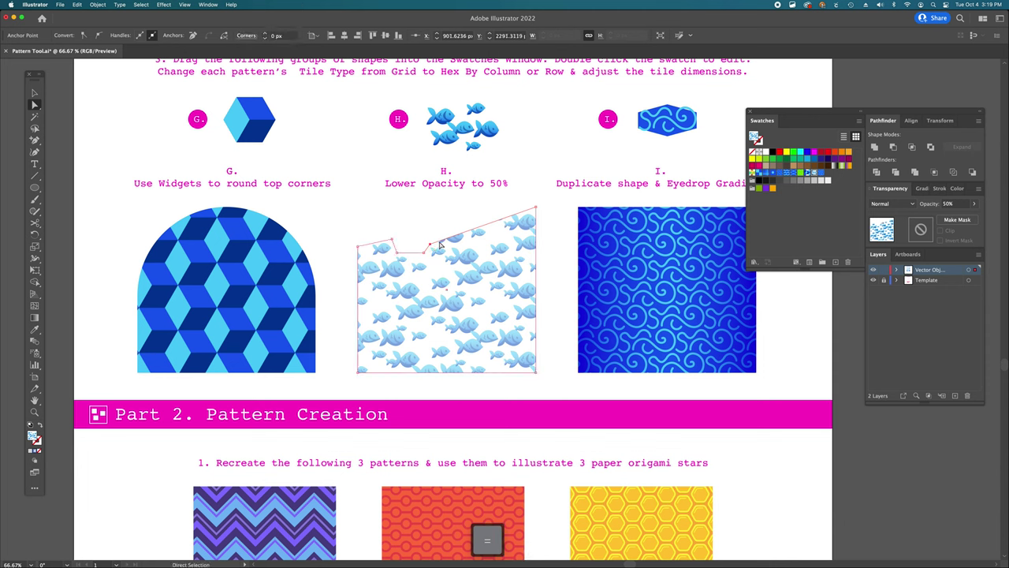
left_click(439, 244)
key("a")
left_click(439, 245)
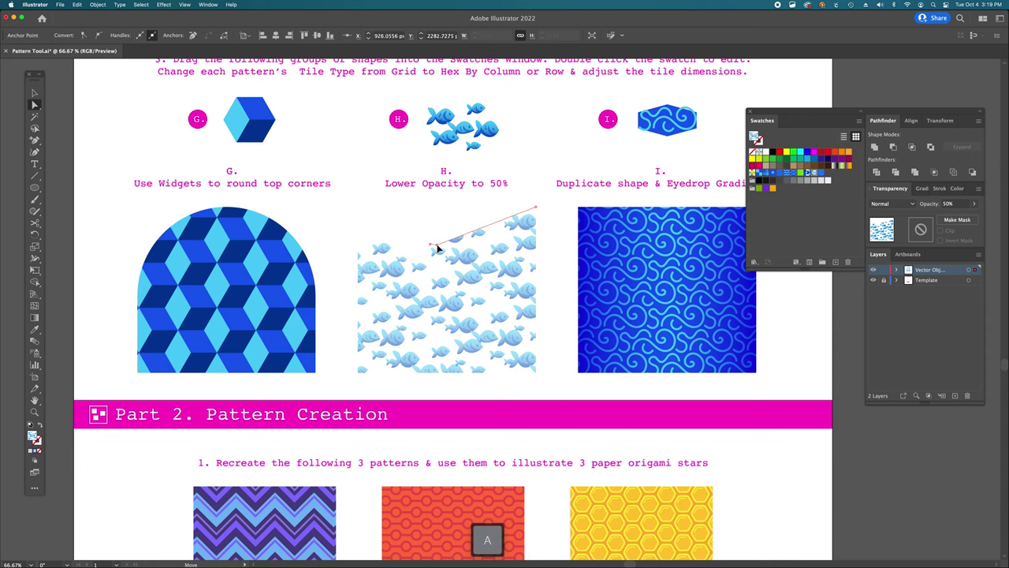
left_click(440, 246)
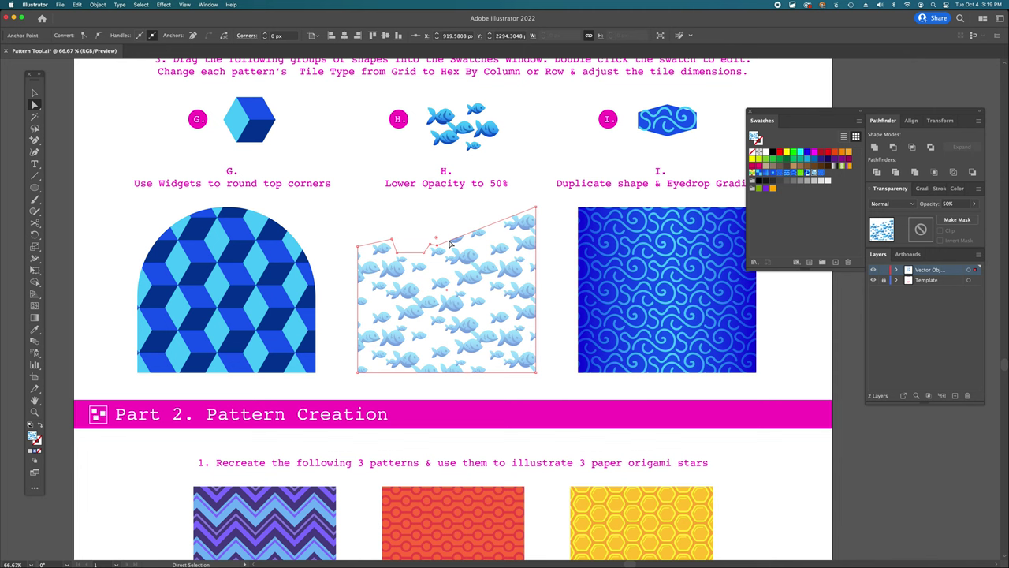
key("=")
left_click(451, 245)
key("a")
left_click(450, 246)
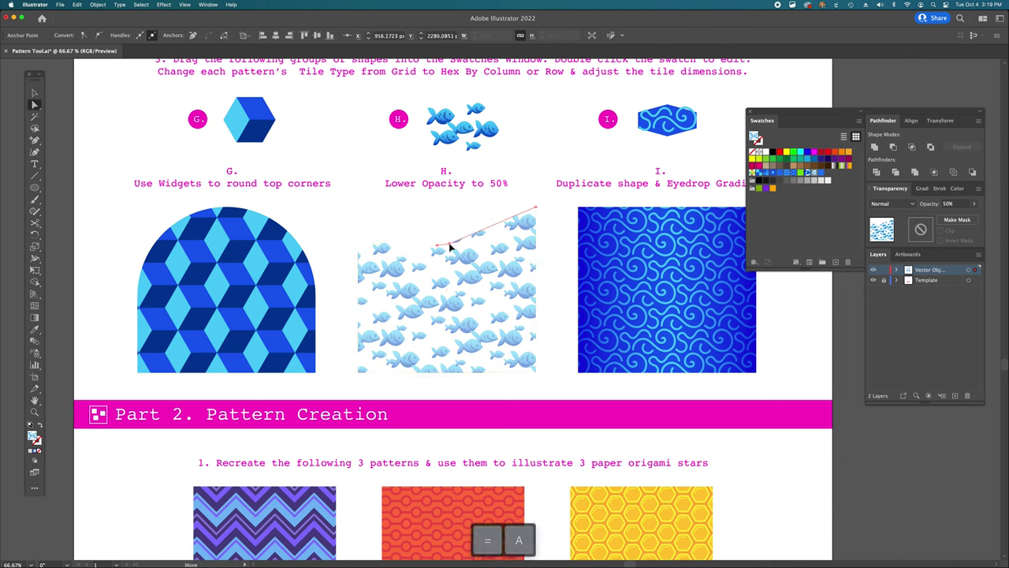
left_click(451, 246)
key("=")
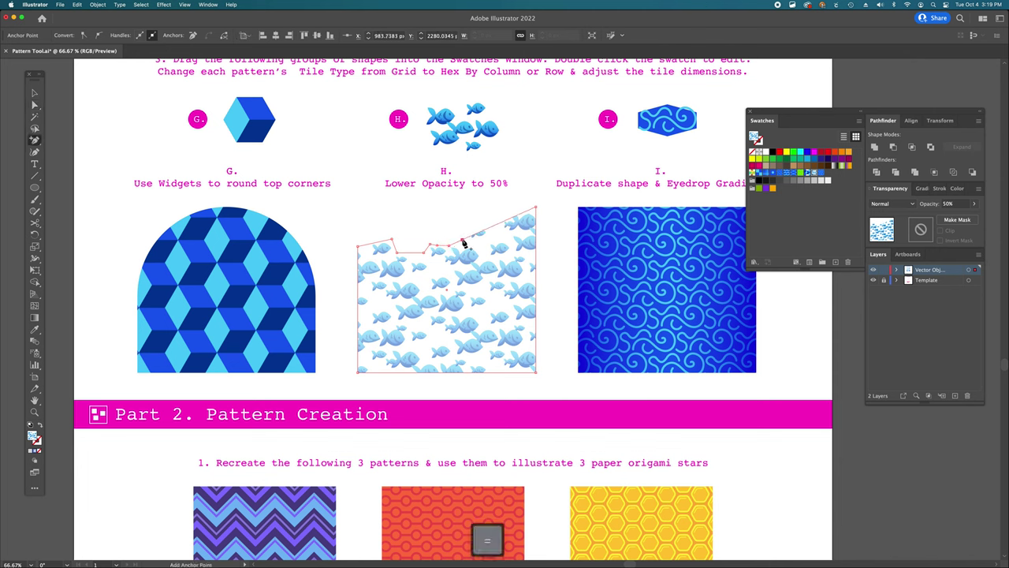
left_click(463, 238)
key("a")
left_click(475, 242)
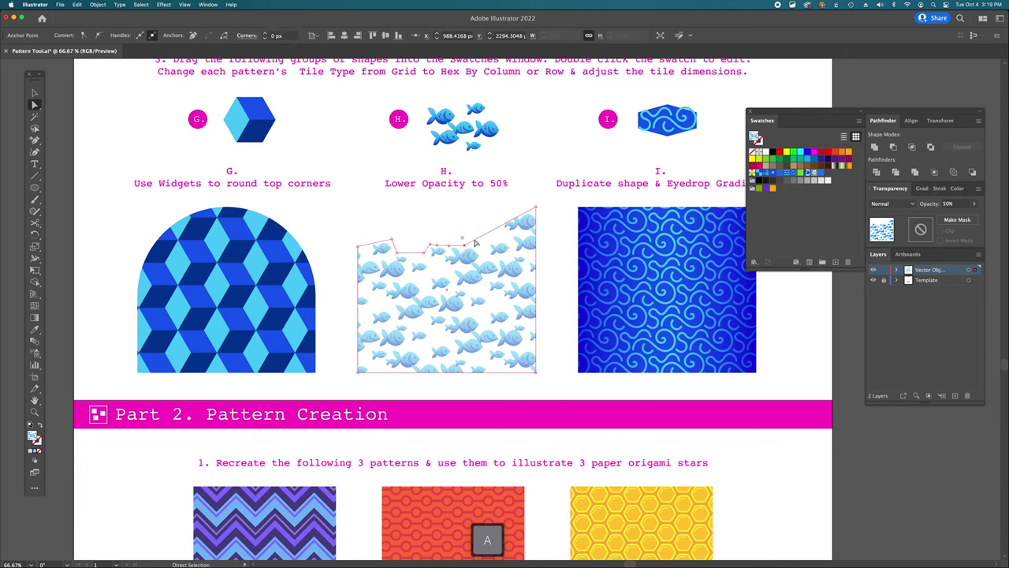
Step: Extend the uneven top edge toward the fish shape's upper-right corner by adding anchor points and pulling the slope down
key("=")
key("a")
left_click(490, 243)
left_click_drag(489, 242, 514, 235)
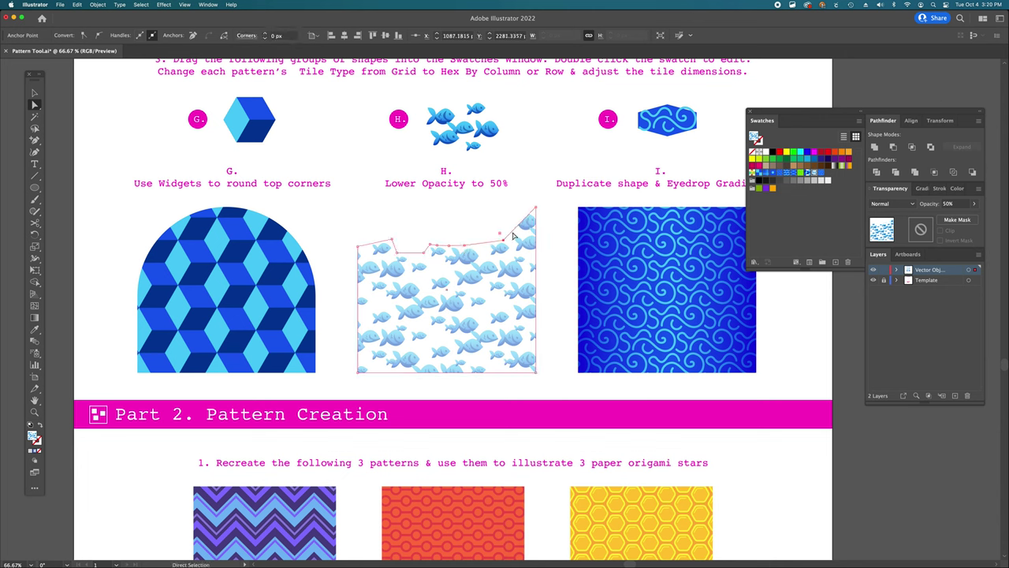
key("a")
key("a")
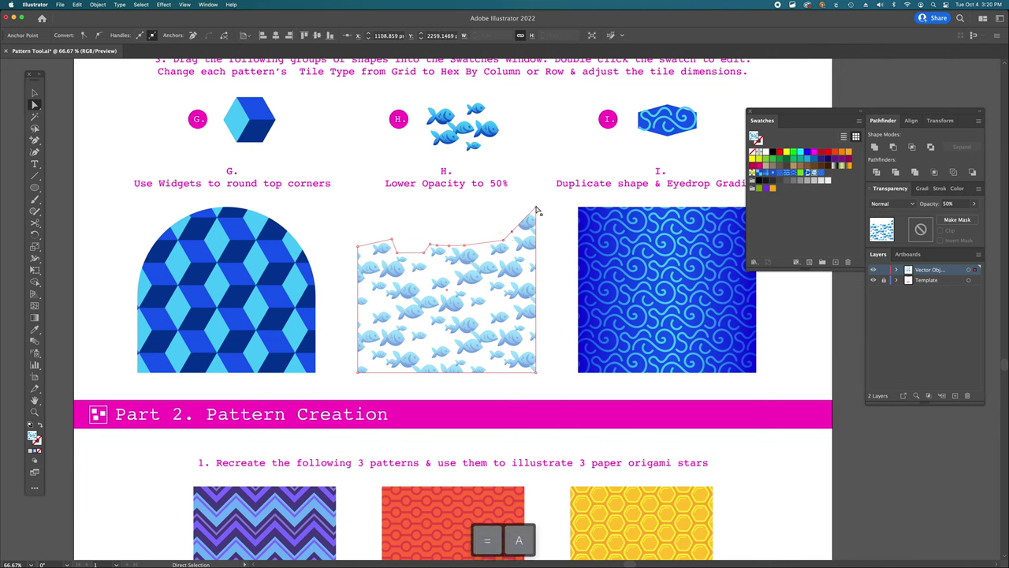
Step: Lower the upper-right corner anchor of the fish-pattern shape to complete its uneven top edge
left_click_drag(535, 209, 535, 238)
left_click(547, 232)
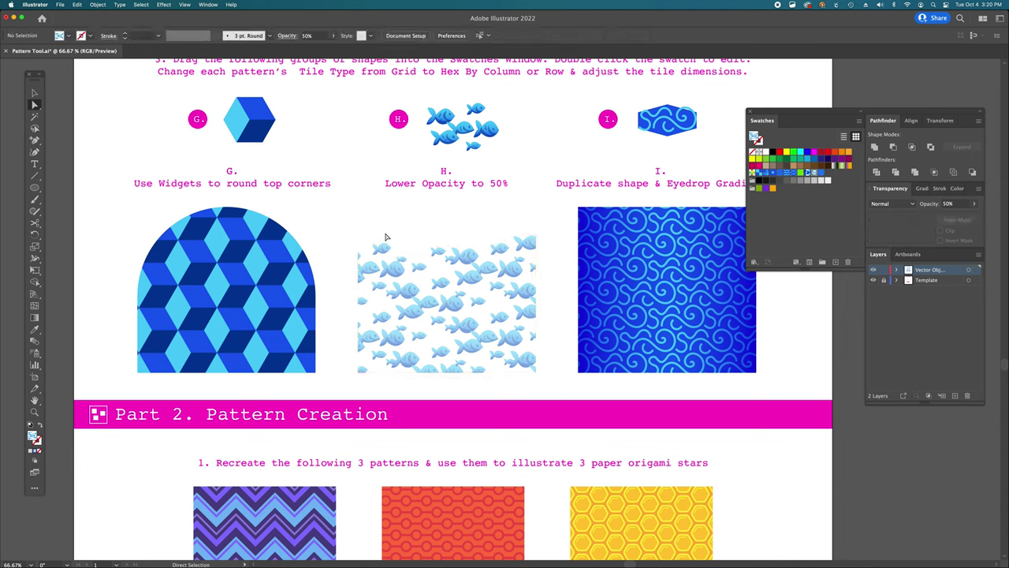
left_click(488, 248)
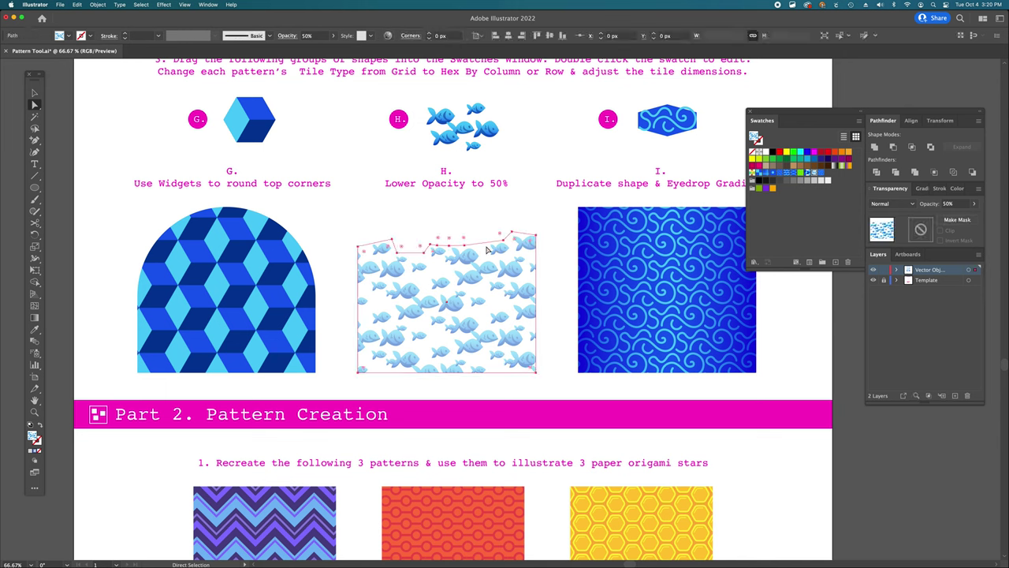
left_click(565, 363)
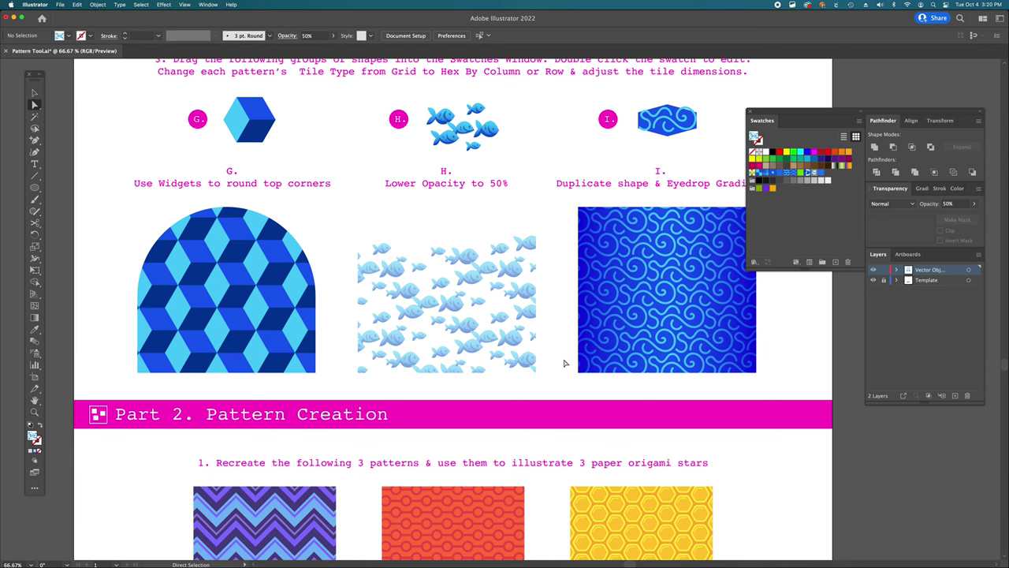
Step: Review the Part 2 Pattern Creation instructions, the three sample patterns and the grey four-square block below them
scroll(565, 364, "down", 5)
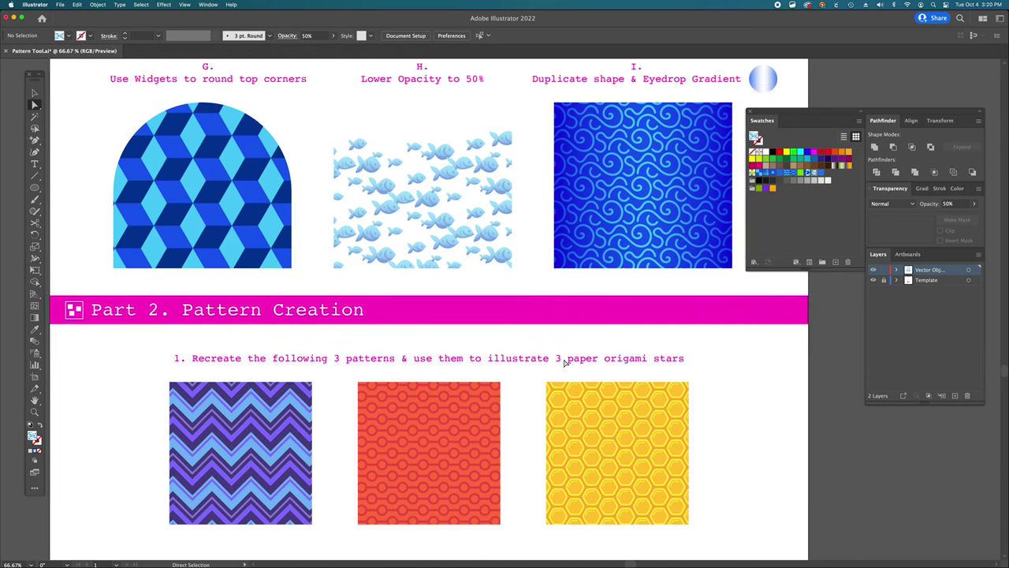
scroll(565, 363, "up", 4)
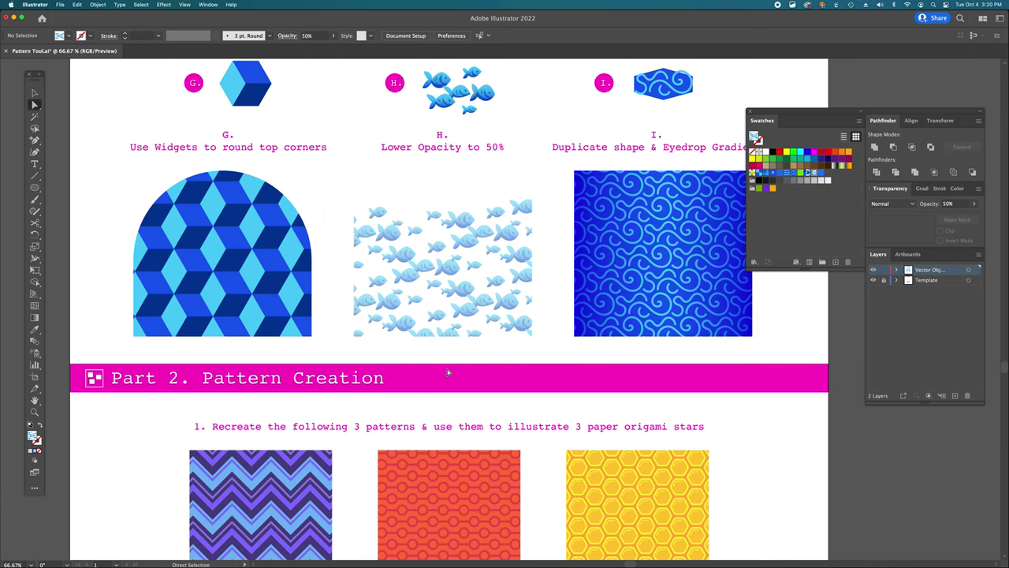
scroll(447, 371, "down", 4)
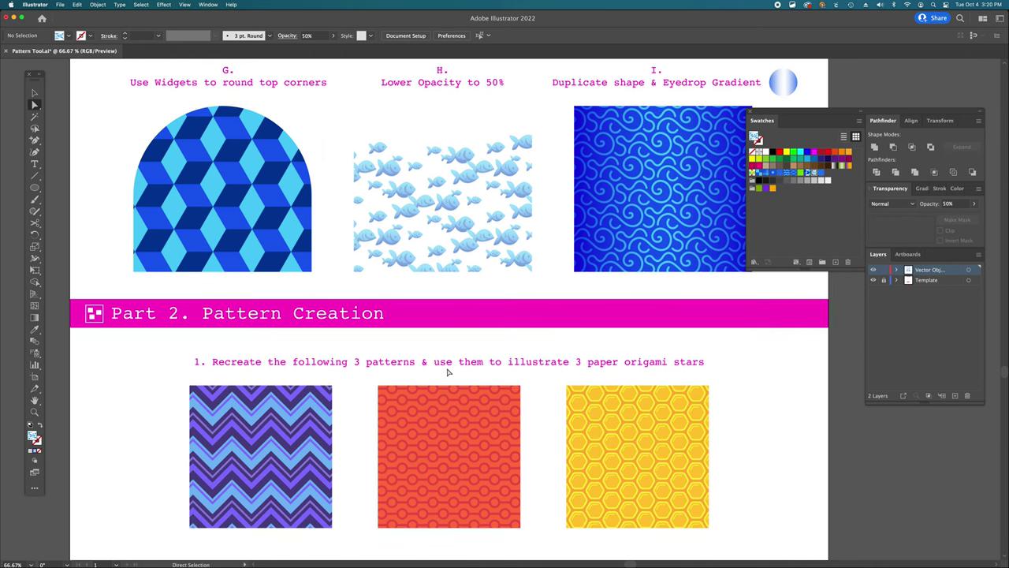
scroll(447, 372, "down", 2)
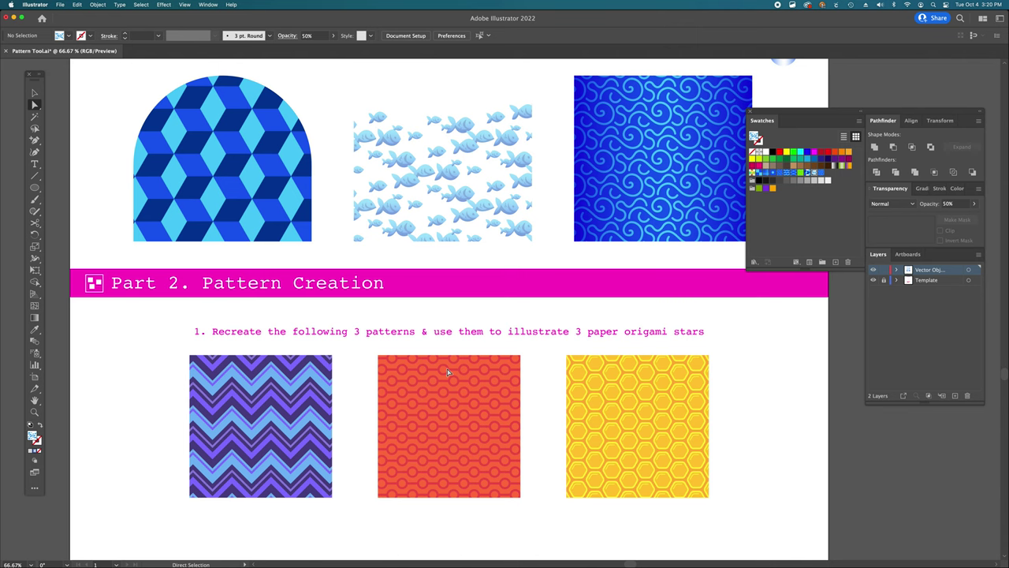
scroll(447, 371, "down", 6)
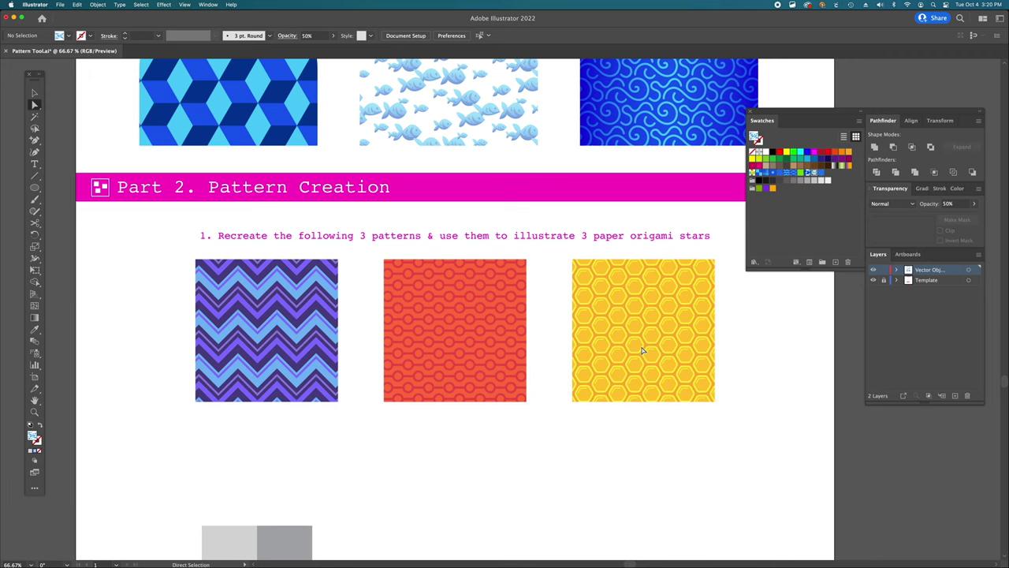
scroll(643, 350, "down", 2)
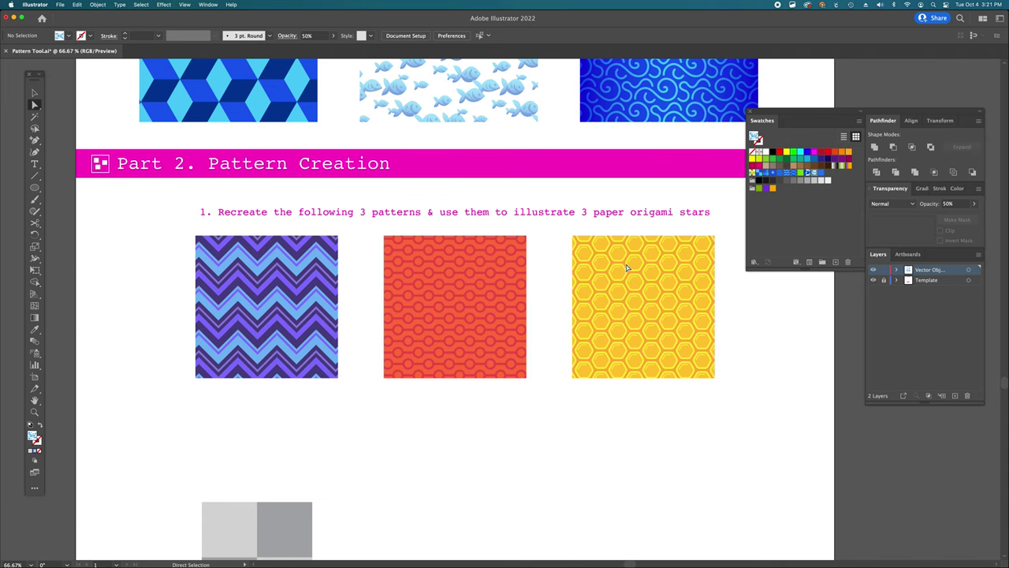
scroll(627, 268, "down", 4)
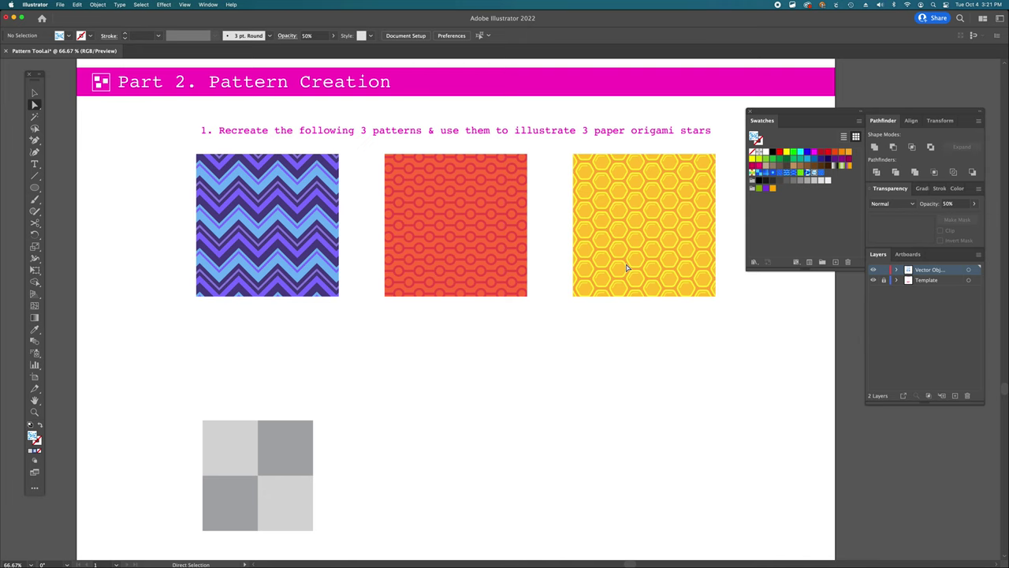
scroll(627, 268, "right", 1)
scroll(627, 268, "down", 1)
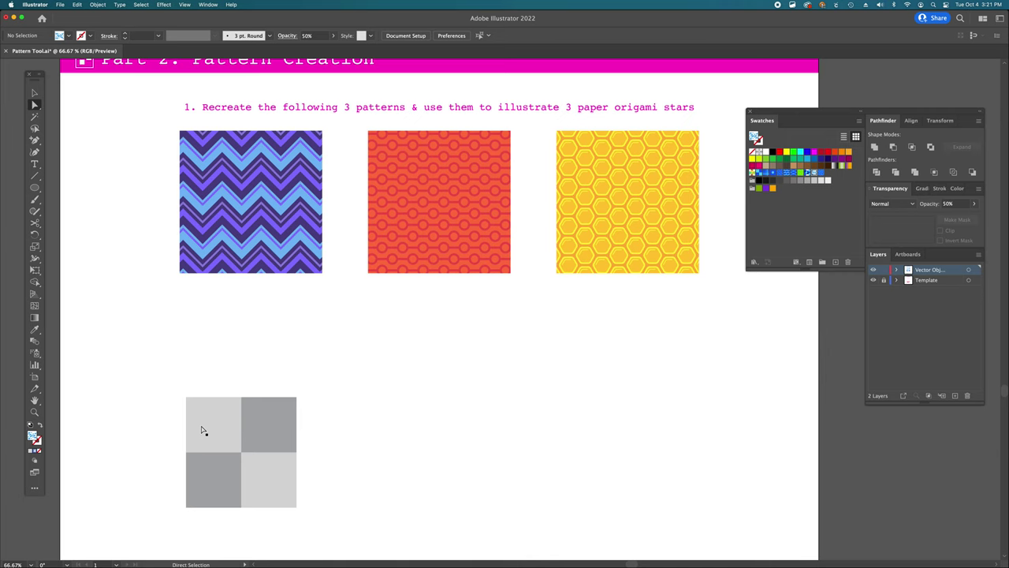
scroll(202, 431, "left", 4)
scroll(202, 430, "down", 2)
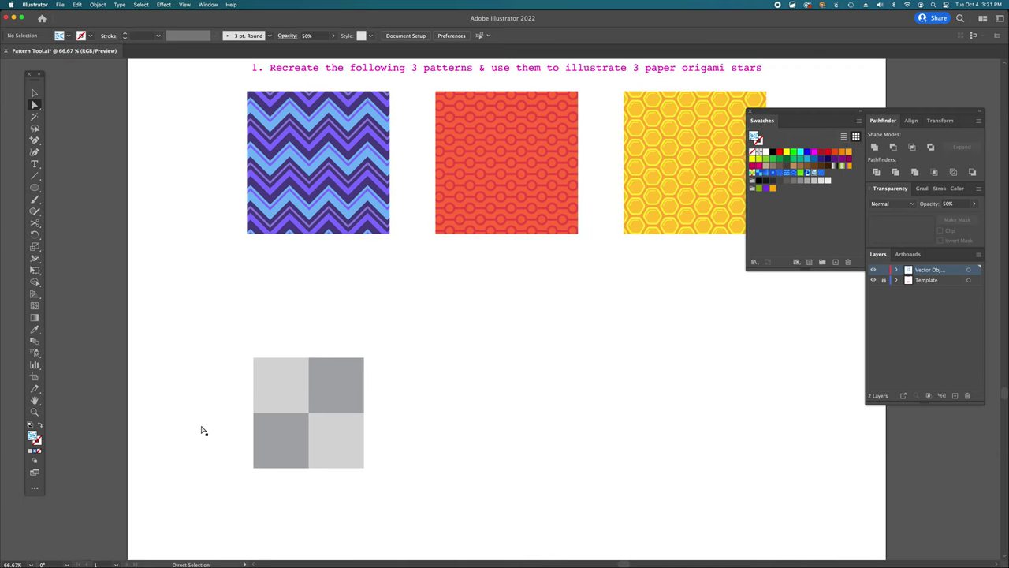
Step: Inspect the four light and dark grey squares of the block individually
left_click(298, 437)
left_click(328, 398)
left_click(266, 400)
left_click(321, 429)
left_click(287, 442)
left_click(331, 405)
left_click(263, 394)
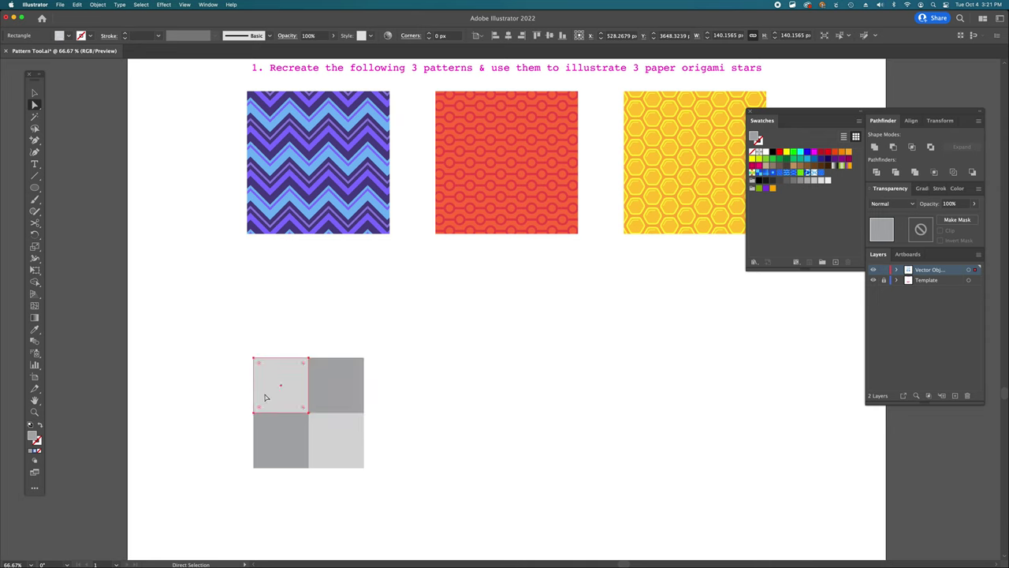
left_click(338, 439)
left_click(416, 439)
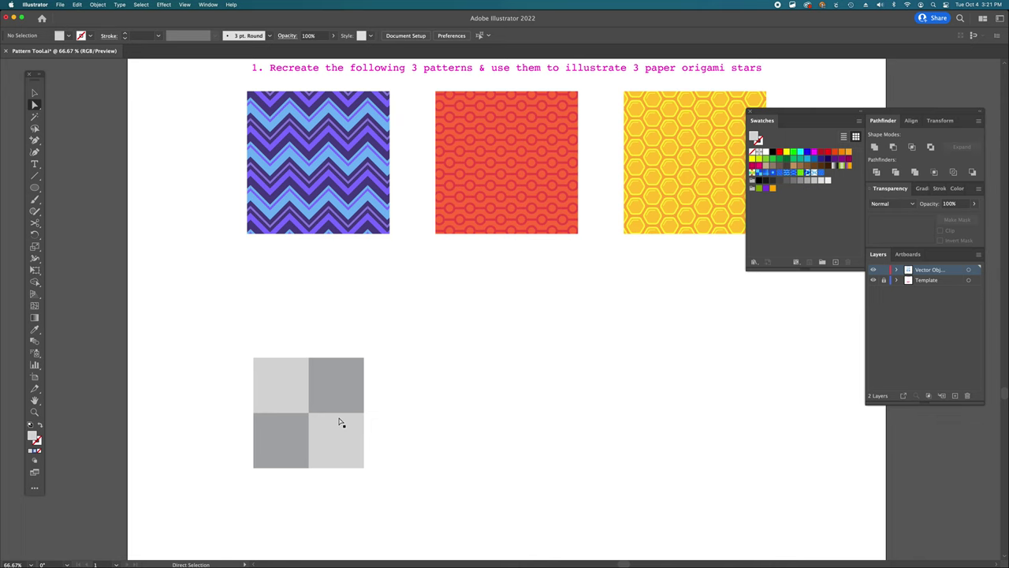
Step: Scale the outer corner anchors of the two light grey squares horizontally apart to about 466 px, forming two star points
left_click(254, 360)
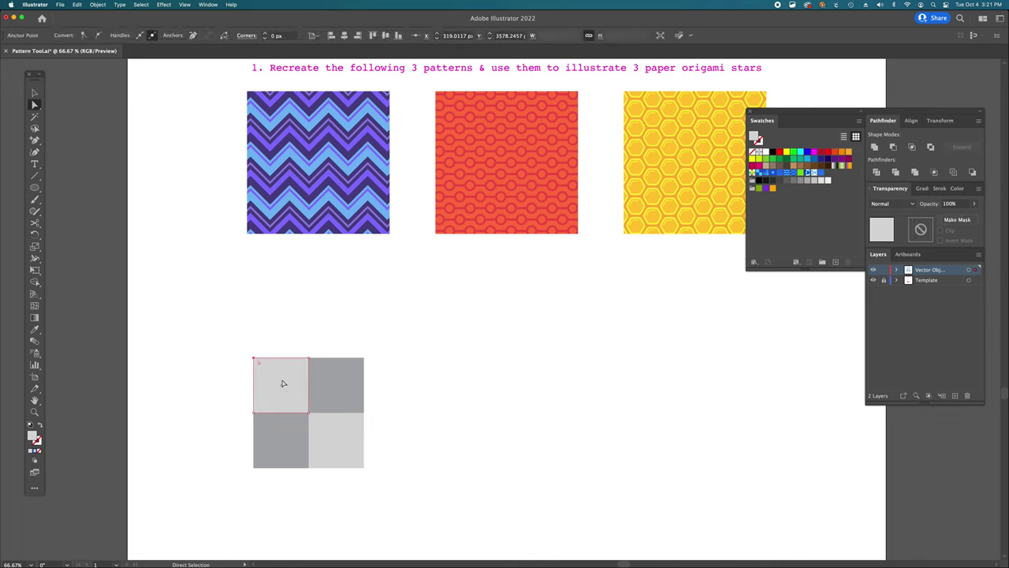
left_click(364, 468, "shift")
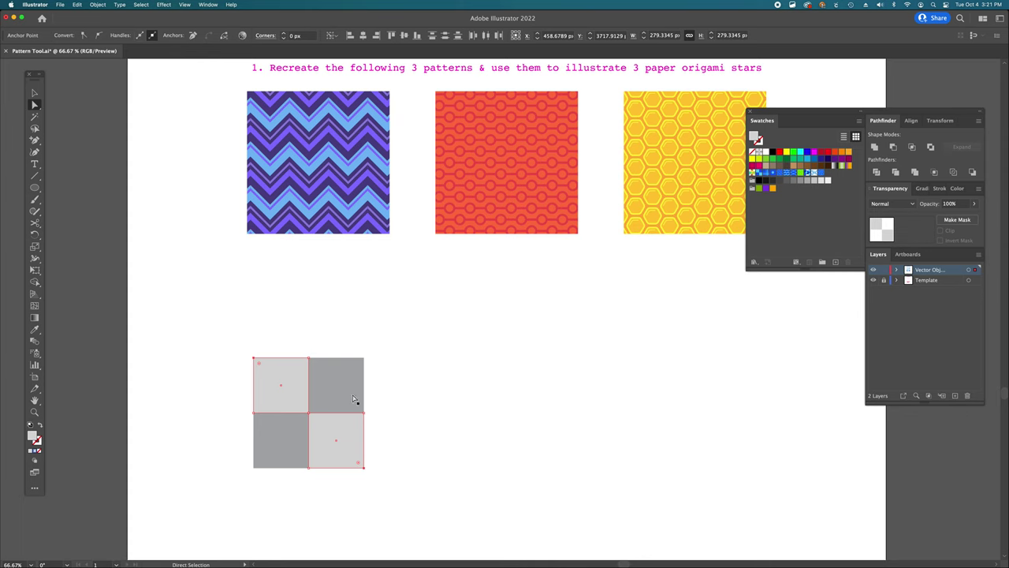
key("s")
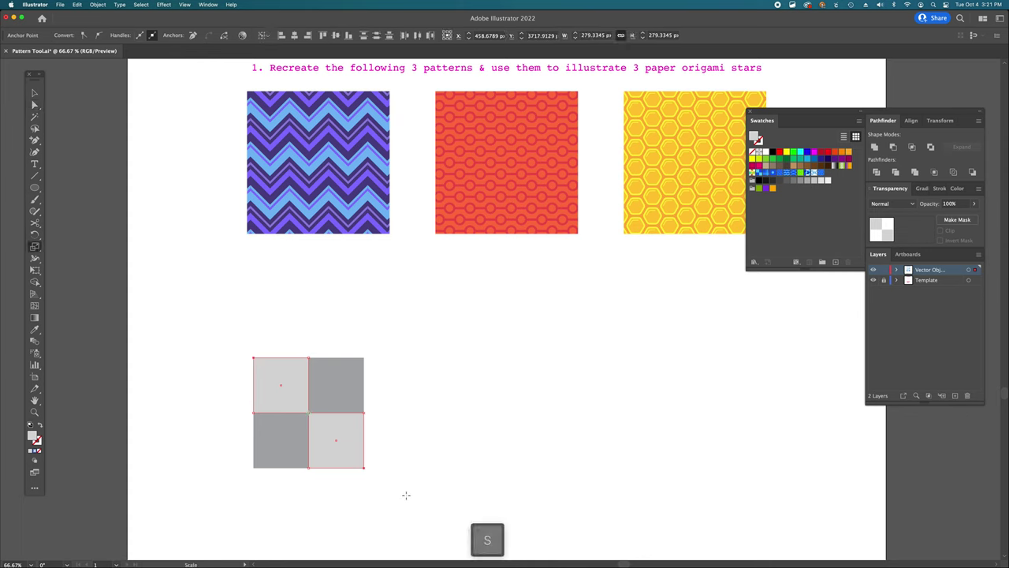
left_click_drag(406, 495, 472, 499)
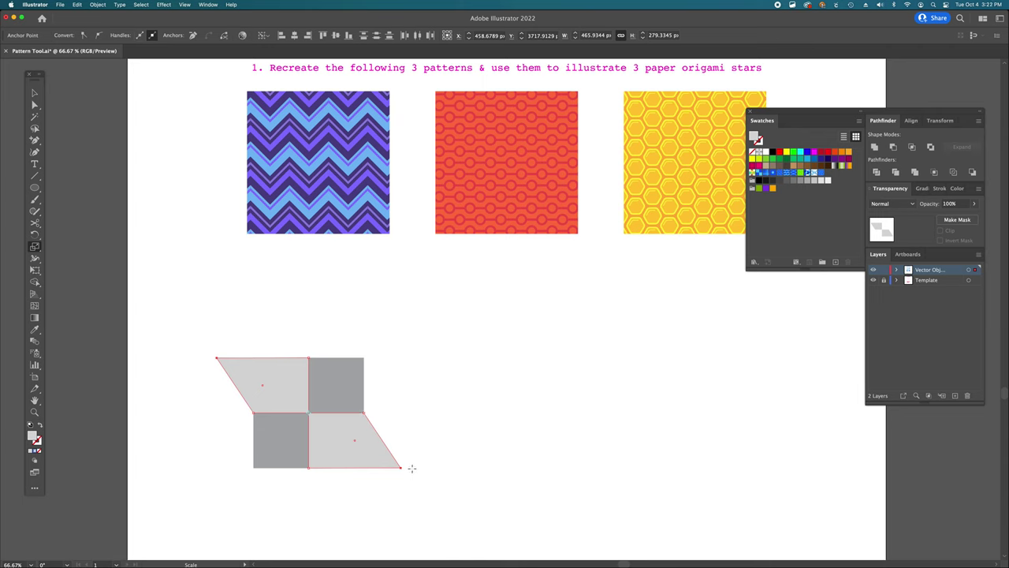
Step: Scale the outer corner anchors of the two dark grey squares vertically apart to about 511 px, completing the four-pointed star
key("a")
left_click(254, 470)
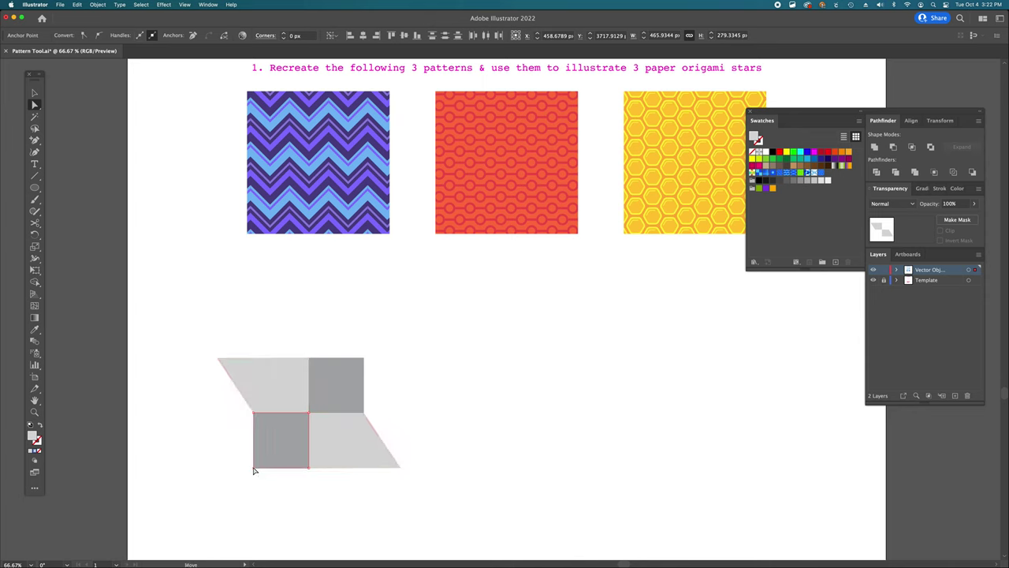
left_click(365, 360, "shift")
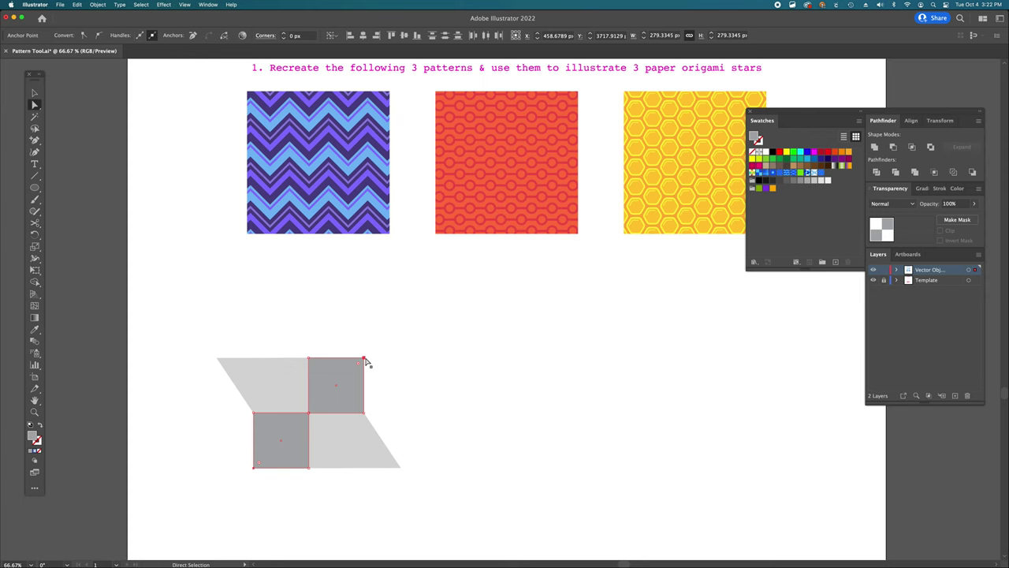
key("s")
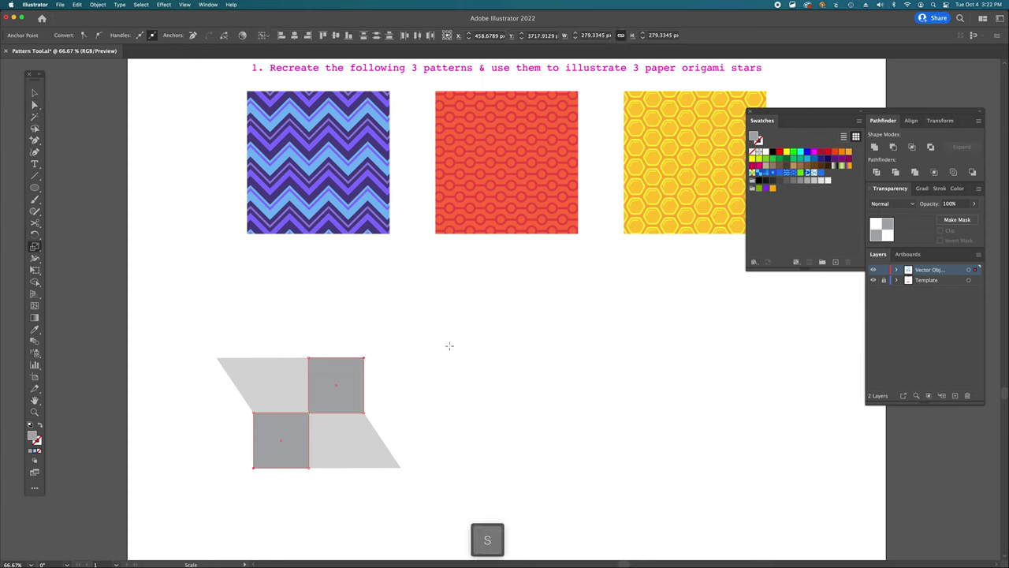
left_click_drag(449, 345, 449, 295)
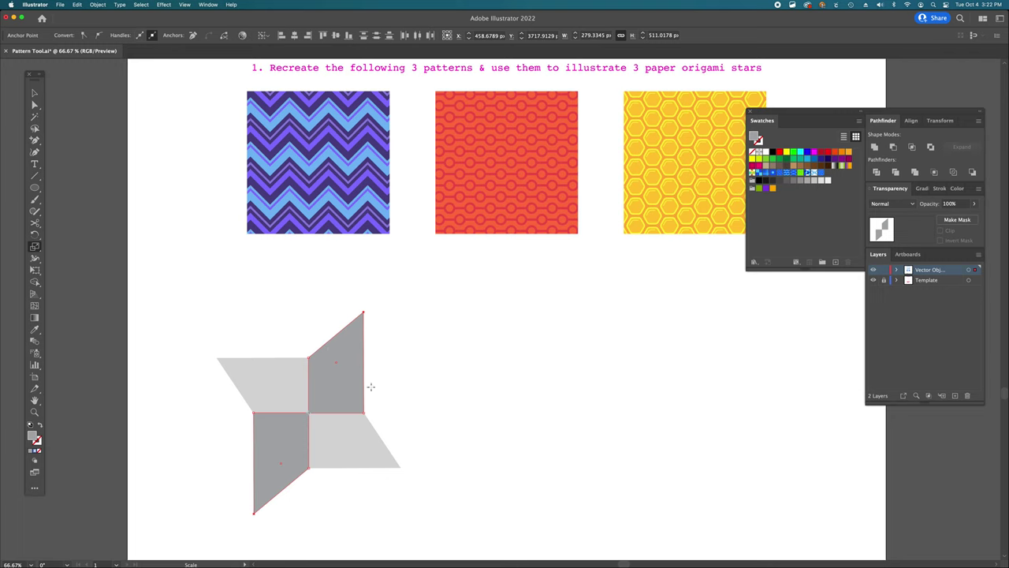
key("a")
left_click(481, 386)
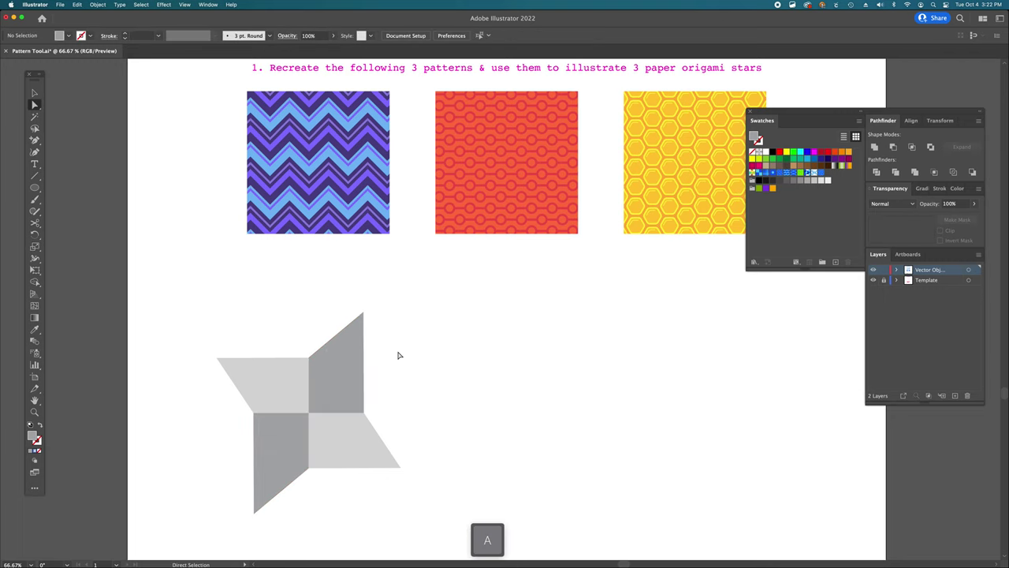
Step: Inspect the star's dark grey pair of blades and its light grey pair
scroll(399, 353, "left", 3)
scroll(398, 355, "down", 3)
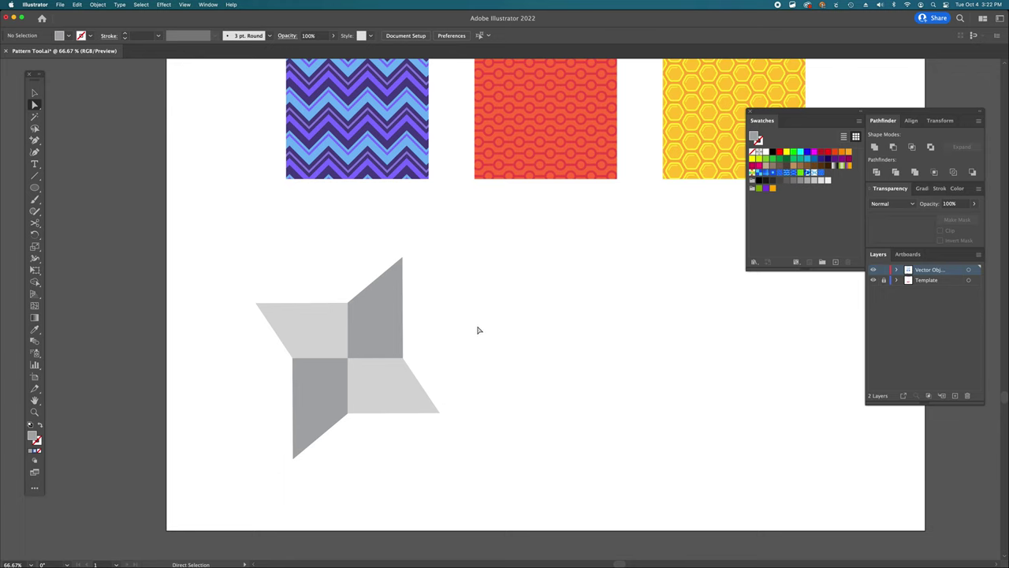
left_click(368, 338)
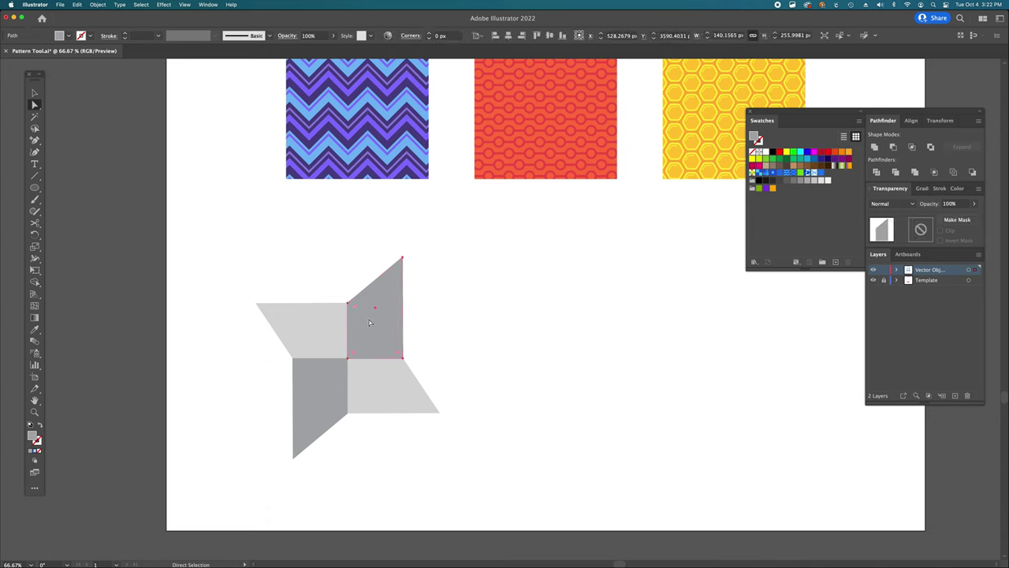
key("a")
left_click(320, 387, "shift")
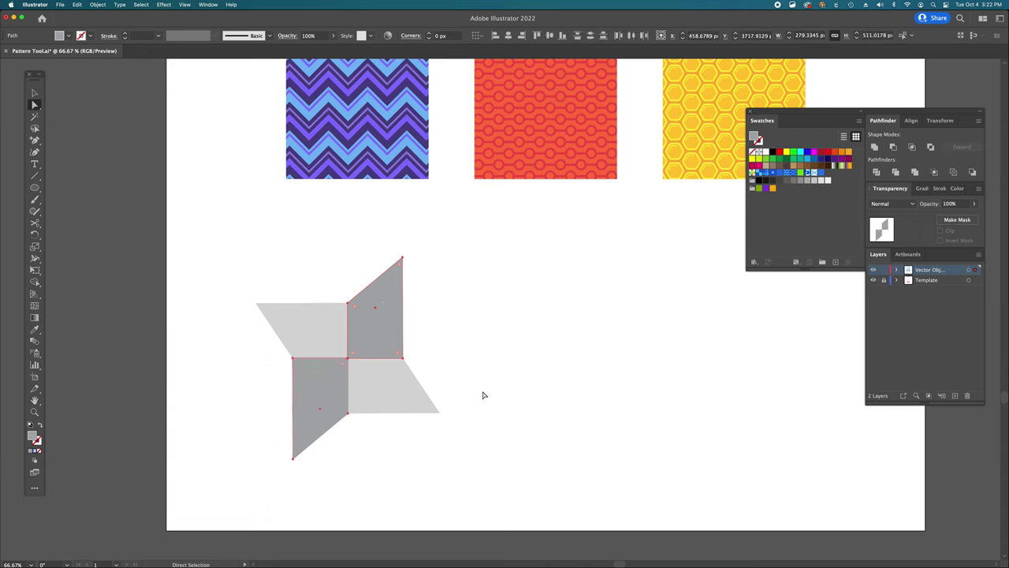
left_click(313, 326)
left_click(393, 384, "shift")
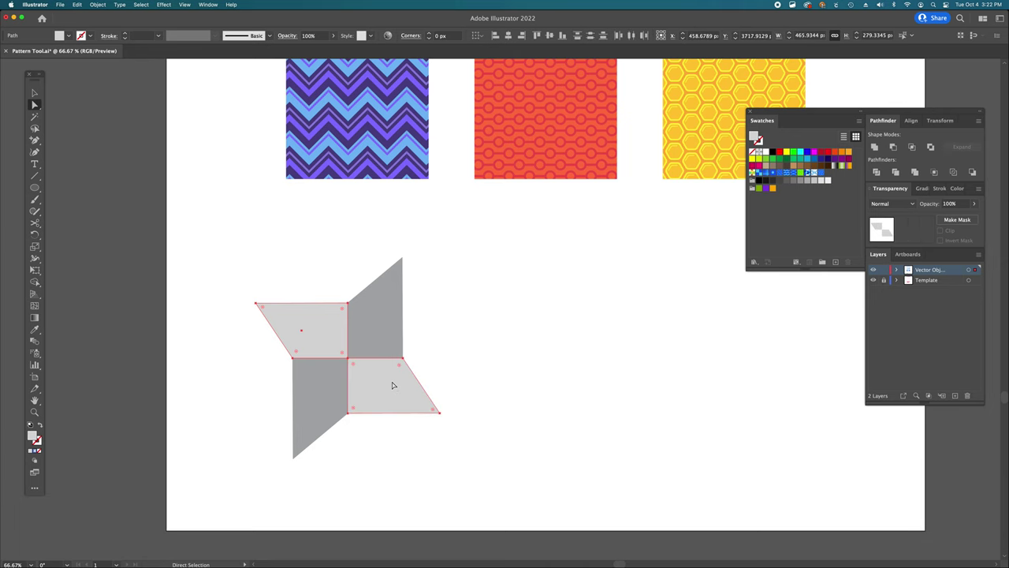
left_click(472, 324)
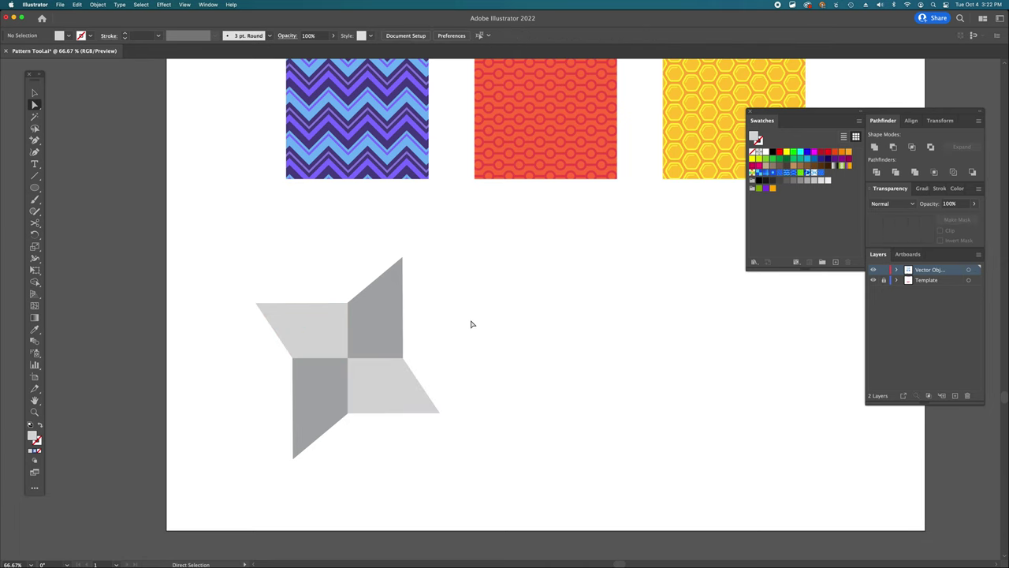
Step: Examine the purple and blue chevron sample pattern up close at 150% zoom
scroll(472, 325, "up", 3)
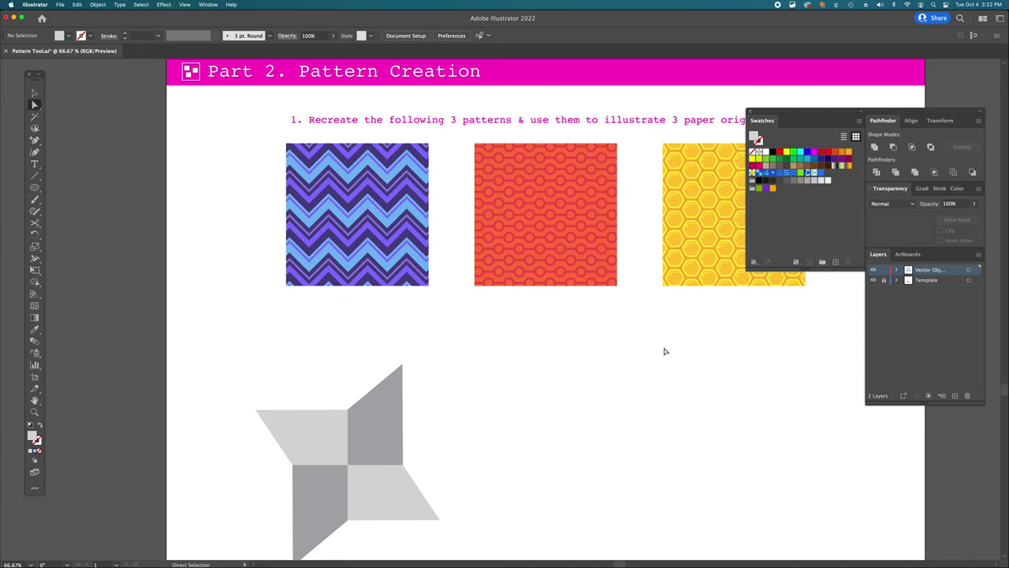
scroll(665, 352, "down", 1)
scroll(665, 352, "right", 5)
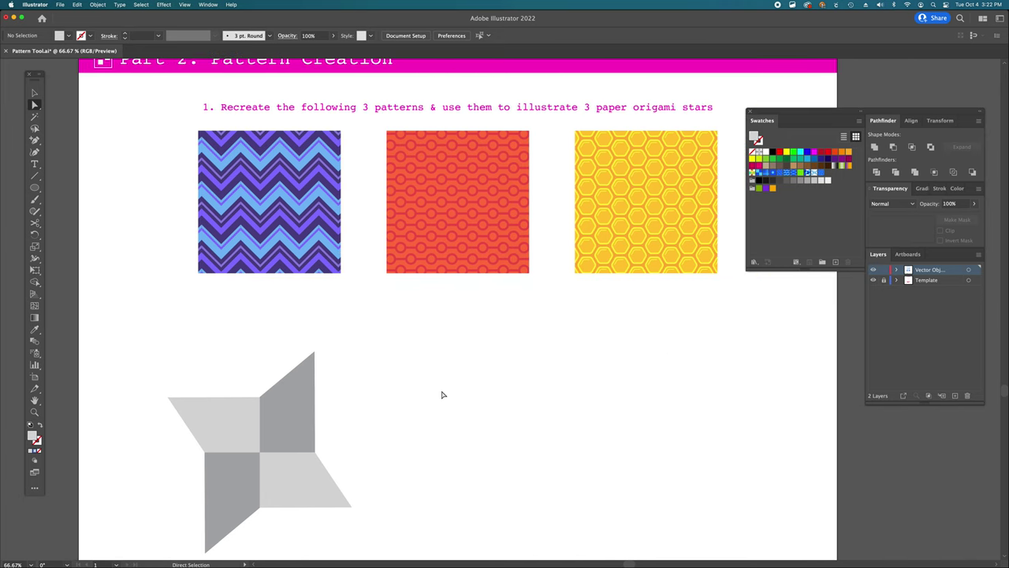
scroll(442, 394, "down", 2)
key("super+minus")
key("super+minus")
key("v")
left_click_drag(502, 371, 537, 318)
left_click(480, 250)
scroll(482, 251, "up", 2)
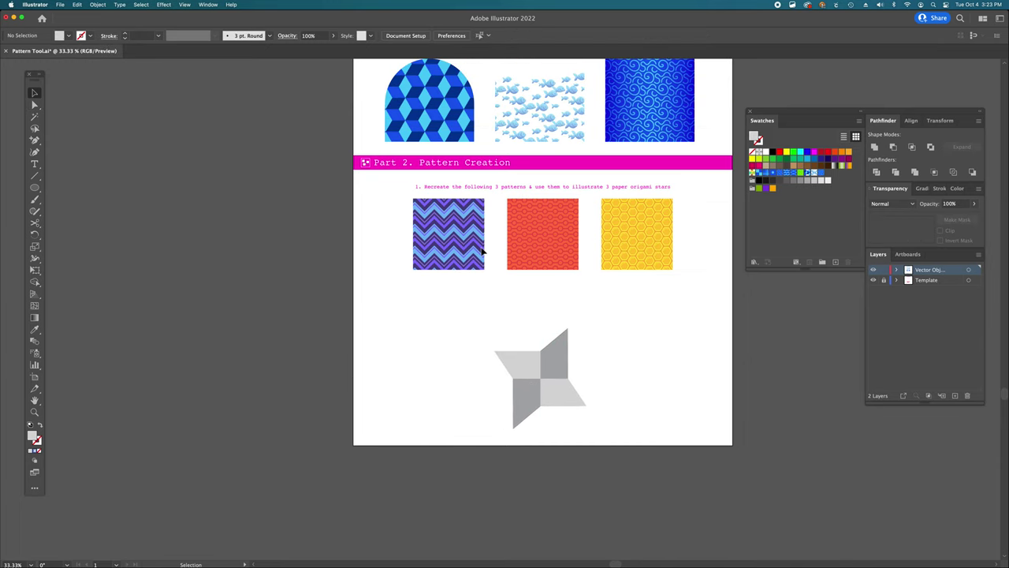
key("super+plus")
key("super+plus")
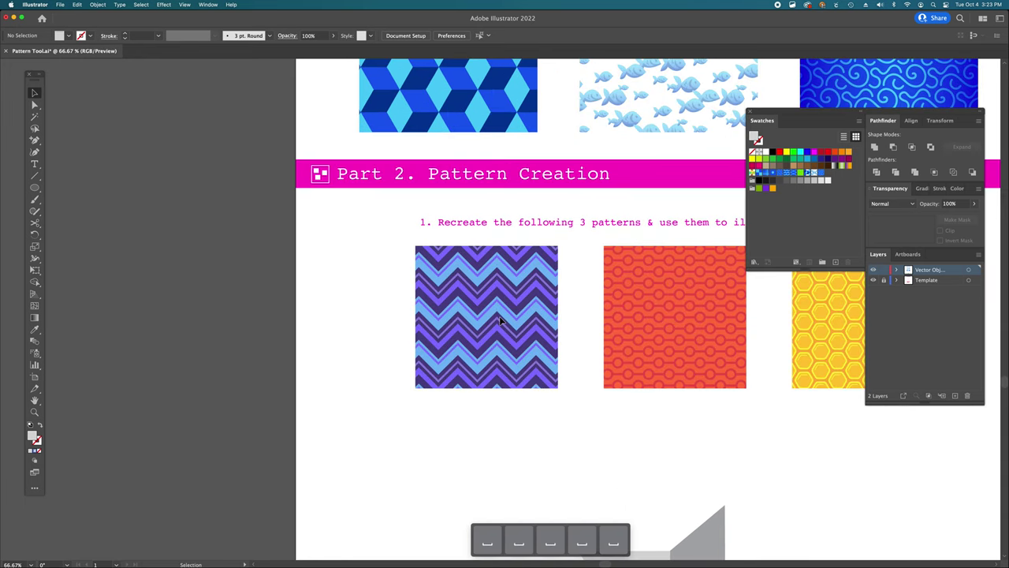
scroll(500, 320, "right", 2)
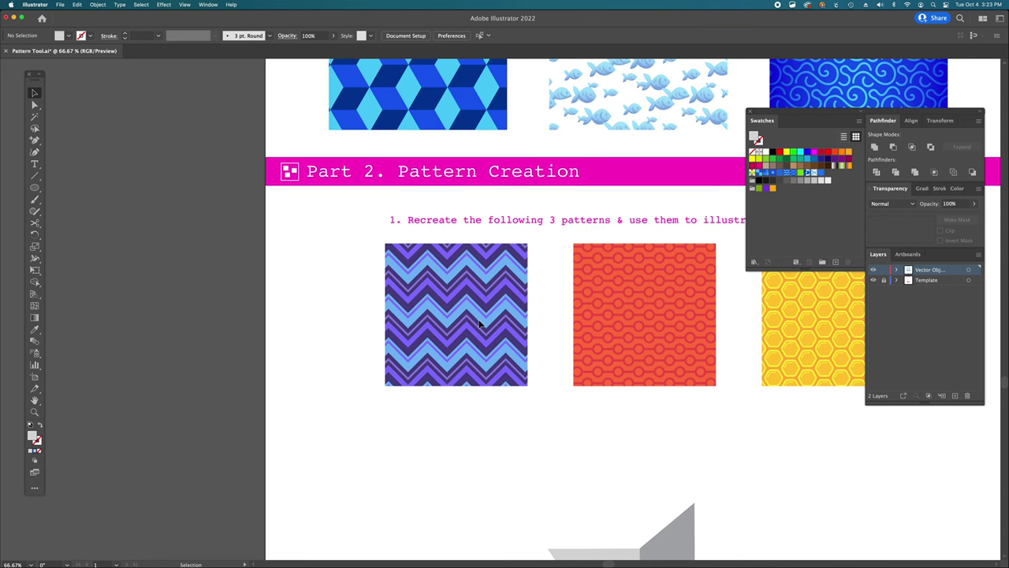
left_click(447, 299, "super")
scroll(508, 327, "down", 2)
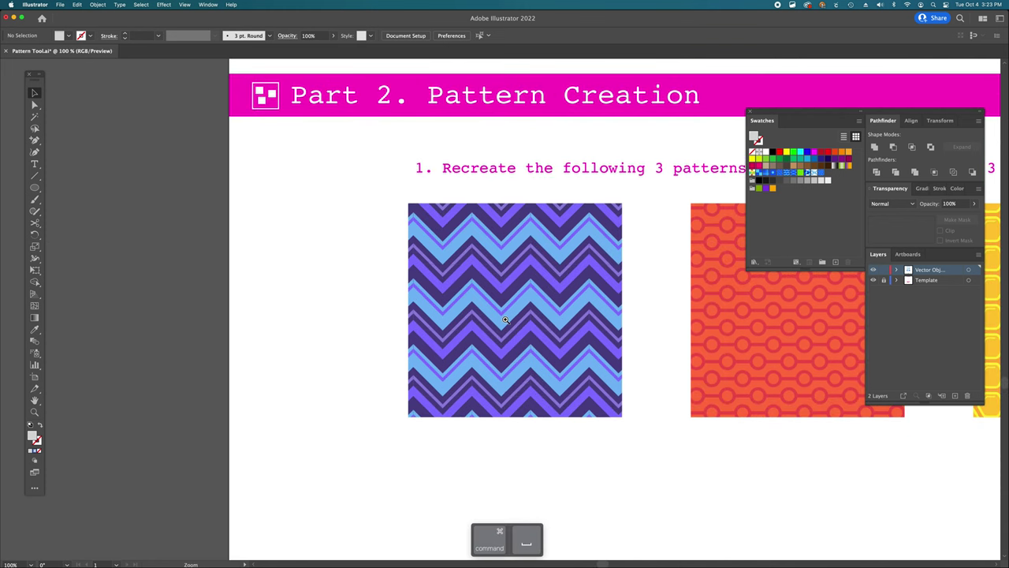
left_click(507, 324, "super")
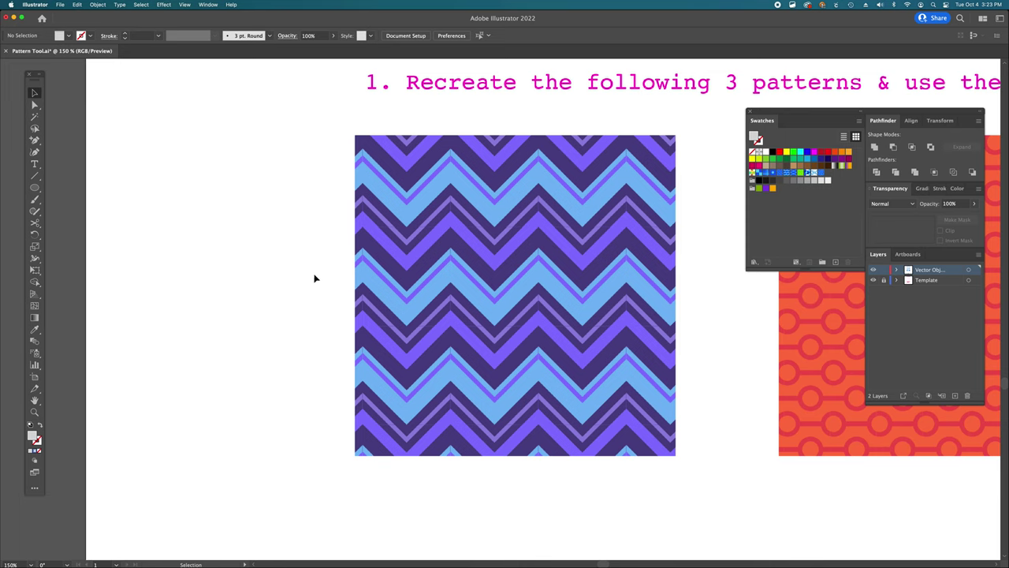
Step: Draw a square of about 83 px beside the chevron sample and fill it with the sample's dark purple
key("m")
left_click_drag(266, 267, 325, 341)
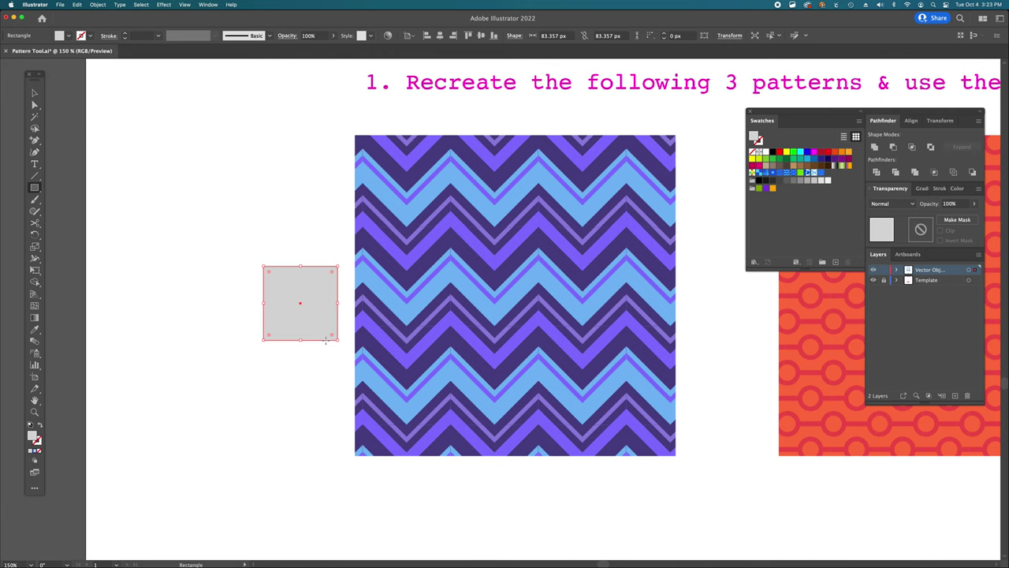
key("i")
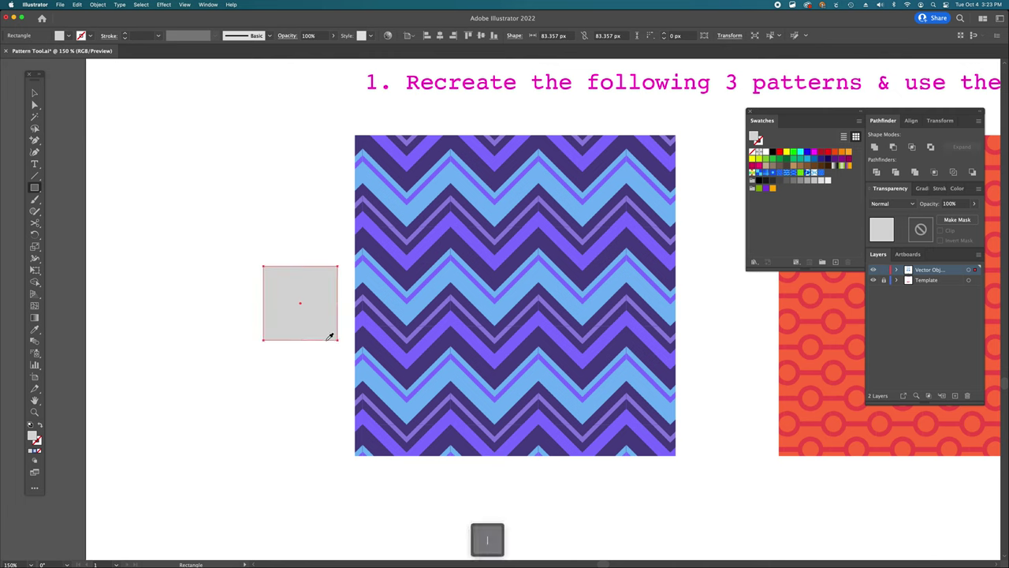
left_click(411, 272)
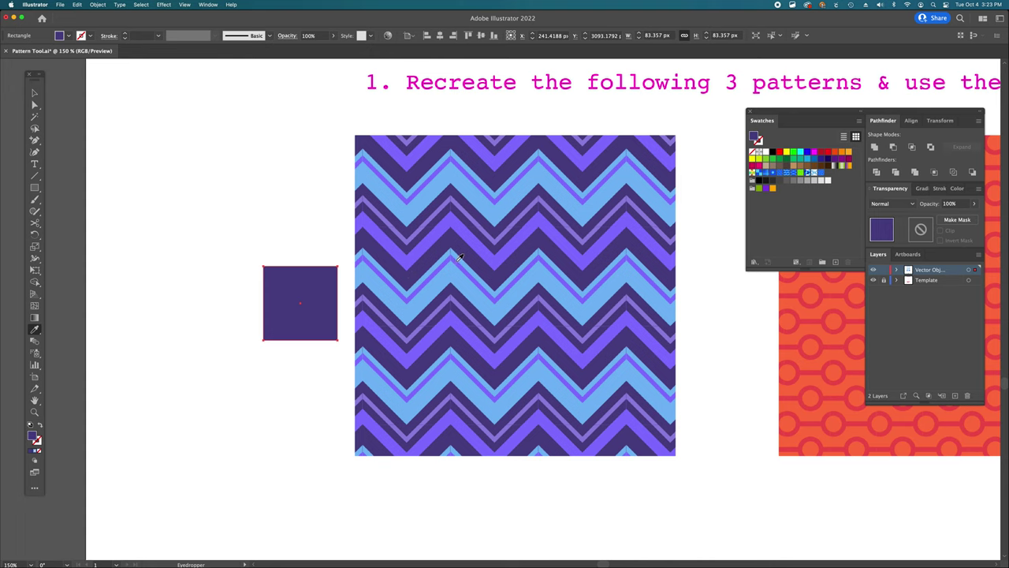
Step: Rotate the dark purple square 45° into a diamond and move it further away from the chevron sample
key("r")
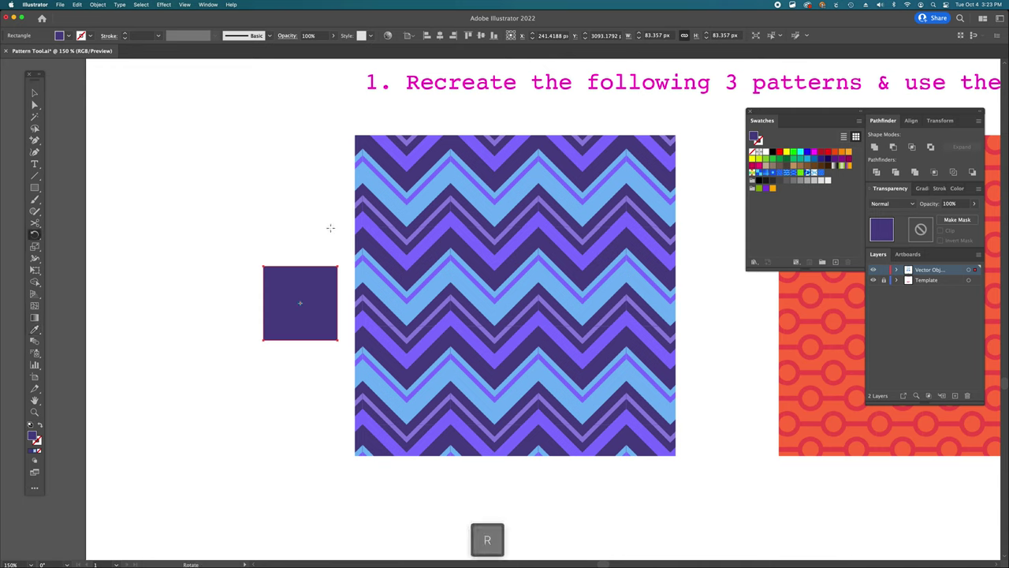
left_click_drag(331, 228, 372, 264)
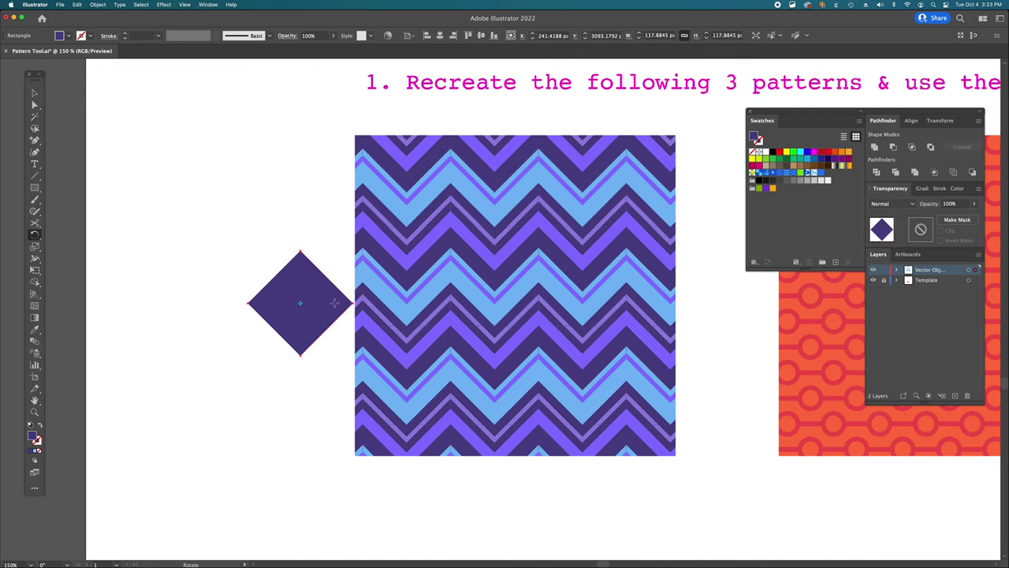
scroll(336, 308, "left", 2)
key("super+equal")
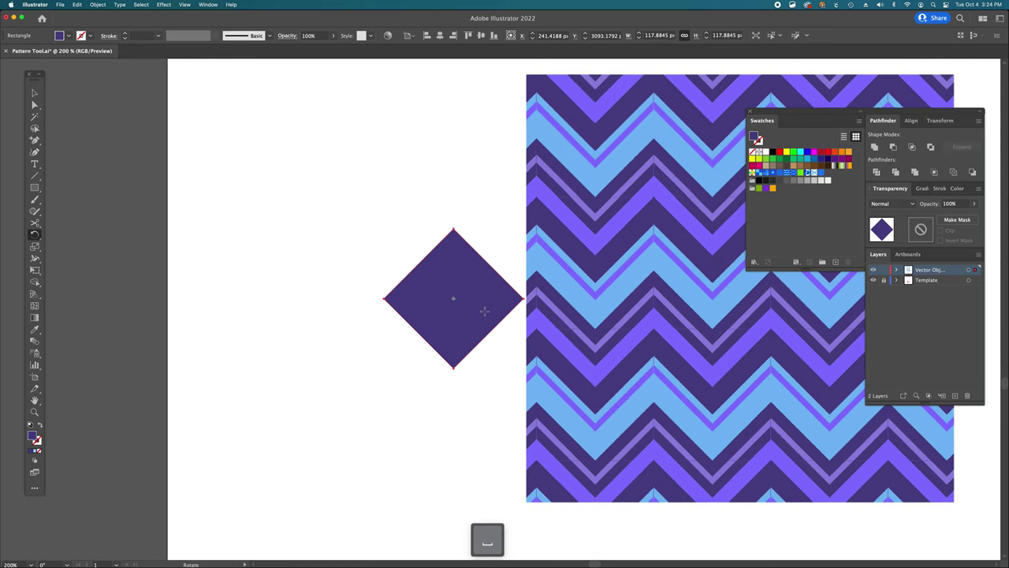
key("a")
left_click_drag(433, 284, 410, 275)
left_click(444, 322)
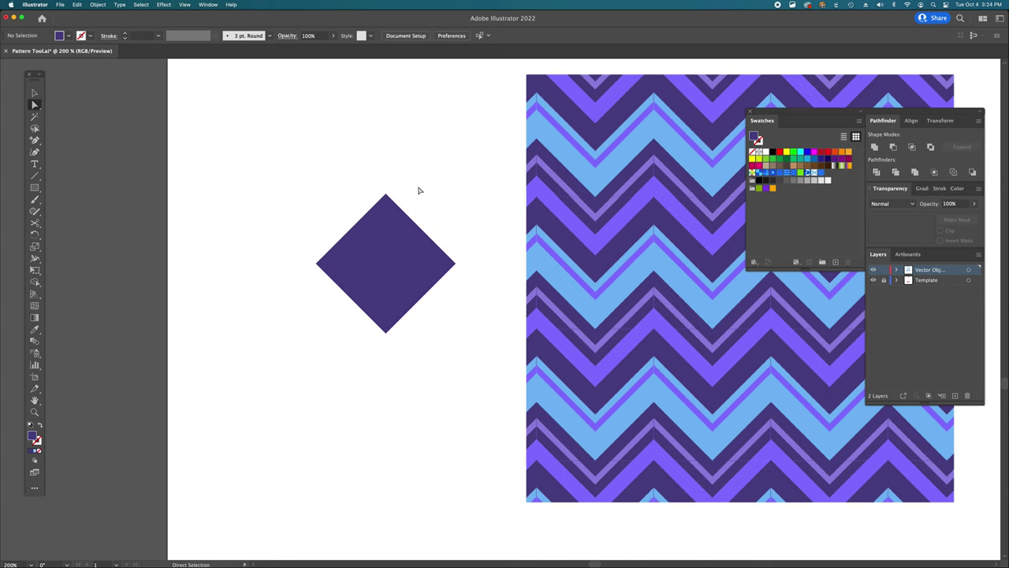
Step: Delete the diamond's upper anchor to leave a downward triangle, and duplicate the triangle about 92 px straight down
left_click(385, 195)
key("BackSpace")
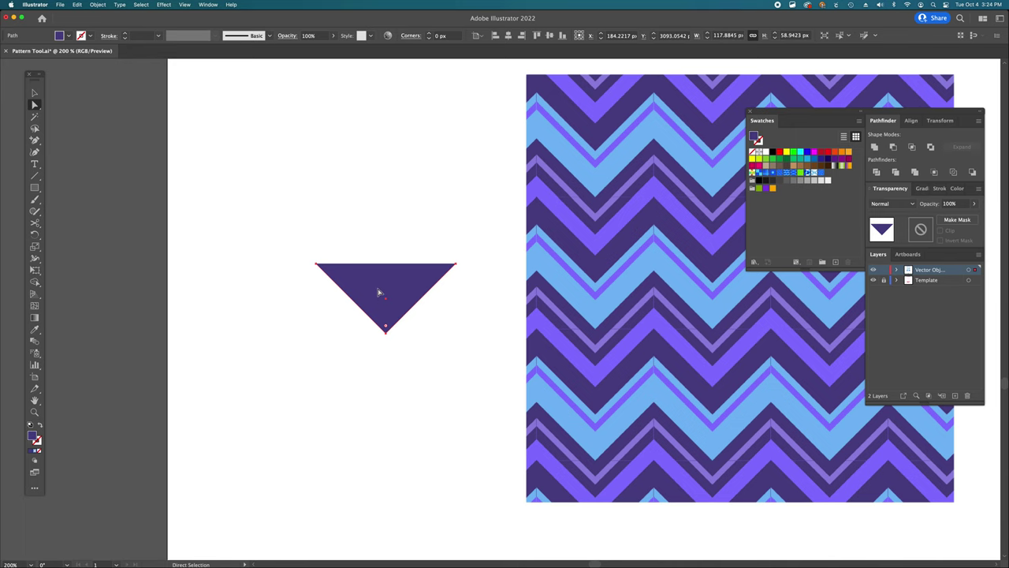
left_click_drag(377, 290, 381, 397)
key("alt")
key("shift")
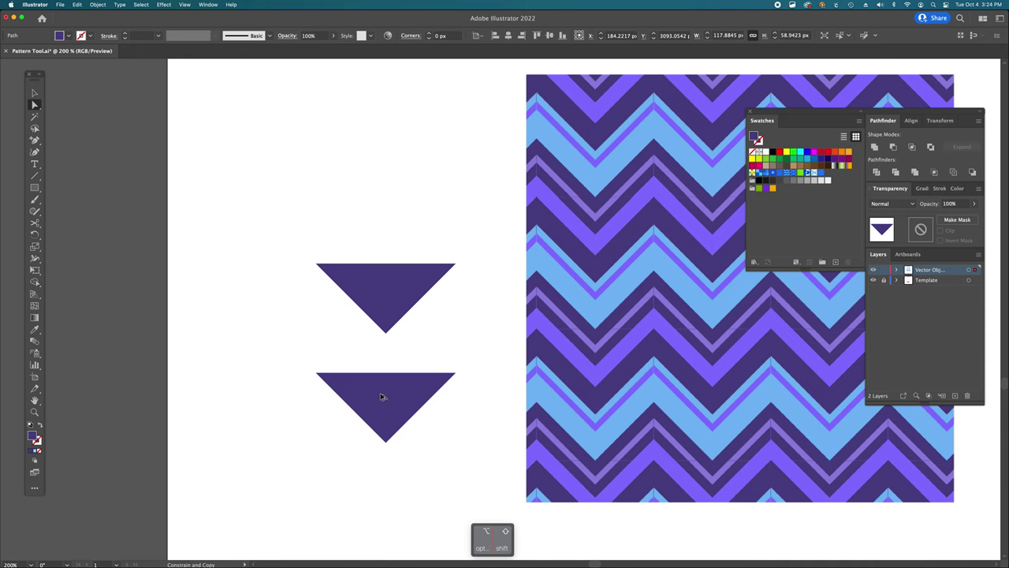
left_click_drag(381, 397, 381, 397)
Step: Connect the matching side corners of the two triangles with the Pen tool to form one solid dark purple chevron
scroll(381, 397, "down", 1)
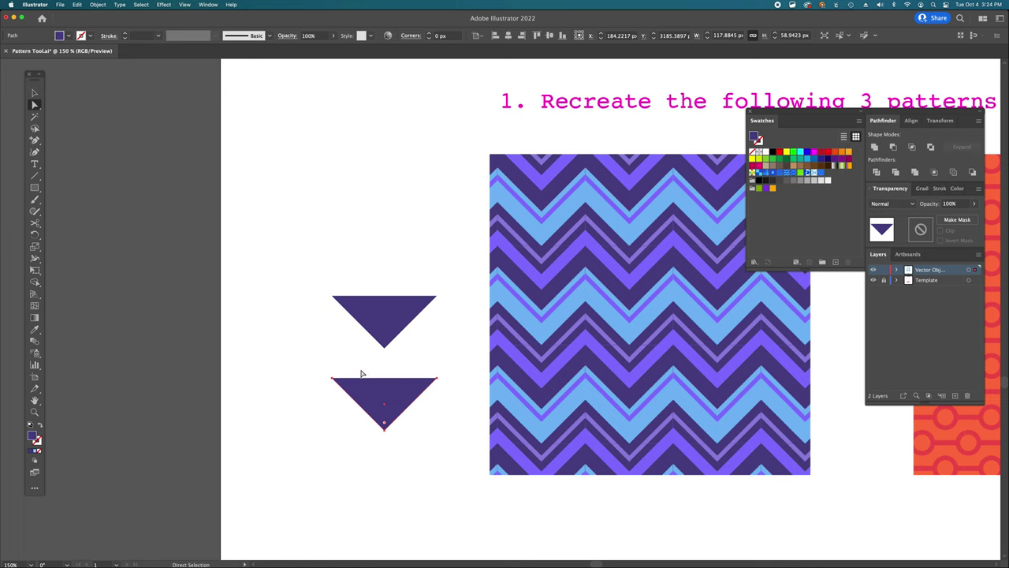
key("p")
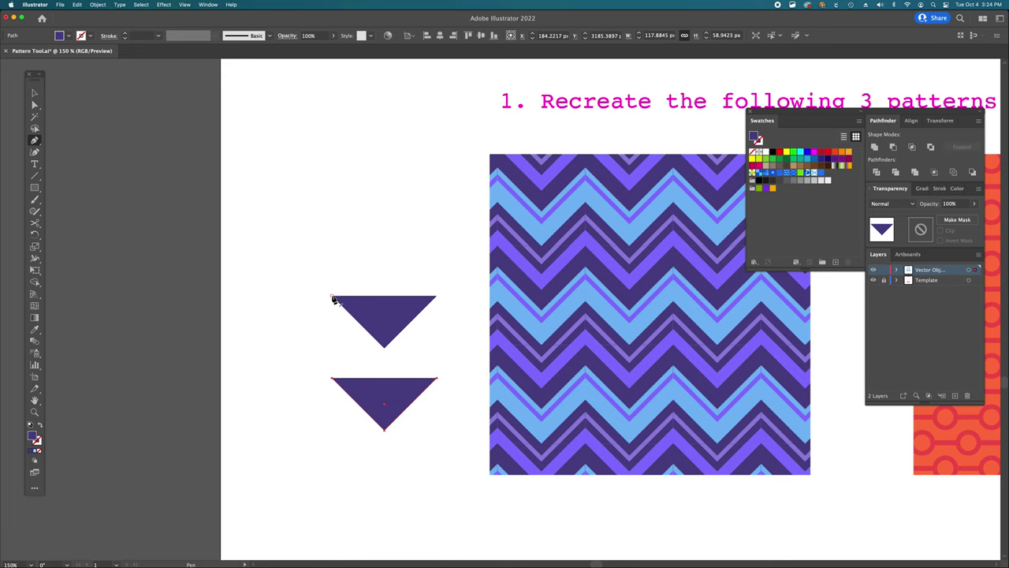
key("p")
left_click(332, 379)
left_click(331, 296)
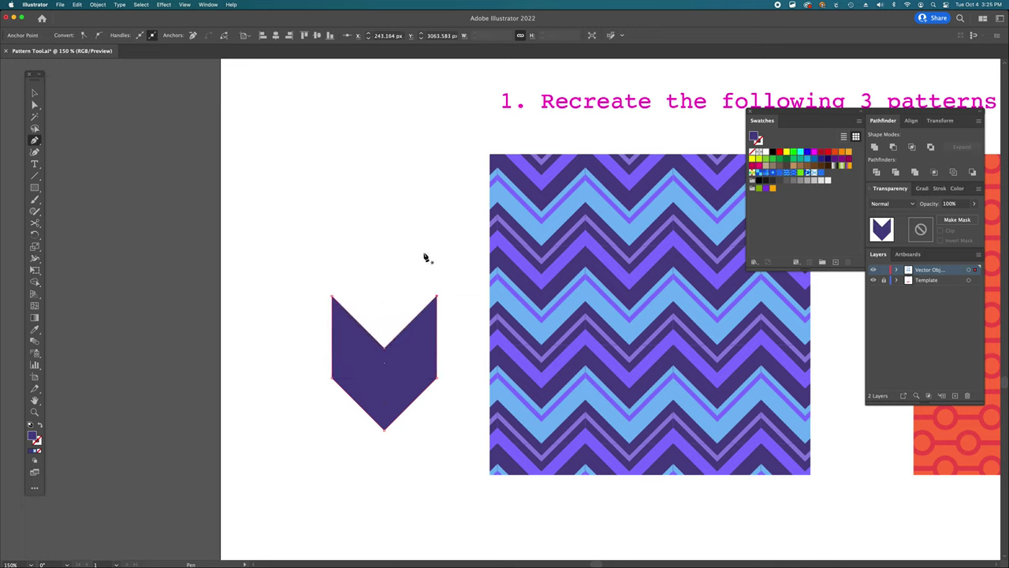
Step: Move the dark purple chevron up and raise its three upper anchors so that it is about 170 px tall
left_click_drag(401, 383, 402, 320, "super")
key("a")
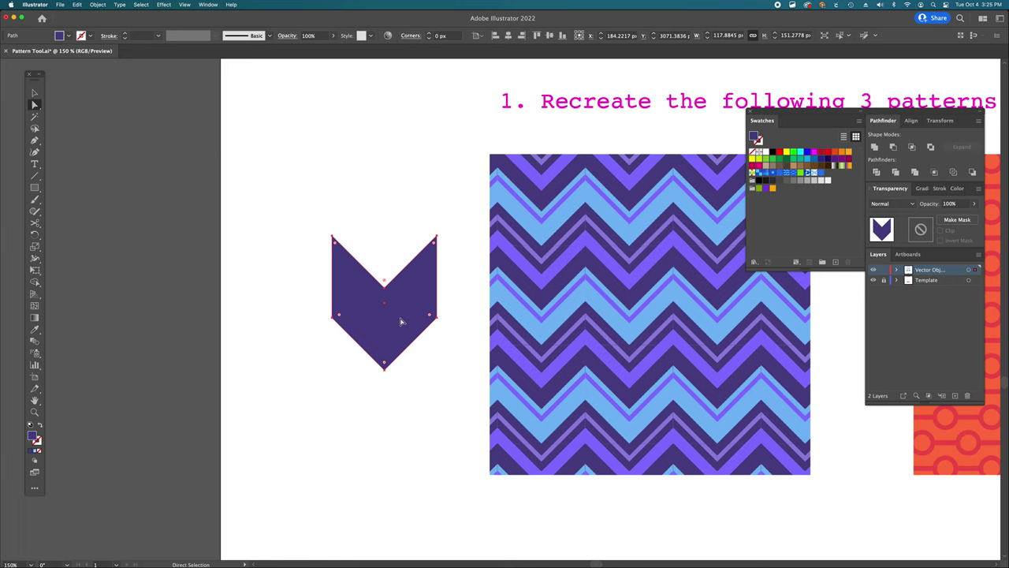
key("a")
left_click(388, 268)
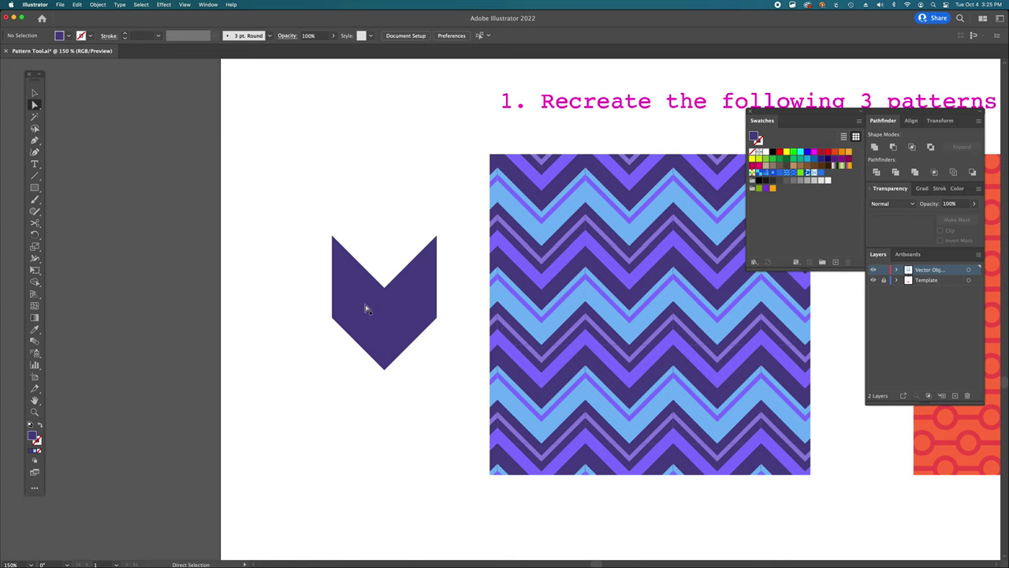
left_click(334, 240)
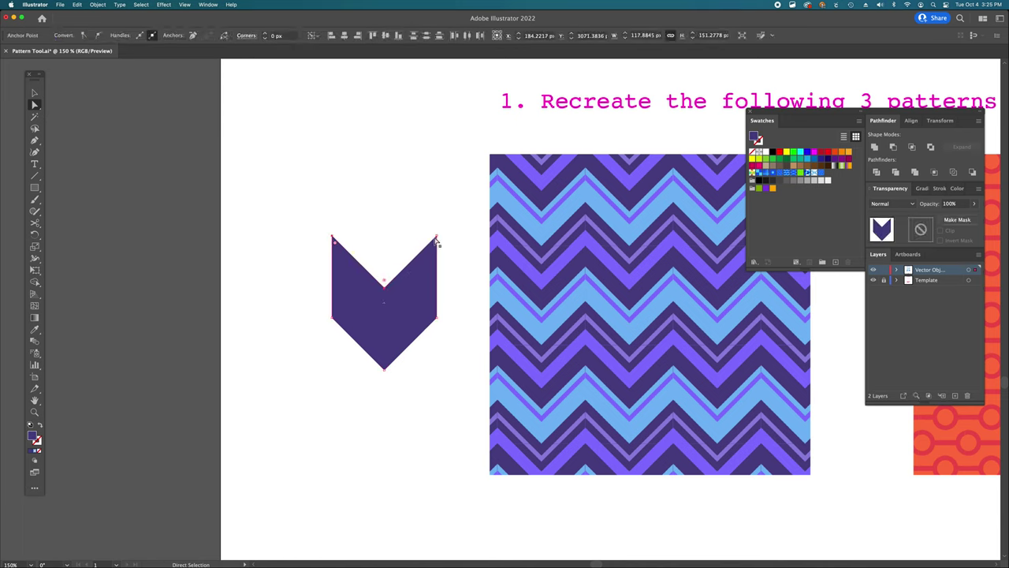
left_click_drag(320, 216, 445, 294)
left_click_drag(438, 239, 437, 219)
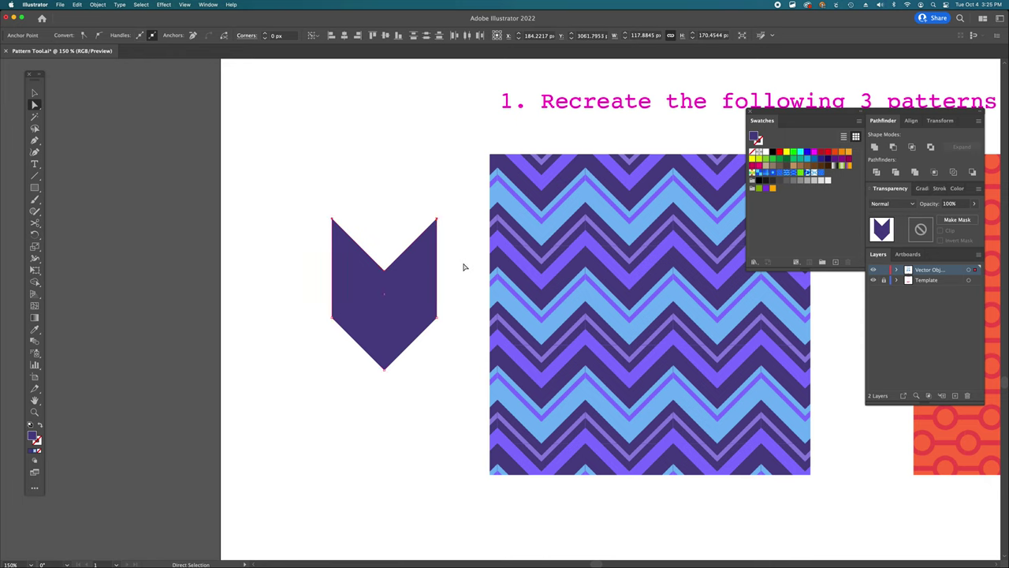
left_click(464, 267)
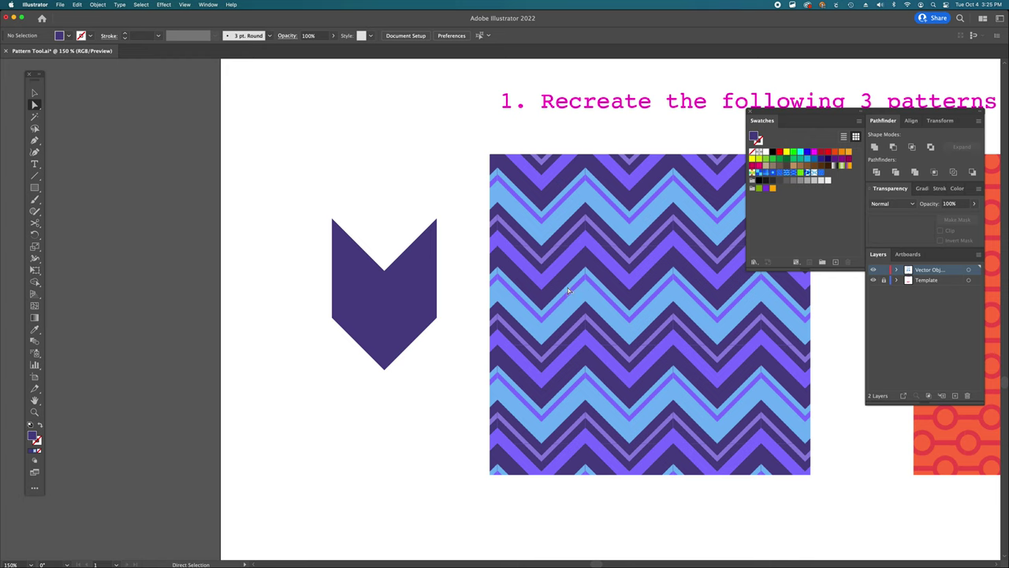
Step: Duplicate the dark purple chevron in place and fill the copy with the sample's light blue
left_click(384, 316)
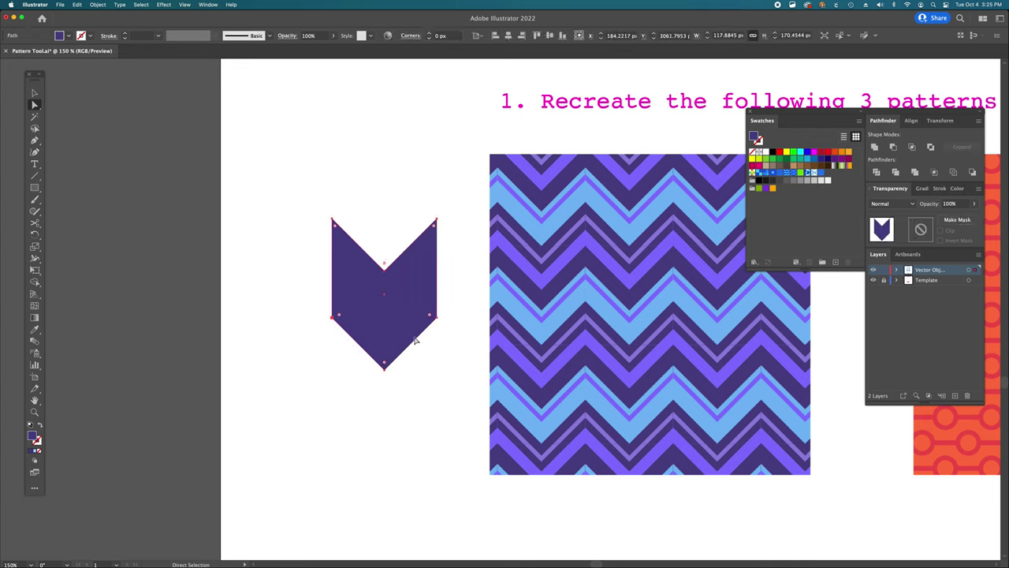
key("super+c")
key("super+f")
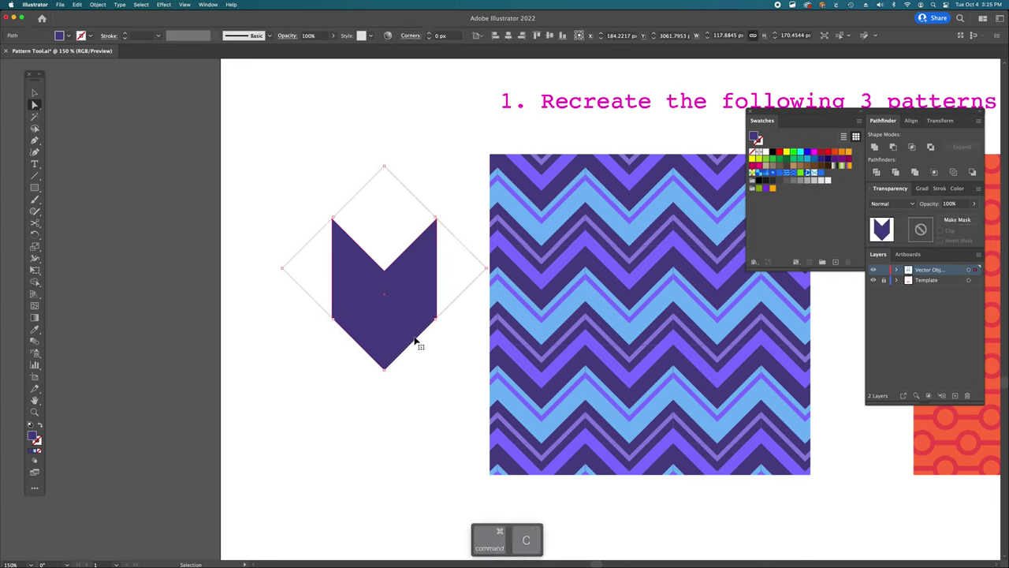
key("i")
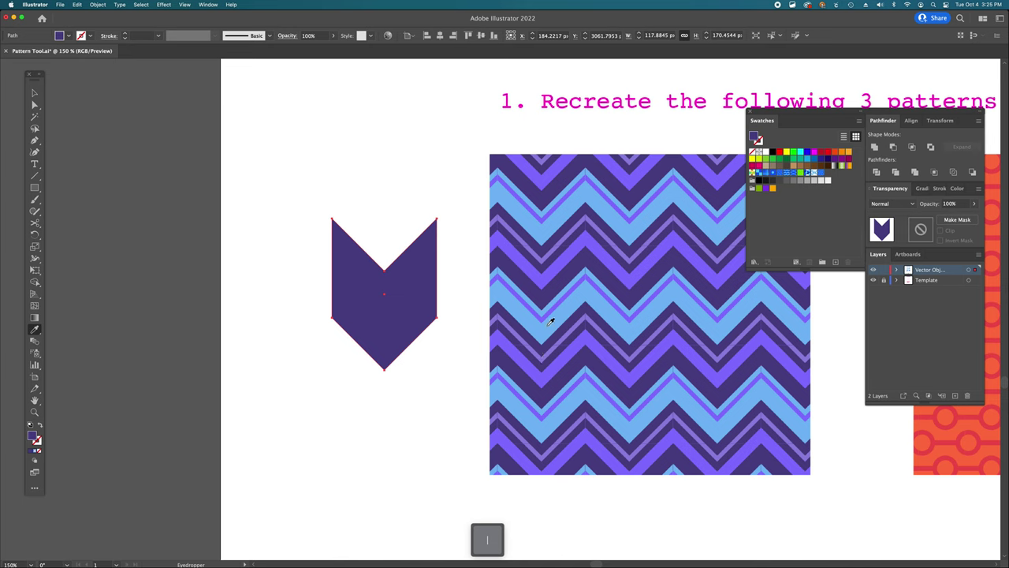
left_click(549, 323)
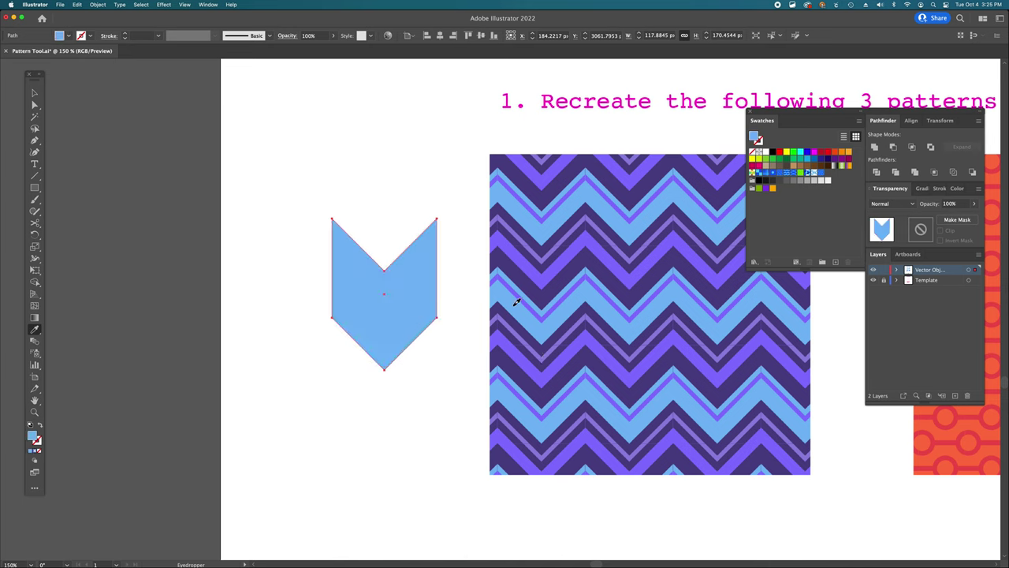
Step: Raise the light blue chevron's lower anchors and lower its upper anchors, making a narrower band about 94 px tall overall
key("a")
left_click(332, 318)
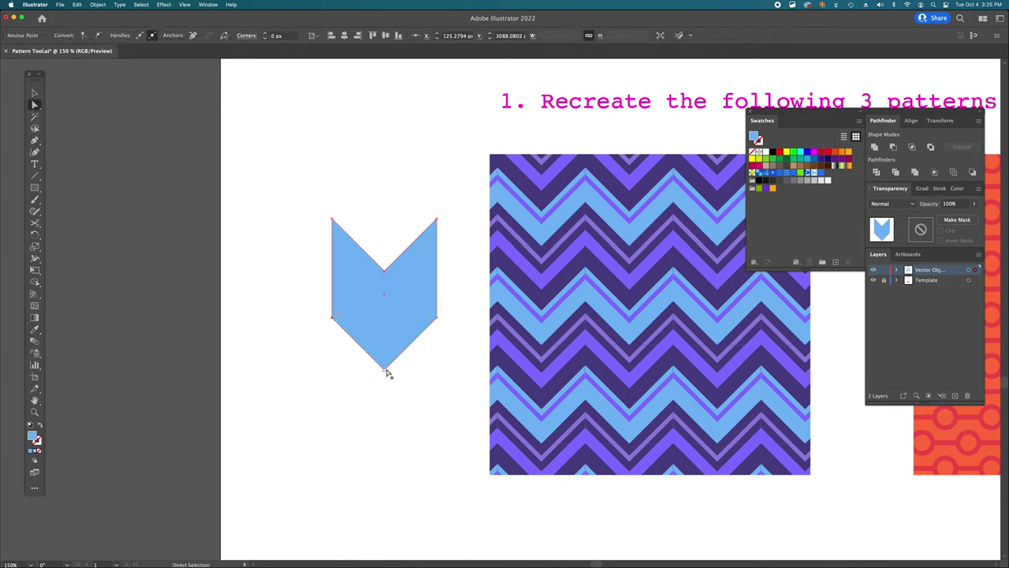
left_click(438, 319, "shift")
left_click_drag(437, 321, 437, 303)
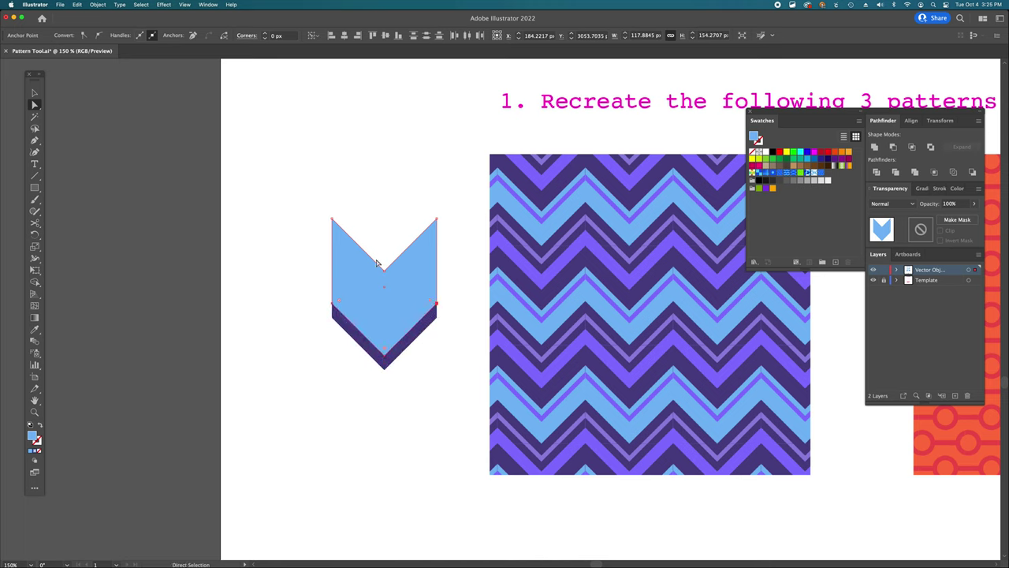
left_click(384, 268)
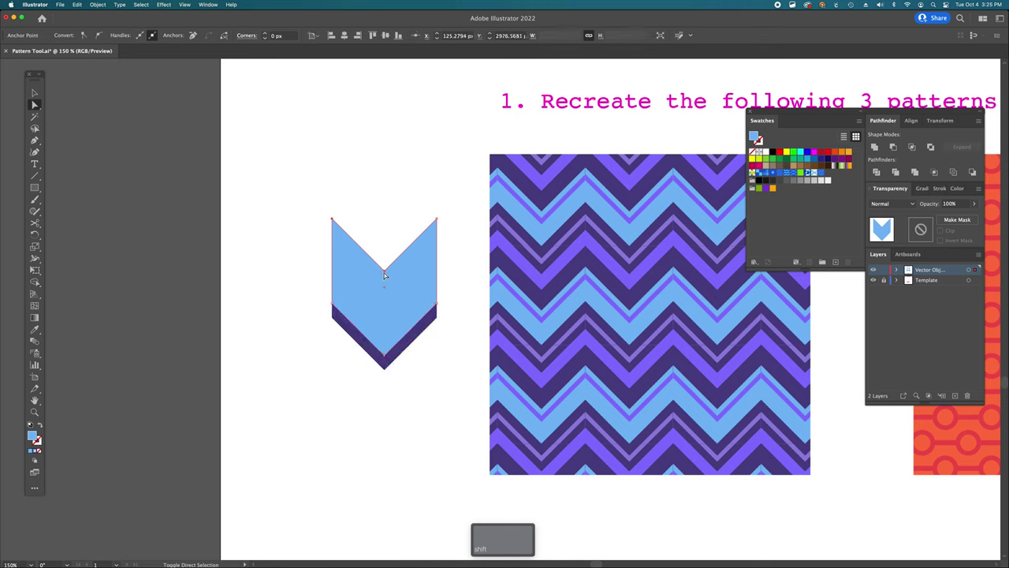
left_click(437, 220, "shift")
left_click_drag(439, 224, 435, 276)
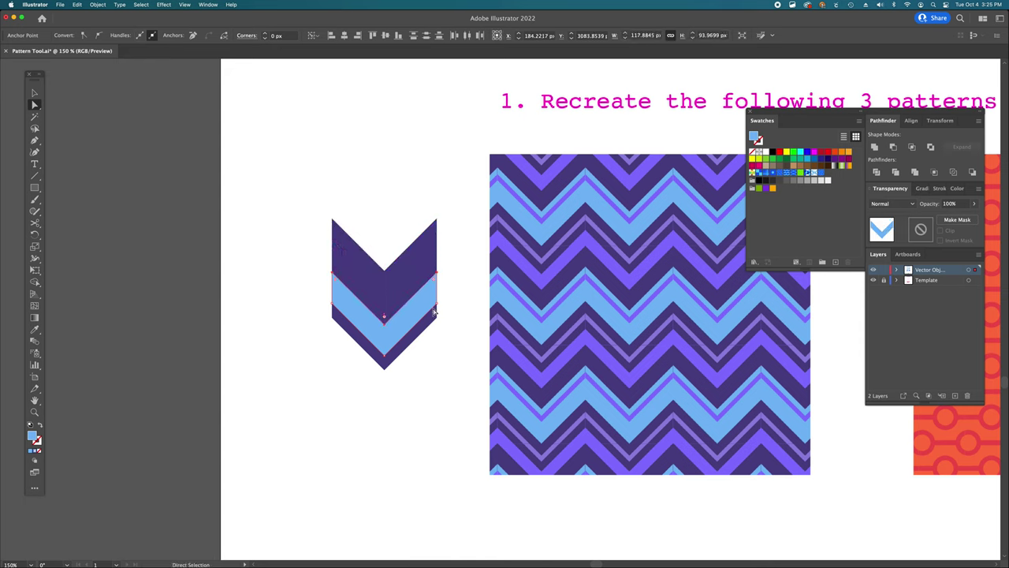
left_click(406, 379)
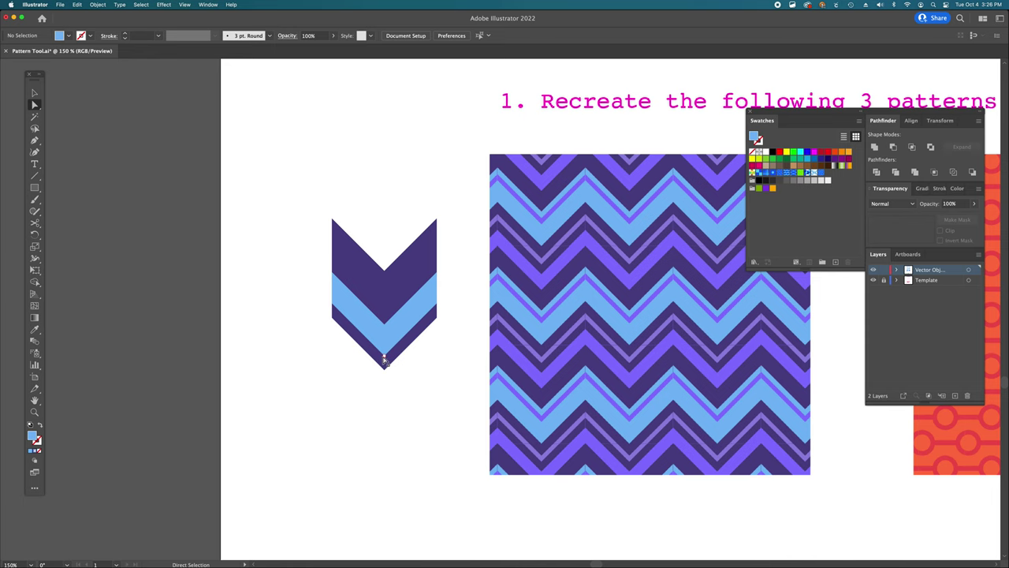
left_click(384, 357)
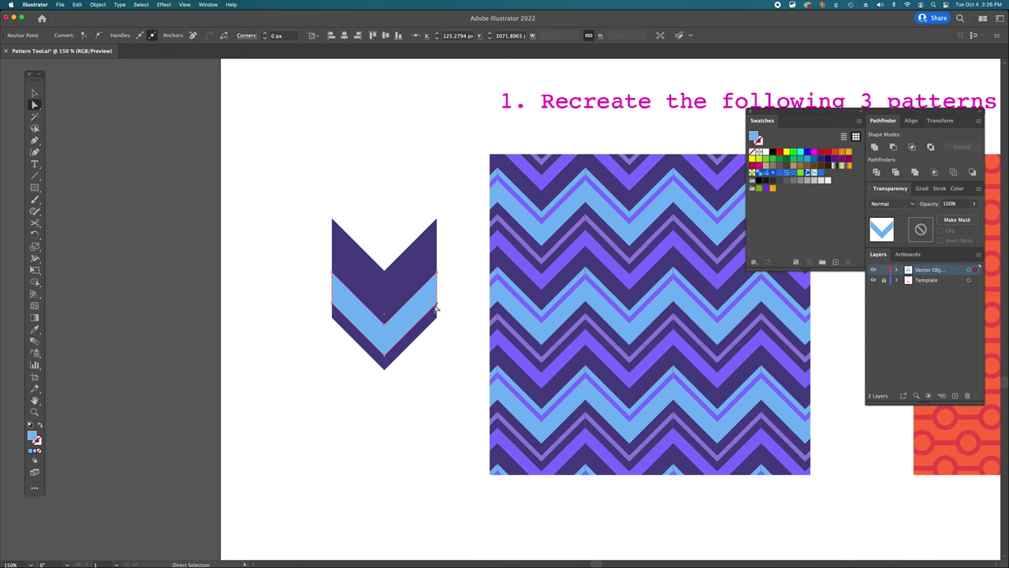
left_click(419, 344)
Step: Duplicate the light blue band in place, raise the copy's lower anchors slightly and fill it with the sample's bright purple
key("super+equal")
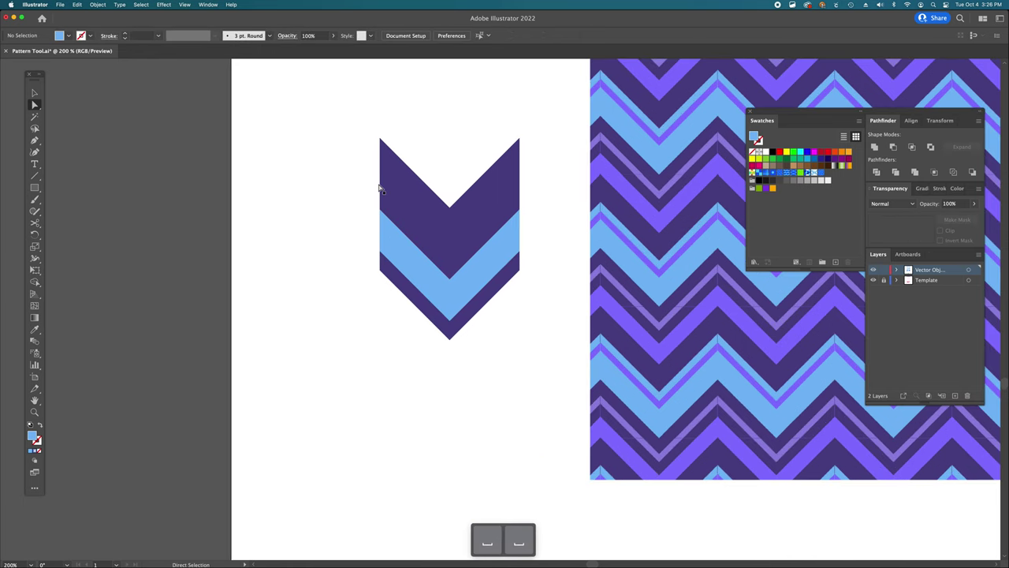
scroll(529, 317, "right", 5)
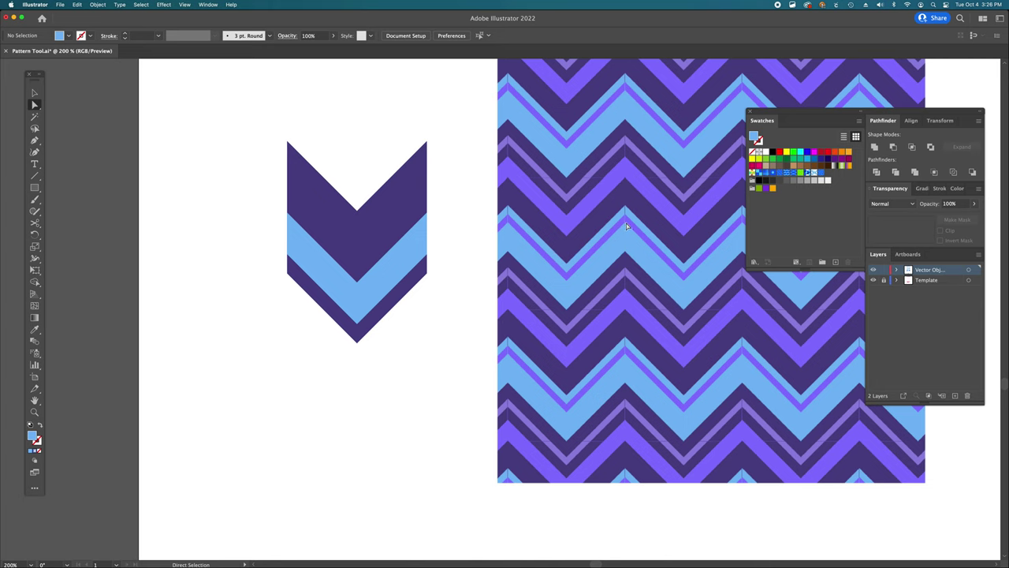
left_click(347, 298)
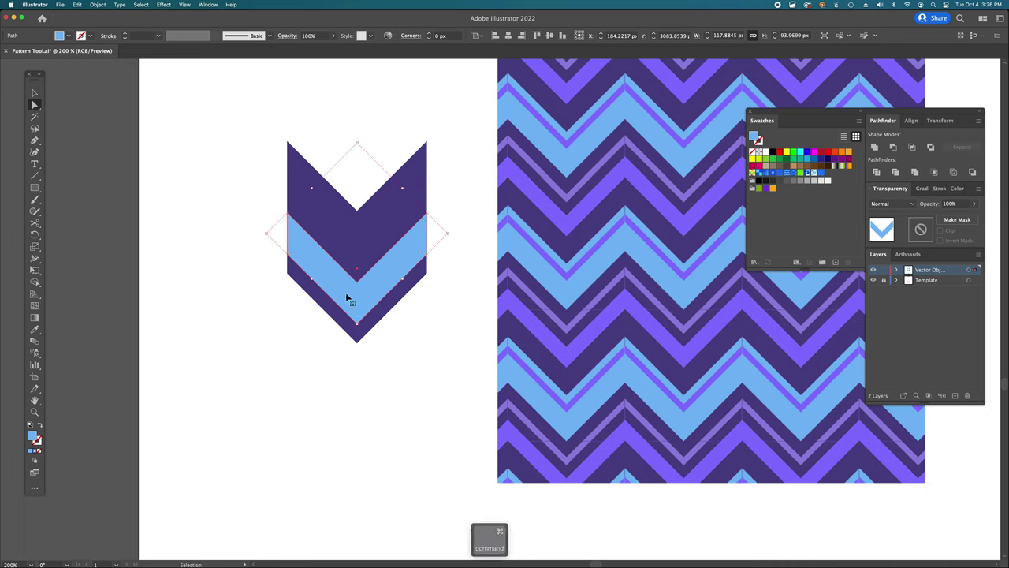
key("super+c")
key("super+f")
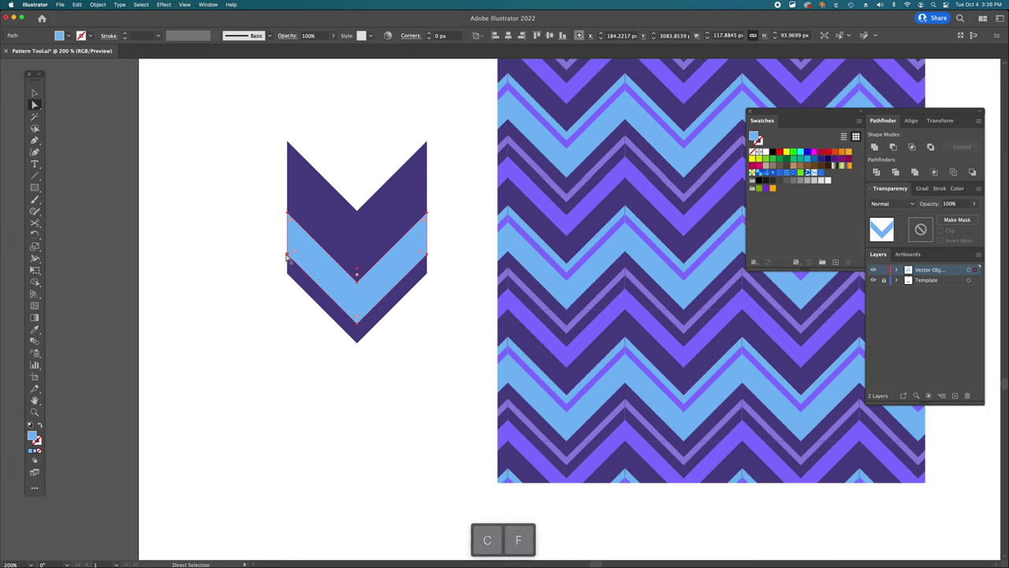
left_click(287, 254)
left_click(356, 318, "shift")
left_click(427, 255, "shift")
left_click_drag(426, 254, 427, 244)
key("i")
left_click(530, 230)
Step: Lower the bright purple copy's upper anchors, leaving a thin stripe about 66 px tall overall inside the light blue band
key("a")
left_click(355, 273, "shift")
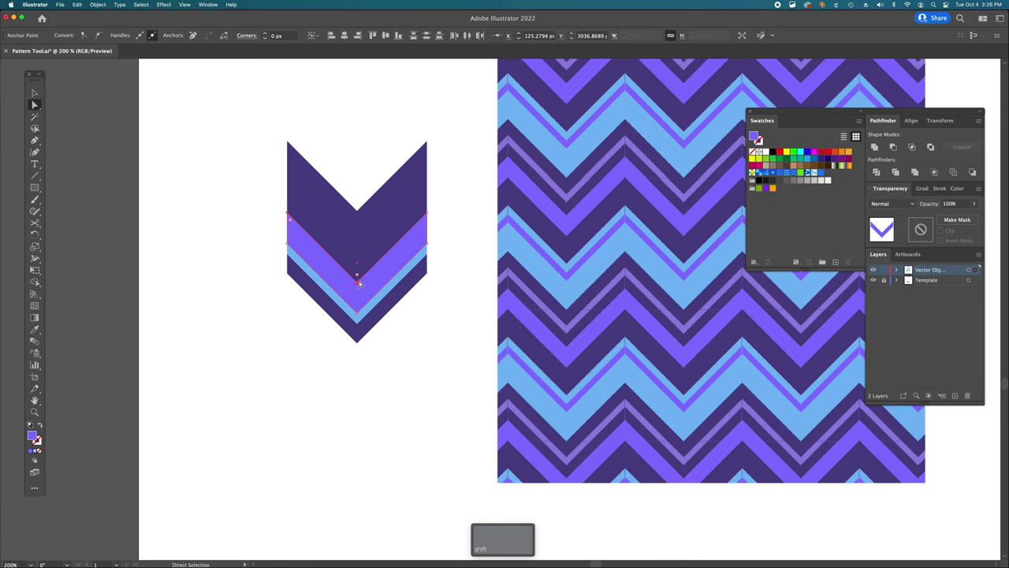
left_click_drag(427, 219, 424, 248)
key("z")
key("super+z")
key("super+shift+z")
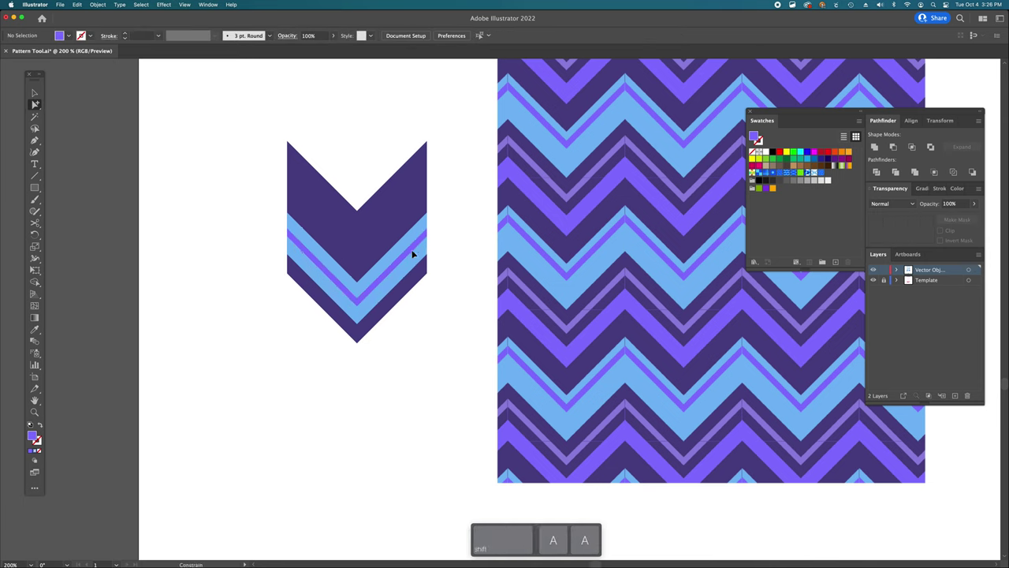
Step: Duplicate the thin bright purple stripe straight up into the dark purple area above the light blue band
key("super+shift+a")
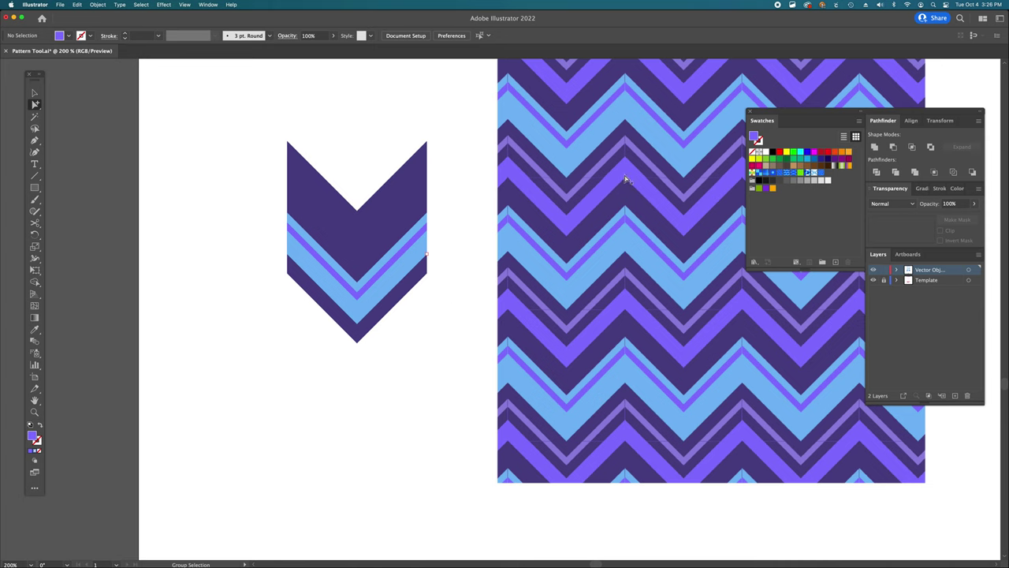
left_click(391, 266)
left_click_drag(391, 266, 398, 224)
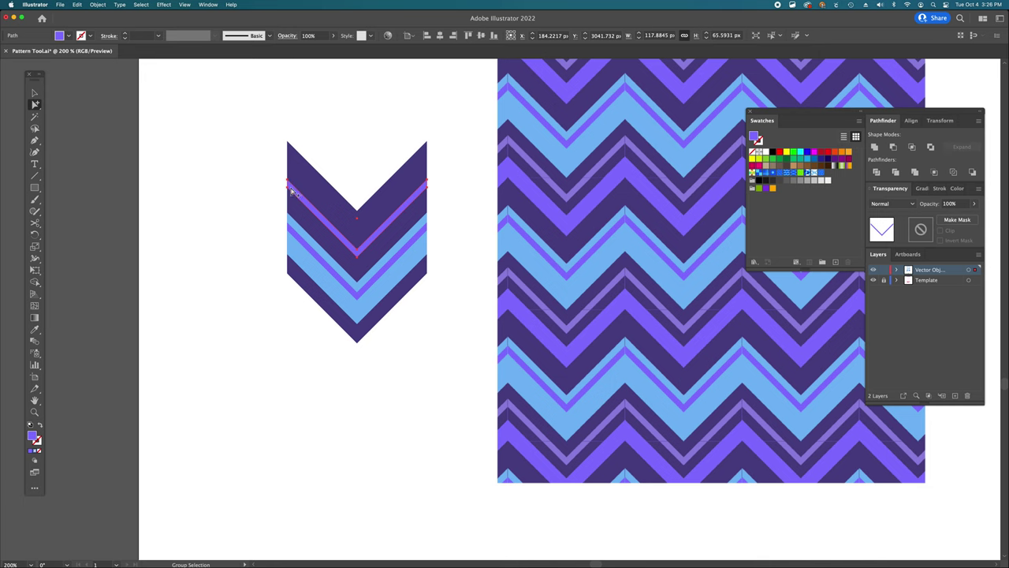
Step: Raise the upper anchors of the upper bright purple stripe to widen it into a thicker band
key("a")
left_click_drag(354, 242, 429, 171)
left_click(429, 180, "shift")
left_click(455, 205)
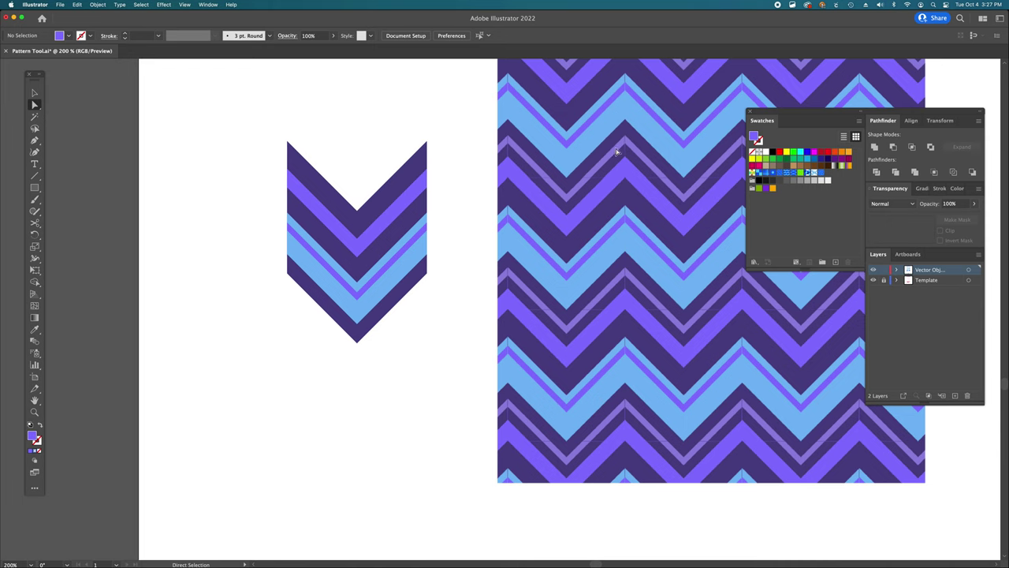
Step: Duplicate the thin bright purple stripe up near the tile's upper edge and fill the copy with the sample's muted purple
left_click(360, 292)
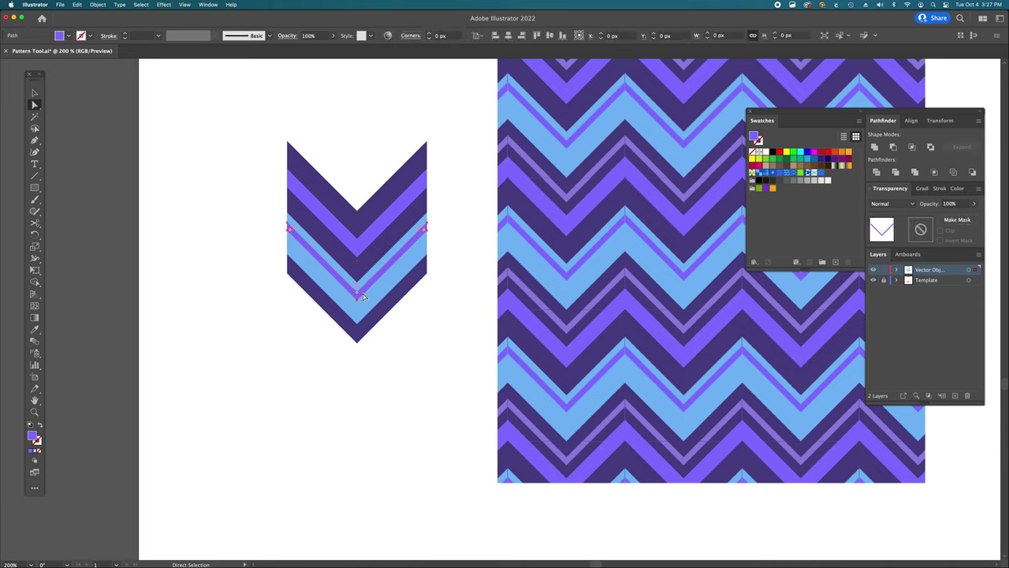
left_click(442, 320)
key("v")
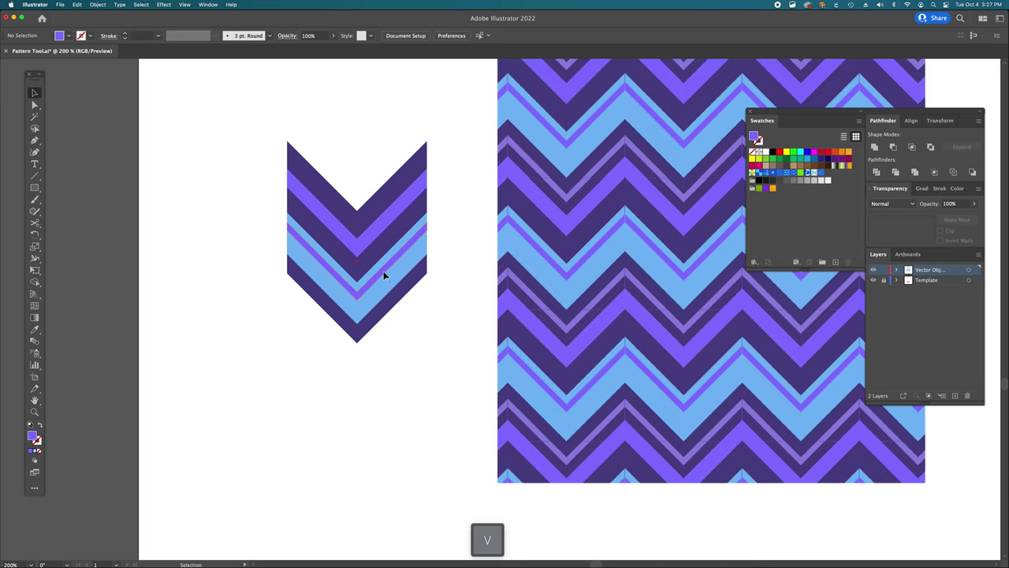
left_click(373, 263)
left_click_drag(338, 277, 345, 203)
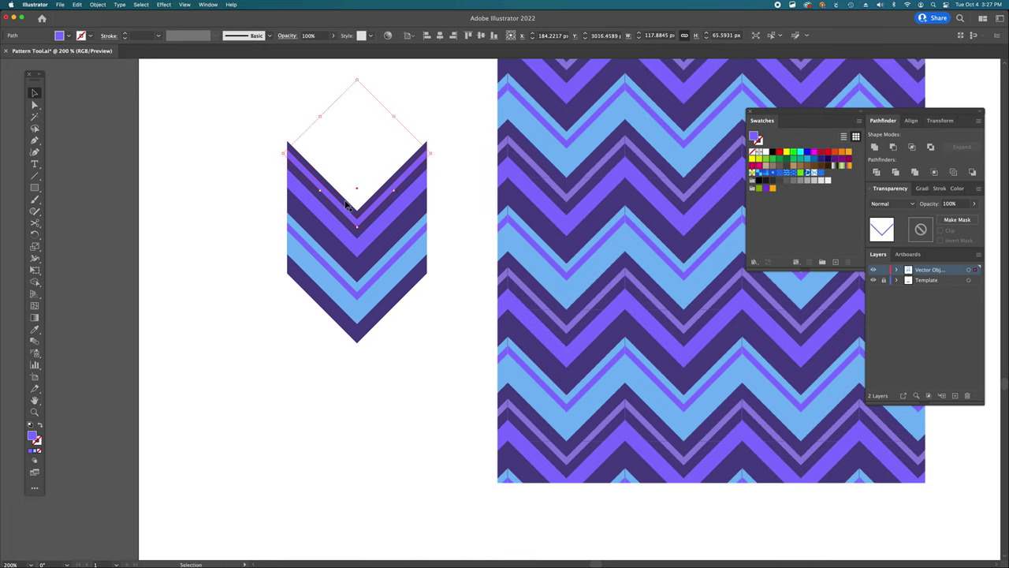
key("i")
left_click(536, 159)
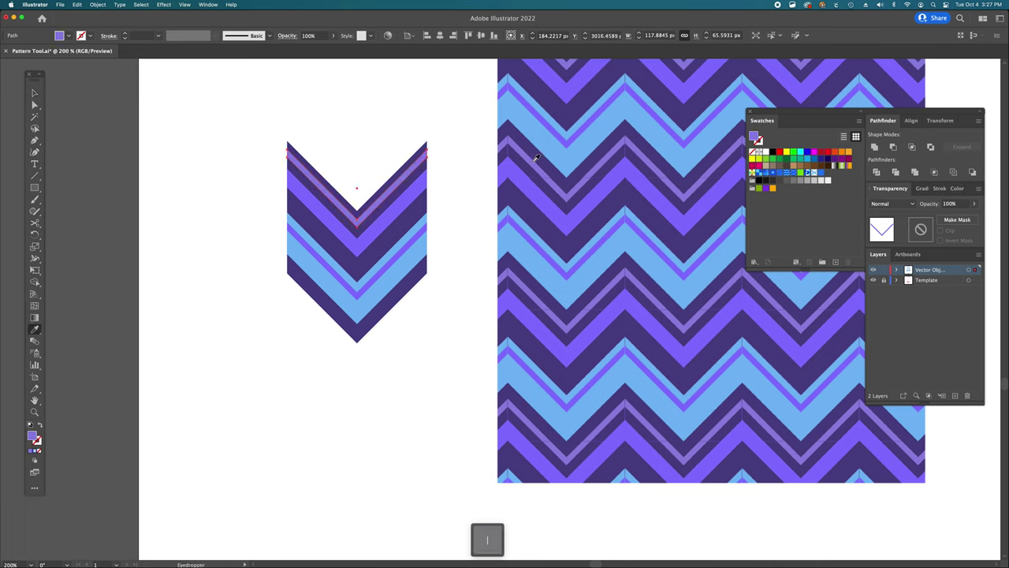
key("a")
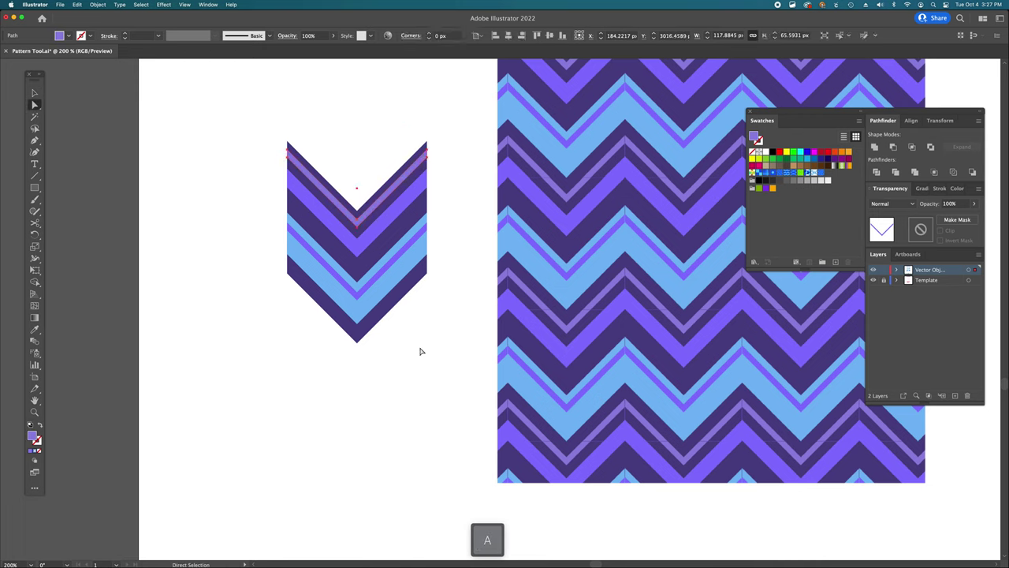
left_click(421, 351)
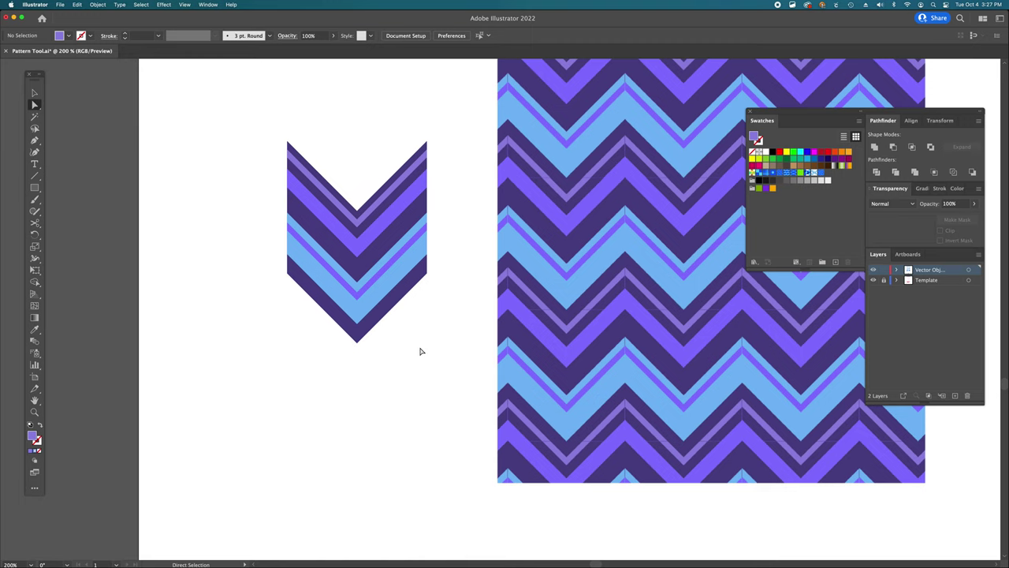
Step: Select all of the chevron tile's bands and save them as a new pattern swatch
scroll(436, 317, "up", 2)
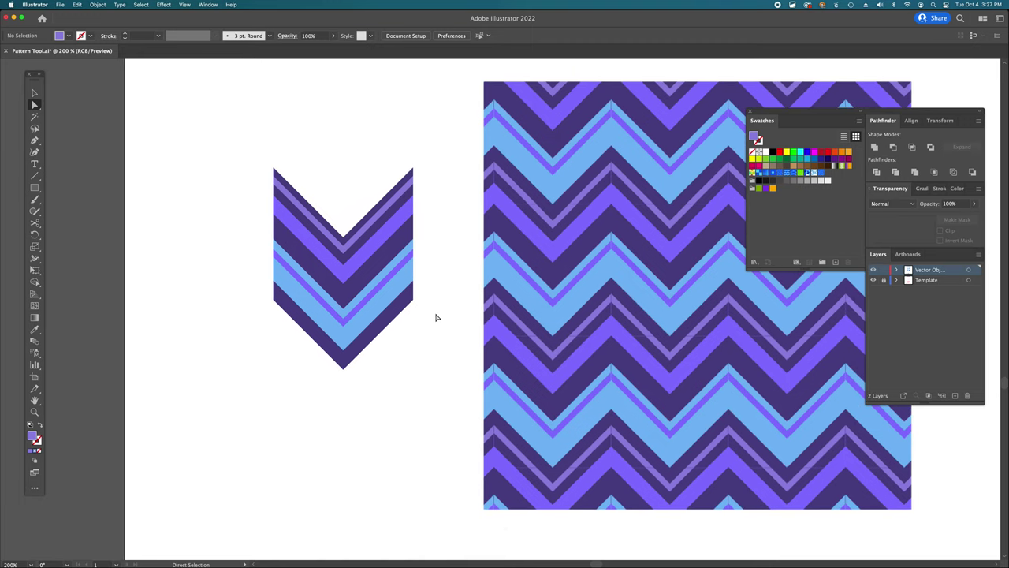
key("v")
left_click(390, 322)
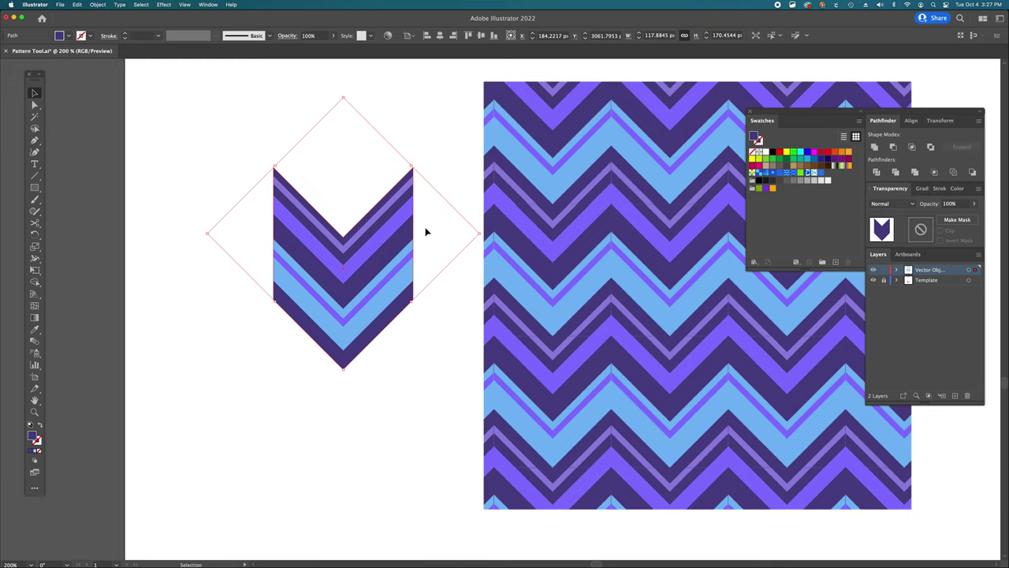
left_click(422, 146)
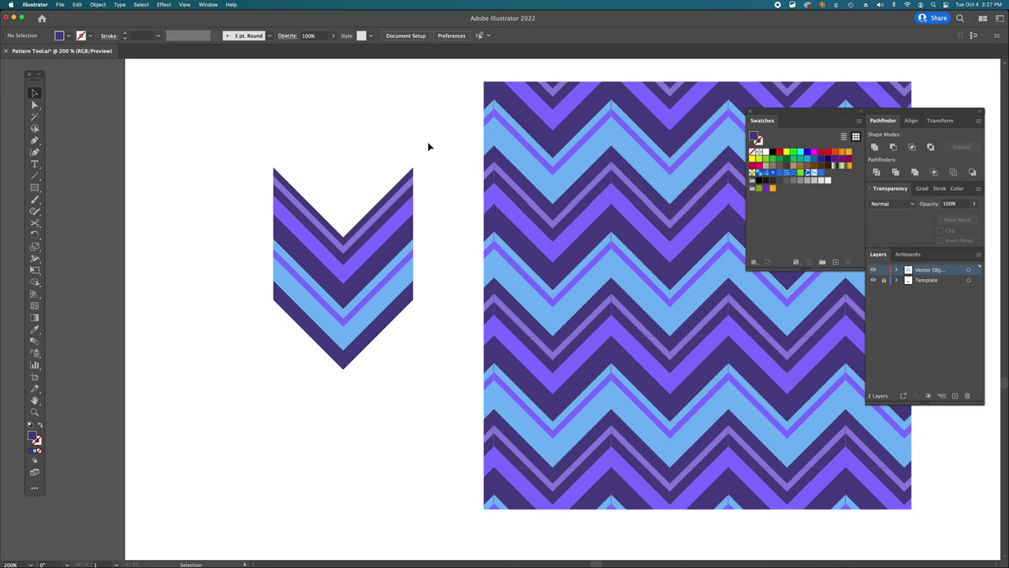
key("v")
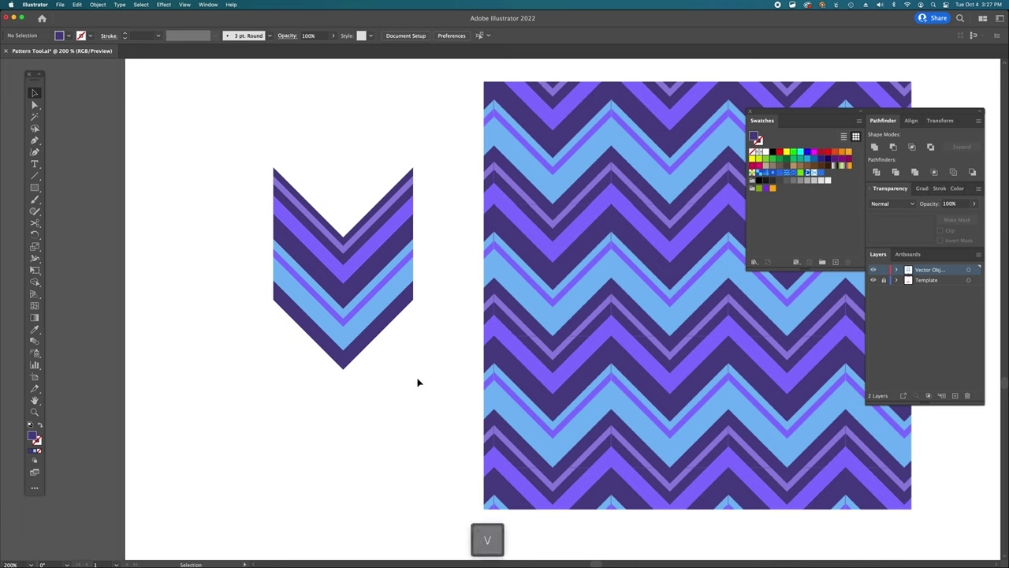
left_click_drag(416, 400, 265, 129)
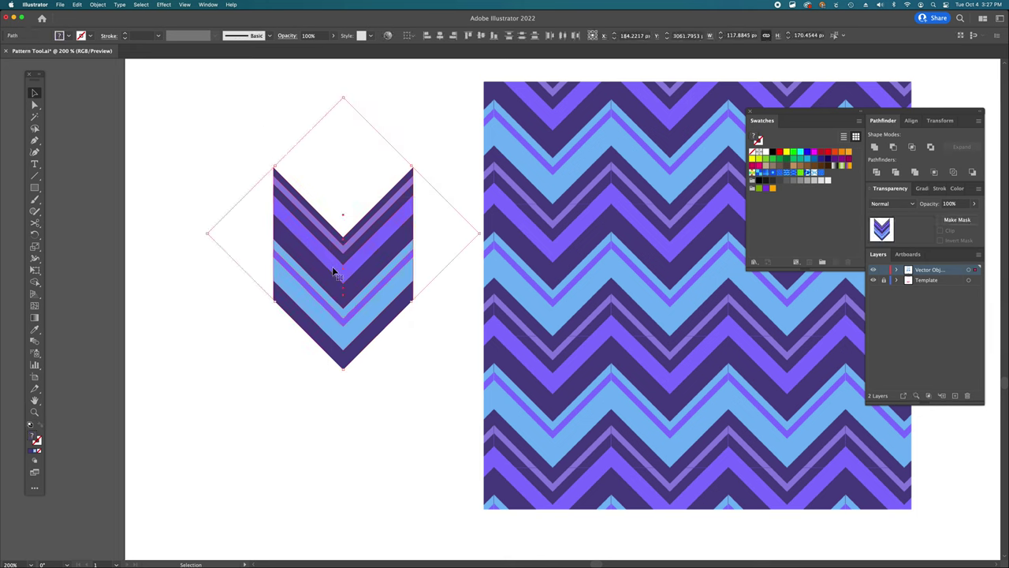
left_click_drag(343, 298, 829, 178)
left_click(386, 449)
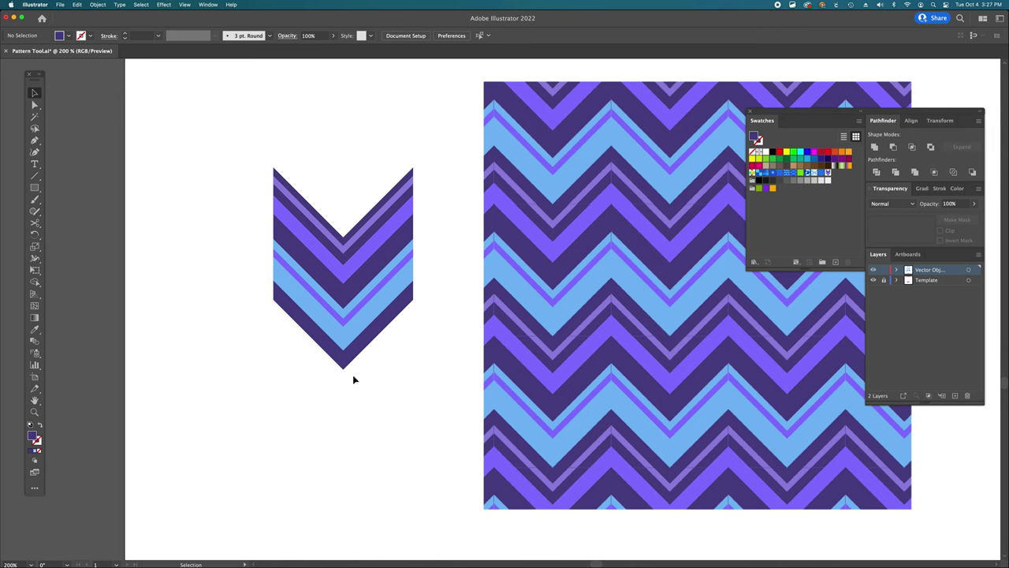
Step: Open the new chevron swatch for pattern editing and set its tile height to 108 px so the rows overlap without gaps
double_click(828, 172)
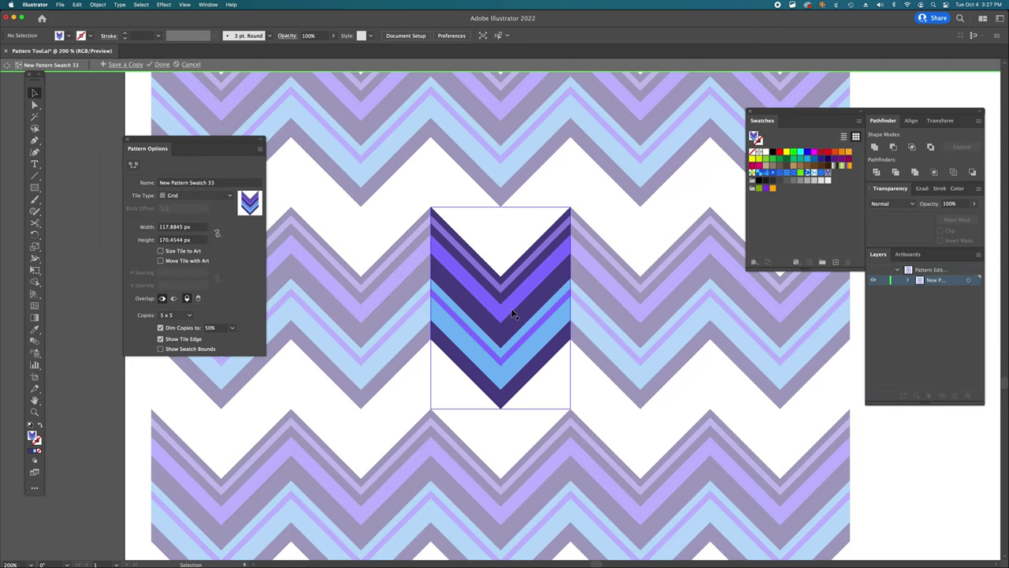
scroll(520, 307, "up", 5)
scroll(520, 308, "down", 2)
scroll(520, 307, "down", 2)
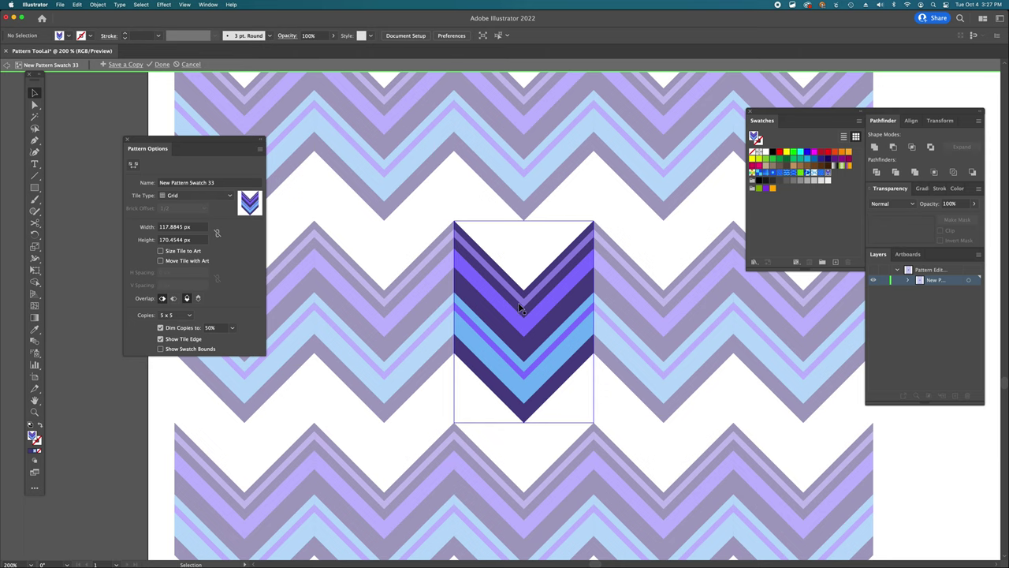
left_click(172, 240)
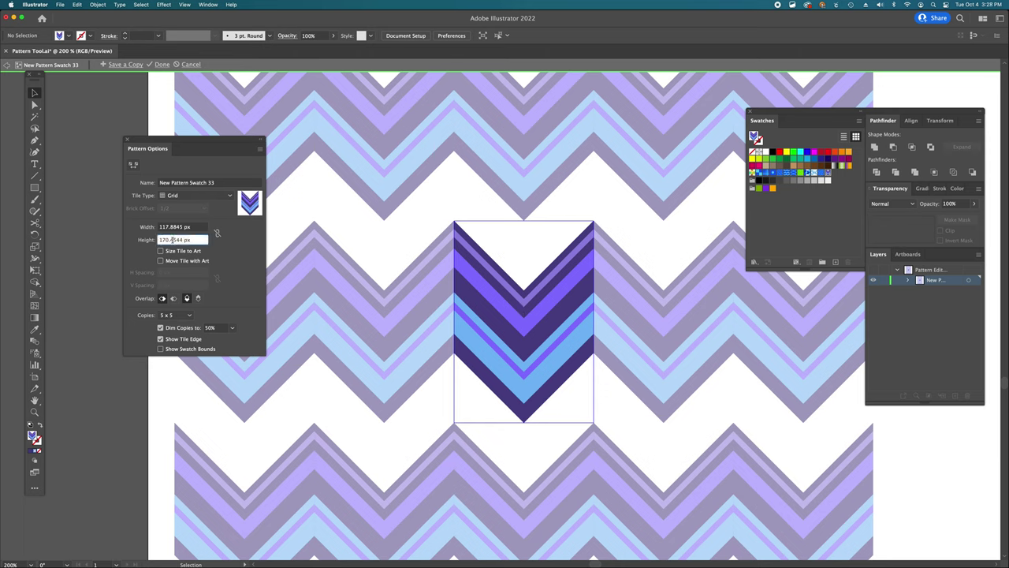
key("super+a")
type("140")
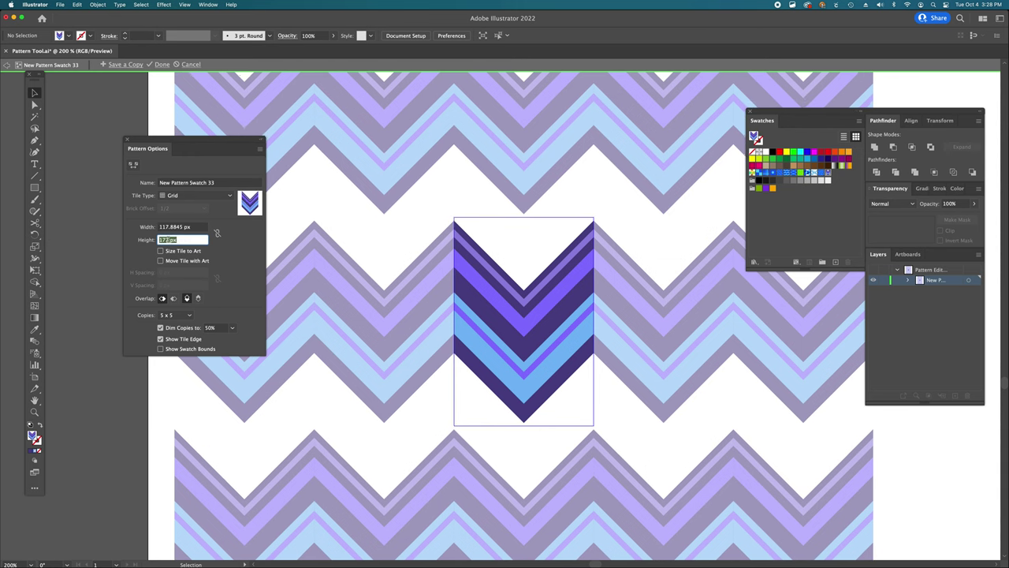
type("110")
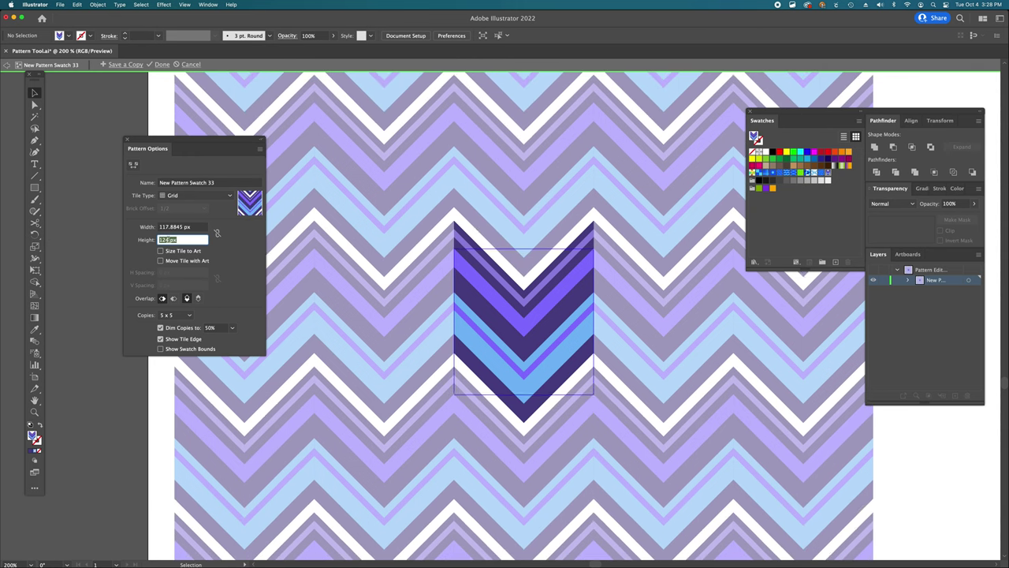
key("Return")
key("Down")
key("Down")
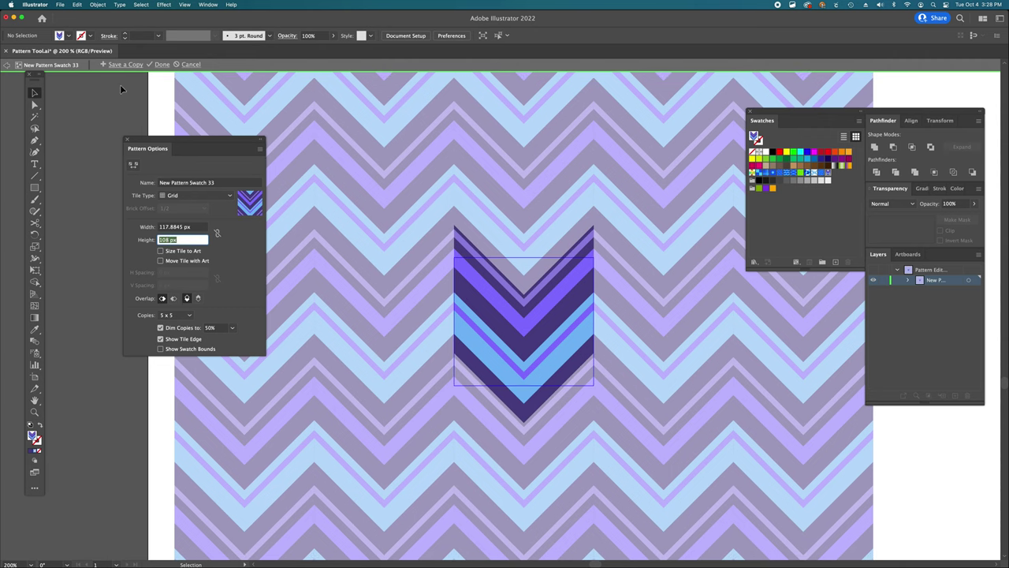
Step: Name the pattern Chevron and finish pattern editing
left_click_drag(214, 182, 146, 183)
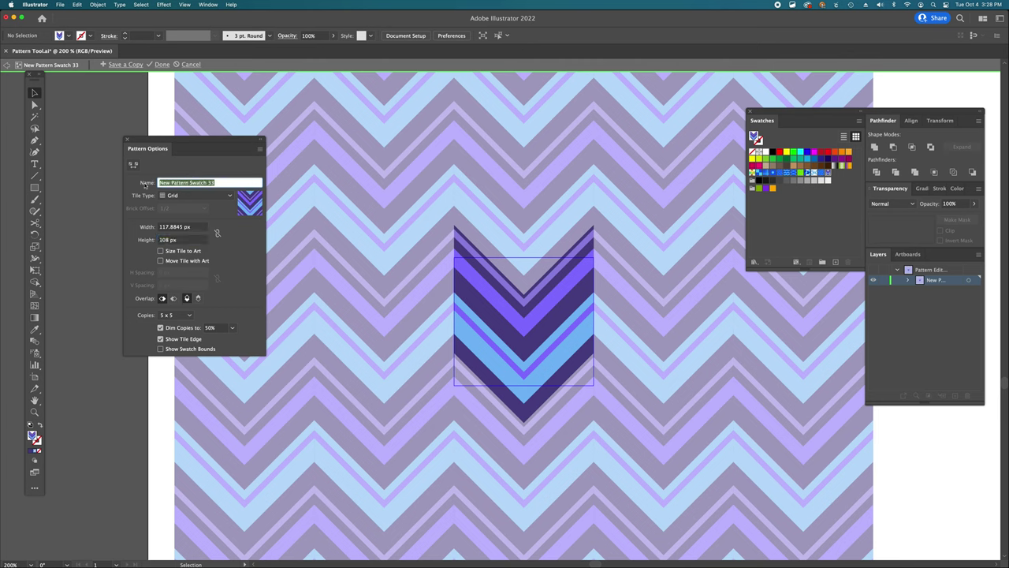
type("Chevron")
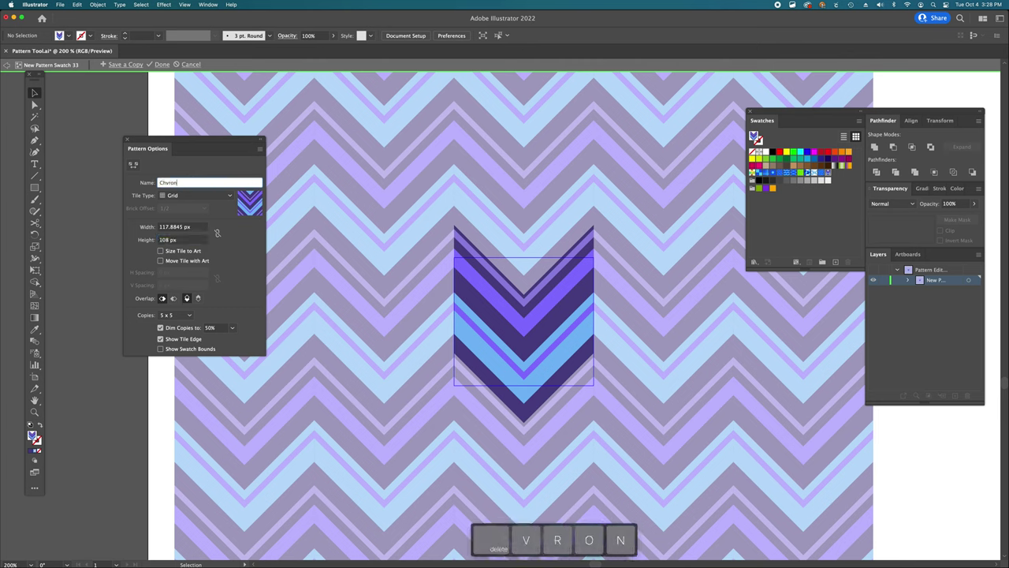
key("BackSpace")
key("BackSpace")
key("BackSpace")
key("BackSpace")
key("BackSpace")
type("hevron")
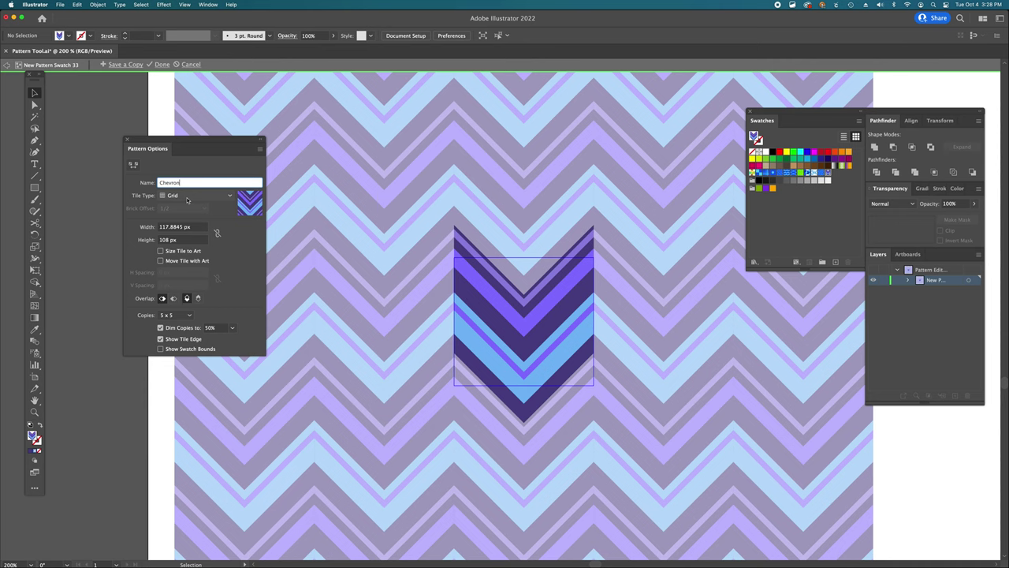
left_click(162, 66)
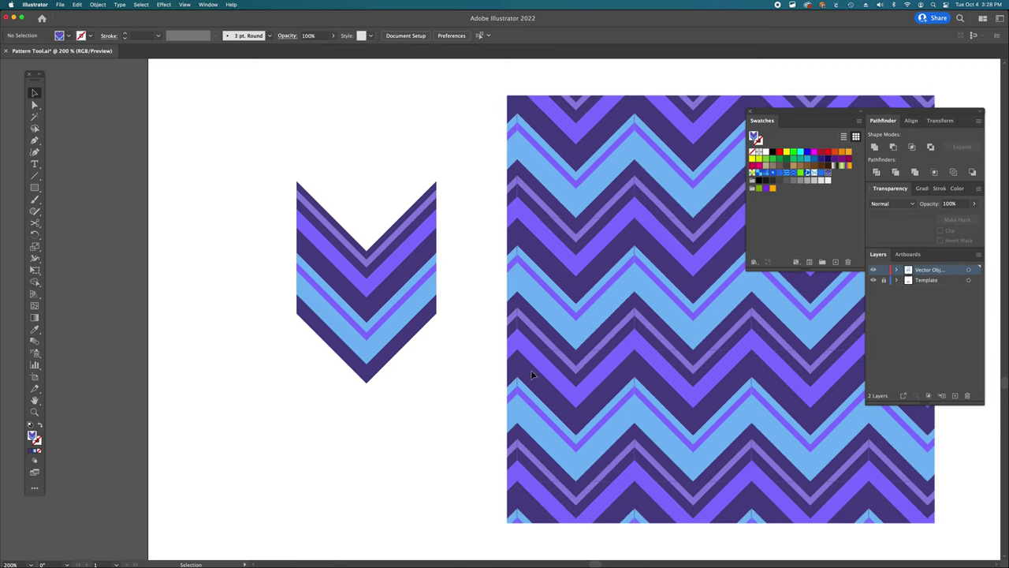
Step: Draw a square about 155 px wide filled with the chevron pattern, overlapping the purple sample
key("super+minus")
key("super+minus")
key("super+minus")
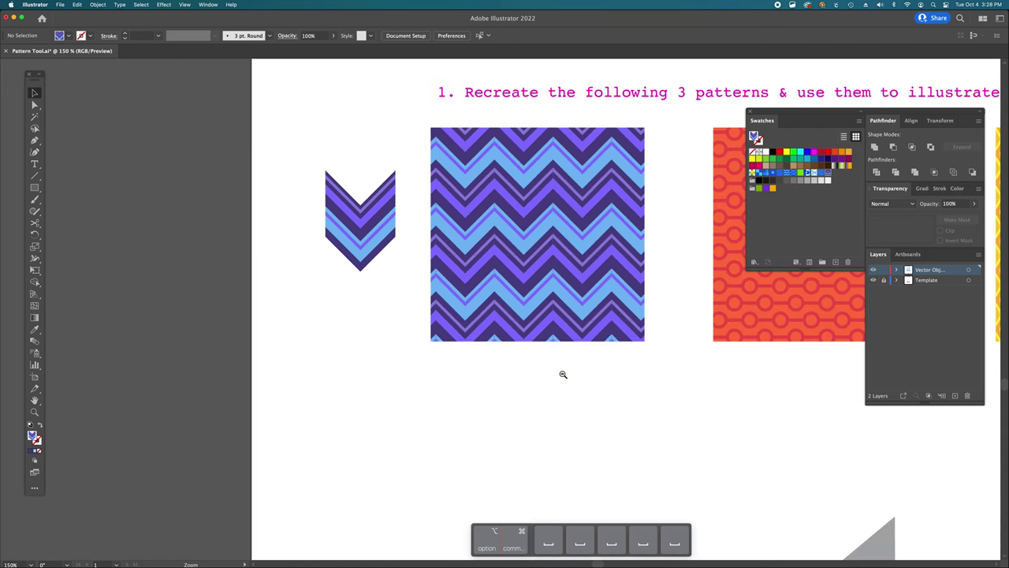
key("m")
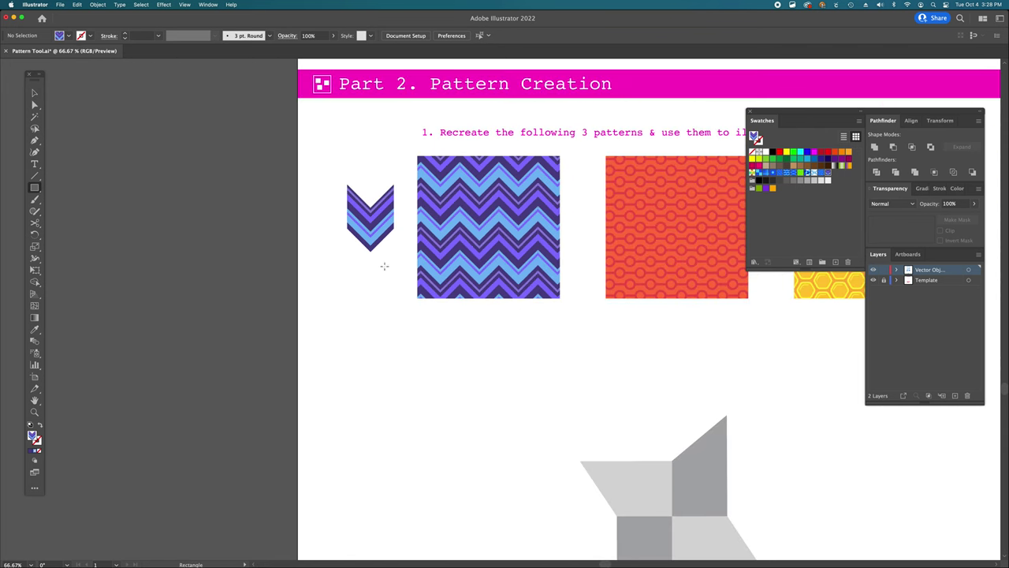
left_click_drag(403, 228, 544, 369)
Step: Move the chevron-filled square onto the purple sample and enlarge it slightly to cover the sample fully
key("v")
mouse_move(478, 317)
left_mouse_down()
mouse_move(432, 355)
mouse_move(392, 360)
mouse_move(505, 339)
mouse_move(498, 213)
mouse_move(494, 242)
left_mouse_up()
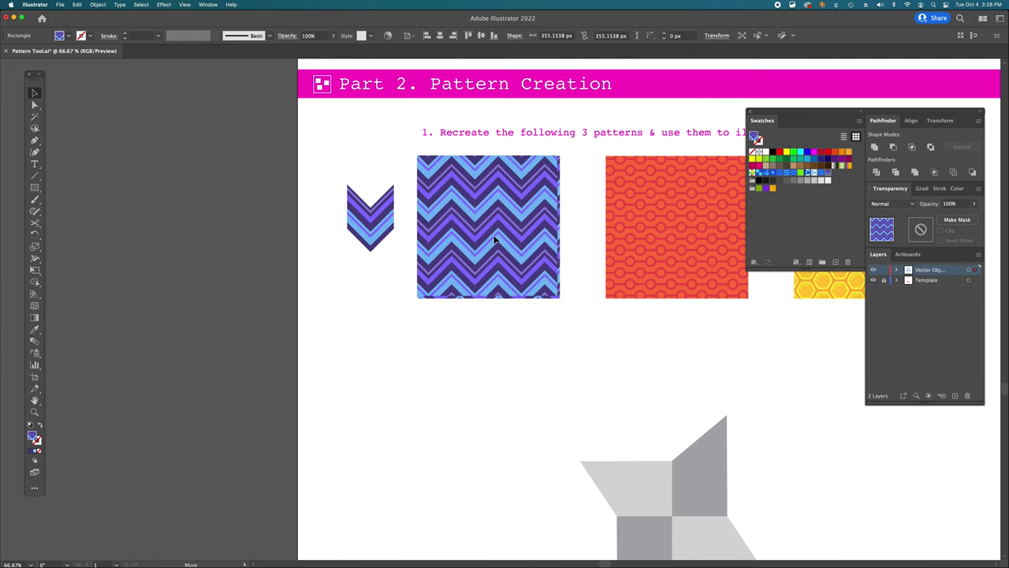
left_click_drag(558, 294, 561, 300)
left_click(573, 326)
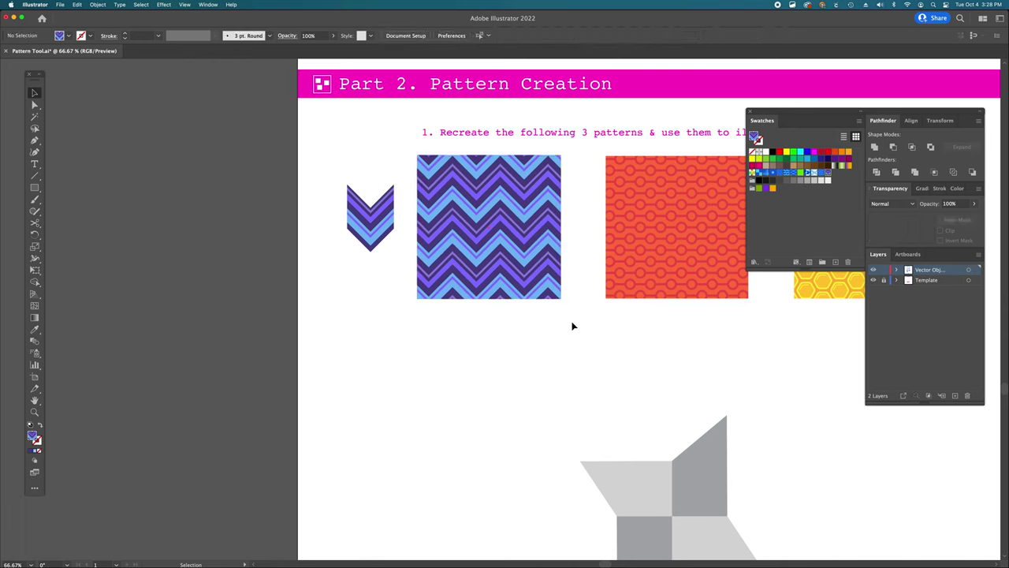
Step: Draw a circle about 23 px wide below the orange sample, filled with that sample's orange
scroll(573, 326, "right", 5)
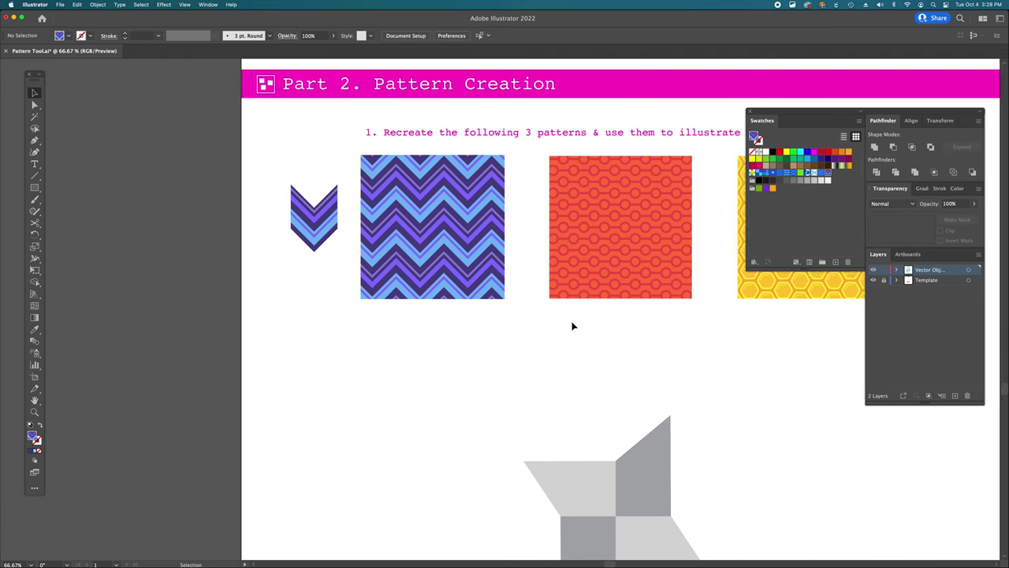
scroll(574, 326, "right", 1)
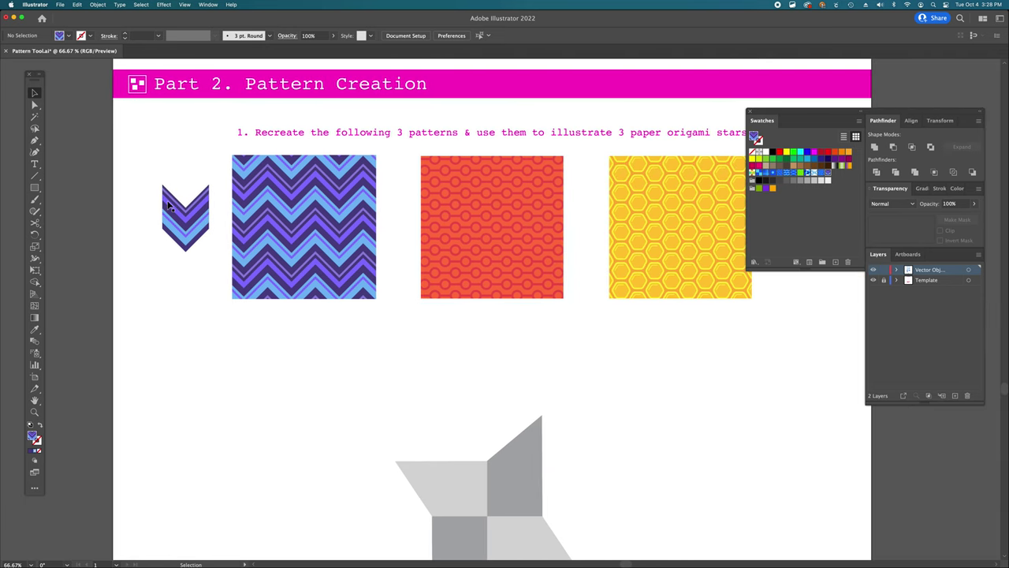
left_click(496, 280, "super")
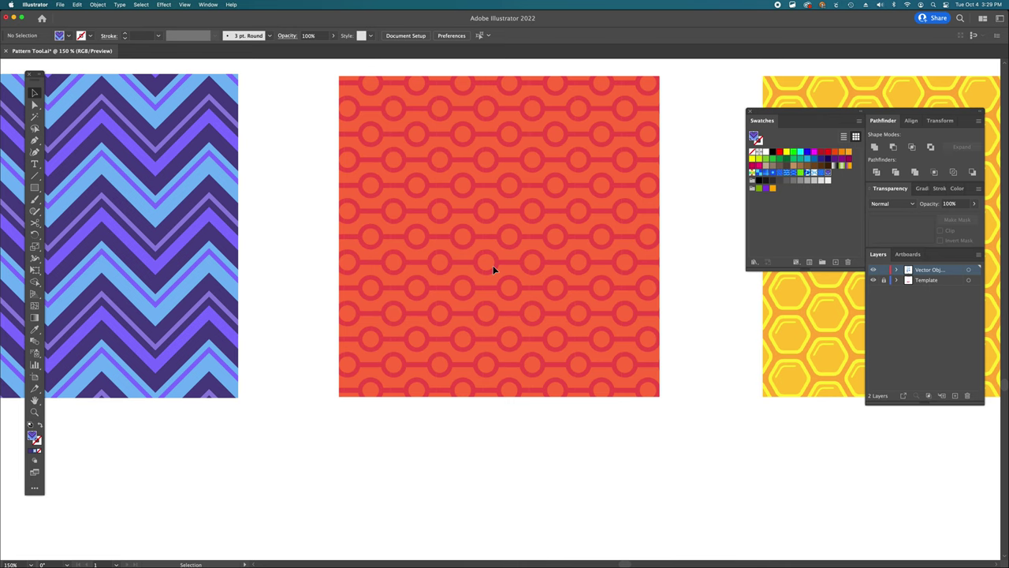
key("i")
left_click(491, 262)
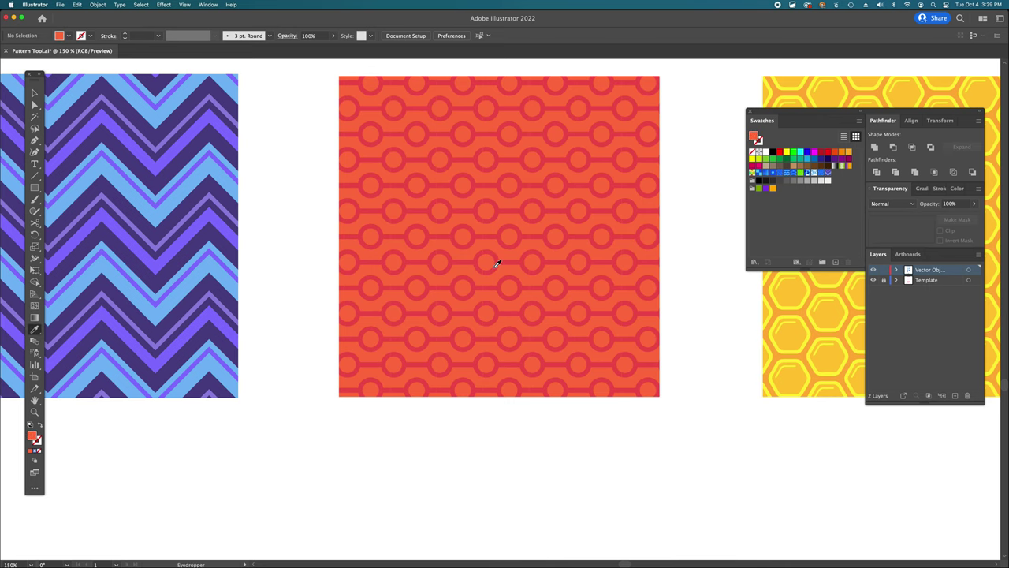
scroll(552, 347, "down", 2)
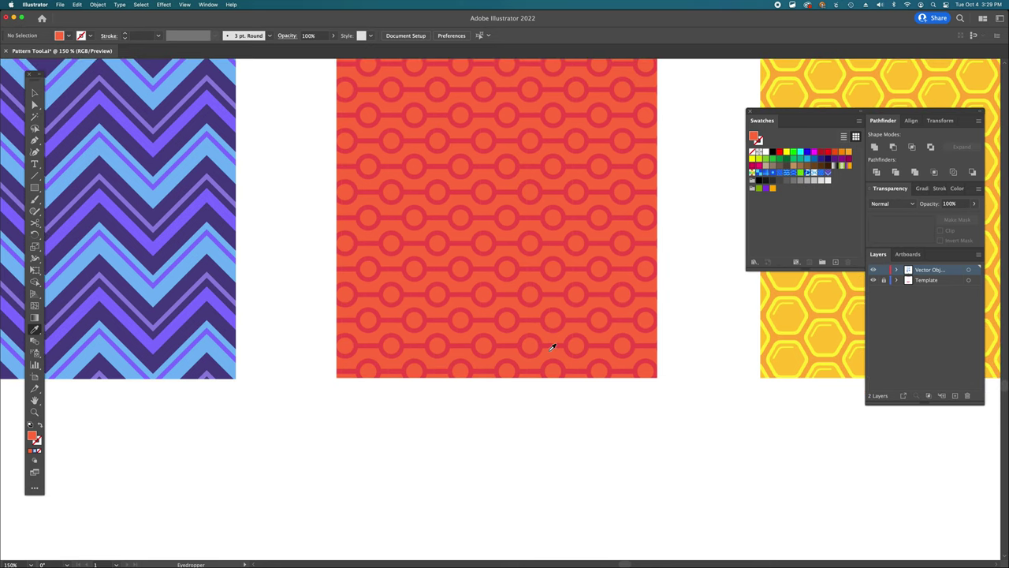
key("l")
left_click_drag(512, 444, 524, 456)
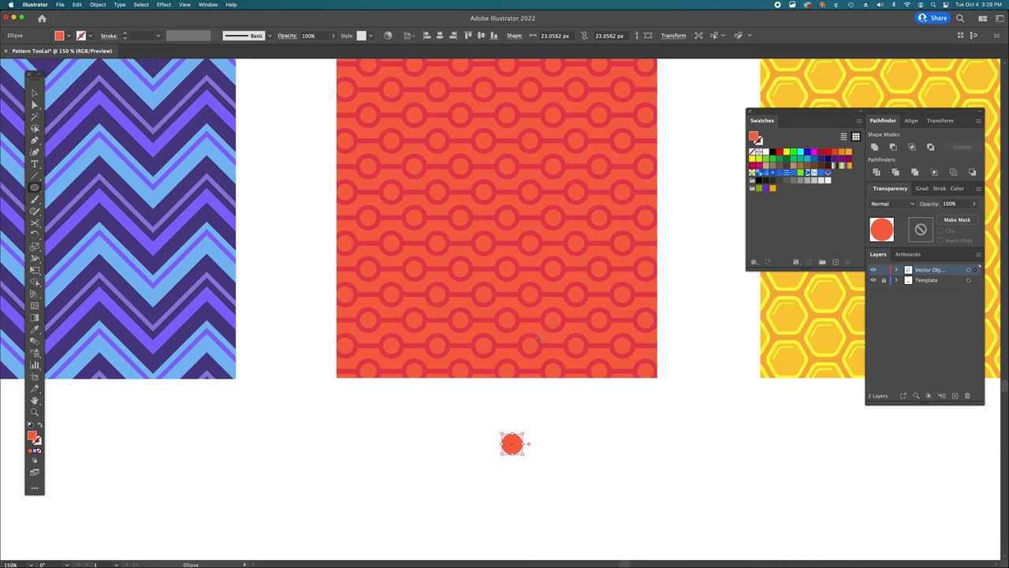
Step: Duplicate the orange circle in place and fill the copy with the sample's darker red
key("super+c")
key("super+f")
key("i")
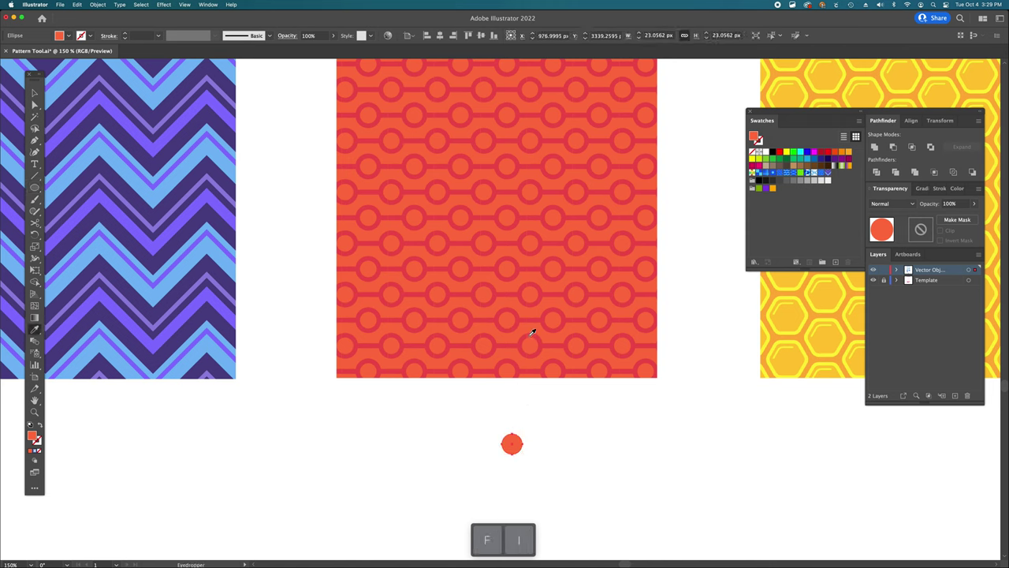
left_click(531, 338)
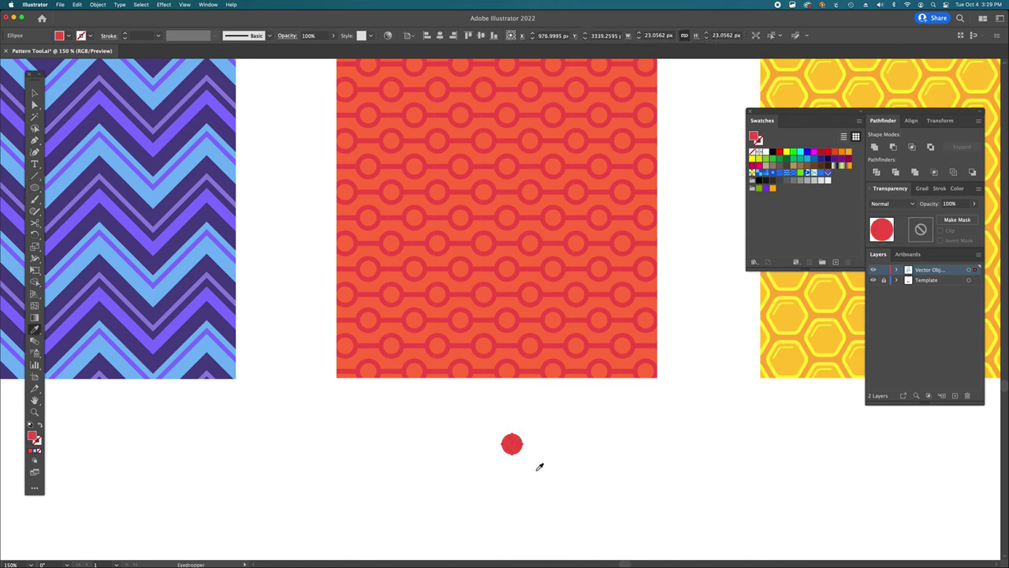
Step: Enlarge the dark red circle from its centre to about 33 px wide and send it behind the orange circle
key("v")
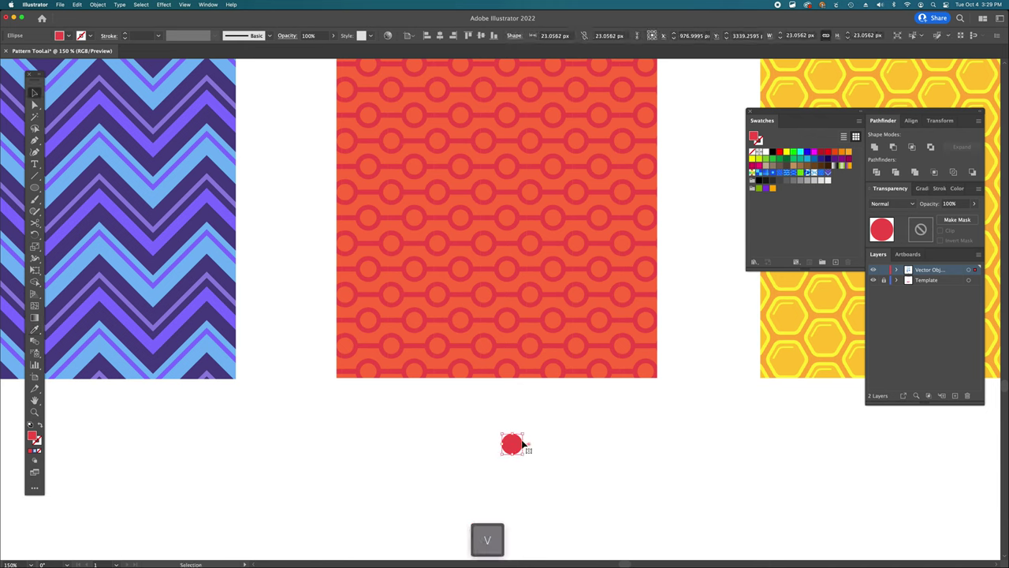
left_click_drag(523, 433, 528, 431)
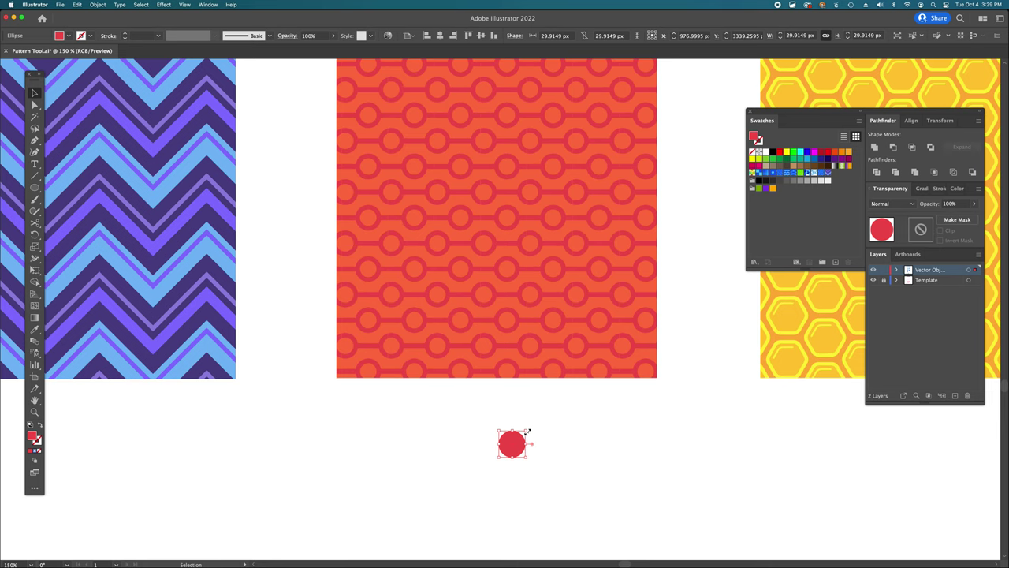
key("super+bracketleft")
left_click_drag(527, 431, 528, 431)
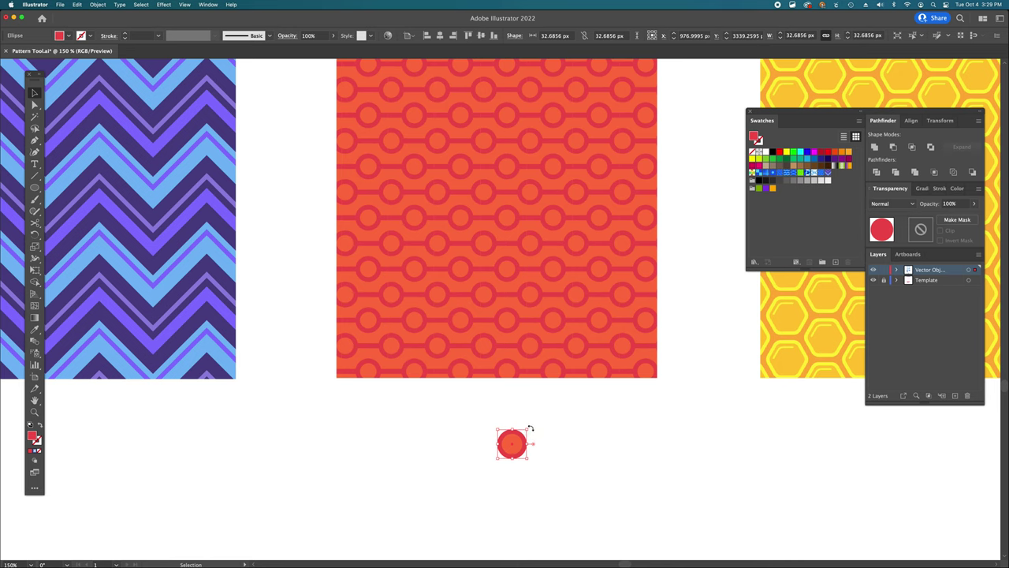
left_click_drag(529, 428, 523, 438)
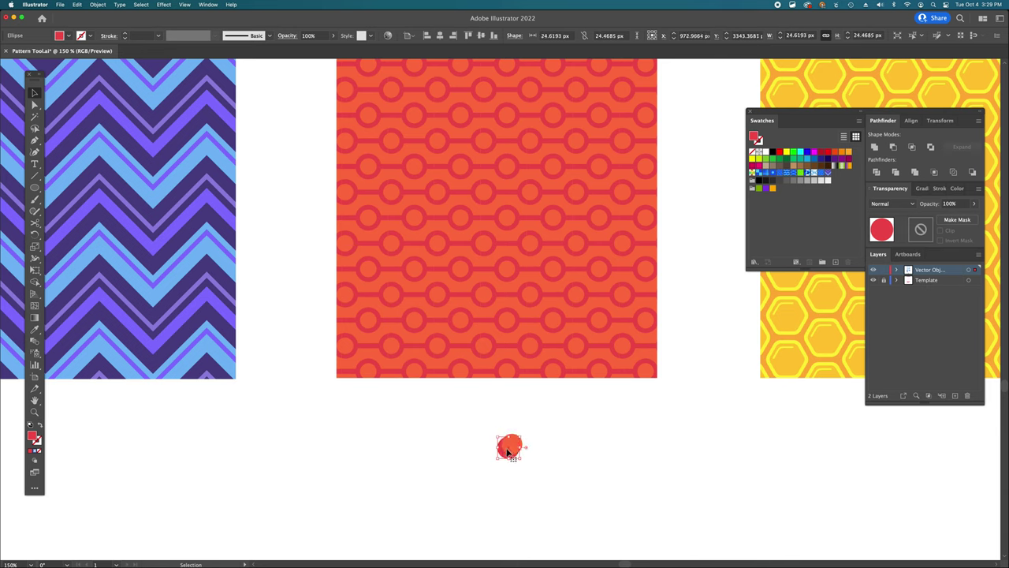
key("z")
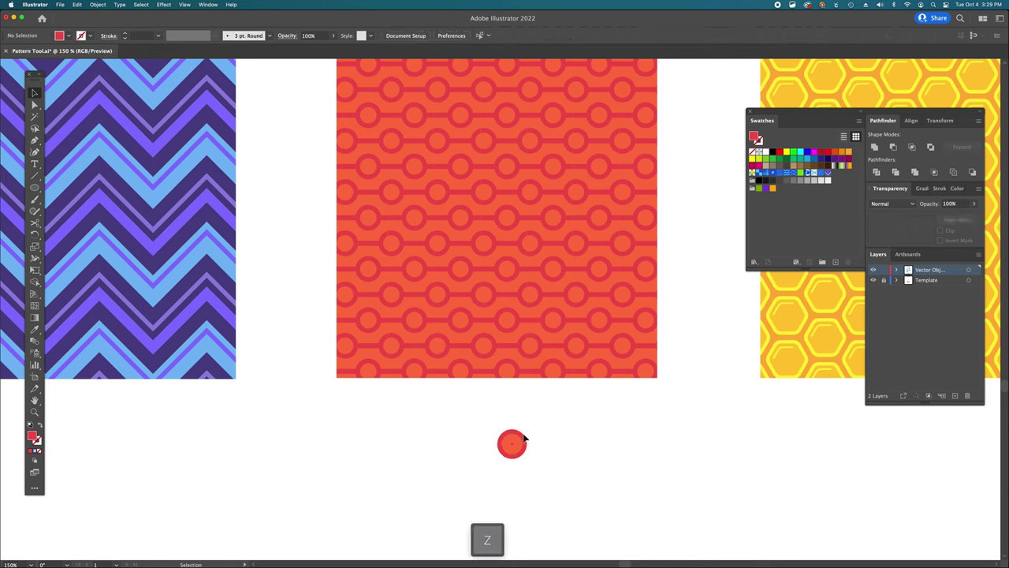
left_click(511, 442)
left_click(559, 444)
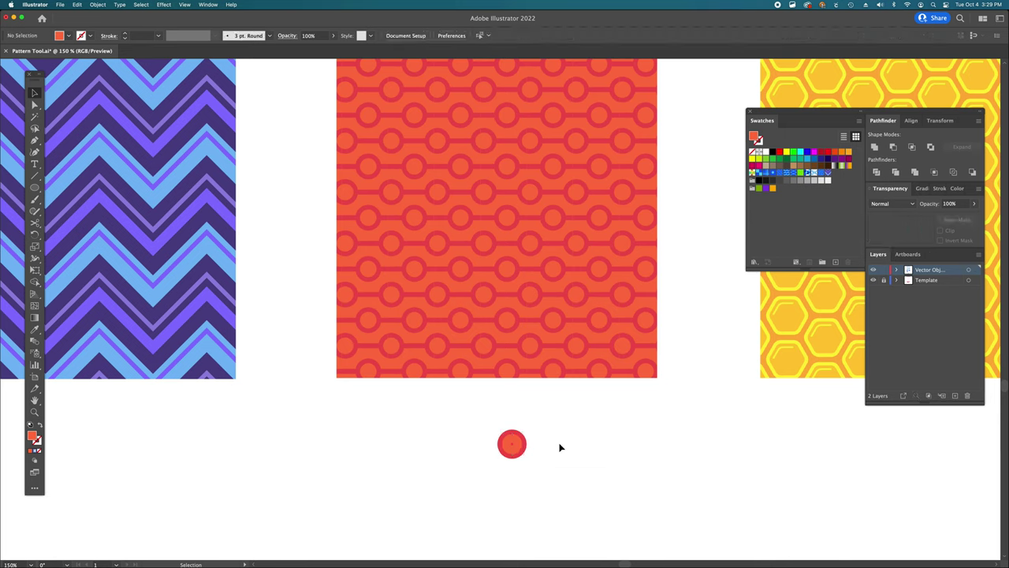
Step: Draw a bar about 69 by 7.5 px across the circles in the sample's darker red and send it behind them
key("i")
left_click(502, 344)
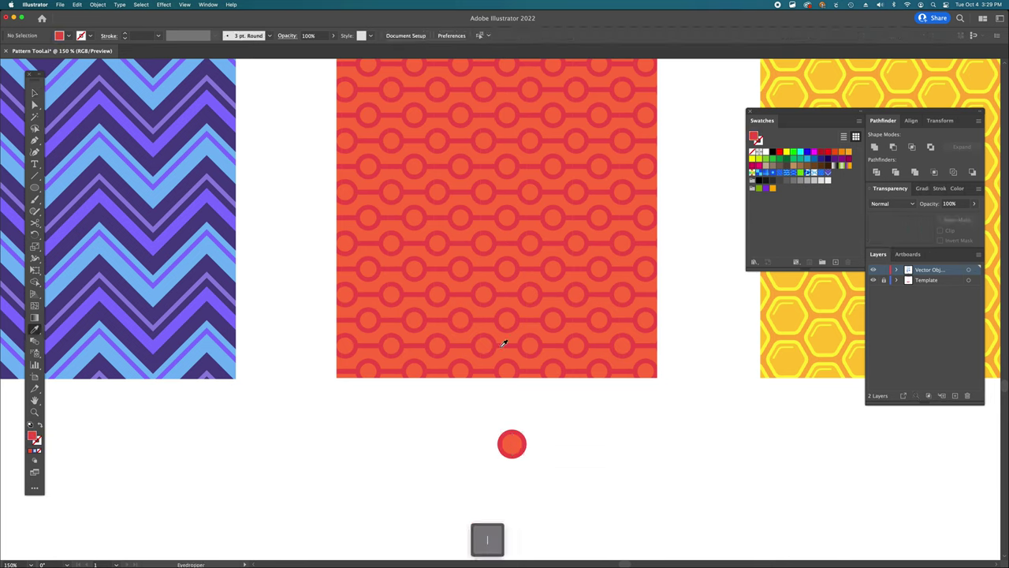
key("m")
left_click_drag(481, 441, 545, 448)
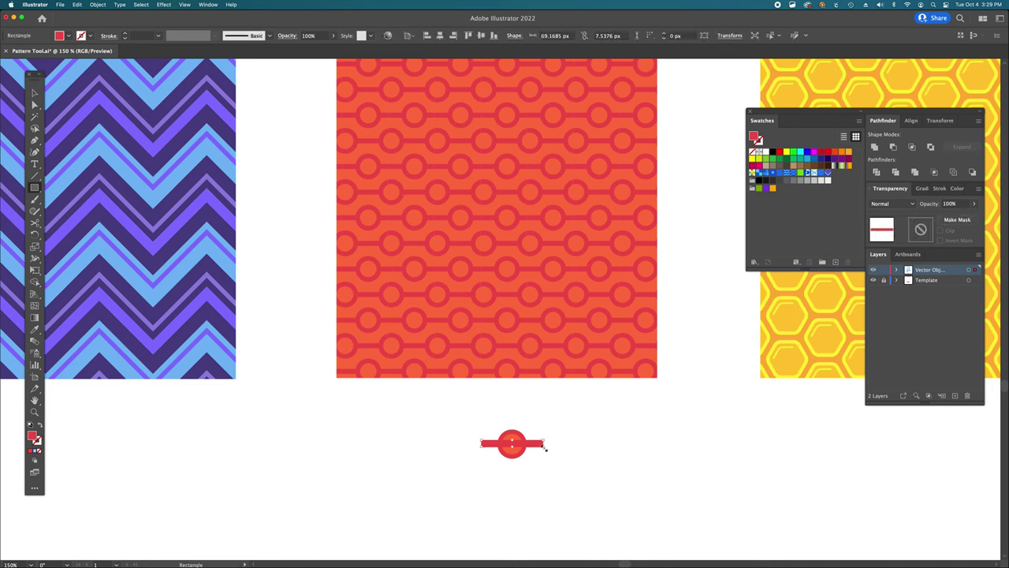
key("bracketleft")
key("bracketleft")
key("bracketleft")
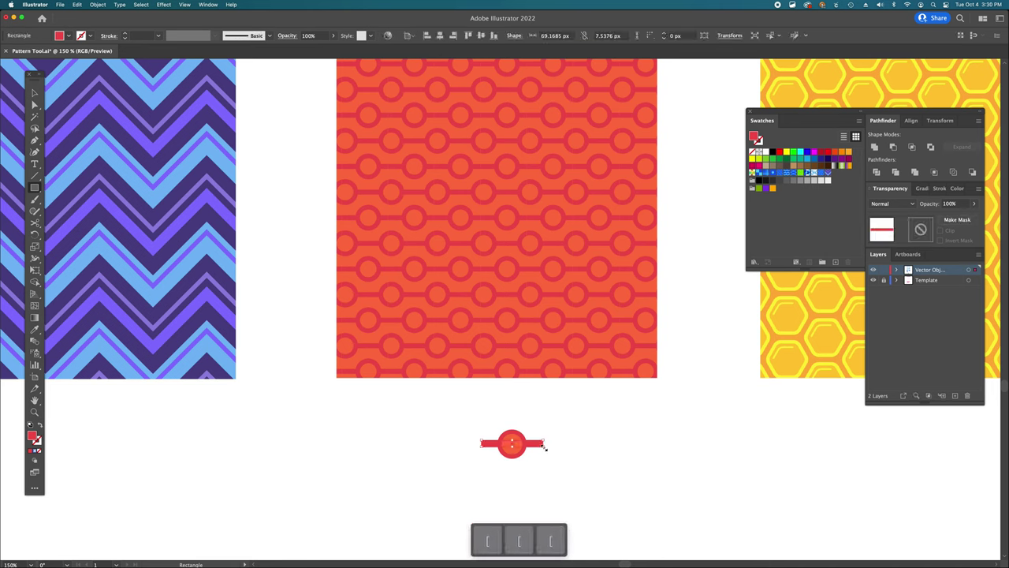
key("cmd+shift+a")
Step: Align the two circles and the bar to each other's centres horizontally and vertically
key("a")
key("cmd+equal")
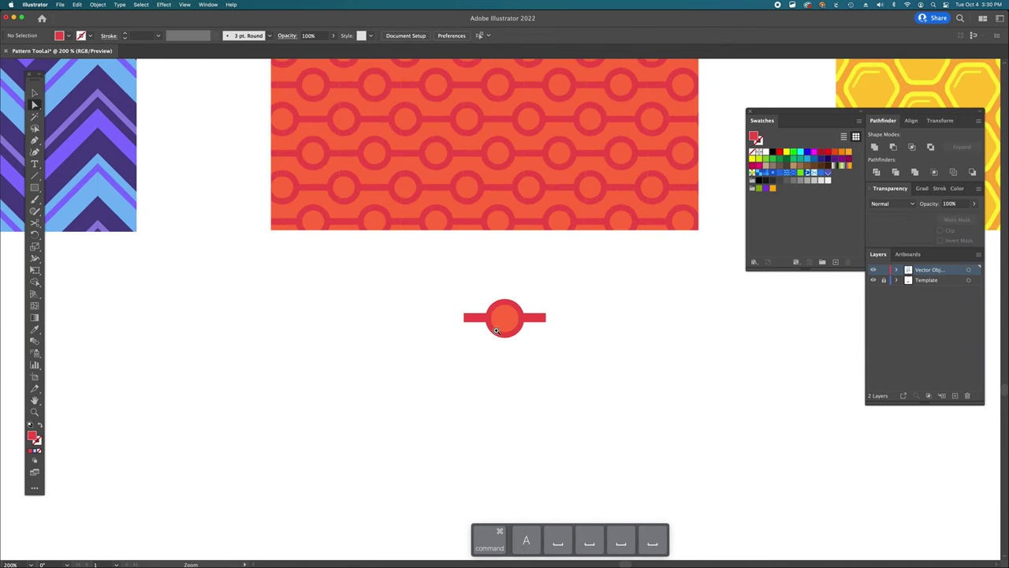
key("cmd+equal")
key("super+equal")
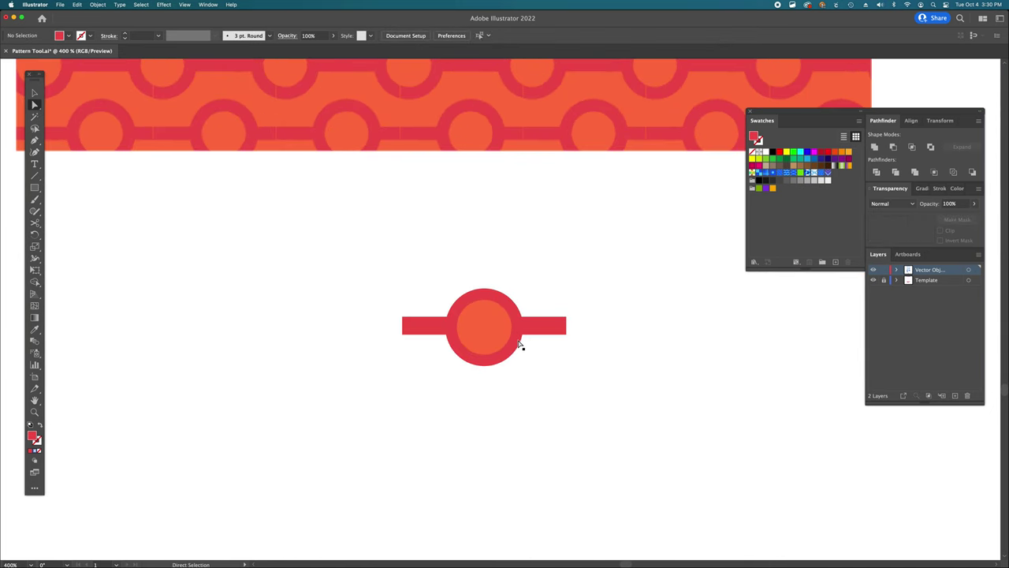
left_click(494, 298)
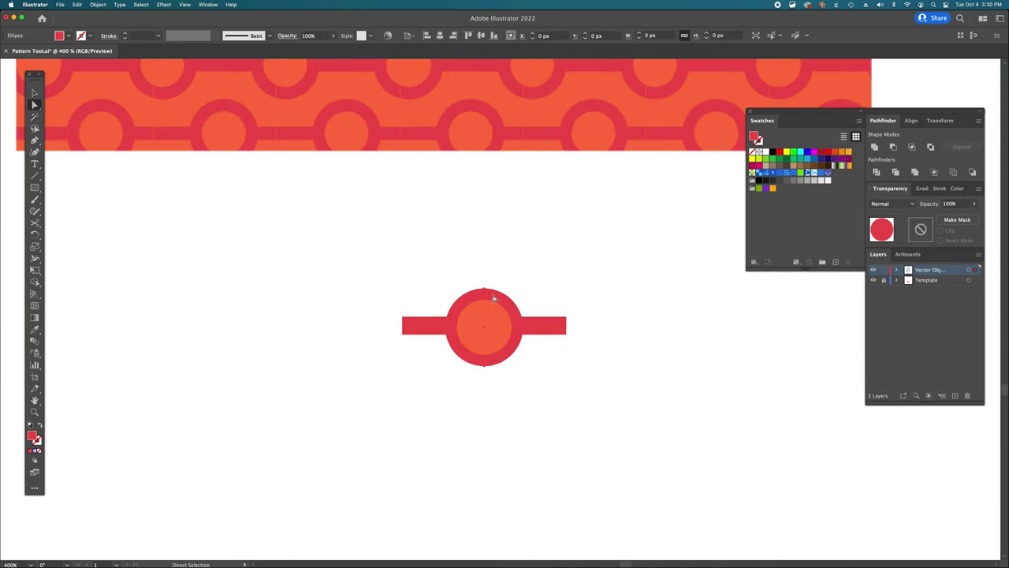
left_click(541, 329)
left_click(489, 354)
left_click(481, 260)
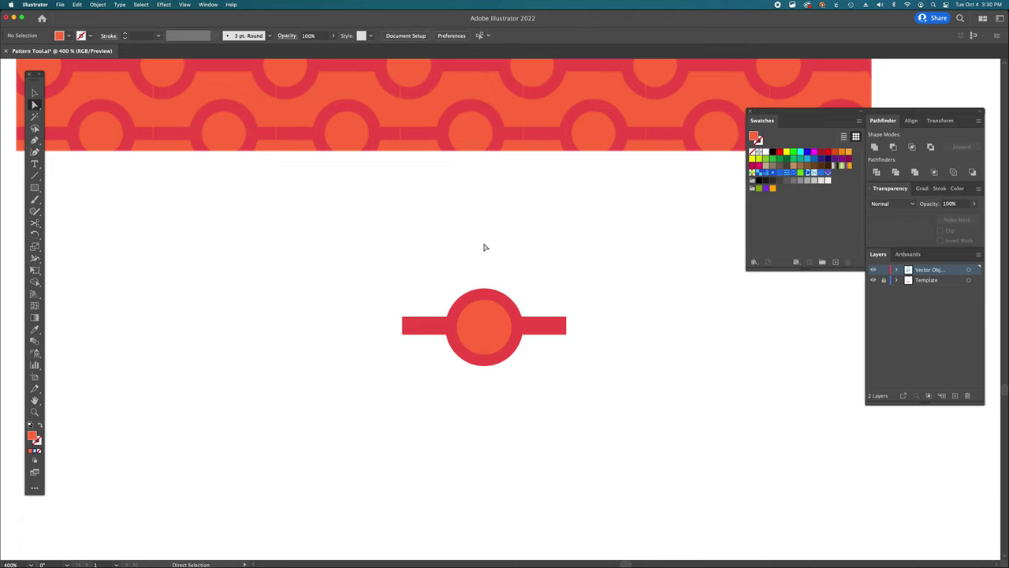
left_click_drag(521, 246, 446, 386)
left_click(552, 395)
key("v")
left_click_drag(581, 414, 552, 387)
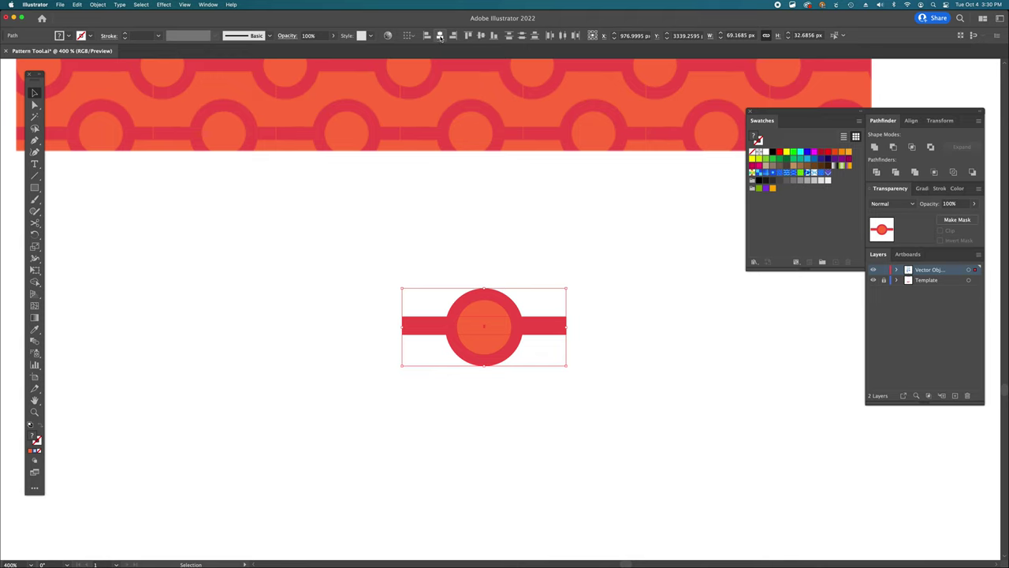
left_click(481, 37)
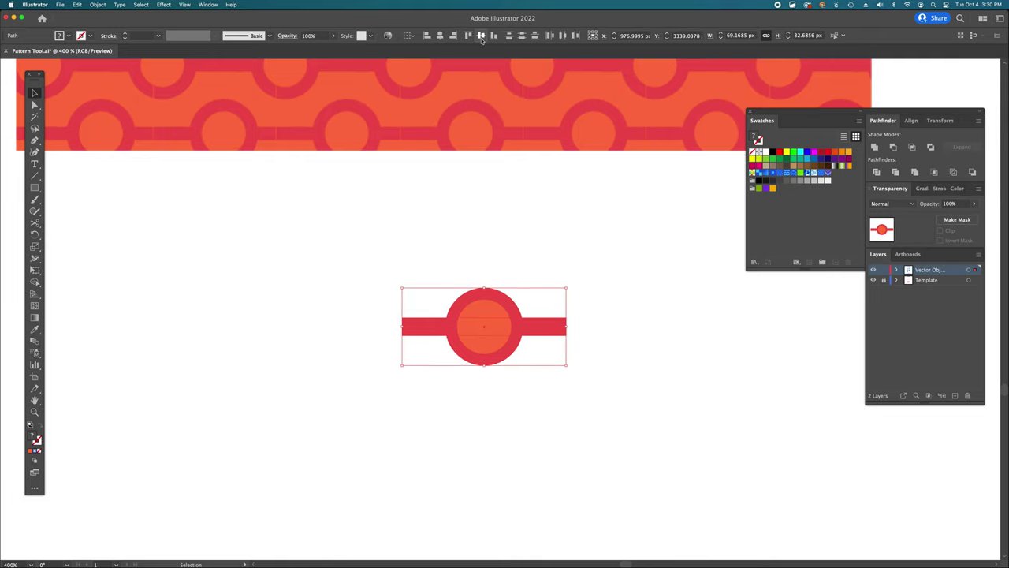
left_click(517, 412)
Step: Duplicate the red bar in place and fill the copy with the inner circle's orange
scroll(512, 362, "left", 3)
scroll(513, 362, "up", 2)
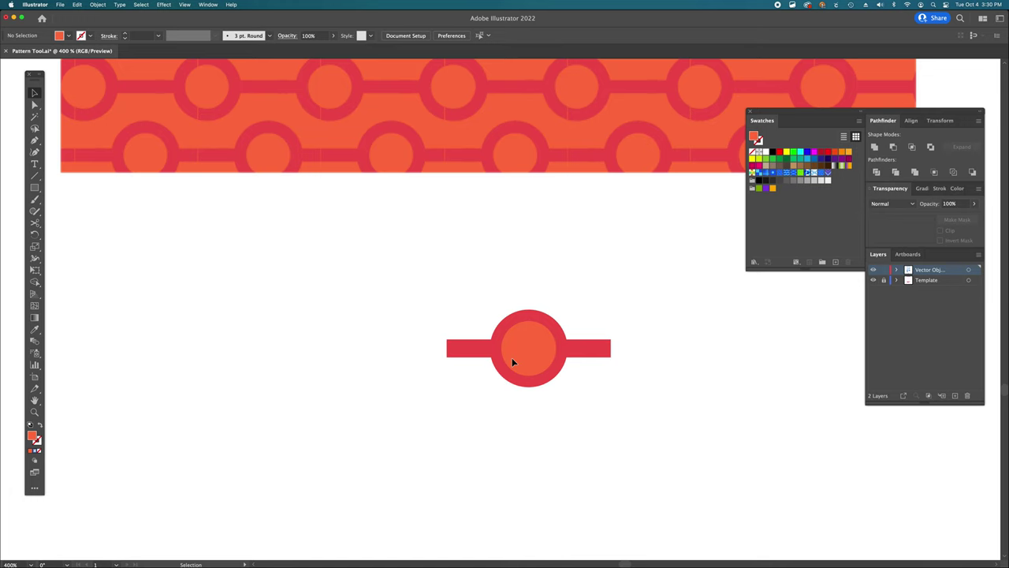
key("a")
left_click(481, 354)
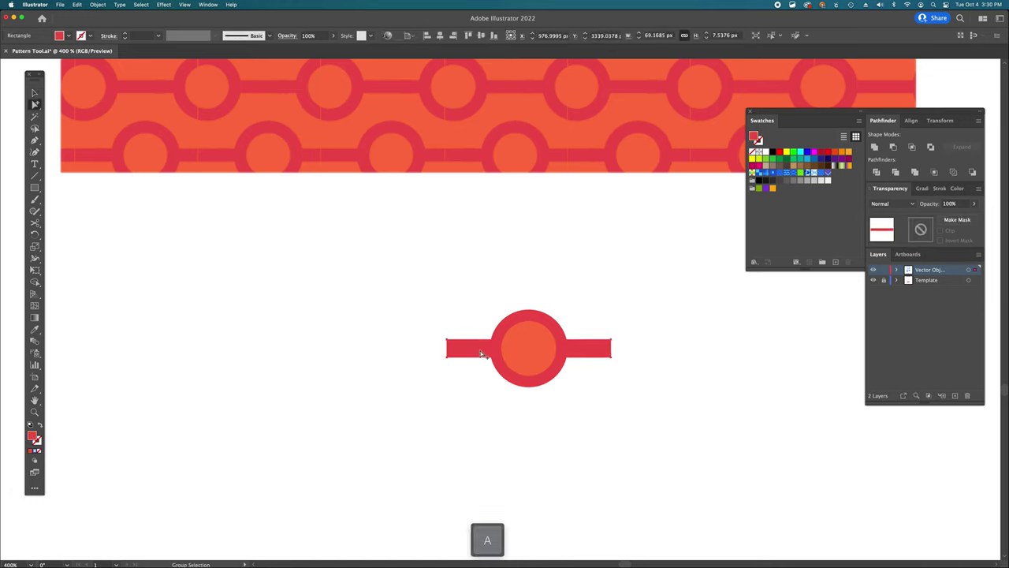
key("super+c")
key("super+f")
key("i")
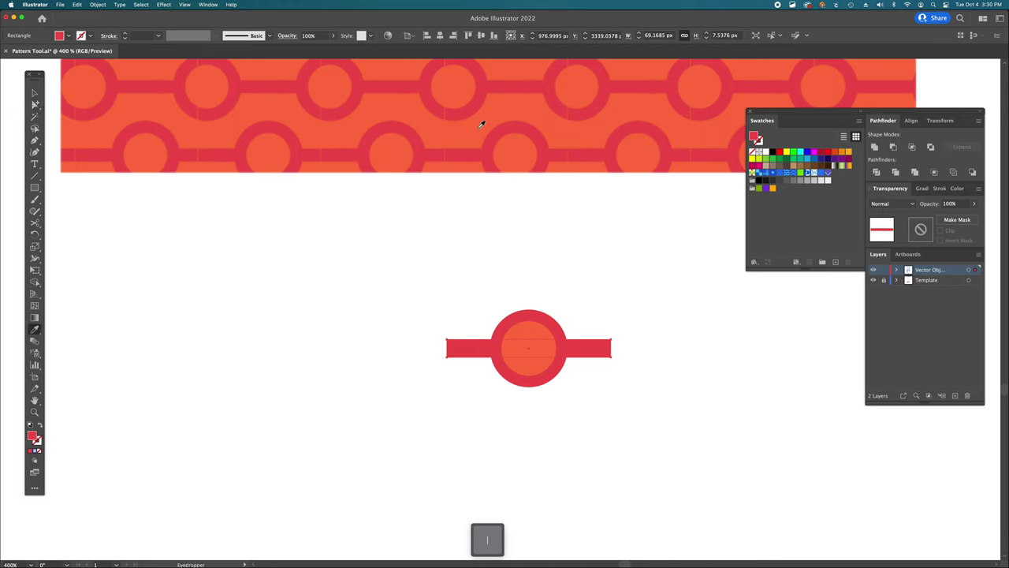
left_click(547, 351)
key("v")
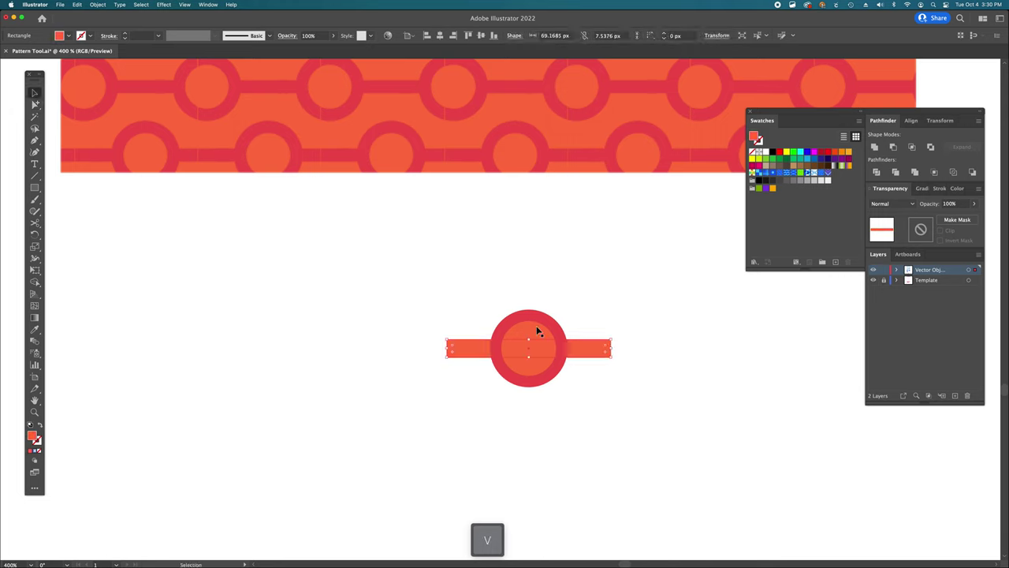
Step: Stretch the orange bar copy vertically from its centre to about 45 px high and send it behind the red bar
left_click_drag(529, 341, 529, 295)
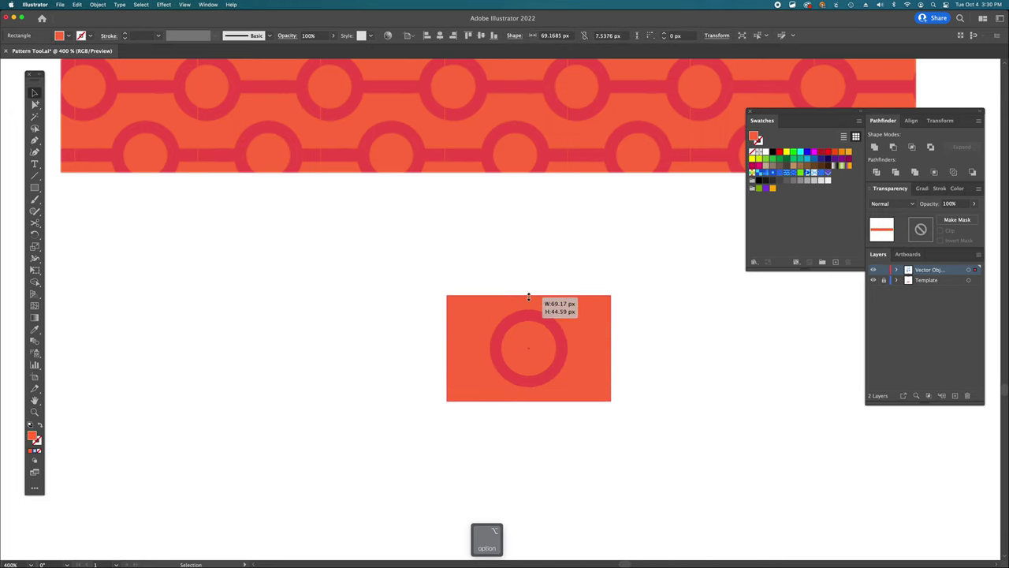
key("super+minus")
key("super+bracketleft")
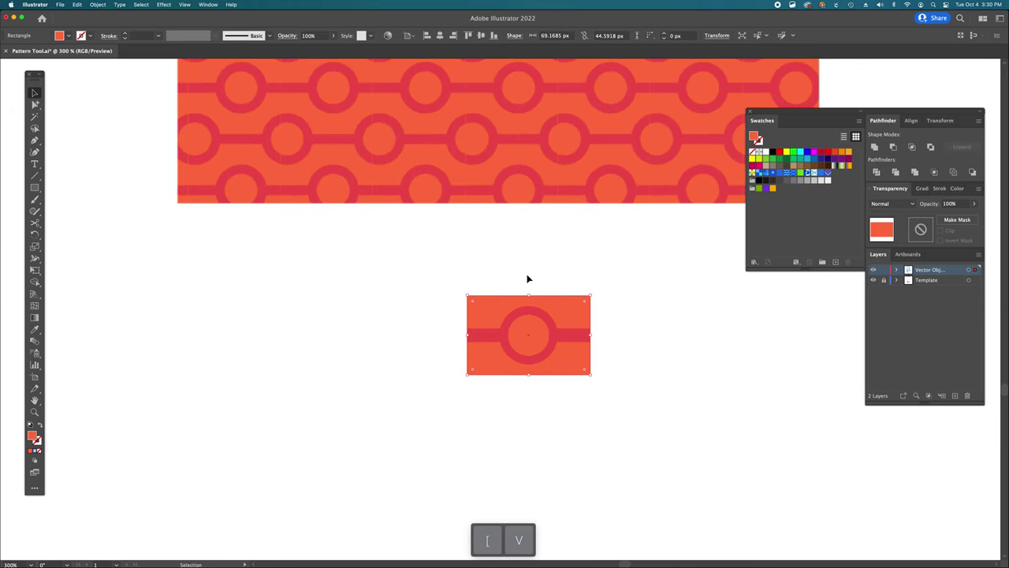
key("super+shift+a")
key("v")
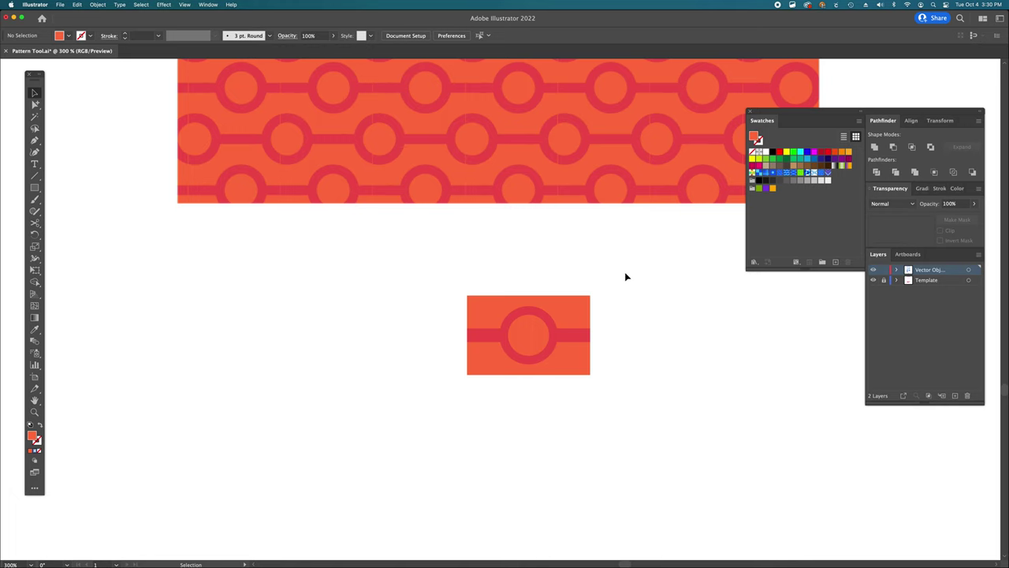
Step: Shrink the inner orange circle from its centre to about 20 px wide to thicken the red ring
left_click(583, 313)
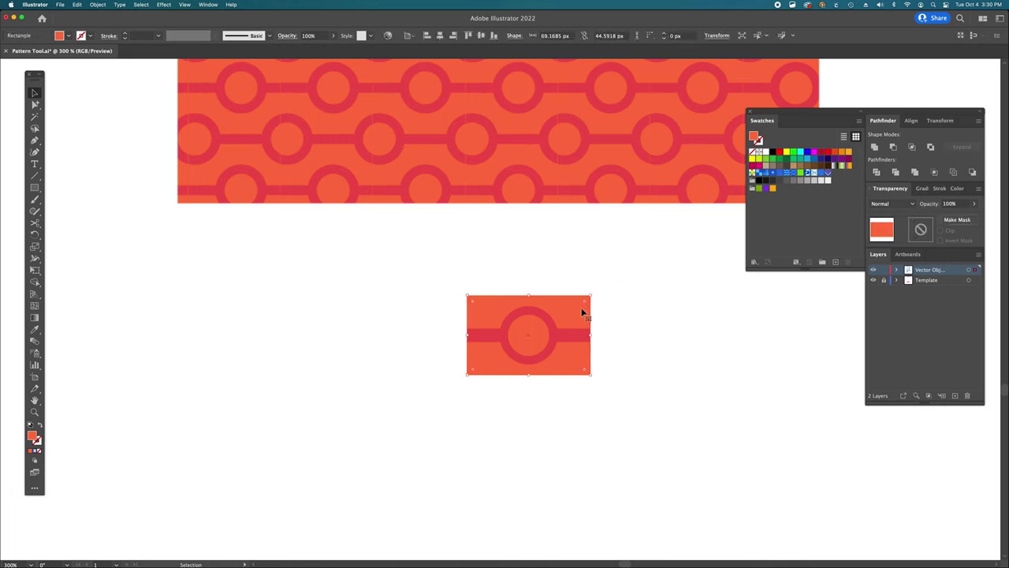
left_click(581, 335)
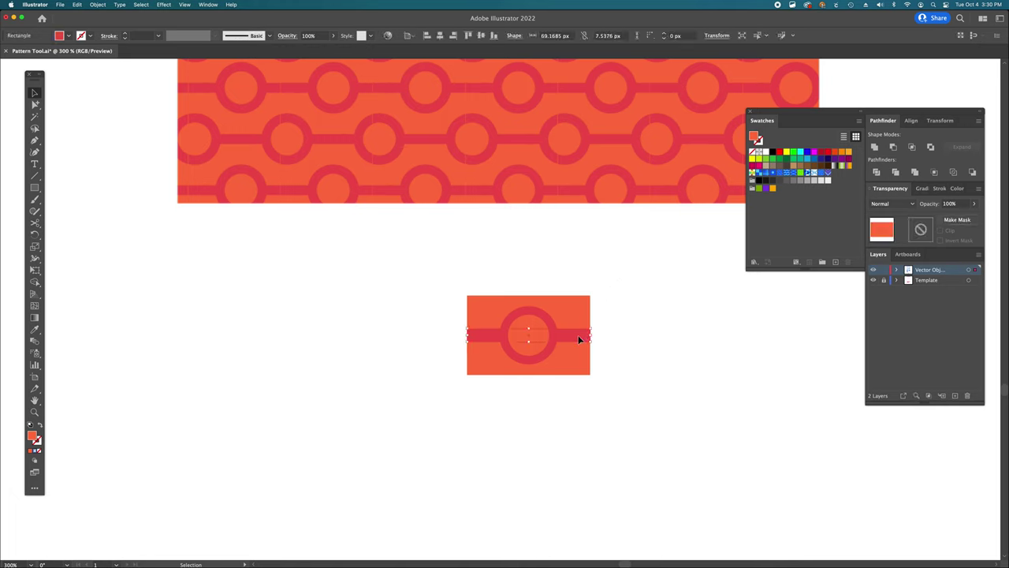
left_click(532, 319)
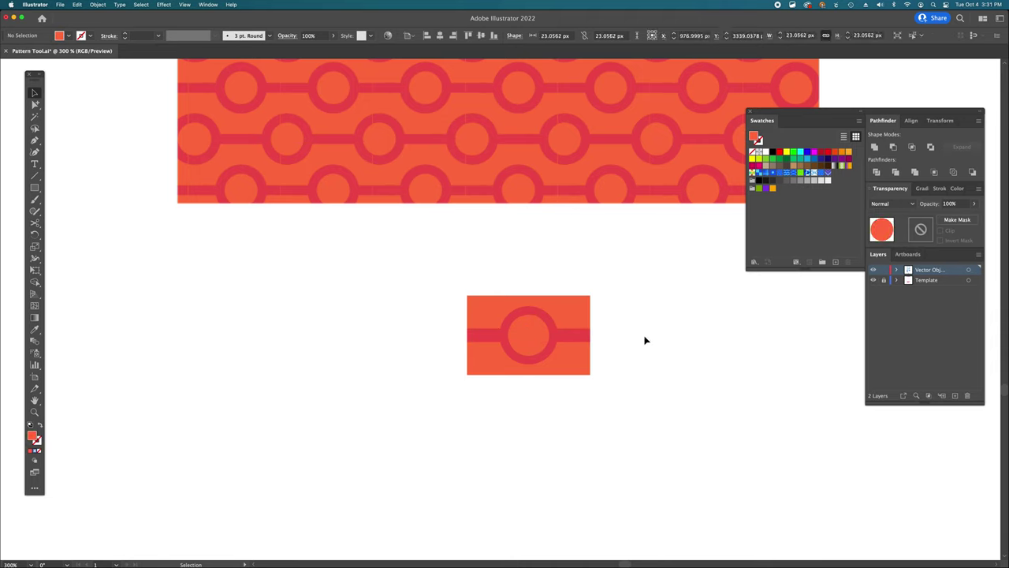
left_click(644, 338)
left_click(527, 315)
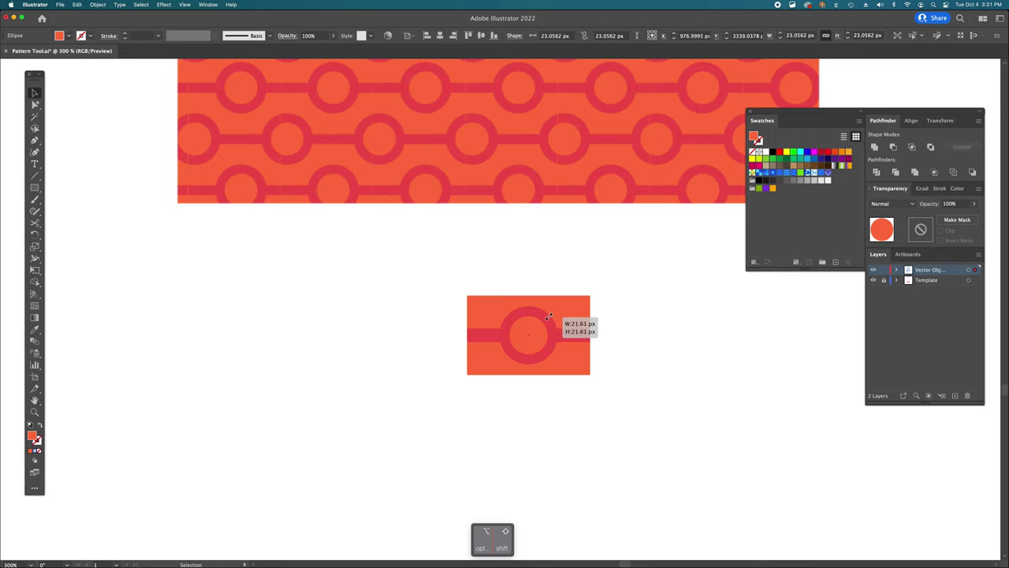
key("super+shift+a")
left_click(542, 315)
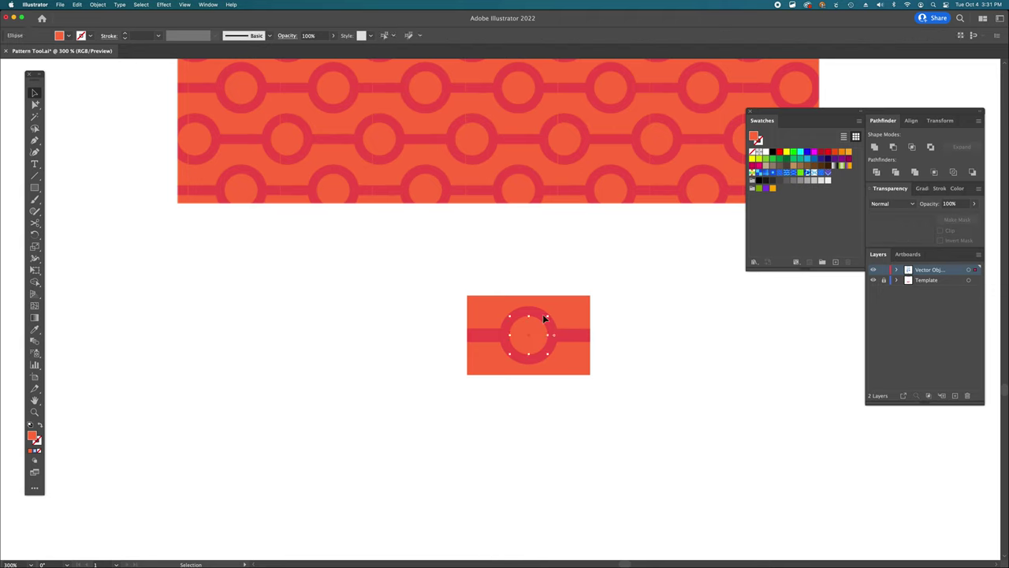
left_click_drag(551, 312, 547, 318)
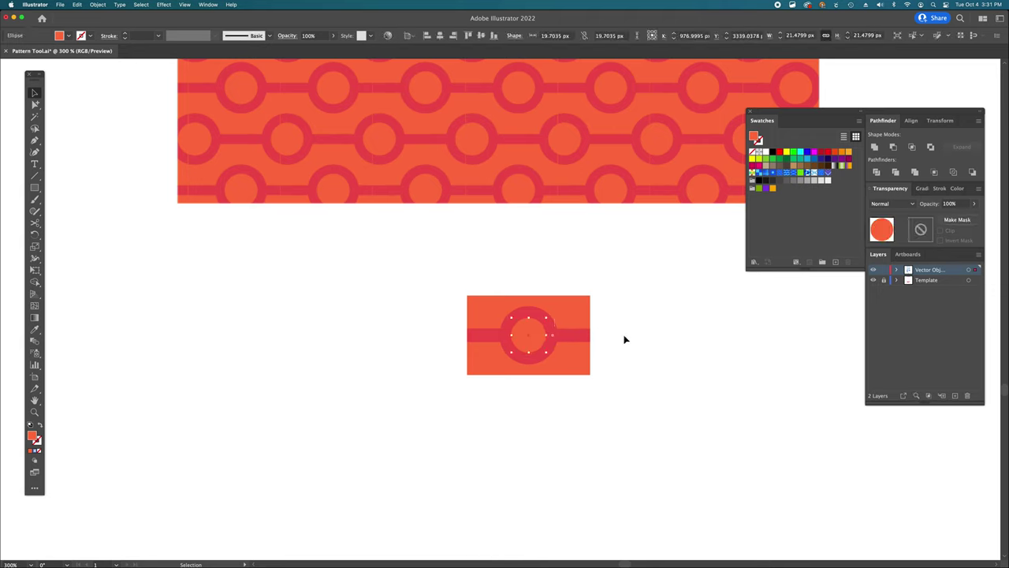
left_click(623, 338)
Step: Save the complete orange tile, with its background, bar and circles, as a new pattern swatch
key("v")
left_click_drag(642, 400, 412, 282)
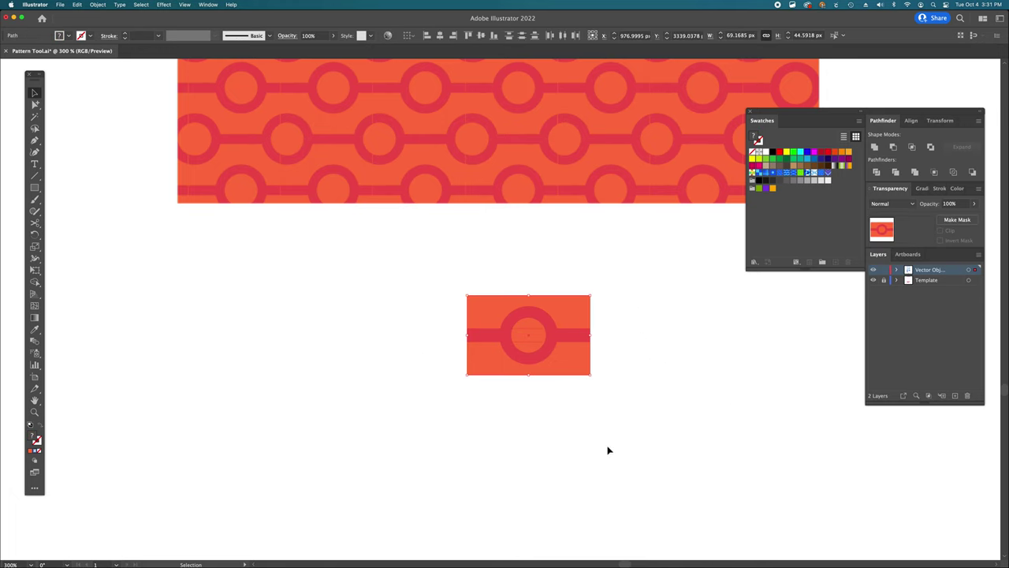
left_click_drag(534, 354, 842, 177)
left_click(671, 302)
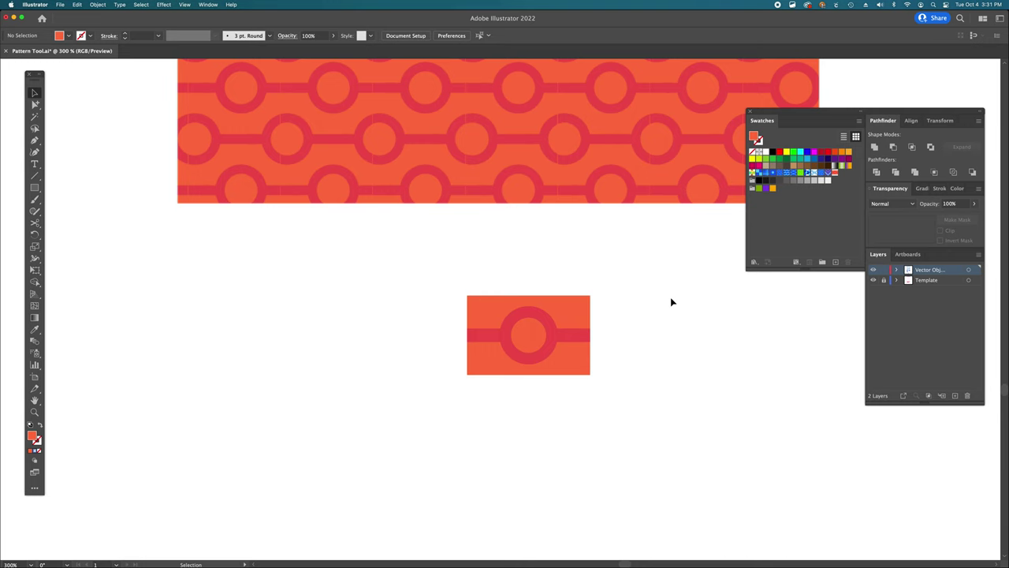
Step: Open the new orange pattern swatch for editing and set its tile type to Brick by Row
double_click(835, 175)
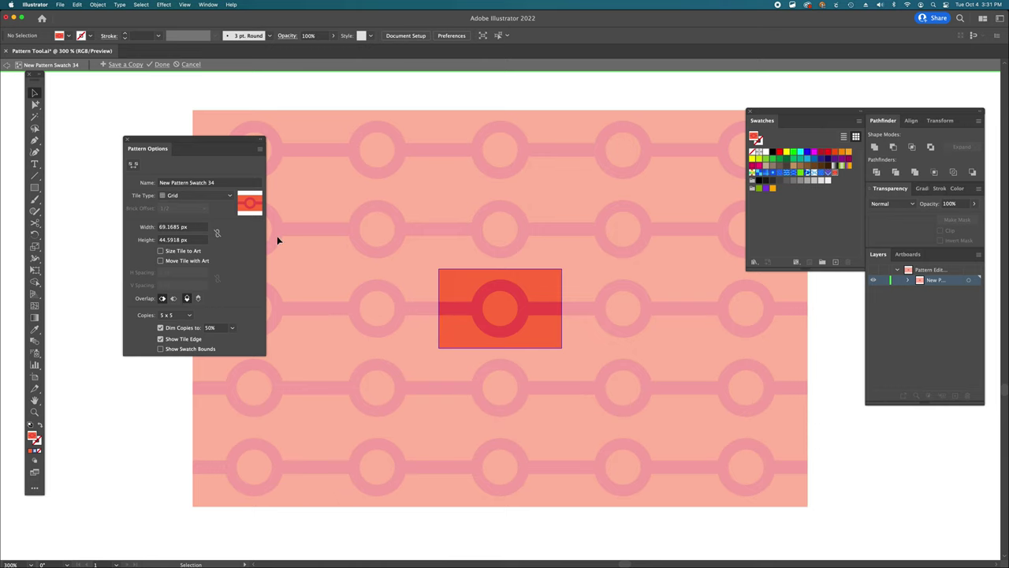
left_click(225, 197)
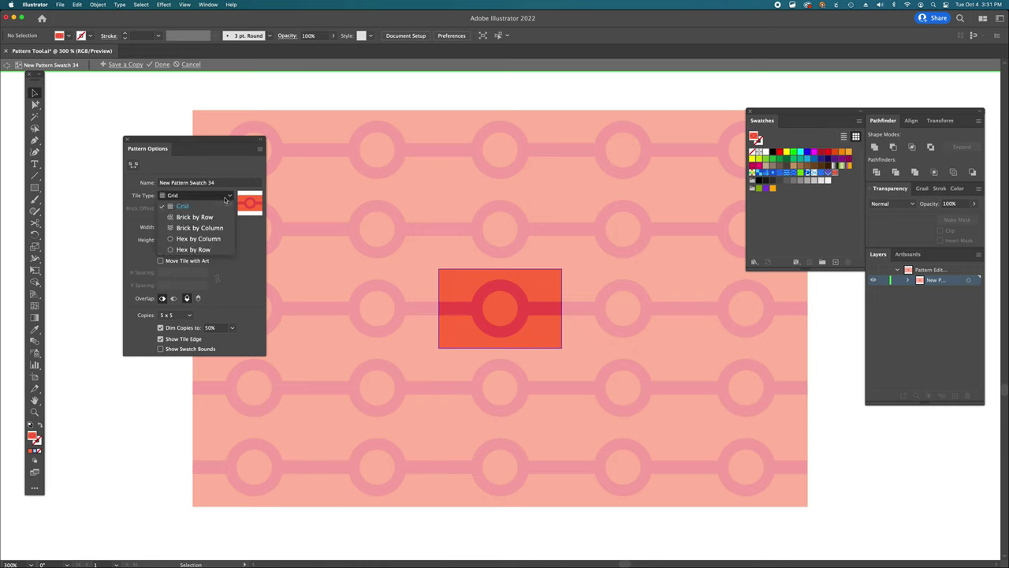
left_click(198, 218)
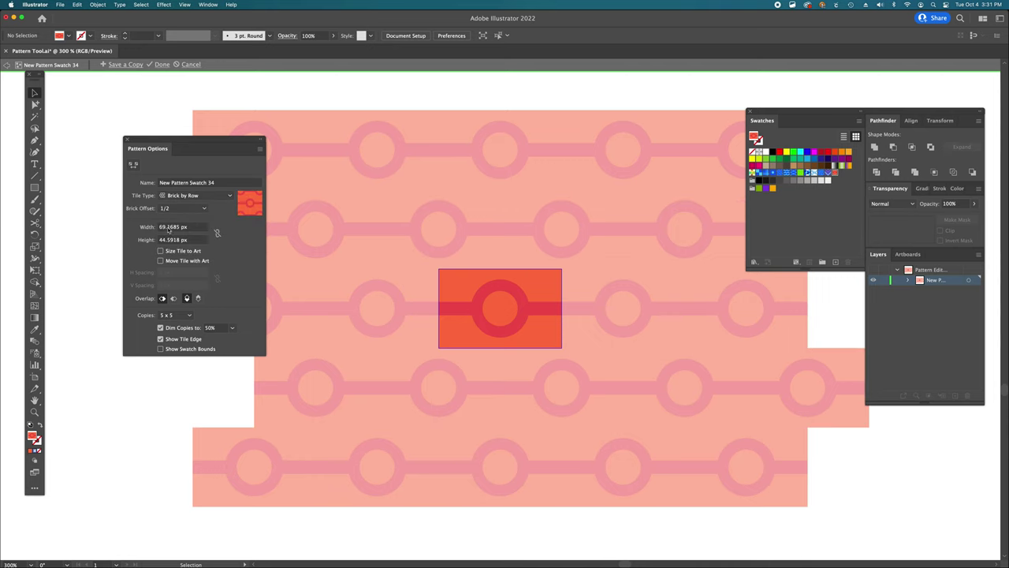
Step: Set the pattern tile's height to 39 px
double_click(173, 240)
type("47")
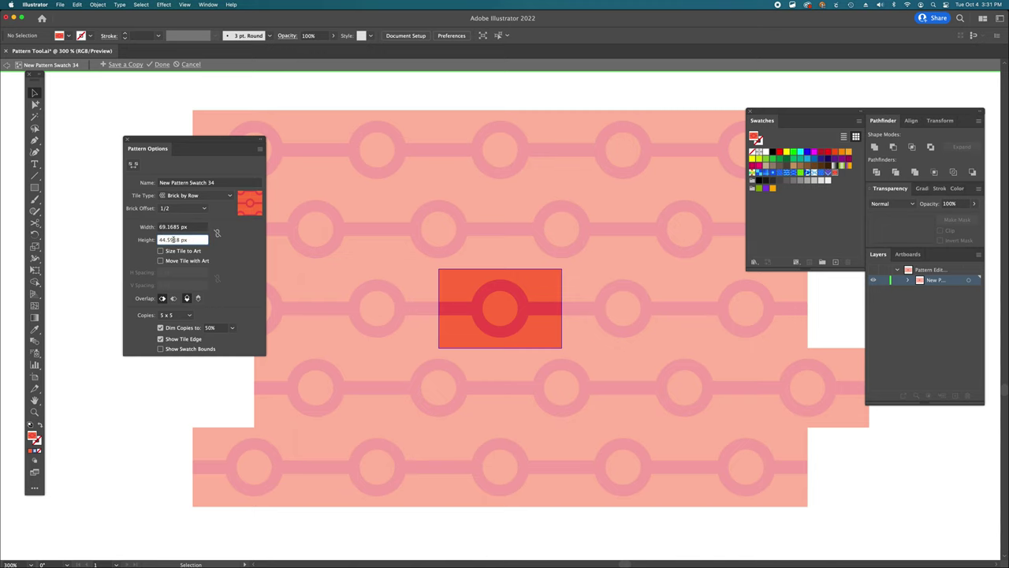
key("Return")
type("39")
key("Return")
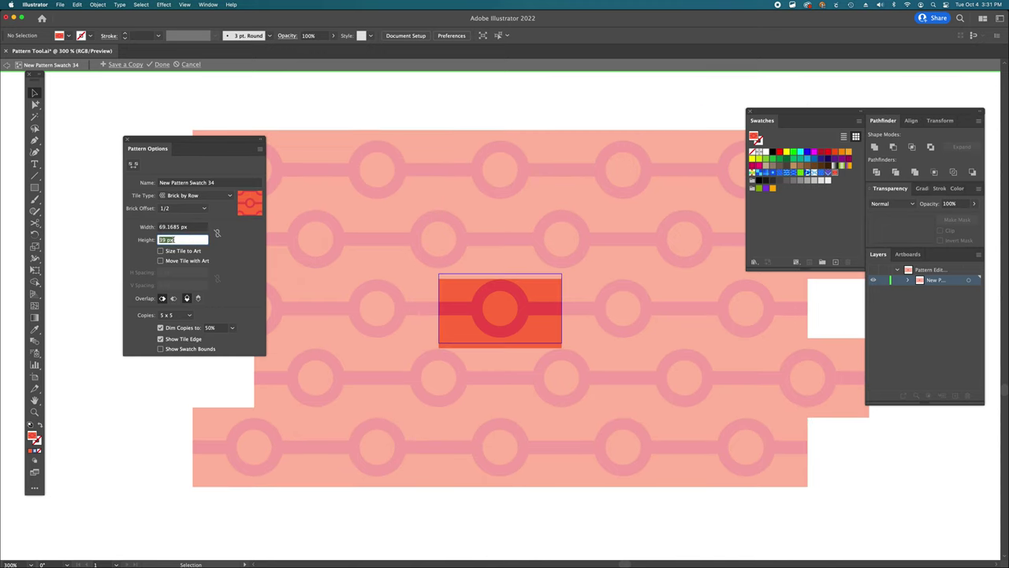
Step: Set the pattern tile's height to 35 px and shift the orange background rectangle up and left so overlapping rows stop cutting the rings
type("35")
key("Return")
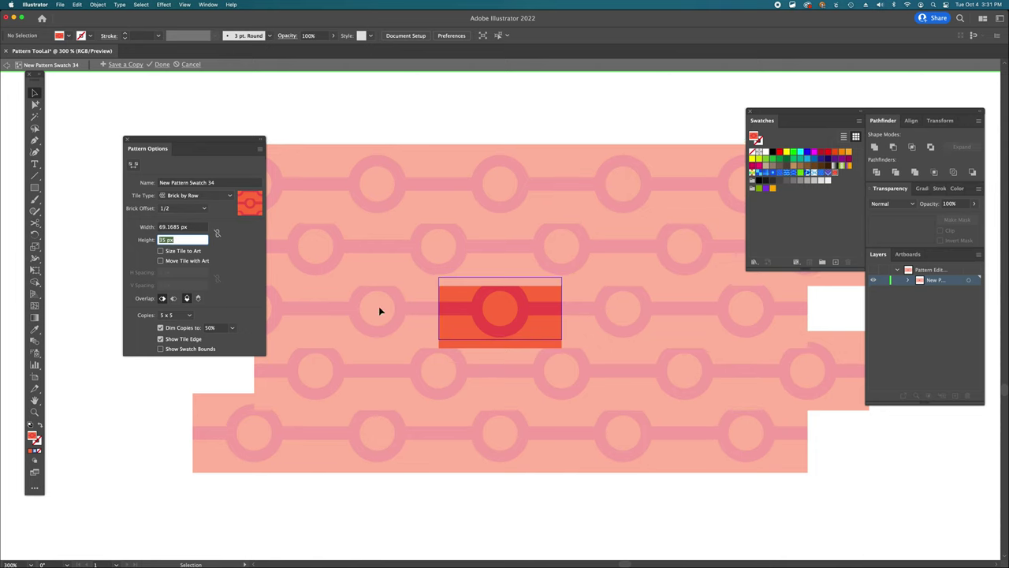
left_click(458, 329)
left_click_drag(458, 328, 445, 310)
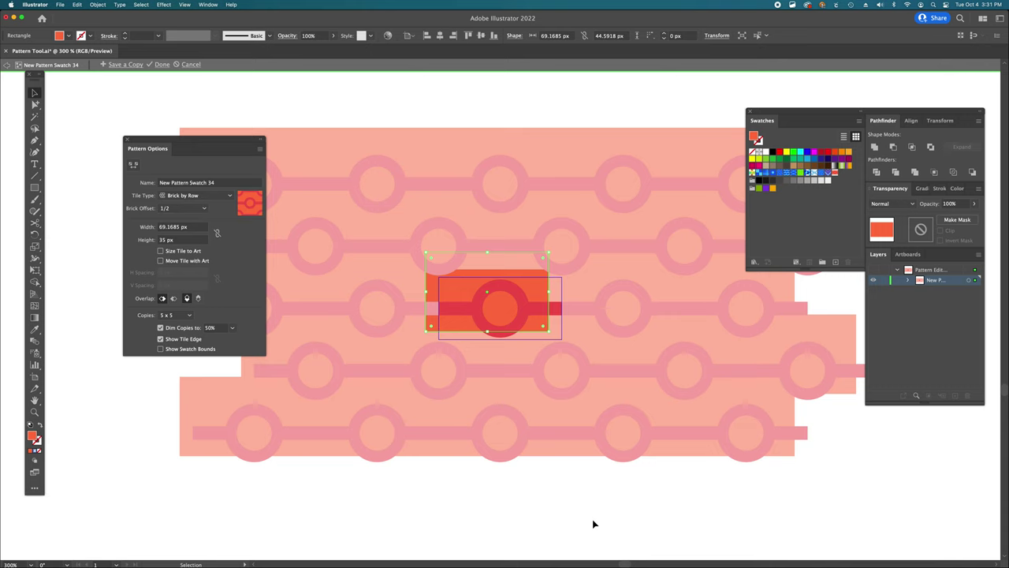
Step: Rename the pattern swatch as Chain and finish editing the pattern
left_click_drag(239, 182, 115, 178)
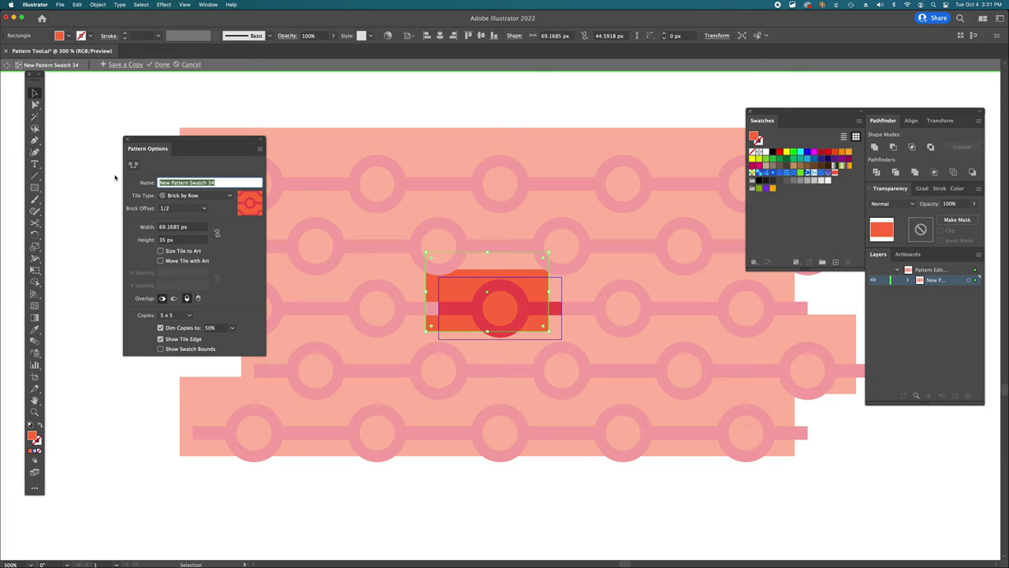
type("Chain")
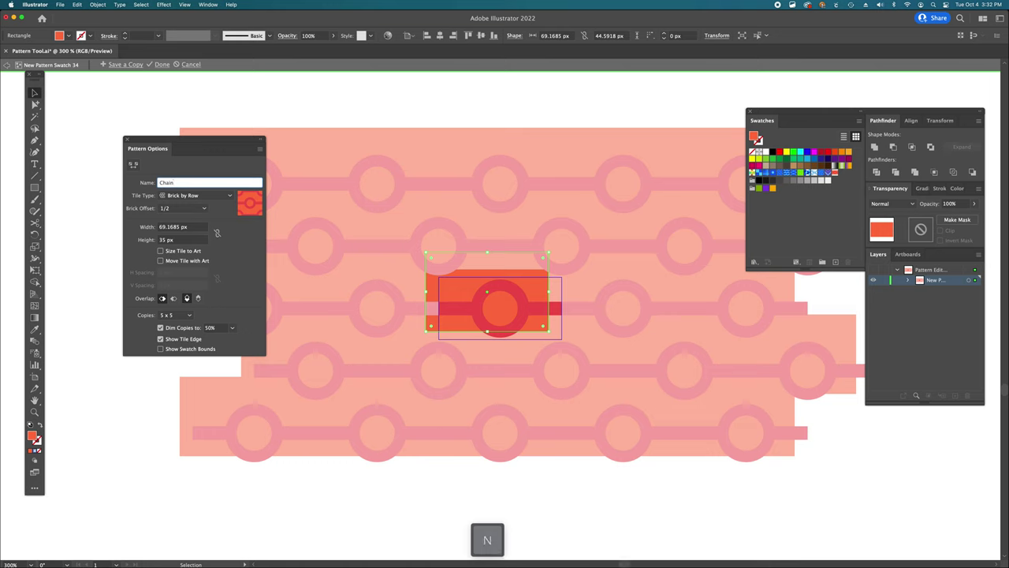
left_click(166, 69)
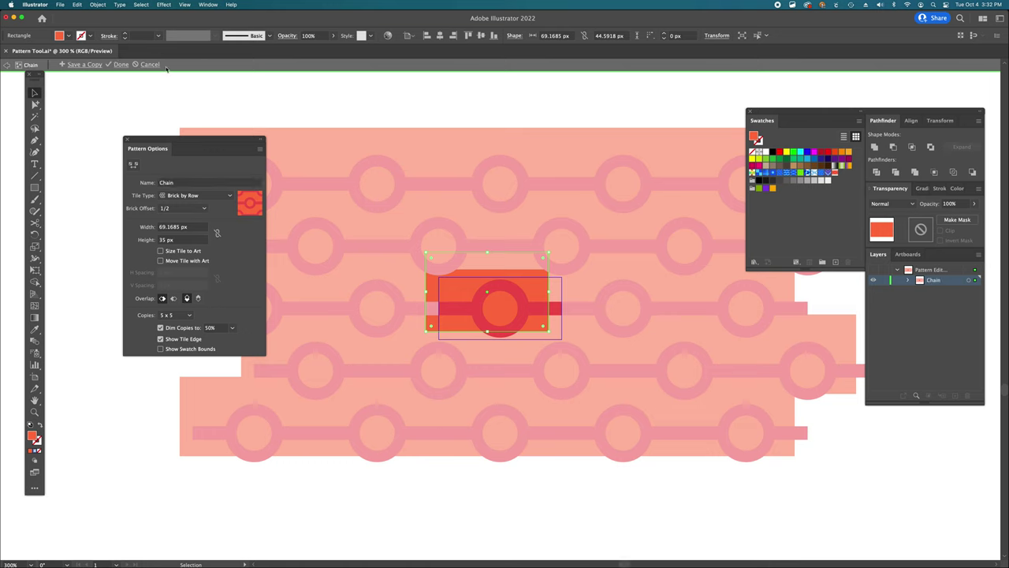
left_click(121, 64)
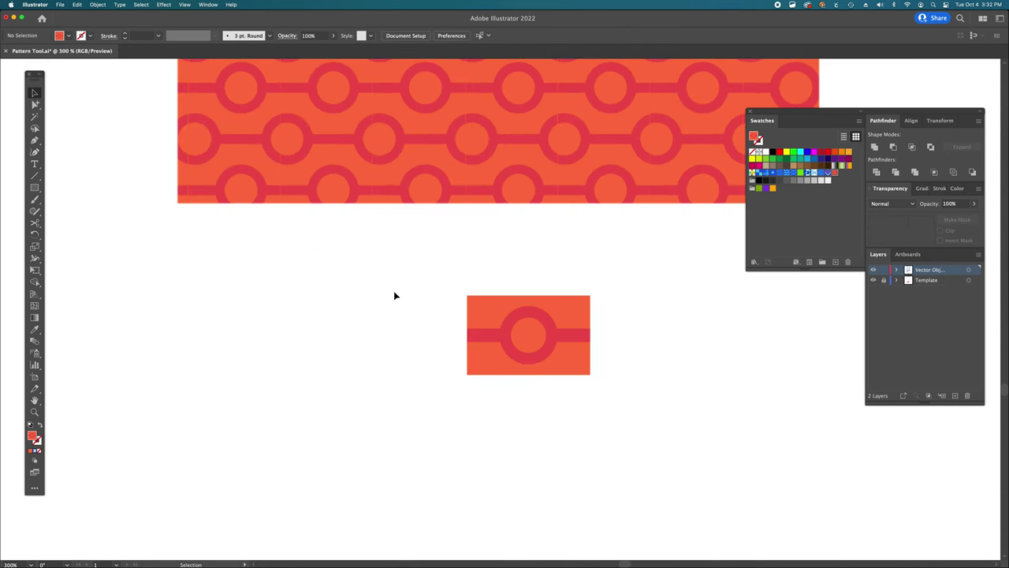
Step: Draw a square about 366 px wide over the orange sample, filled with the Chain pattern
key("super+minus")
key("super+minus")
key("super+minus")
key("super+minus")
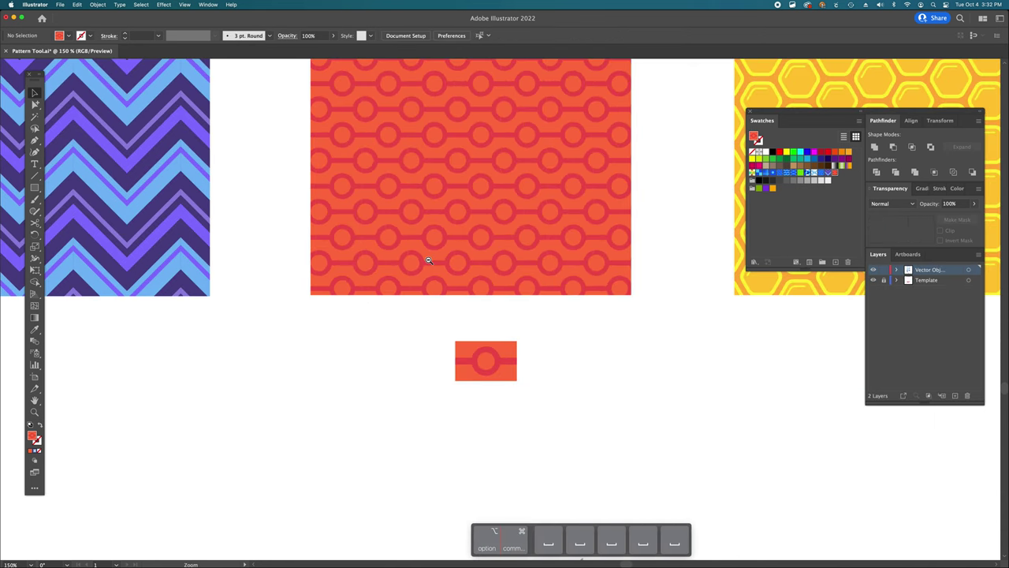
key("m")
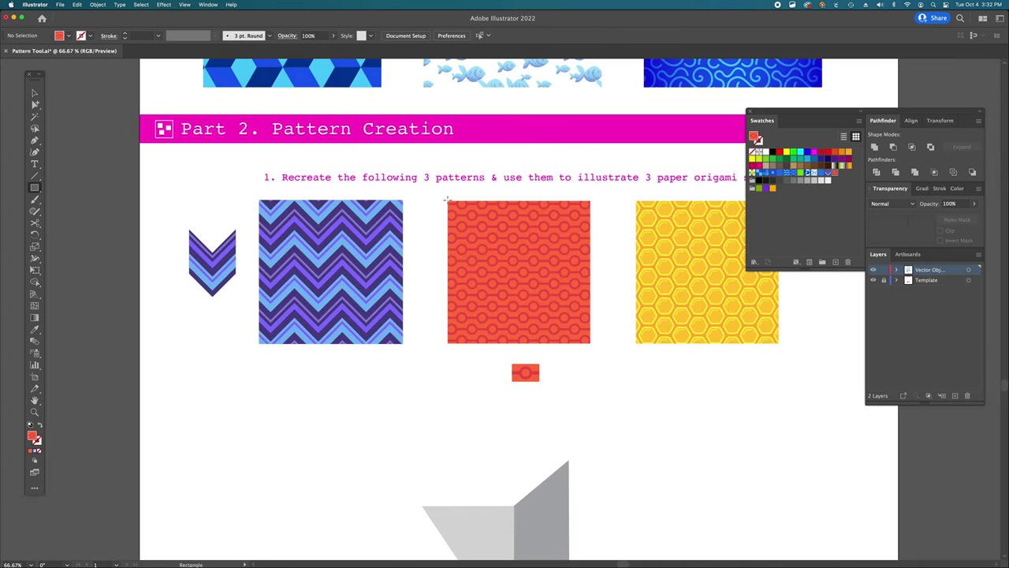
left_click_drag(447, 198, 592, 344)
key("v")
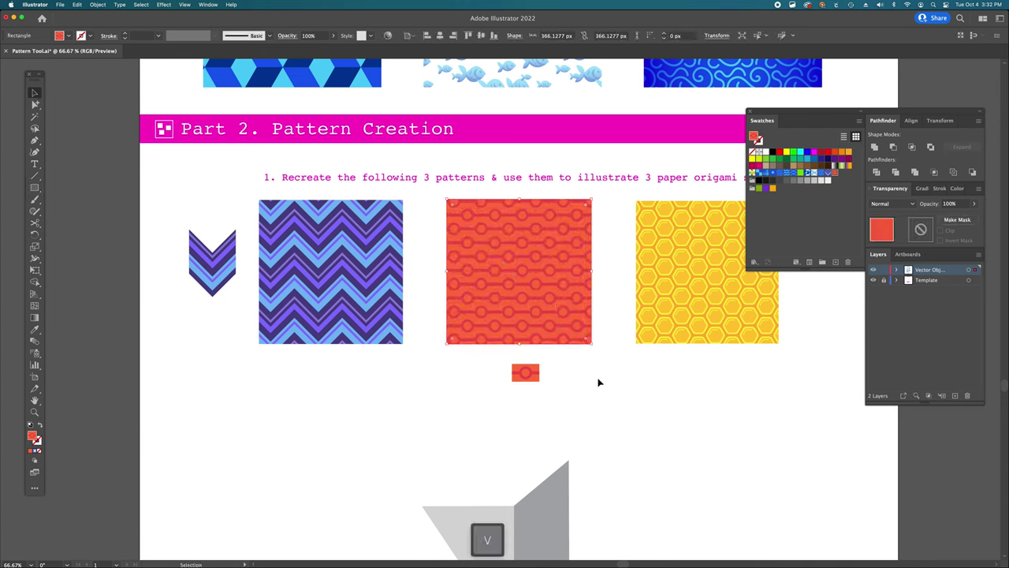
Step: Move the orange tile artwork into the gap between the chevron square and the orange square
left_click(631, 400)
left_click(523, 379)
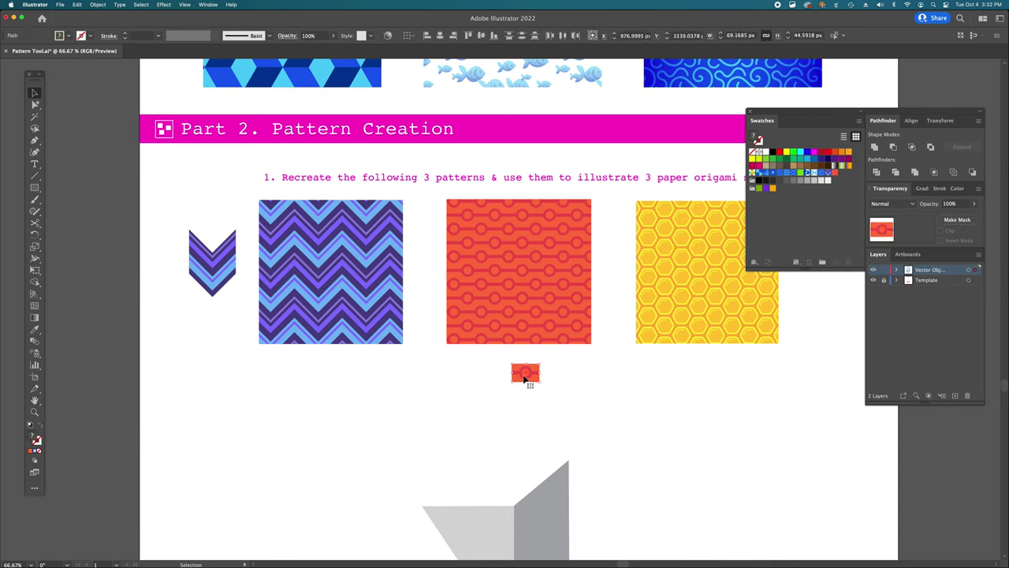
left_click_drag(526, 373, 421, 266)
left_click(428, 361)
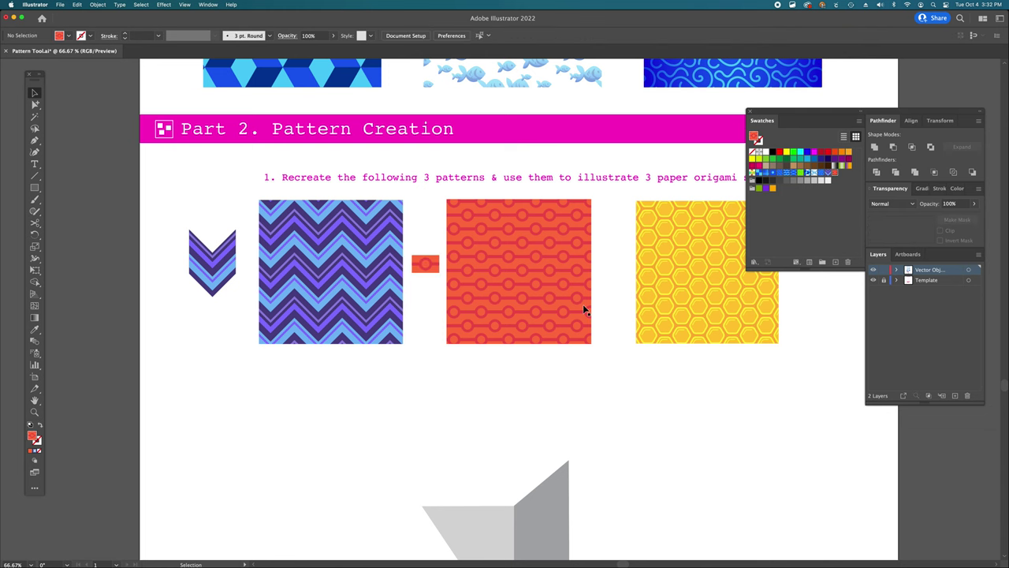
Step: Draw an upright six-sided polygon about 62 px wide beside the yellow honeycomb sample
scroll(585, 309, "right", 5)
left_click(515, 306, "super")
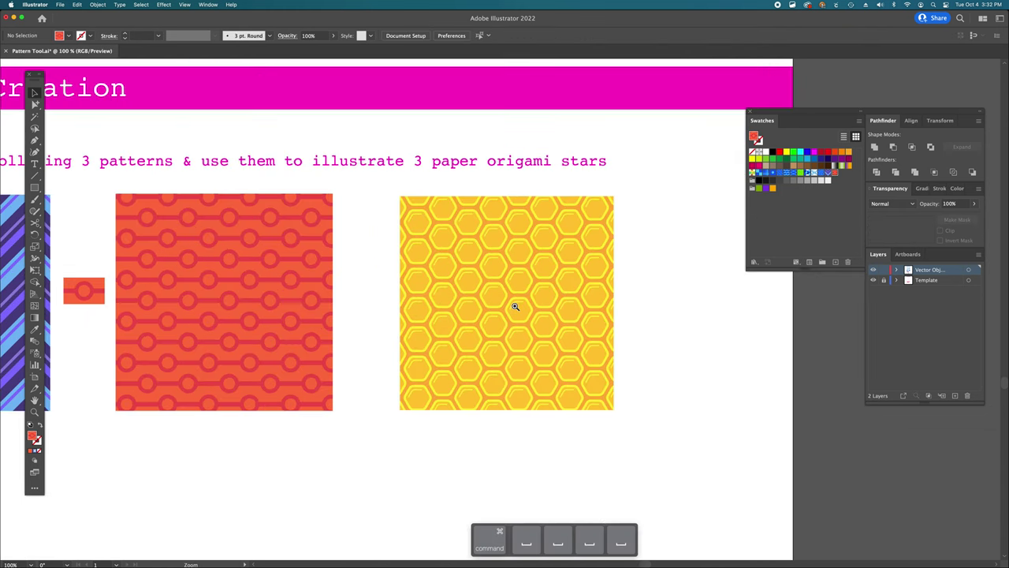
left_click(515, 306, "super")
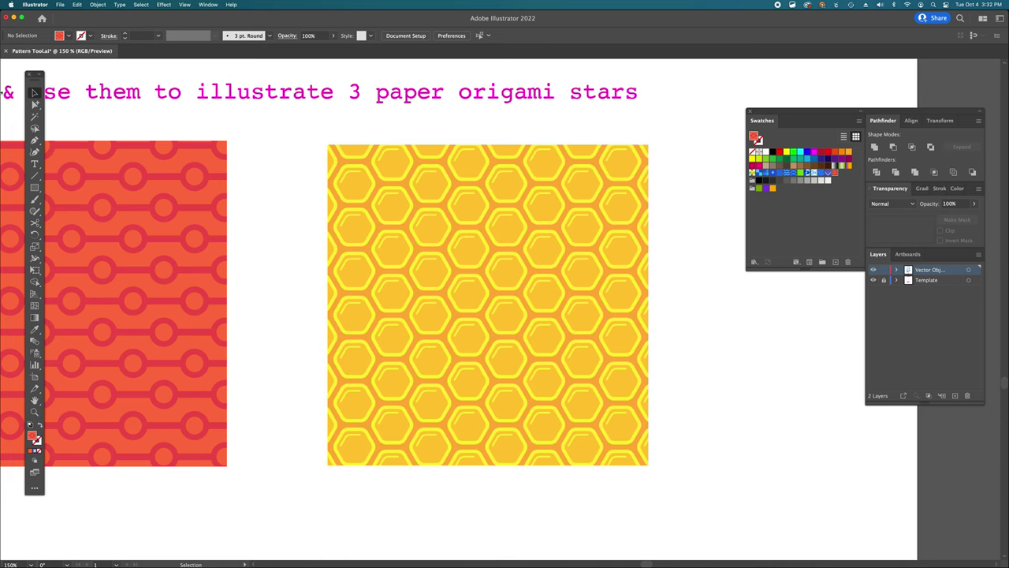
left_click(33, 187)
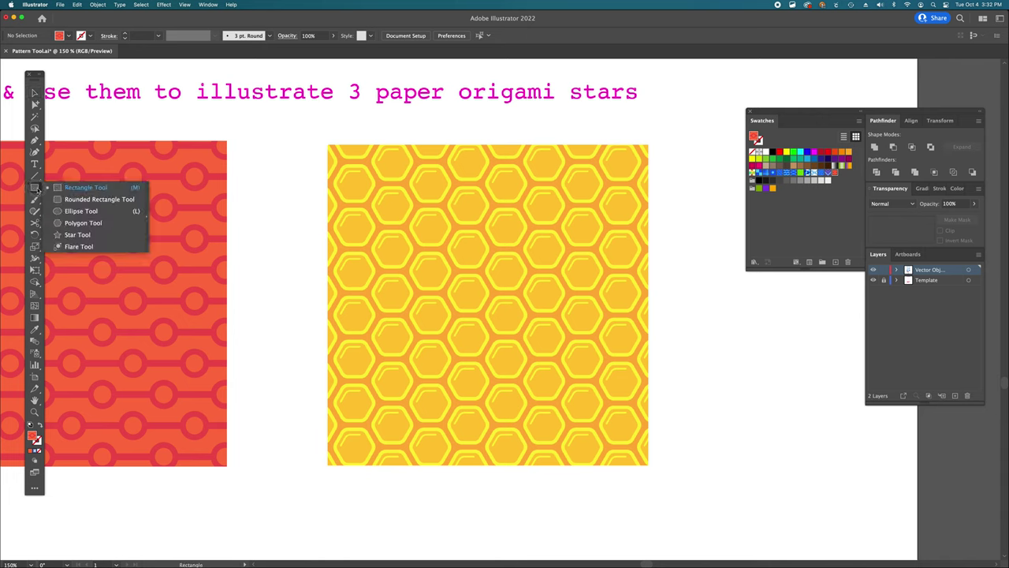
left_click(79, 223)
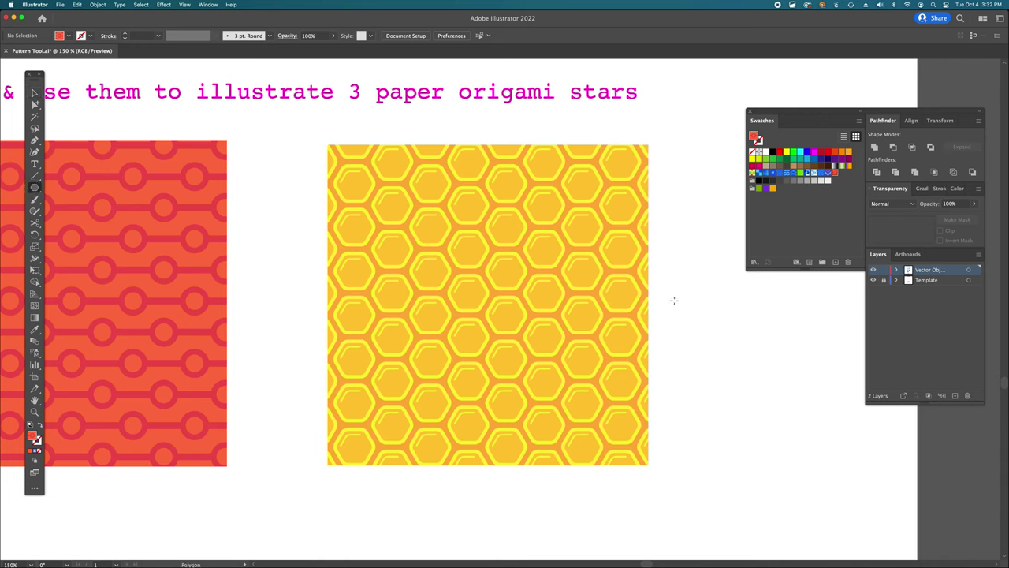
mouse_move(687, 290)
left_mouse_down()
mouse_move(714, 315)
mouse_move(708, 308)
left_mouse_up()
key("Up")
key("Up")
key("Down")
key("Down")
key("shift")
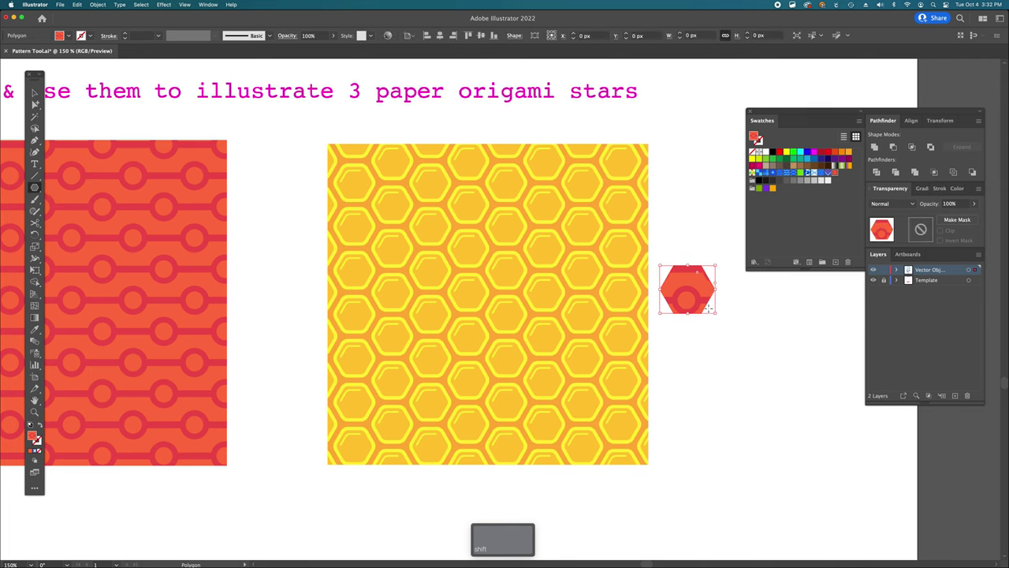
Step: Scale the hexagon down to about 49 px wide, close to the size of a honeycomb cell
scroll(708, 308, "down", 1)
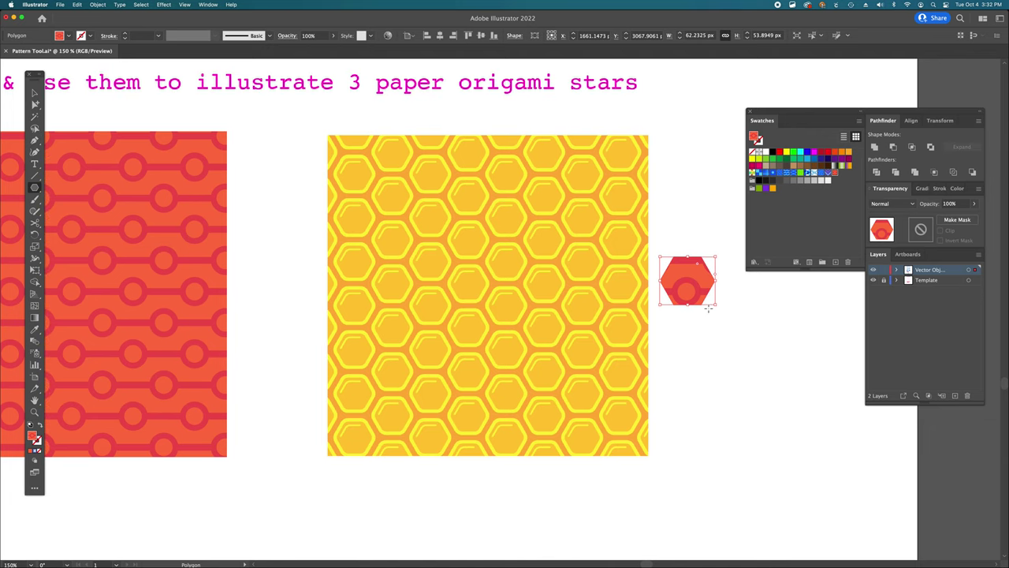
key("v")
left_click_drag(661, 257, 673, 266)
key("super+shift+a")
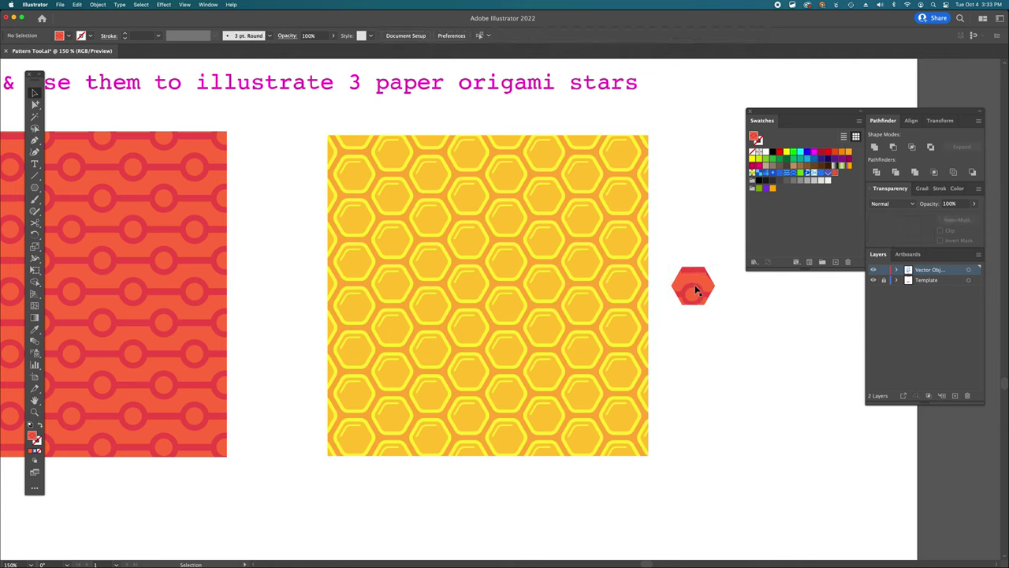
Step: Fill the hexagon with the honeycomb sample's orange background colour and enlarge it from its centre to about 55 px wide
key("super+equal")
key("super+equal")
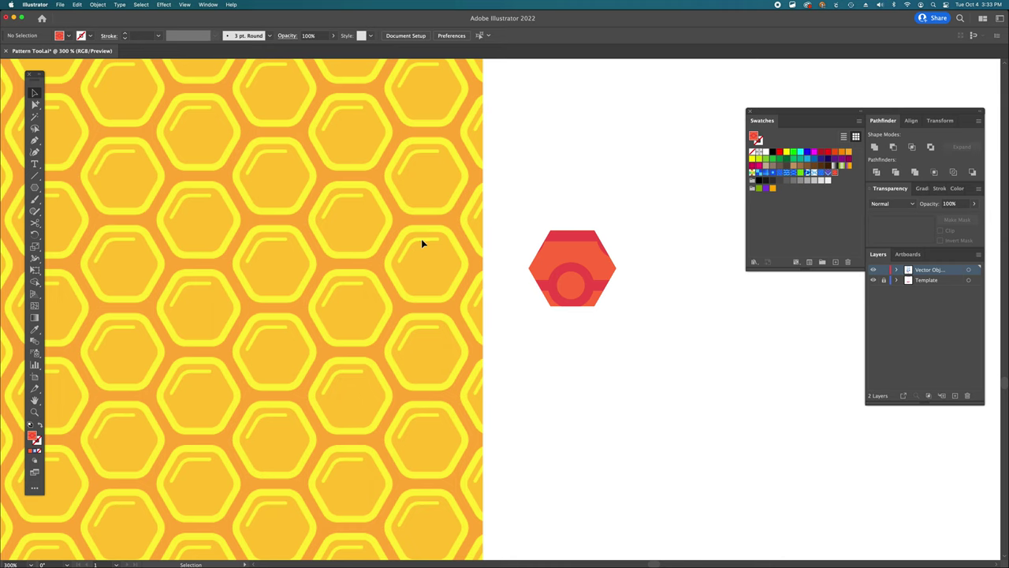
left_click(561, 251)
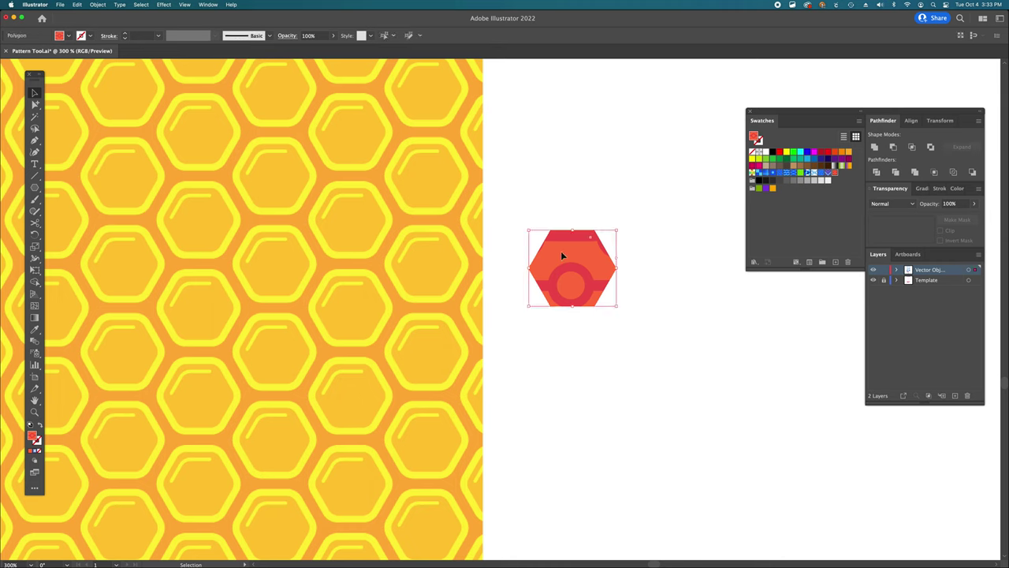
key("i")
left_click(461, 217)
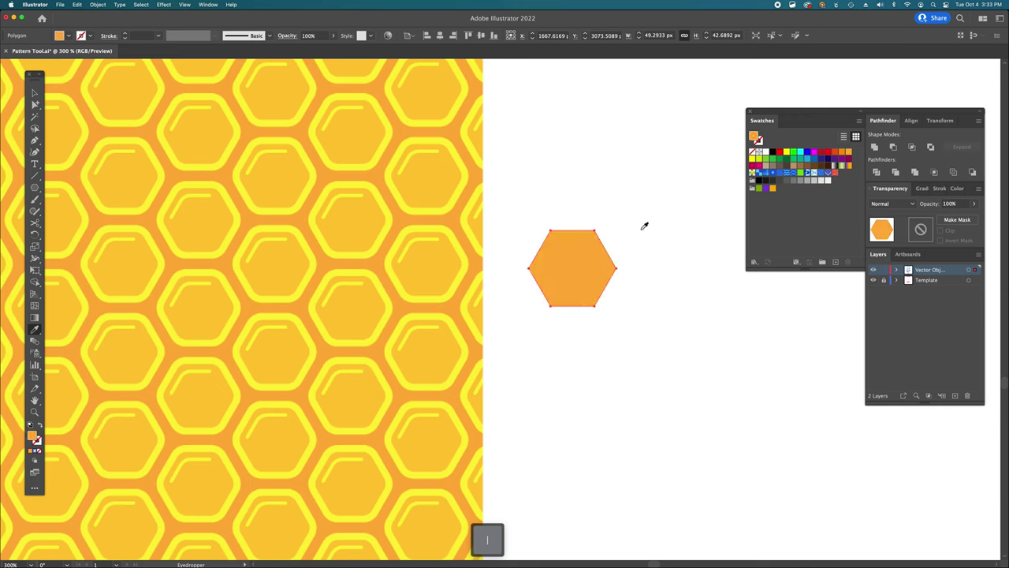
key("v")
left_click_drag(618, 228, 624, 223)
Step: Duplicate the orange hexagon in place, fill the copy with the sample's bright yellow, and shrink it from its centre to about 48 px wide
key("a")
left_click(573, 277)
key("c")
key("f")
key("i")
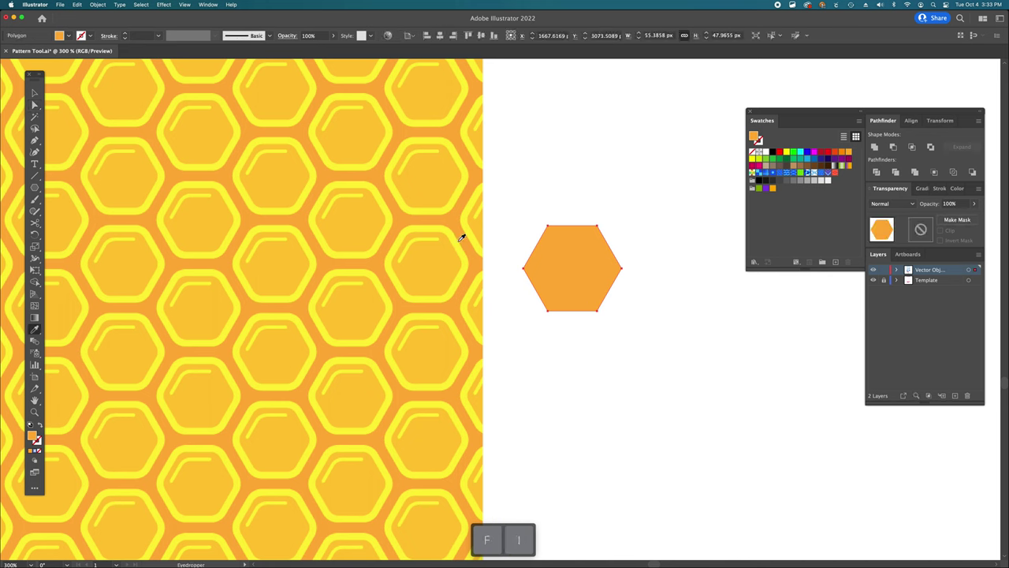
left_click(465, 235)
key("v")
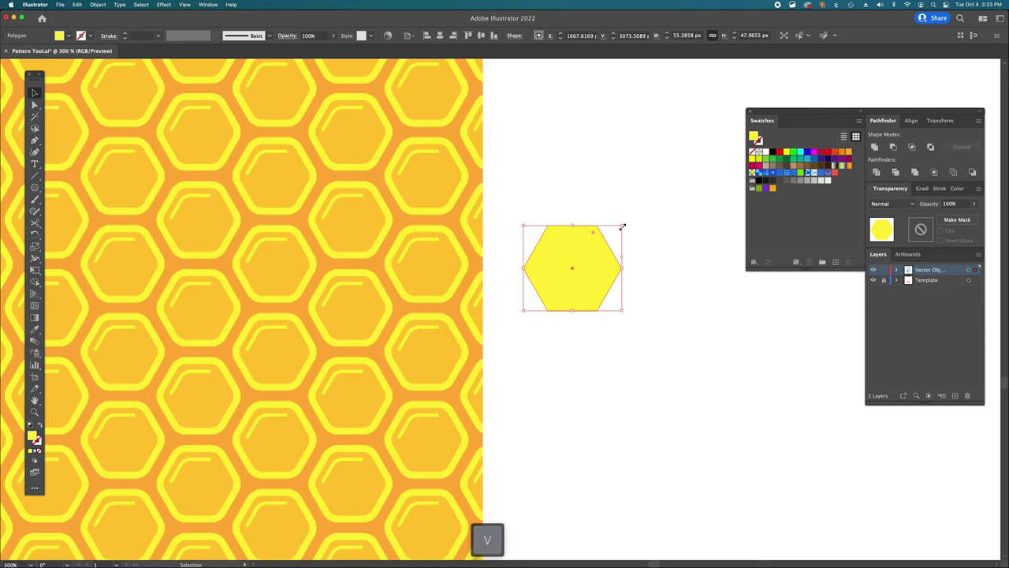
left_click_drag(622, 226, 616, 231)
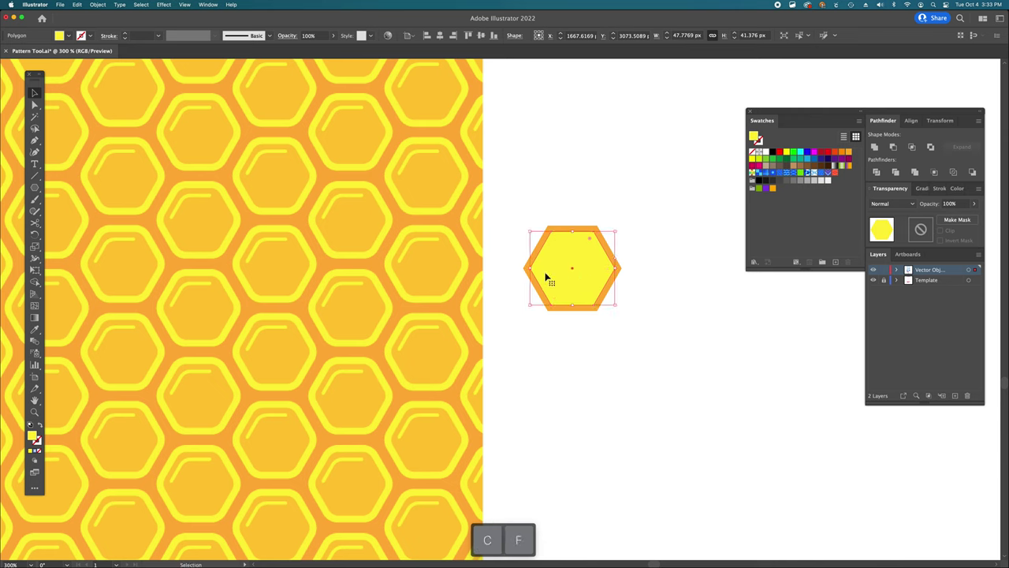
Step: Fill a front copy of the yellow hexagon with the sample's golden cell colour and shrink it from its centre to about 38 px wide
key("i")
left_click(448, 264)
key("v")
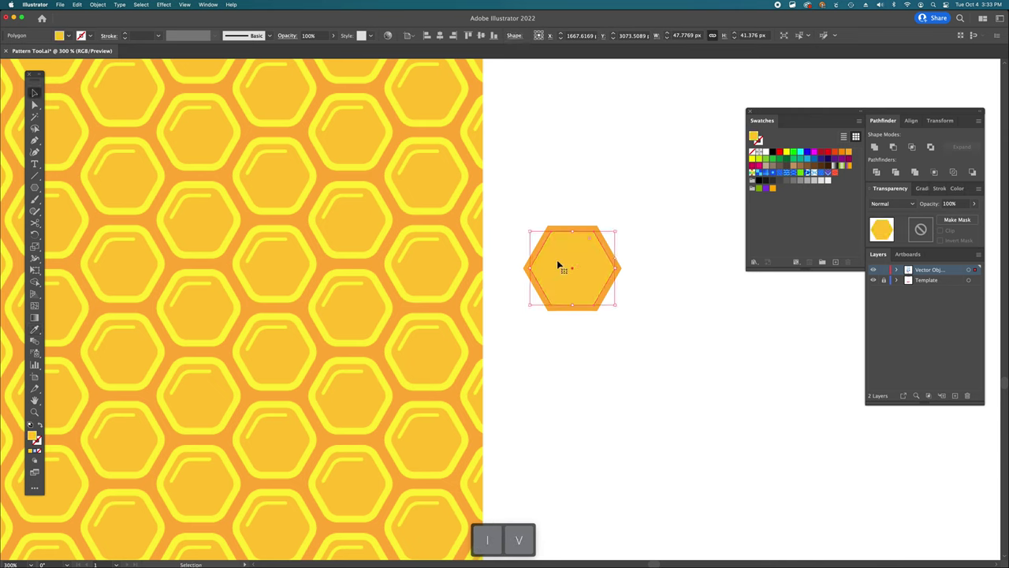
left_click_drag(618, 231, 607, 237)
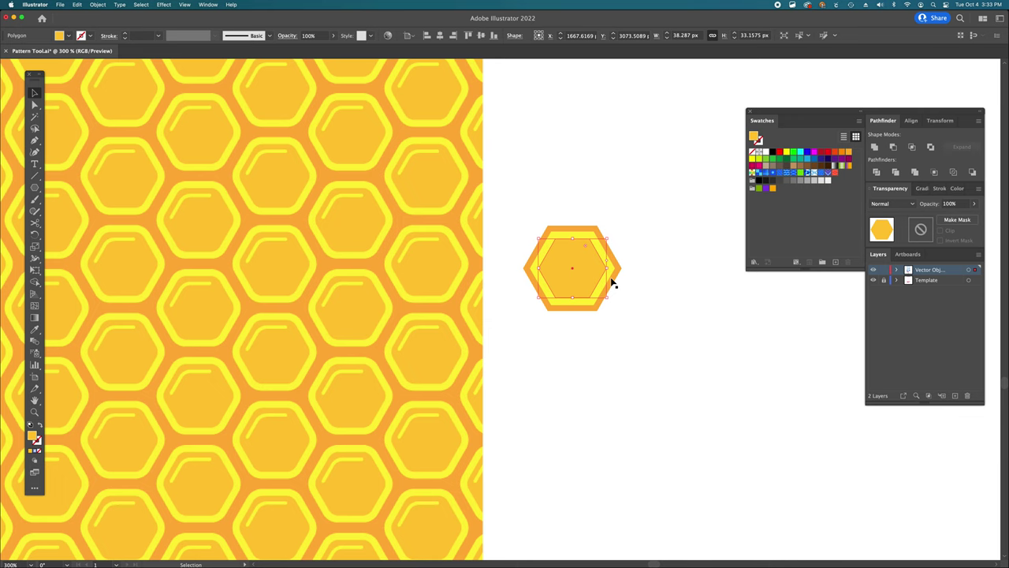
Step: Duplicate the golden hexagon in place, fill the copy with the bright yellow, and shrink it from its centre to about 31 px wide
key("super+c")
key("super+f")
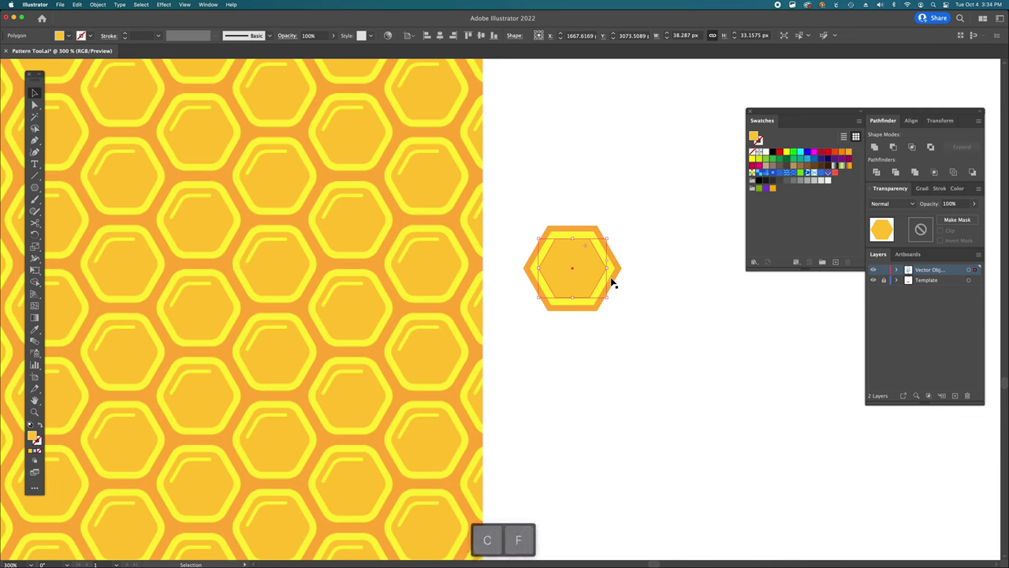
key("i")
left_click(614, 268)
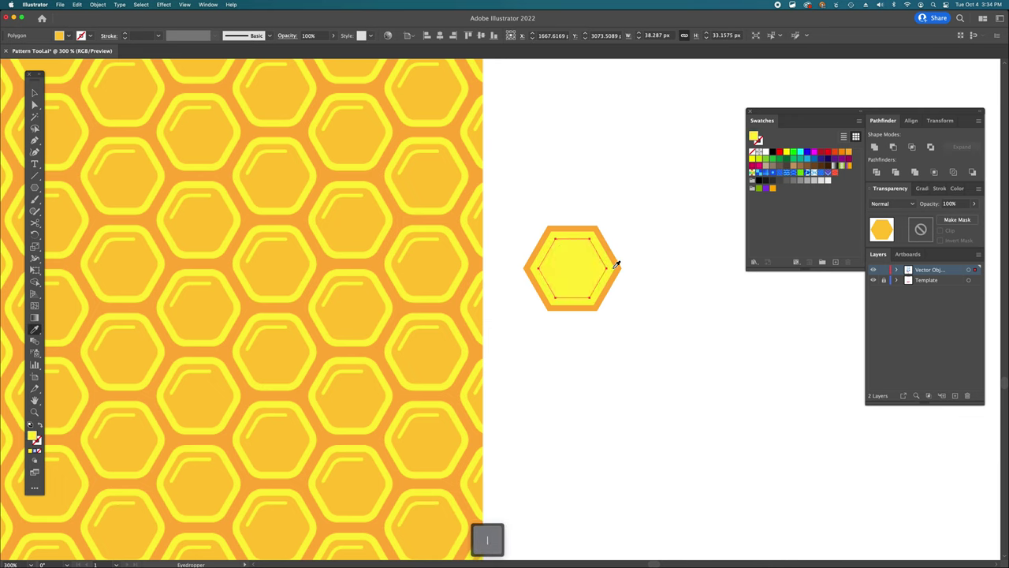
key("v")
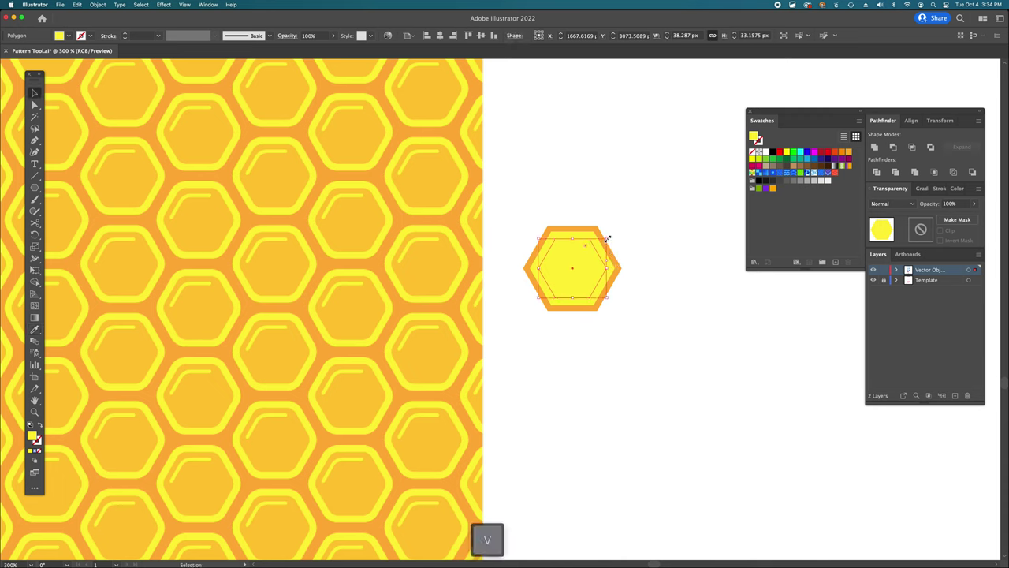
left_click_drag(608, 237, 601, 246)
Step: Delete the right, lower-right and lower-left anchor points of the innermost yellow hexagon
key("a")
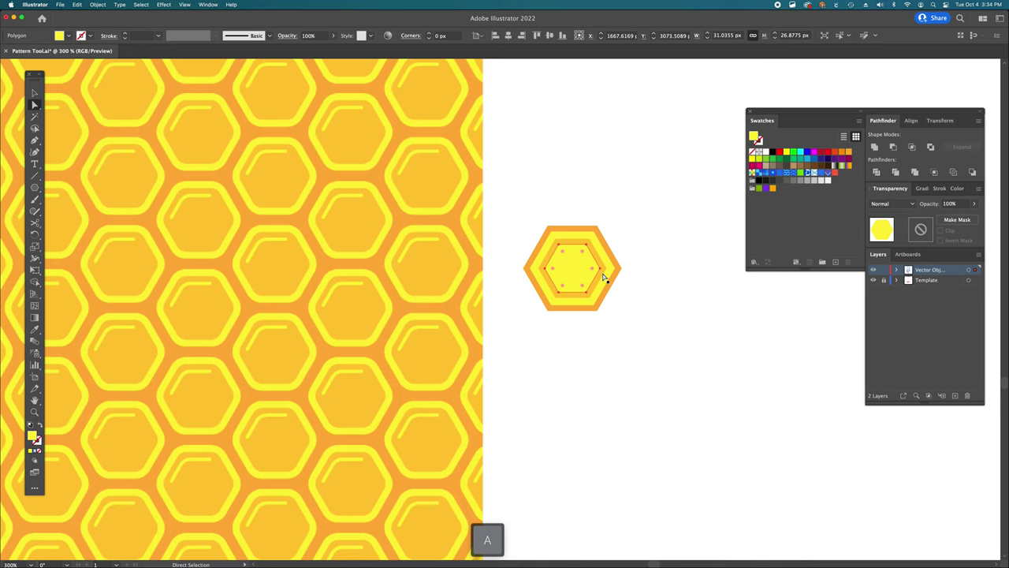
left_click(600, 271)
key("BackSpace")
left_click(587, 291)
key("BackSpace")
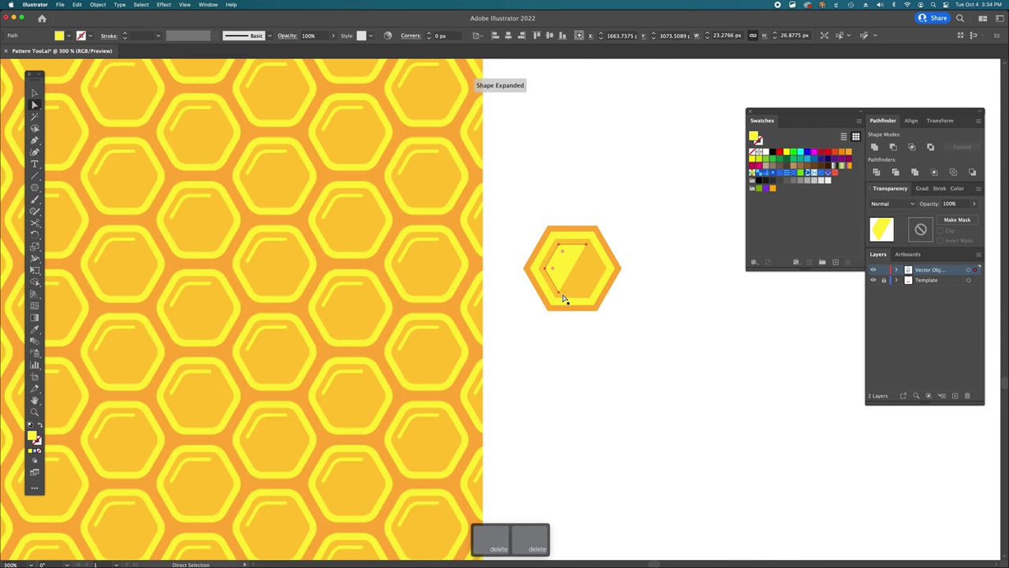
left_click(561, 295)
key("BackSpace")
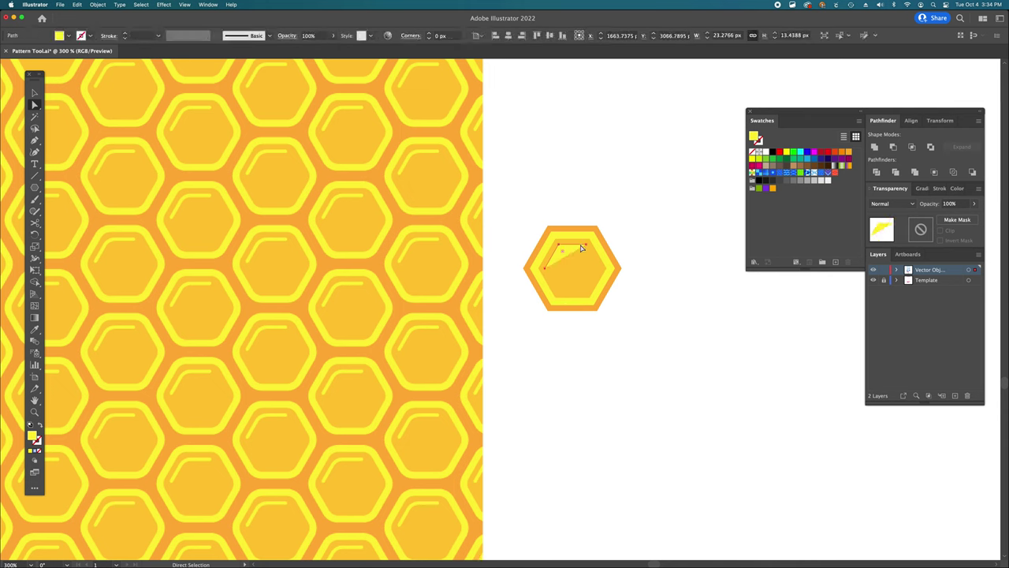
Step: Swap the fill and stroke of the remaining path to make it a 1 pt yellow highlight line
key("shift+x")
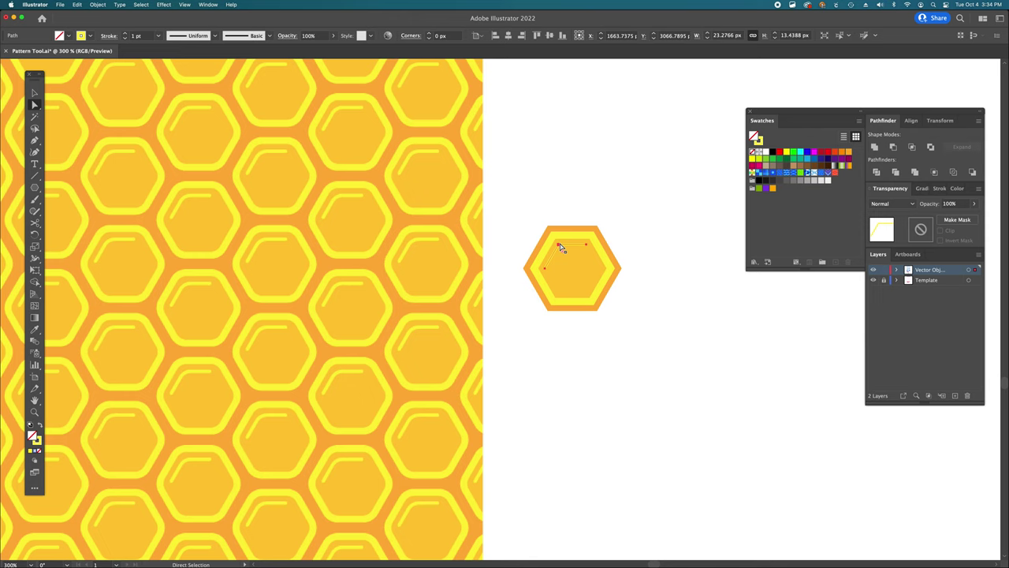
left_click(645, 282)
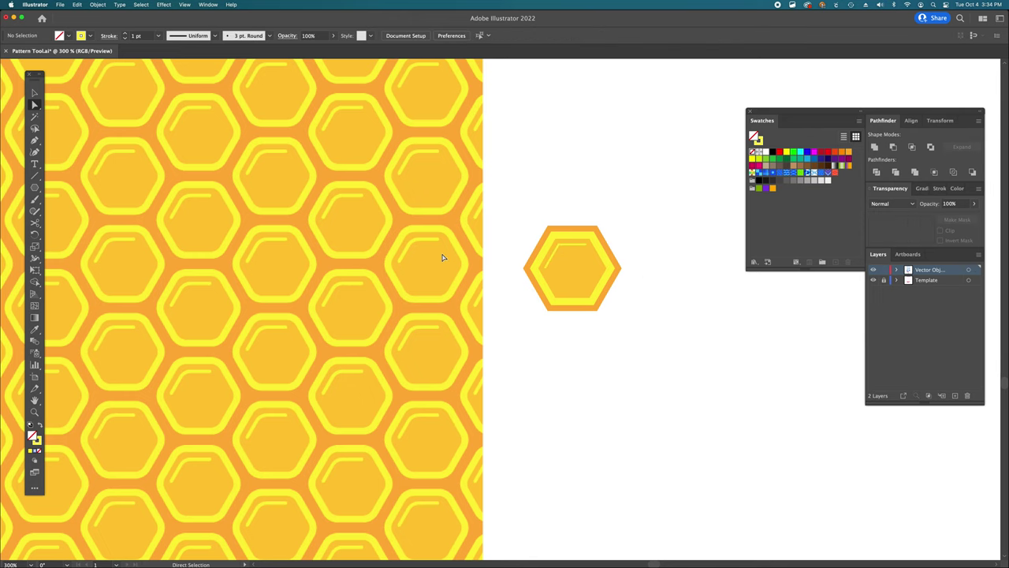
left_click(557, 281, "super")
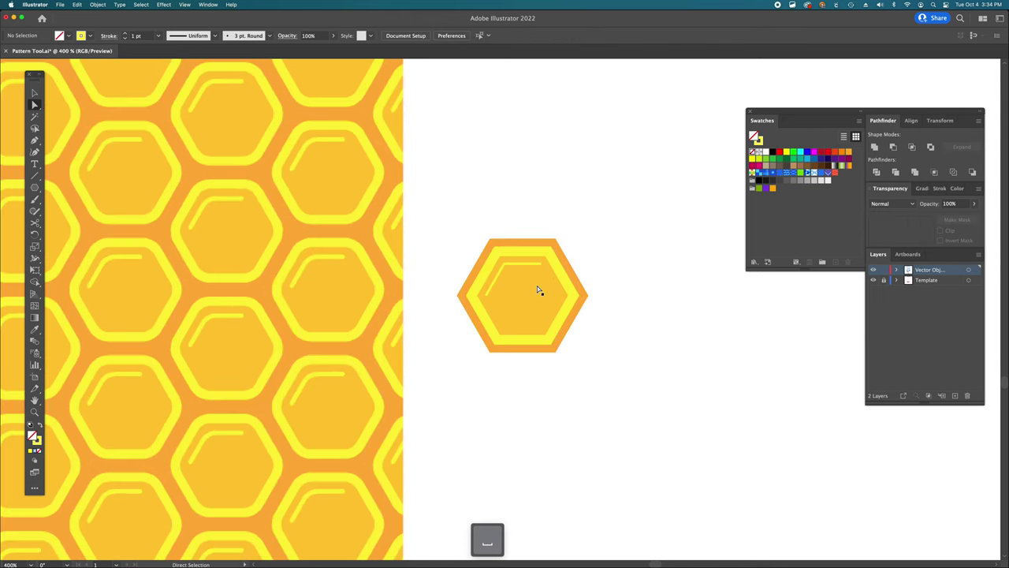
Step: Give the open yellow highlight line inside the hexagon round stroke caps
left_click(533, 267)
left_click(606, 266)
left_click(538, 284, "super")
left_click(465, 270, "super")
left_click(466, 270, "super")
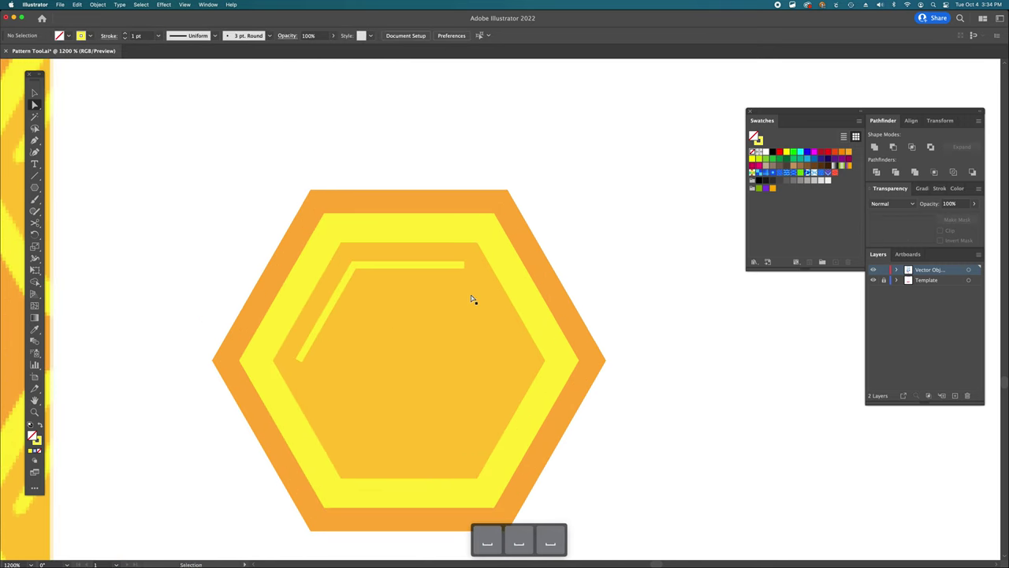
left_click(461, 268)
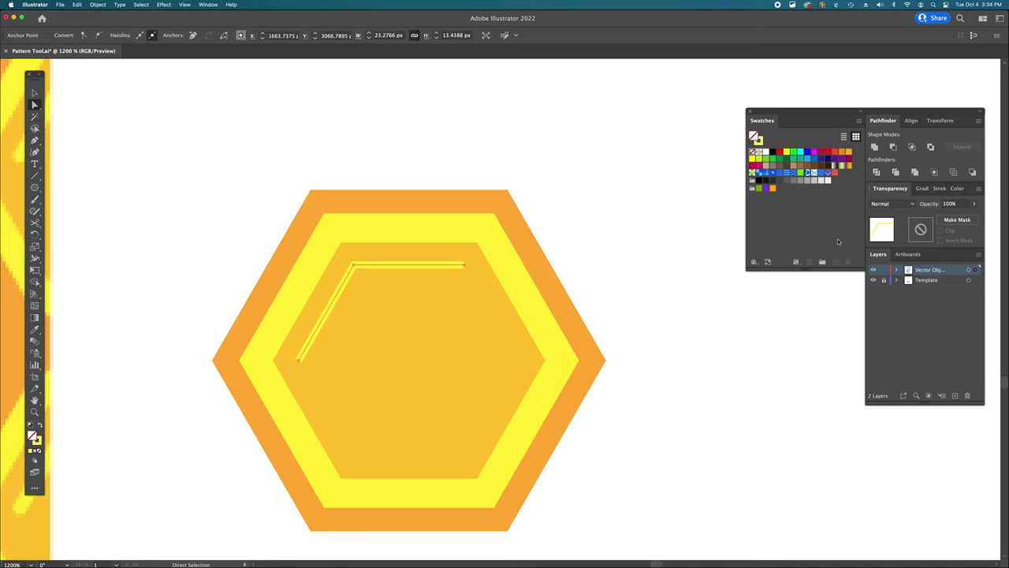
left_click(938, 189)
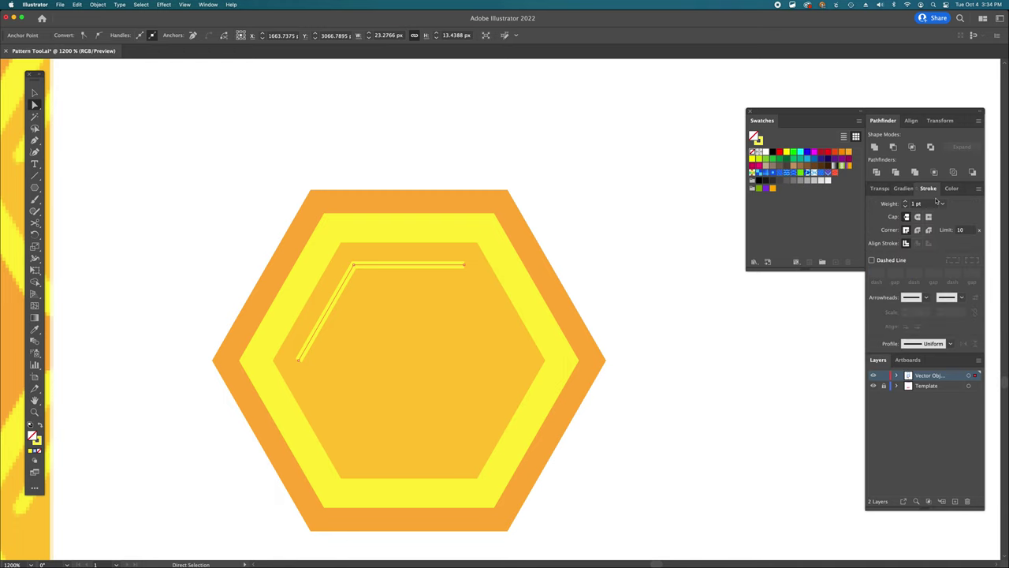
left_click(208, 5)
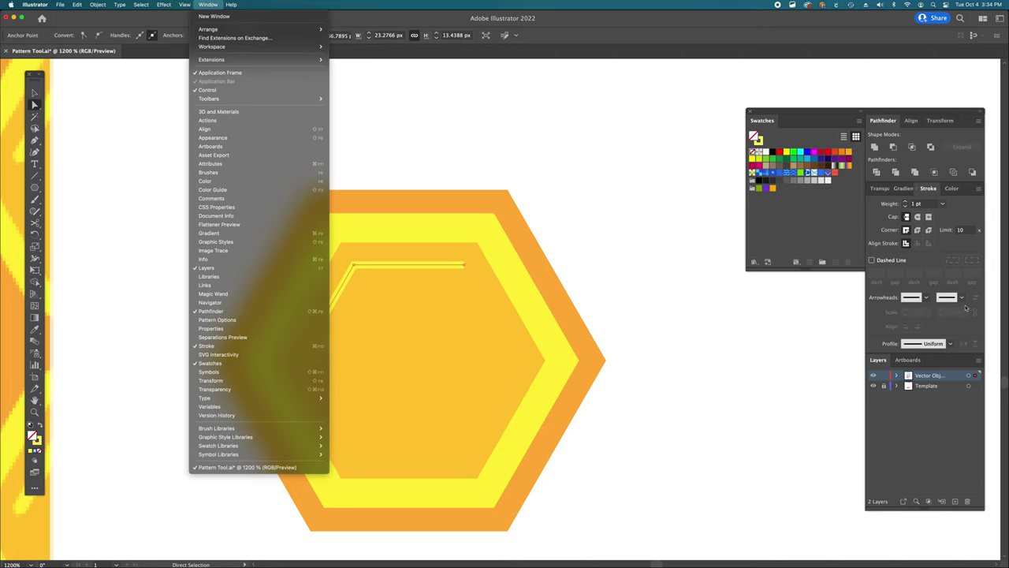
left_click(832, 232)
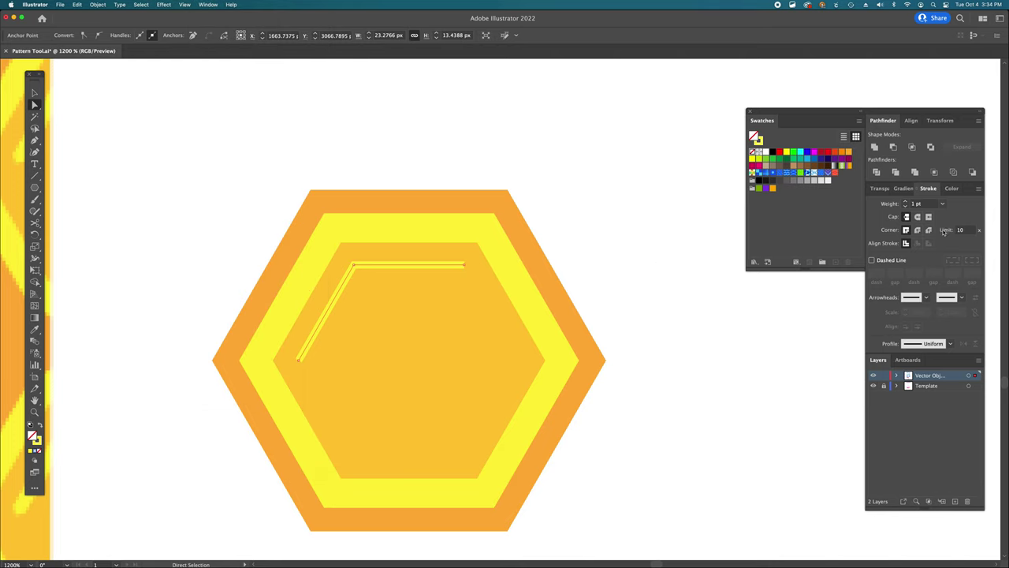
left_click(918, 217)
left_click(681, 228)
scroll(681, 226, "left", 5)
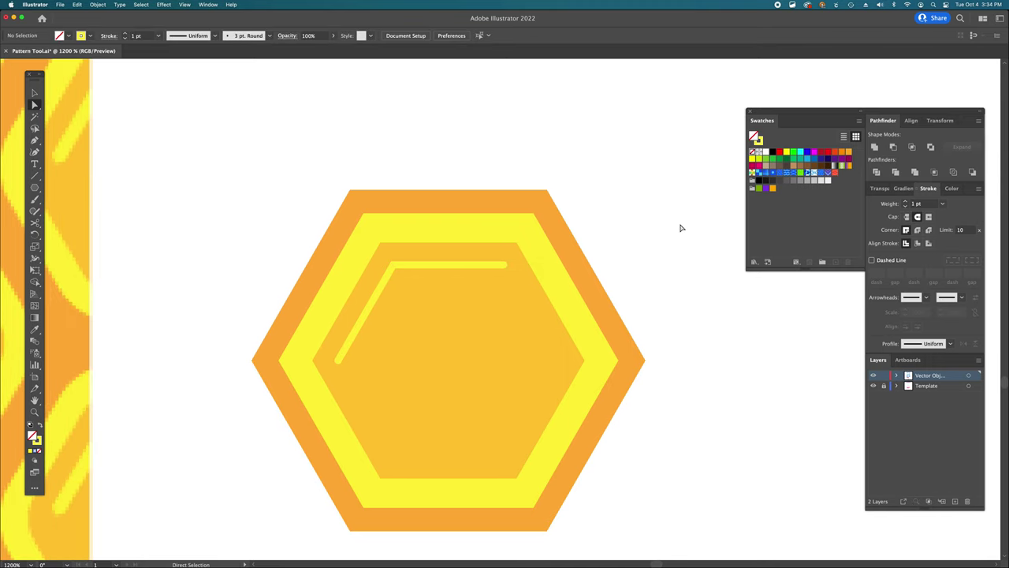
Step: Round the corners of the yellow hexagon to 6.6 px and those of the inner golden hexagon to about 3.9 px
scroll(534, 303, "down", 5)
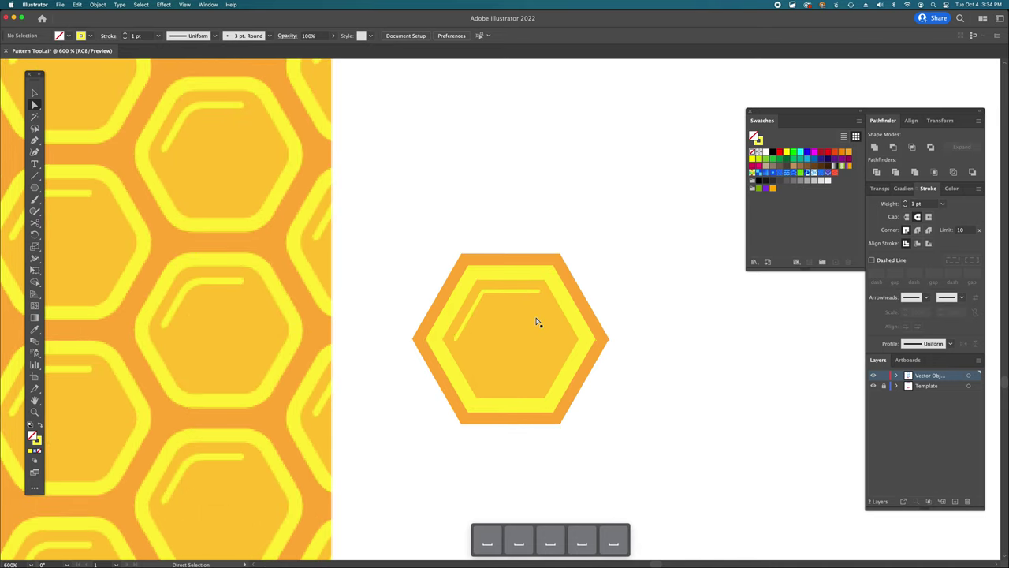
left_click(471, 266)
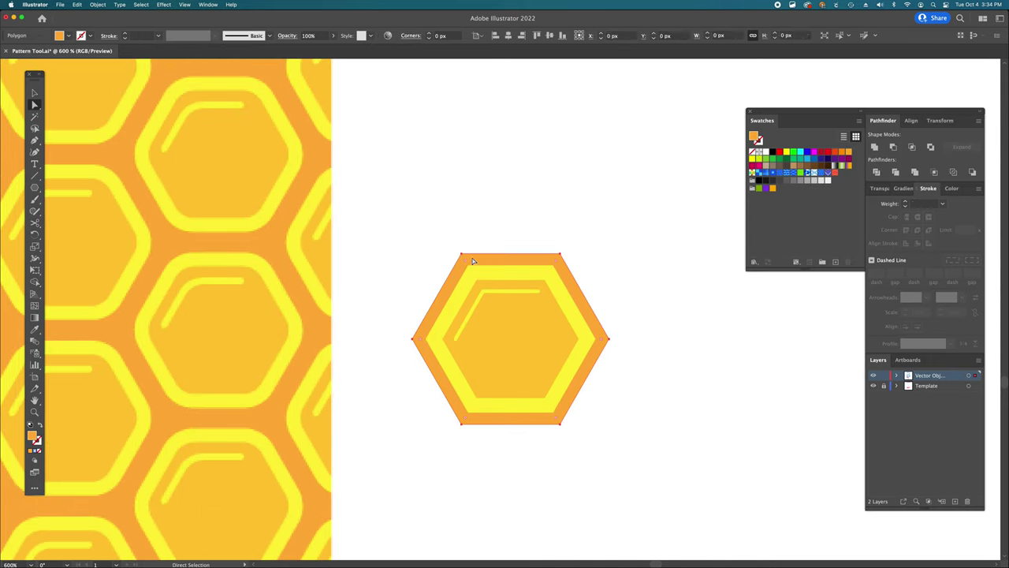
left_click(455, 245)
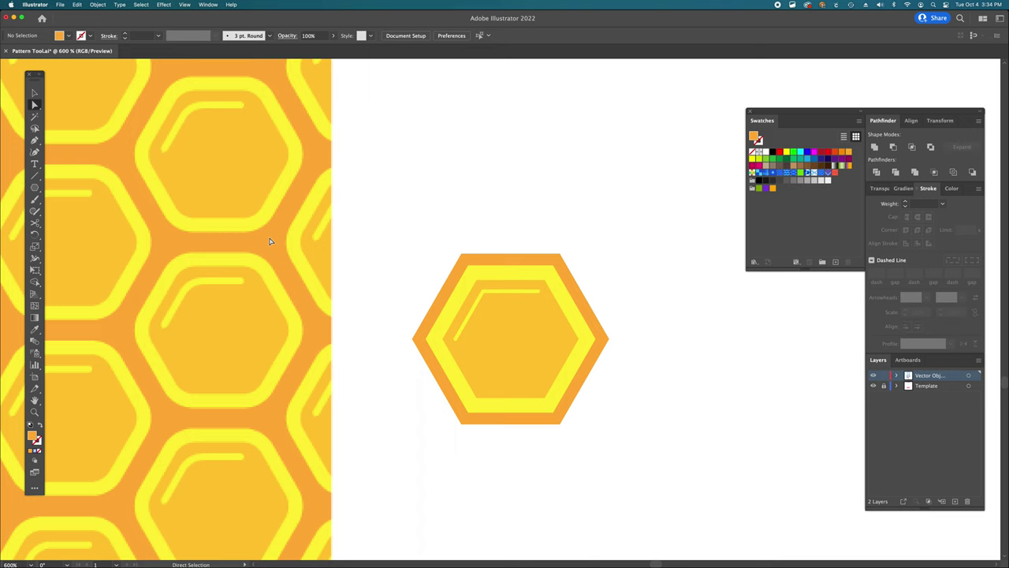
left_click(474, 276)
mouse_move(474, 276)
left_mouse_down()
mouse_move(481, 293)
mouse_move(479, 285)
left_mouse_up()
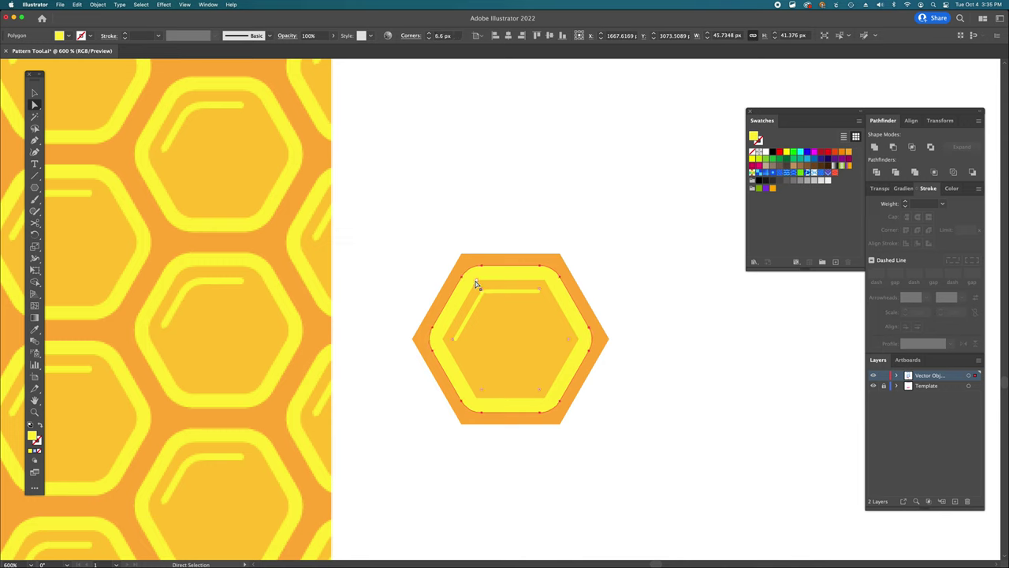
key("a")
left_click(481, 290)
key("a")
left_click_drag(481, 290, 485, 295)
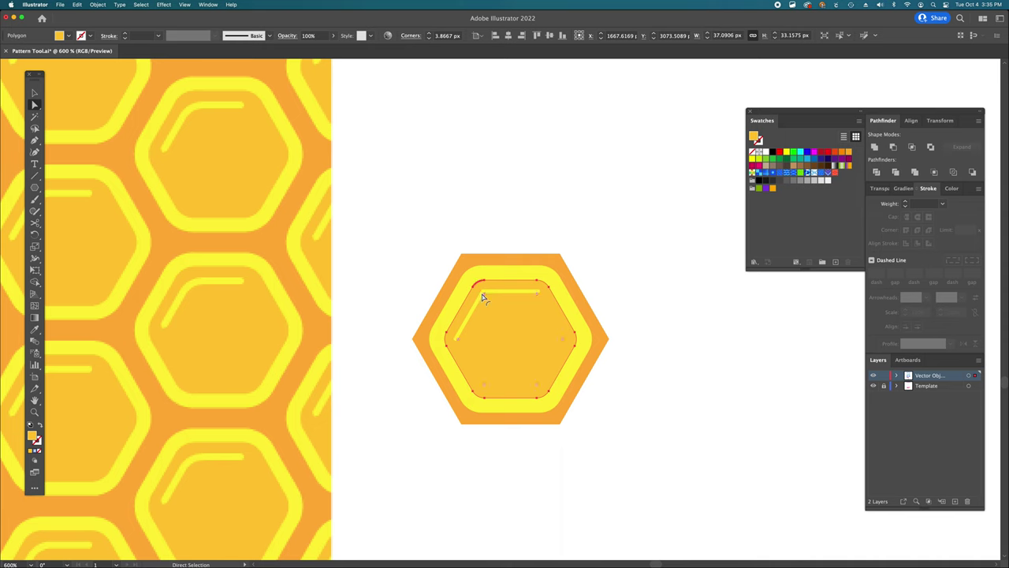
Step: Round the bend of the yellow highlight line to a corner radius of about 1.5 px
key("a")
key("a")
left_click(495, 294)
left_click_drag(485, 296, 491, 309)
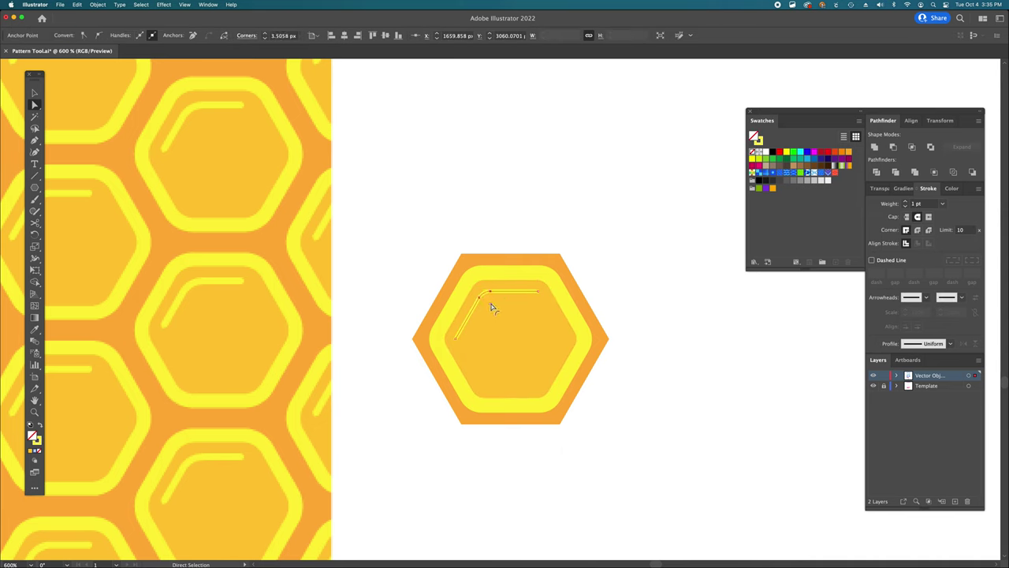
key("super+shift+a")
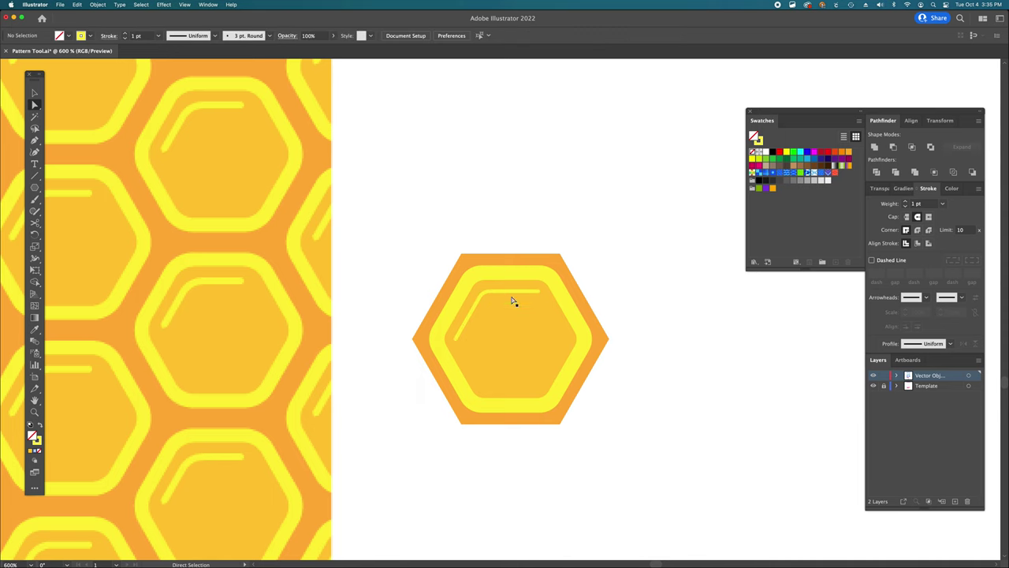
Step: Set the stroke weight of the yellow highlight line to 2 pt
key("v")
left_click(462, 335)
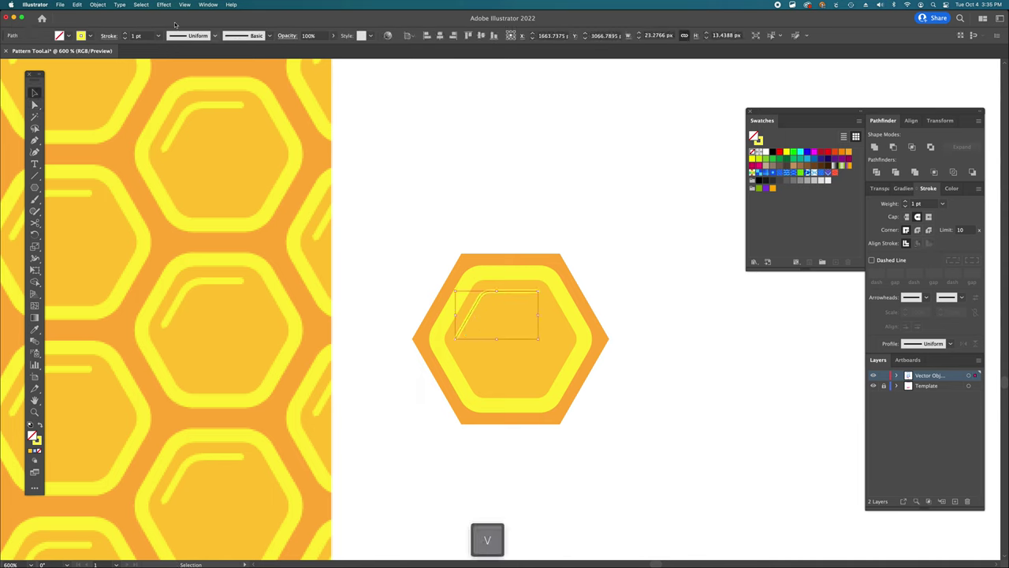
left_click(128, 34)
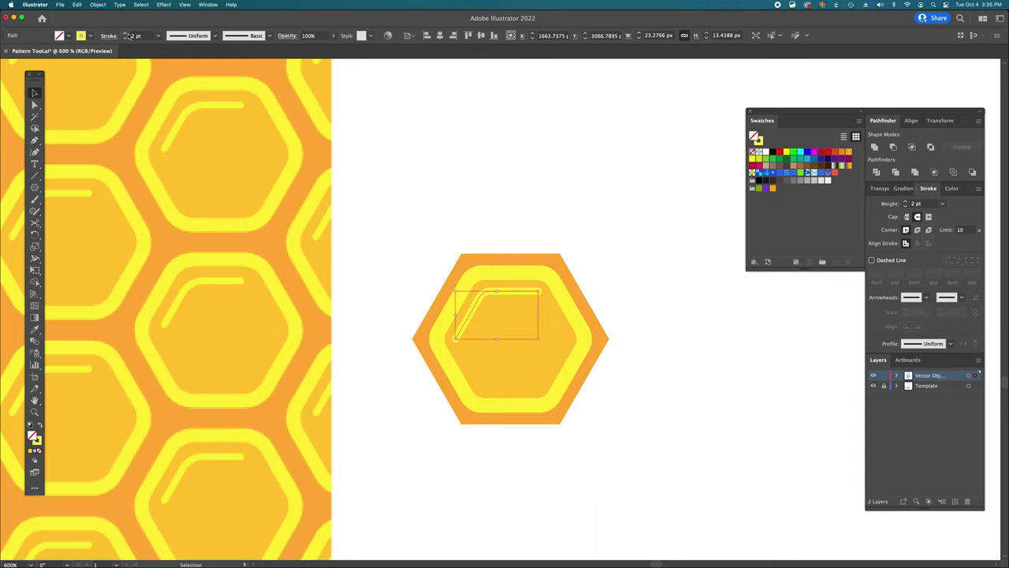
left_click(565, 157)
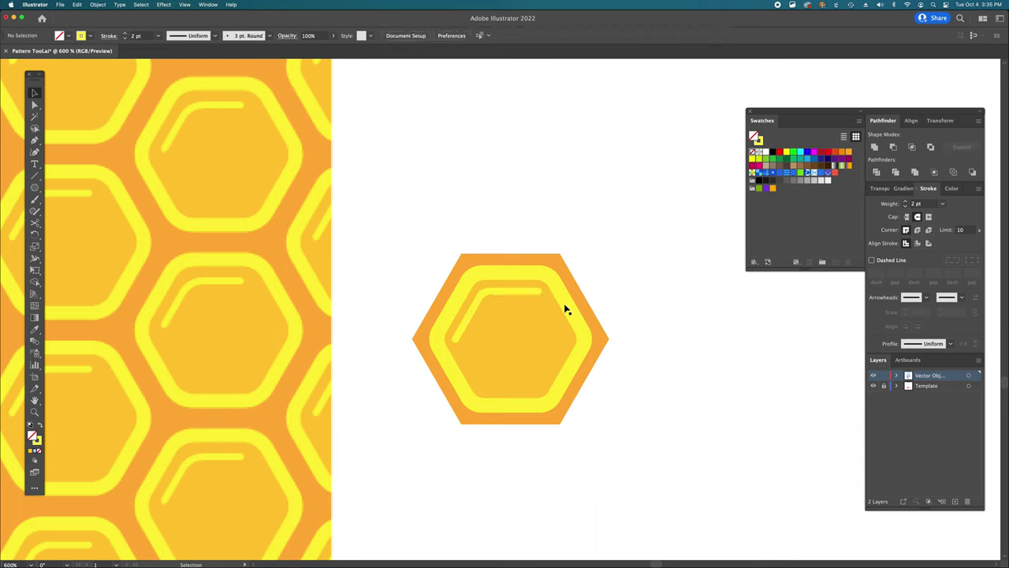
Step: Shorten the highlight line slightly at both ends by adding an anchor point near each end and deleting the end points
key("a")
left_click(458, 340)
key("equal")
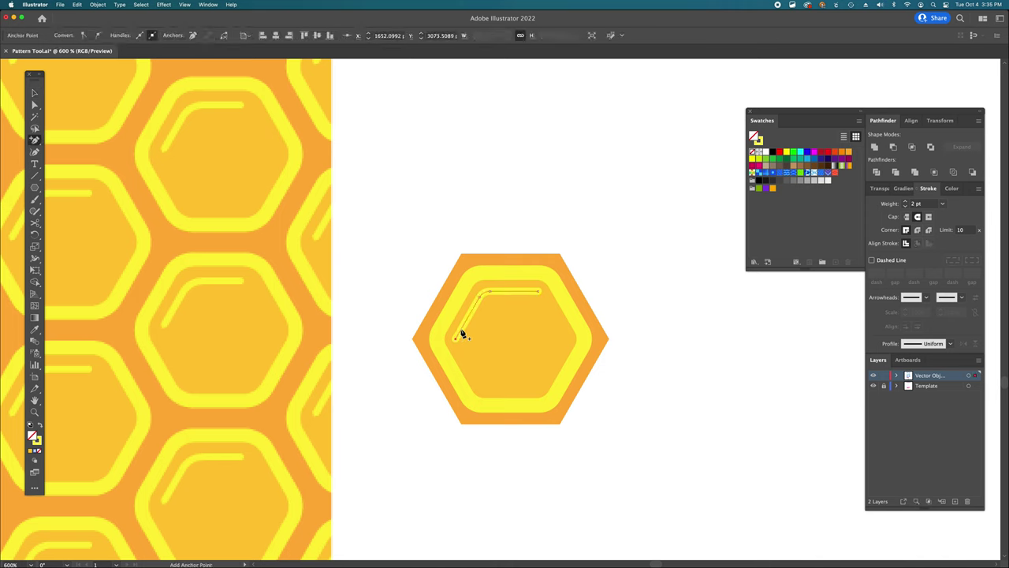
key("minus")
left_click(458, 338)
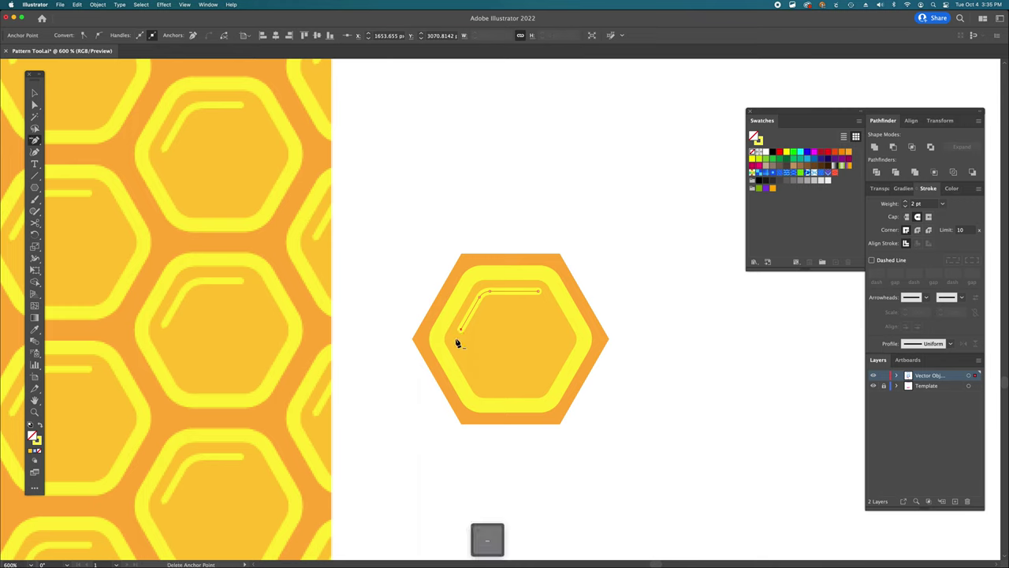
key("minus")
left_click(539, 292)
key("a")
left_click(636, 310)
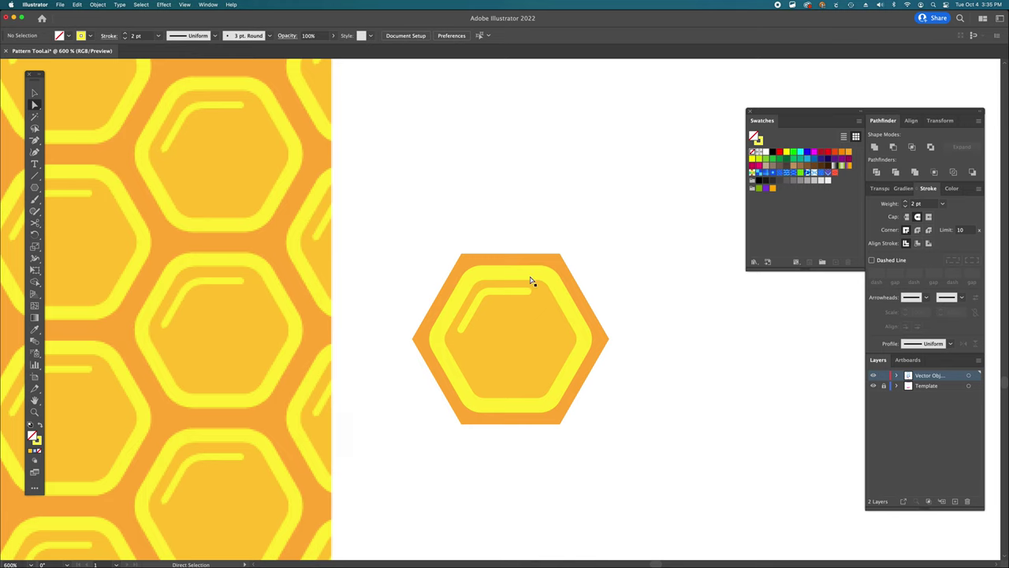
Step: Save the complete hexagon artwork as a new pattern swatch
key("v")
left_click_drag(580, 196, 426, 442)
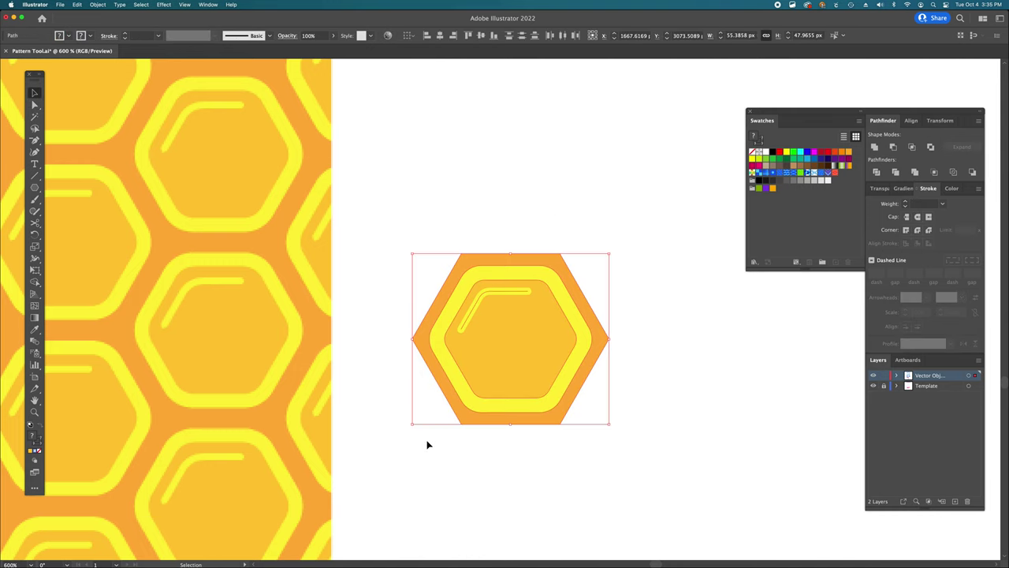
left_click_drag(519, 355, 842, 174)
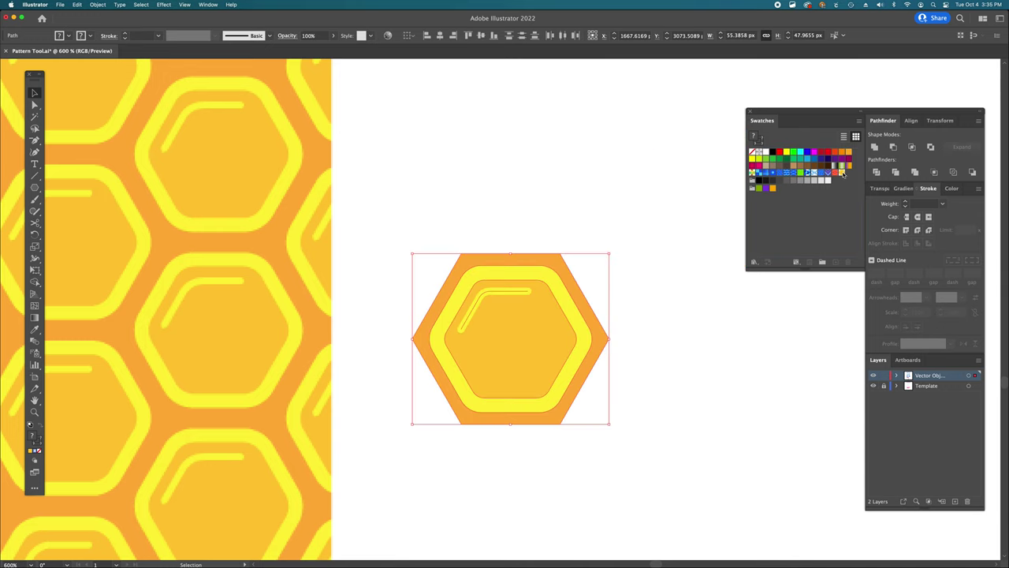
left_click(558, 210)
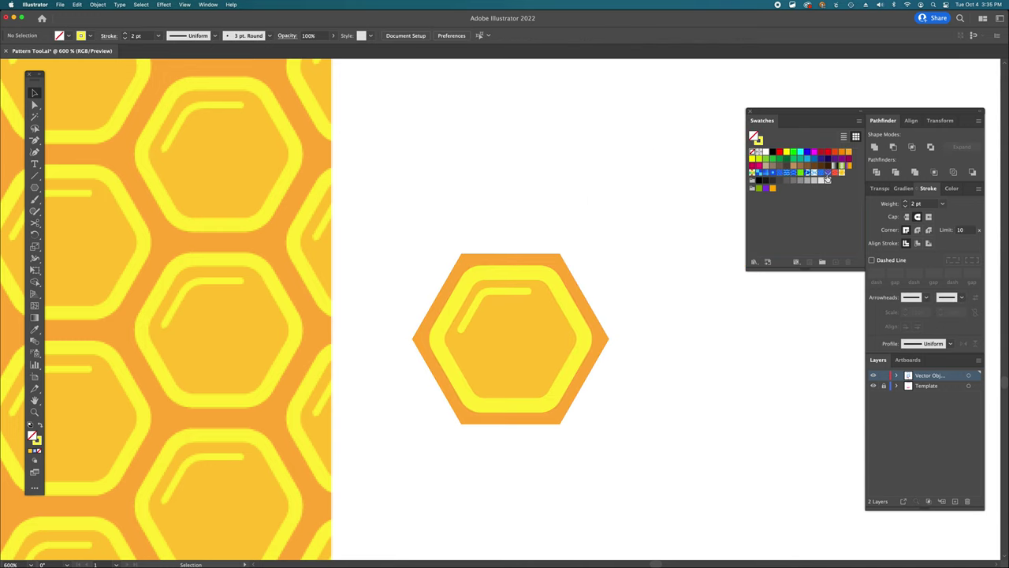
Step: Open the new hexagon pattern swatch for editing and set its tile type to Hex by Column
double_click(841, 173)
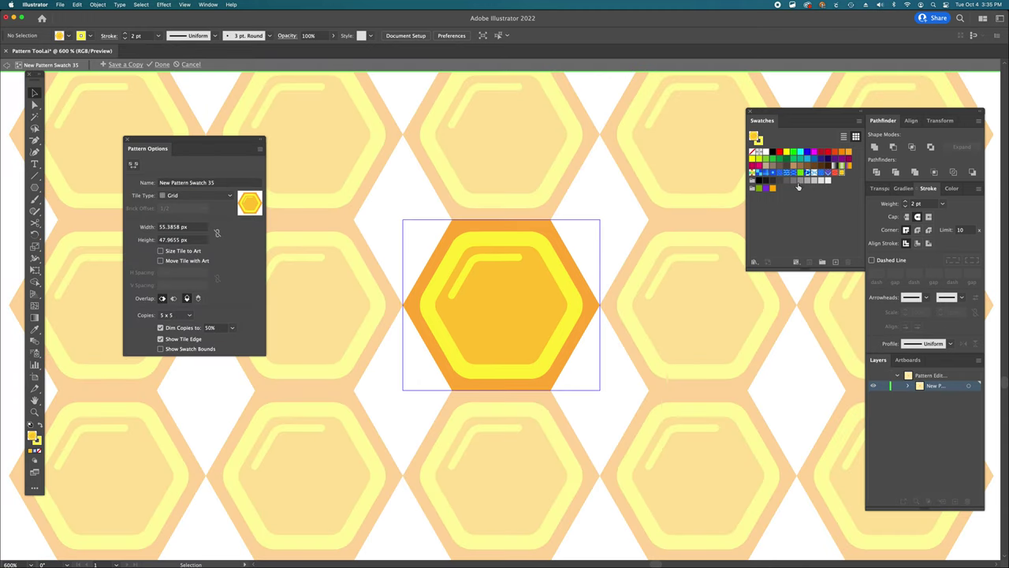
left_click(211, 196)
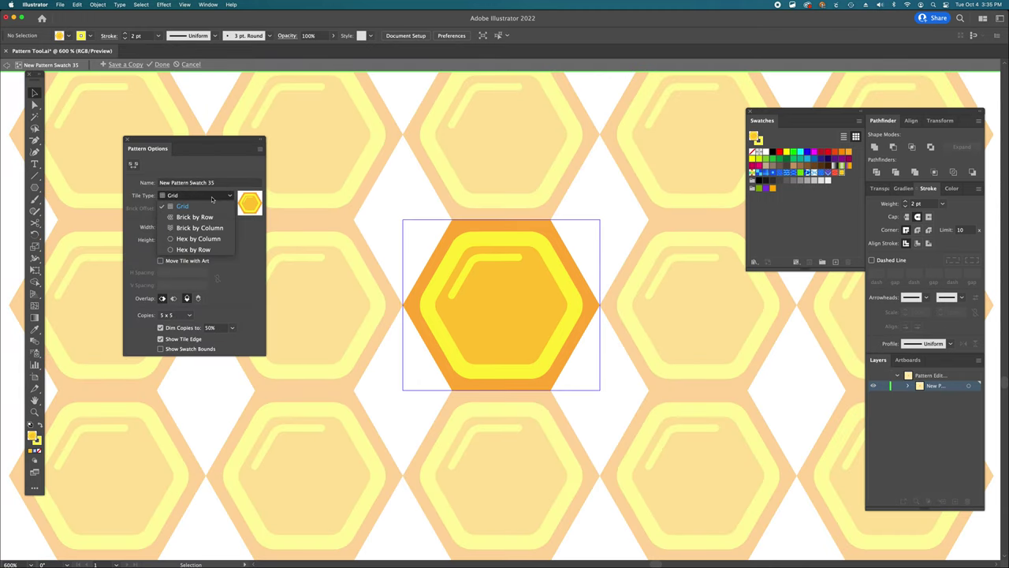
left_click(206, 239)
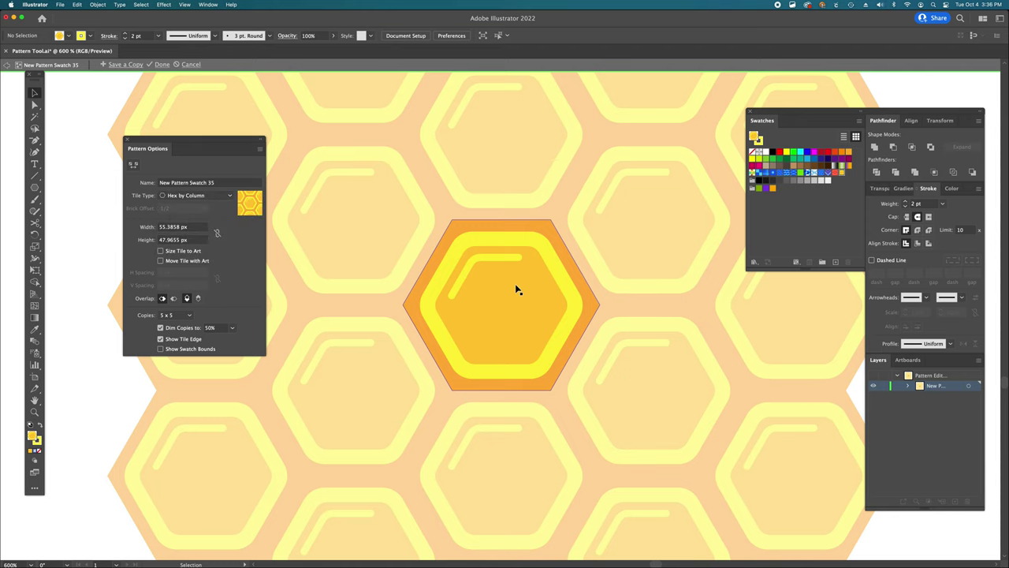
scroll(516, 290, "up", 3)
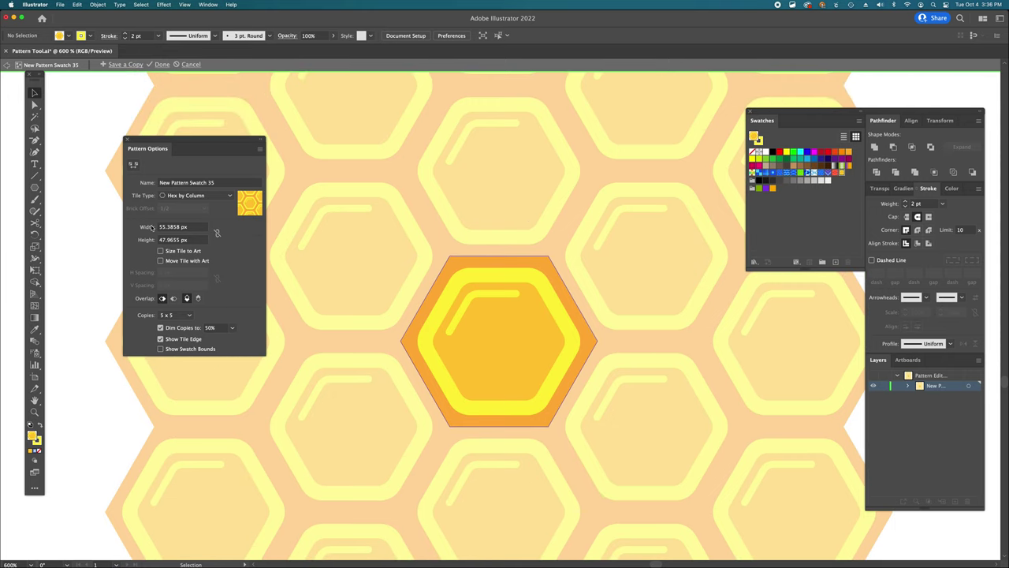
Step: Name the pattern Honeycomb and finish editing it
left_click(243, 183)
type("Hon")
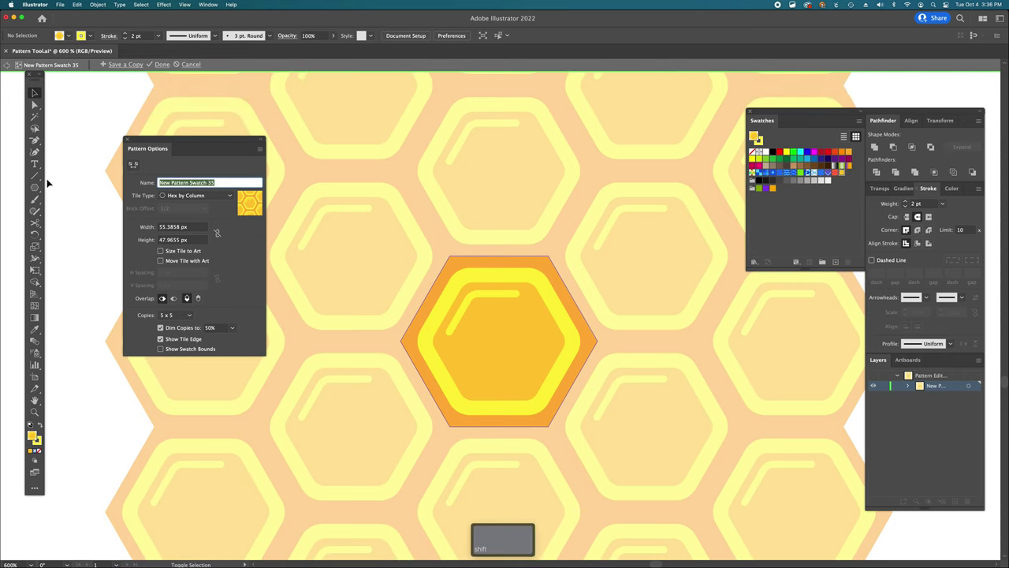
type("eycomb")
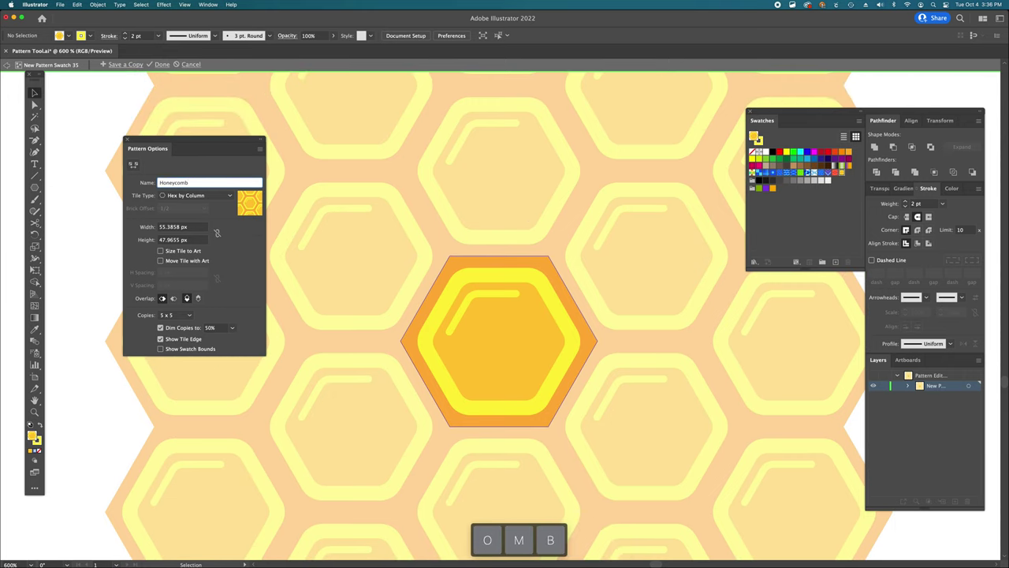
key("Return")
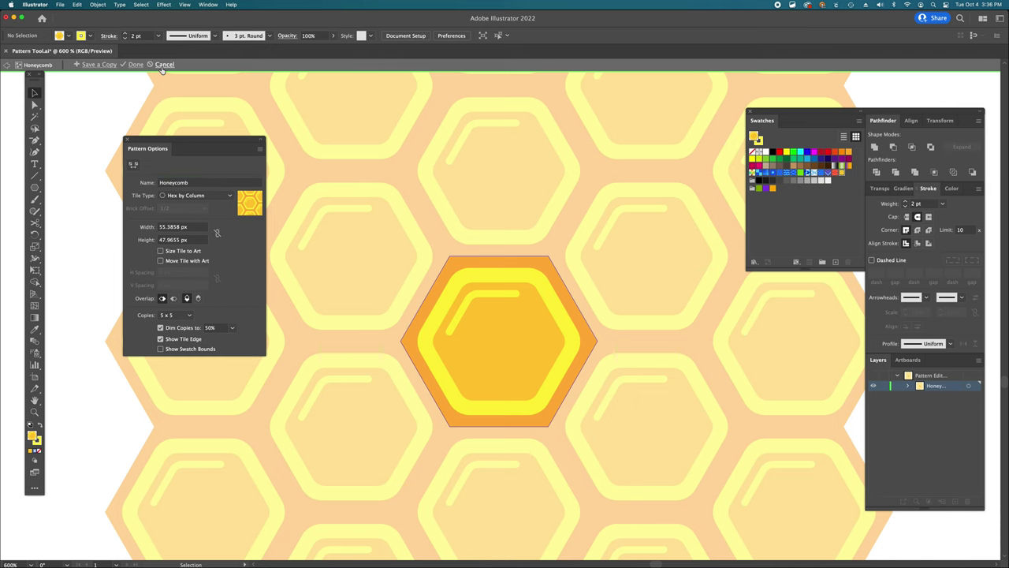
left_click(136, 65)
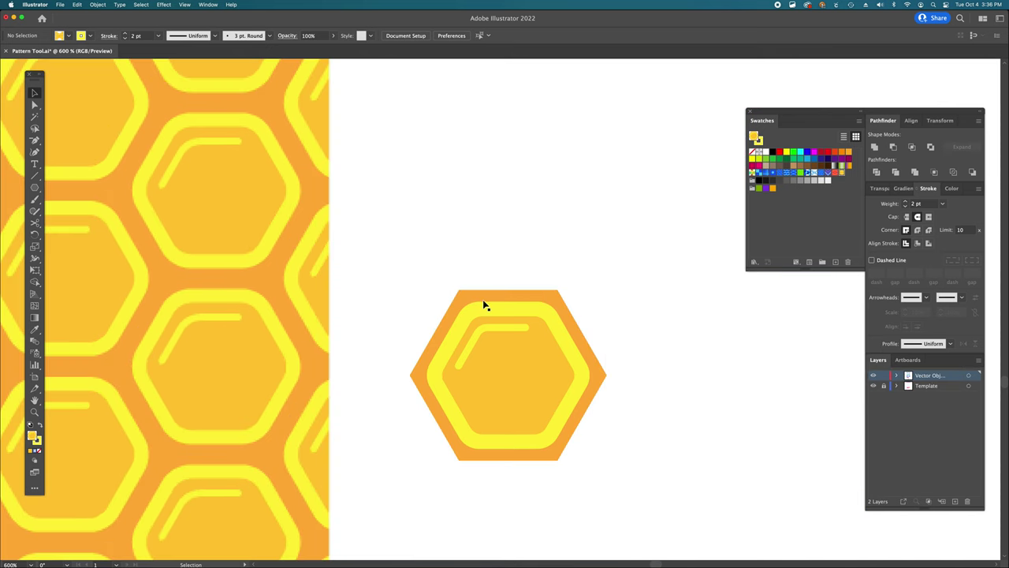
Step: Cover the honeycomb sample with a rectangle about 368 by 368 px, filled with the Honeycomb pattern and without a stroke
left_click(428, 372, "alt+super")
left_click(428, 376, "alt+super")
left_click(476, 344, "alt+super")
left_click(475, 346, "alt+super")
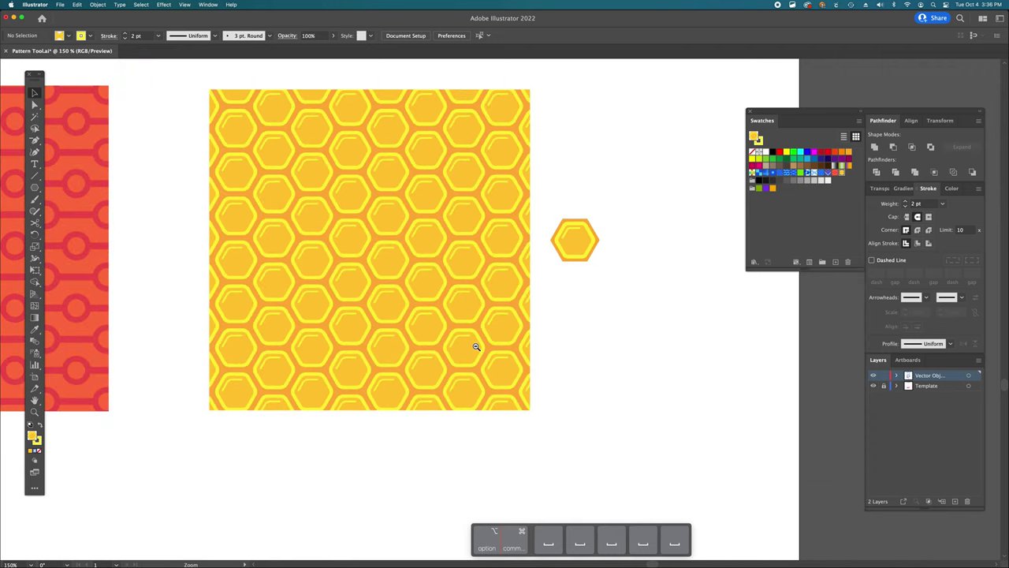
left_click(476, 347, "alt+super")
key("m")
left_click_drag(321, 135, 540, 352)
left_click(37, 440)
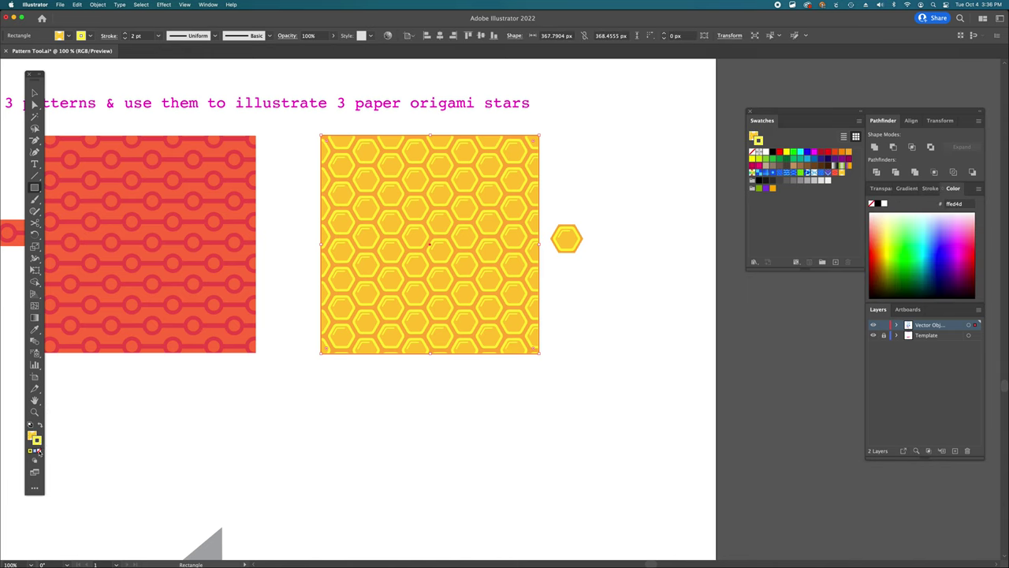
left_click(38, 451)
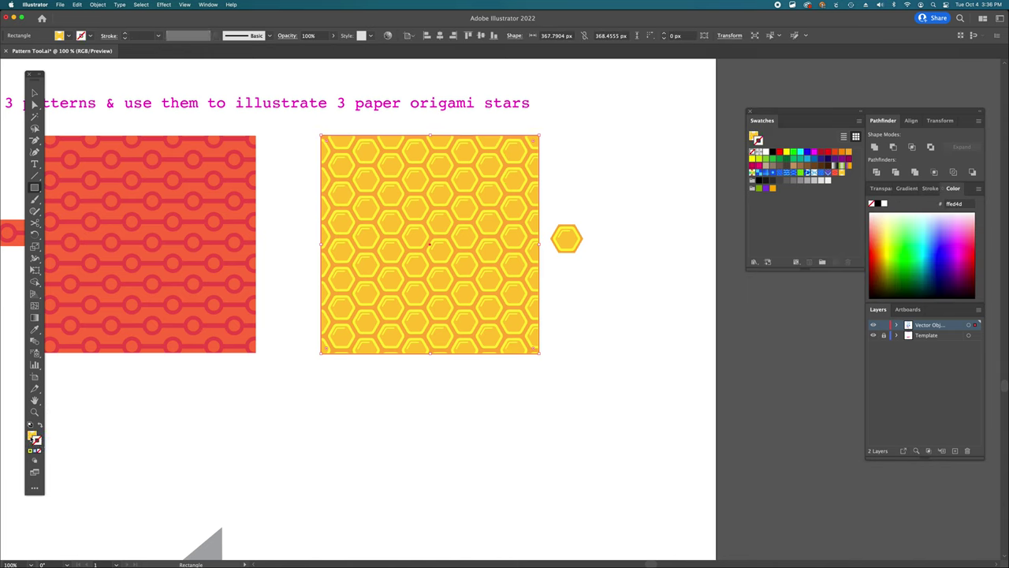
scroll(278, 424, "left", 10)
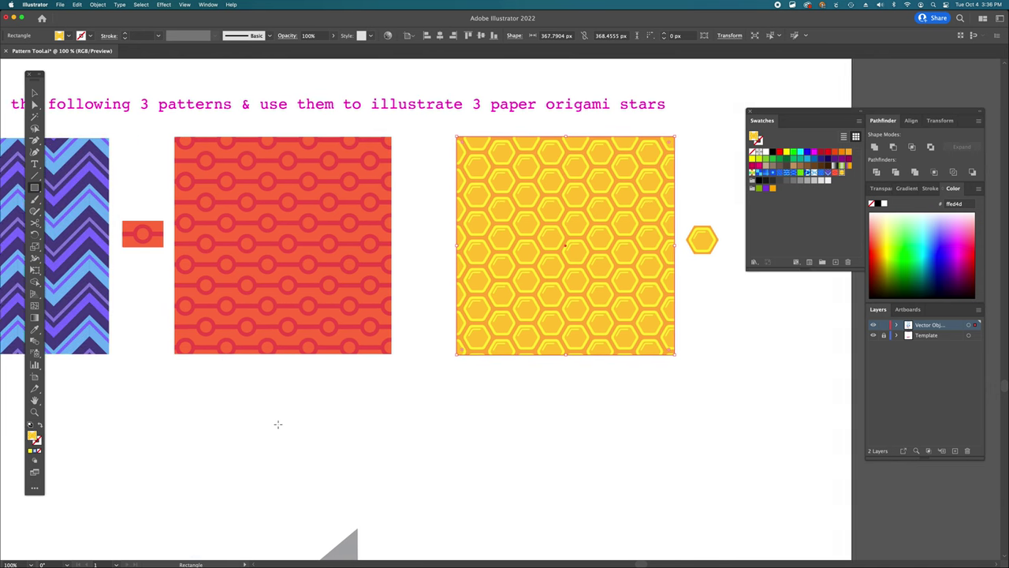
scroll(277, 424, "left", 4)
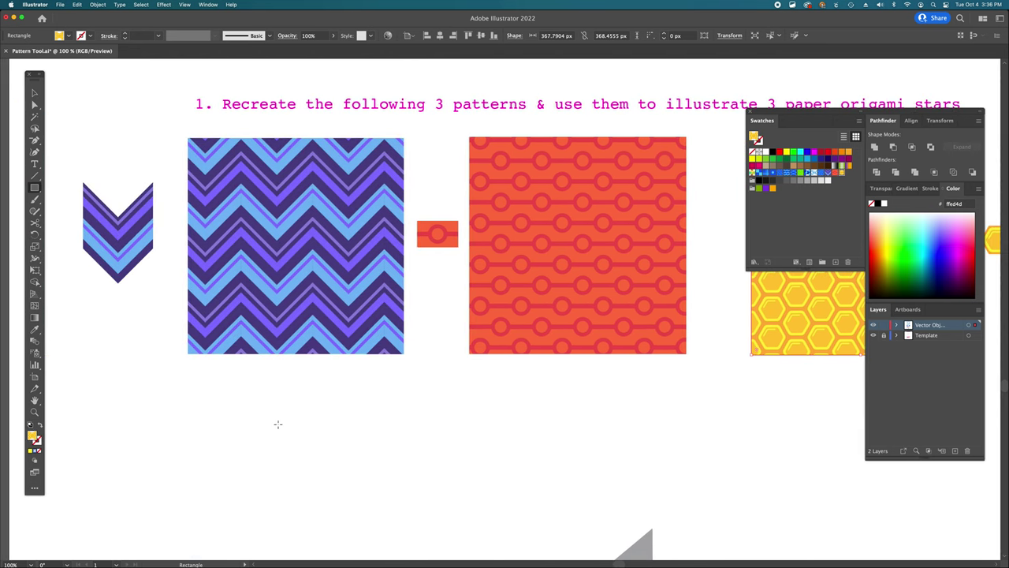
Step: Move the grey four-point star up and to the left so it sits directly below the chevron sample
scroll(278, 424, "down", 5)
scroll(278, 424, "right", 3)
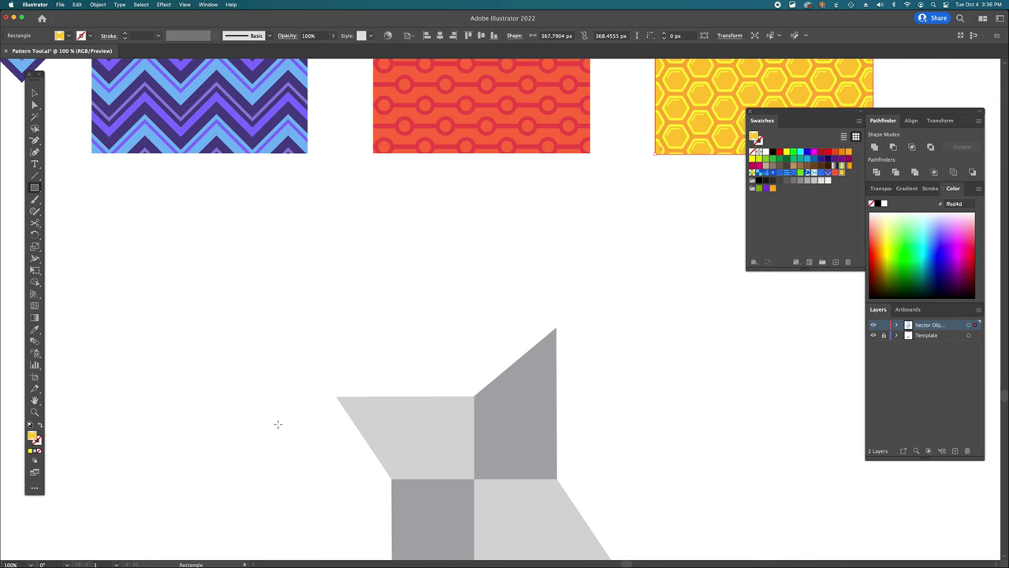
key("super+minus")
key("super+minus")
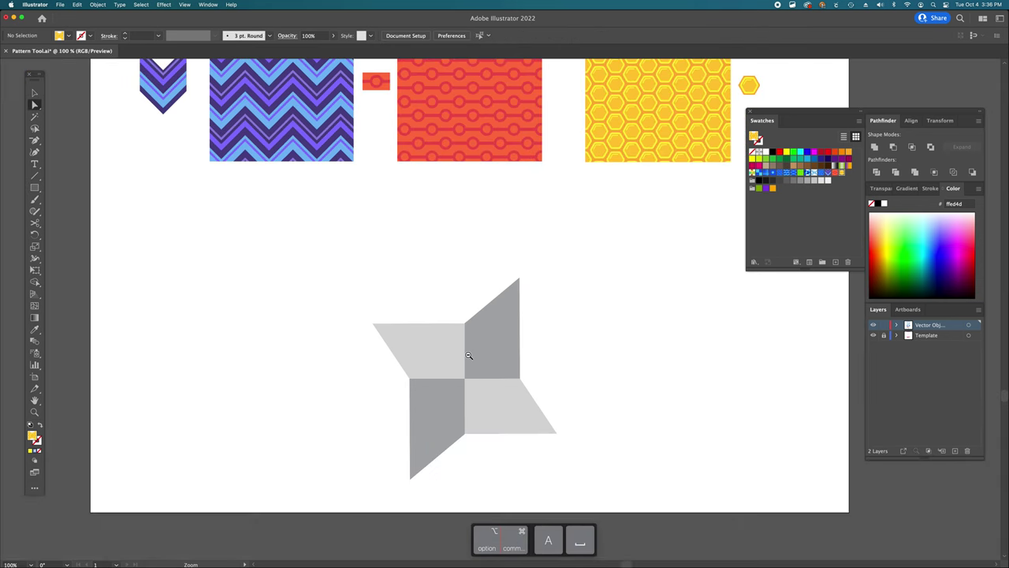
scroll(416, 218, "up", 3)
key("v")
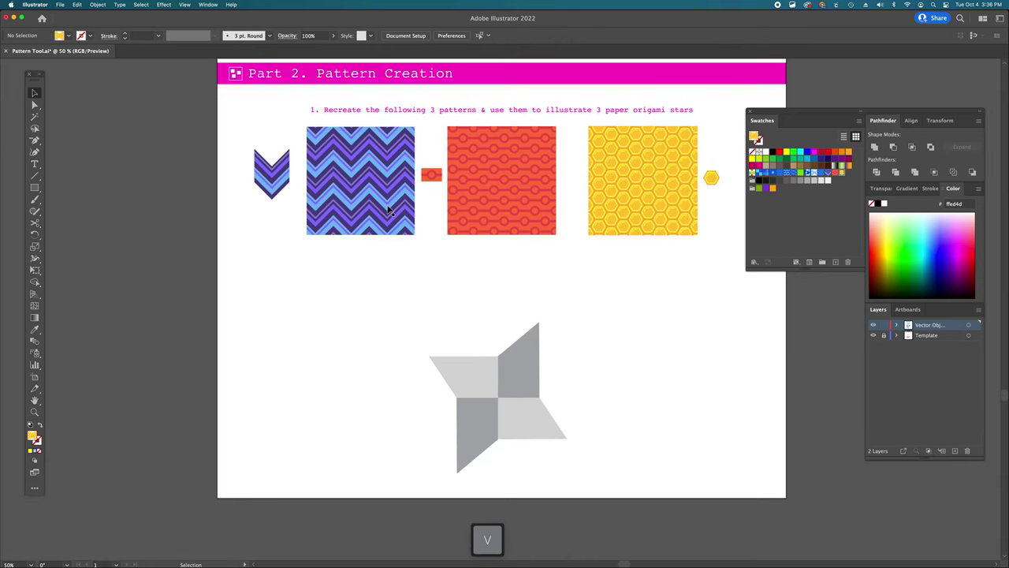
left_click(394, 207)
left_click(481, 197)
left_click(624, 190)
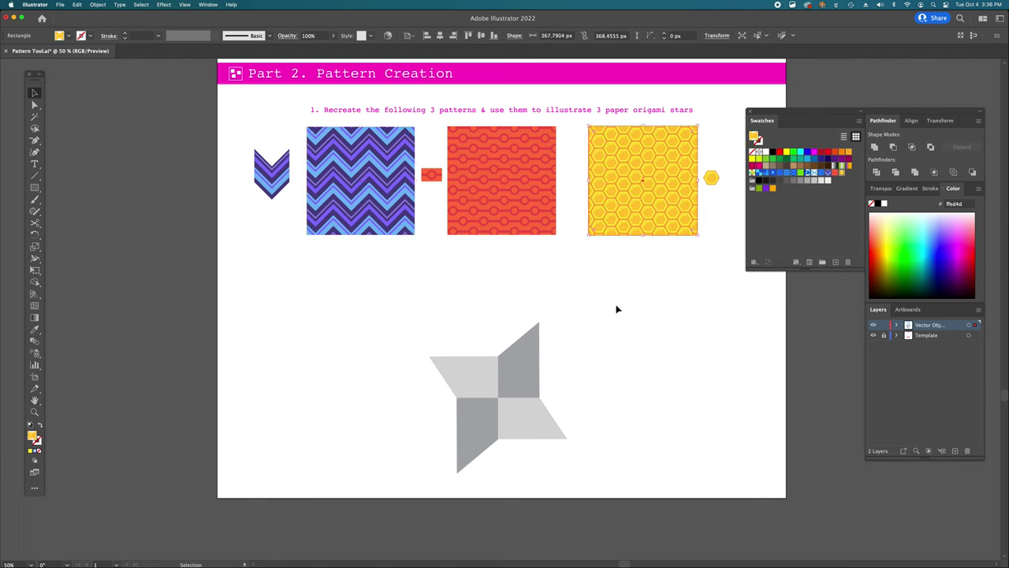
left_click(558, 324)
left_click(488, 425)
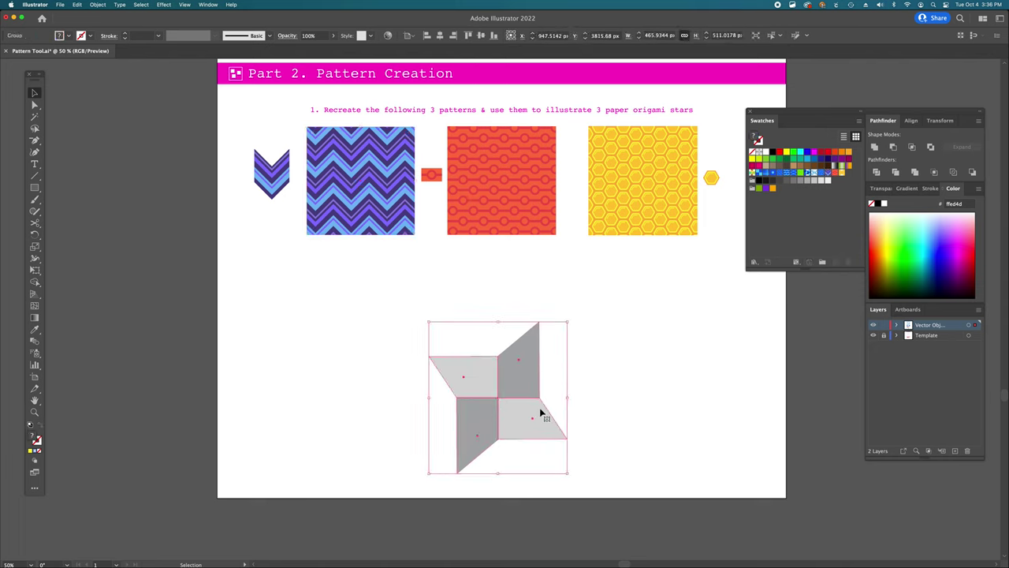
left_click_drag(536, 417, 411, 374)
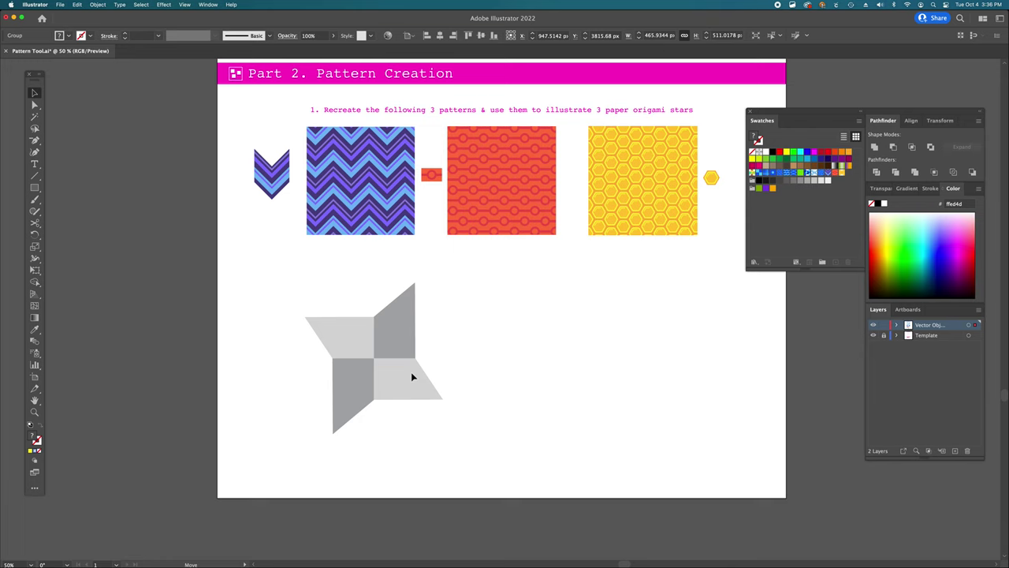
left_click(483, 359)
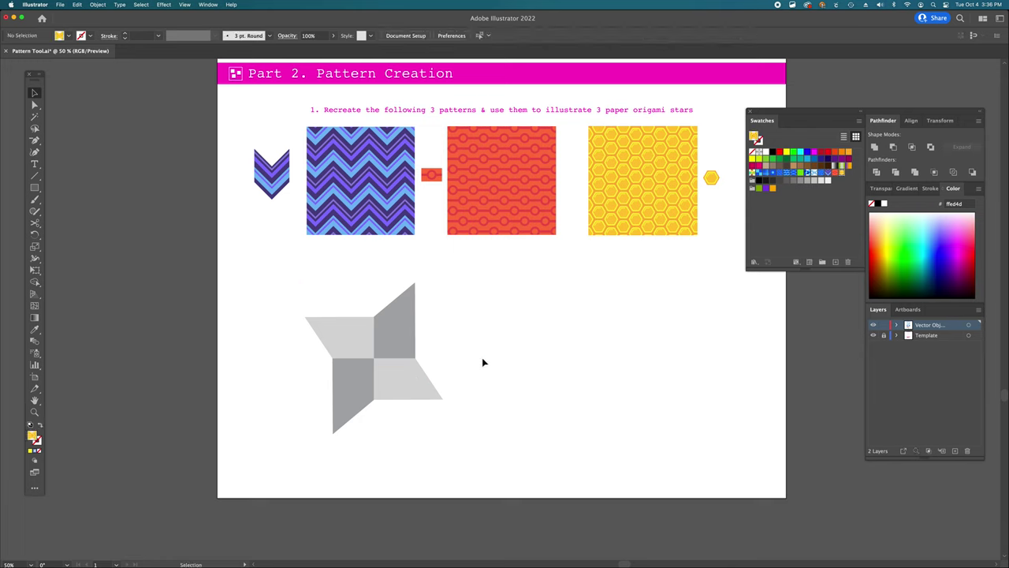
Step: Fill the star's two light grey pieces with the chevron pattern sampled from the finished square
key("a")
left_click(339, 350)
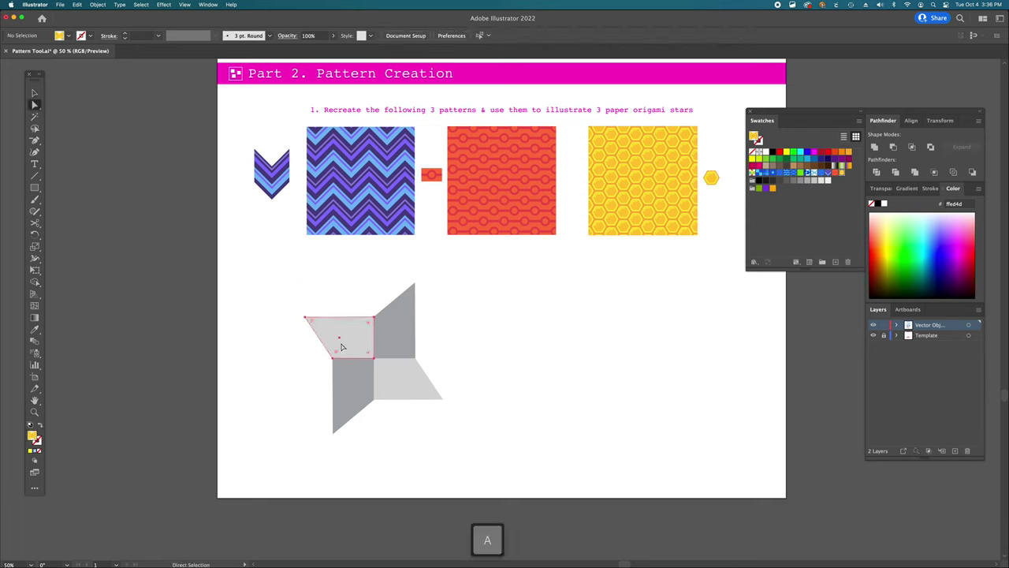
left_click(410, 391, "shift")
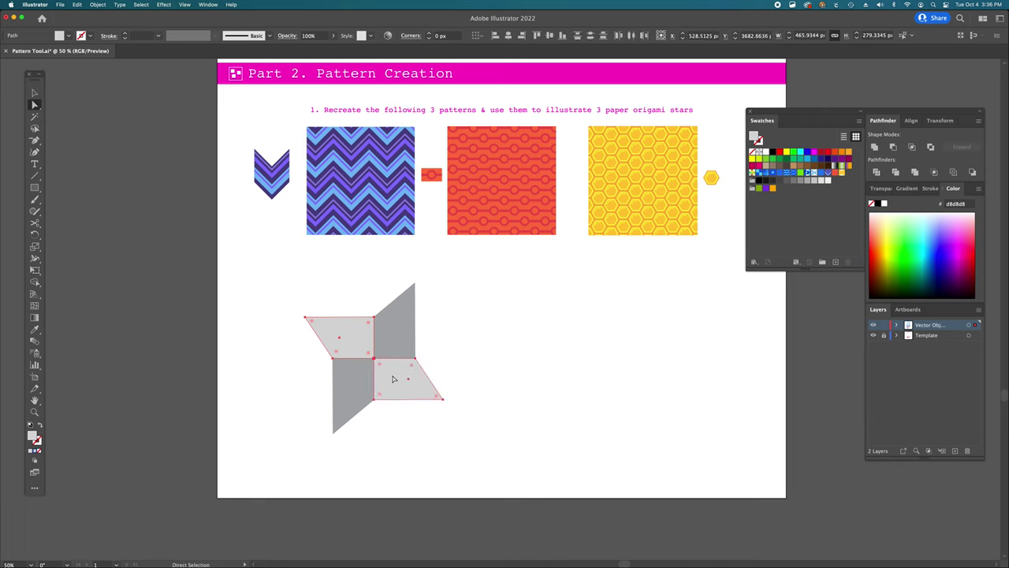
key("i")
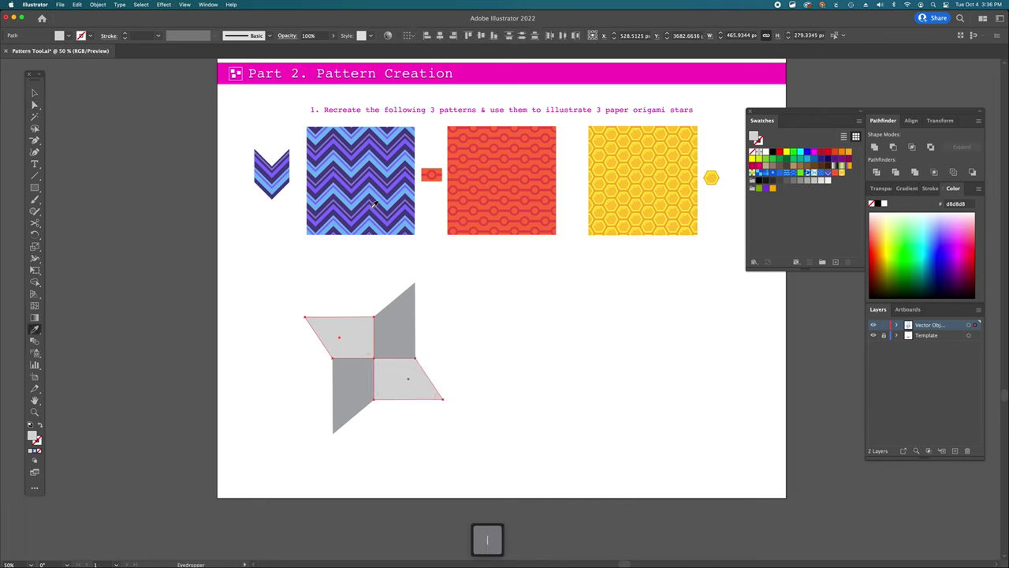
left_click(374, 203)
key("a")
left_click(483, 336)
key("a")
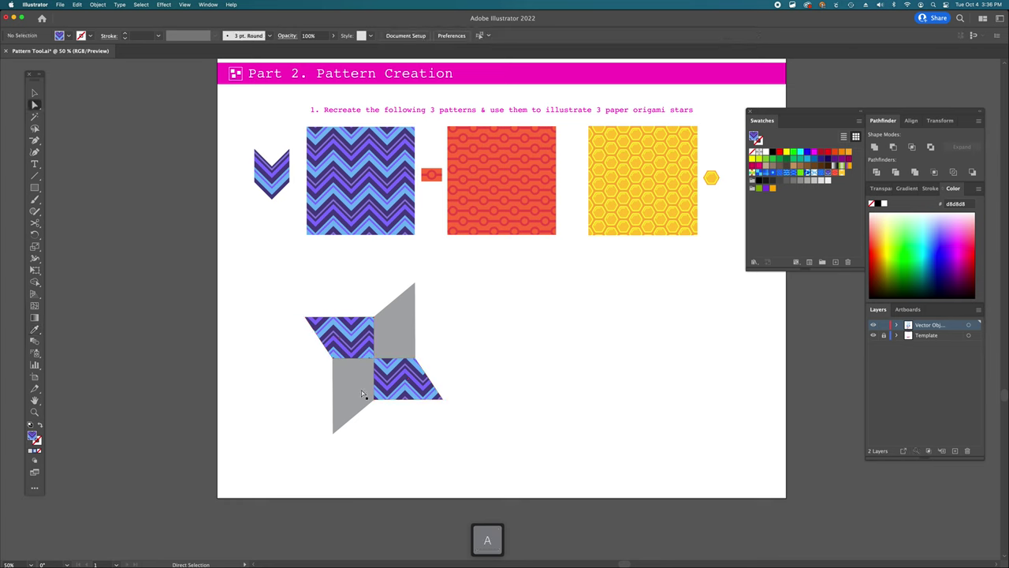
Step: Fill the star's two dark grey pieces with the orange chain pattern sampled from its square
left_click(359, 394)
left_click(401, 342, "shift")
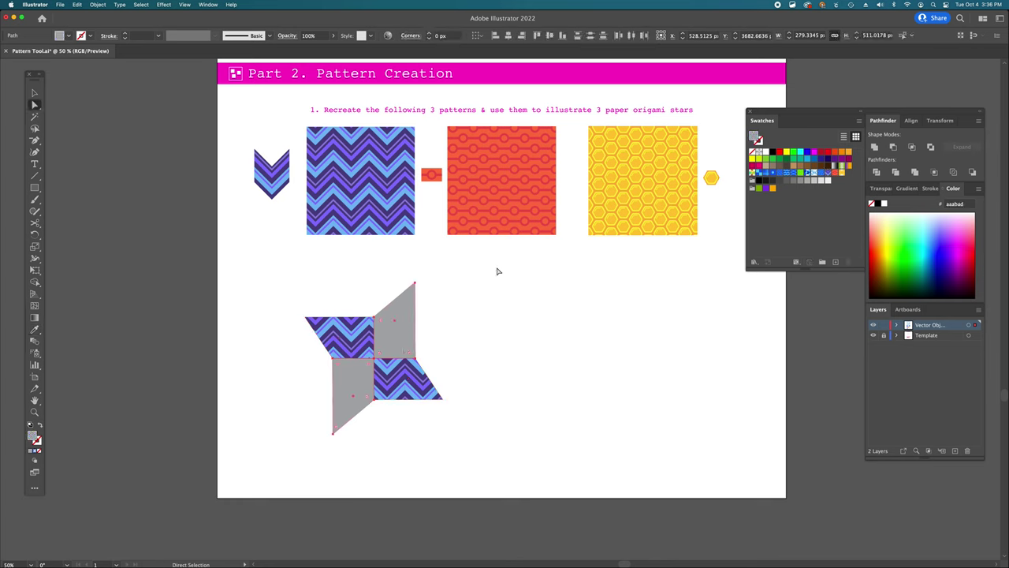
key("i")
left_click(510, 192)
key("super+shift+a")
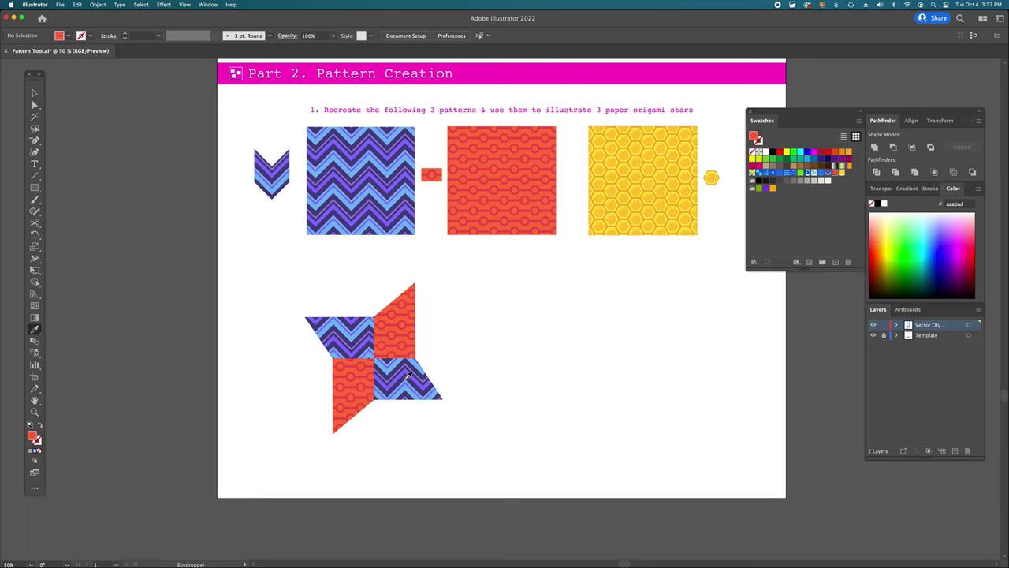
Step: Rotate only the pattern inside the star's upper-left chevron piece by 2°, leaving Transform Objects off
key("a")
key("space")
scroll(397, 361, "up", 1)
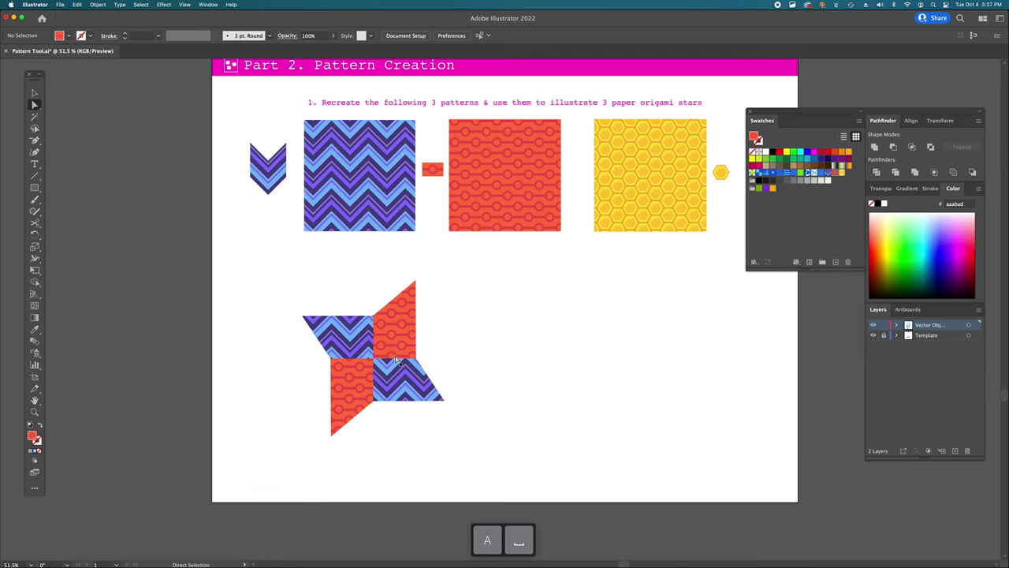
scroll(398, 361, "up", 1)
scroll(543, 401, "right", 3)
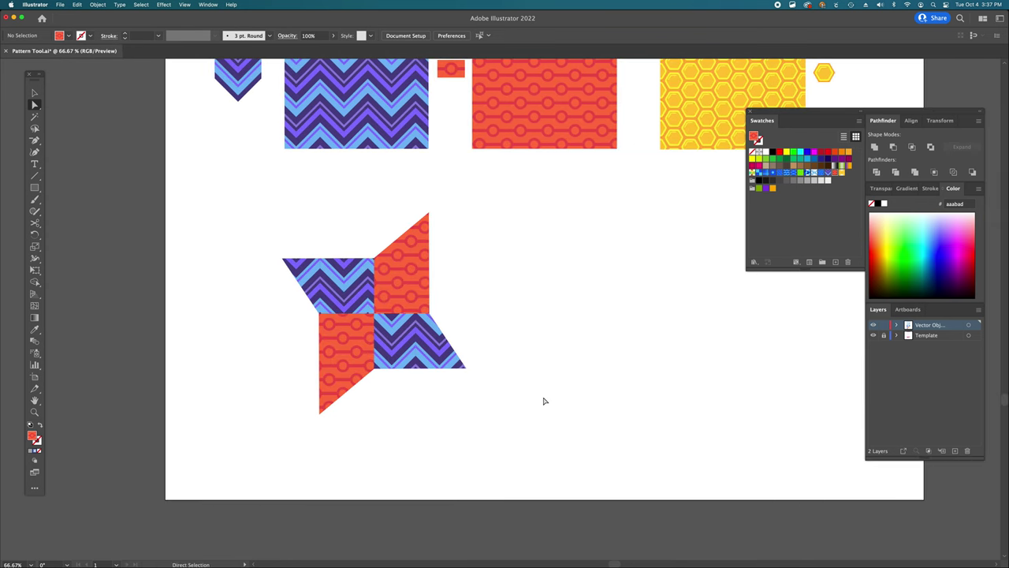
key("a")
key("a")
left_click(343, 297)
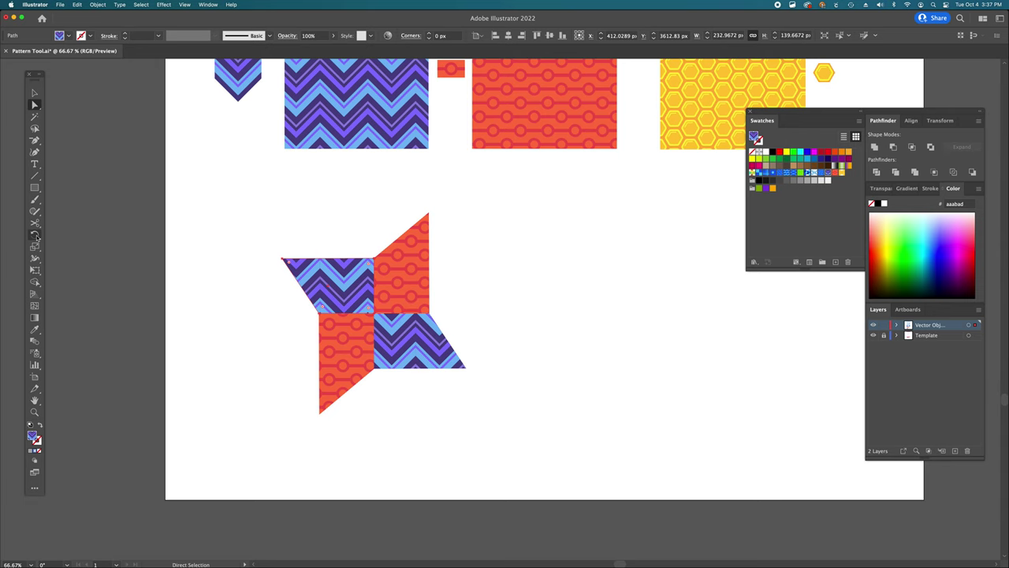
double_click(34, 235)
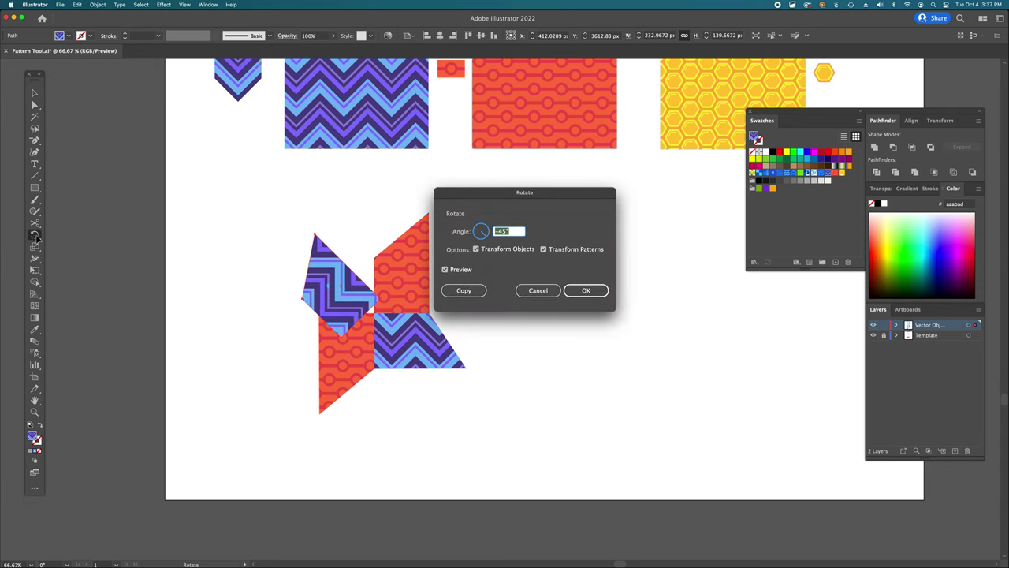
left_click(476, 249)
type("2")
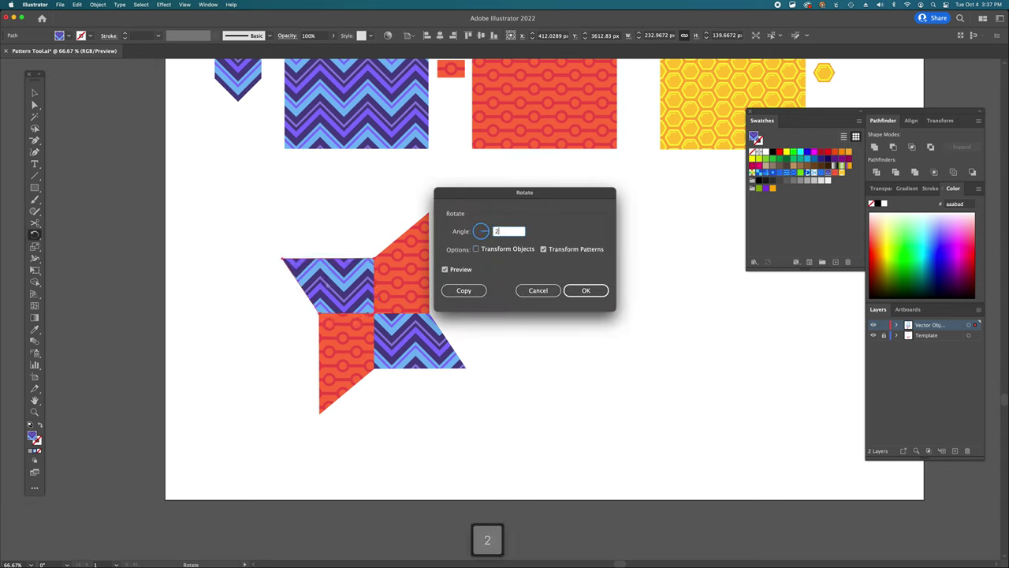
left_click(445, 269)
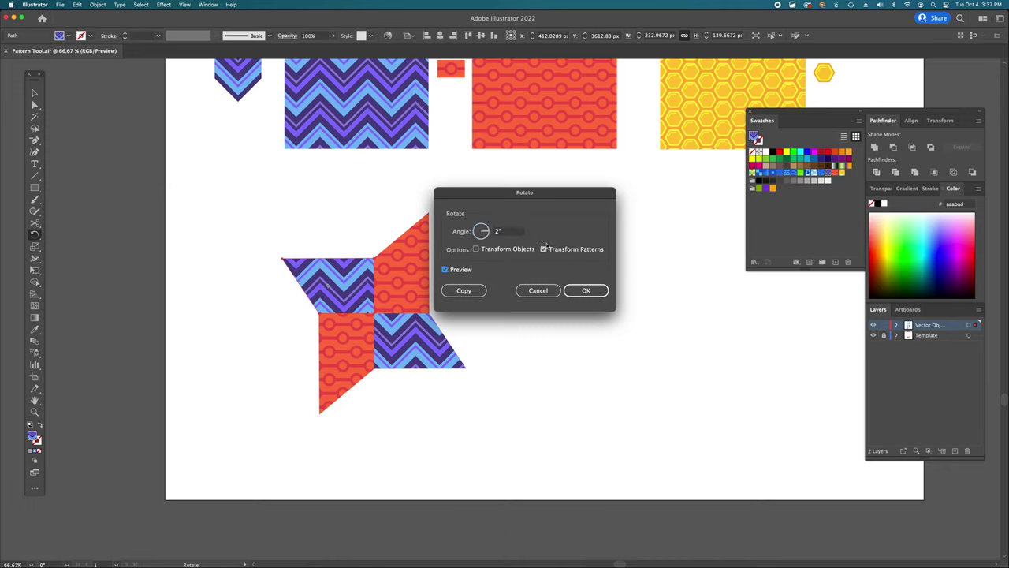
left_click(489, 231)
left_click(586, 290)
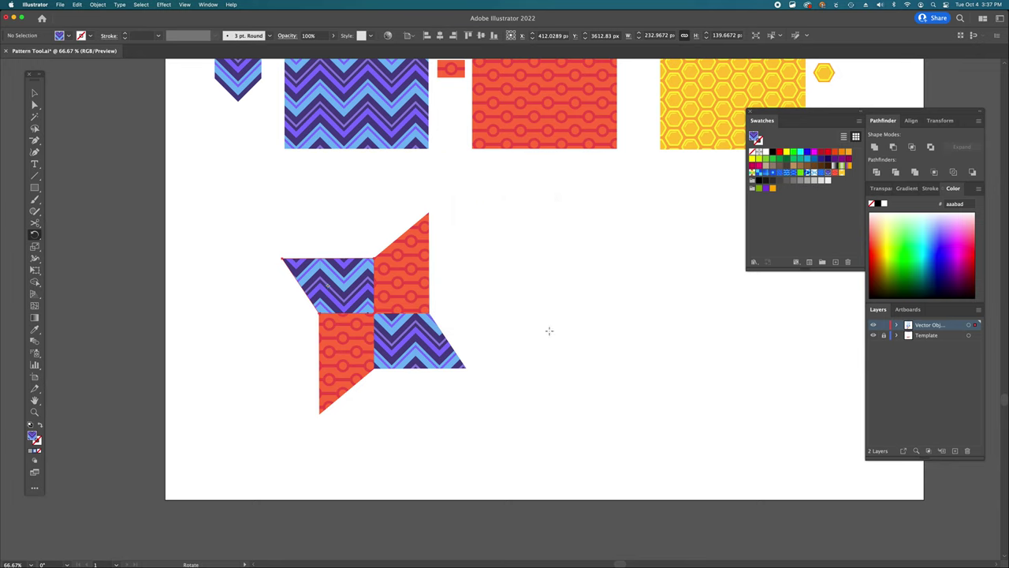
Step: Rotate the pattern in the star's upper-left chevron piece again by 4°, without rotating the shape
key("a")
left_click(339, 293, "alt")
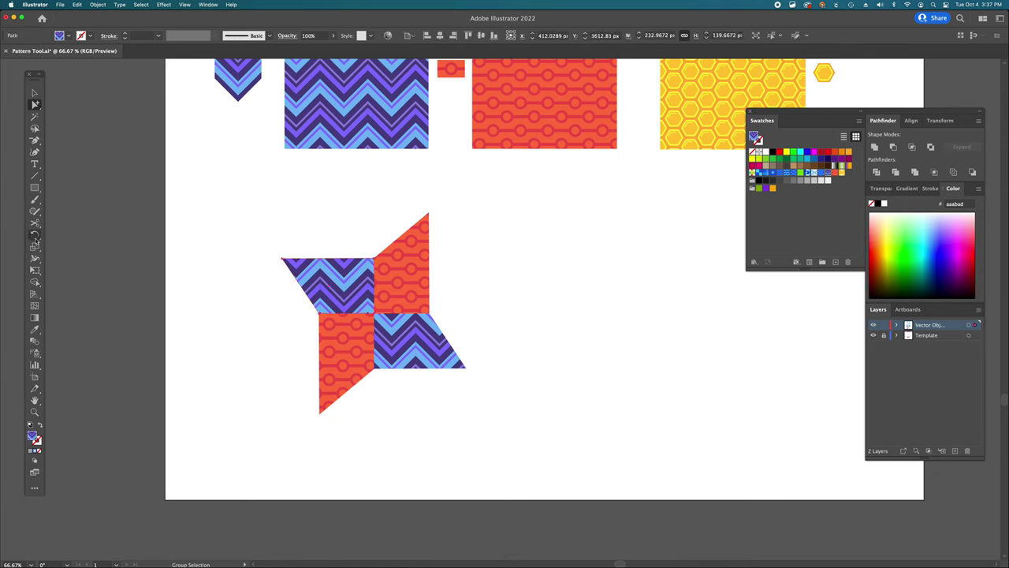
double_click(35, 235)
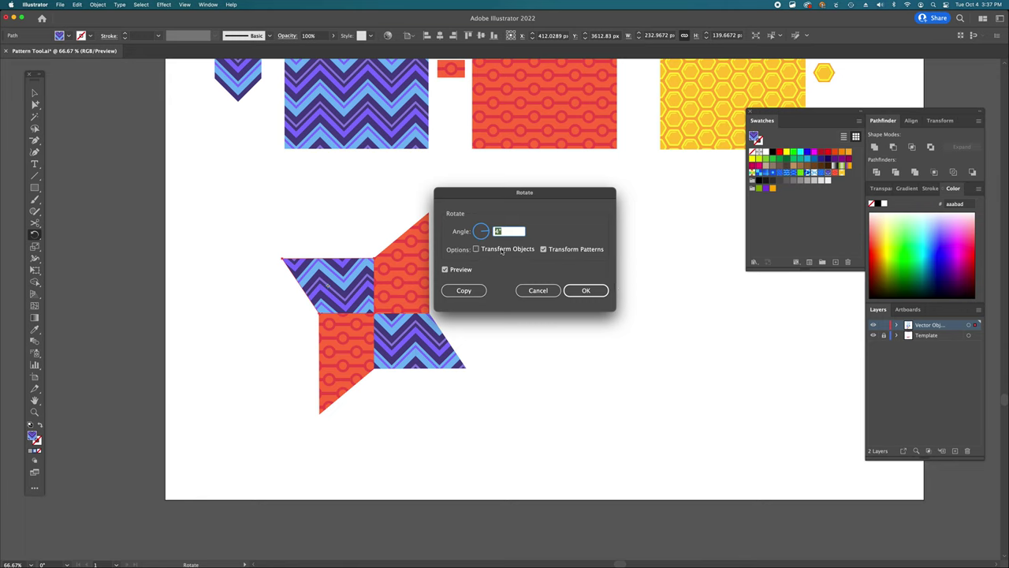
left_click(586, 292)
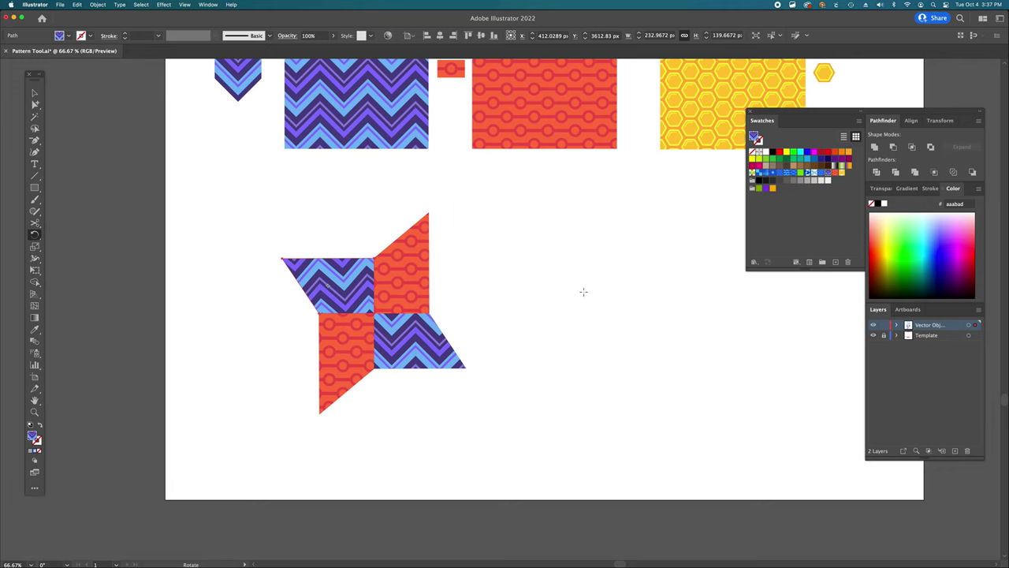
Step: Rotate only the chevron pattern inside the star's lower-right piece by -2°
key("a")
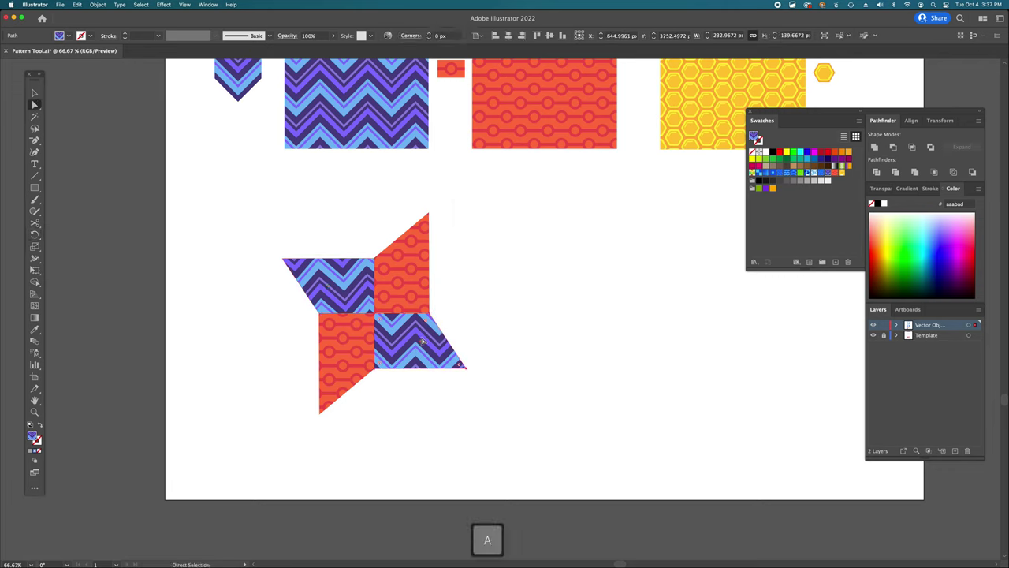
double_click(35, 235)
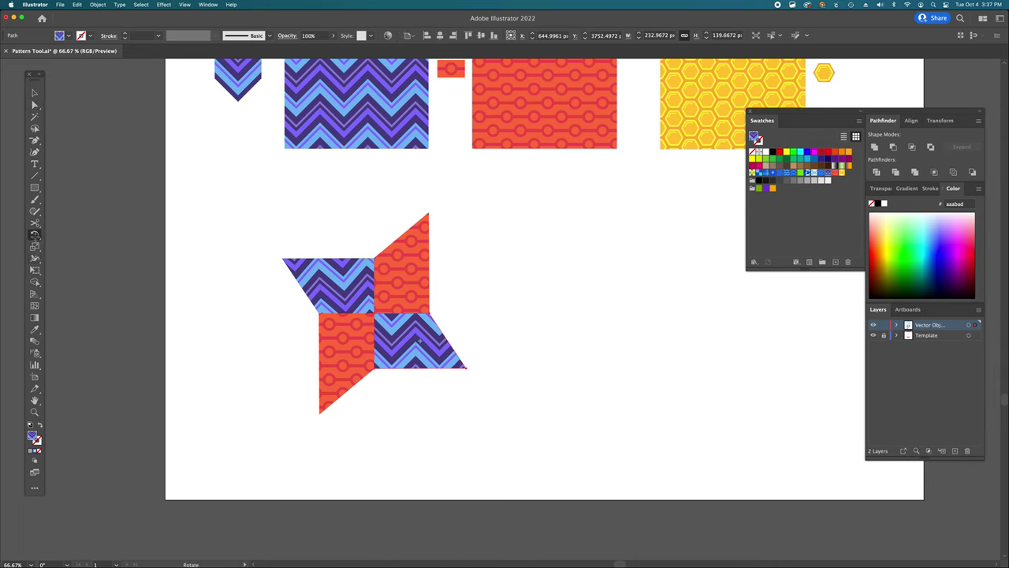
type("1")
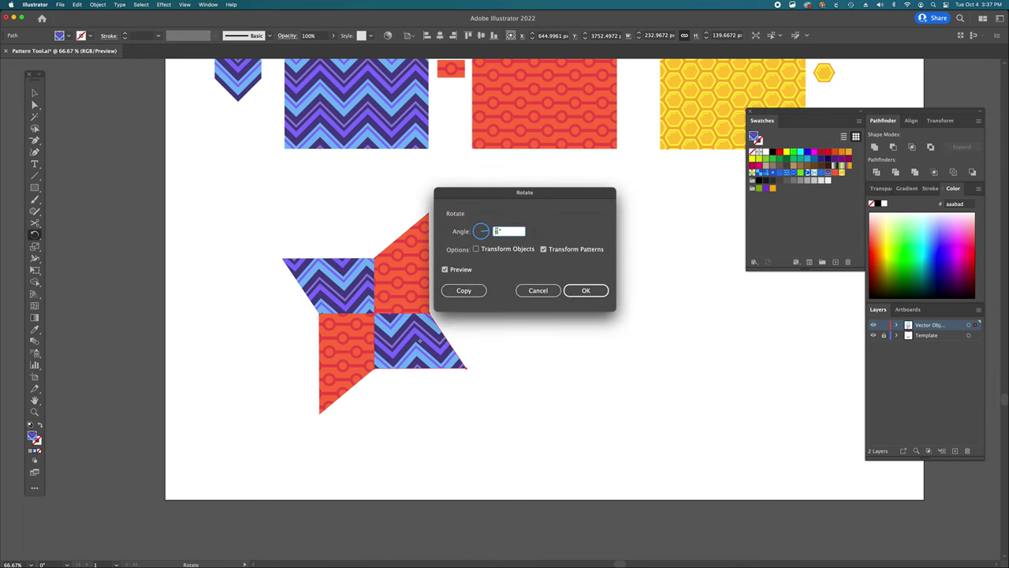
type("-")
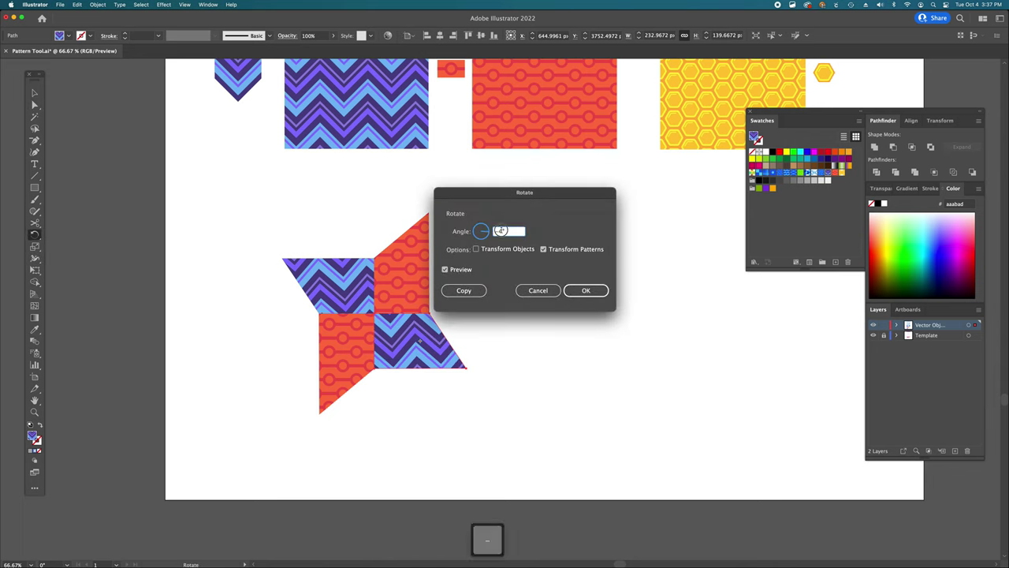
type("2")
left_click(584, 290)
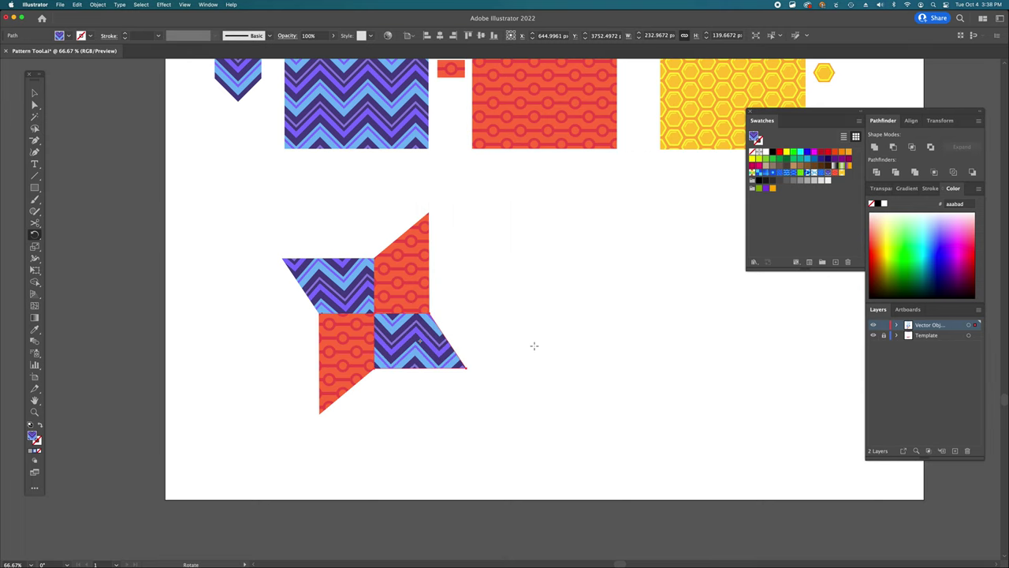
key("a")
left_click(447, 297)
key("a")
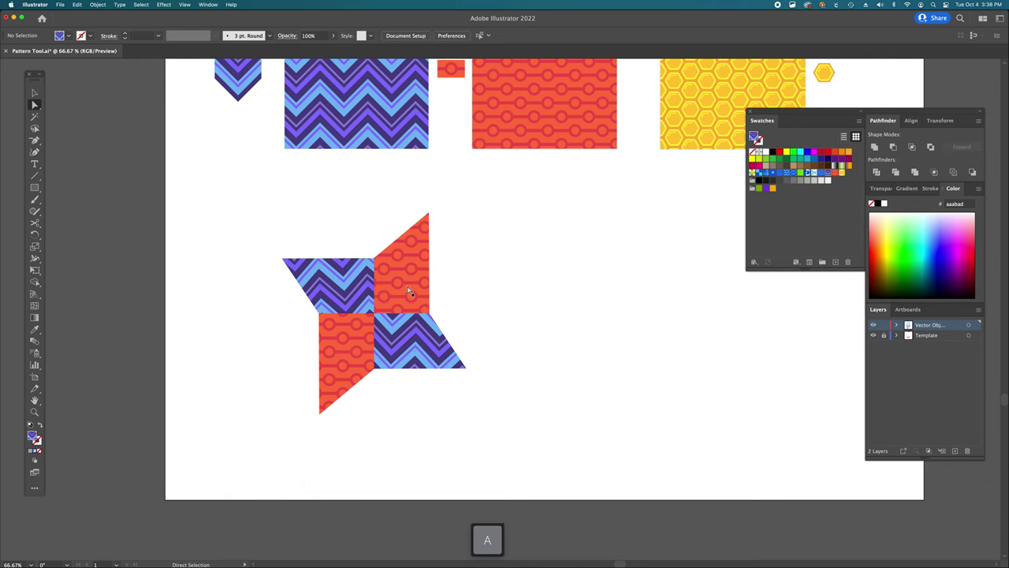
Step: Rotate only the orange chain pattern inside the star's upper-right piece by -2°
left_click(398, 282)
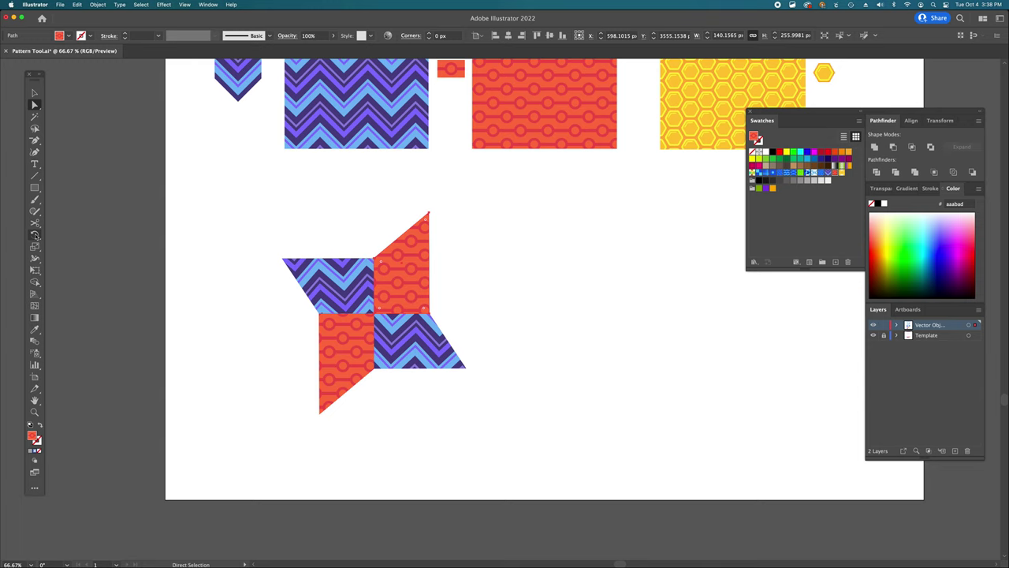
double_click(35, 235)
key("Return")
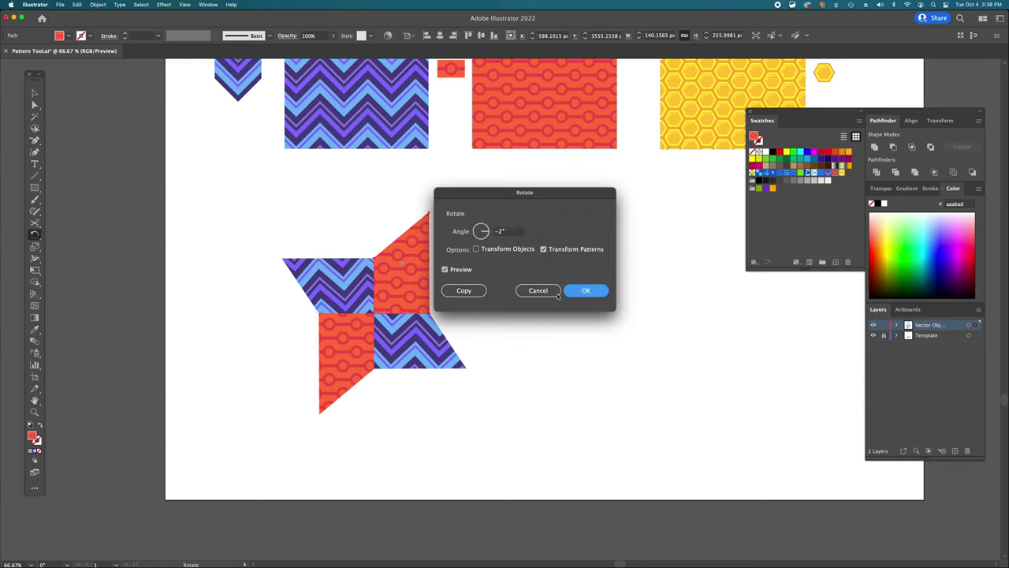
Step: Rotate only the orange chain pattern inside the star's lower-left piece by 4°
key("a")
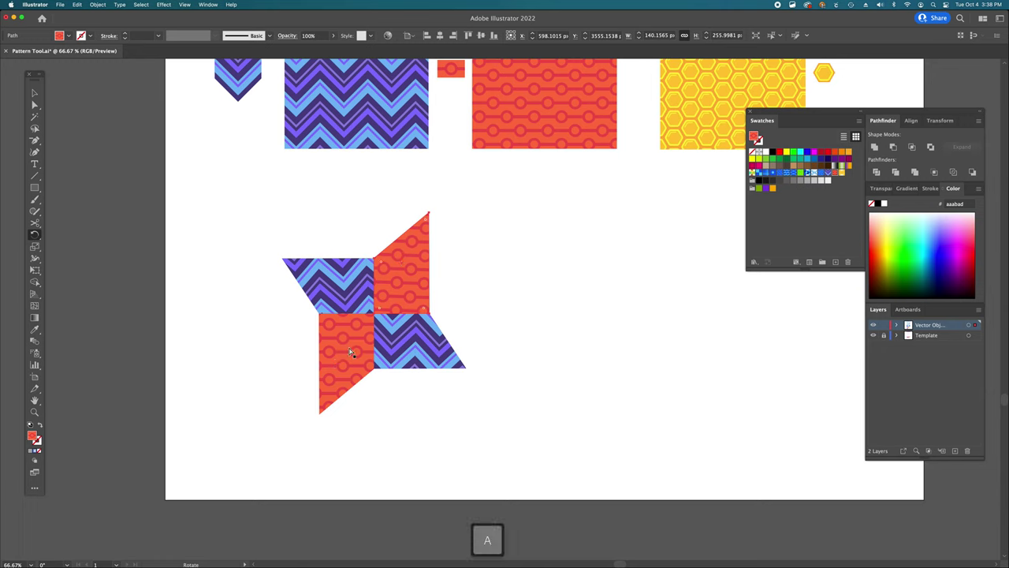
double_click(34, 233)
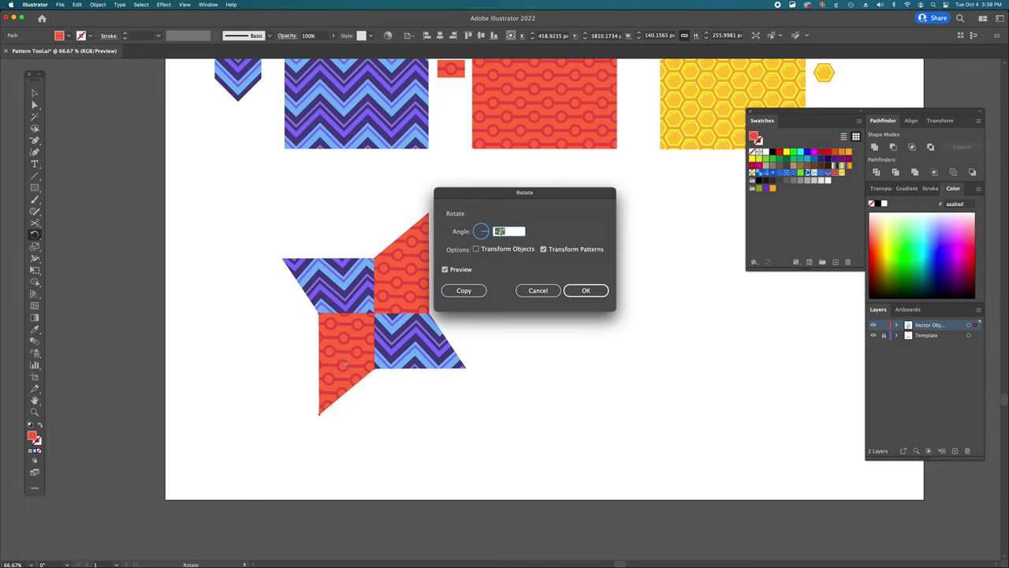
type("-4")
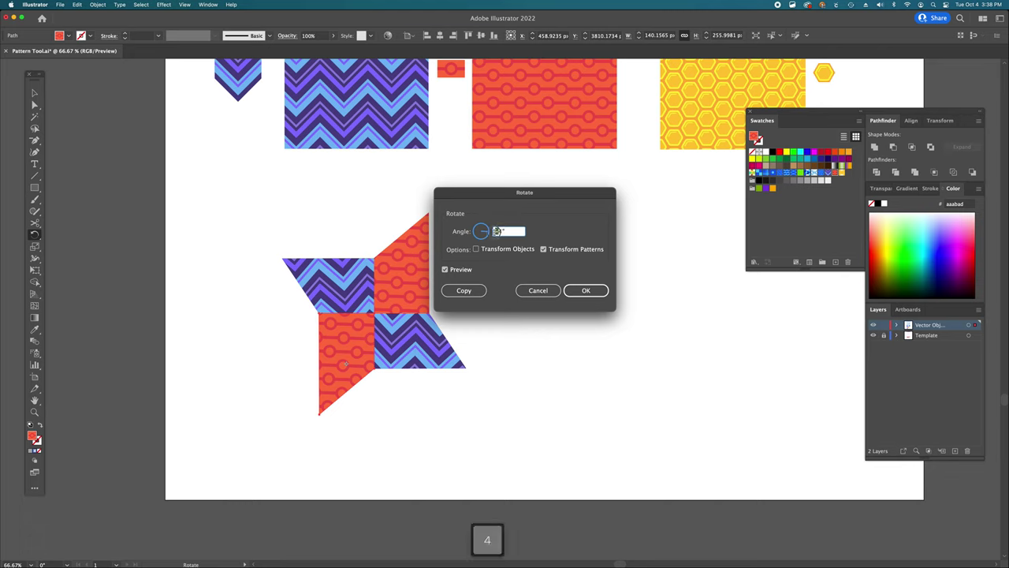
key("BackSpace")
key("Return")
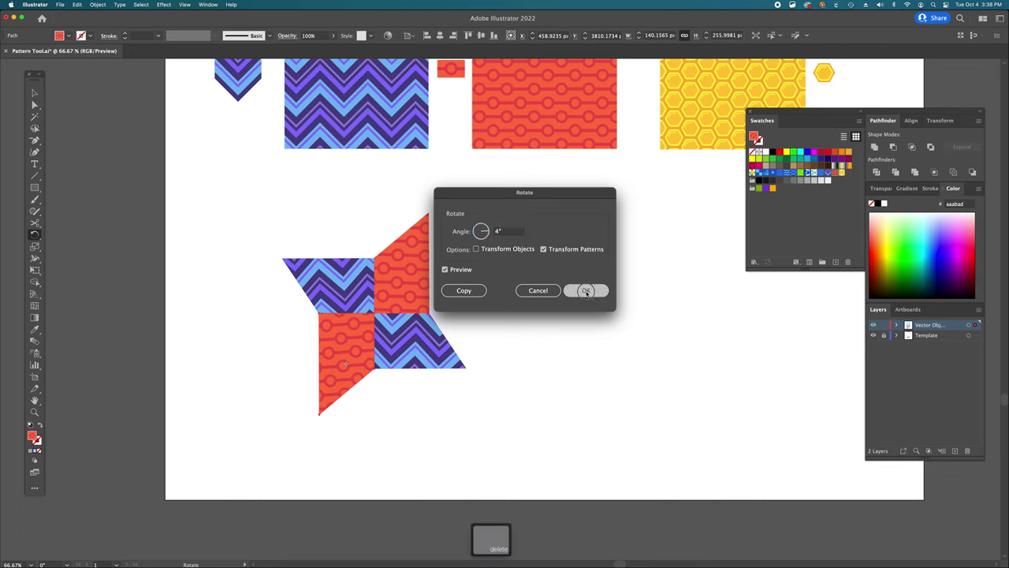
Step: Draw a thin curved shadow sliver, about 140 px long and 4 px deep, along the seam between the star's upper-left and lower-left pieces
key("super+shift+a")
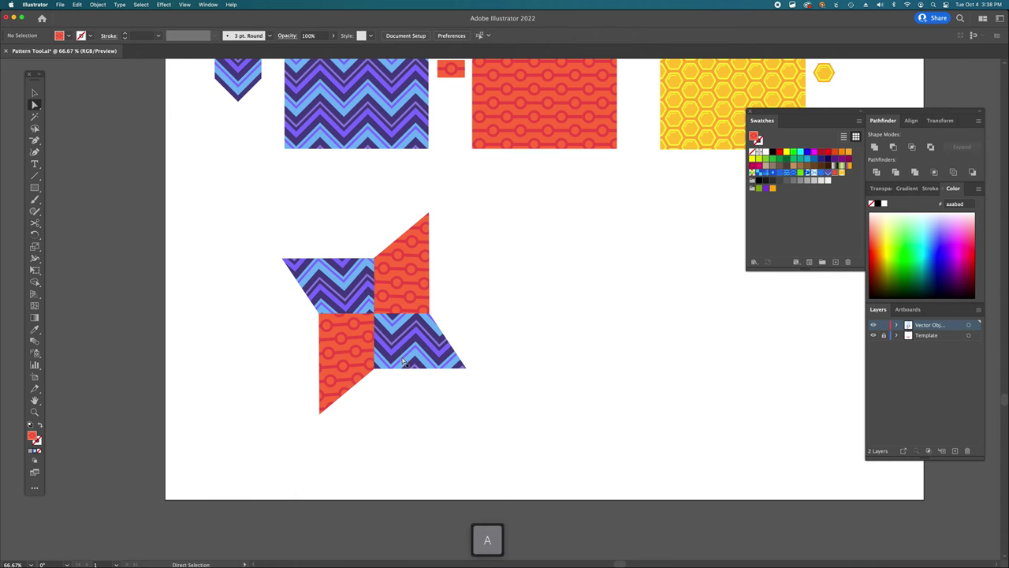
left_click(270, 371, "super")
left_click(473, 312, "super")
scroll(489, 317, "up", 3)
scroll(488, 318, "left", 4)
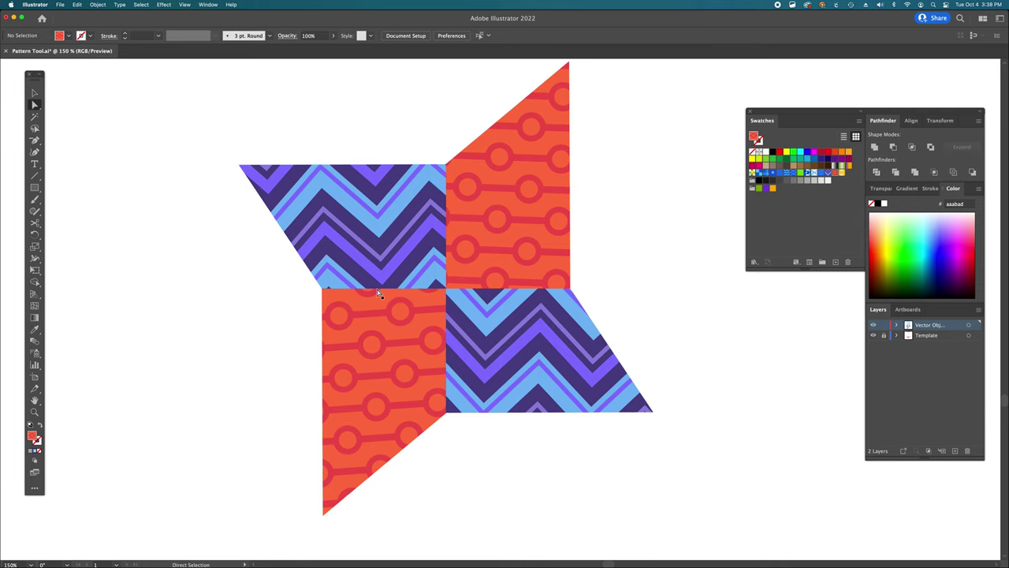
key("a")
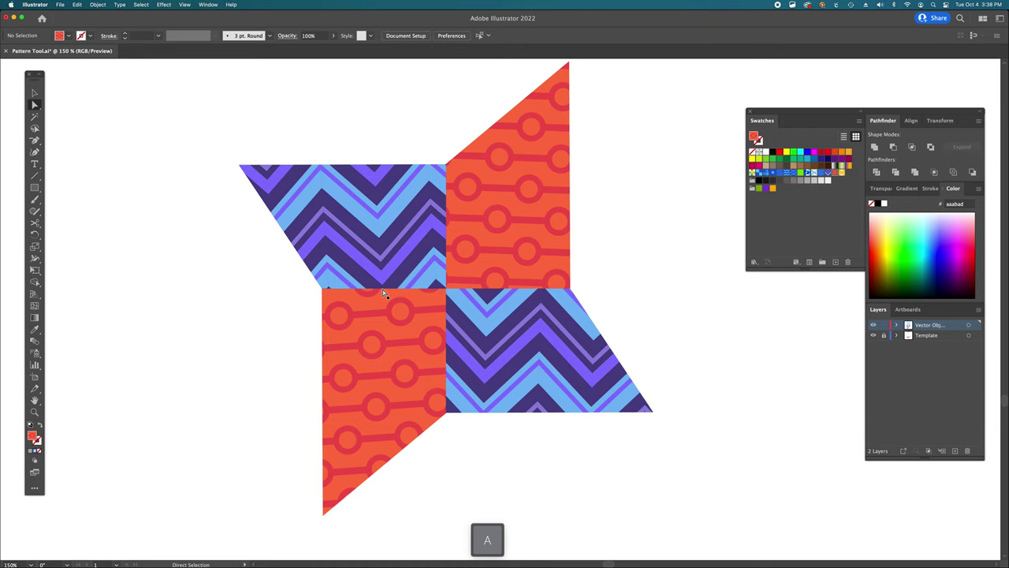
key("p")
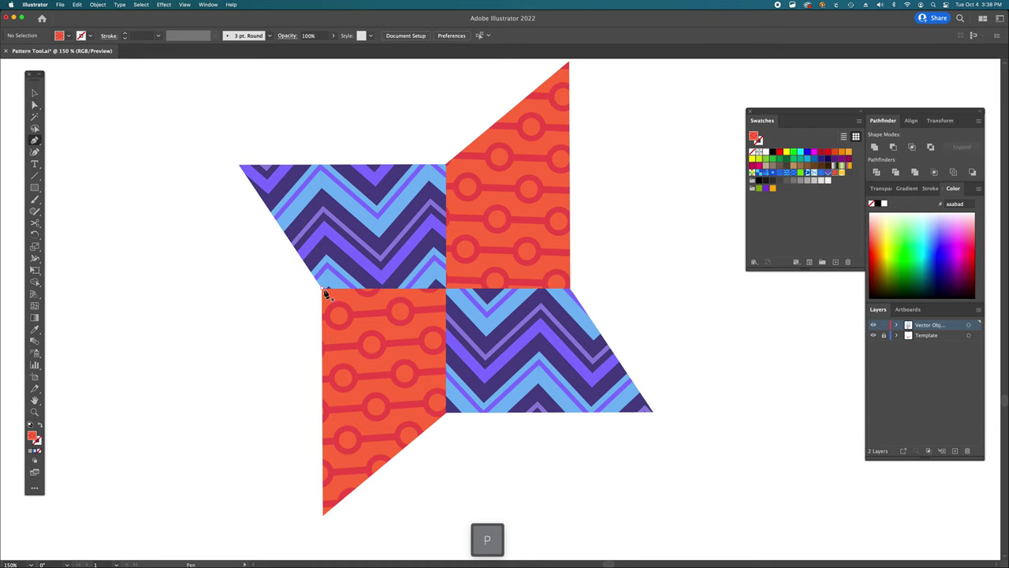
left_click(324, 292)
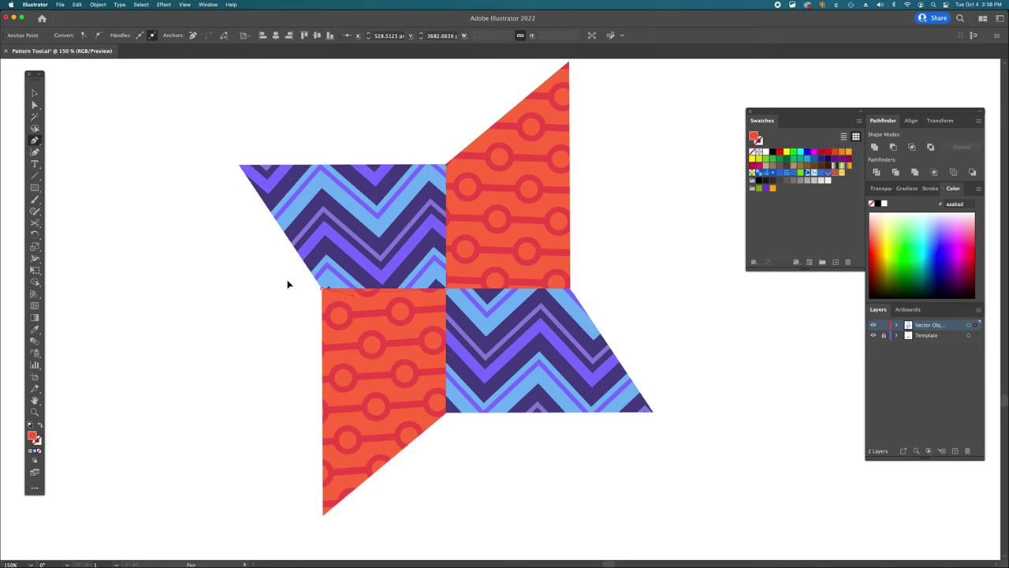
key("a")
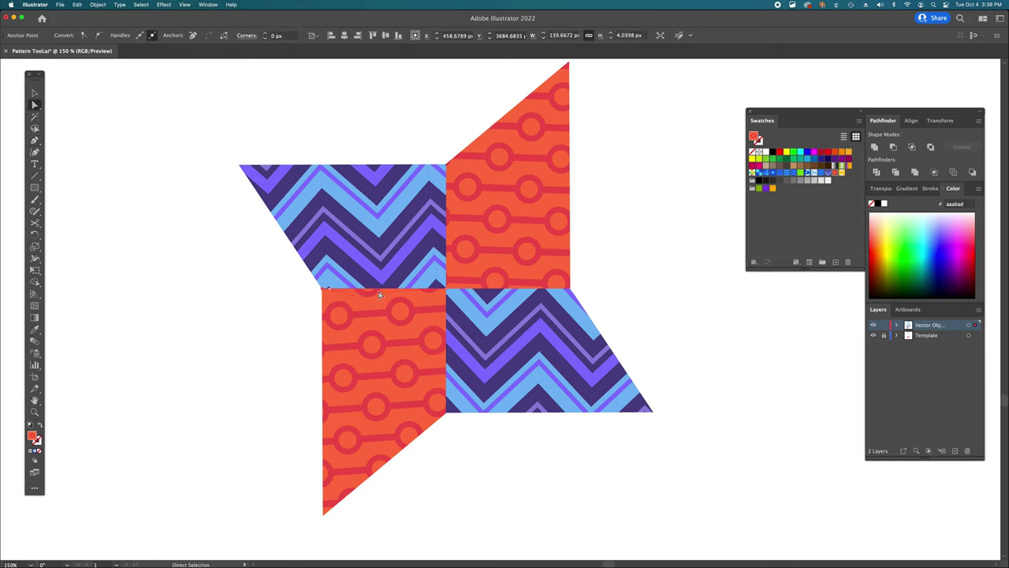
Step: Fill the shadow sliver on the left horizontal seam with black and set its opacity to 30%
left_click(773, 152)
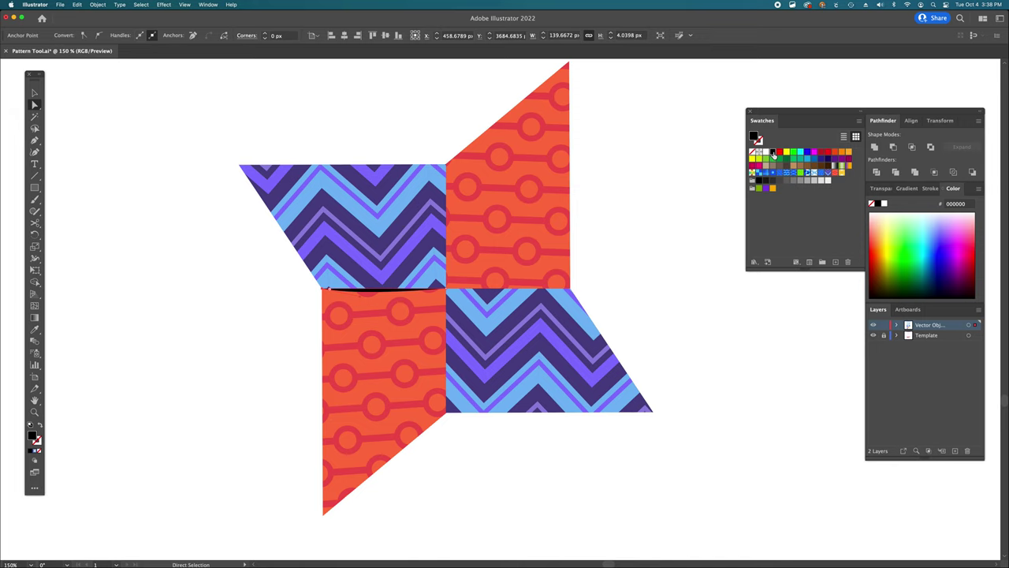
left_click(881, 188)
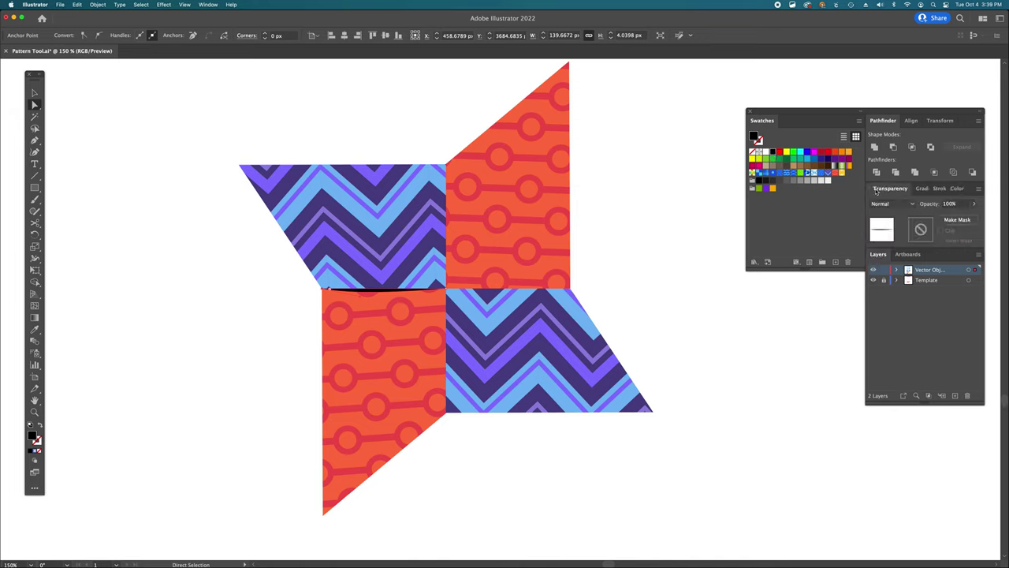
left_click(974, 204)
left_click(949, 217)
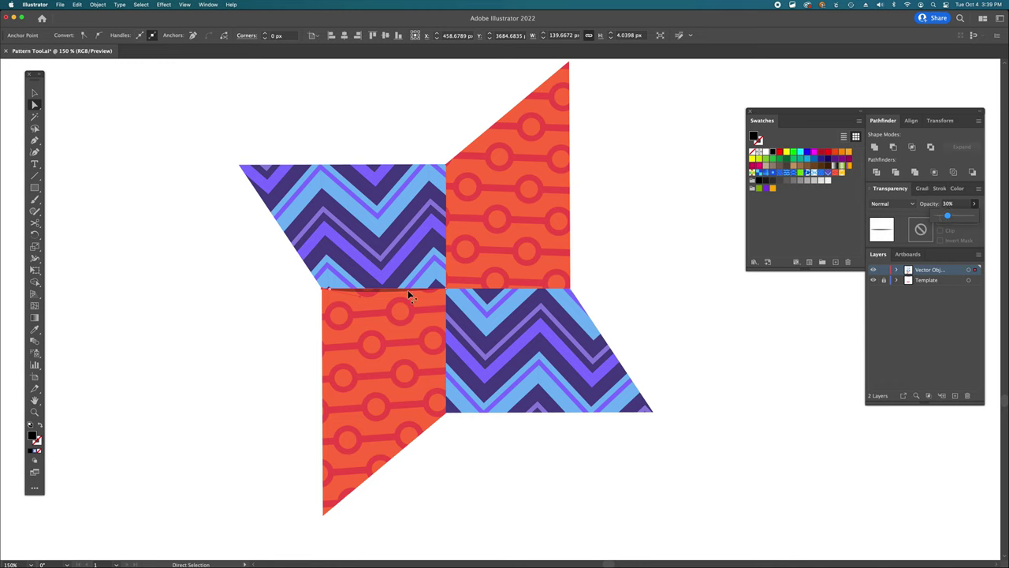
key("a")
left_click(410, 330)
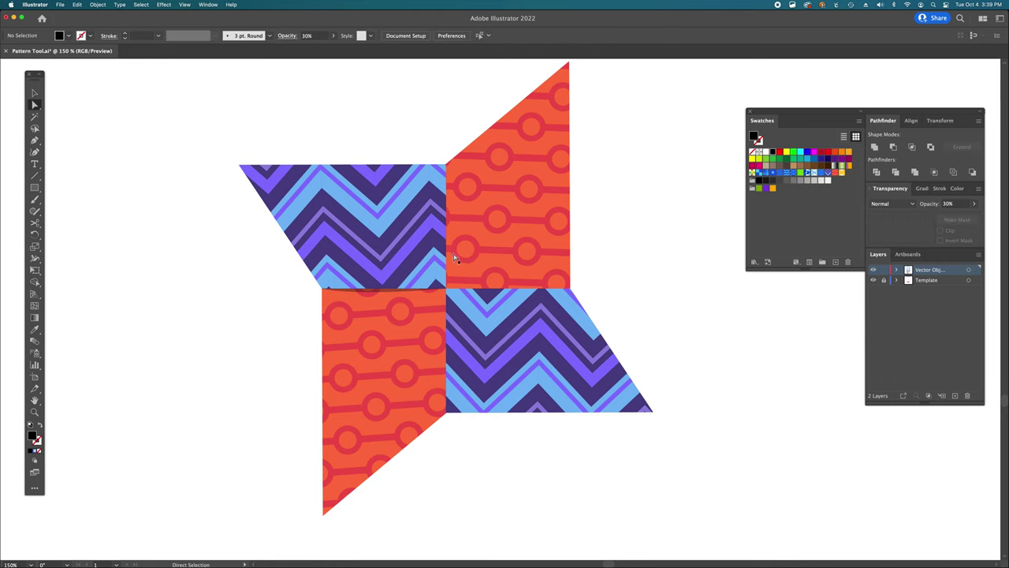
Step: Draw a curved sliver about 140 px long along the vertical seam between the upper pieces and copy the 30% black shadow style to it
key("p")
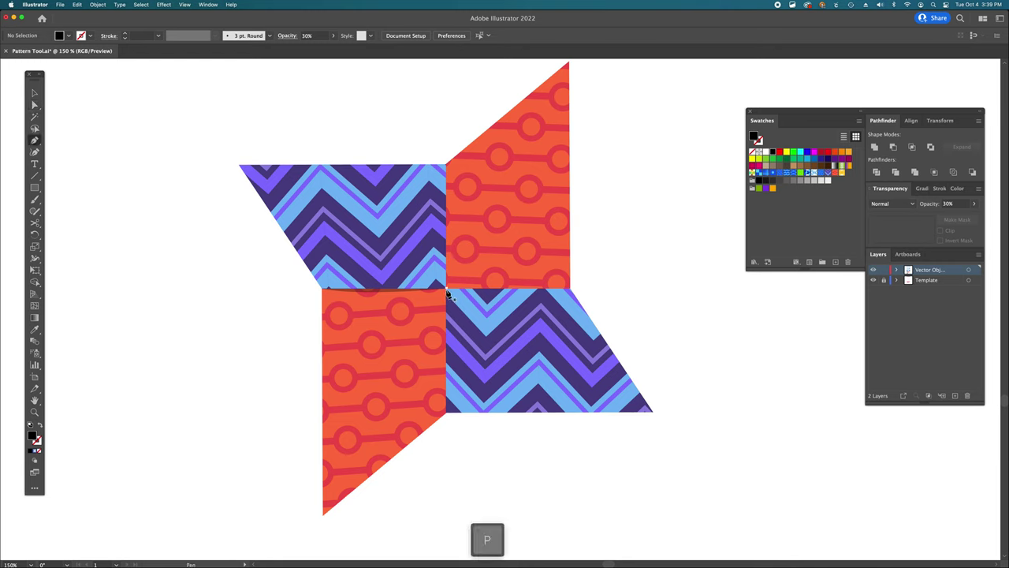
left_click(448, 293)
left_click(447, 171)
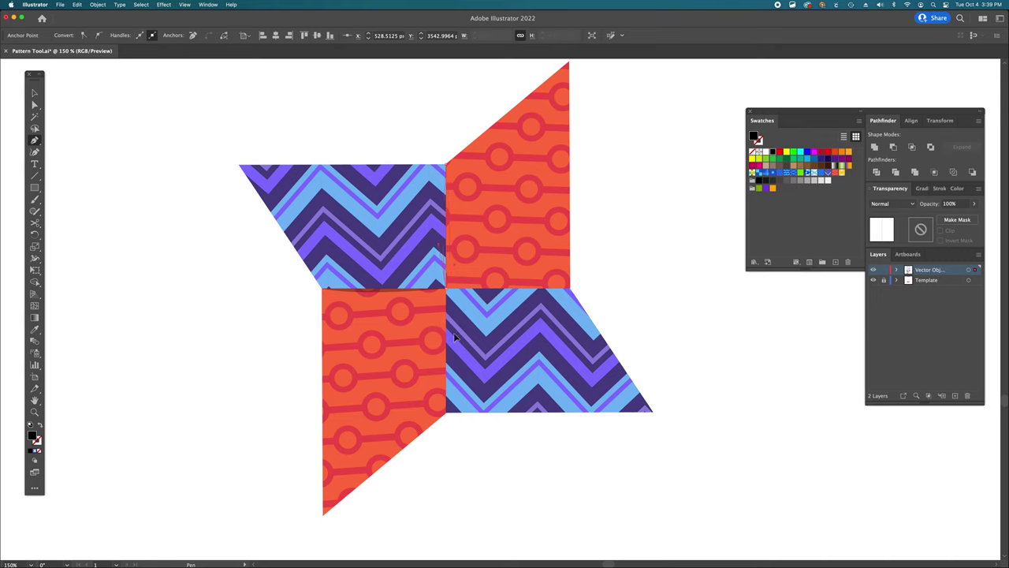
left_click(445, 286)
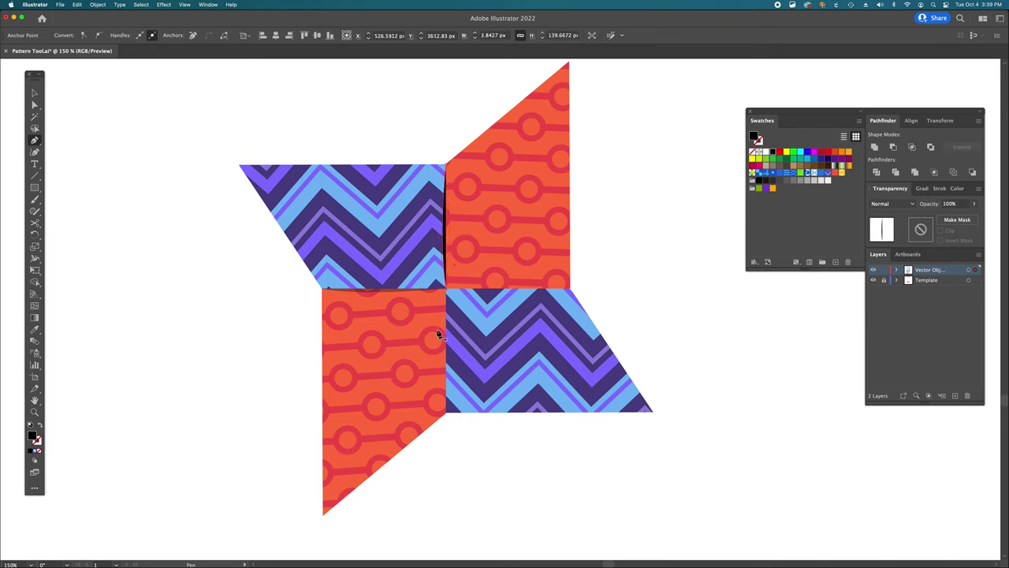
key("i")
key("super+shift+a")
key("a")
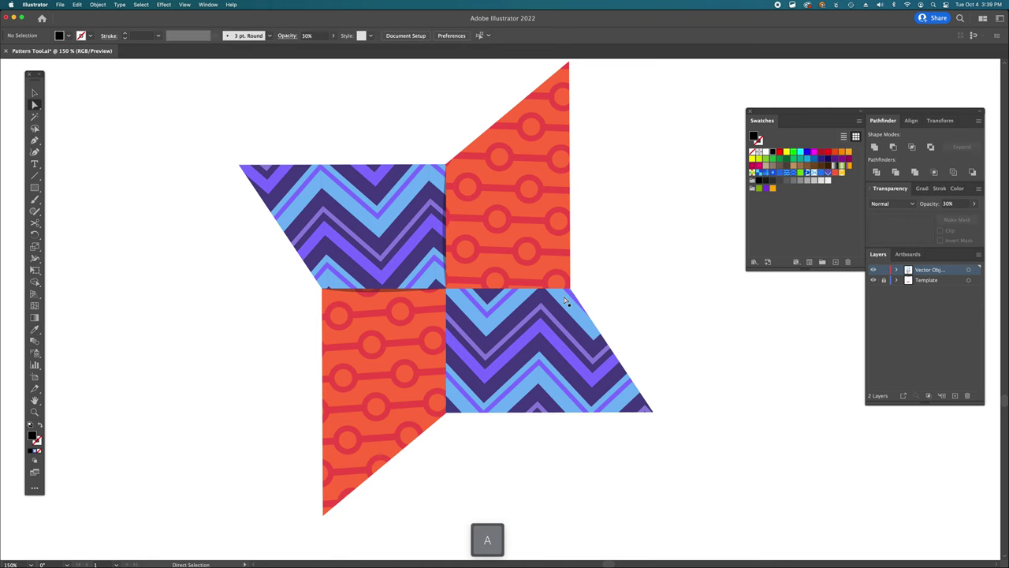
Step: Shift the upper vertical shadow sliver across the seam onto the upper-right orange chain piece
left_click(443, 235)
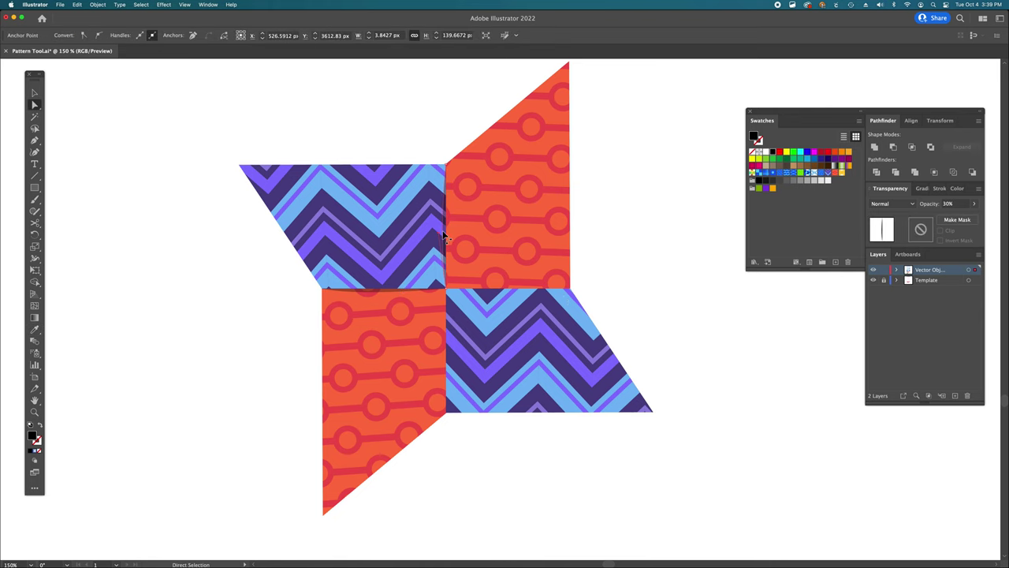
left_click_drag(440, 235, 454, 235)
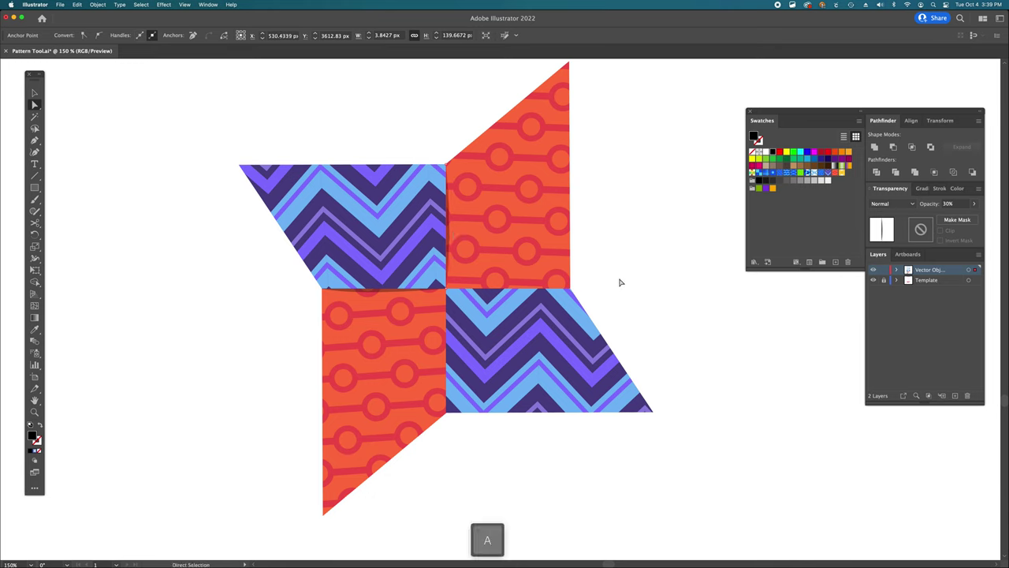
key("super+shift+a")
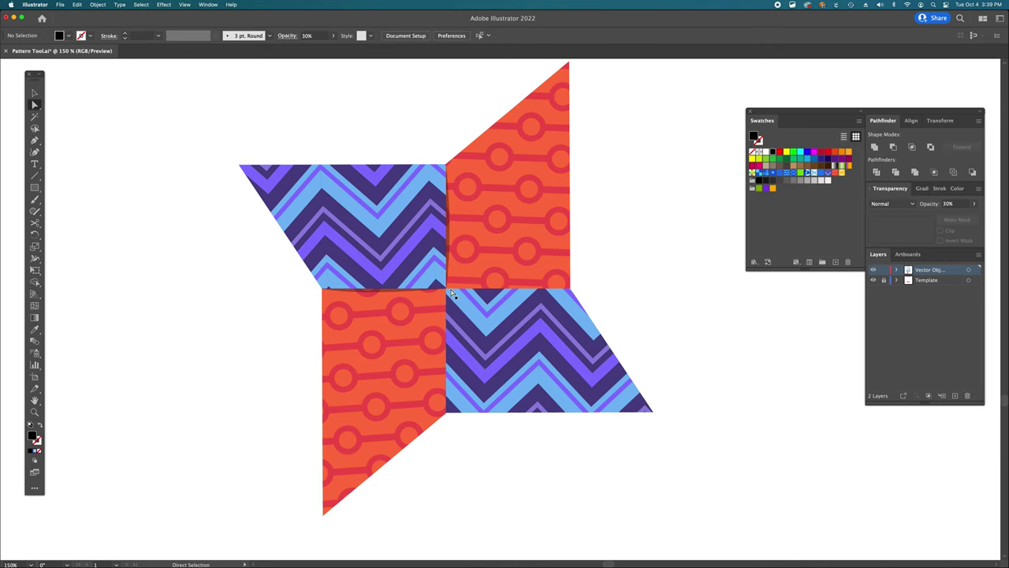
Step: Draw a curved sliver about 140 px long under the upper-right piece, on the lower-right chevron, with the same 30% black shadow style
key("p")
left_click(448, 289)
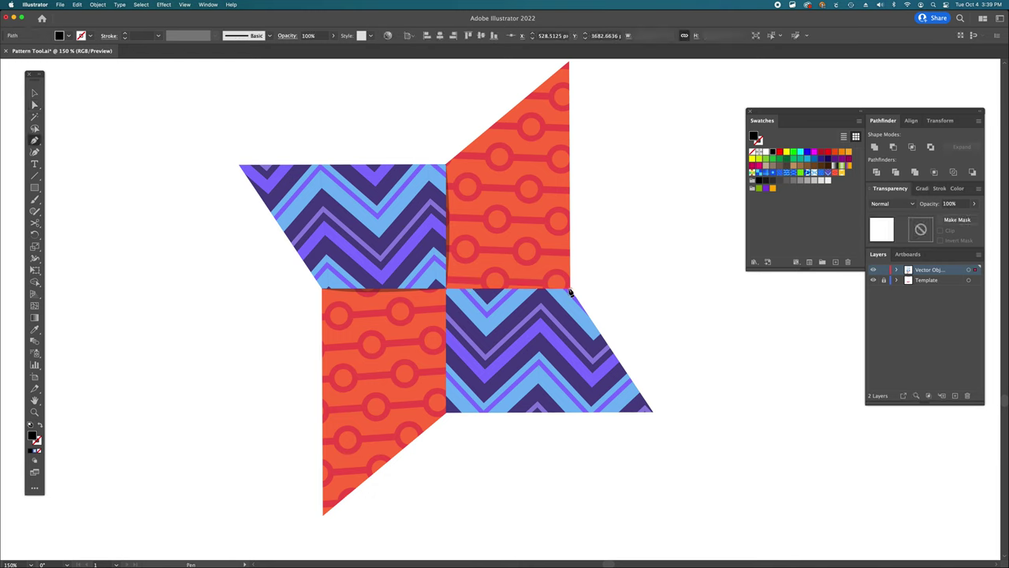
left_click(571, 290)
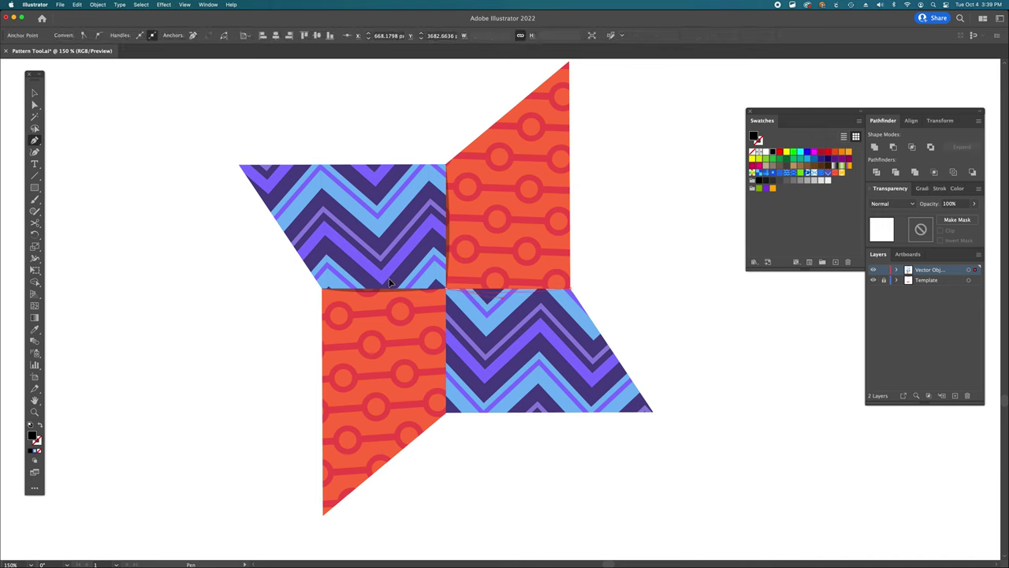
key("i")
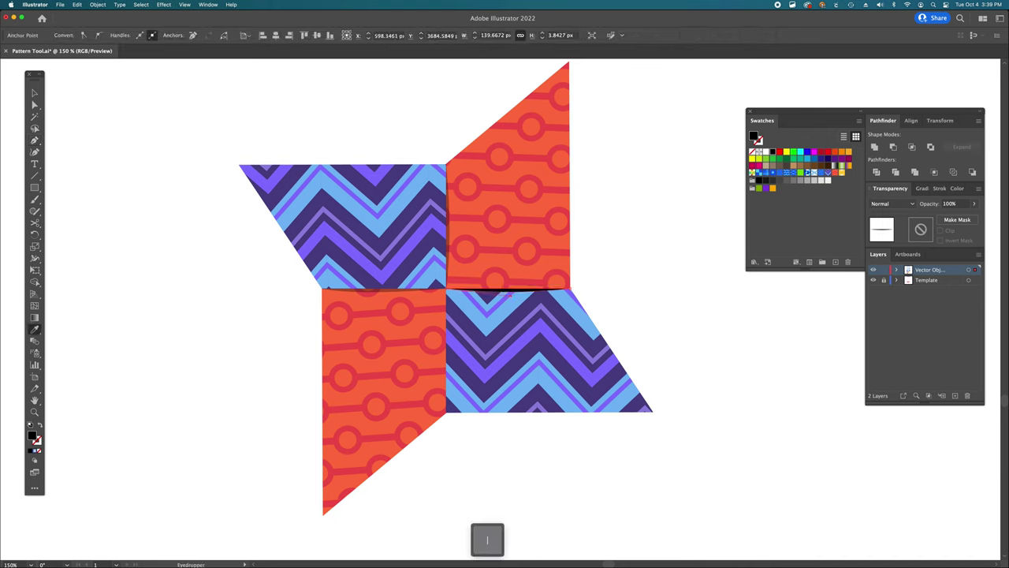
key("a")
key("a")
key("a")
Step: Draw a curved sliver about 140 px long along the vertical seam between the lower pieces and copy the 30% black shadow style to it
key("p")
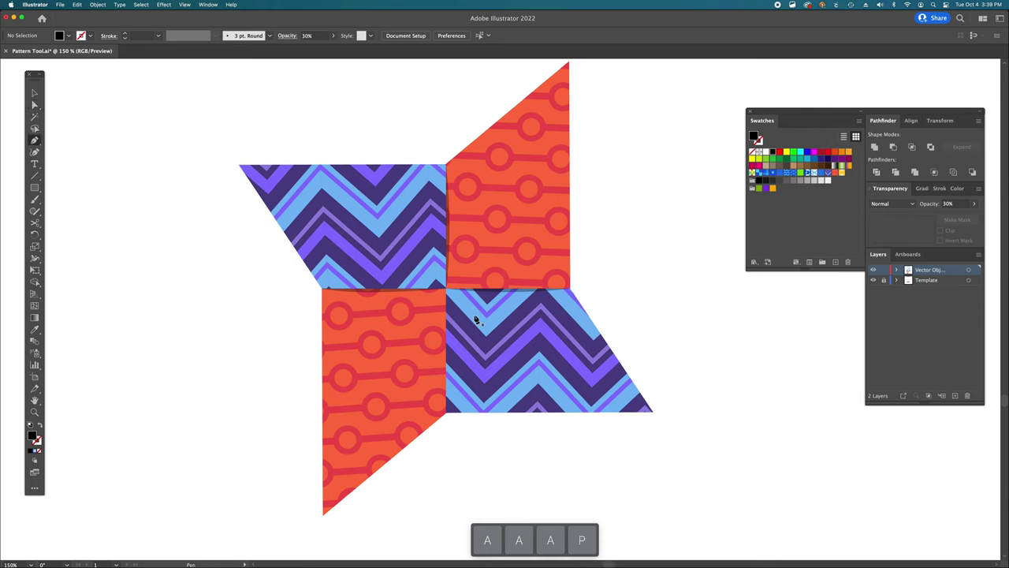
left_click(447, 412)
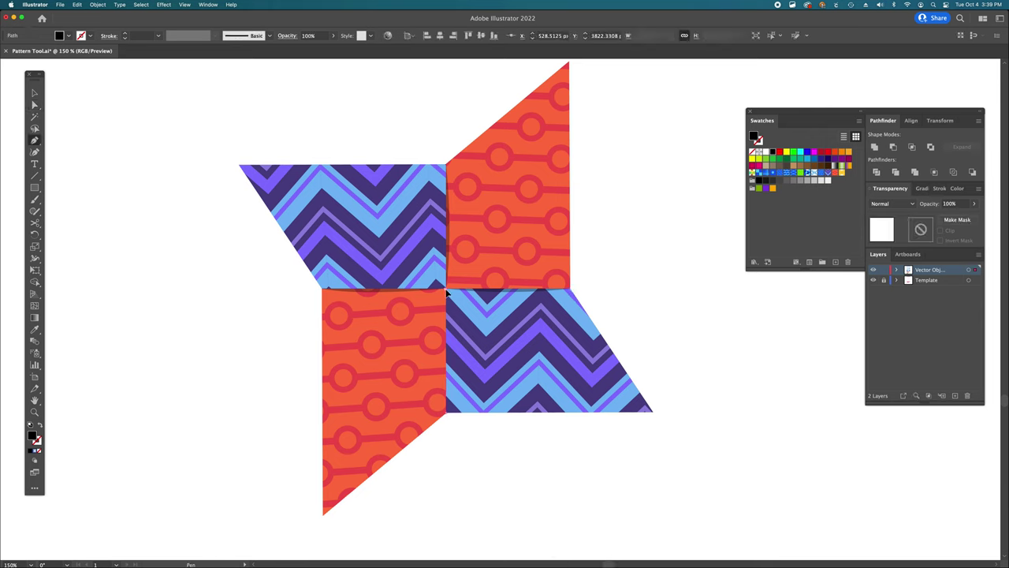
left_click(447, 294)
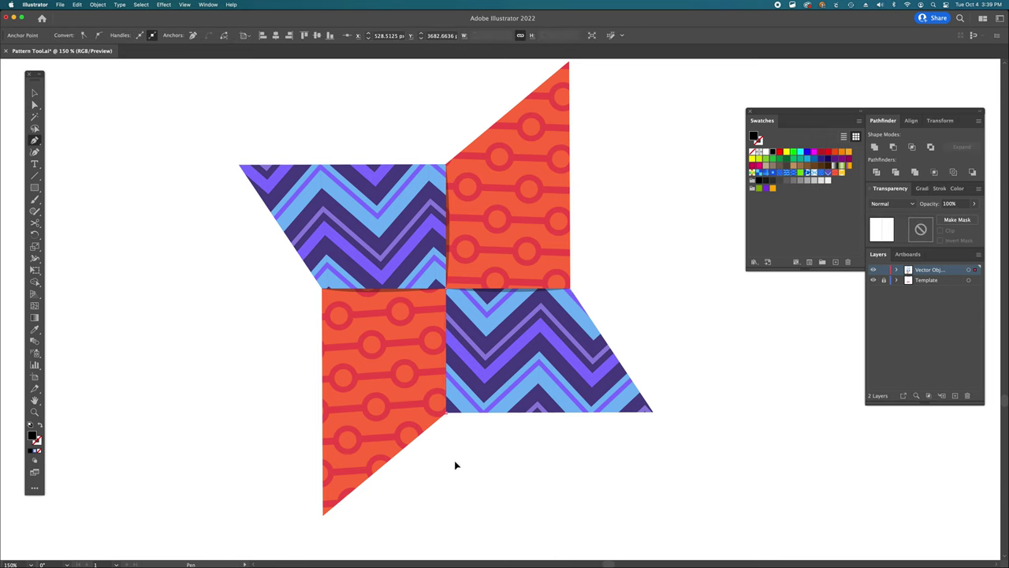
key("i")
left_click(490, 286)
key("a")
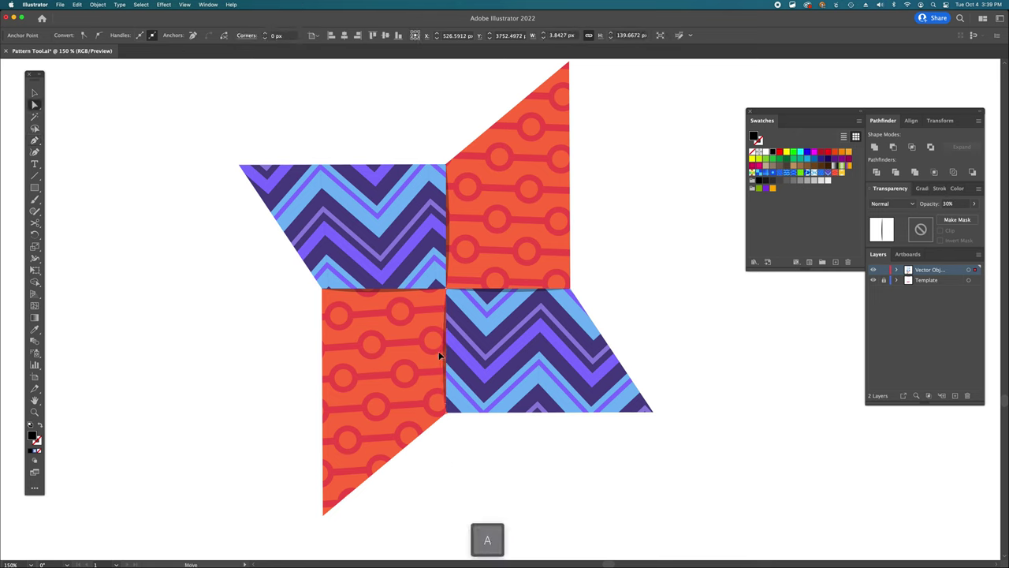
left_click(672, 311)
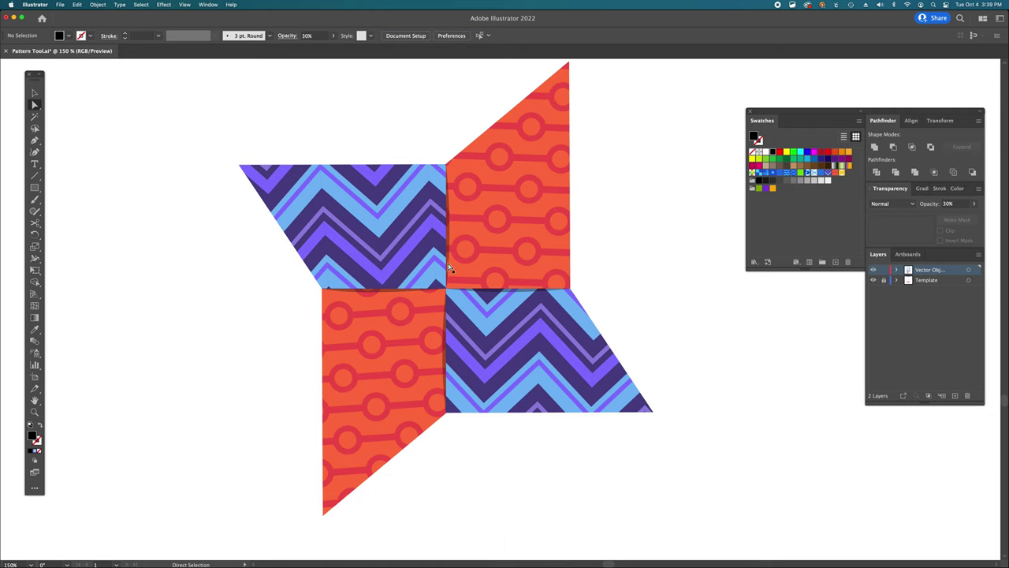
left_click(426, 239)
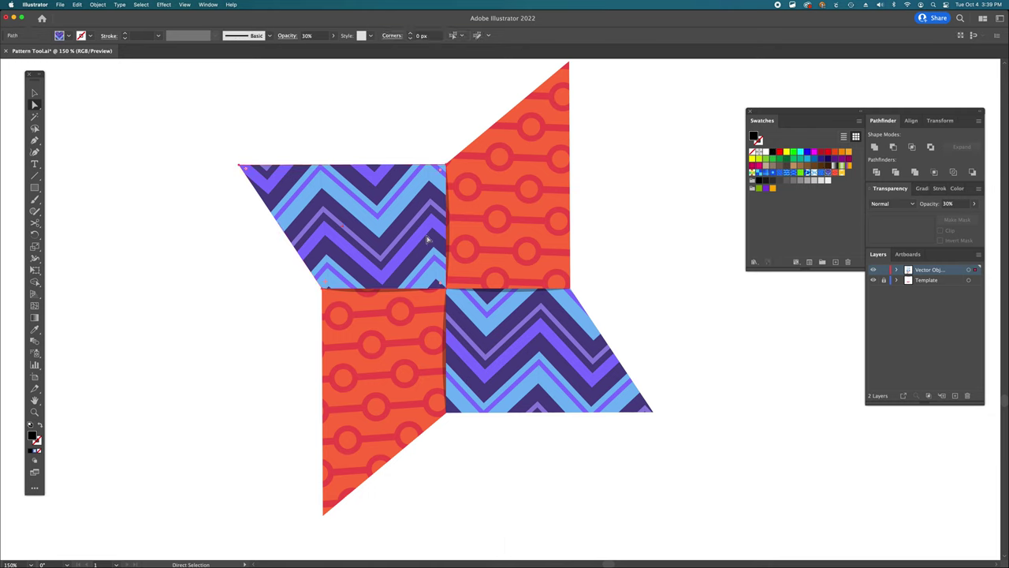
left_click(507, 225)
left_click(516, 355)
left_click(429, 402)
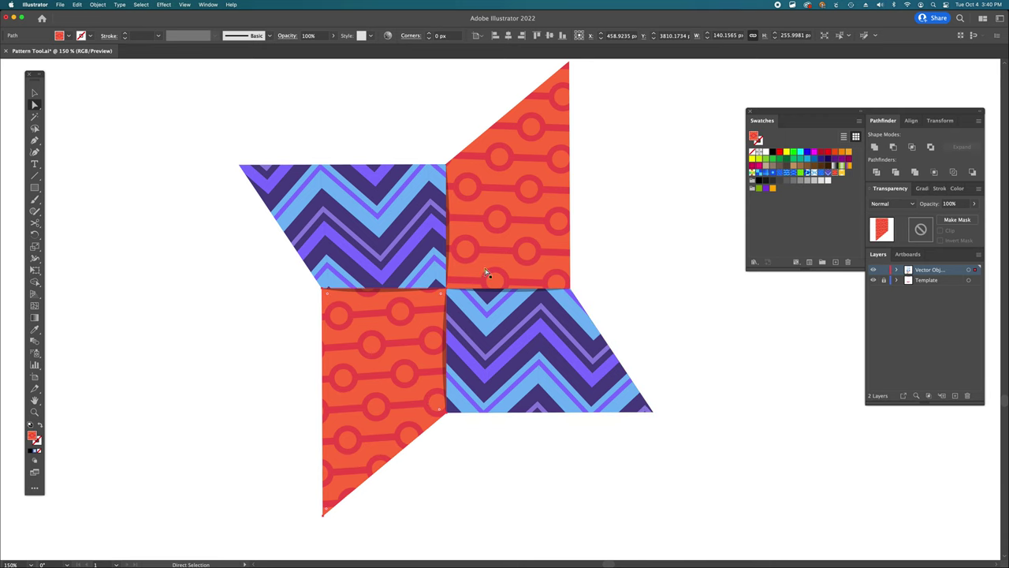
left_click(628, 257)
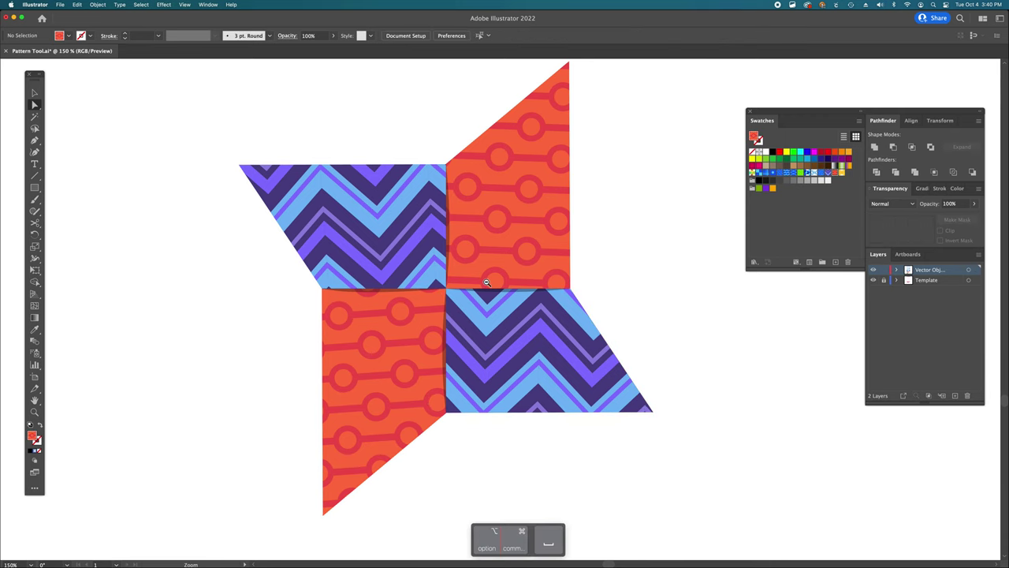
Step: Group the star's four patterned pieces together with their shadow slivers
left_click_drag(576, 339, 557, 338)
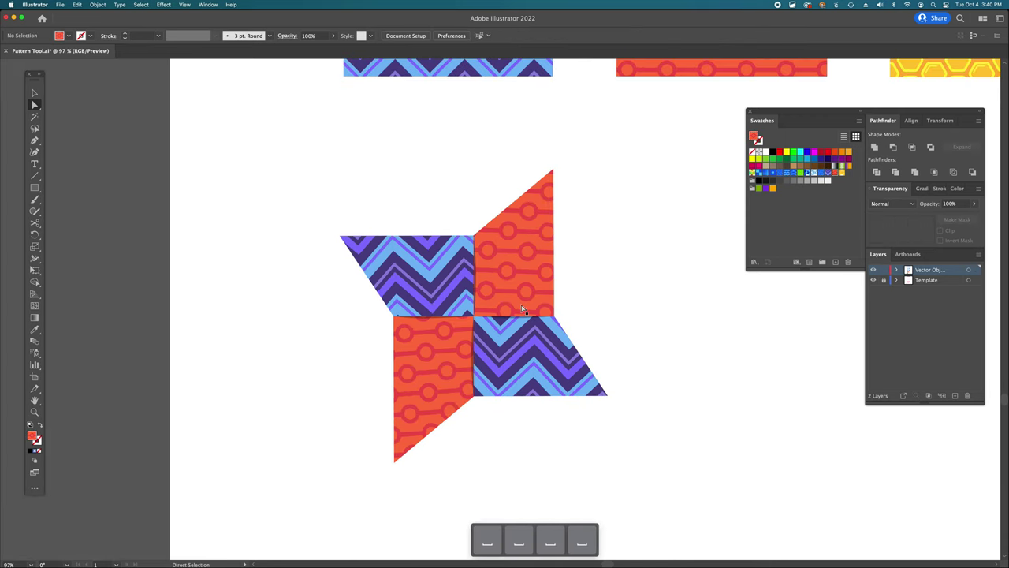
left_click(488, 328, "ctrl+alt")
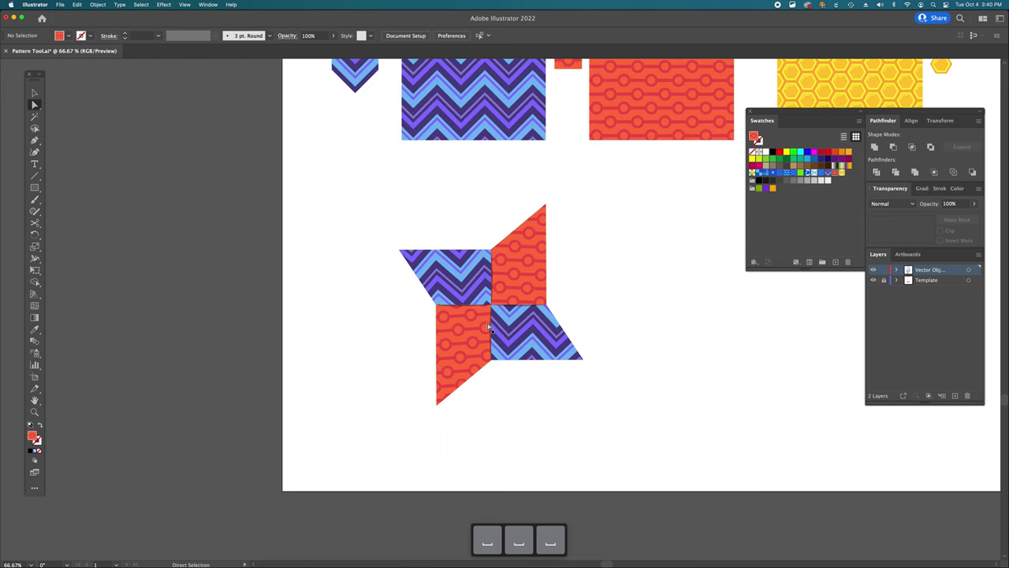
scroll(488, 328, "right", 2)
key("v")
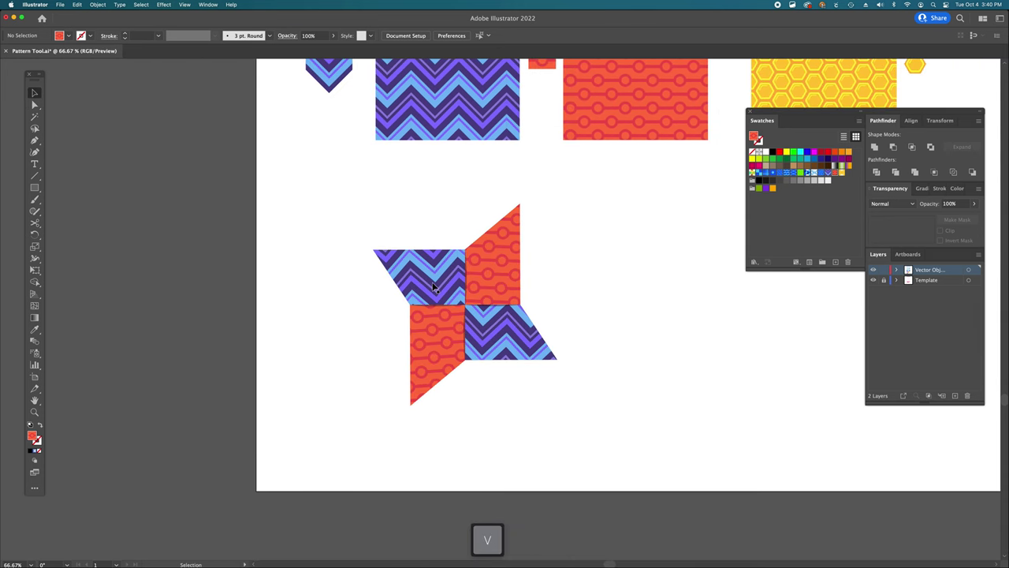
left_click(438, 289)
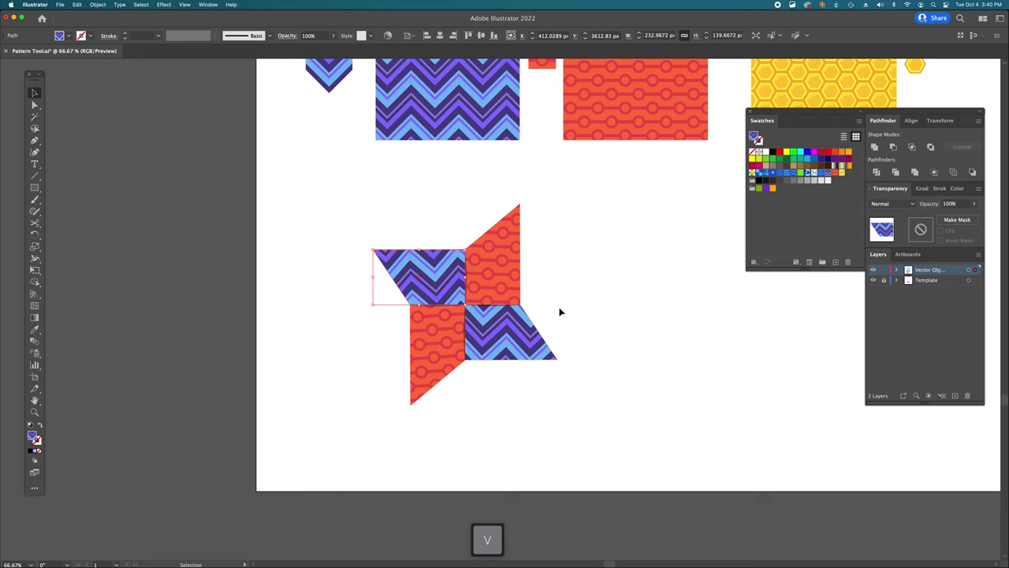
key("ctrl+a")
key("ctrl+g")
left_click(520, 284)
left_click(506, 281)
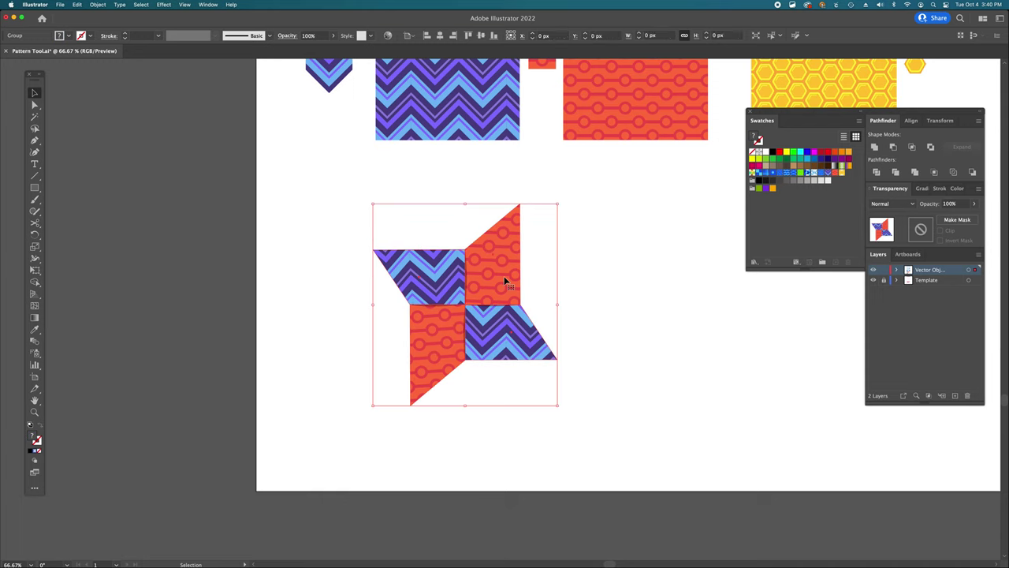
Step: Duplicate the star group in place in front and unite the copy into a single star-shaped silhouette
key("ctrl+c")
key("ctrl+f")
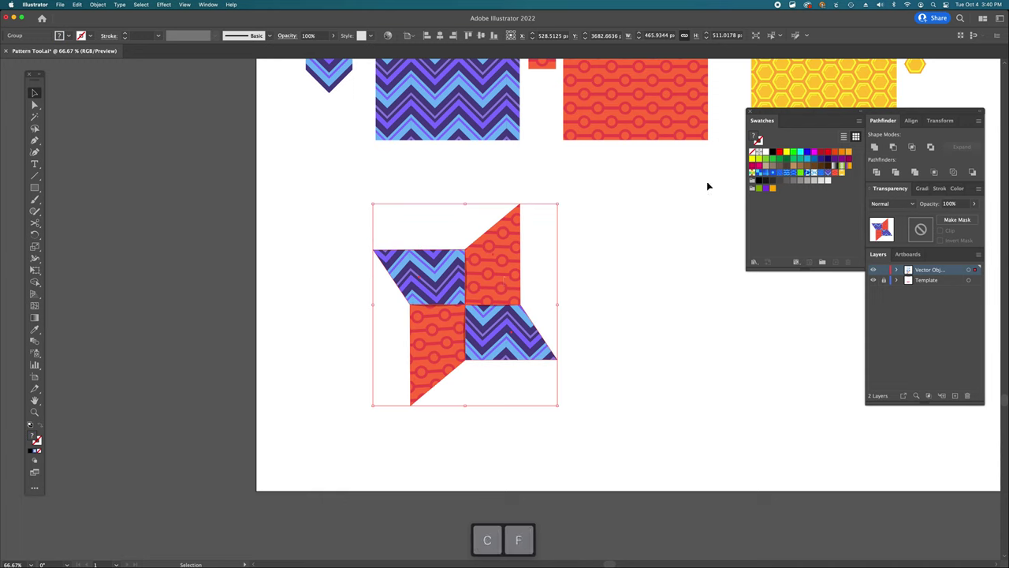
left_click(875, 147)
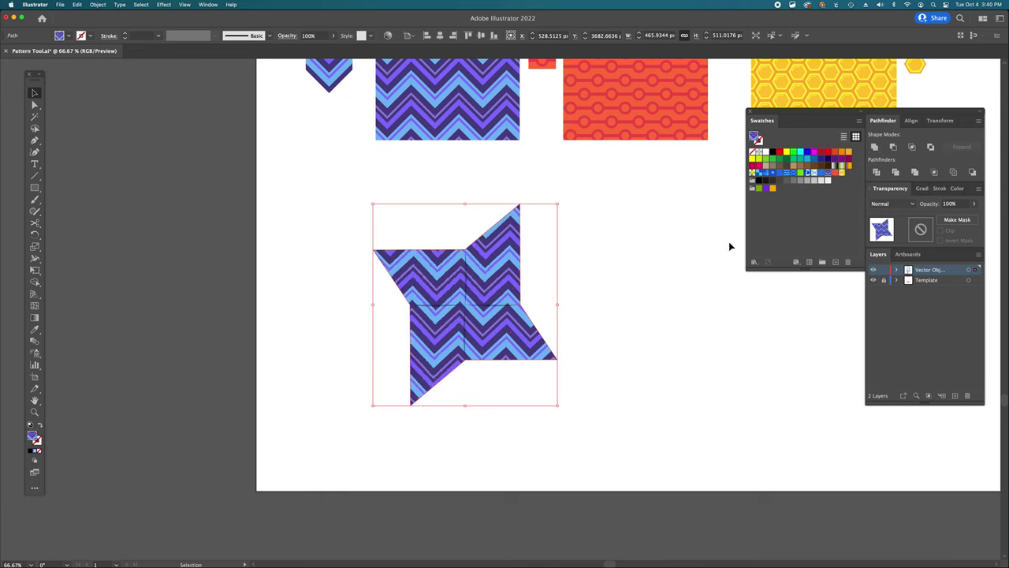
Step: Copy the 30% black shadow style to the star silhouette and pull the silhouette away from the patterned star
key("i")
left_click(483, 302)
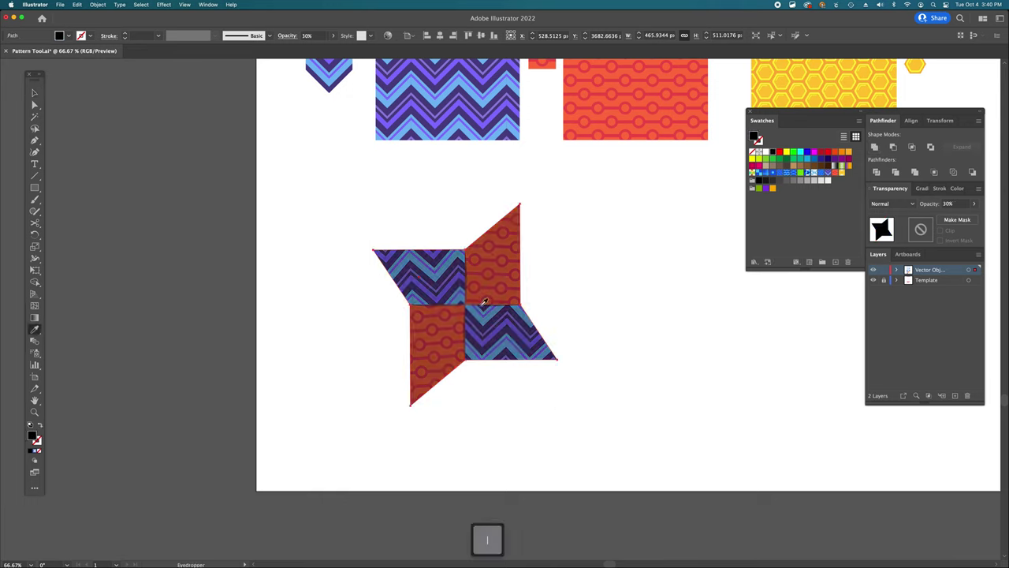
left_click_drag(485, 302, 660, 348)
key("a")
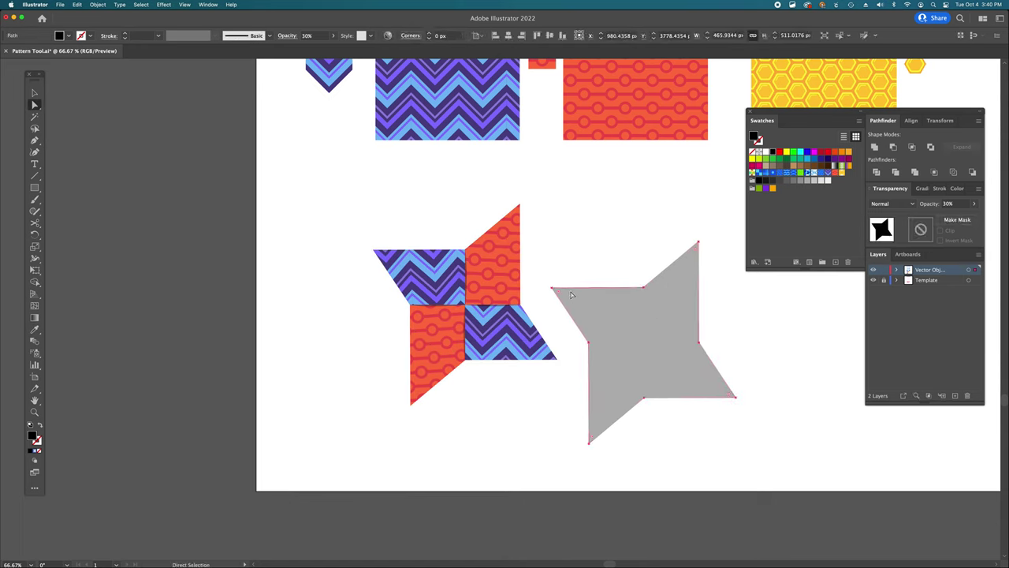
Step: Place the silhouette over the patterned star, offset slightly down and to the right, and send it behind the star
left_click_drag(670, 350, 498, 315)
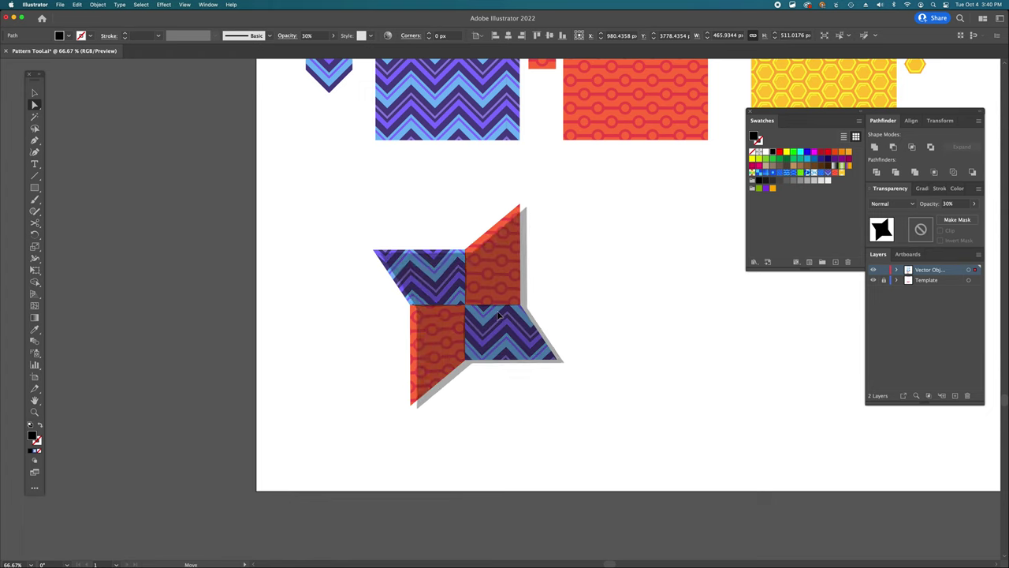
left_click_drag(498, 316, 498, 316)
key("super+shift")
key("super+shift+a")
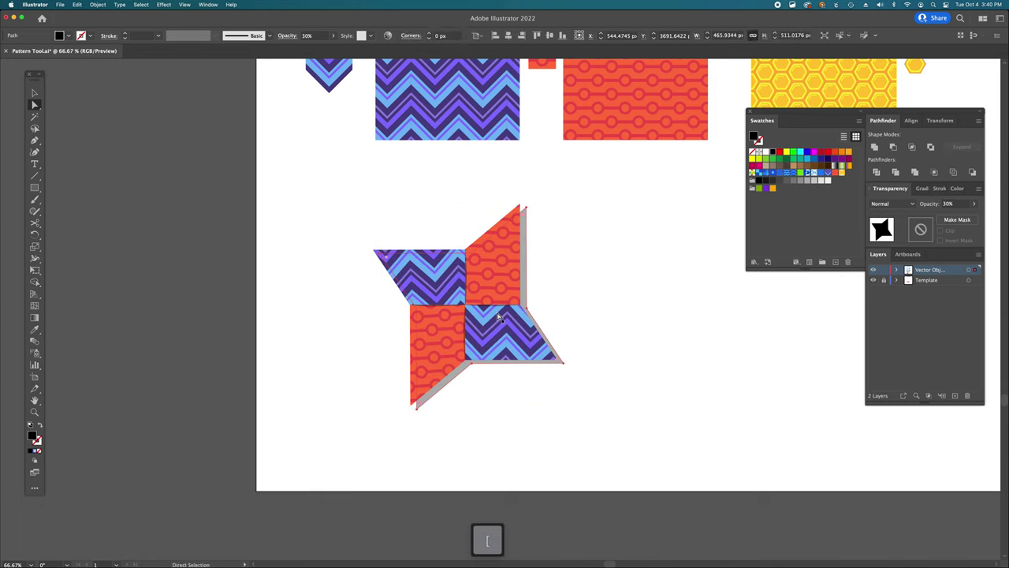
key("v")
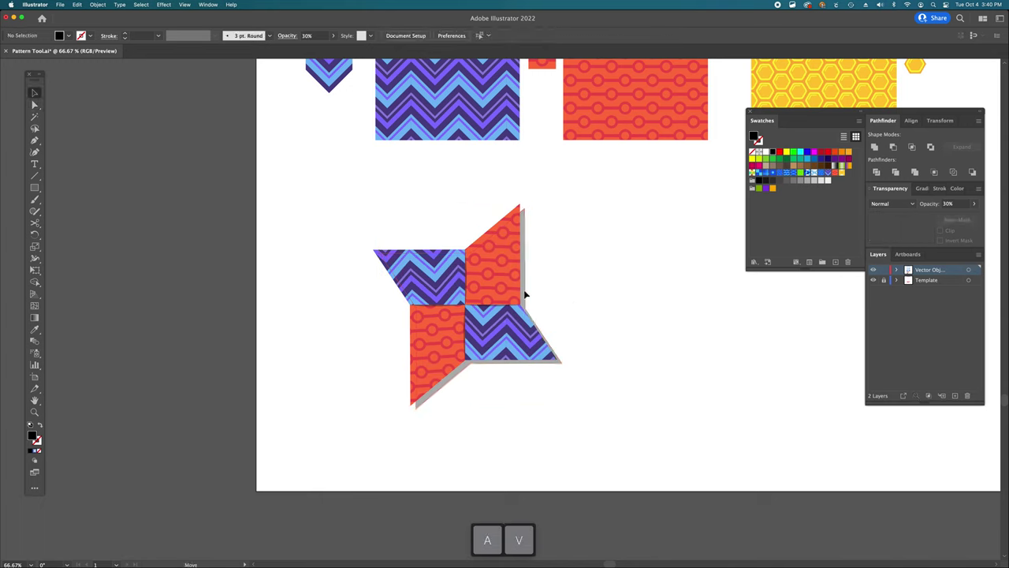
Step: Start a Feather effect on the silhouette shadow behind the star and preview it with a 2 px radius
left_click(526, 294)
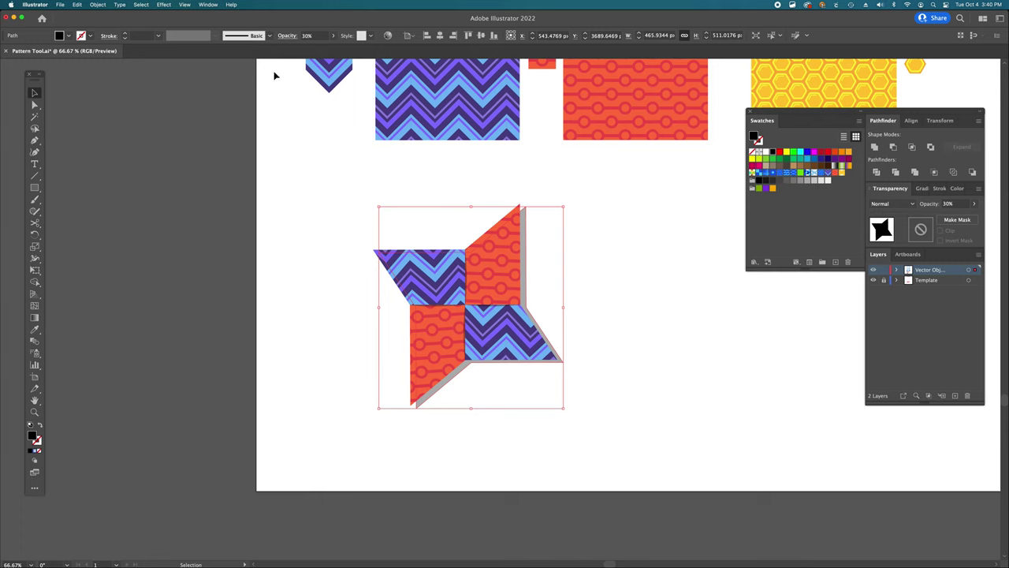
left_click(209, 5)
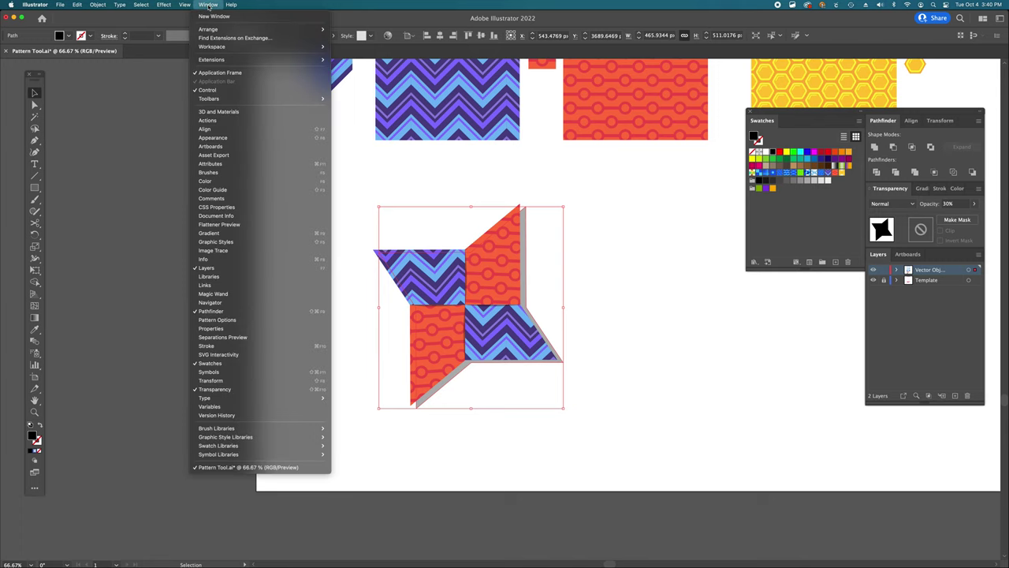
mouse_move(163, 6)
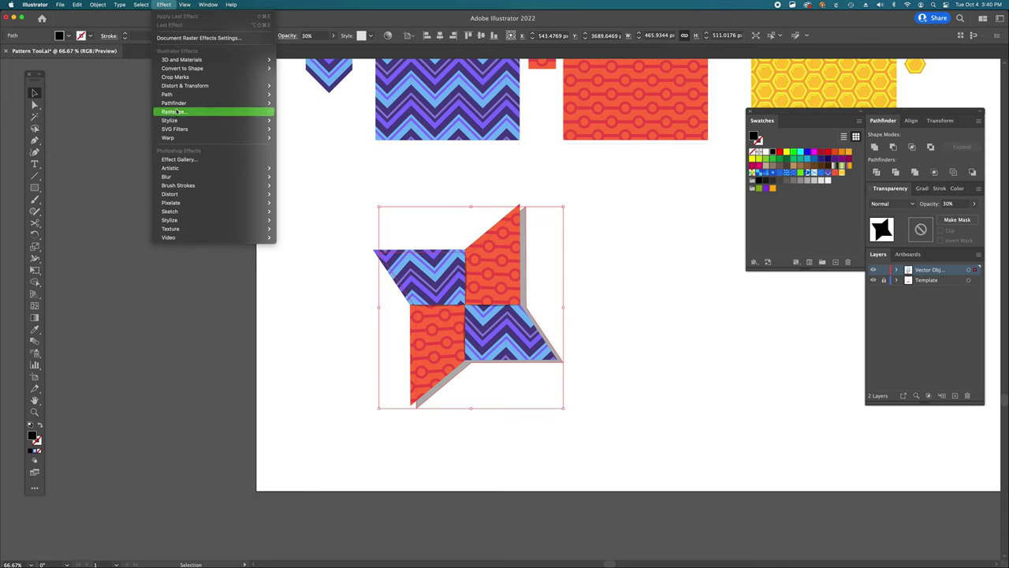
mouse_move(167, 119)
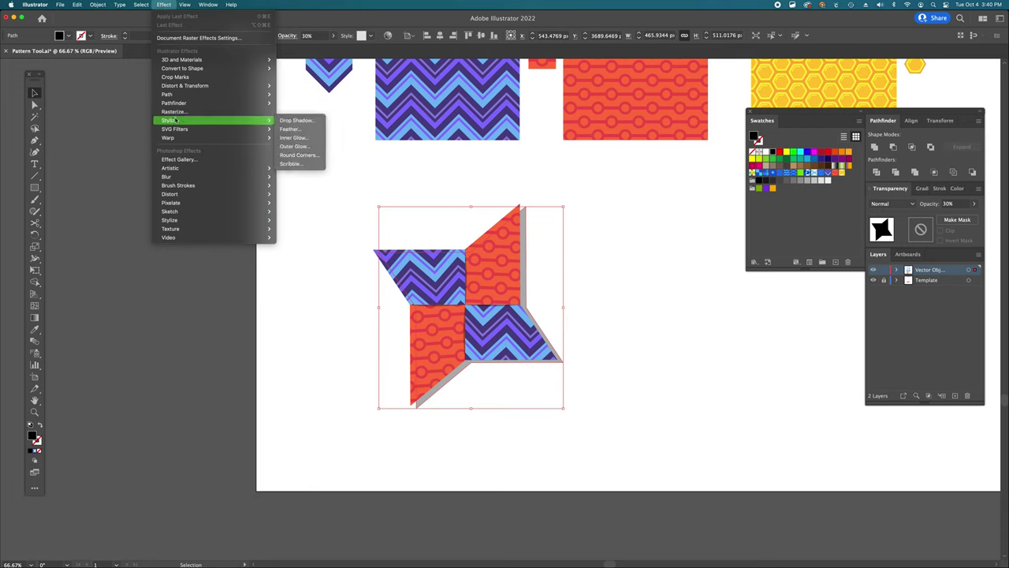
left_click(290, 129)
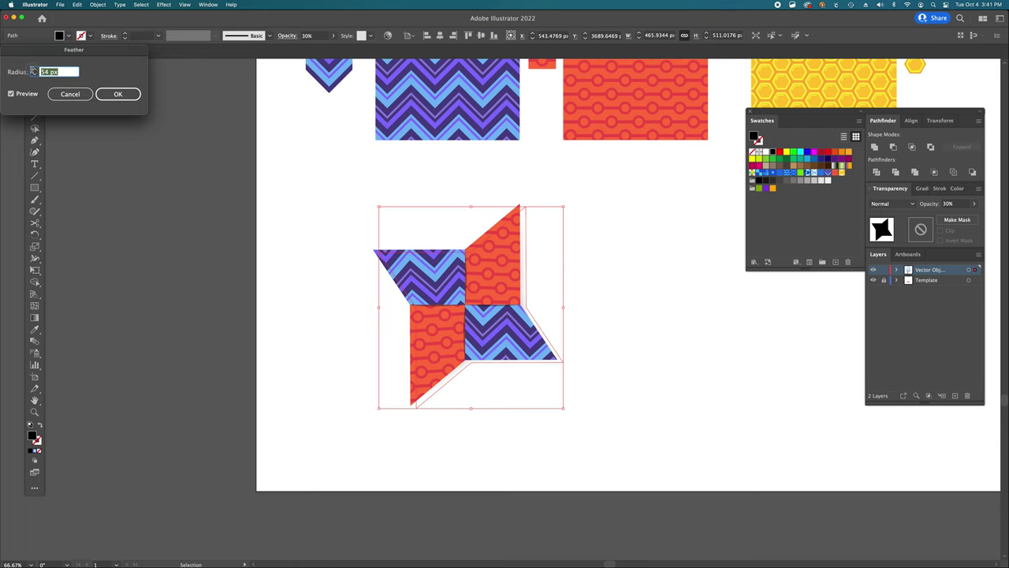
type("2")
left_click(14, 95)
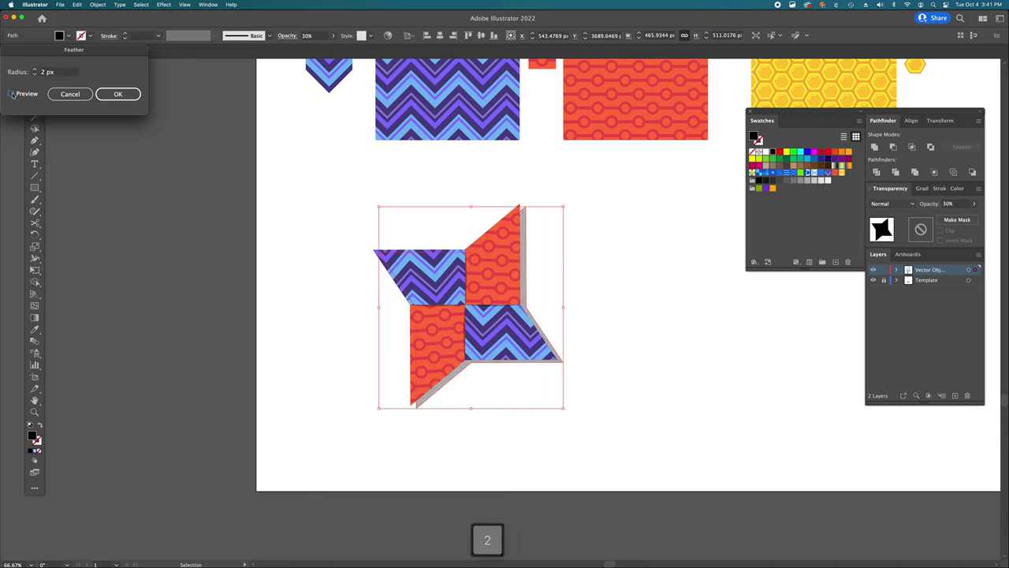
Step: Try a feather radius of 6 px, set it to 8 px, and apply the effect to the silhouette shadow
left_click(62, 74)
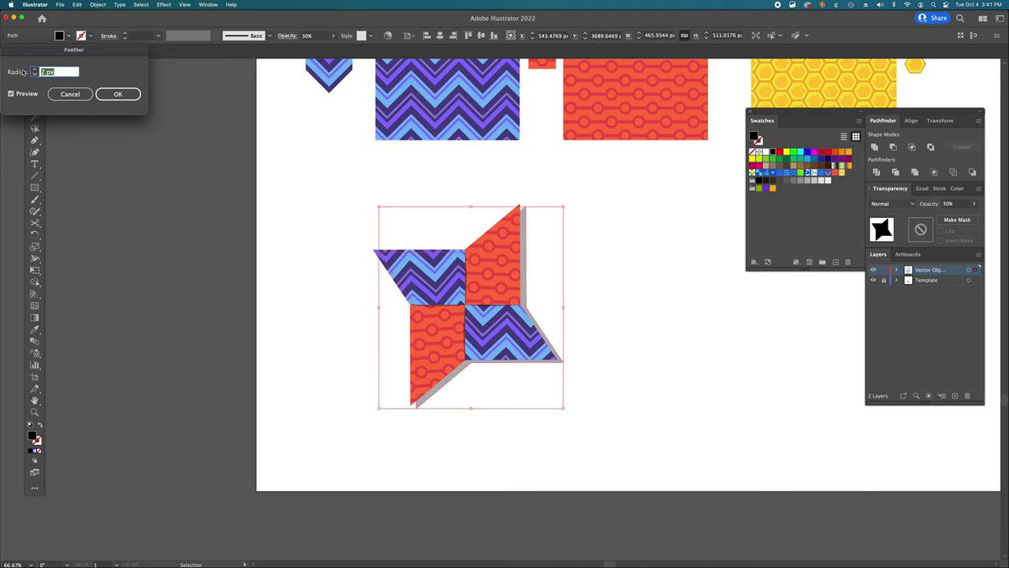
type("6")
left_click(15, 93)
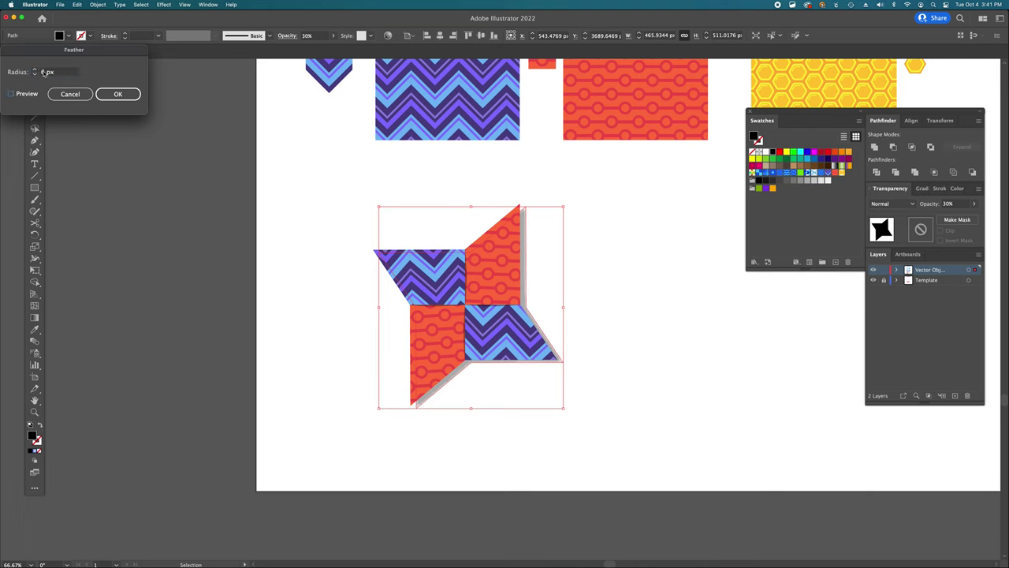
double_click(44, 72)
type("8")
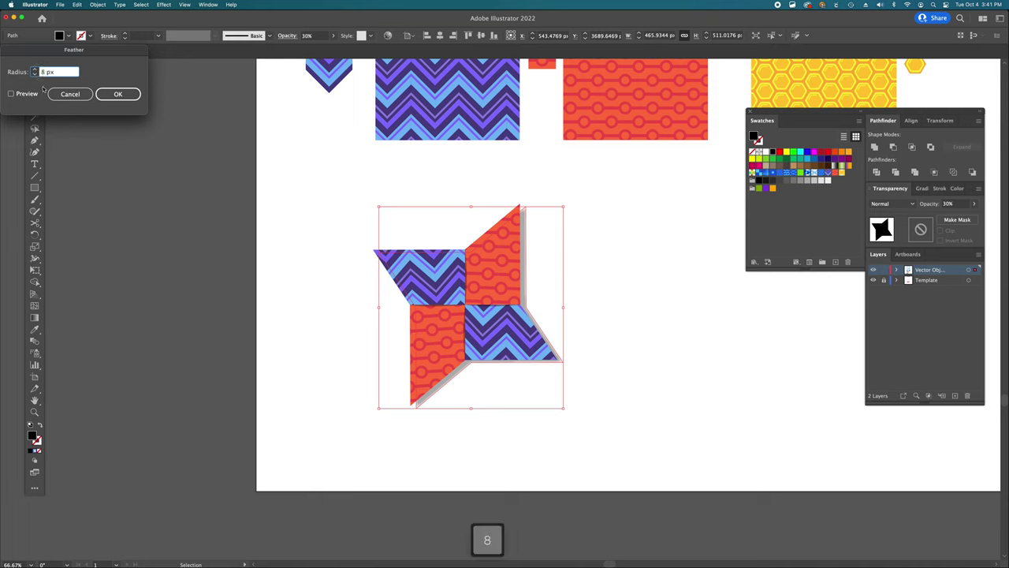
left_click(11, 94)
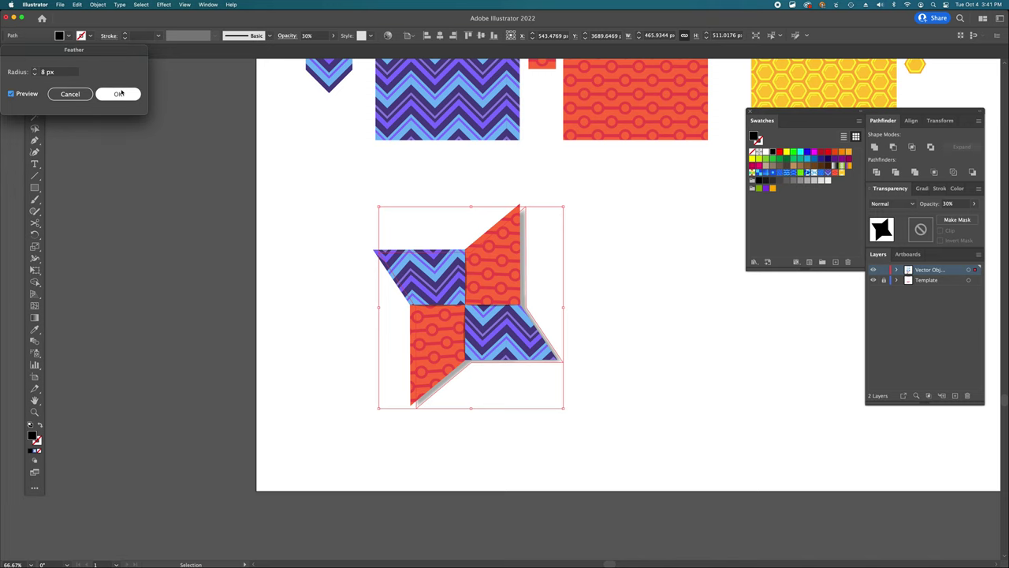
key("Return")
key("super+shift+a")
Step: Shift the feathered shadow slightly closer to the star's edges and rotate it slightly clockwise
key("a")
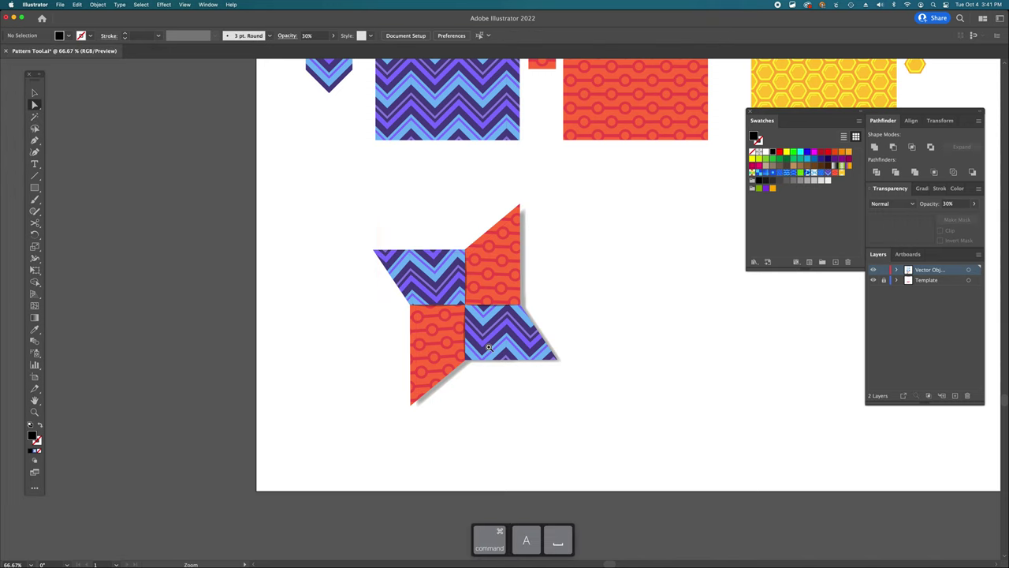
key("super+1")
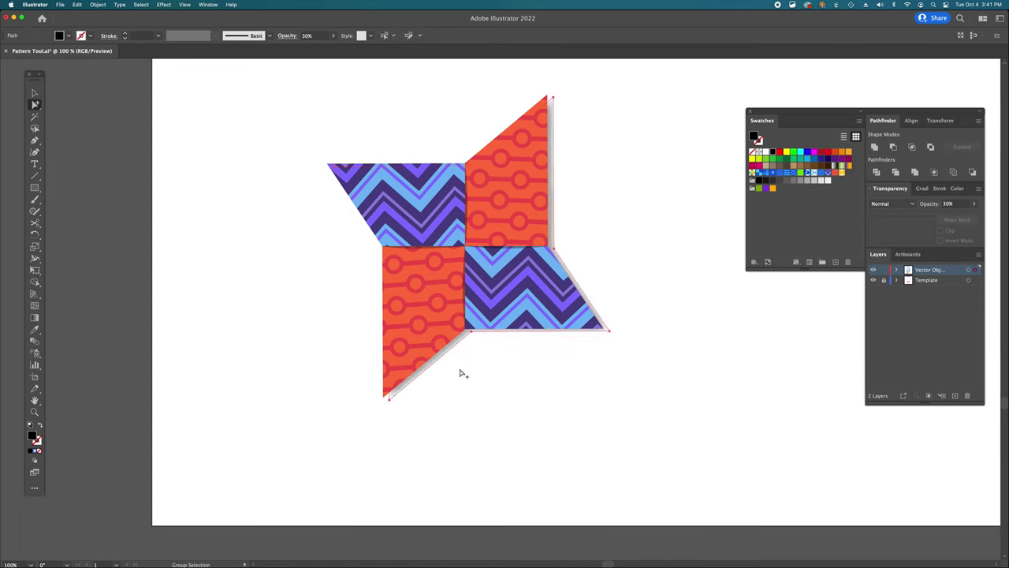
left_click(460, 348)
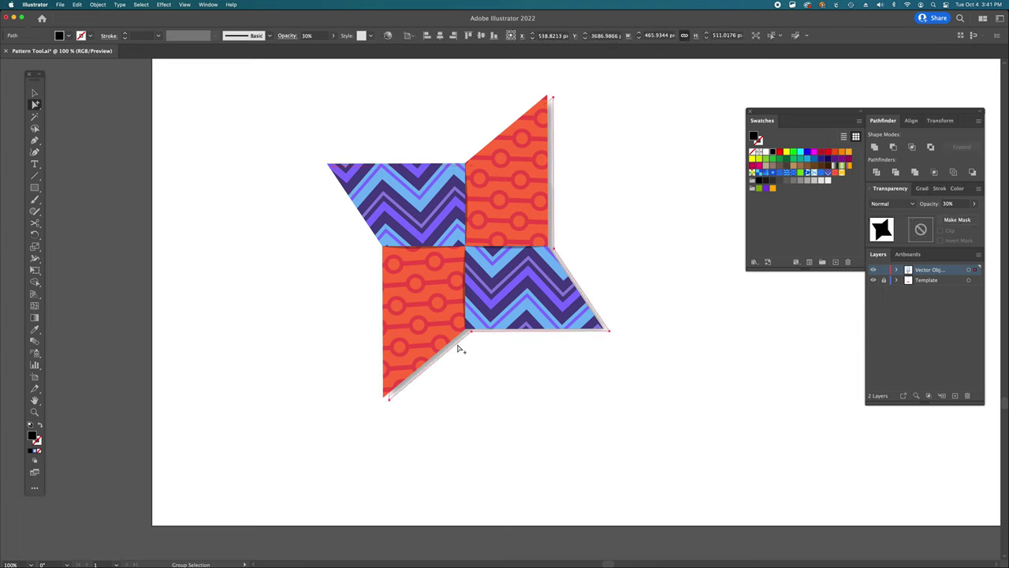
left_click(463, 393)
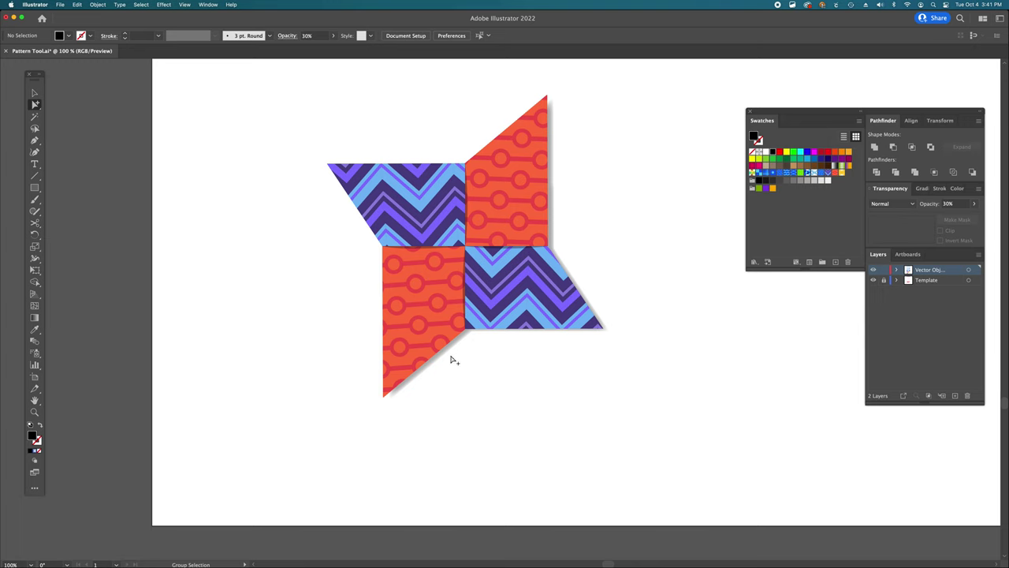
left_click(452, 355)
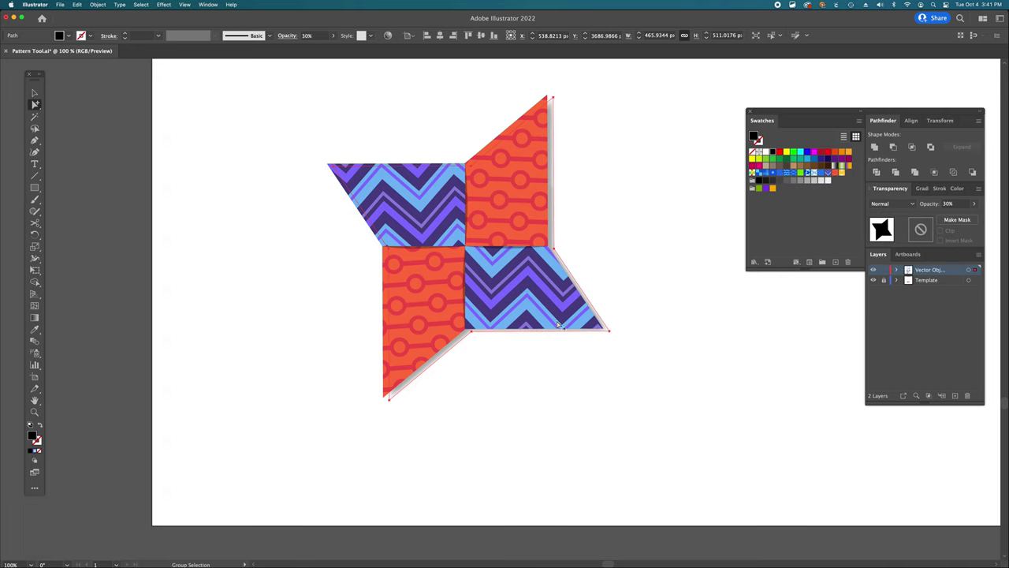
left_click(592, 184)
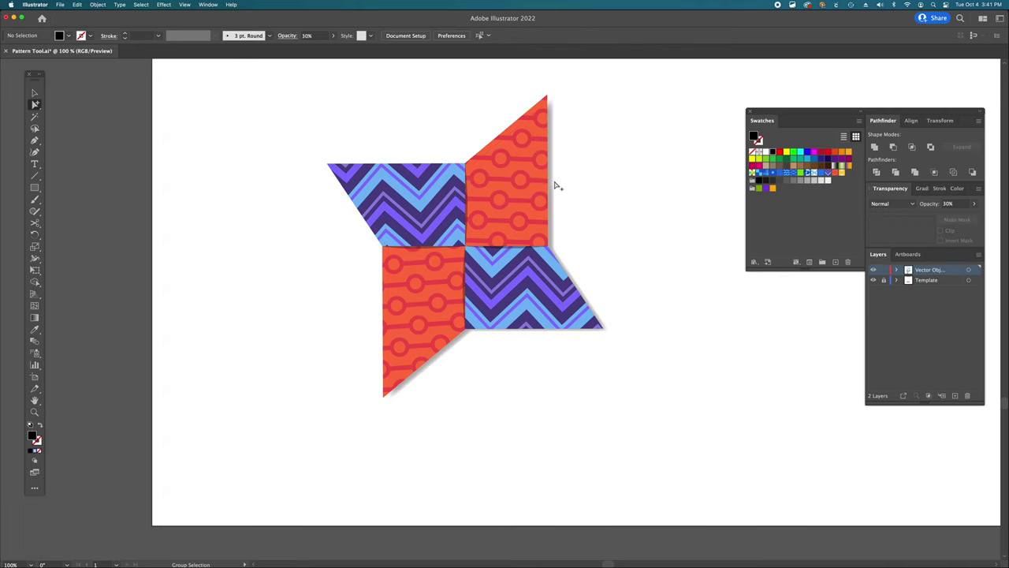
left_click(555, 185)
key("r")
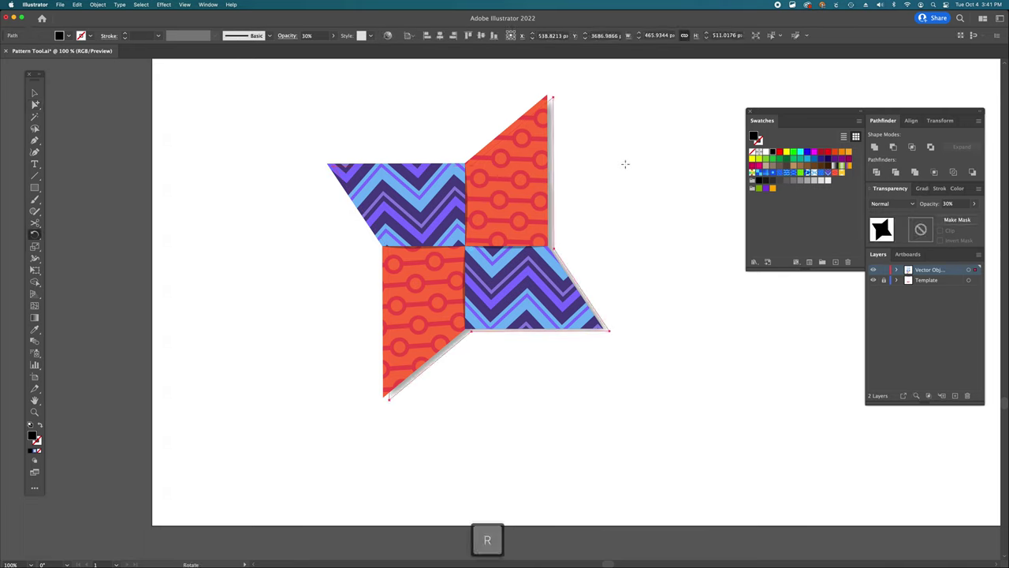
left_click_drag(625, 170, 625, 169)
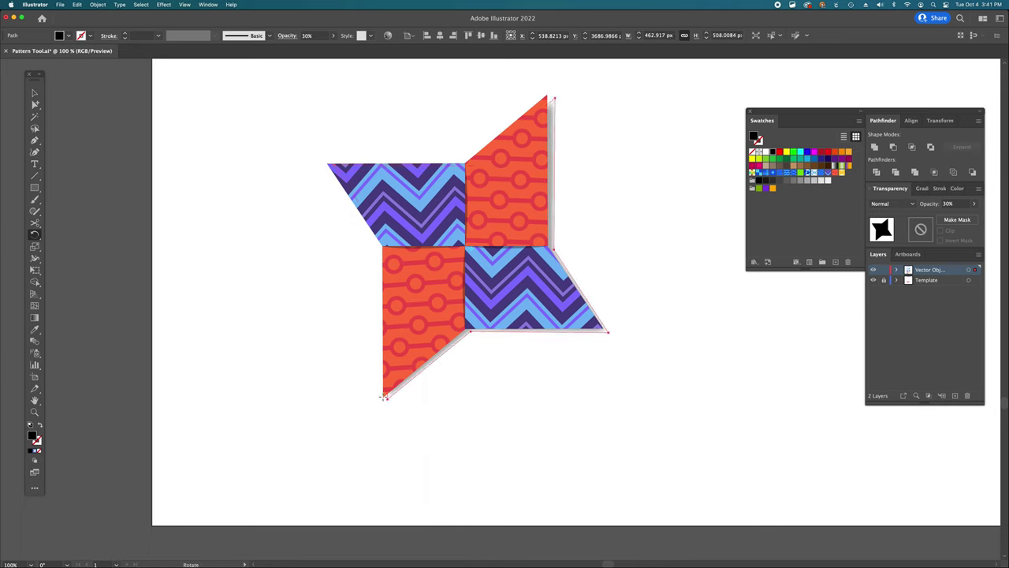
key("super+shift+a")
key("v")
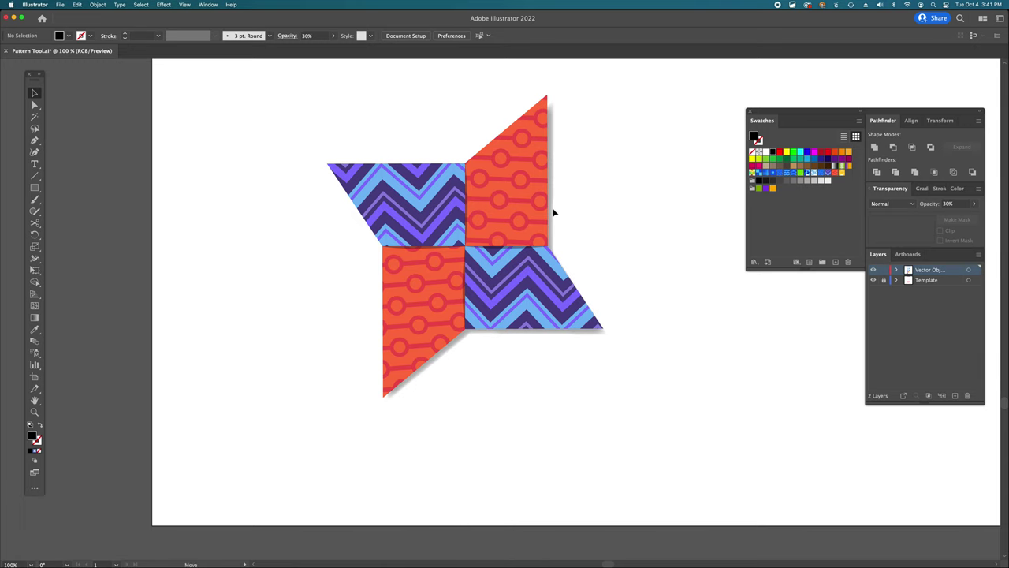
Step: Examine how the feathered shadow and the fold slivers look on the star at different magnifications
key("super+minus")
key("super+minus")
key("super+minus")
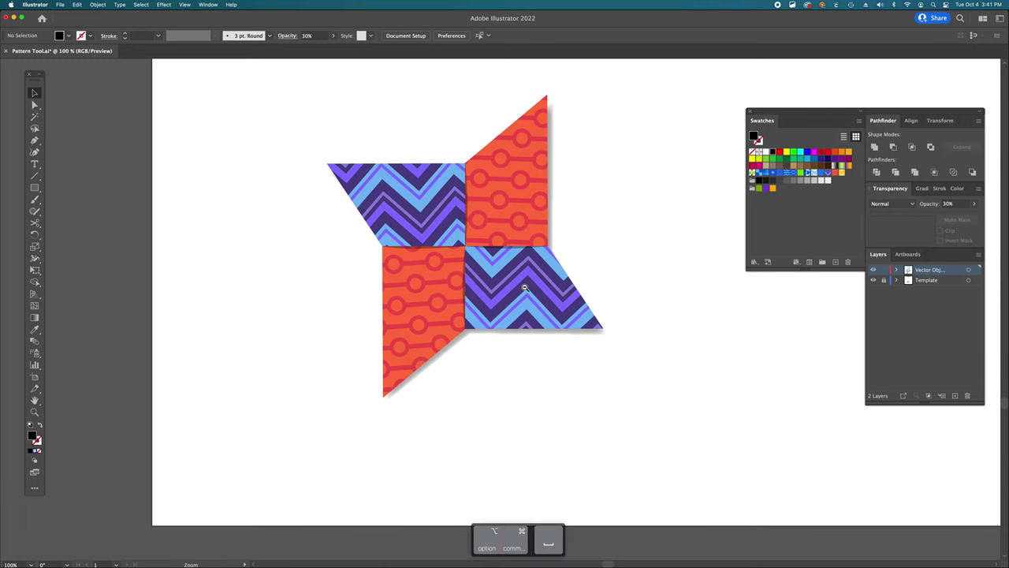
key("super+equal")
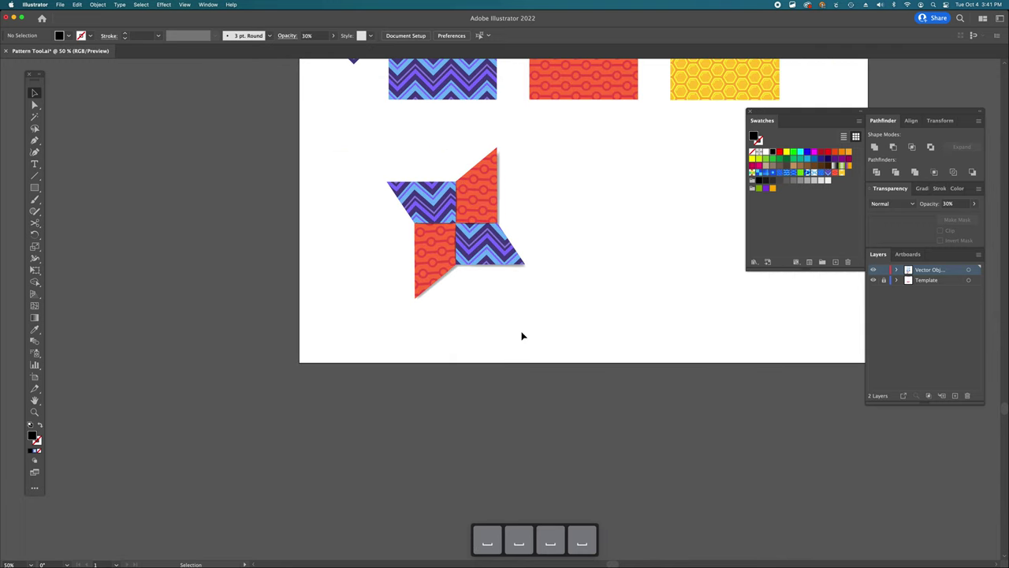
scroll(494, 273, "up", 2)
scroll(495, 277, "left", 4)
scroll(495, 277, "up", 1)
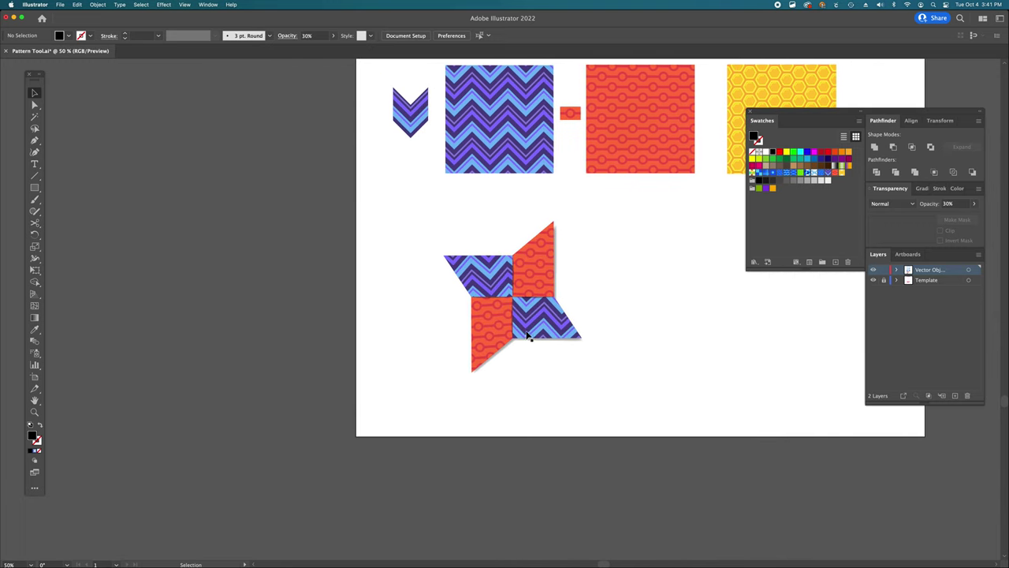
key("super+equal")
key("super+equal")
key("a")
left_click(444, 322)
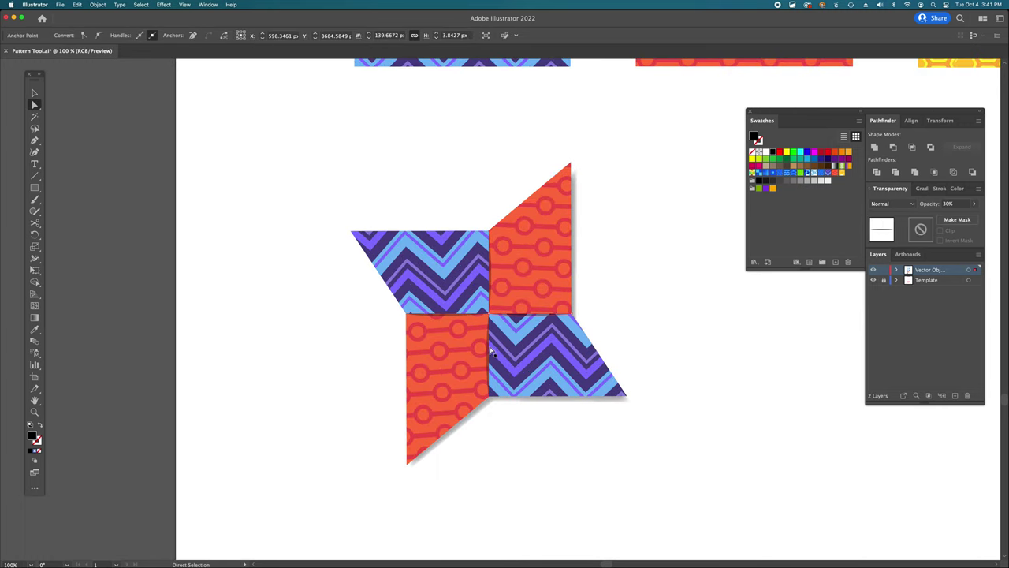
left_click_drag(476, 410, 483, 416)
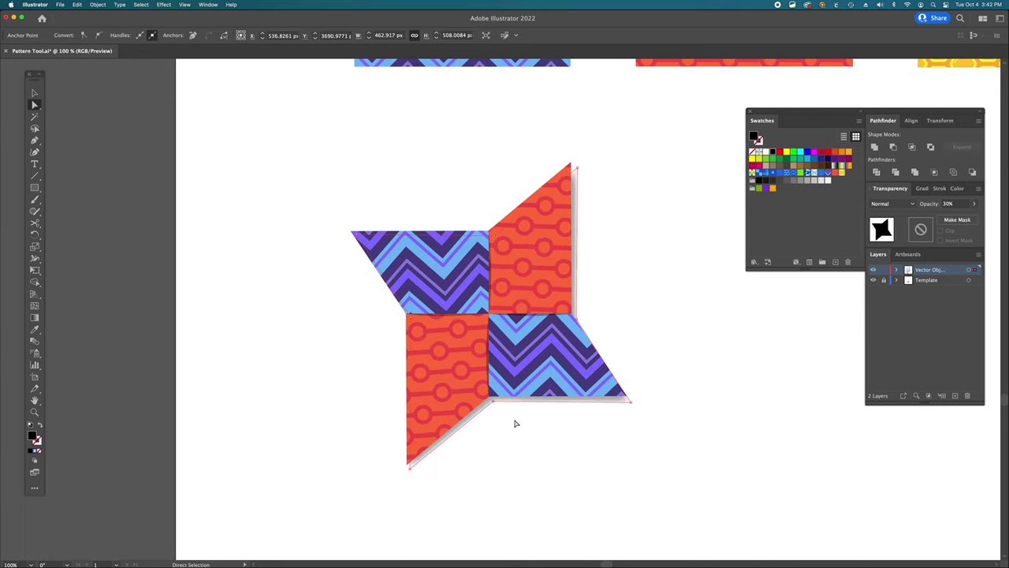
left_click(584, 446)
Step: Group the whole patterned star together with its feathered silhouette shadow
key("v")
left_click_drag(411, 229, 312, 145)
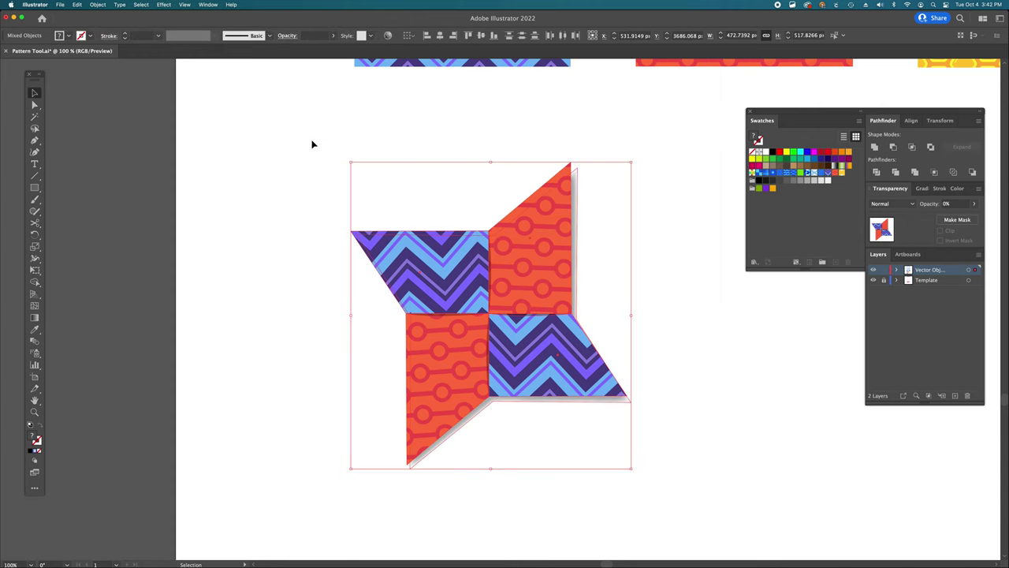
left_click(312, 144)
key("super+z")
left_click(593, 447)
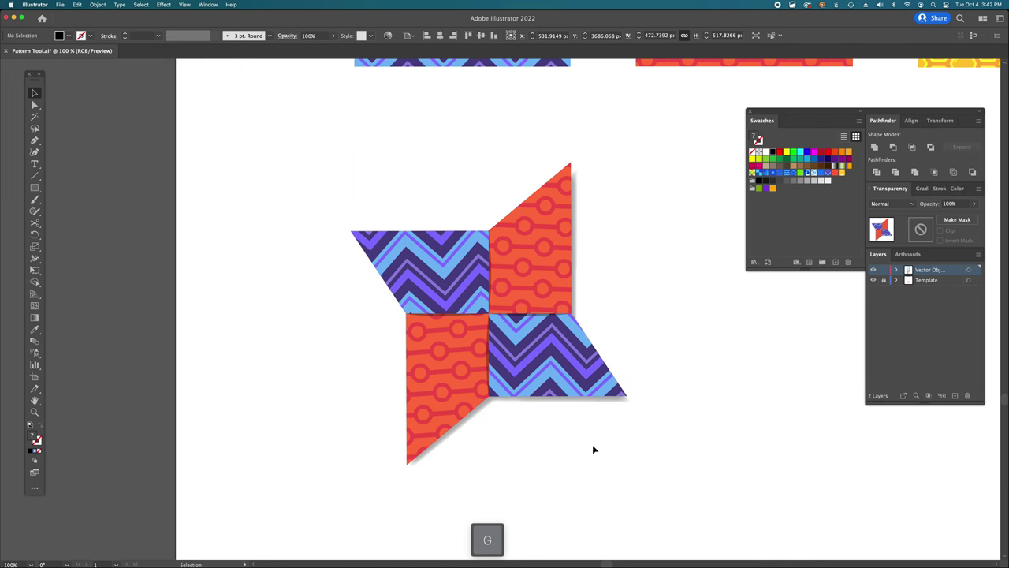
Step: Move the star group a little to the left on the worksheet, below the chevron pattern square
key("super+alt+space")
left_click(528, 326, "alt+super")
scroll(738, 323, "right", 3)
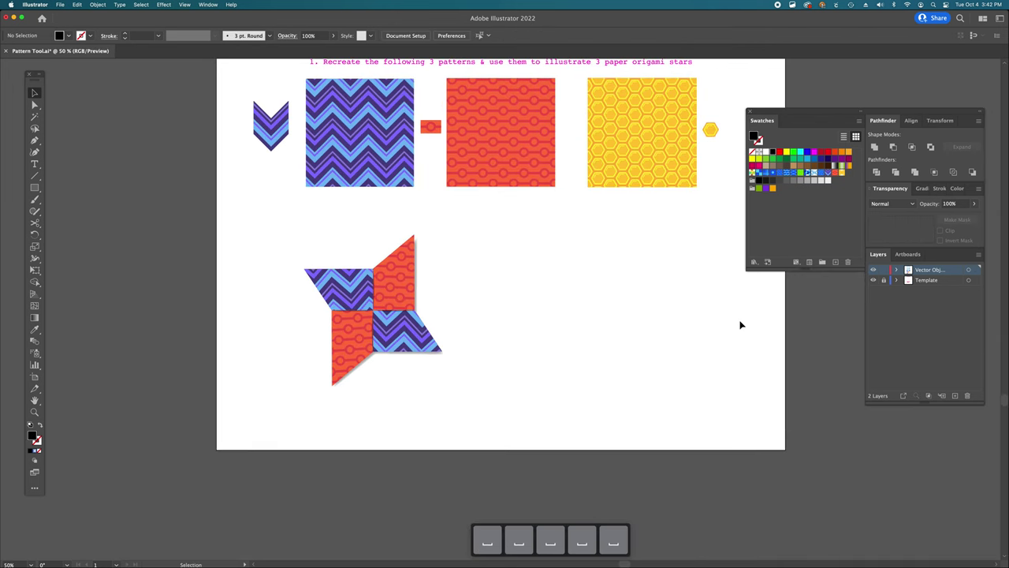
key("v")
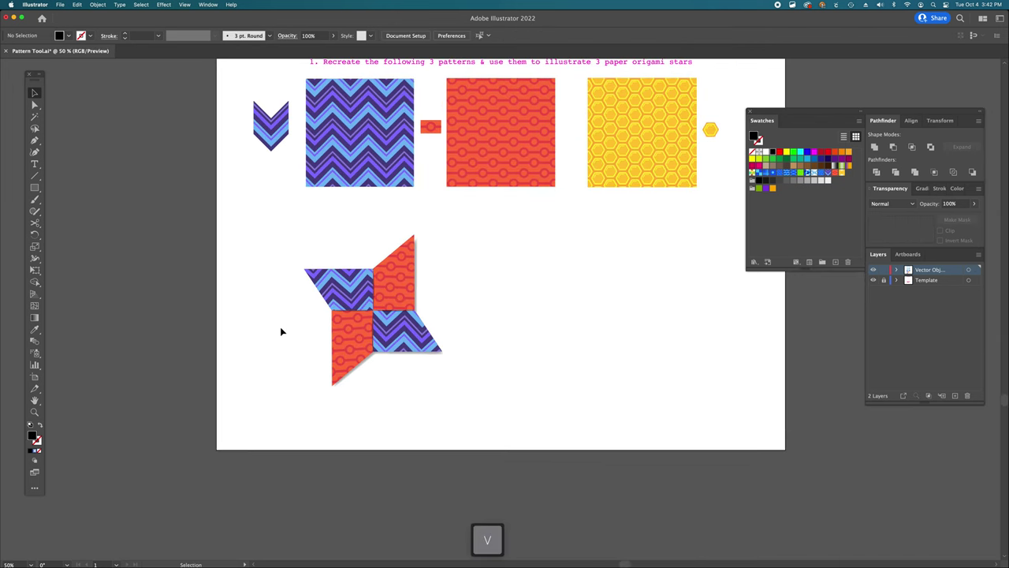
left_click_drag(364, 336, 338, 337)
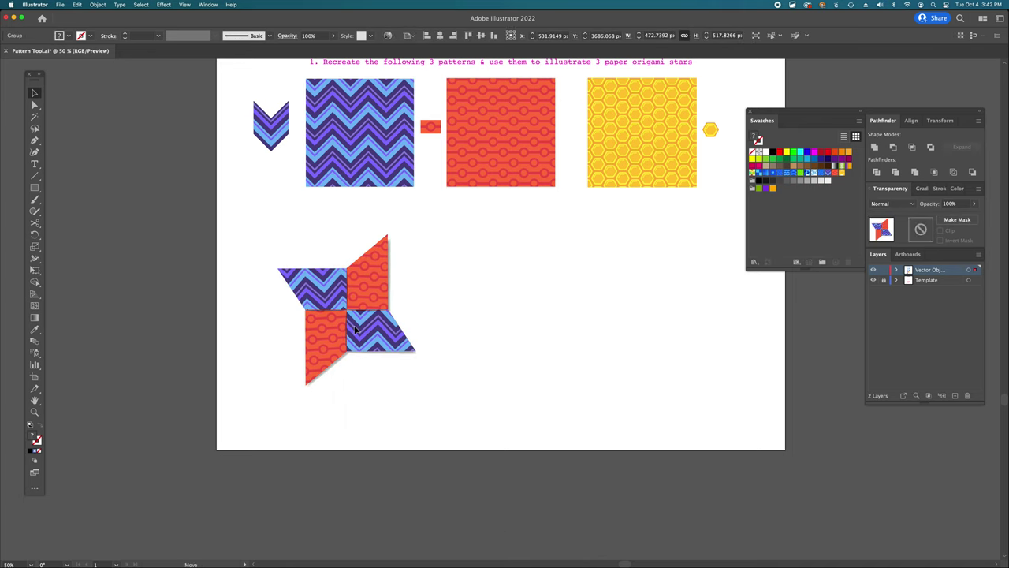
Step: Rotate the star group slightly clockwise and copy it twice to the right to form a level row of three stars
key("r")
left_click_drag(428, 310, 440, 320)
key("v")
left_click_drag(383, 339, 653, 347)
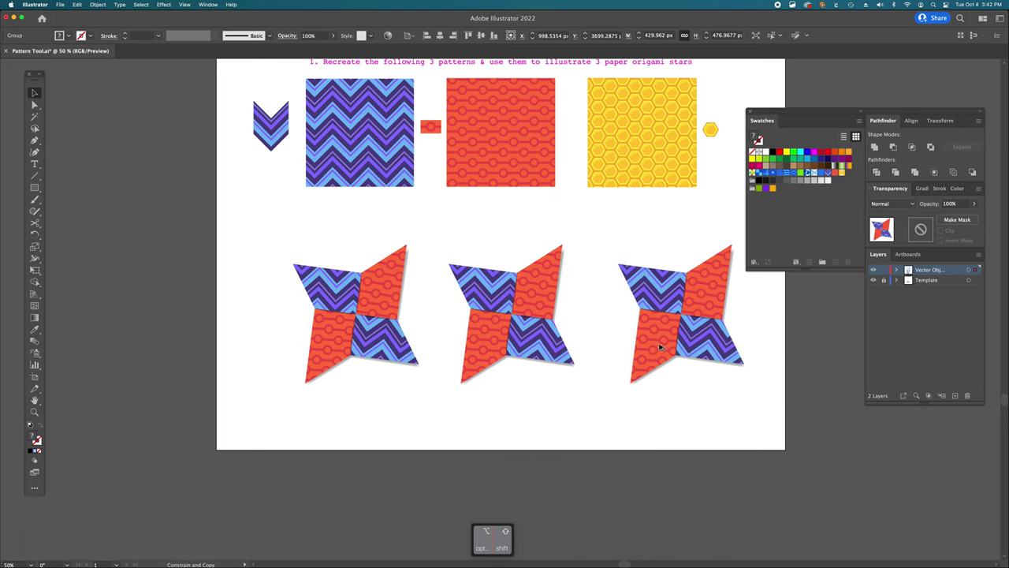
Step: Fill the two orange chain points of the middle star with the yellow honeycomb pattern sampled from its pattern square
left_click(599, 424)
key("a")
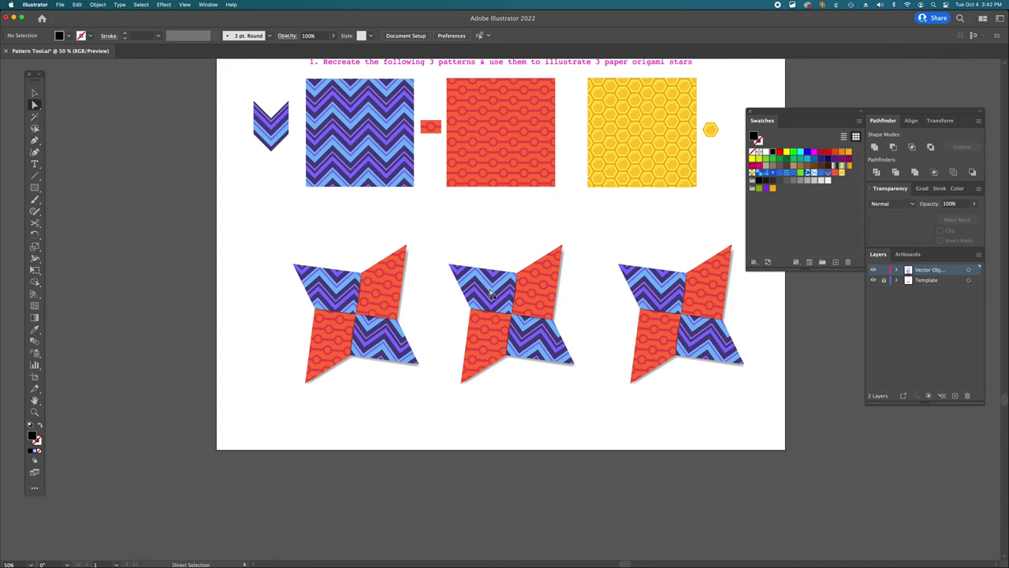
left_click(484, 338)
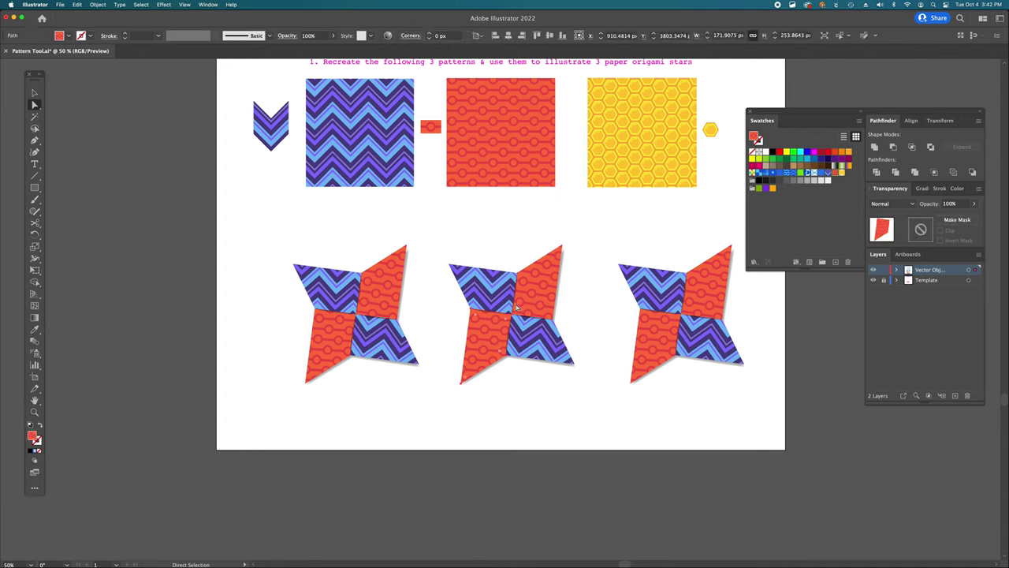
left_click(541, 292, "shift")
key("i")
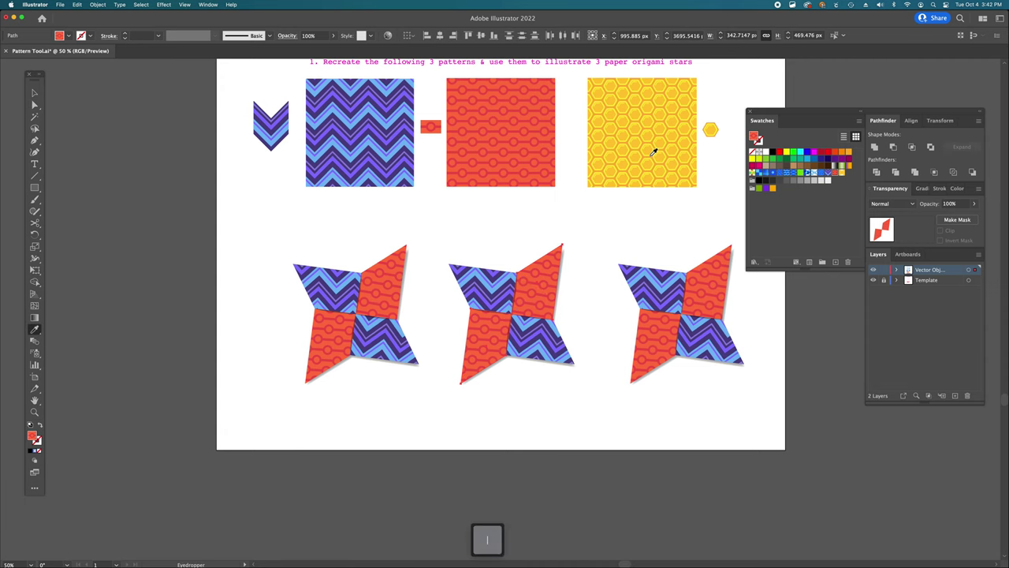
left_click(653, 151)
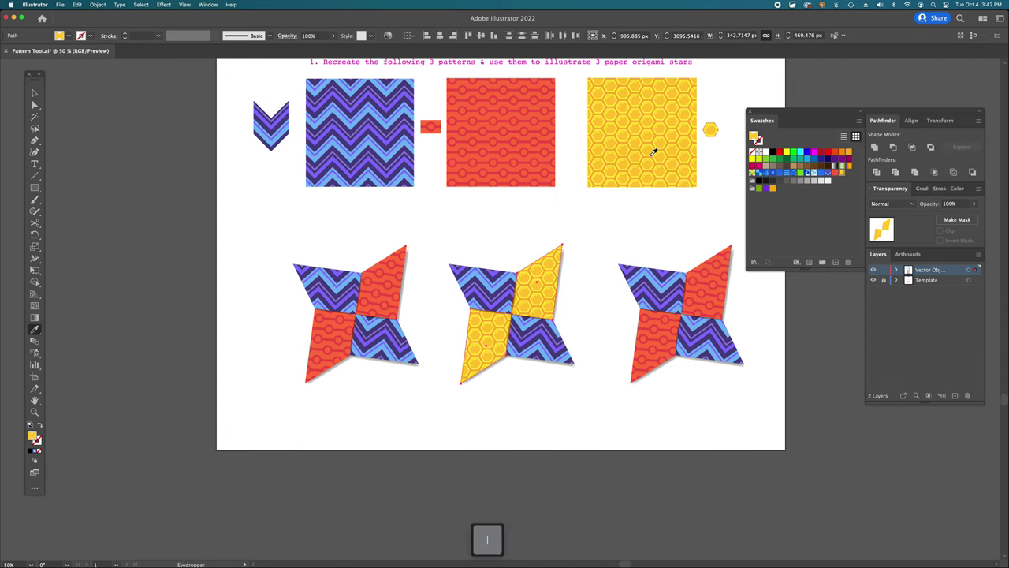
key("a")
left_click(617, 215)
Step: Replace the chevron fill on both chevron points of the third star with the sampled yellow honeycomb pattern
scroll(614, 219, "right", 5)
scroll(614, 220, "up", 3)
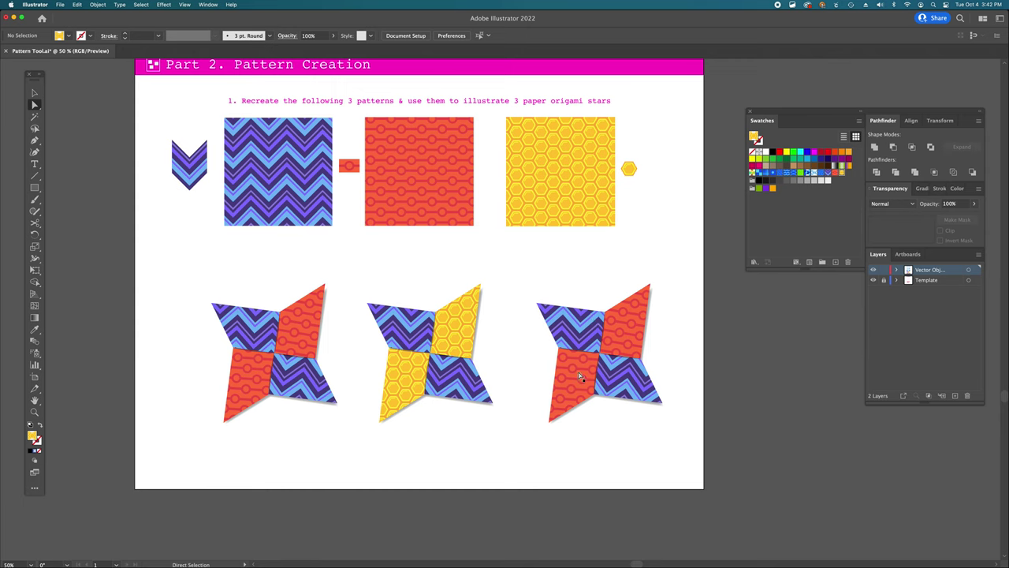
left_click(583, 330)
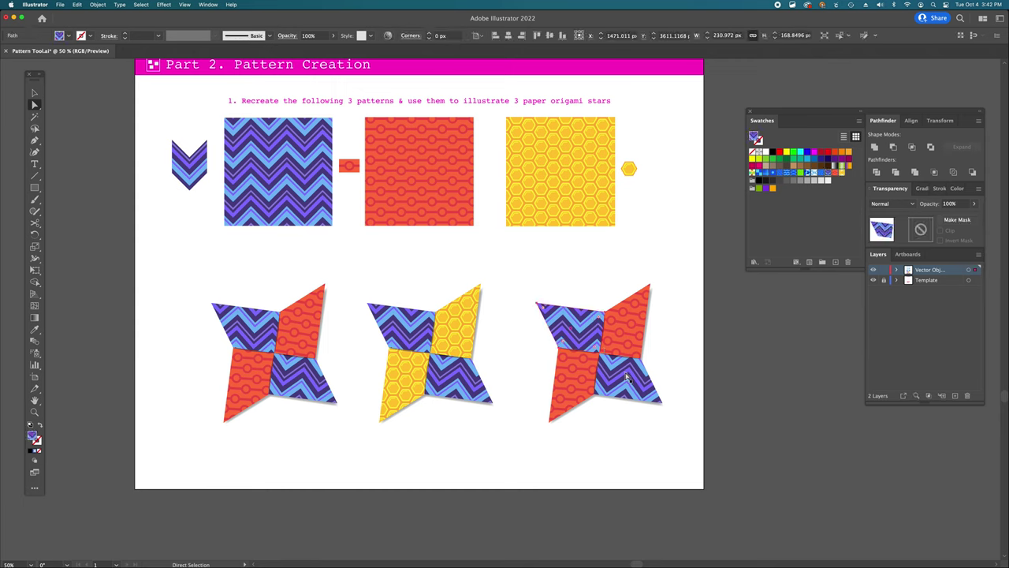
left_click(628, 384, "shift")
key("i")
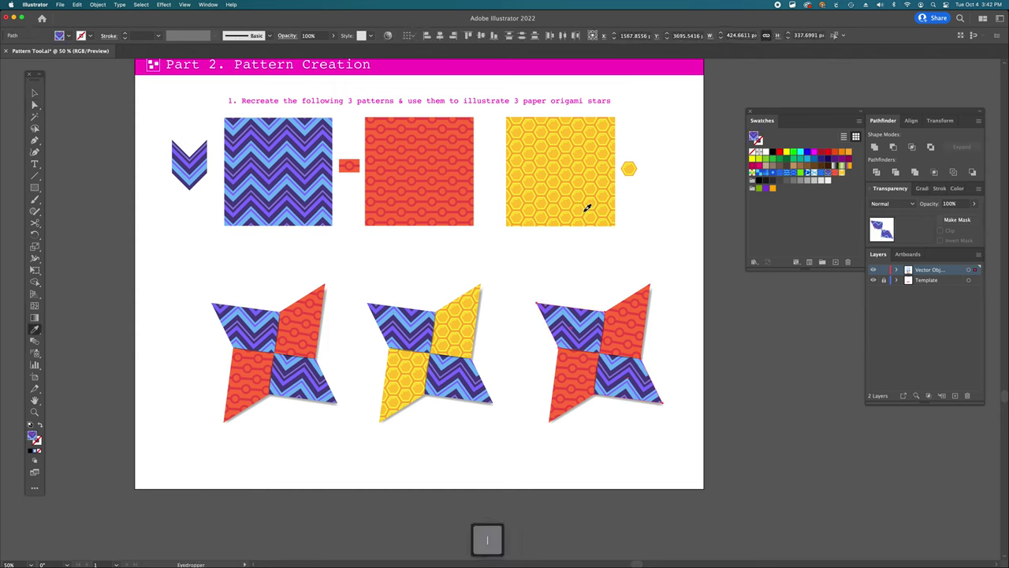
left_click(583, 210)
key("super+shift+a")
key("a")
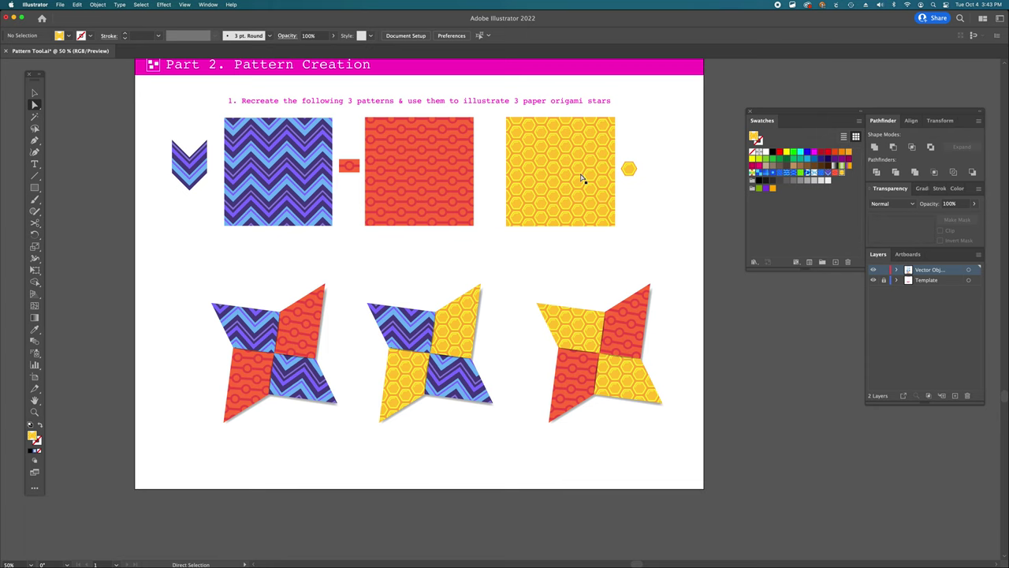
key("v")
left_click_drag(661, 135, 621, 180)
left_click(635, 209)
scroll(552, 181, "up", 5)
scroll(552, 181, "left", 3)
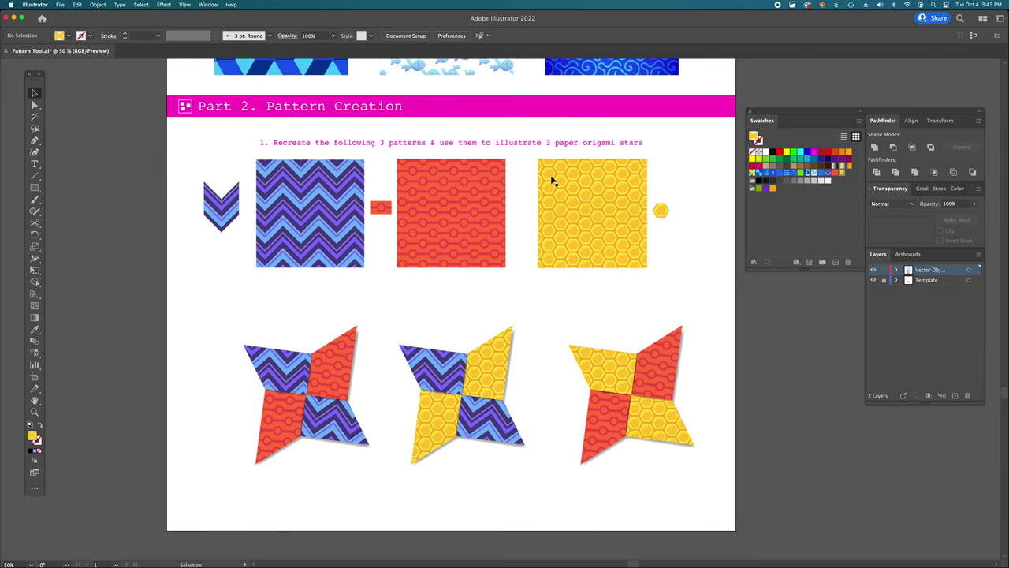
scroll(552, 181, "right", 2)
scroll(552, 181, "down", 1)
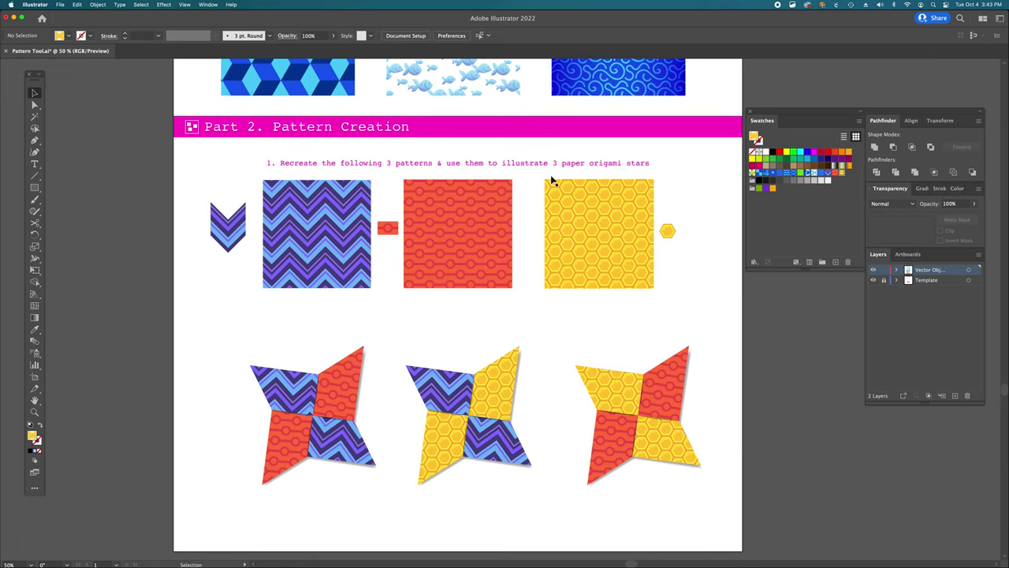